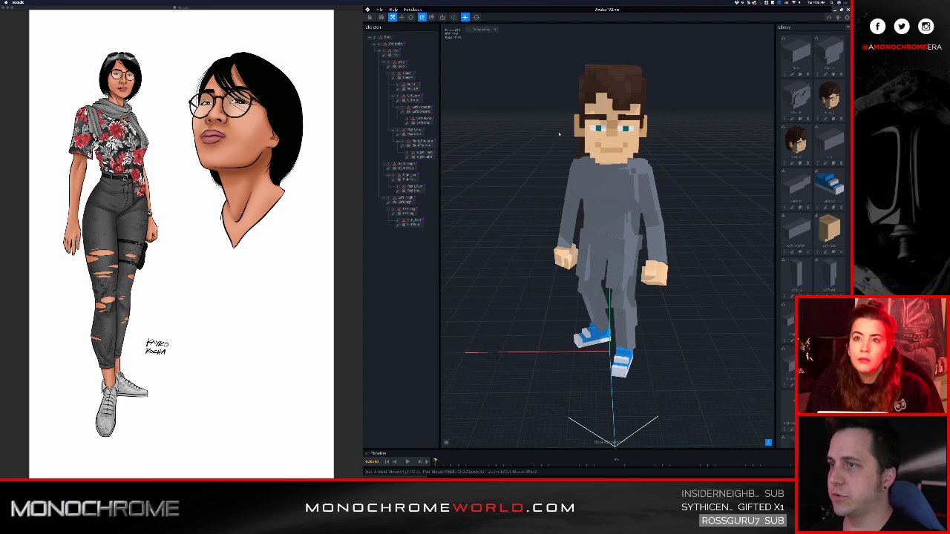
- Examine the default avatar's head and body from the side and the front
right_drag(617, 160, 610, 201)
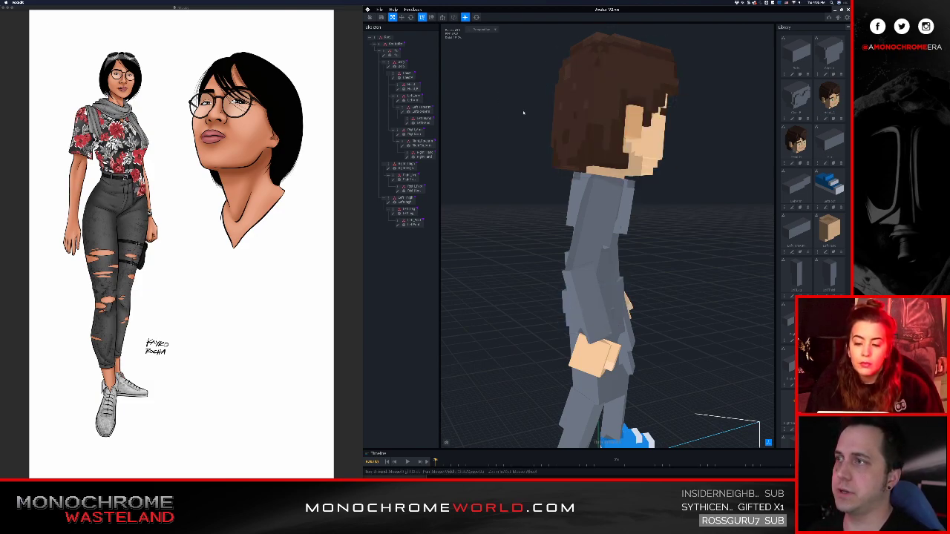
scroll(542, 128, up, 10)
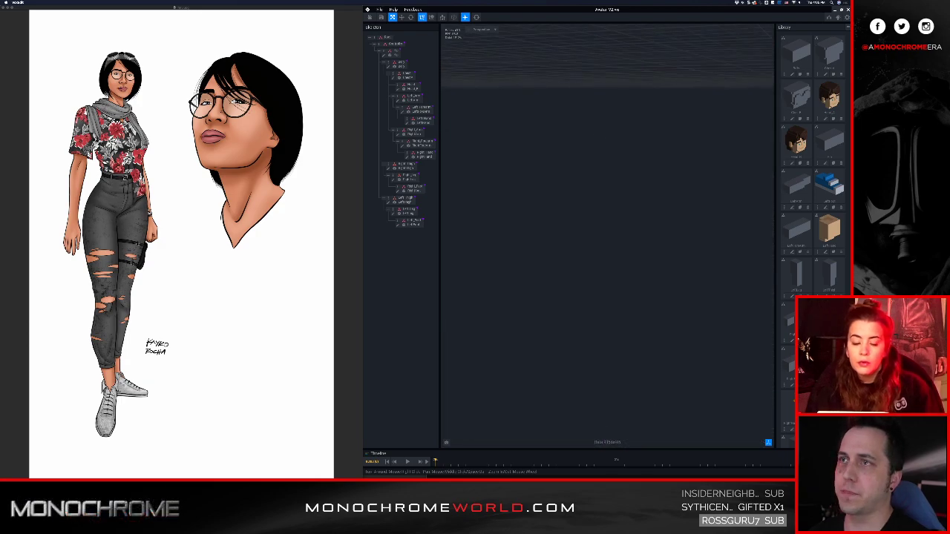
scroll(585, 142, down, 5)
click(476, 18)
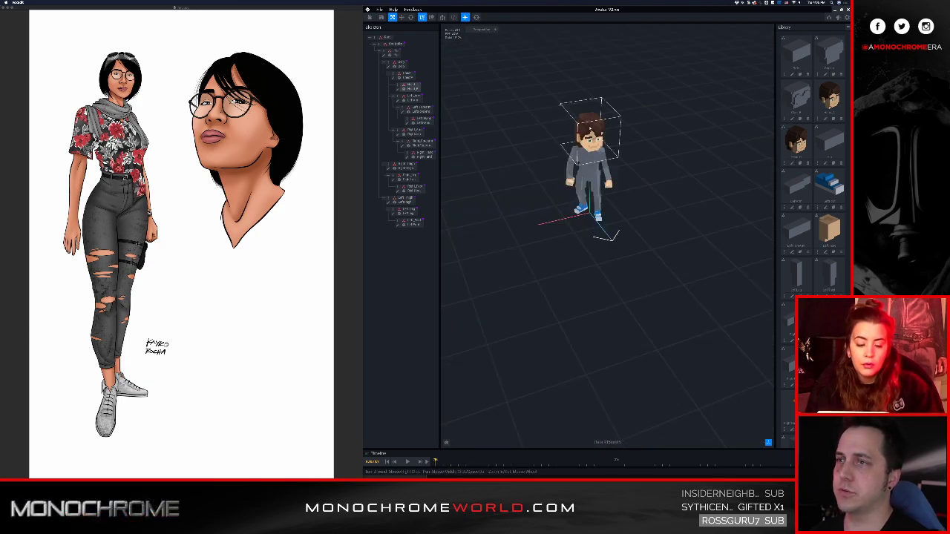
scroll(578, 149, up, 5)
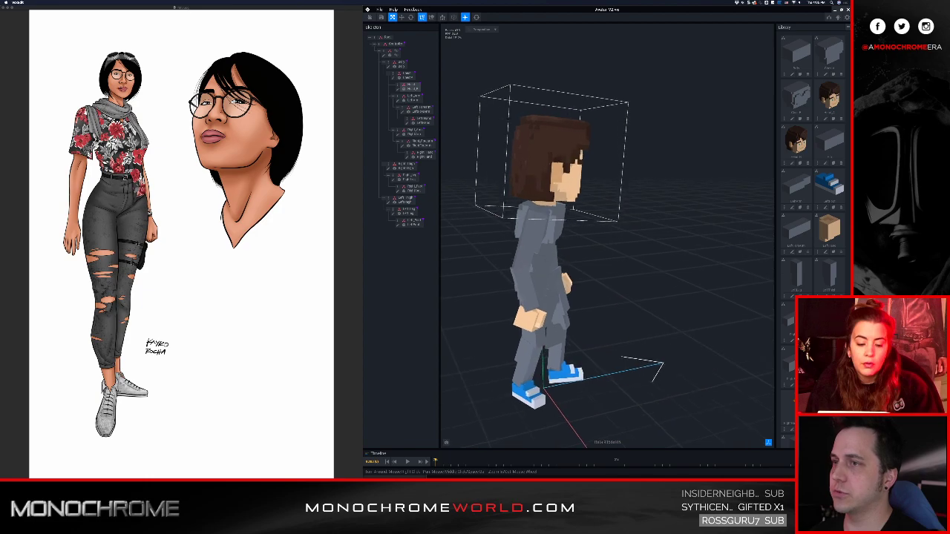
scroll(579, 148, up, 2)
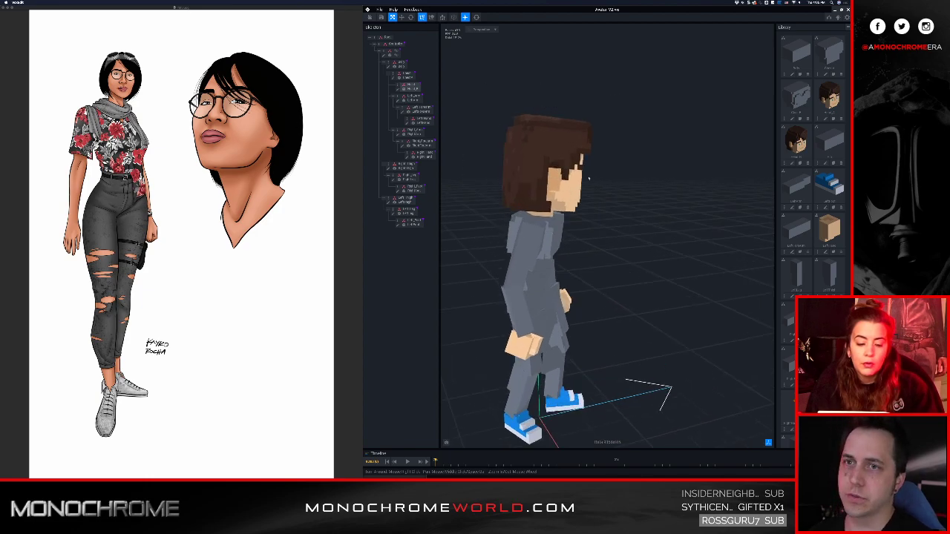
right_drag(582, 187, 486, 194)
middle_drag(623, 204, 741, 124)
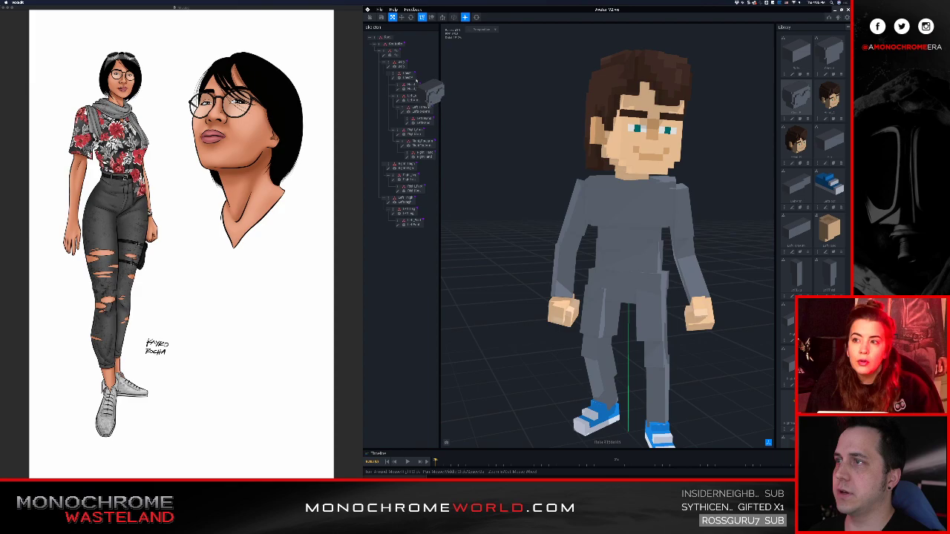
right_drag(576, 211, 673, 208)
scroll(645, 210, down, 2)
right_drag(606, 219, 584, 216)
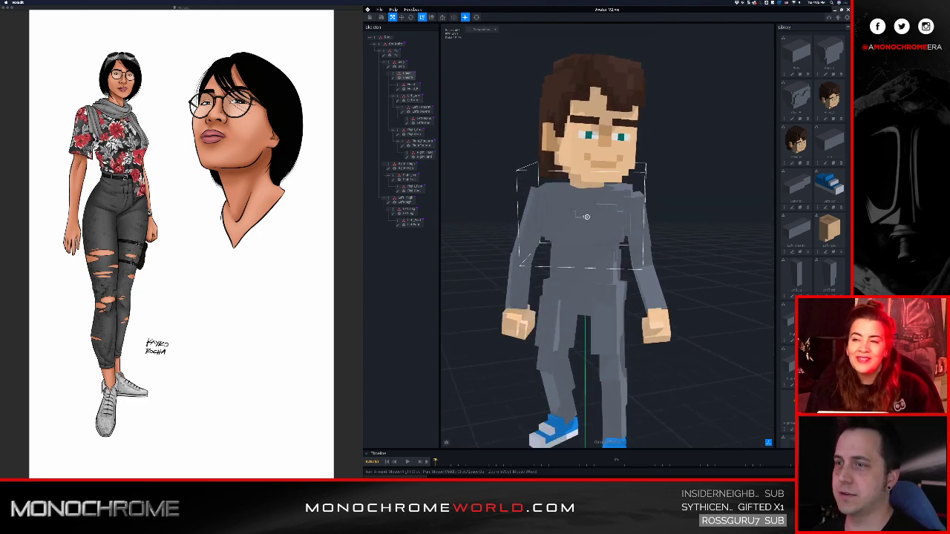
scroll(584, 216, down, 3)
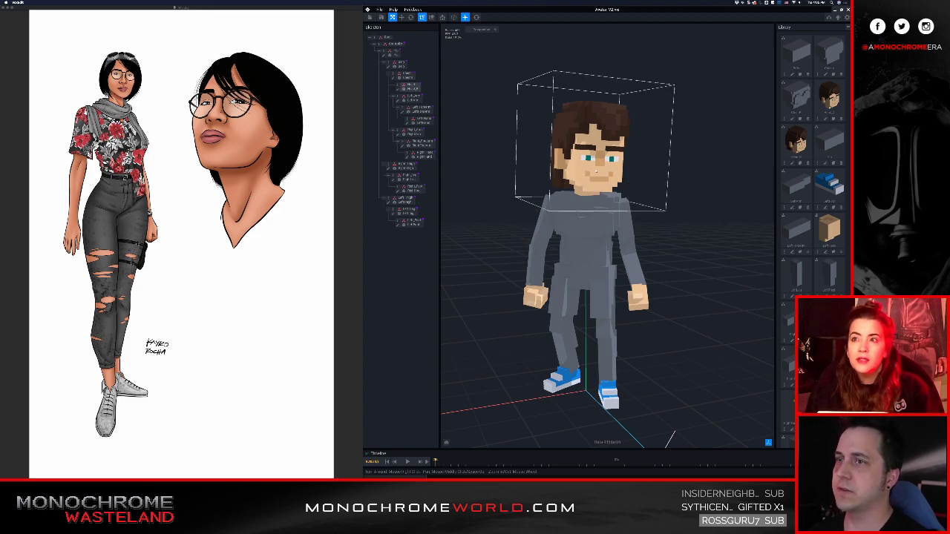
- Open the avatar's head model for voxel editing
double_click(399, 87)
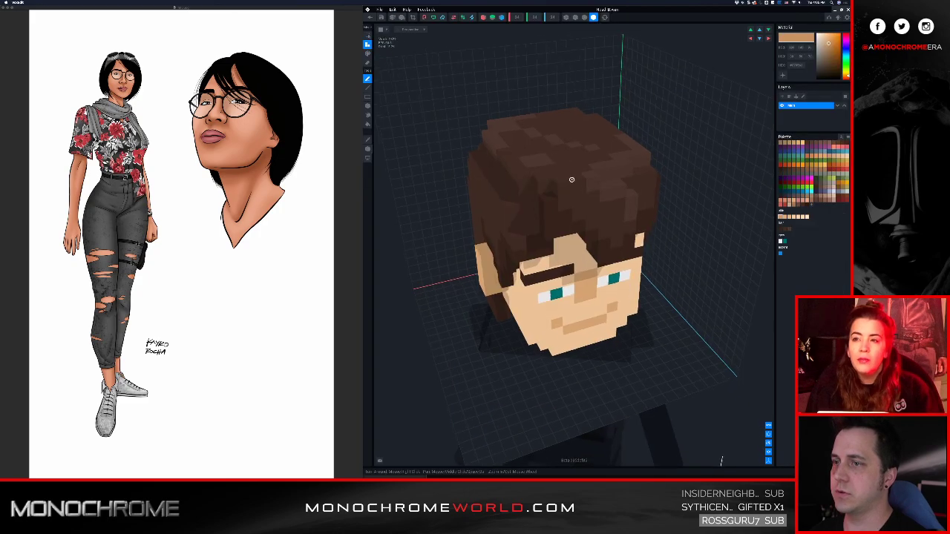
right_drag(587, 183, 596, 184)
scroll(587, 182, up, 2)
middle_drag(595, 222, 592, 179)
scroll(603, 213, down, 1)
scroll(603, 213, down, 2)
right_drag(604, 213, 604, 223)
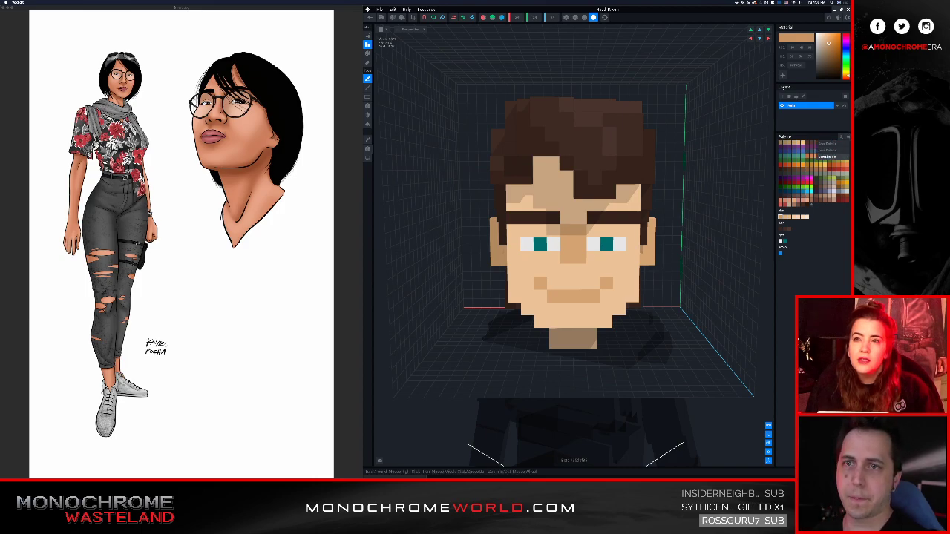
- Clear the large colour palette down to the colours used in the head
click(826, 157)
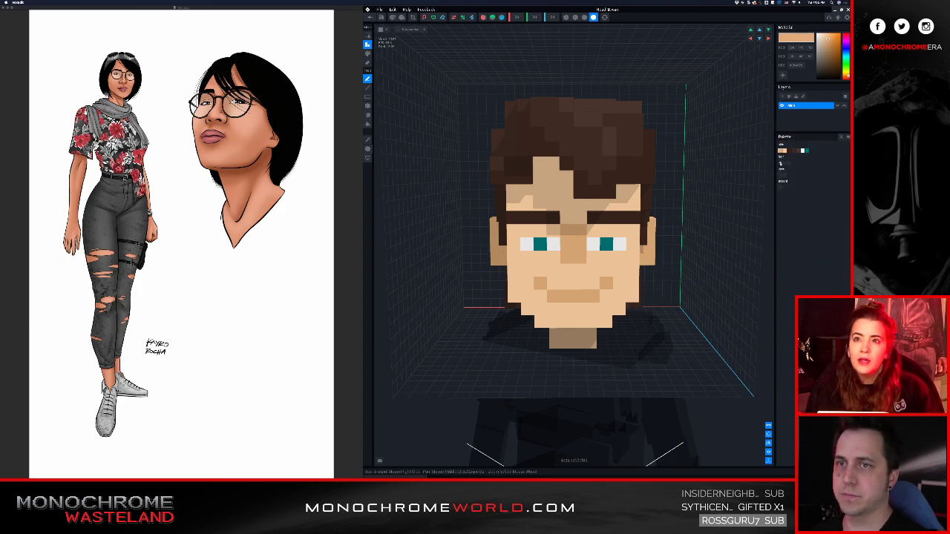
click(848, 137)
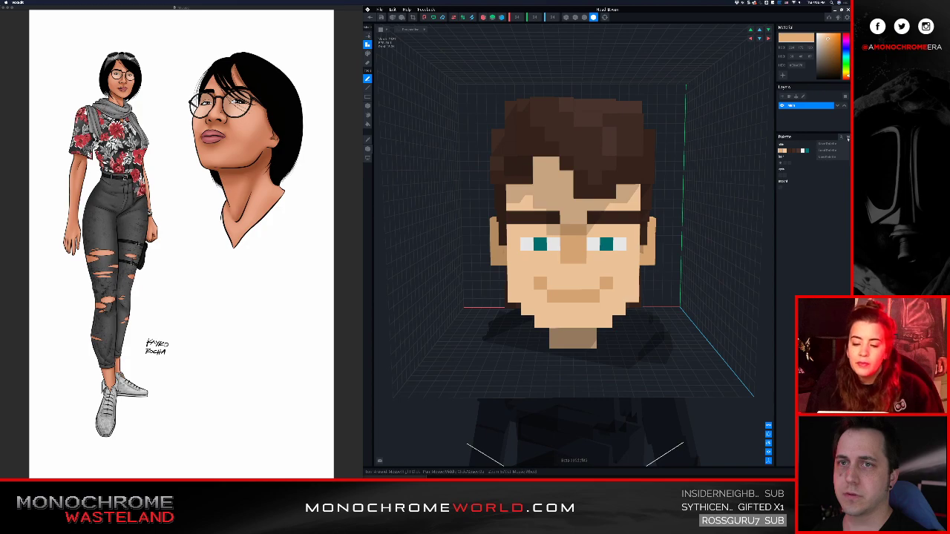
click(827, 158)
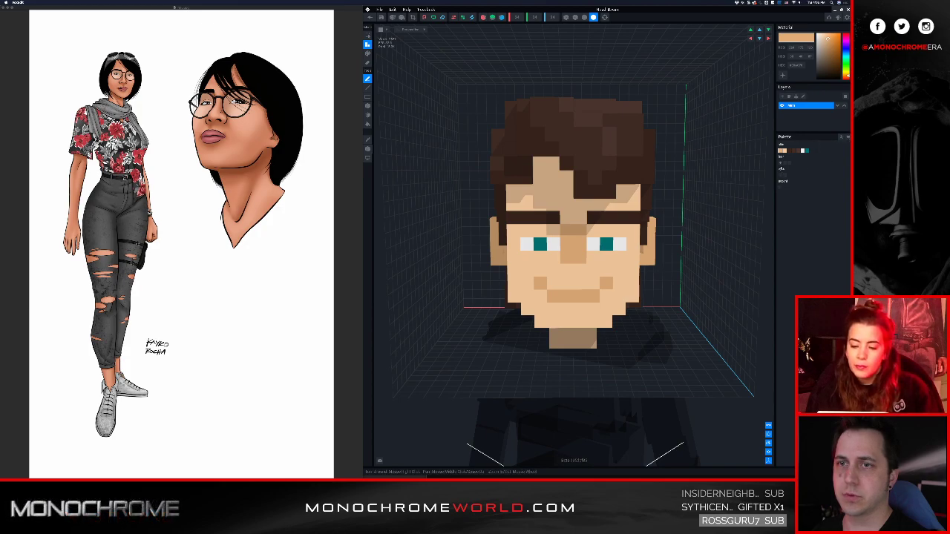
- Set a palette slot that the face does not use to a near-black colour
drag(826, 78, 817, 76)
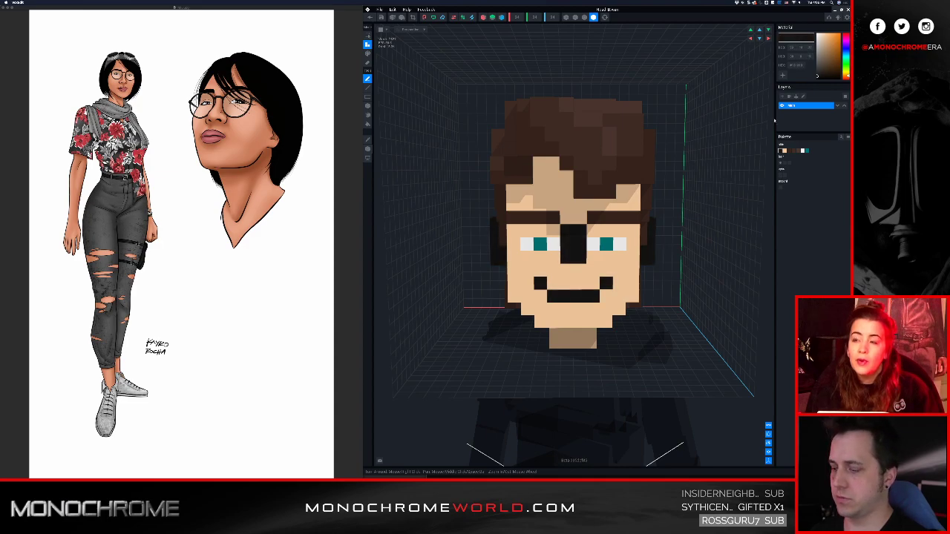
key(super+z)
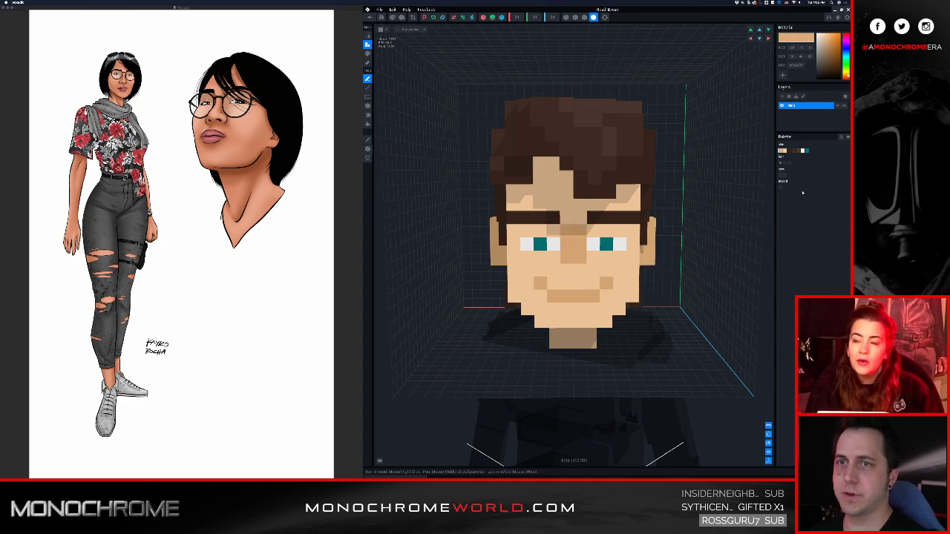
click(817, 76)
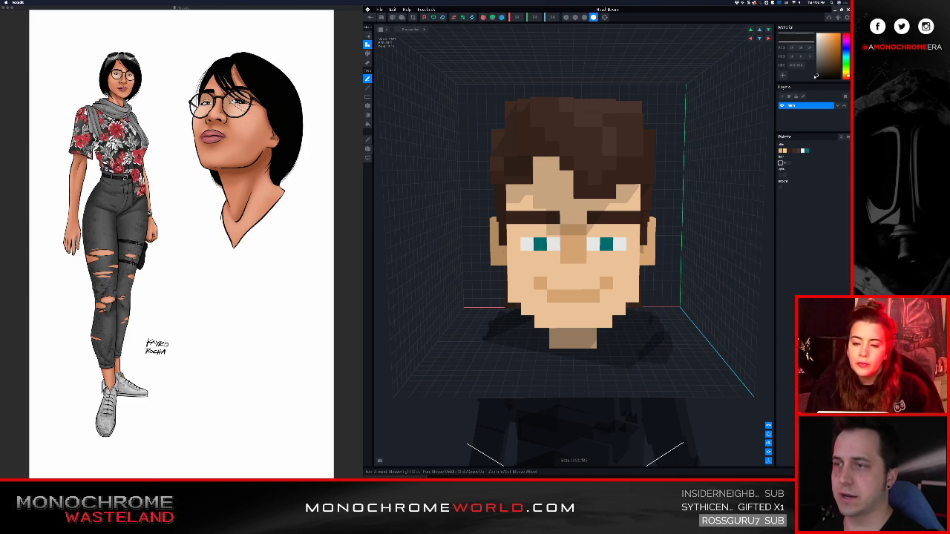
- Try placing a black bar of voxels directly above the avatar's right eye as a glasses rim
right_drag(540, 296, 557, 272)
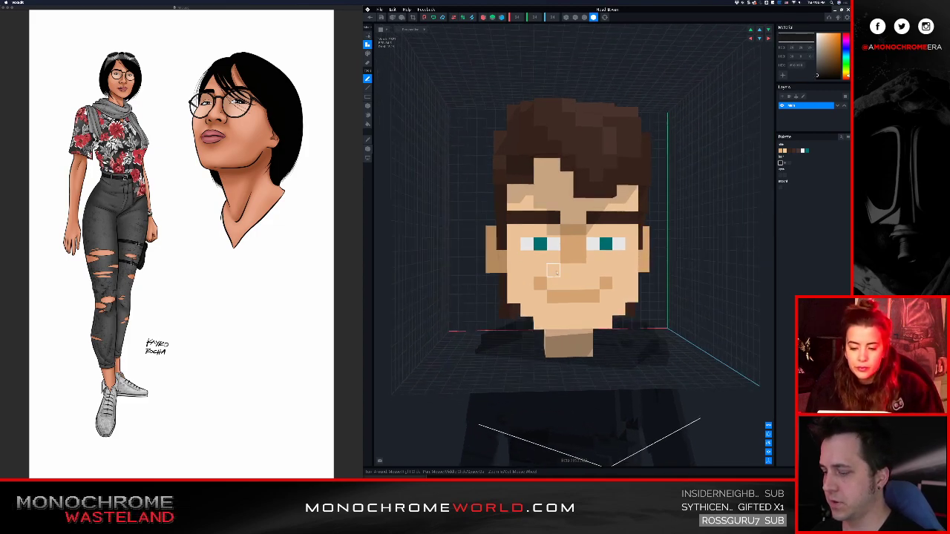
scroll(567, 248, up, 2)
drag(555, 228, 515, 229)
right_drag(514, 229, 559, 215)
scroll(512, 227, up, 2)
scroll(560, 215, down, 2)
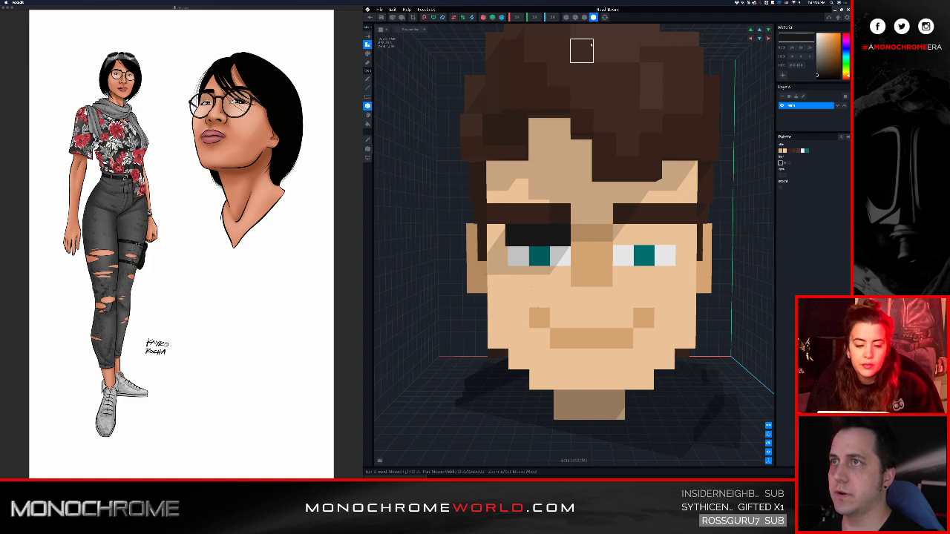
- Try extending the black rim down the outer side of the avatar's right eye with single voxels
right_drag(581, 74, 475, 236)
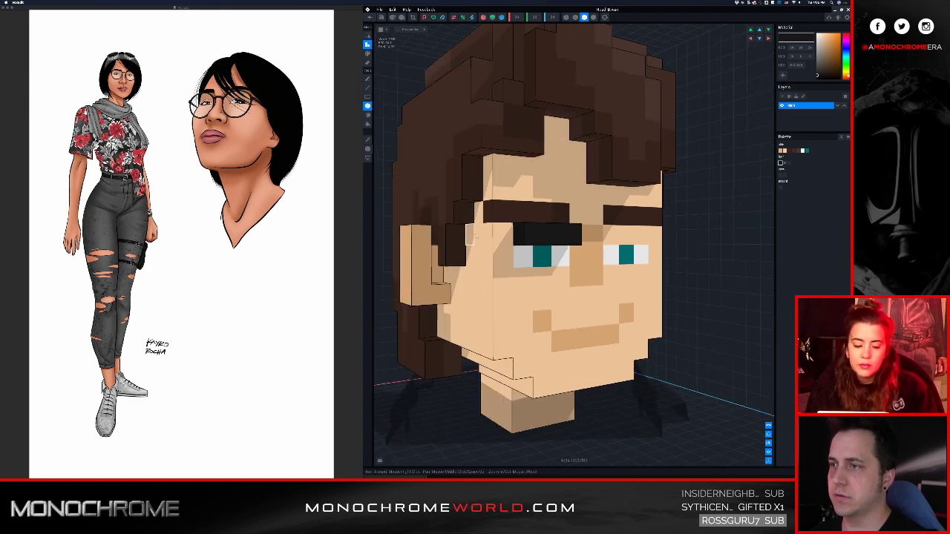
click(507, 236)
click(505, 256)
click(507, 277)
right_drag(515, 273, 534, 271)
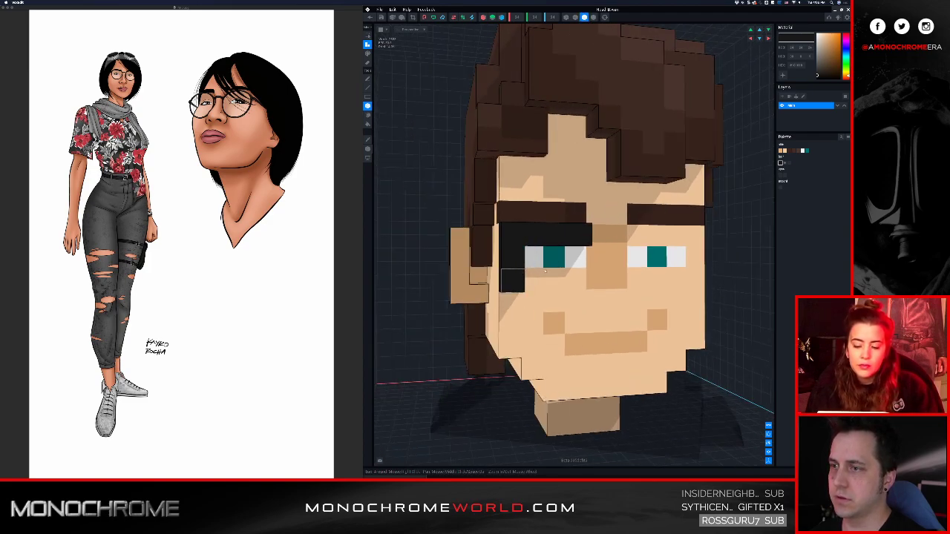
right_drag(594, 261, 600, 259)
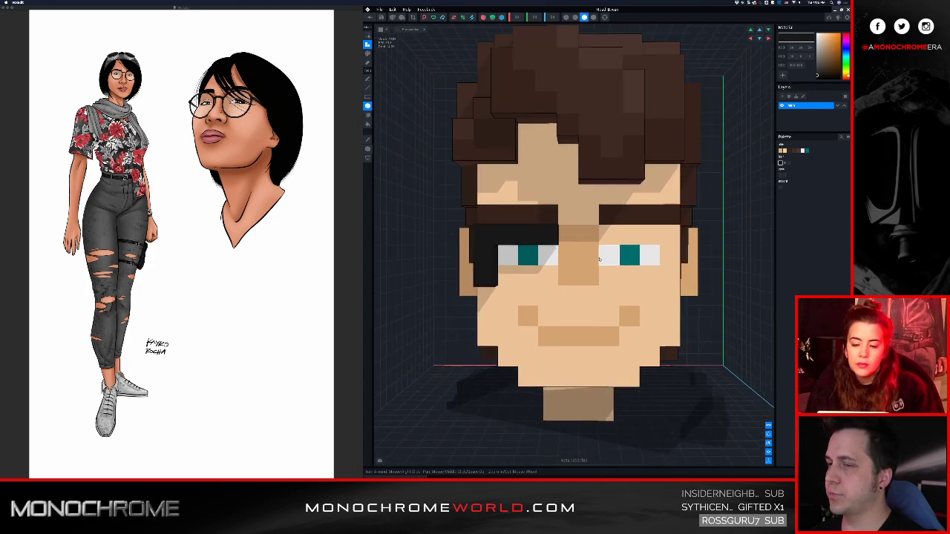
- Undo the black rim voxels placed around the avatar's right eye
key(ctrl+z)
key(ctrl+z)
key(ctrl+z)
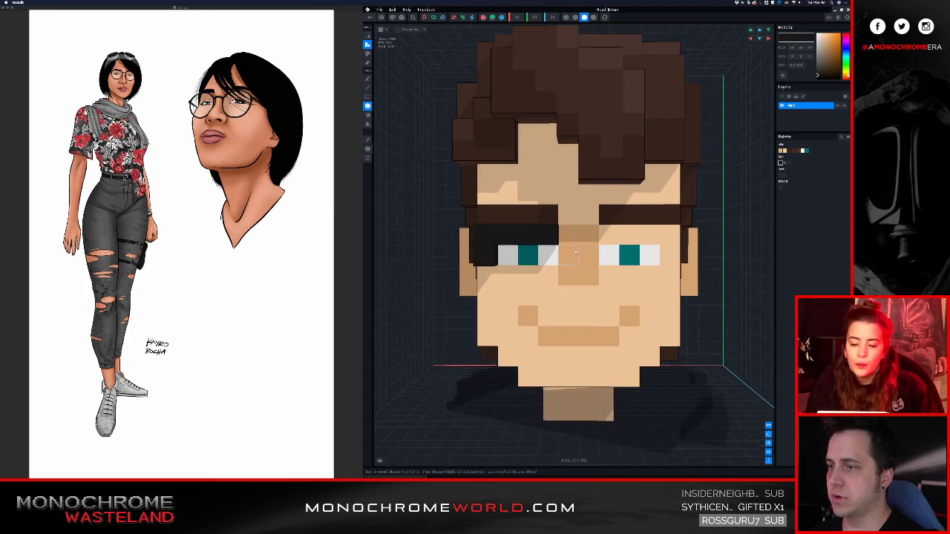
key(ctrl+z)
- Build a black glasses frame around the avatar's right eye, three voxels long on each of its four sides
mouse_move(553, 224)
mouse_down()
mouse_move(510, 221)
mouse_move(487, 236)
mouse_move(486, 257)
mouse_up()
drag(512, 293, 547, 297)
click(488, 276)
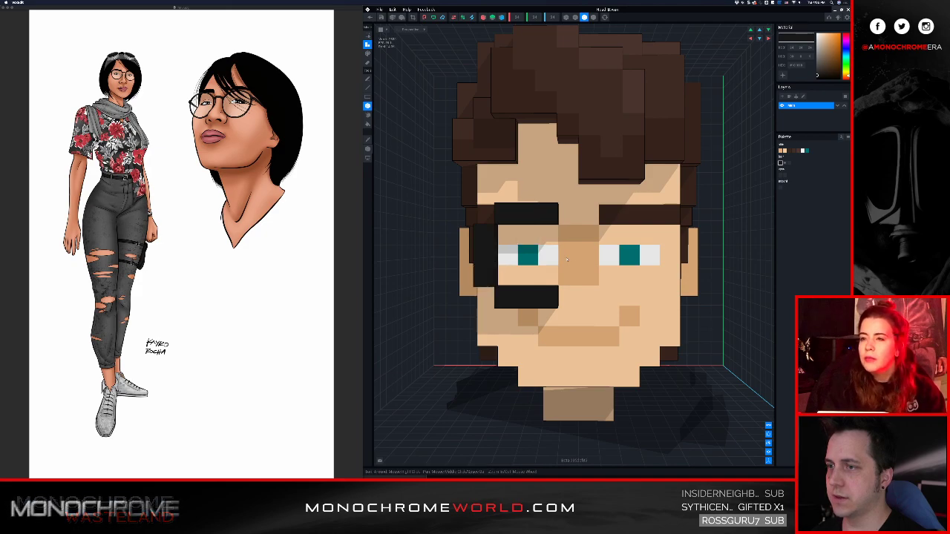
drag(568, 226, 568, 282)
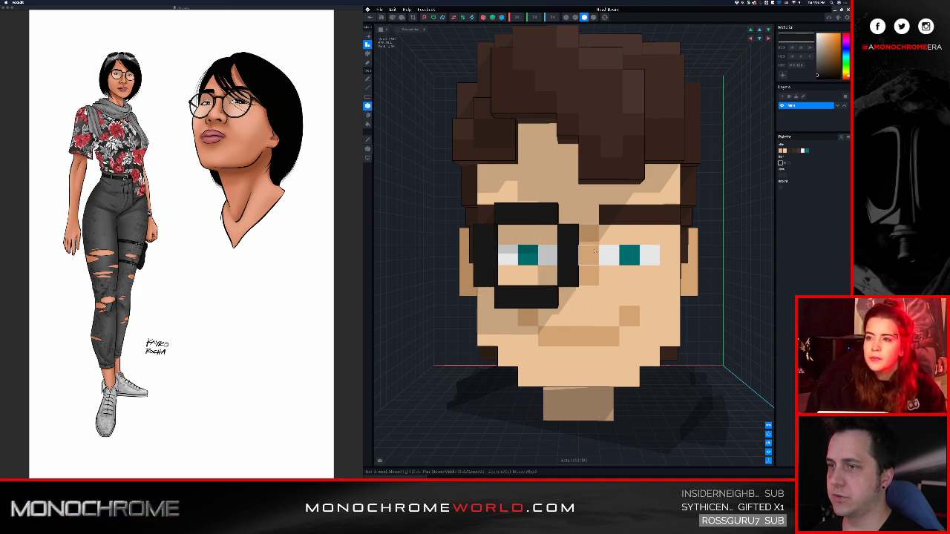
- Try building a matching black frame around the avatar's left eye and filling voxels over the nose
mouse_move(618, 217)
mouse_down()
mouse_move(651, 219)
mouse_move(672, 234)
mouse_move(673, 272)
mouse_move(650, 296)
mouse_move(597, 286)
mouse_move(590, 239)
mouse_up()
key(ctrl+z)
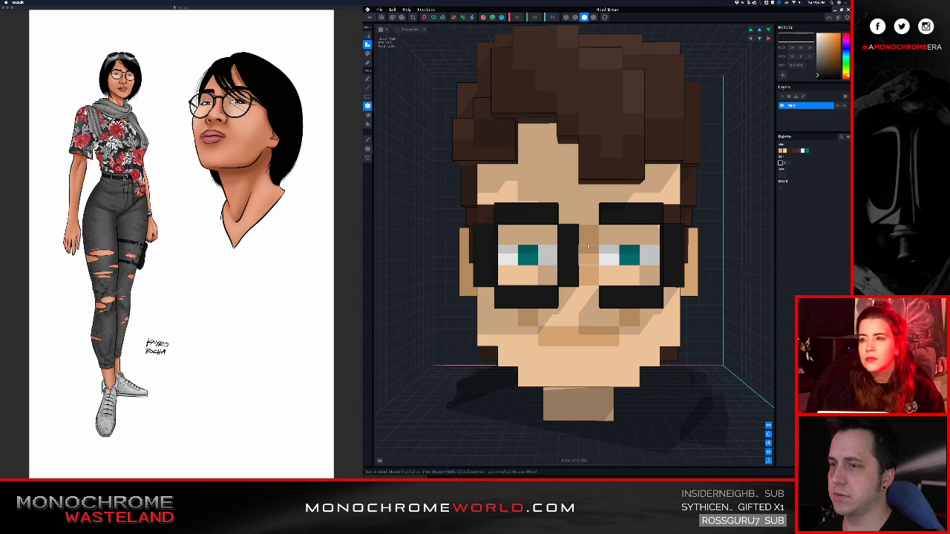
click(592, 242)
click(593, 257)
click(592, 276)
- Undo the second glasses frame and the voxels over the nose
key(ctrl+z)
key(ctrl+z)
key(ctrl+z)
key(ctrl+z)
key(ctrl+z)
key(ctrl+z)
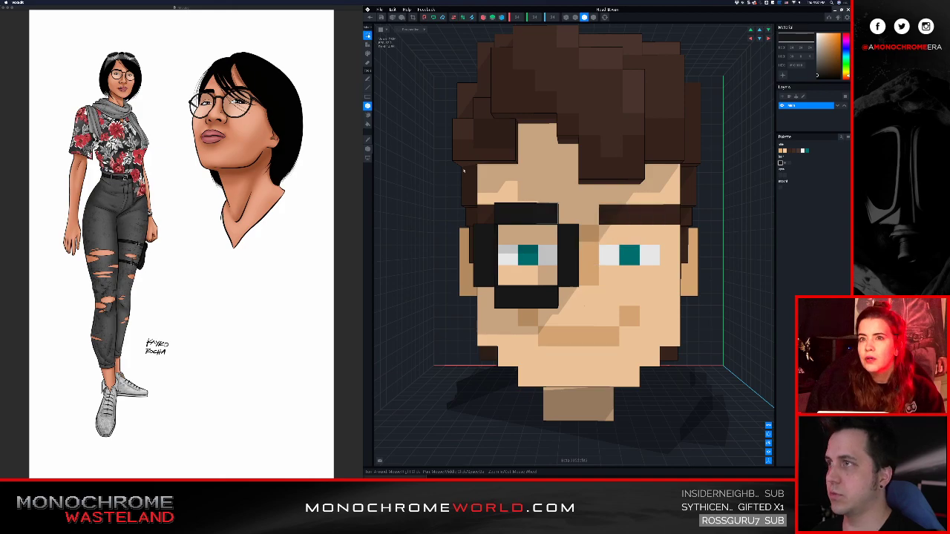
- Select all the black frame voxels around the right eye and move them one voxel outward along the X axis
right_drag(509, 212, 529, 202)
drag(530, 203, 501, 214)
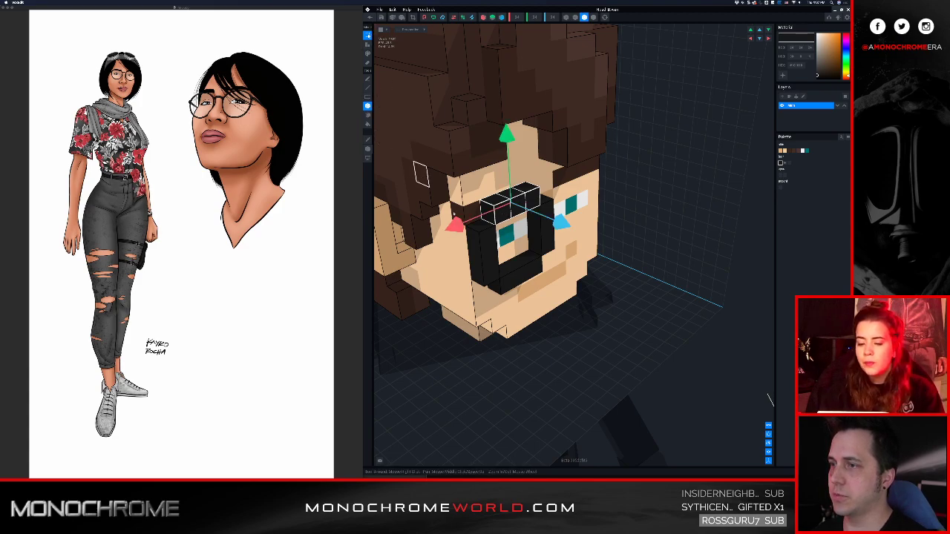
mouse_move(481, 243)
shift+mouse_down()
mouse_move(490, 280)
mouse_move(536, 268)
mouse_move(536, 194)
shift+mouse_up()
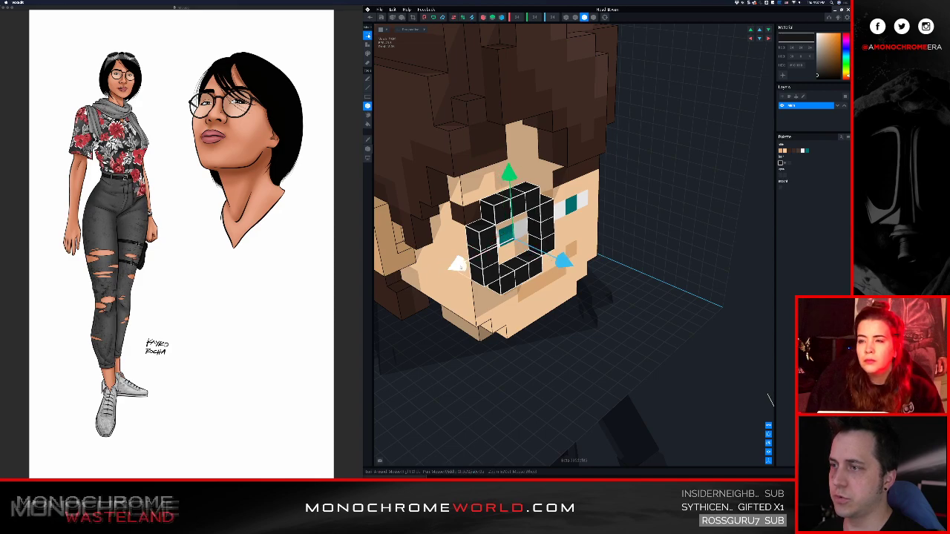
drag(447, 273, 436, 273)
right_drag(562, 236, 523, 222)
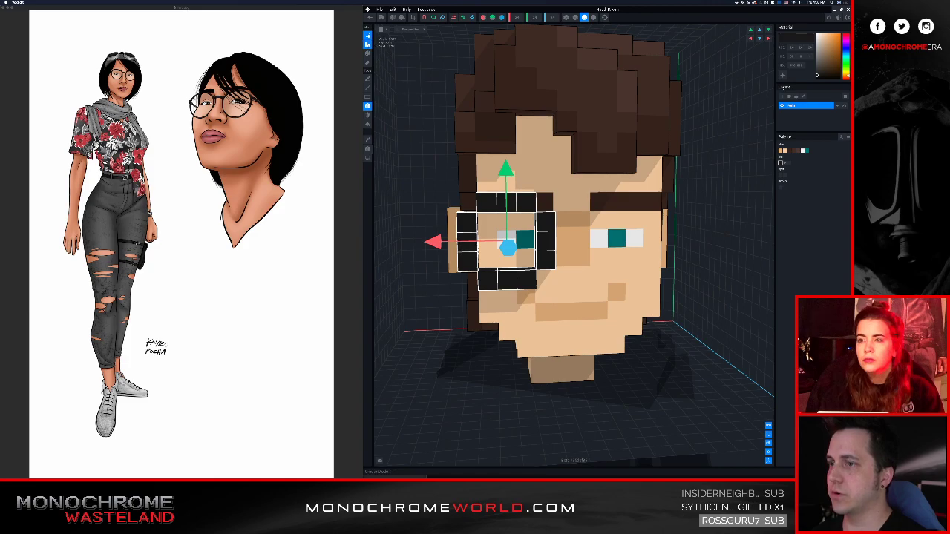
- Erase the nose-side column of the black frame and test a single voxel in its place
click(368, 44)
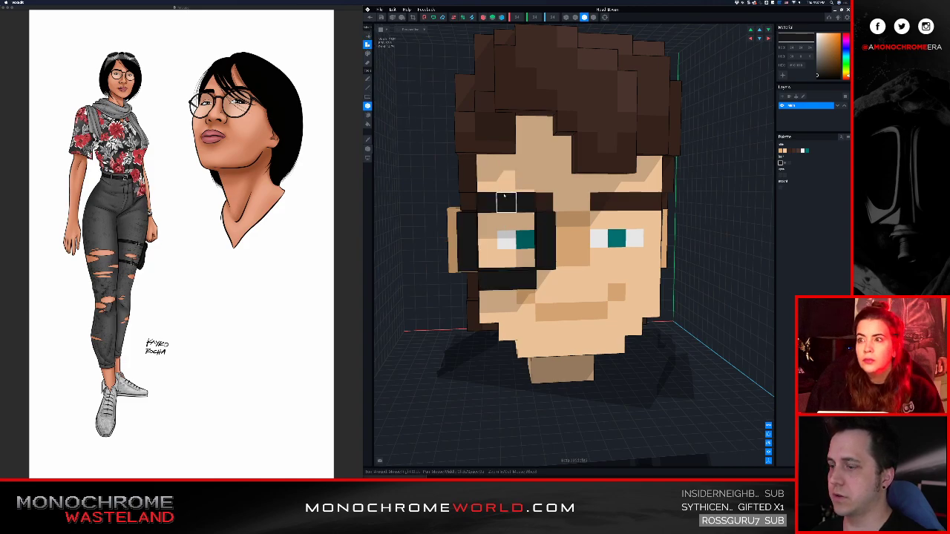
drag(546, 223, 545, 259)
key(a)
click(552, 227)
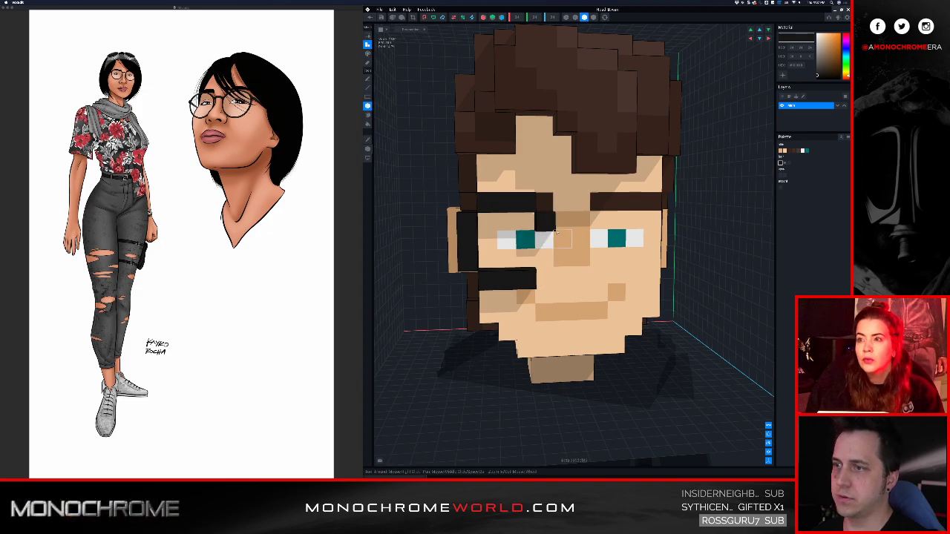
key(super+z)
- Add two black voxels side by side across the top of the nose as the glasses bridge
click(581, 223)
click(564, 223)
mouse_move(605, 252)
right_down()
mouse_move(569, 254)
mouse_move(592, 245)
right_up()
- Turn on X-axis mirroring and try a mirrored black voxel at the inner end of the frame's top rim
click(483, 16)
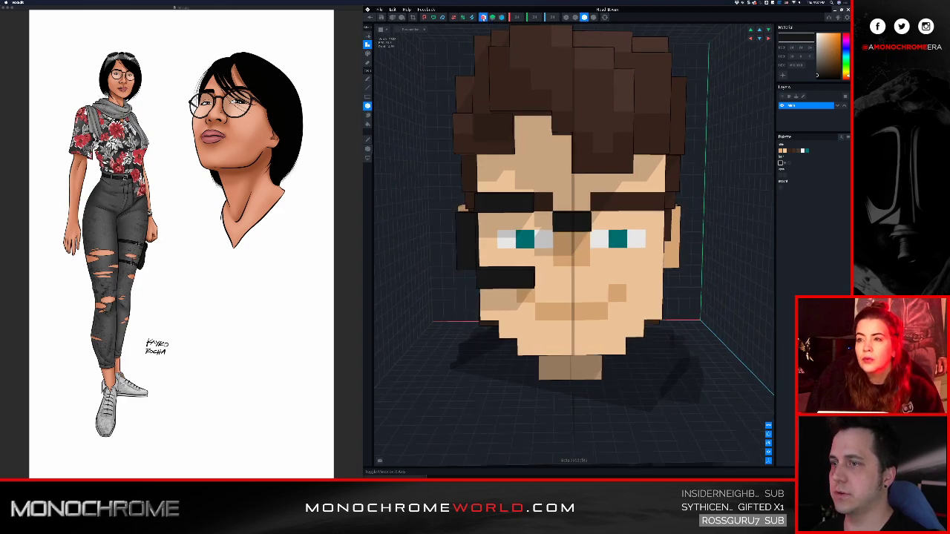
key(p)
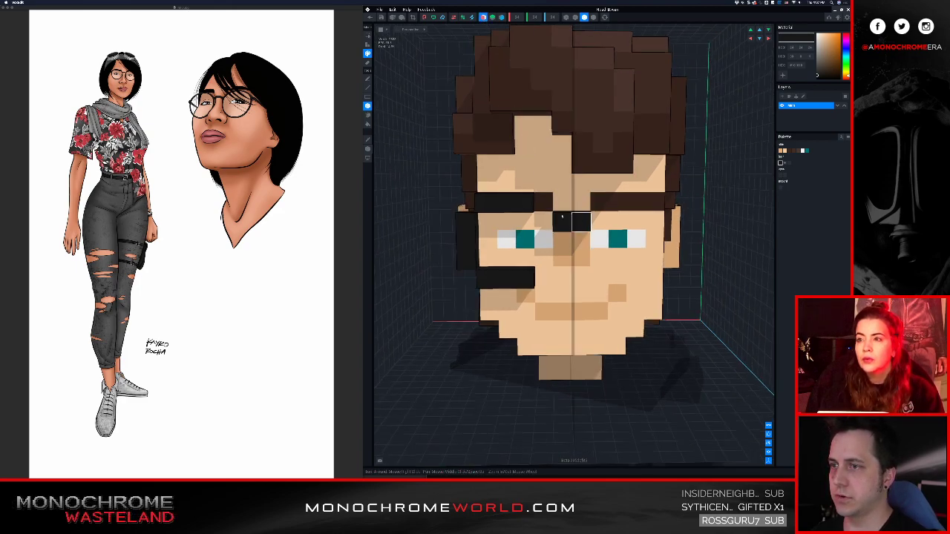
key(a)
click(527, 201)
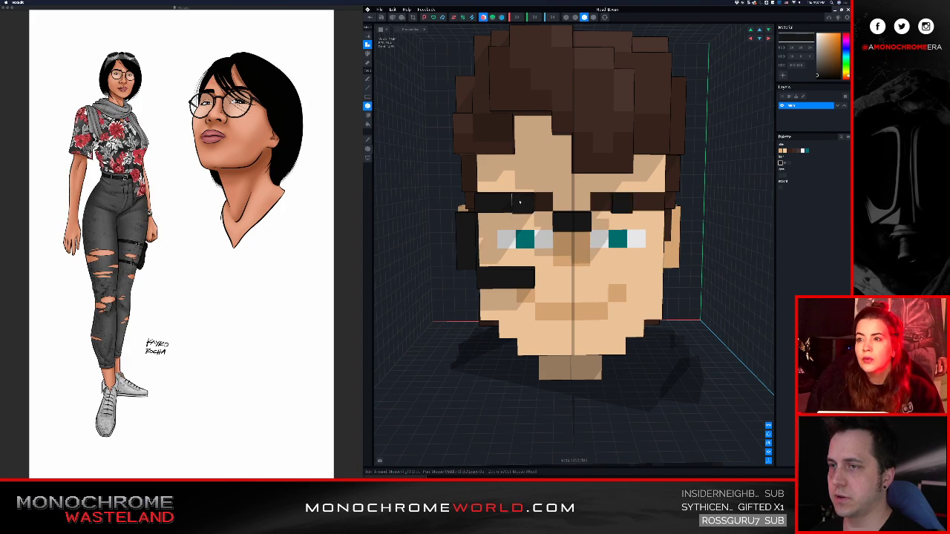
right_drag(520, 202, 523, 206)
key(super+z)
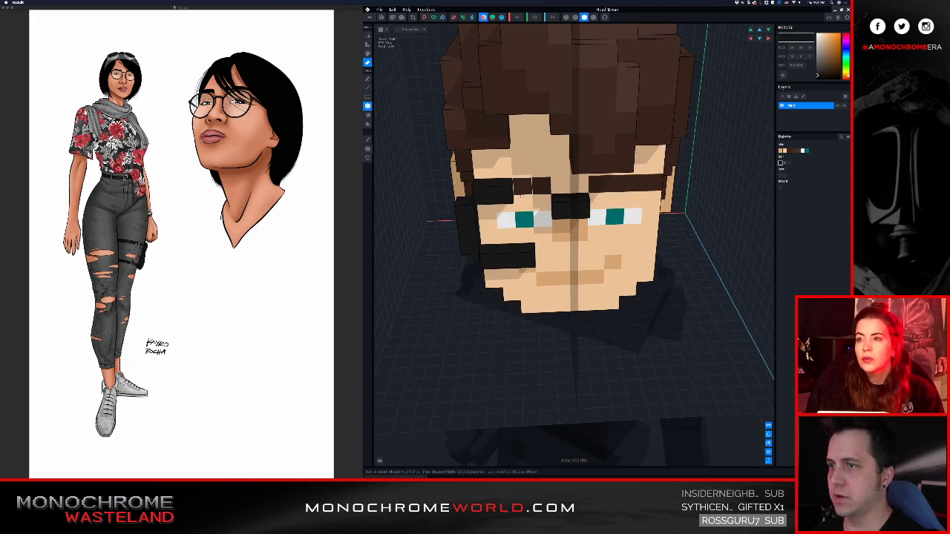
- Erase the upper rim's black voxels and place them again with X mirroring so both eyes get a matching upper rim
click(516, 194)
click(507, 195)
key(a)
click(505, 191)
key(e)
click(486, 195)
key(a)
click(486, 192)
right_drag(528, 203, 526, 195)
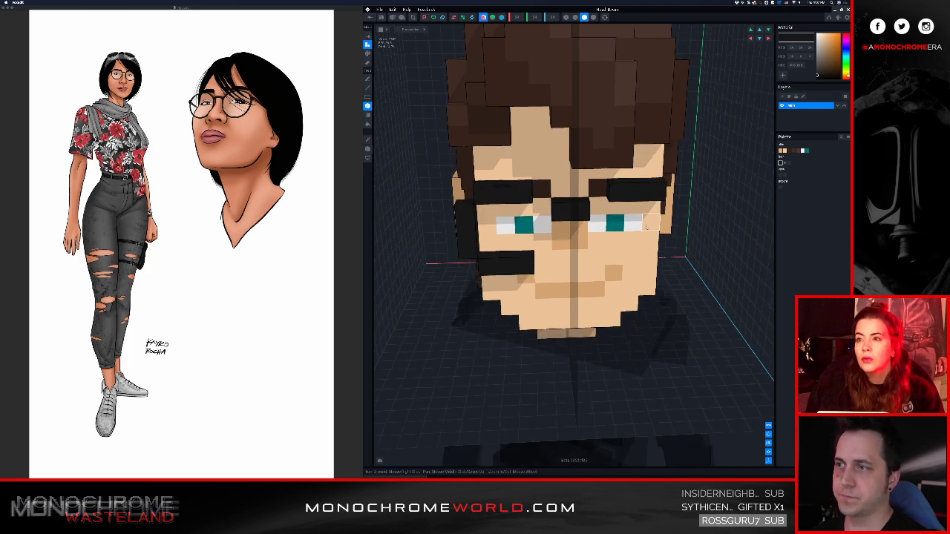
- Rebuild the black side column and lower rim with mirroring so the frame also surrounds the other eye
right_drag(648, 227, 646, 223)
right_drag(475, 212, 484, 228)
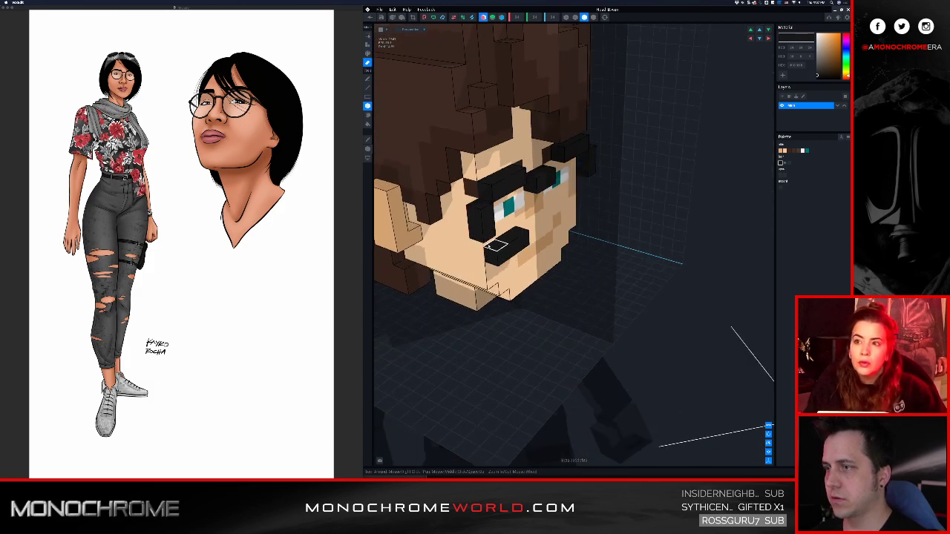
right_drag(487, 246, 502, 318)
mouse_move(519, 290)
mouse_down()
mouse_move(494, 287)
mouse_move(519, 284)
mouse_up()
key(a)
right_drag(519, 282, 543, 284)
scroll(521, 276, up, 5)
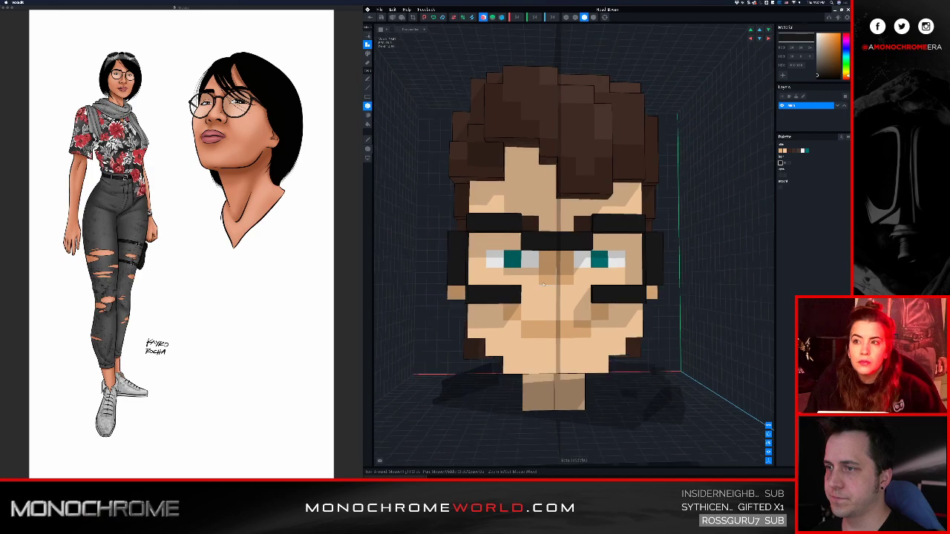
- Undo the widened bridge and extend the upper and lower rims one voxel toward the nose on both lenses
key(super+z)
click(533, 224)
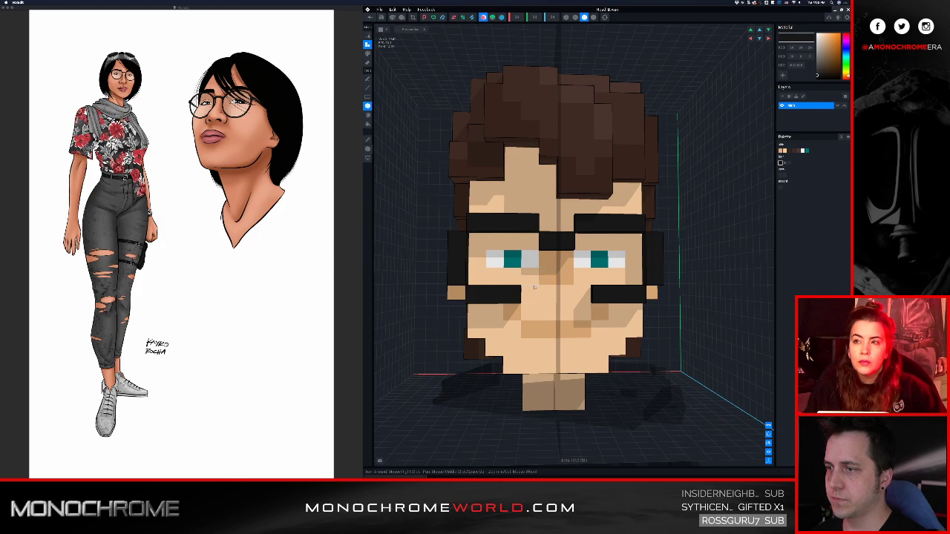
click(532, 294)
- Try a second bridge of mirrored black voxels lower on the nose, just above the lower rims
click(546, 278)
right_drag(546, 274, 530, 277)
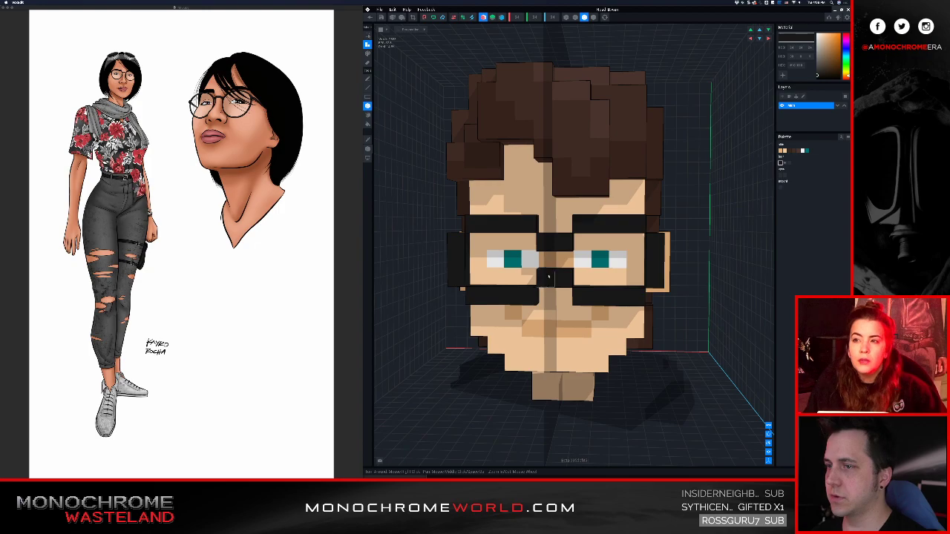
key(super+z)
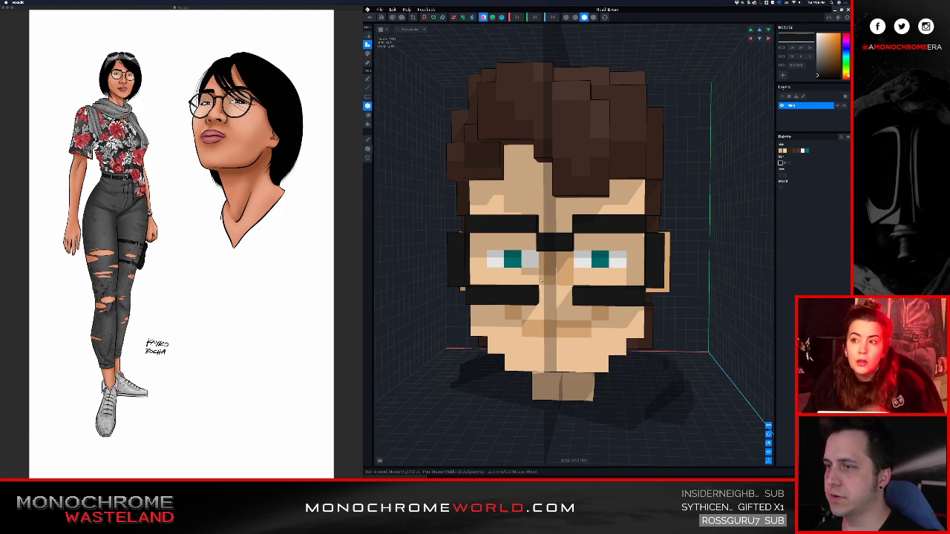
right_drag(541, 281, 542, 280)
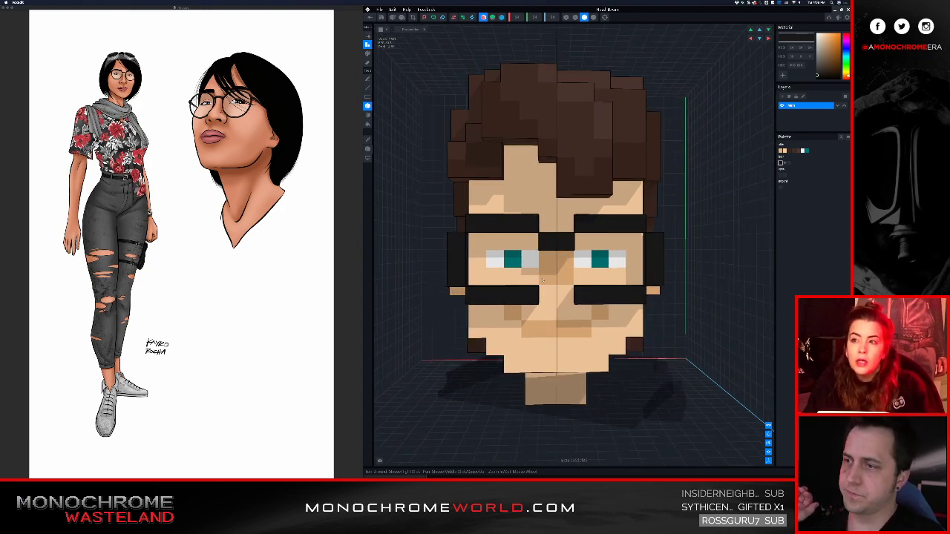
- Try raising the lower rims by one voxel row and shortening the side columns to match
right_drag(577, 257, 548, 254)
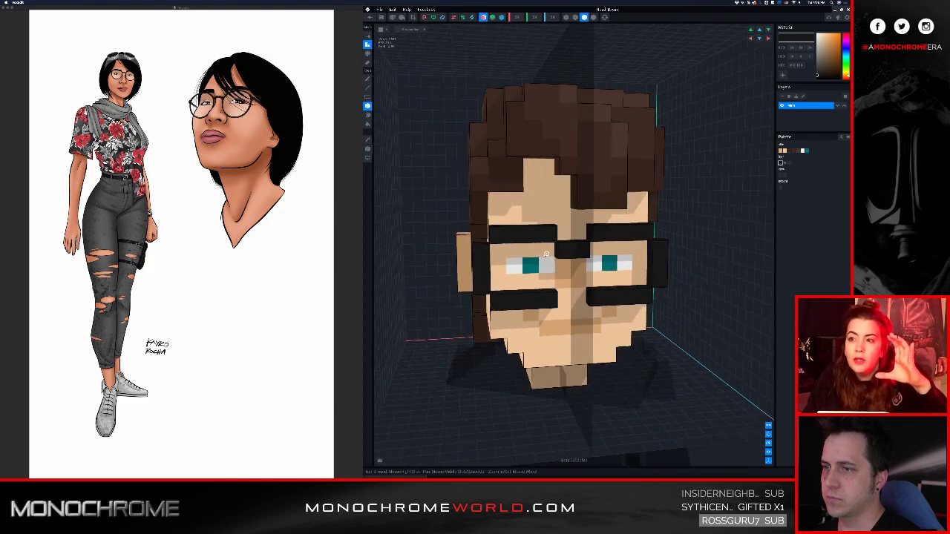
scroll(547, 254, up, 3)
middle_drag(547, 254, 544, 249)
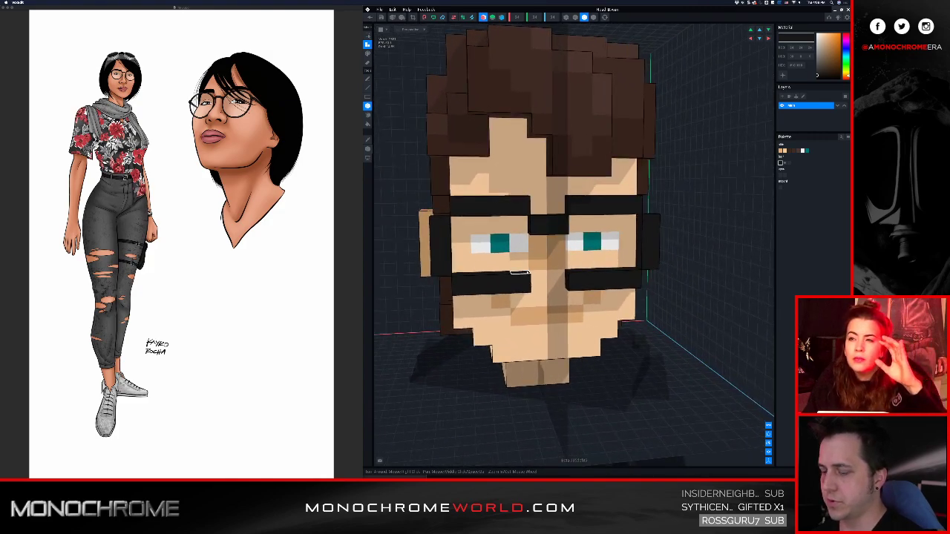
key(e)
mouse_move(526, 280)
mouse_down()
mouse_move(466, 285)
mouse_move(520, 271)
mouse_up()
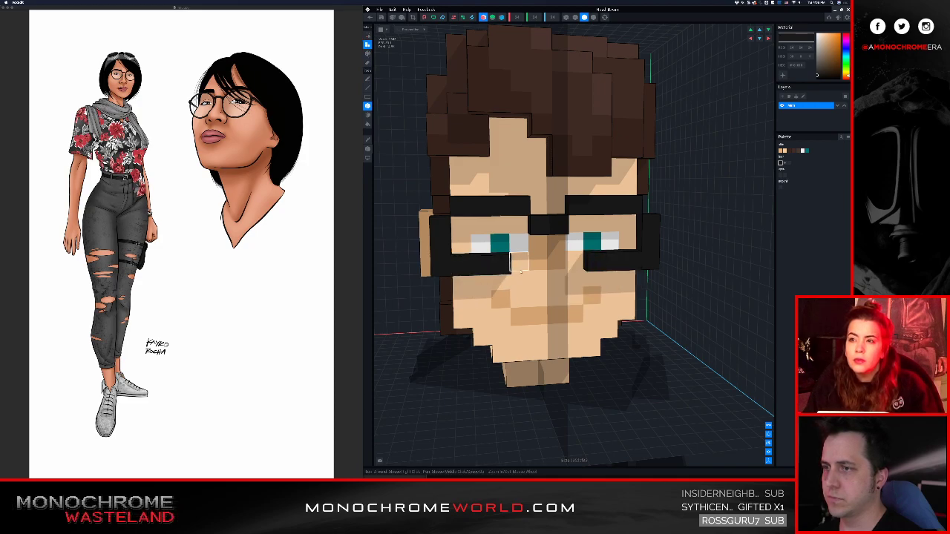
click(441, 270)
mouse_move(501, 277)
right_down()
mouse_move(520, 276)
mouse_move(475, 281)
right_up()
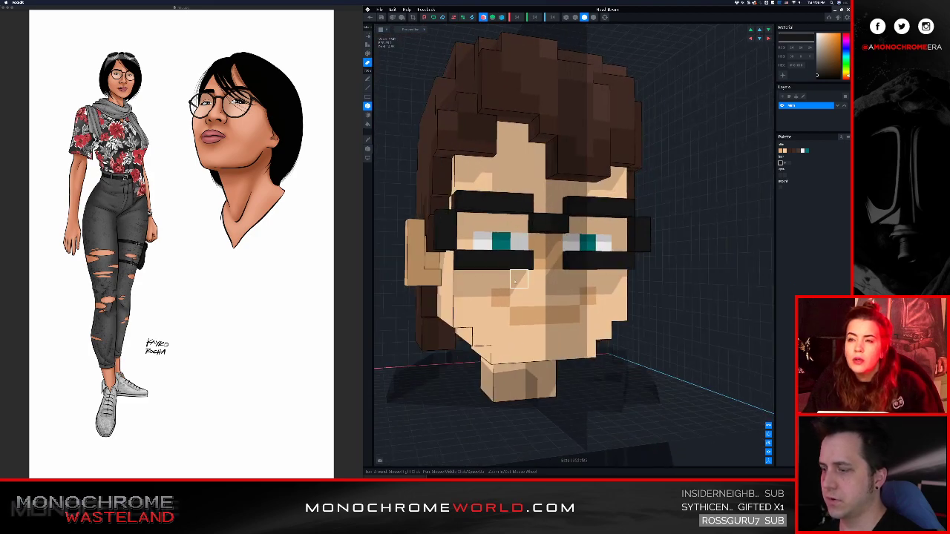
- Step back and forth through the edit history to undo the raised lower rims
key(super+z)
key(super+z)
key(super+z)
key(super+z)
key(super+z)
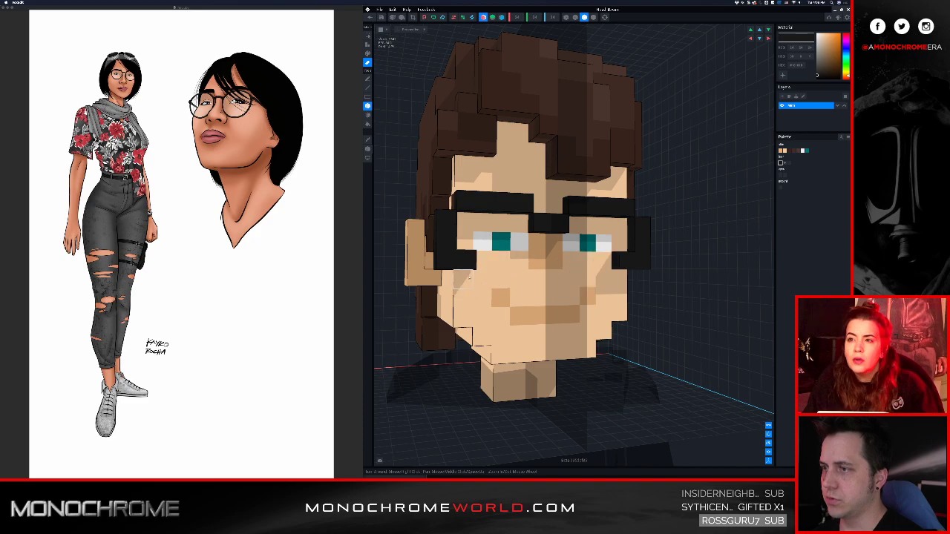
key(super+shift+z)
key(super+shift+z)
key(super+shift+z)
key(super+shift+z)
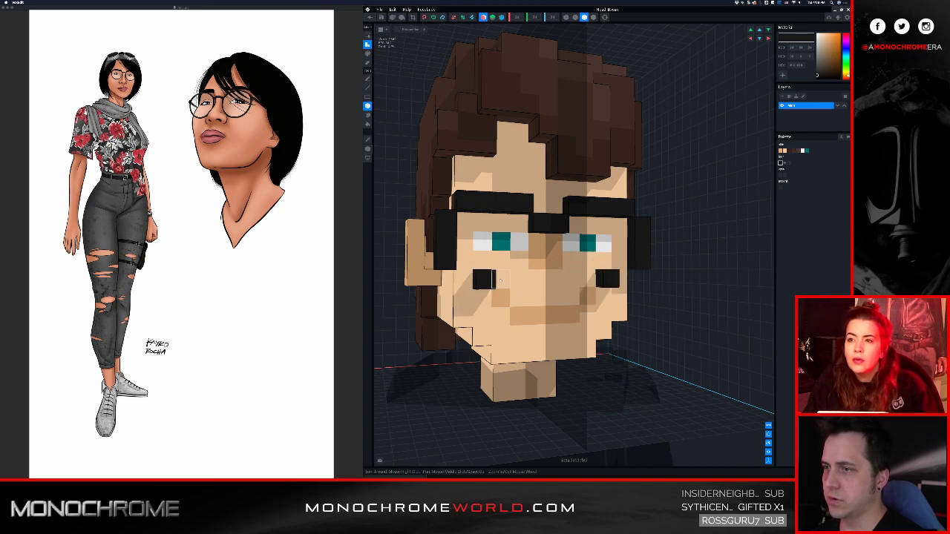
- Try stepping the lower rims up toward the nose with a mirrored black voxel below each eye's inner corner
right_drag(468, 270, 538, 262)
click(526, 264)
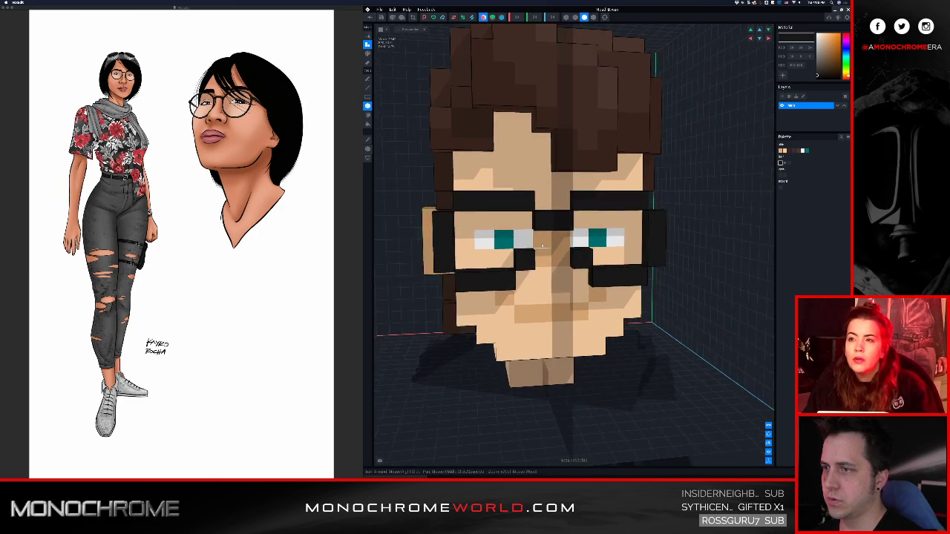
click(542, 241)
key(super+z)
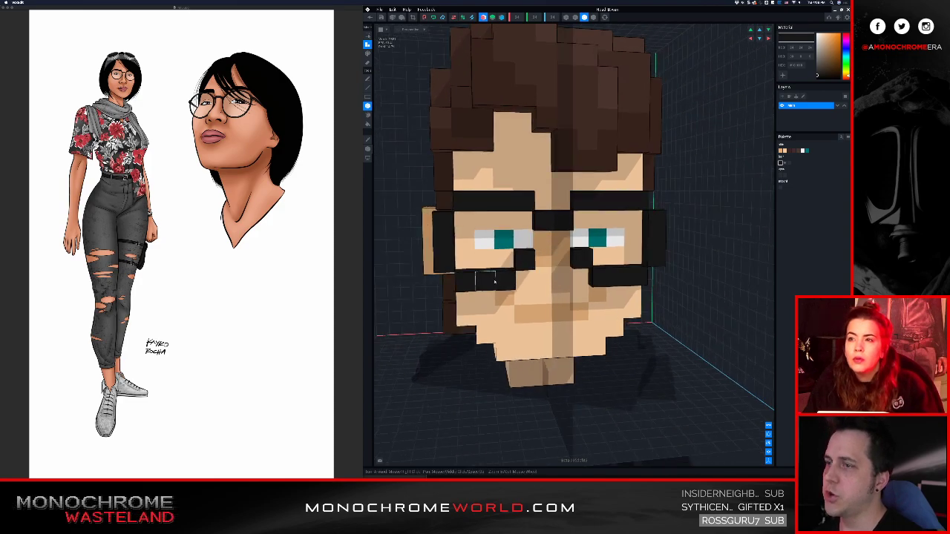
right_drag(518, 251, 548, 244)
click(540, 248)
key(super+z)
key(super+z)
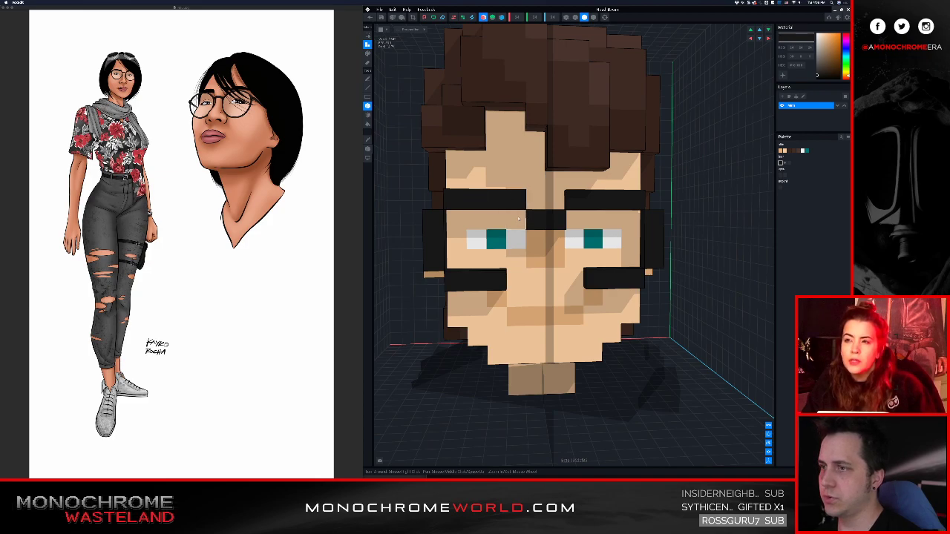
- Try erasing the upper rim's inner end, and try thickening the bridge downward by one black row
click(517, 204)
key(super+z)
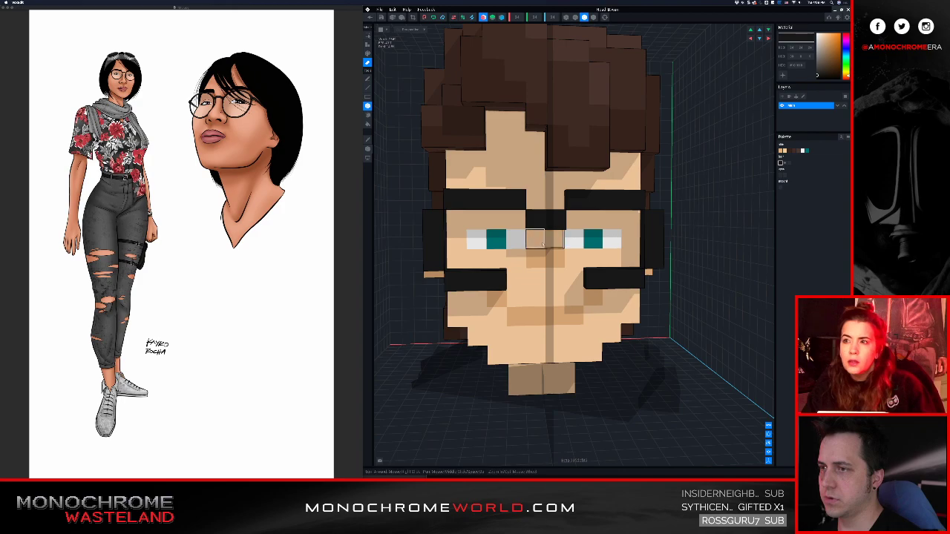
click(538, 256)
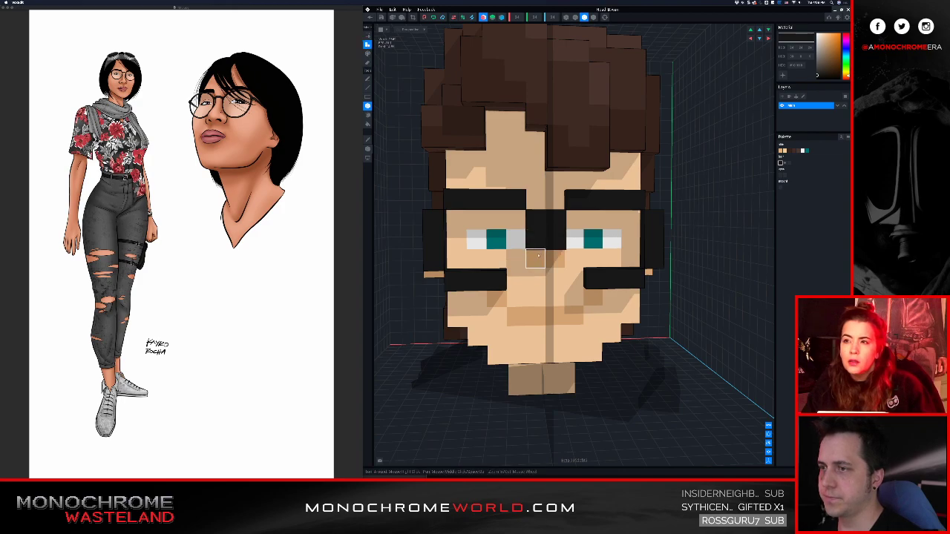
key(super+z)
- Move the frame's side columns one voxel inward and erase the outer corner voxels of the upper and lower rims
mouse_move(458, 245)
mouse_down()
mouse_move(456, 260)
mouse_move(454, 215)
mouse_move(430, 258)
mouse_up()
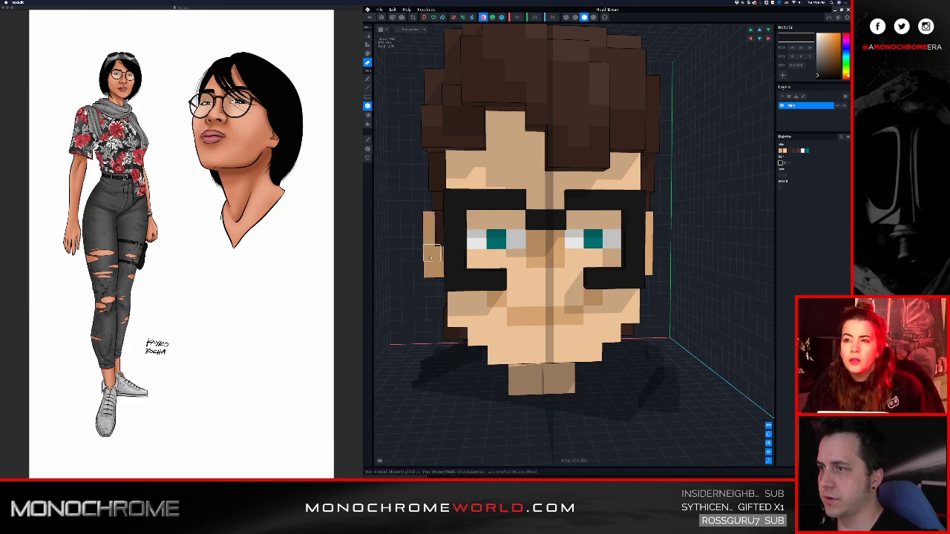
click(459, 287)
click(458, 202)
- Extend the lower rims one voxel toward the nose and add a lower black bridge between the lenses
key(a)
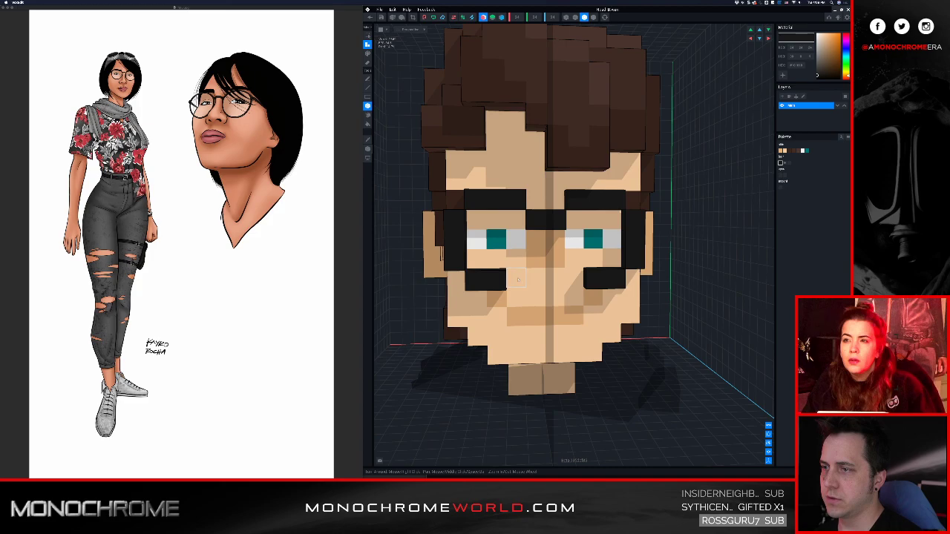
click(573, 279)
click(538, 261)
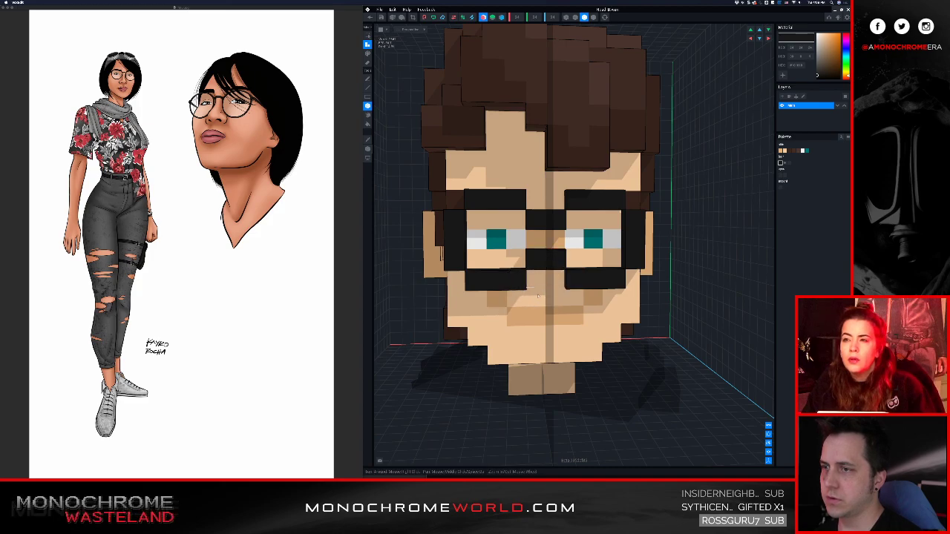
- Add mirrored black temple arms running back from the frame's side columns along the head toward the ears
right_drag(555, 260, 616, 232)
mouse_move(496, 225)
right_down()
mouse_move(490, 245)
mouse_move(544, 221)
mouse_move(492, 226)
mouse_move(523, 220)
right_up()
drag(565, 213, 500, 213)
right_drag(500, 213, 624, 216)
scroll(549, 238, up, 2)
middle_drag(549, 238, 694, 195)
middle_drag(670, 235, 613, 226)
right_drag(585, 227, 622, 235)
scroll(624, 236, down, 1)
middle_drag(623, 236, 584, 242)
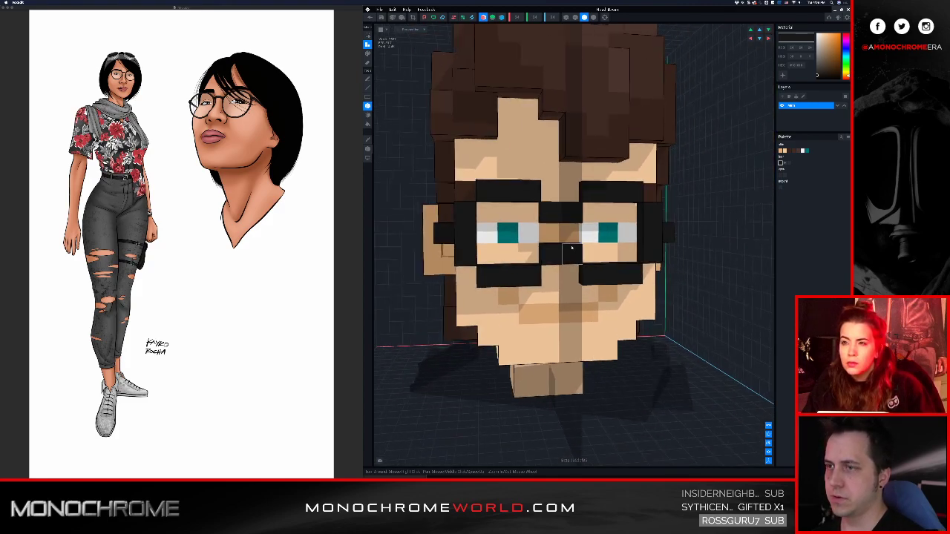
- Try filling the gap between the upper and lower bridges, and compare the glasses with and without the lower bridge
drag(551, 235, 564, 259)
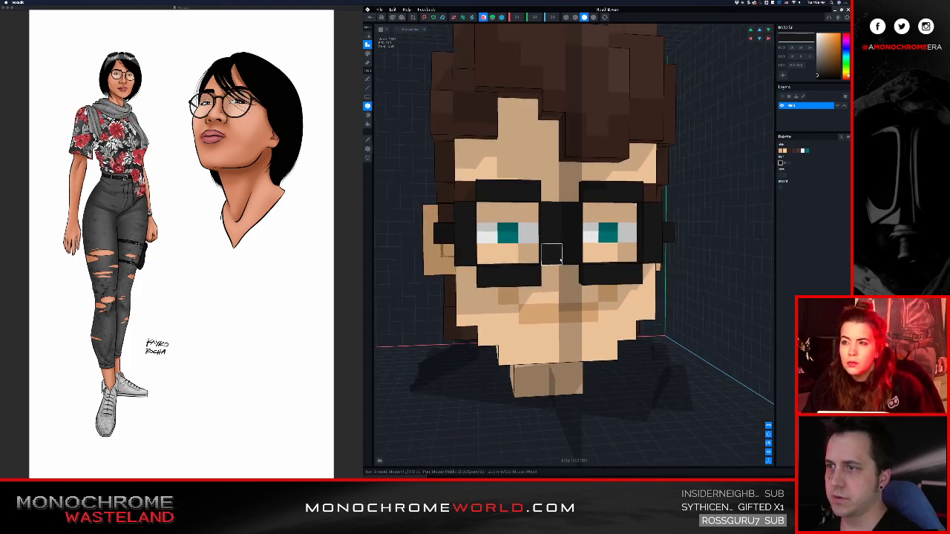
key(e)
click(557, 259)
key(a)
mouse_move(585, 263)
right_down()
mouse_move(536, 262)
mouse_move(595, 259)
mouse_move(566, 259)
right_up()
scroll(536, 261, down, 2)
click(562, 254)
click(579, 255)
scroll(584, 256, down, 2)
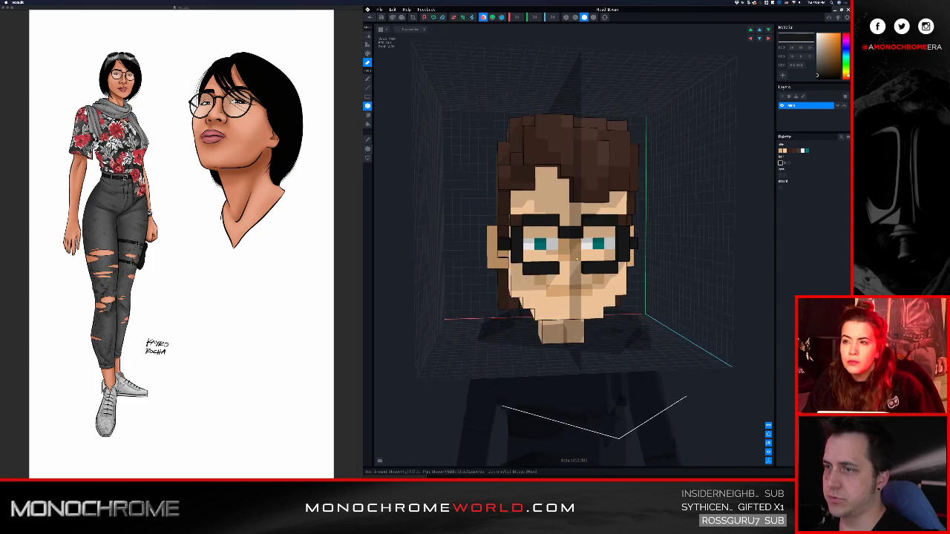
scroll(566, 259, up, 4)
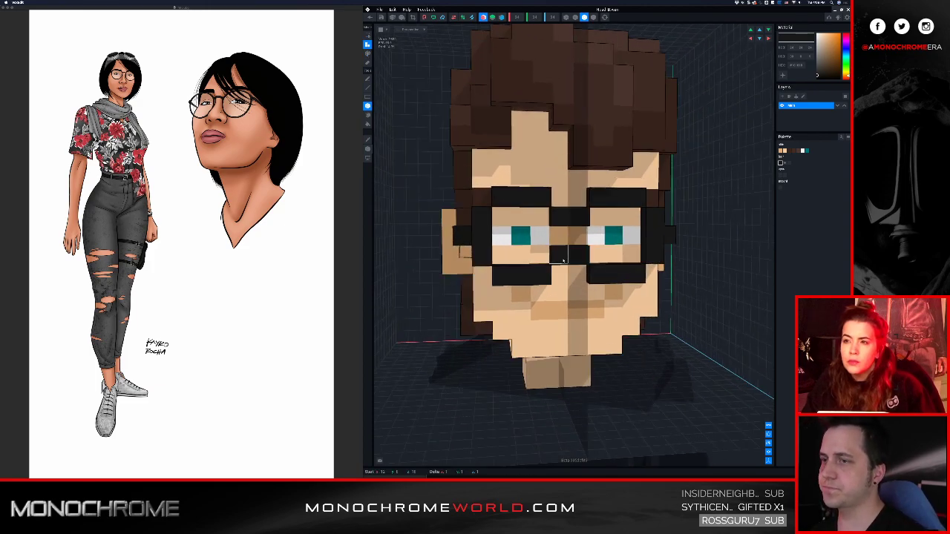
scroll(564, 261, down, 5)
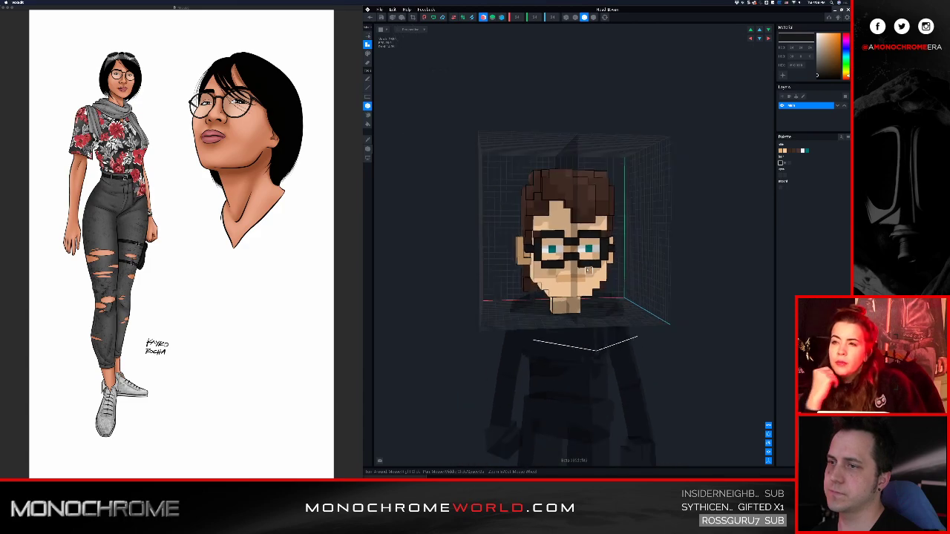
scroll(584, 270, up, 5)
scroll(572, 276, up, 2)
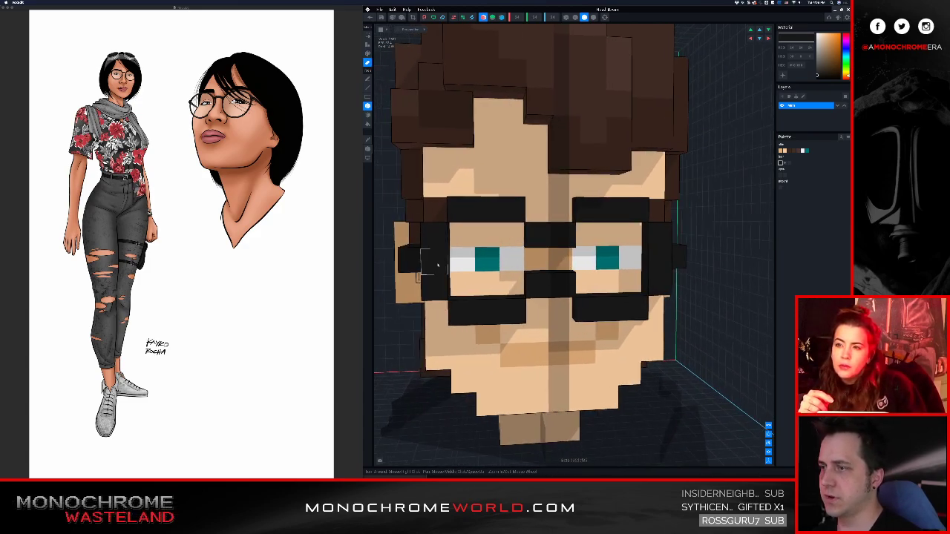
- Erase the lowest voxel of each side column and the entire lower rim under both eyes
click(438, 295)
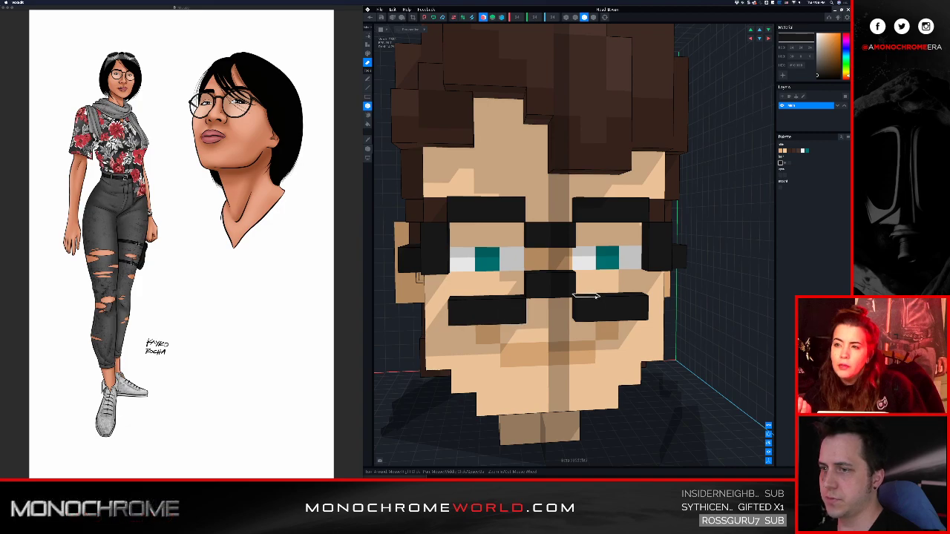
click(510, 307)
click(488, 309)
click(462, 311)
- Rebuild the lower rims three voxels wide directly beneath the eyes and erase the lower bridge
key(a)
click(462, 289)
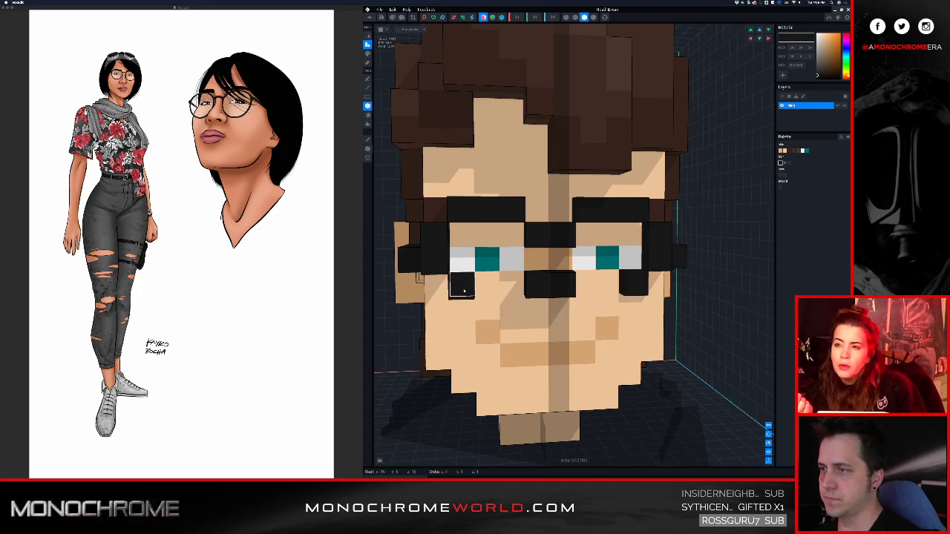
click(489, 289)
click(502, 289)
key(e)
click(535, 289)
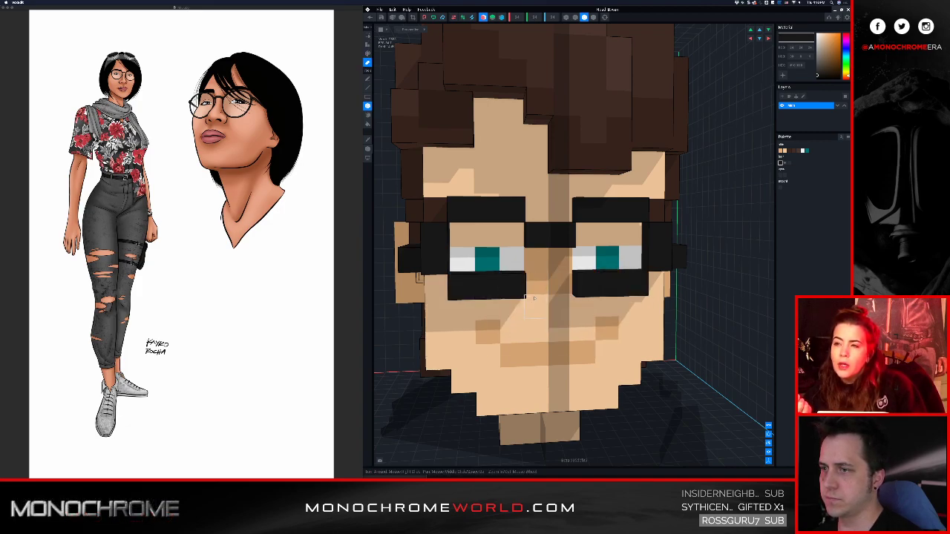
- Try thickening the nose bridge with a second row of black voxels below it
key(a)
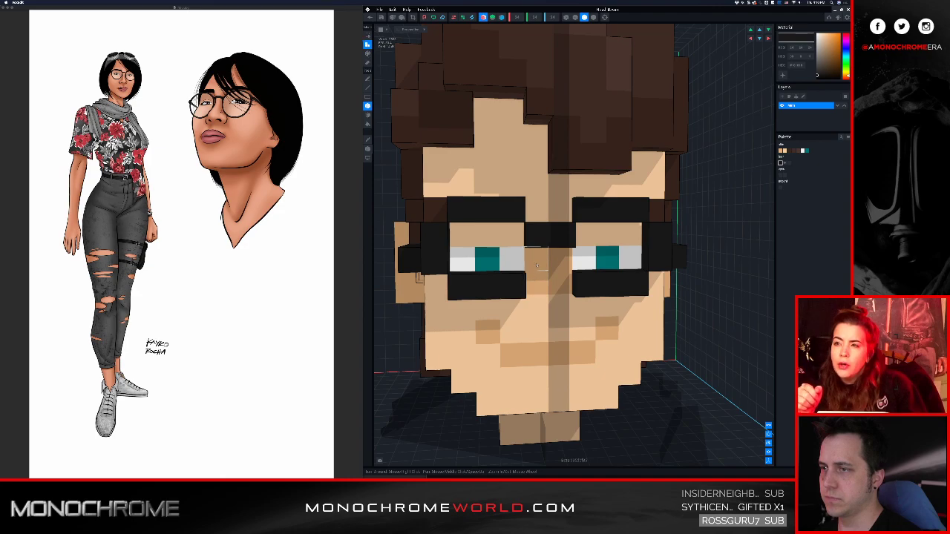
click(536, 265)
scroll(565, 282, down, 3)
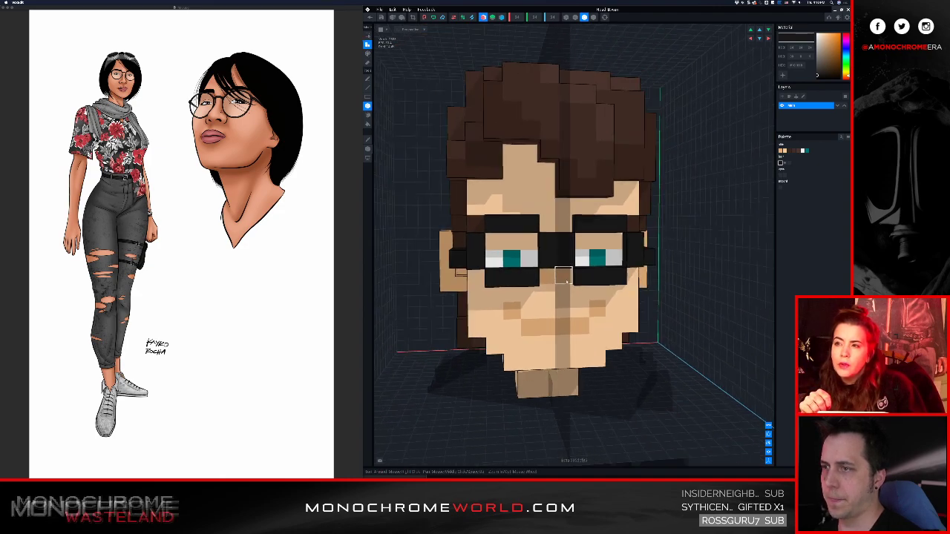
scroll(568, 281, up, 3)
right_drag(561, 253, 588, 271)
key(e)
click(583, 279)
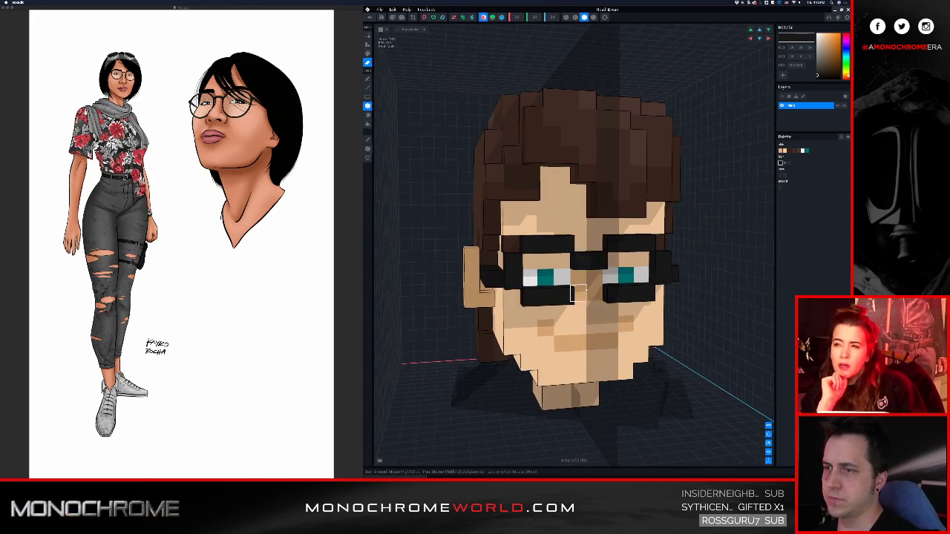
right_drag(589, 284, 588, 285)
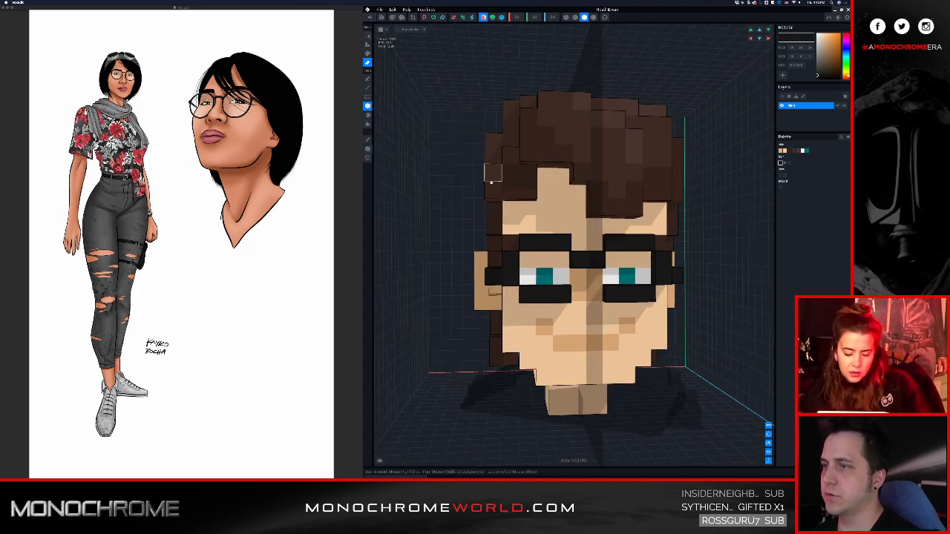
- Switch to Safari and load the address suggested for "b" in a new tab
key(super+Tab)
key(super+t)
text(b)
key(Return)
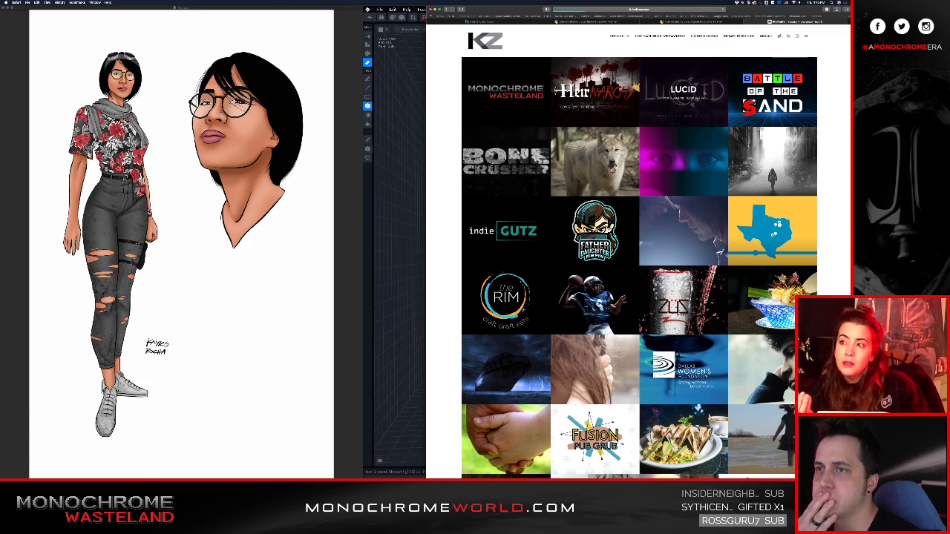
- Open the Lucid project page and examine its voxel character artwork as a reference
click(683, 93)
scroll(582, 227, down, 6)
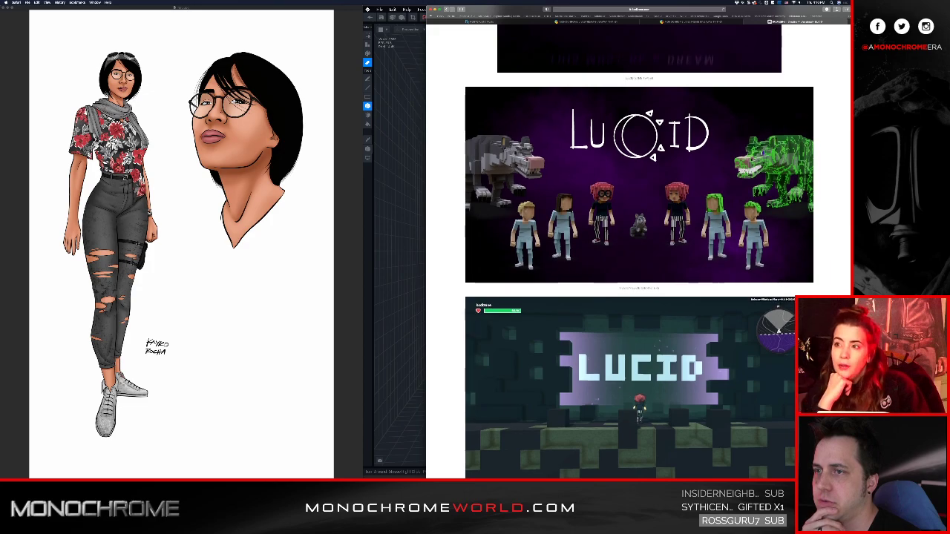
scroll(599, 217, up, 4)
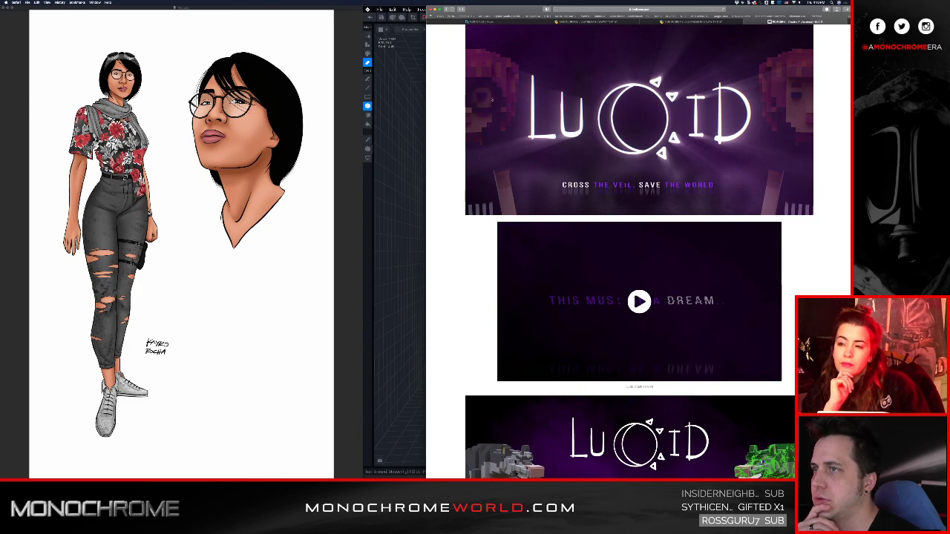
scroll(512, 130, down, 5)
scroll(540, 163, up, 7)
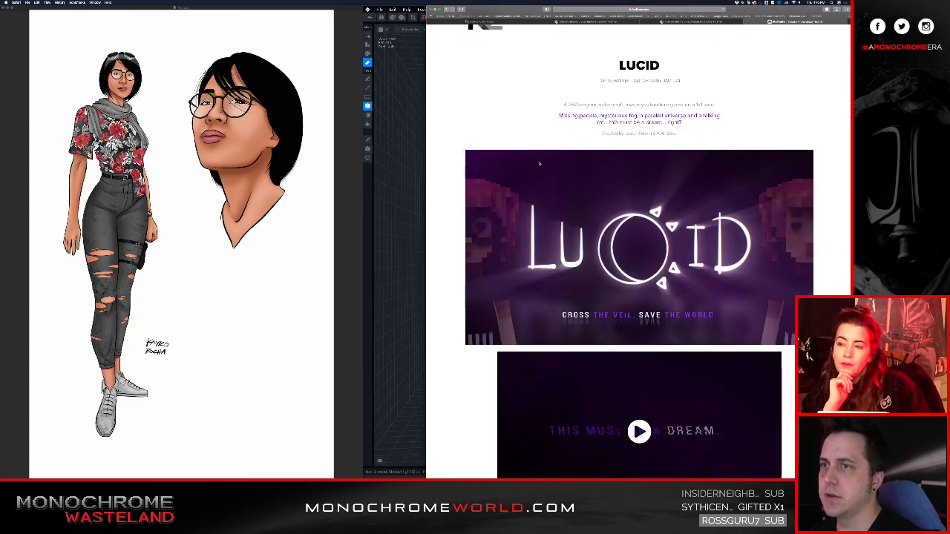
scroll(540, 164, up, 1)
- Switch to VoxEdit and erase the glasses' lower rims, front side columns and upper rims, keeping the nose bridge
key(super+Tab)
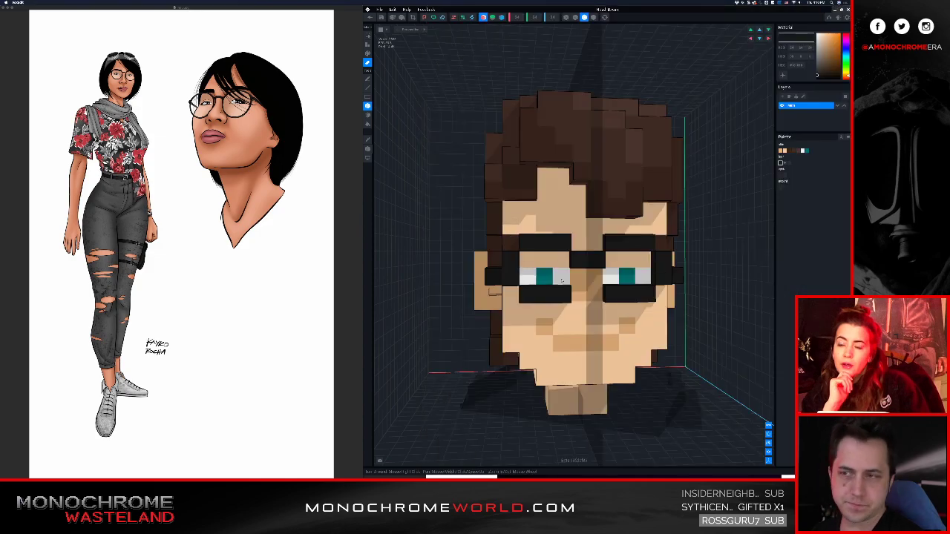
mouse_move(558, 293)
mouse_down()
mouse_move(509, 293)
mouse_move(511, 267)
mouse_move(508, 277)
mouse_up()
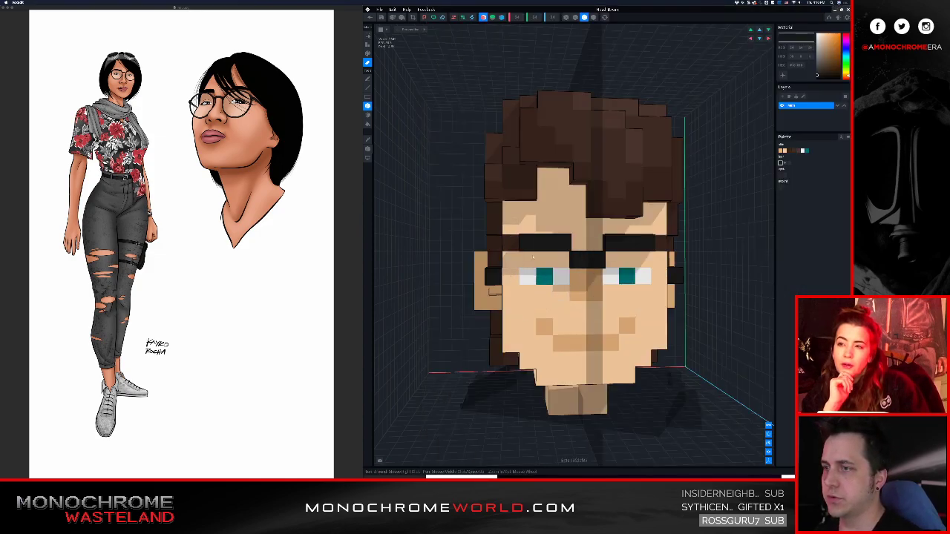
mouse_move(534, 246)
mouse_down()
mouse_move(593, 261)
mouse_move(582, 276)
mouse_move(580, 263)
mouse_up()
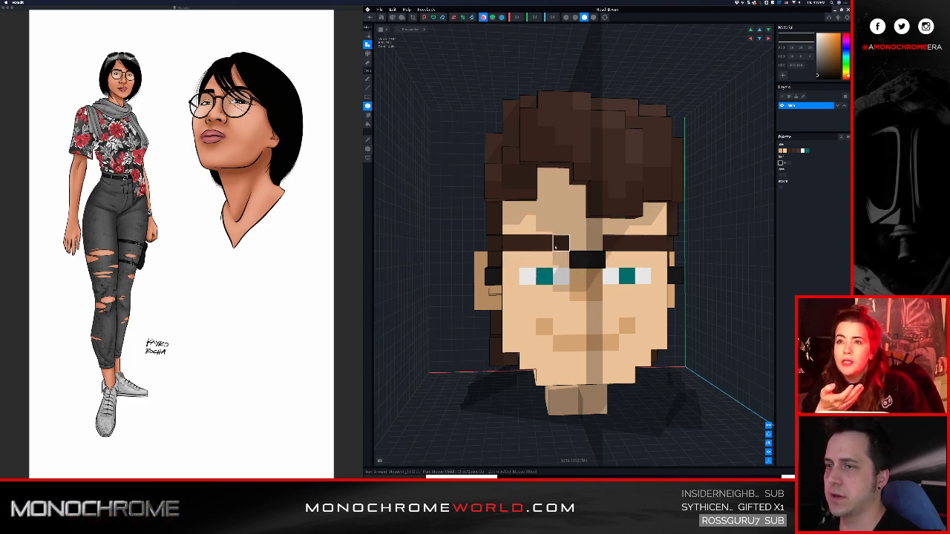
- Rebuild the upper rims in black one row higher, above the eyebrows, with stepped inner voxels meeting the bridge
click(566, 246)
drag(548, 225, 512, 228)
middle_drag(512, 228, 501, 239)
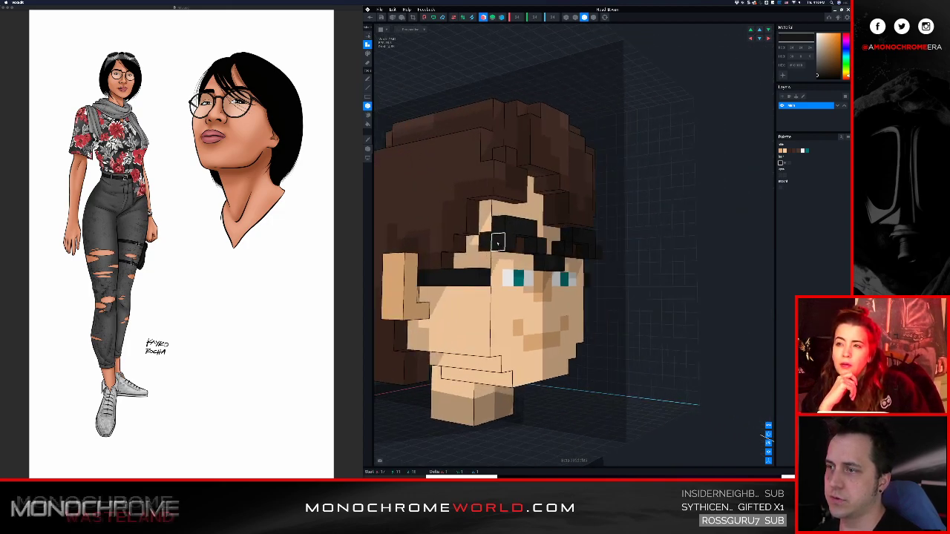
- Shape the outer upper corners of the frame with stepped black voxels beside the eyebrows and erase the misplaced ones
mouse_move(496, 242)
right_down()
mouse_move(510, 254)
mouse_move(498, 261)
mouse_move(562, 303)
mouse_move(579, 302)
right_up()
key(e)
click(513, 252)
key(a)
click(495, 259)
key(e)
click(502, 267)
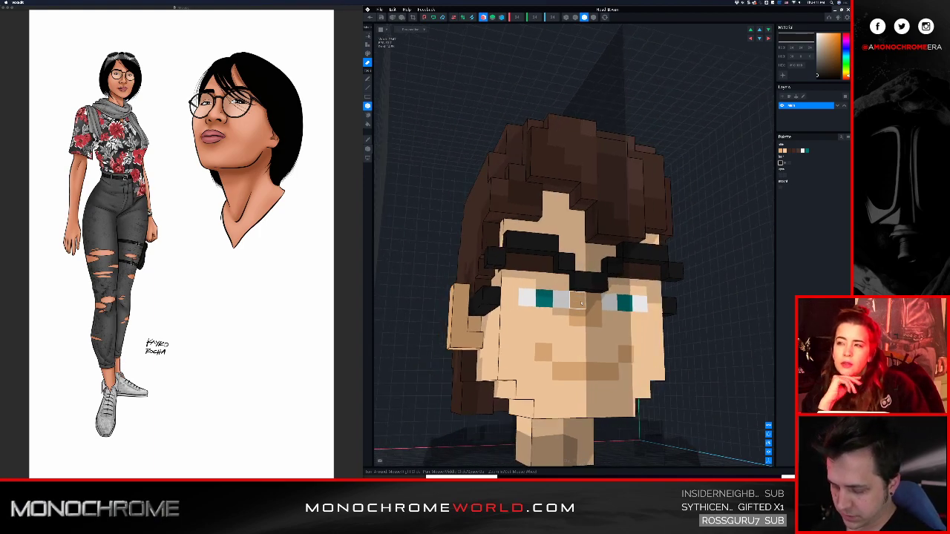
right_drag(590, 304, 605, 260)
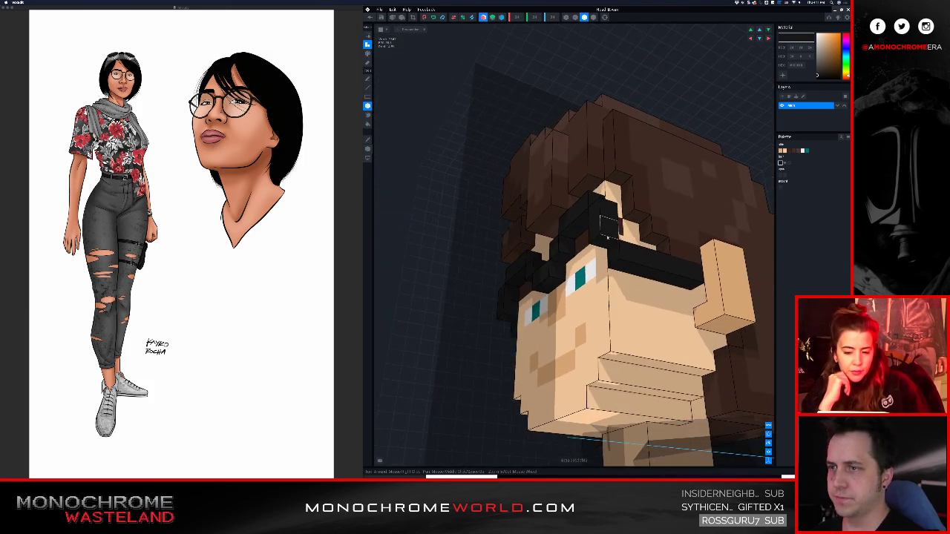
key(super+Tab)
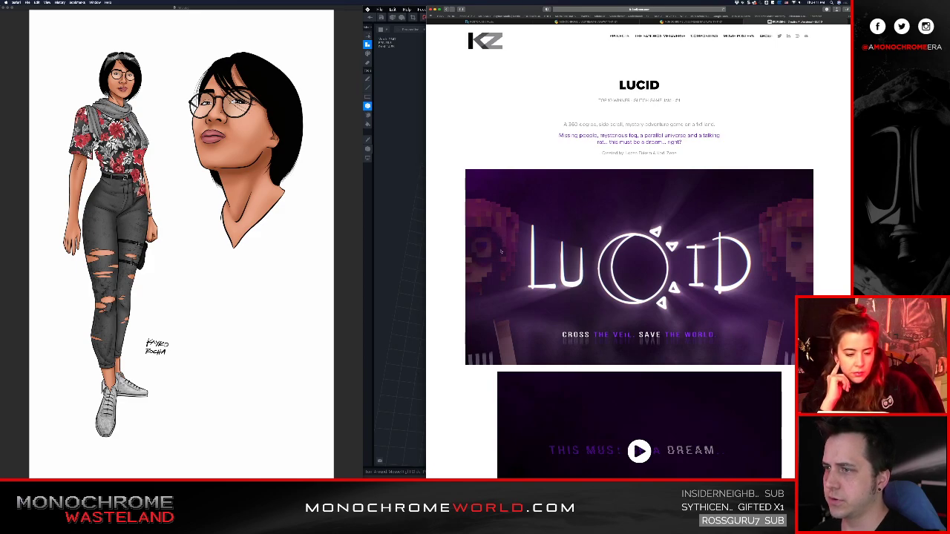
key(super+Tab)
click(610, 251)
right_drag(608, 245, 612, 248)
- Check the character lineup on the Lucid page in Safari and return to VoxEdit
key(super+Tab)
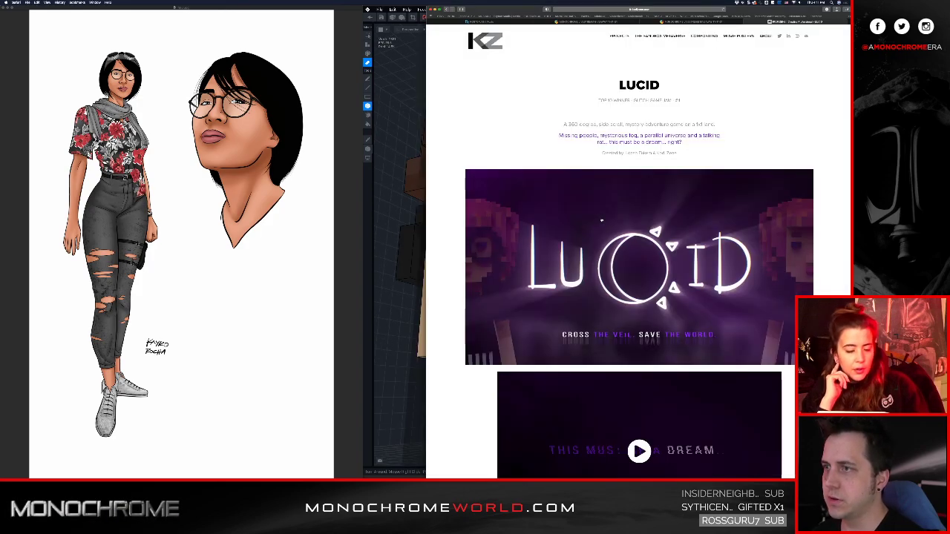
scroll(601, 227, down, 10)
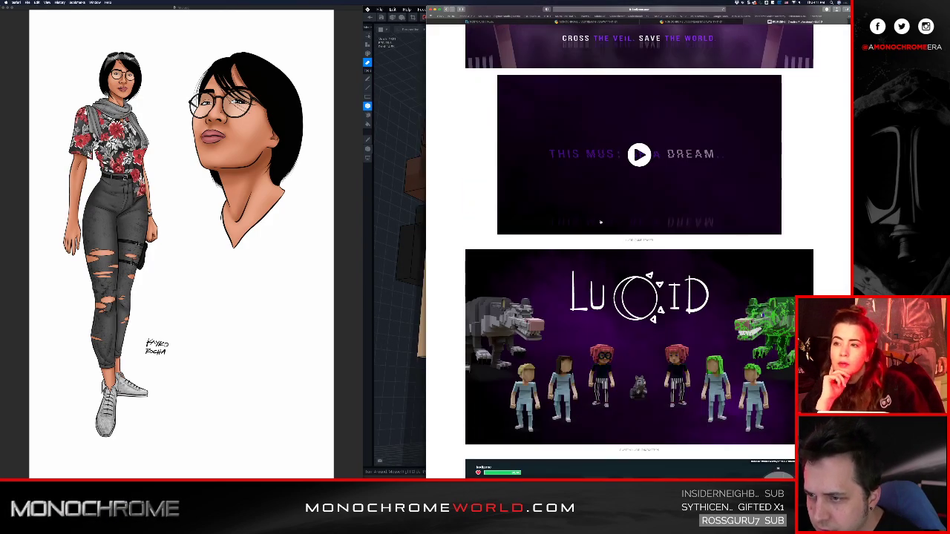
key(super+Tab)
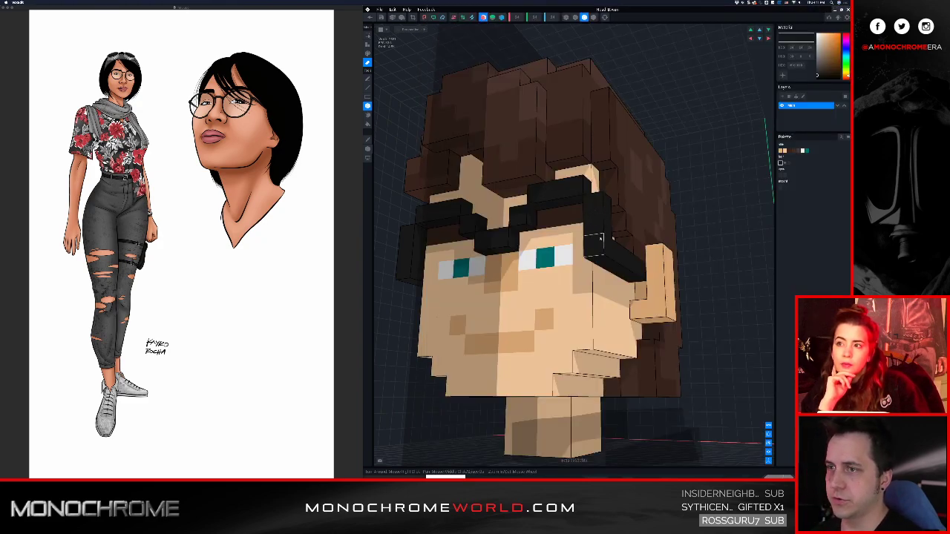
- Rework the frame's side columns with black voxels so they step one voxel outward beside each eye
click(609, 222)
key(e)
click(616, 235)
key(a)
click(615, 228)
click(613, 236)
mouse_move(617, 238)
right_down()
mouse_move(617, 222)
mouse_move(609, 249)
mouse_move(572, 235)
mouse_move(571, 246)
mouse_move(577, 236)
mouse_move(627, 255)
right_up()
- Add black lower rims three voxels wide below both eyes and join them to the side columns with corner voxels
key(e)
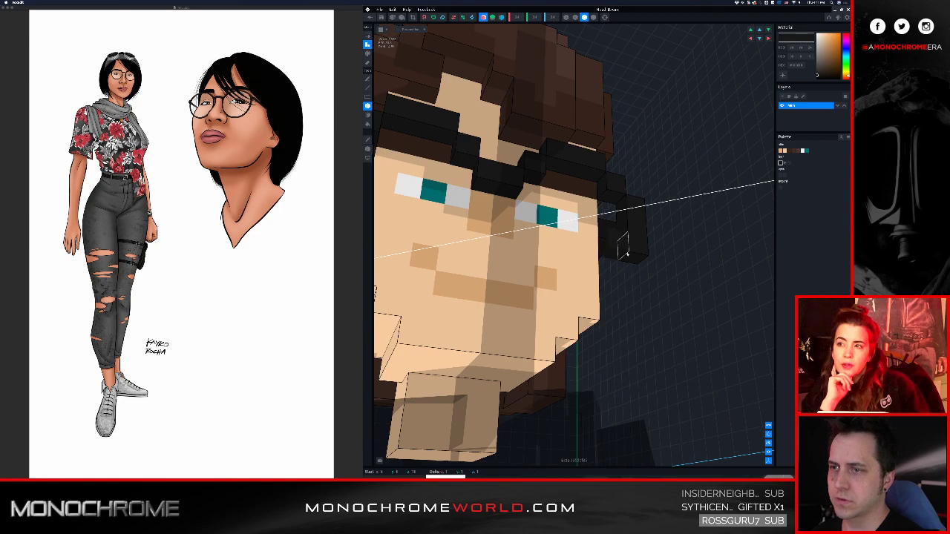
click(601, 260)
drag(585, 261, 564, 256)
right_drag(573, 260, 613, 247)
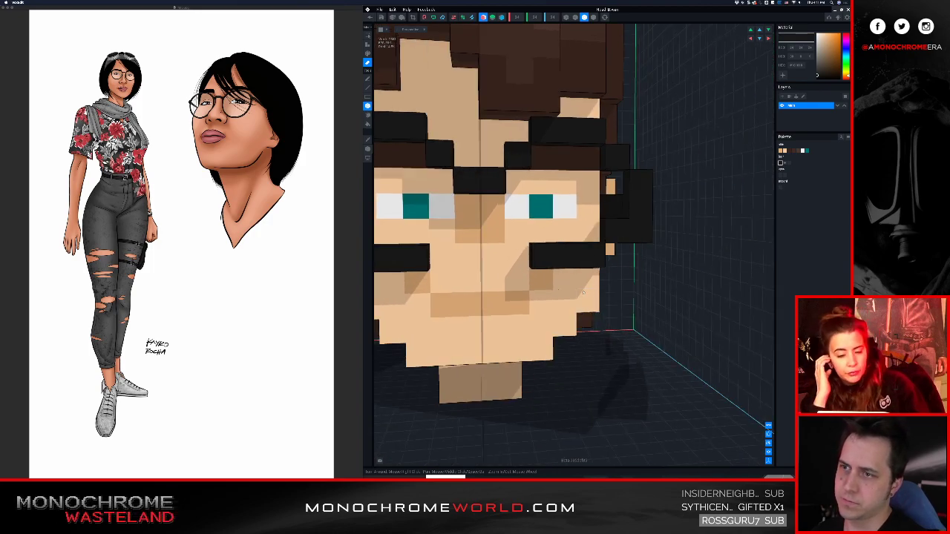
click(622, 254)
right_drag(594, 259, 589, 259)
scroll(592, 263, down, 4)
scroll(593, 256, up, 4)
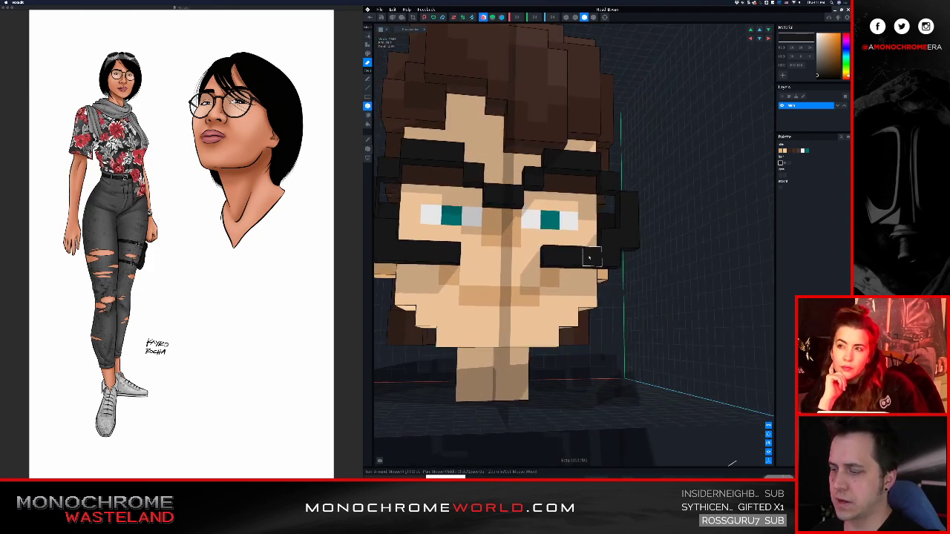
- Review the Lucid artwork and game screenshots in Safari and return to VoxEdit
key(super+Tab)
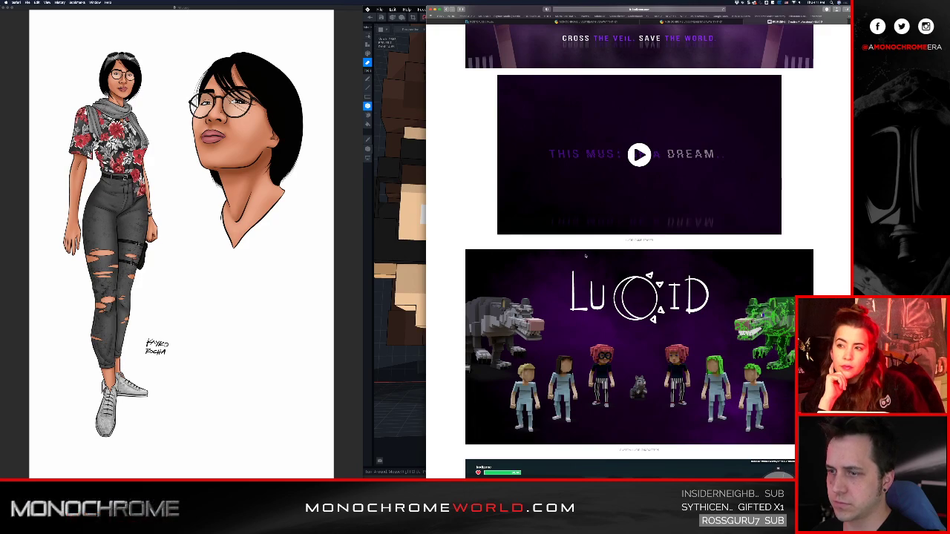
scroll(585, 256, up, 3)
scroll(585, 258, down, 10)
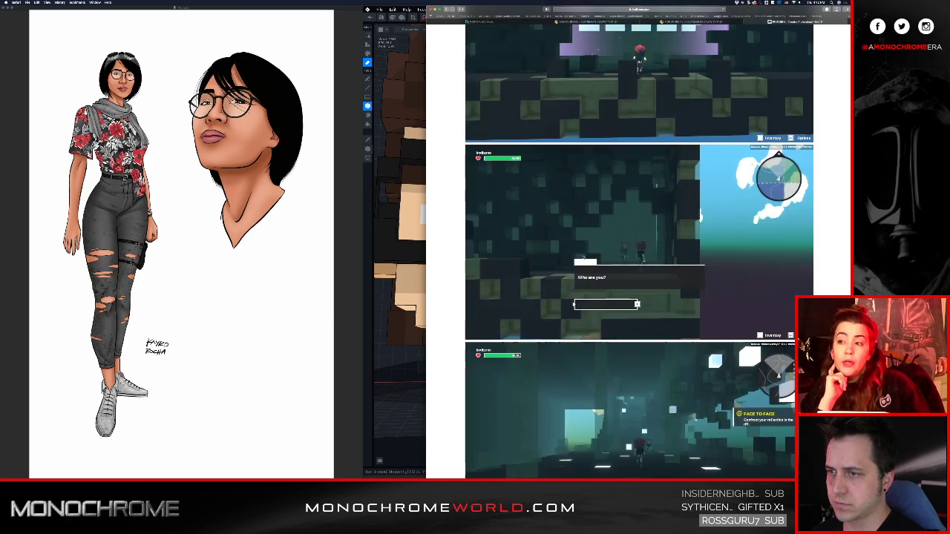
scroll(584, 258, up, 6)
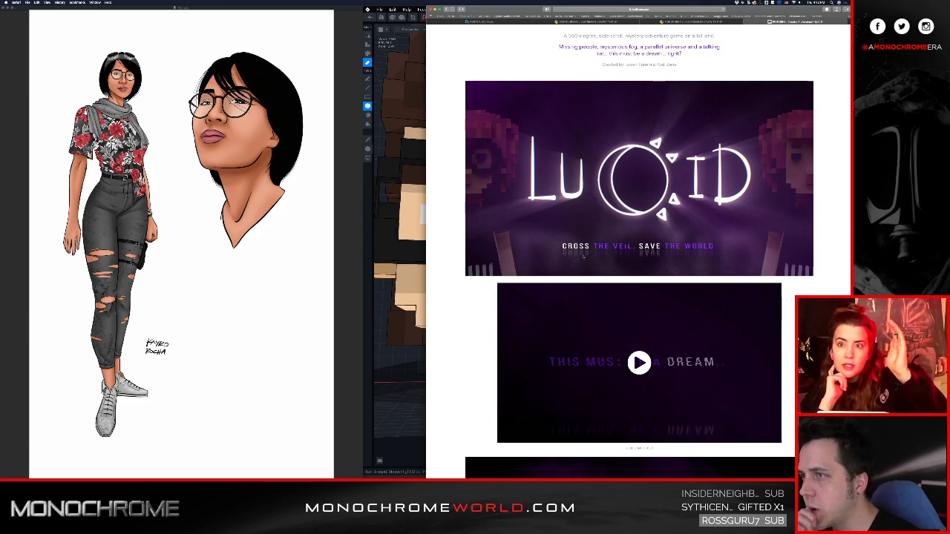
key(super+Tab)
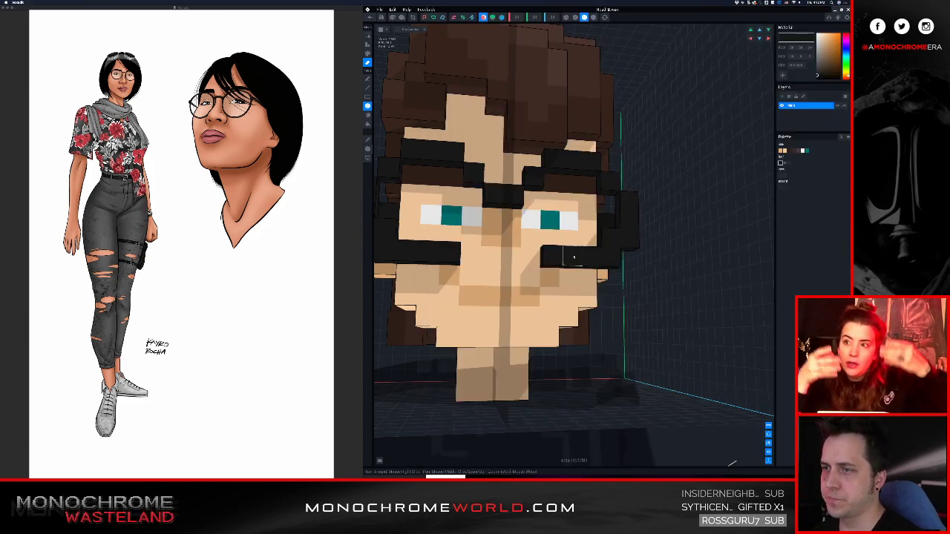
- Try black voxels at the lower rims' inner corners and a second row under the nose bridge
right_drag(570, 259, 572, 265)
click(530, 236)
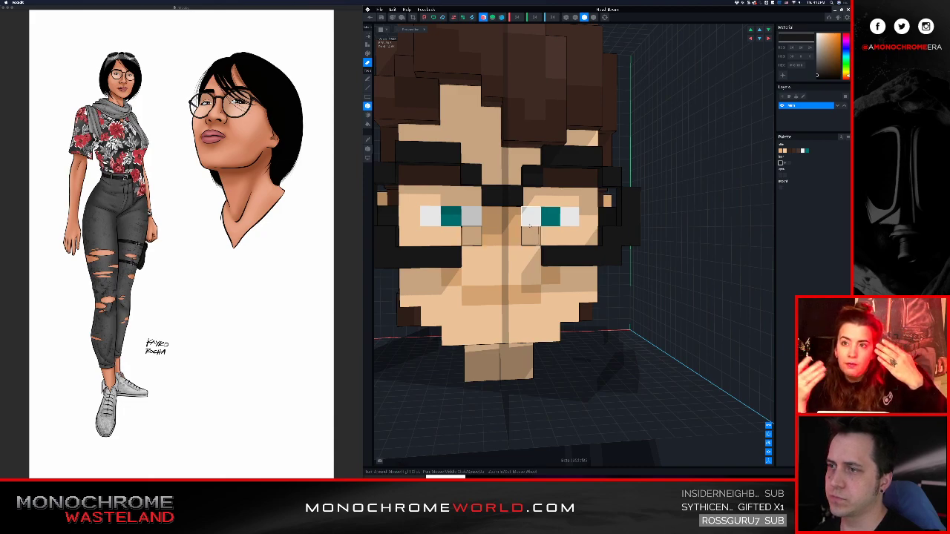
key(super+z)
key(a)
click(529, 232)
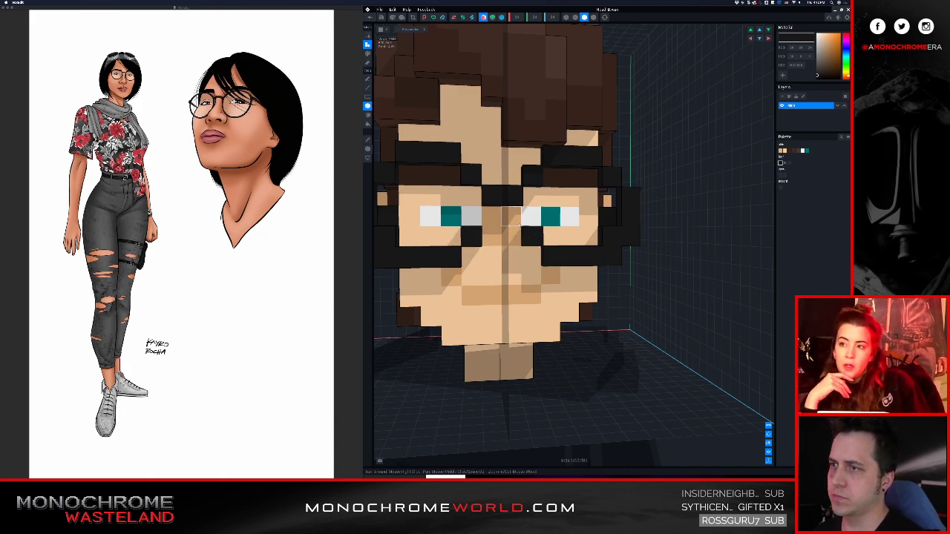
click(520, 223)
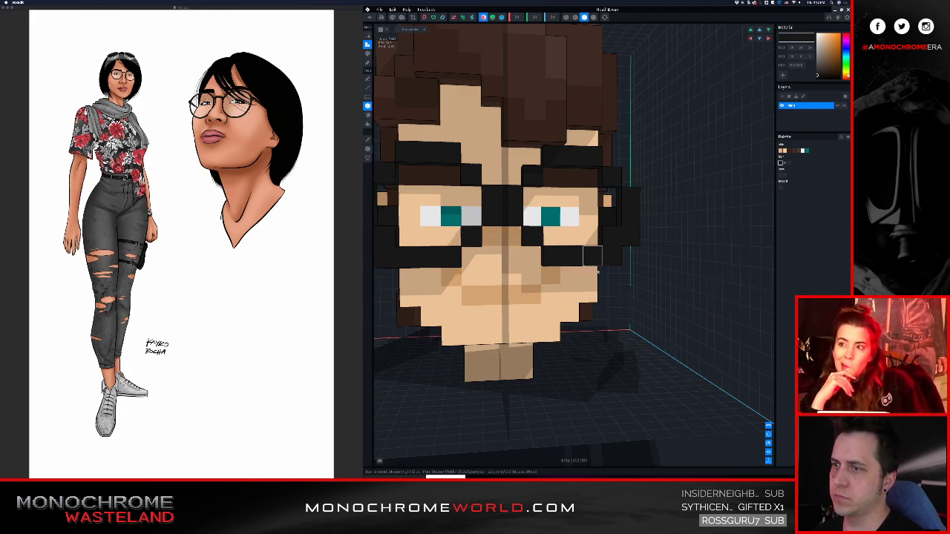
key(super+z)
scroll(549, 251, down, 3)
right_drag(549, 252, 610, 240)
scroll(564, 245, up, 3)
click(570, 233)
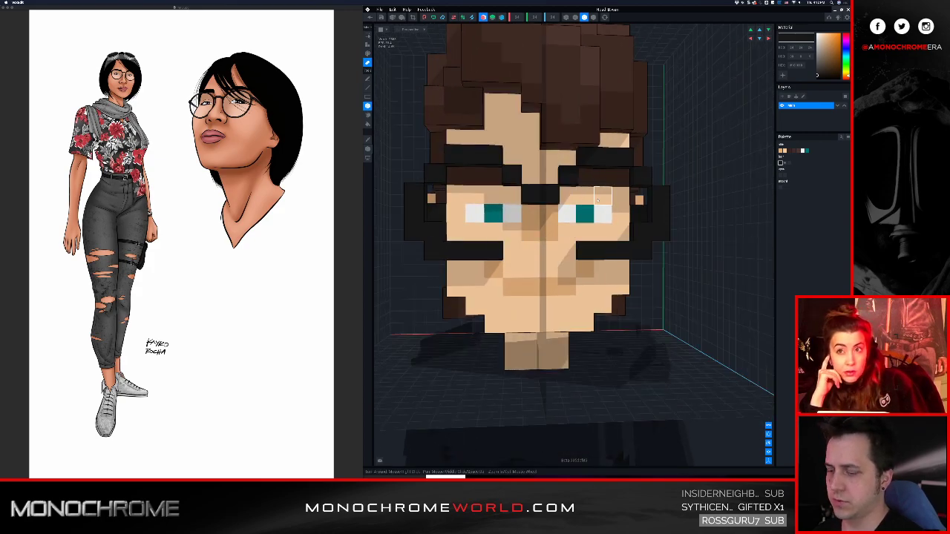
- Sample the skin tone beside the eye and paint over both brown eyebrows with it
alt+click(598, 199)
key(g)
drag(583, 179, 619, 179)
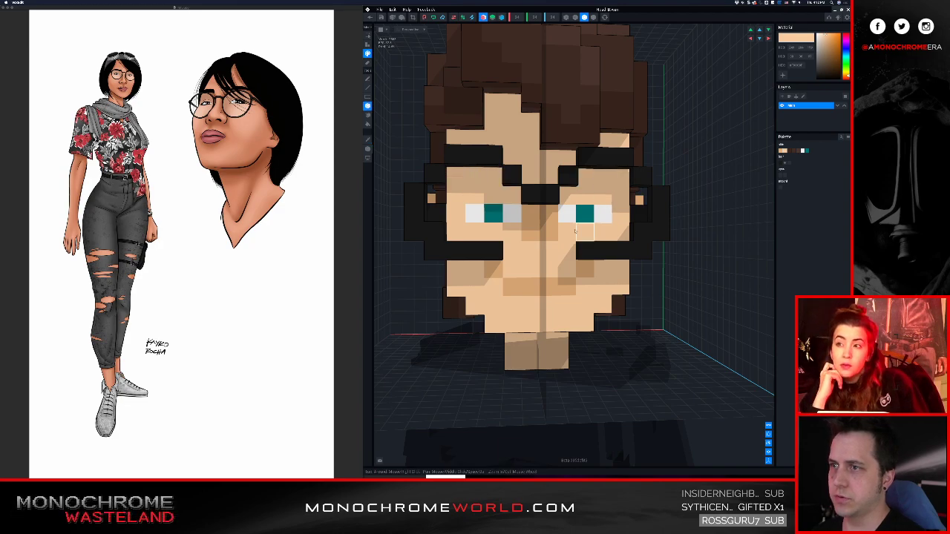
- Erase the black lower rims beneath both eyes
mouse_move(493, 194)
right_down()
mouse_move(543, 199)
mouse_move(521, 207)
mouse_move(553, 203)
right_up()
drag(524, 239, 446, 245)
drag(449, 244, 524, 235)
right_drag(667, 233, 534, 232)
right_drag(445, 234, 544, 238)
scroll(542, 239, down, 5)
drag(547, 268, 517, 267)
middle_drag(460, 238, 524, 250)
mouse_move(524, 250)
right_down()
mouse_move(536, 252)
mouse_move(527, 258)
right_up()
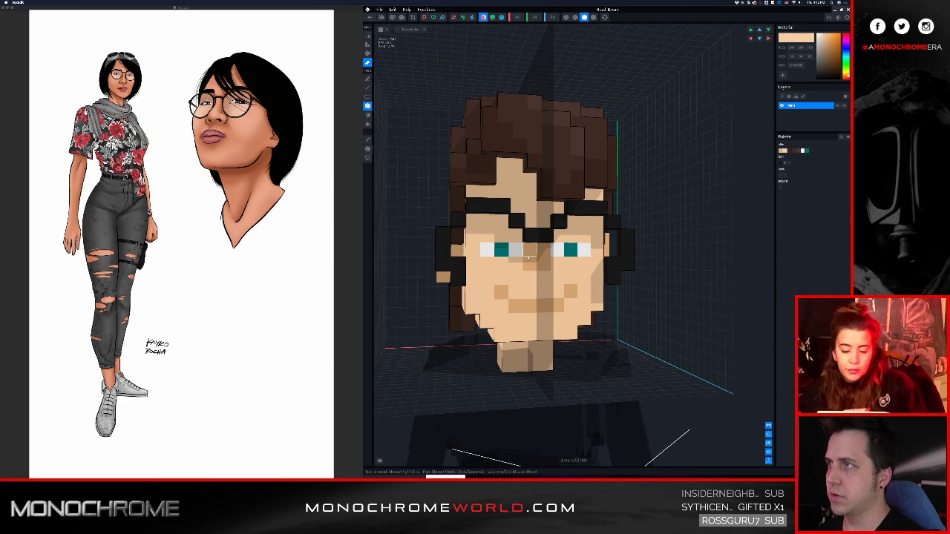
- Erase the surplus black voxels just above the lower outer corners of the frame on both sides
scroll(570, 277, up, 3)
scroll(568, 264, down, 1)
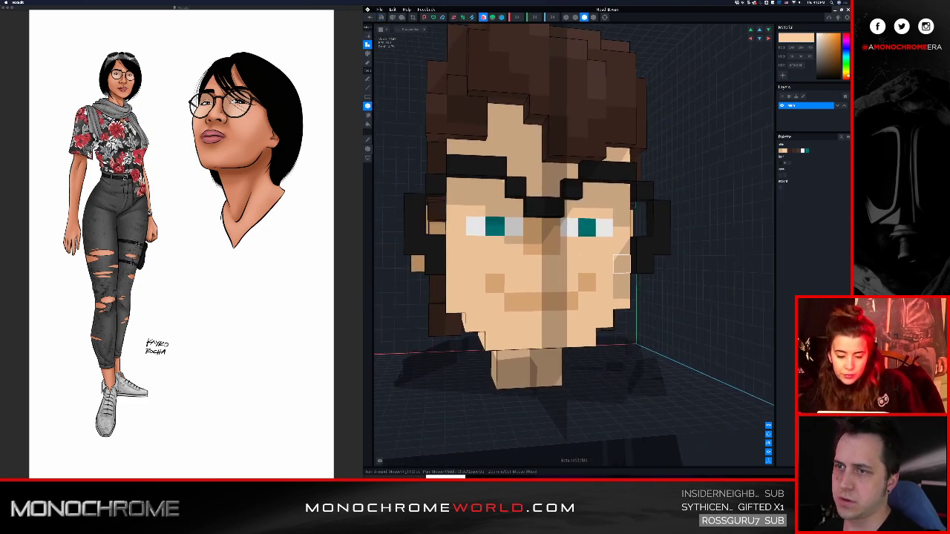
right_drag(615, 272, 603, 270)
key(e)
click(640, 253)
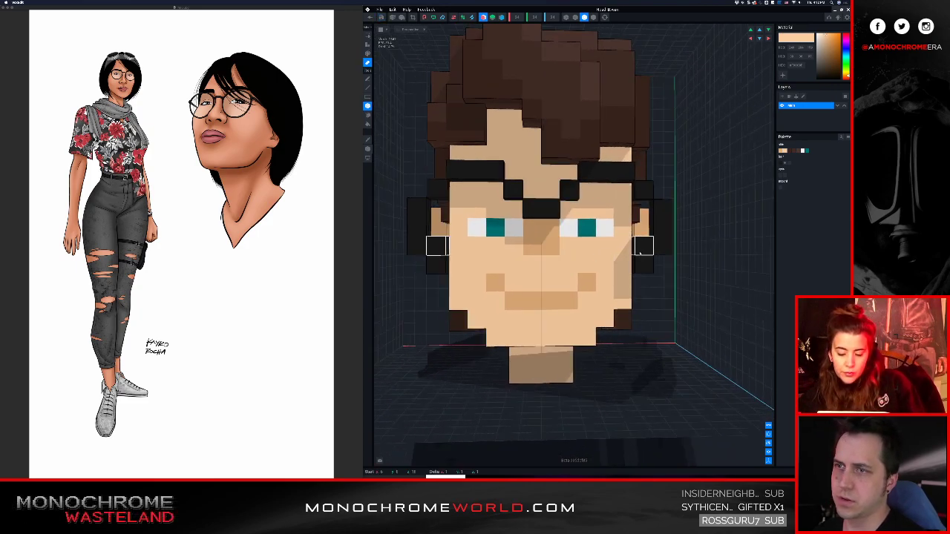
click(641, 254)
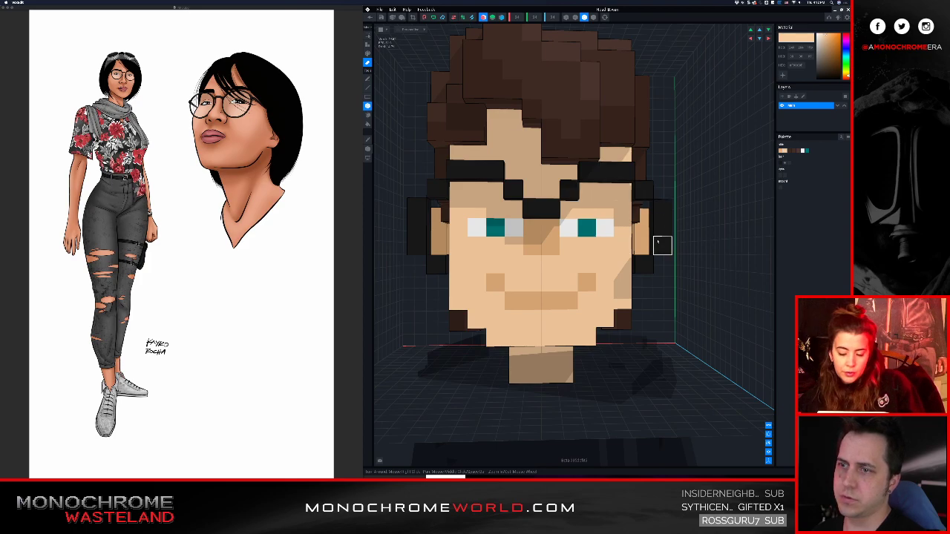
- Draw black lower rims three voxels wide one row lower than before, with stepped inner corner voxels
click(623, 277)
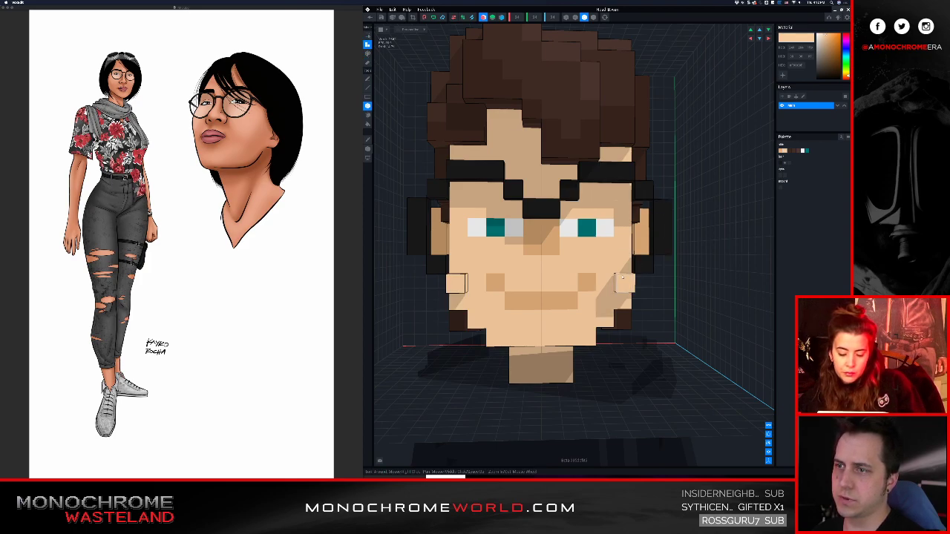
key(ctrl+z)
drag(623, 282, 588, 283)
click(570, 266)
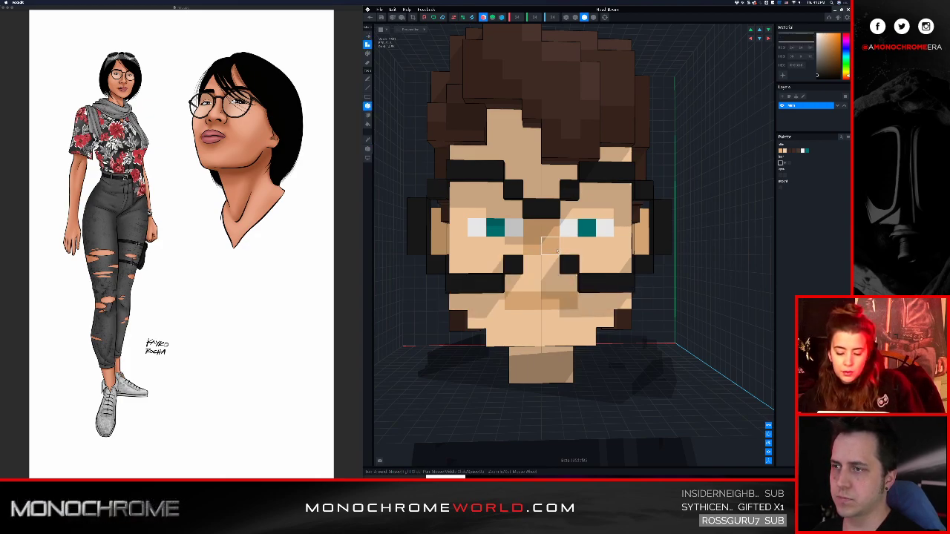
click(557, 248)
key(super+z)
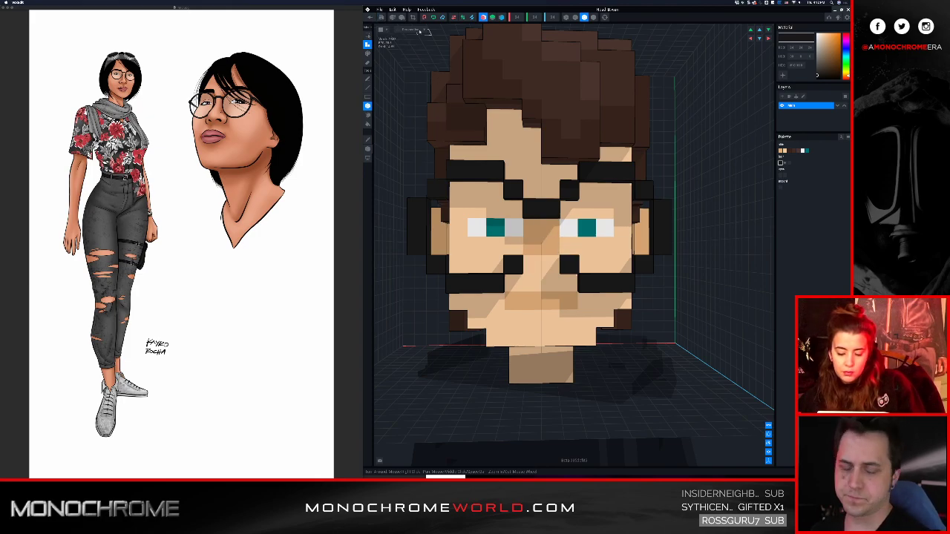
- Close the head model and the Avatar_V2 asset, saving the changes to both
click(369, 17)
click(562, 142)
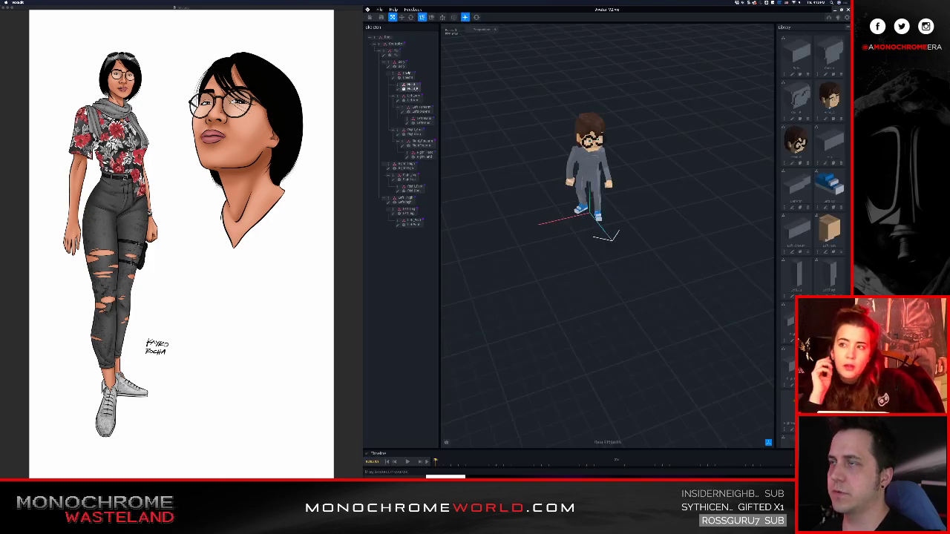
click(369, 17)
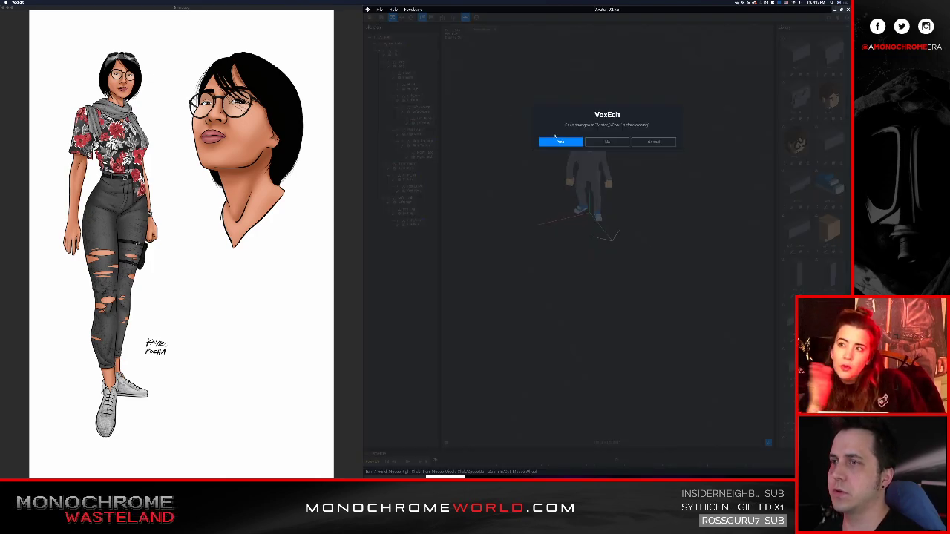
click(562, 142)
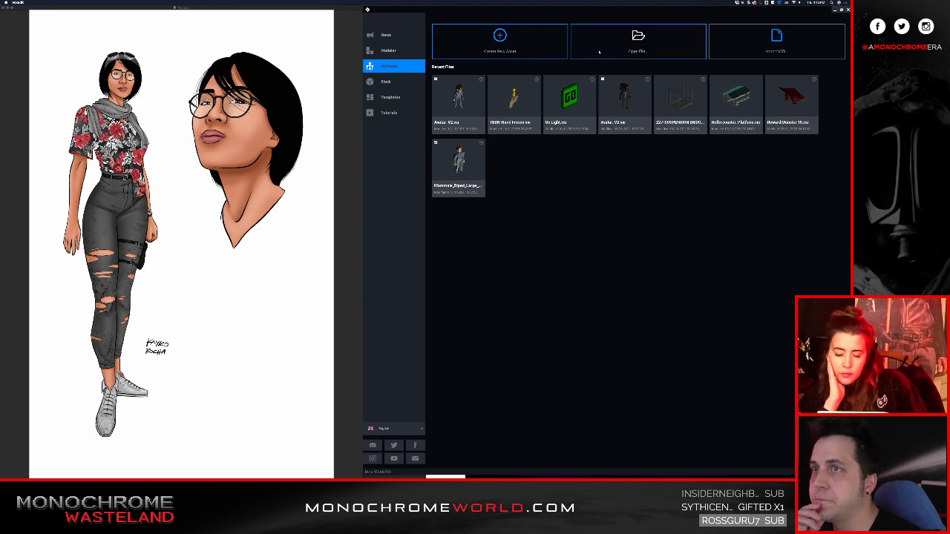
click(622, 43)
click(512, 268)
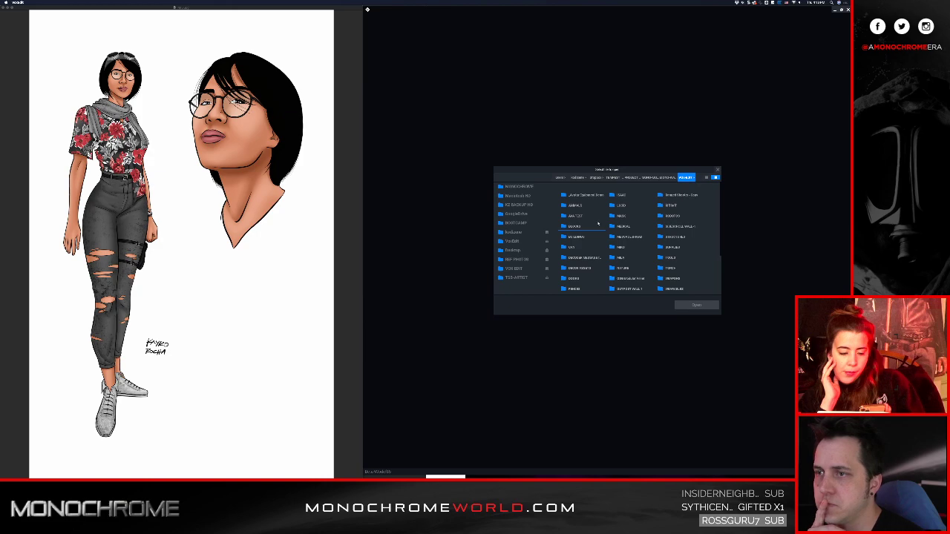
double_click(623, 214)
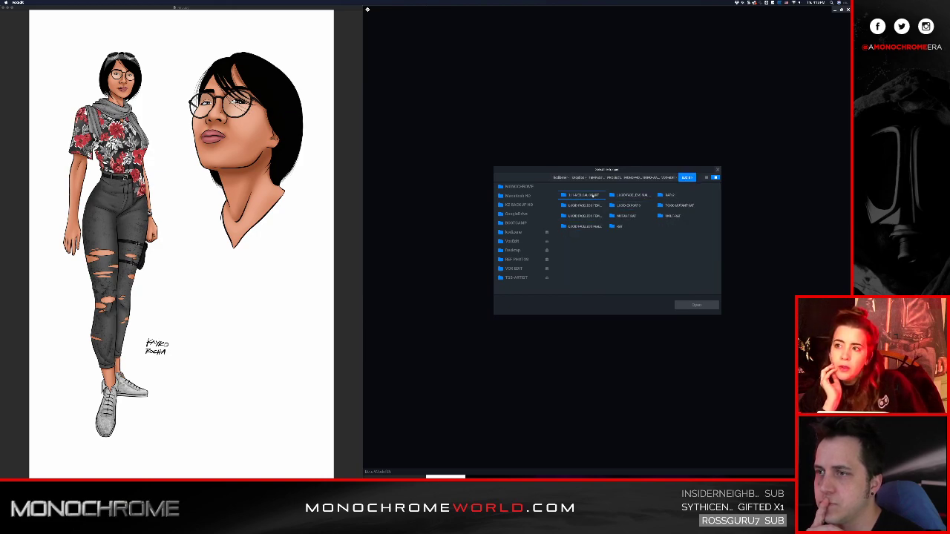
click(664, 207)
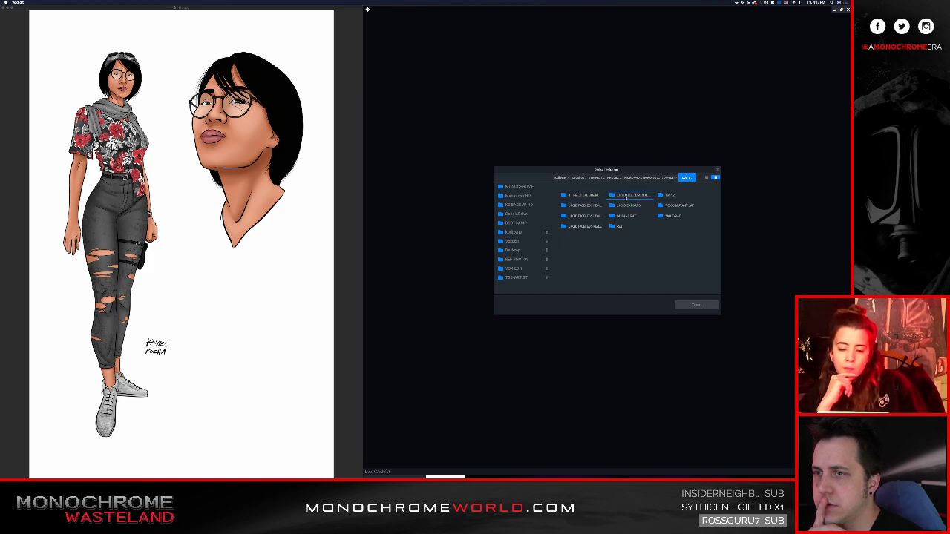
double_click(628, 205)
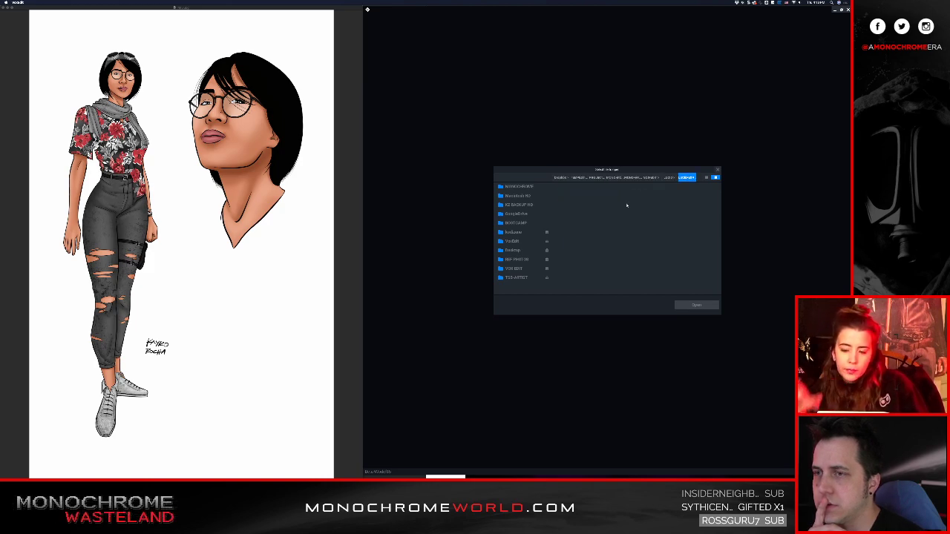
click(669, 178)
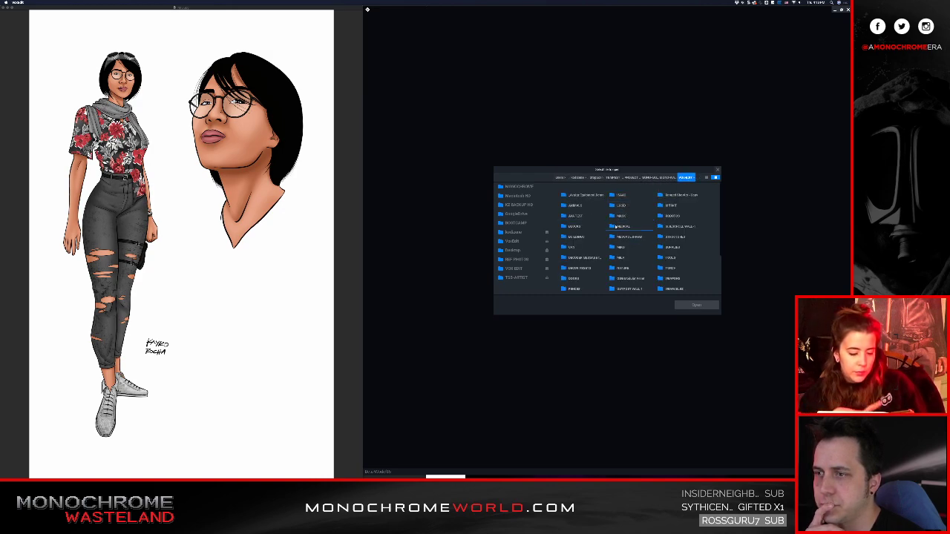
scroll(616, 227, down, 2)
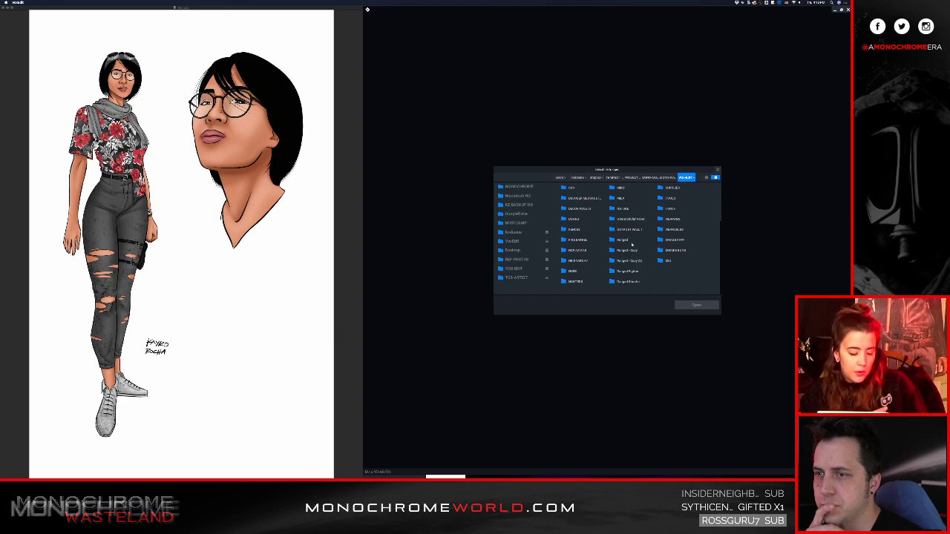
scroll(631, 239, up, 2)
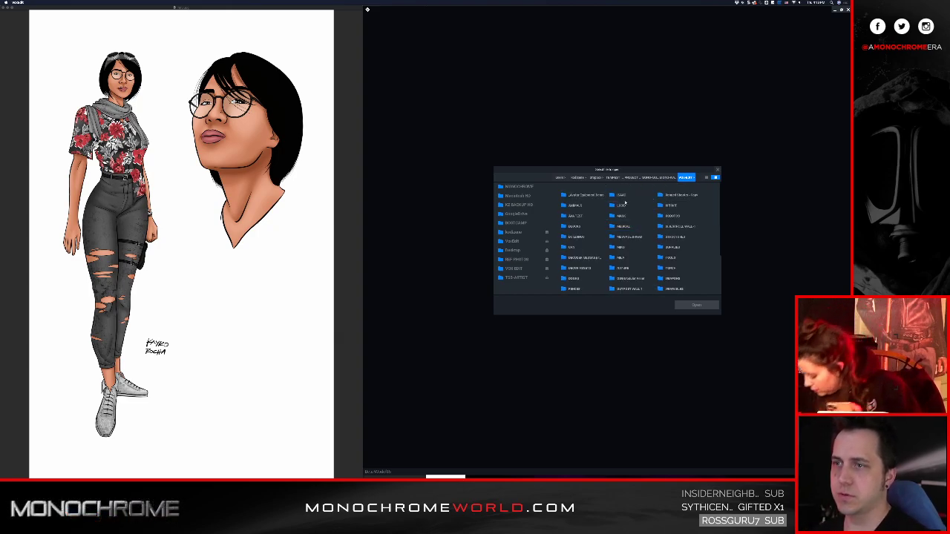
double_click(622, 205)
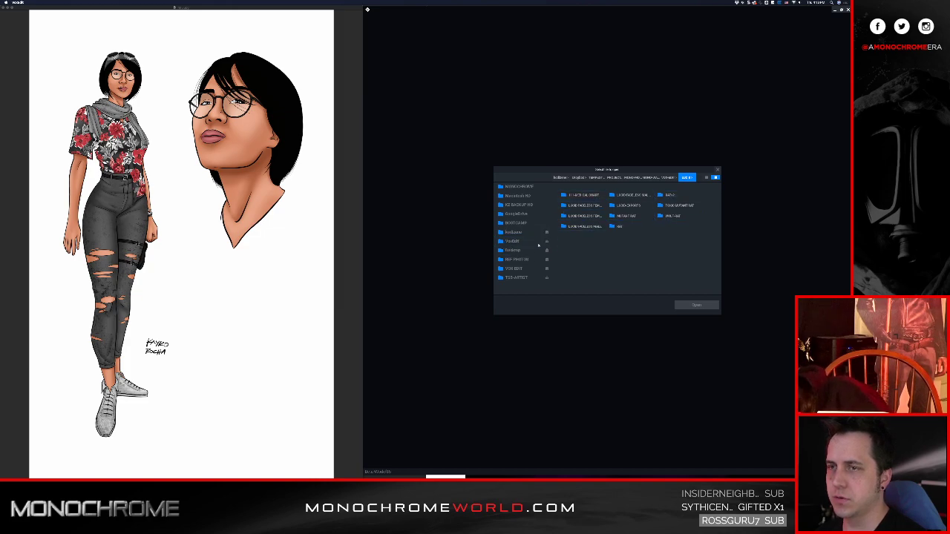
click(717, 170)
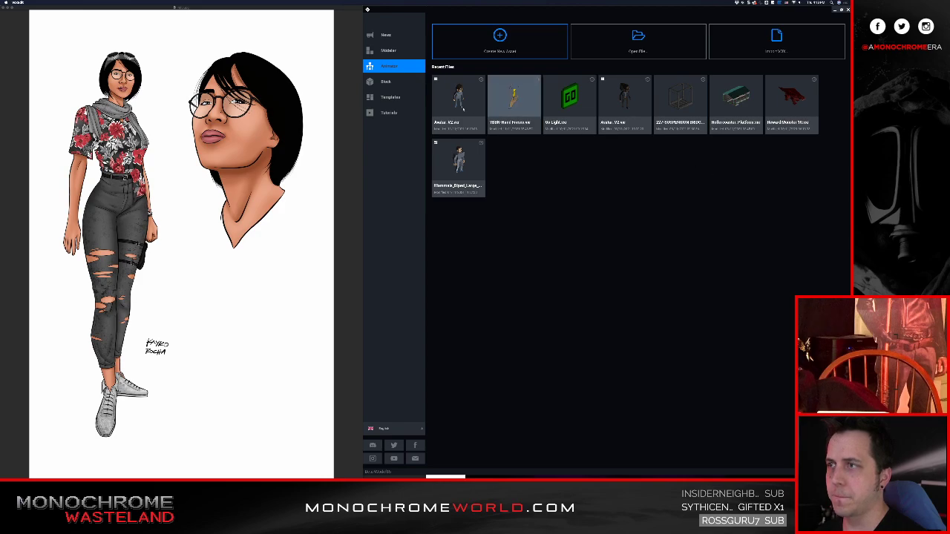
- Reopen the Avatar_V2 asset from the recent files, examine the face, and open the head model for voxel editing
click(458, 102)
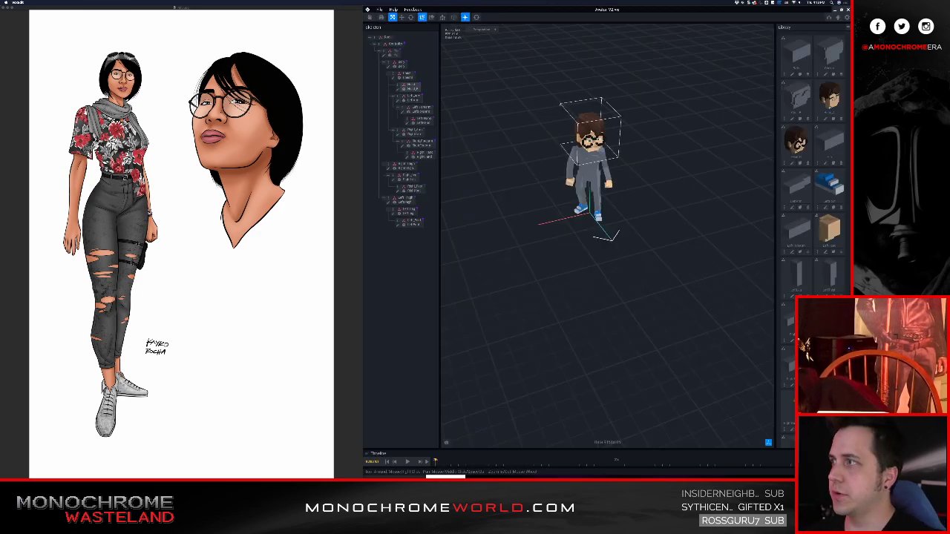
middle_drag(604, 126, 608, 180)
scroll(608, 180, up, 5)
right_drag(610, 195, 586, 187)
scroll(595, 191, up, 8)
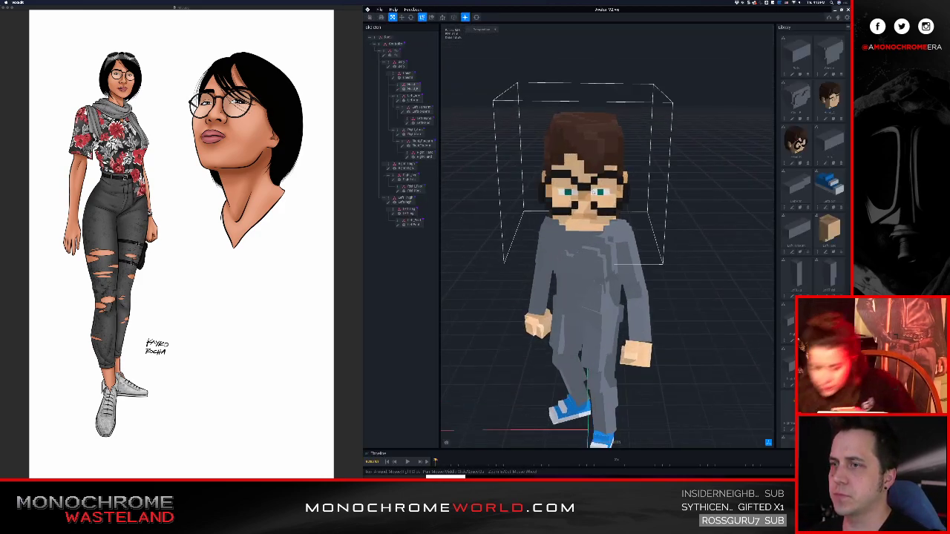
scroll(596, 191, down, 5)
right_drag(596, 191, 608, 191)
scroll(610, 190, up, 5)
scroll(600, 190, down, 3)
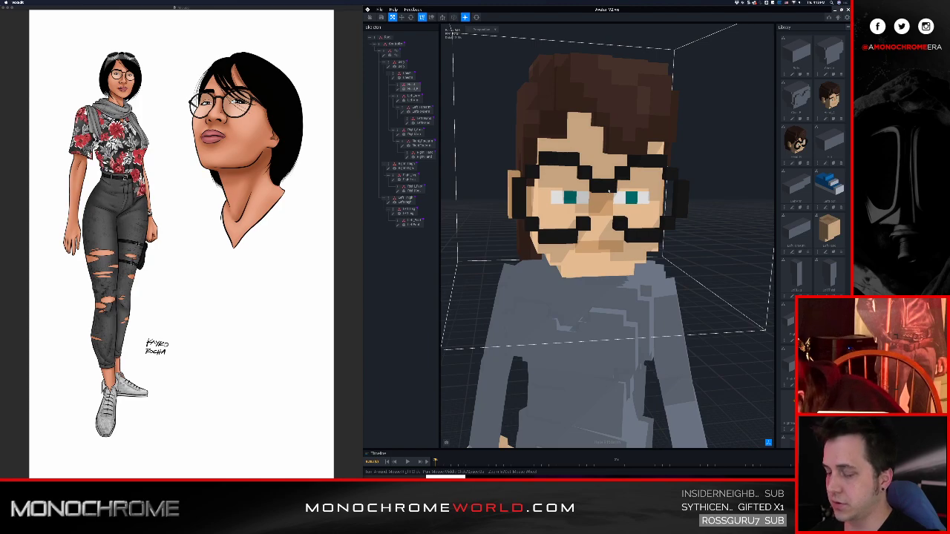
click(398, 90)
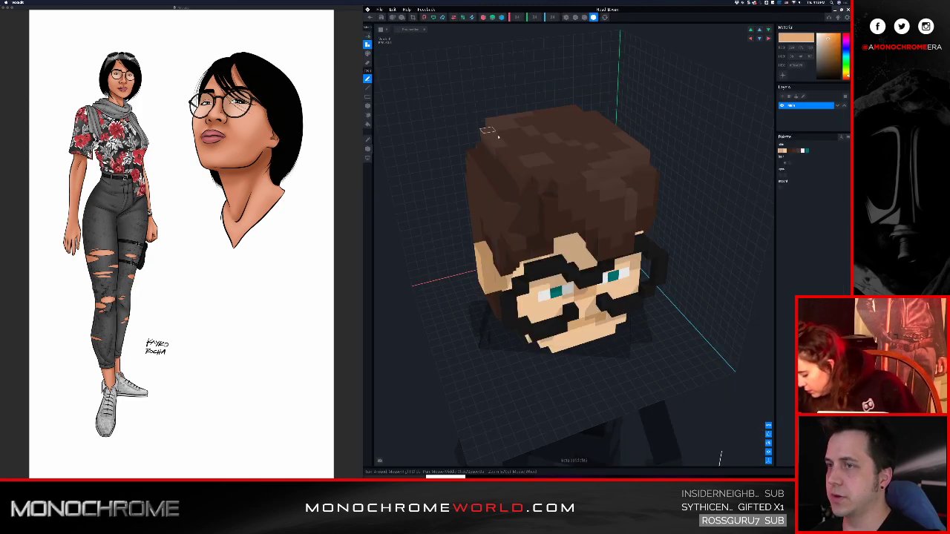
- Sample the glasses' black from the inner corner of a lower rim for adding voxels
right_drag(632, 271, 612, 253)
scroll(620, 260, up, 4)
key(b)
scroll(619, 288, up, 3)
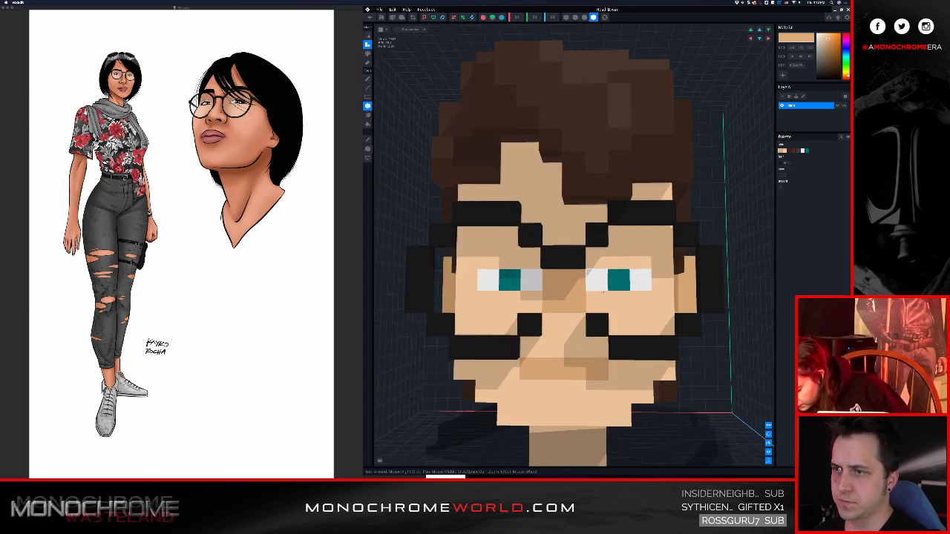
click(598, 302)
key(super+z)
alt+click(601, 327)
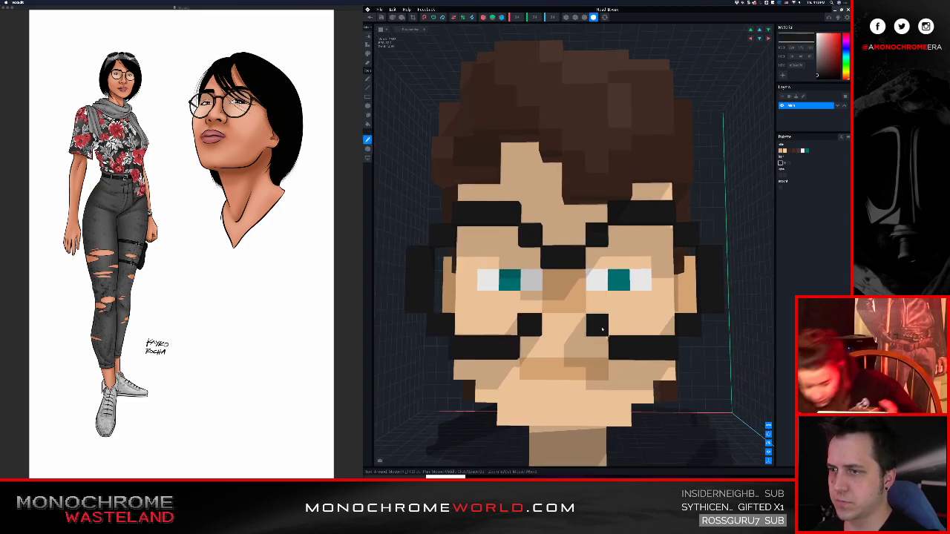
- Try extending the glasses' bridge down the nose with black voxels
right_drag(576, 285, 547, 274)
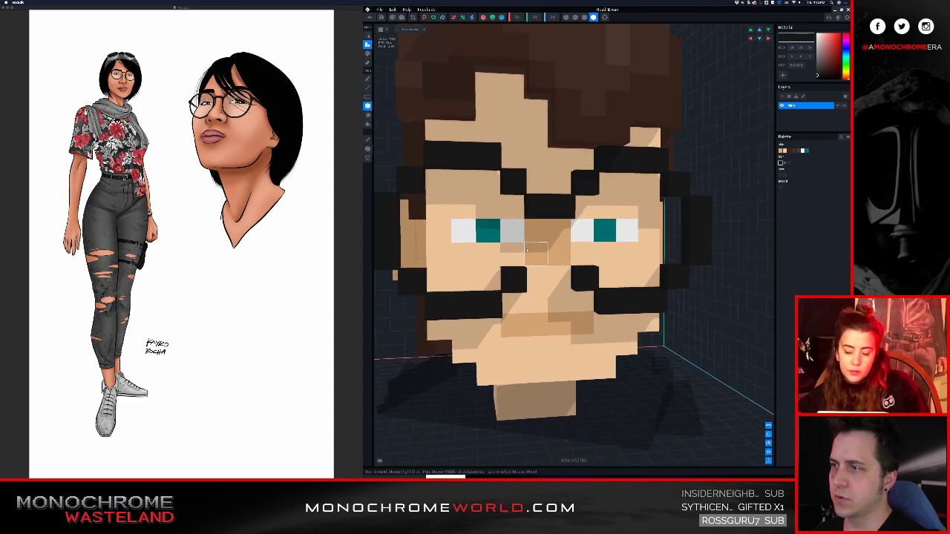
click(526, 239)
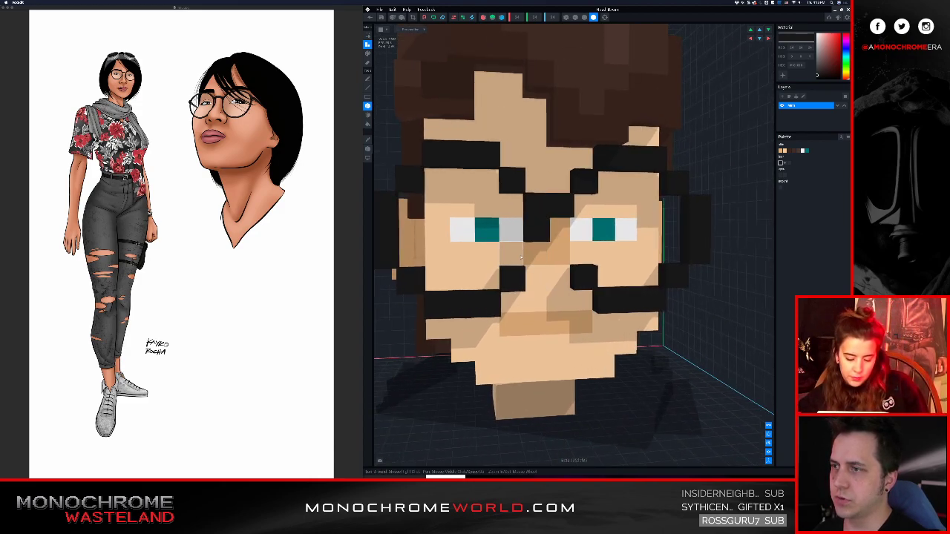
click(534, 257)
key(super+z)
key(super+z)
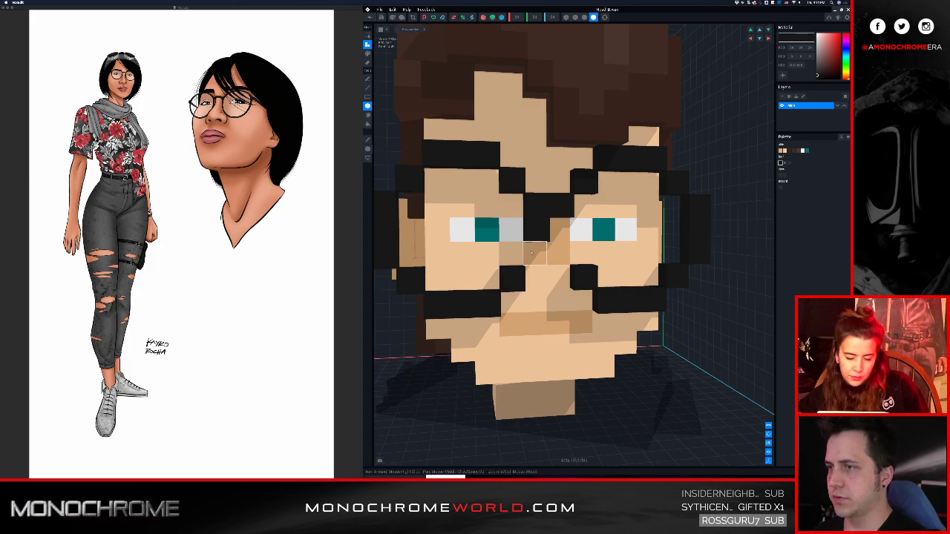
- Place a black voxel at each eye's inner corner and another diagonally below it to start smaller lower rims
click(512, 232)
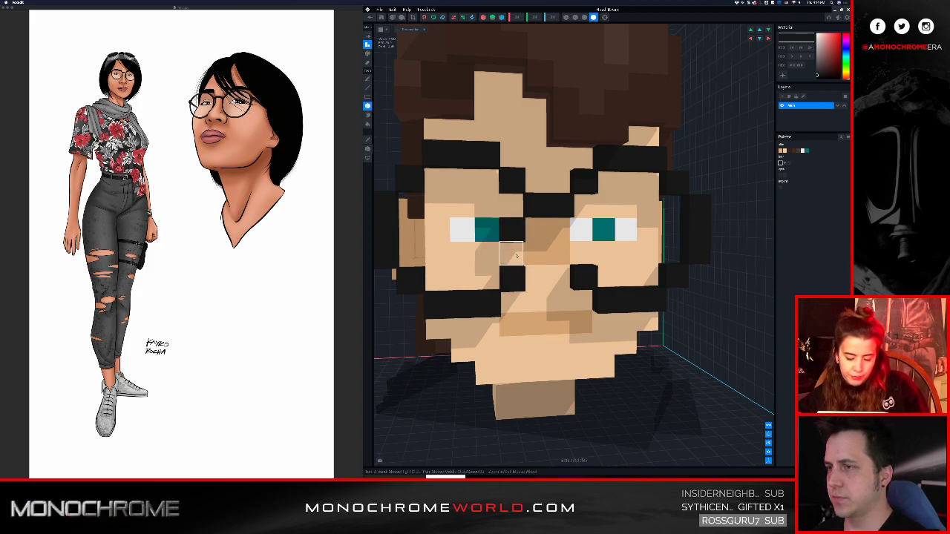
click(487, 253)
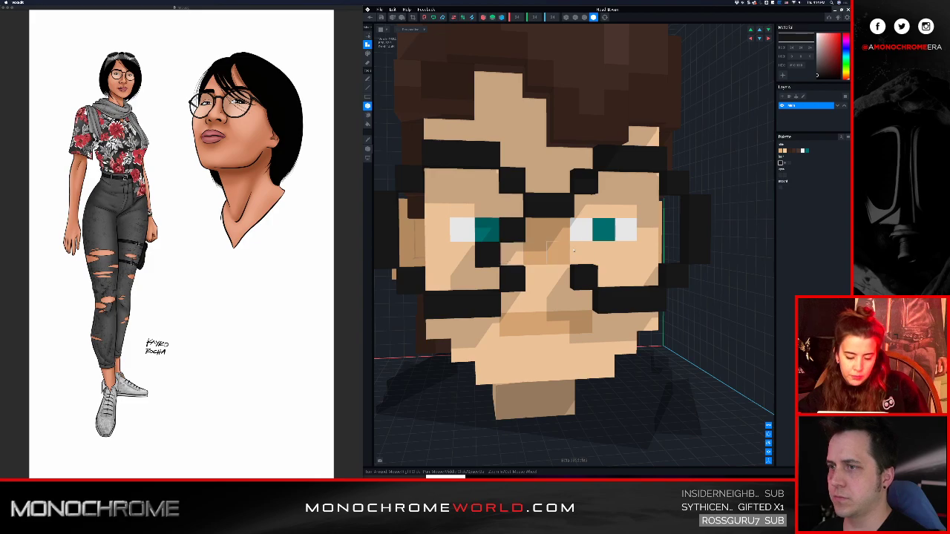
click(582, 232)
click(603, 255)
- Erase the stepped inner corner voxels of the old lower rims on both sides
mouse_move(627, 256)
right_down()
mouse_move(614, 268)
mouse_move(579, 246)
mouse_move(559, 269)
right_up()
scroll(578, 246, down, 3)
scroll(556, 260, down, 2)
key(r)
click(547, 271)
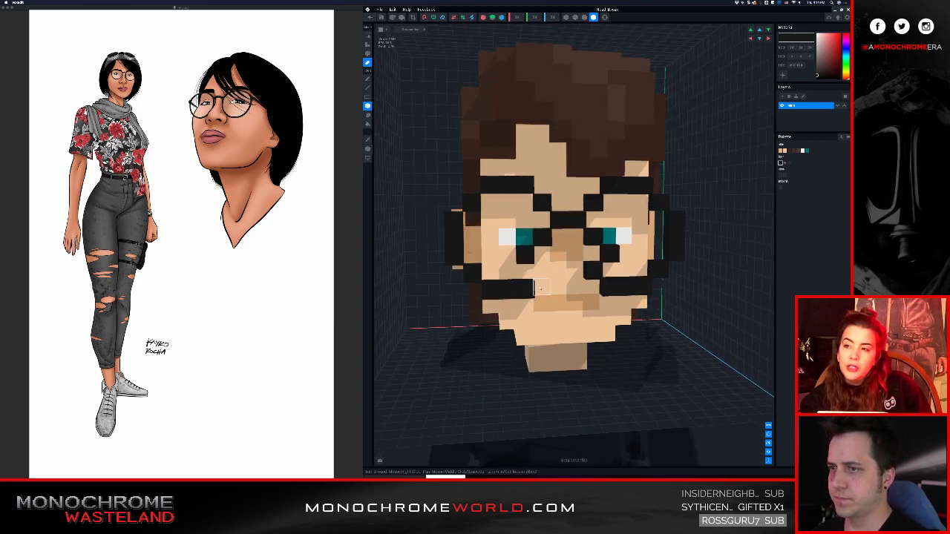
click(598, 272)
- Turn on left-right mirroring and erase the remaining old lower rims and the outer side sections of the frame
click(482, 16)
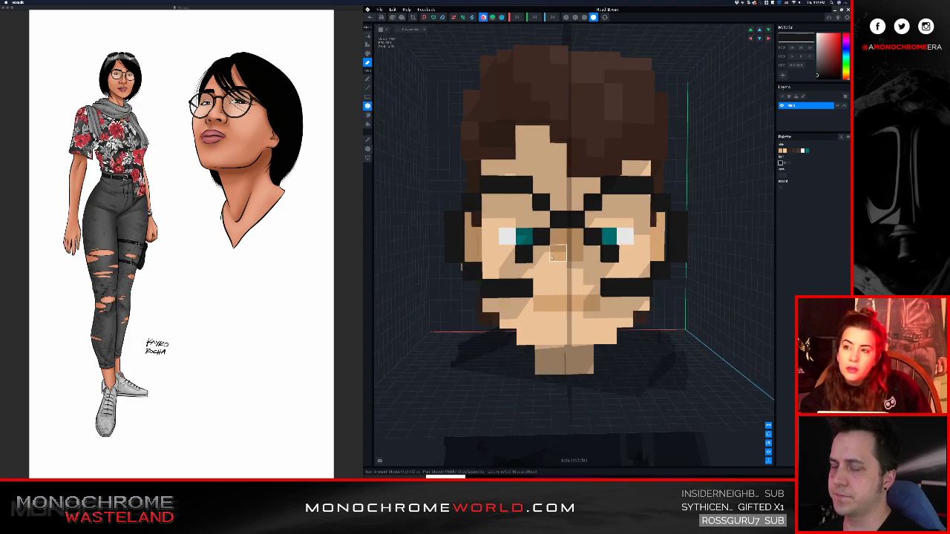
right_drag(572, 187, 544, 237)
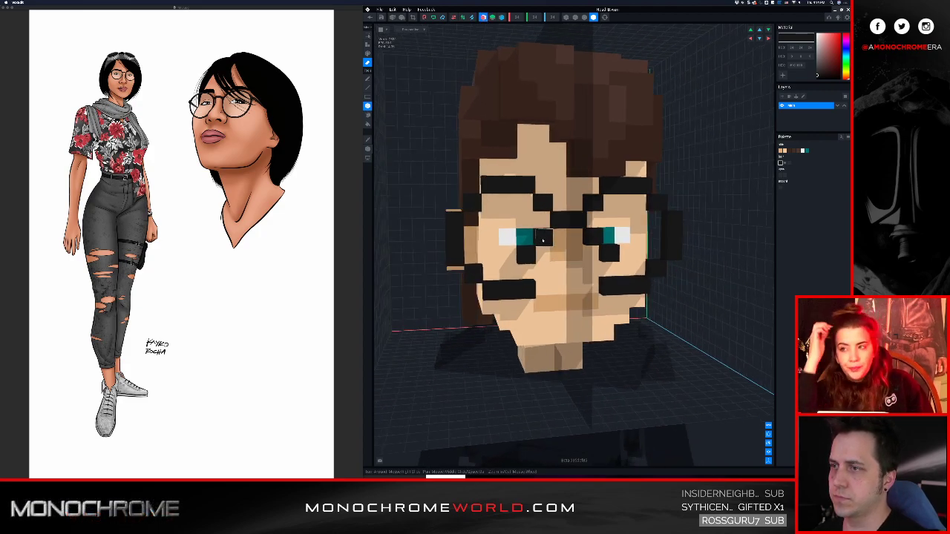
mouse_move(527, 288)
mouse_down()
mouse_move(494, 293)
mouse_move(474, 276)
mouse_move(454, 237)
mouse_move(456, 222)
mouse_move(472, 223)
mouse_up()
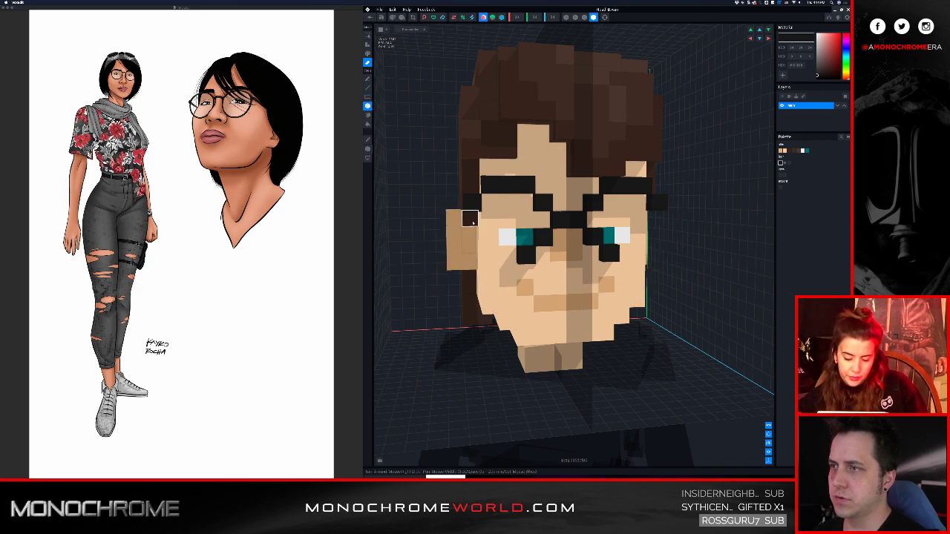
click(476, 210)
right_drag(525, 236, 536, 238)
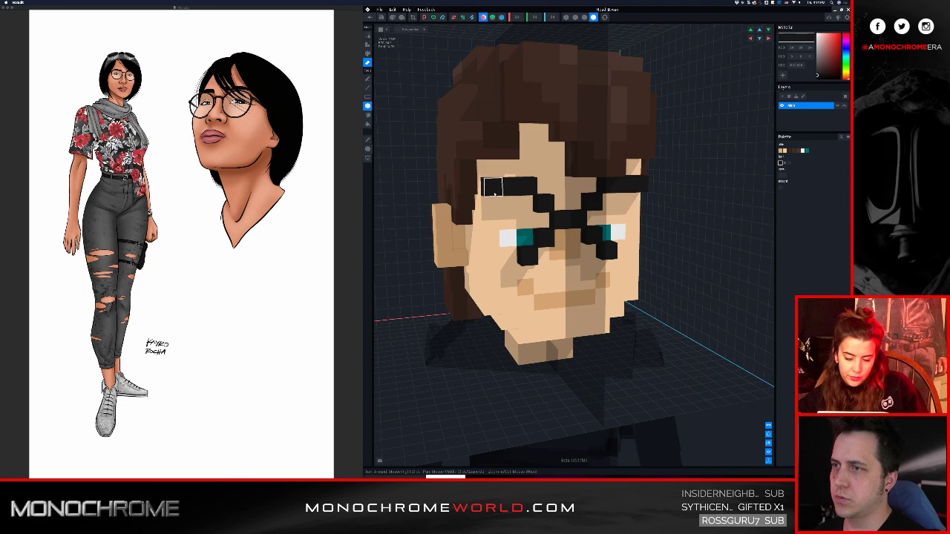
- Rebuild the glasses as smaller rounded lenses with black lower, outer and temple voxels, and trim the upper rims' outer ends
right_drag(518, 197, 506, 203)
key(a)
click(513, 258)
mouse_move(512, 254)
right_down()
mouse_move(526, 257)
mouse_move(483, 232)
mouse_move(504, 237)
mouse_move(491, 225)
mouse_move(501, 271)
right_up()
click(487, 239)
click(489, 209)
key(e)
click(489, 189)
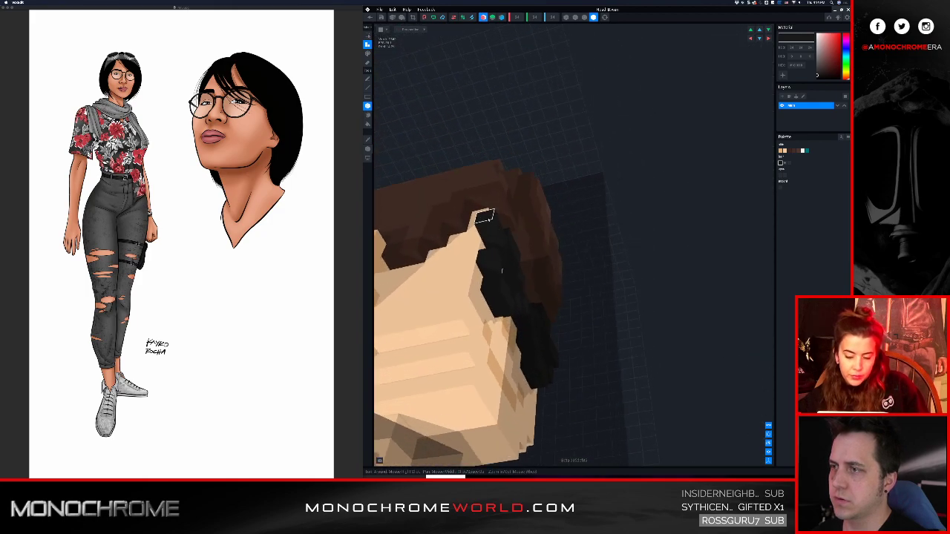
right_drag(502, 236, 526, 239)
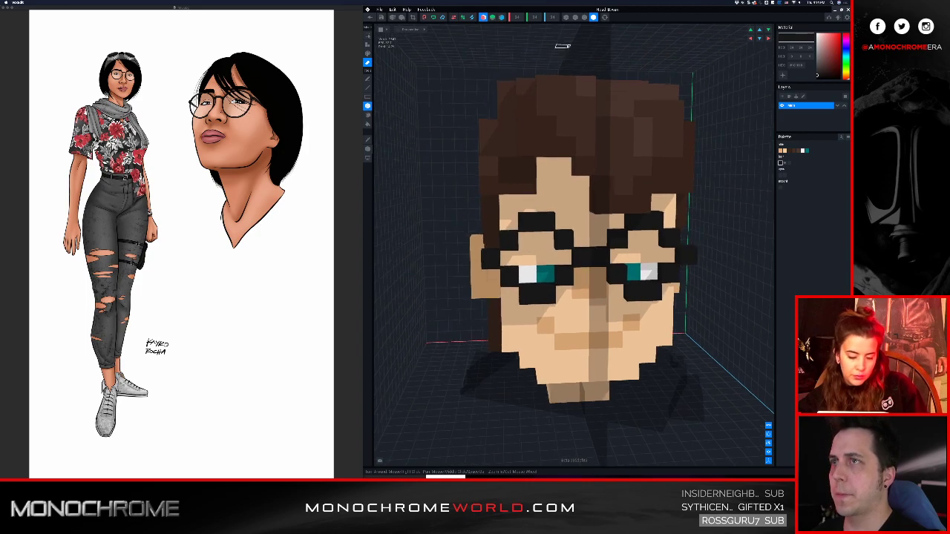
- Display the head with outlined voxel edges and switch to painting existing voxels
click(584, 18)
scroll(565, 211, up, 1)
scroll(562, 257, down, 4)
mouse_move(562, 256)
right_down()
mouse_move(529, 305)
mouse_move(500, 289)
mouse_move(587, 280)
mouse_move(536, 302)
mouse_move(543, 298)
right_up()
scroll(533, 290, up, 2)
click(538, 288)
click(527, 291)
click(514, 293)
key(g)
click(497, 298)
click(484, 299)
scroll(507, 290, down, 3)
scroll(543, 298, up, 2)
middle_drag(539, 304, 552, 296)
right_drag(552, 295, 547, 299)
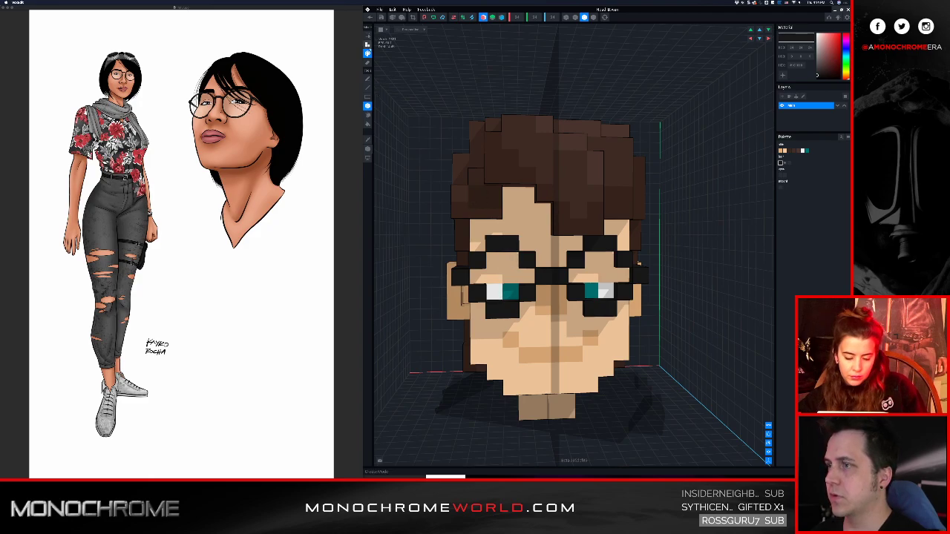
- Paint a teal iris voxel and a white outer voxel one row higher in each eye
key(i)
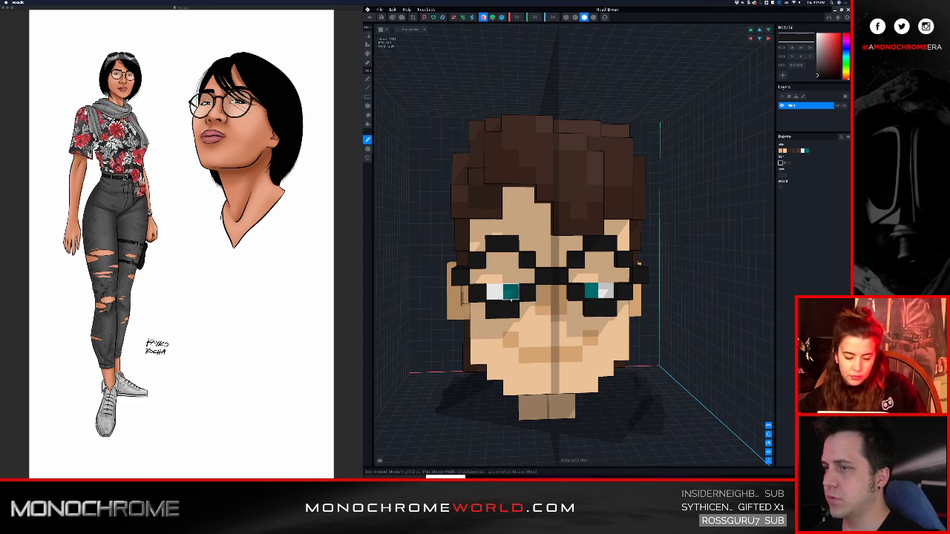
click(511, 294)
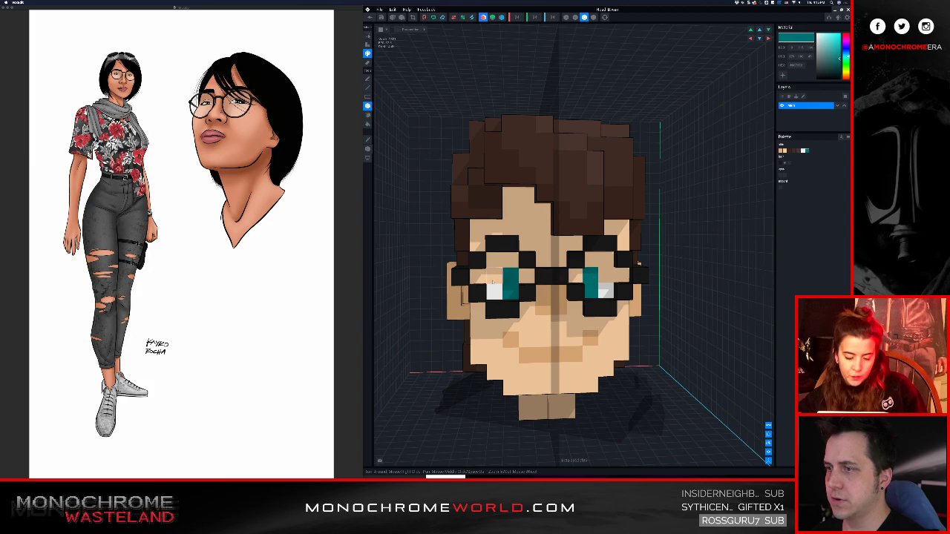
key(i)
click(494, 283)
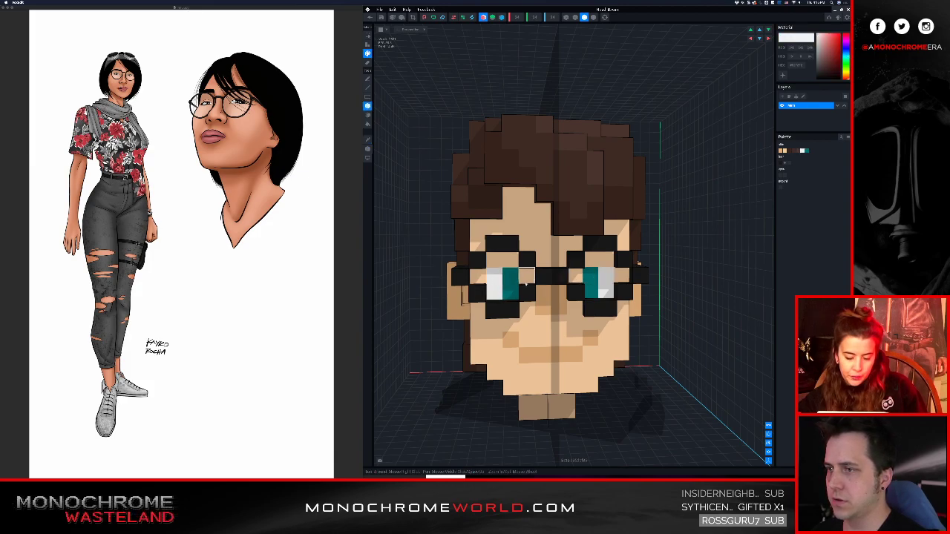
- Paint over the lower white and teal voxels of both eyes with the sampled skin colour
key(i)
click(478, 279)
click(494, 290)
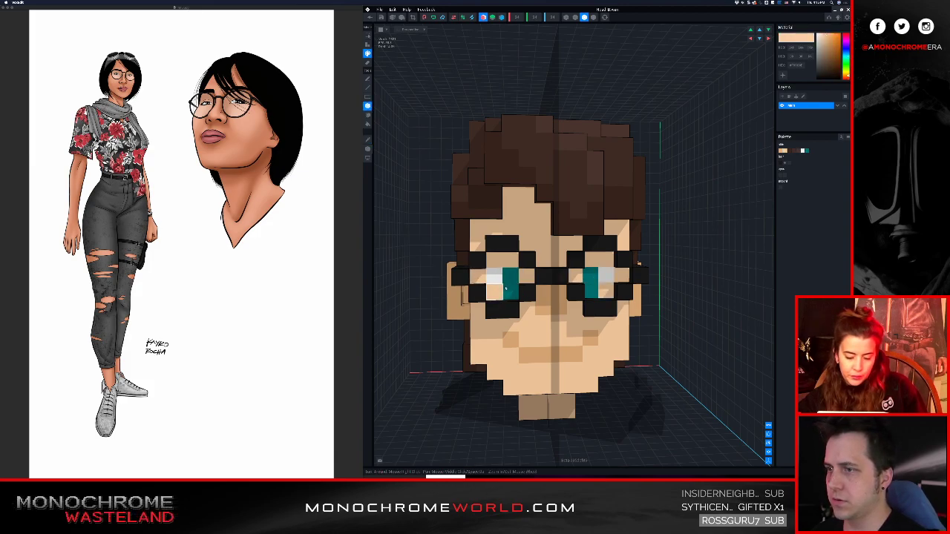
click(506, 289)
- Paint a white voxel on the inner side of each iris using the sampled eye white
key(i)
click(493, 280)
click(528, 276)
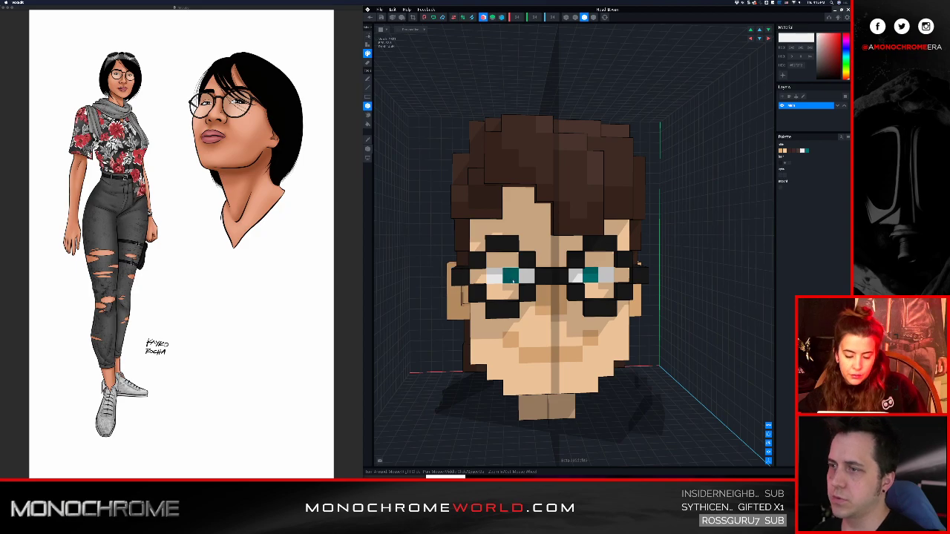
scroll(512, 281, up, 3)
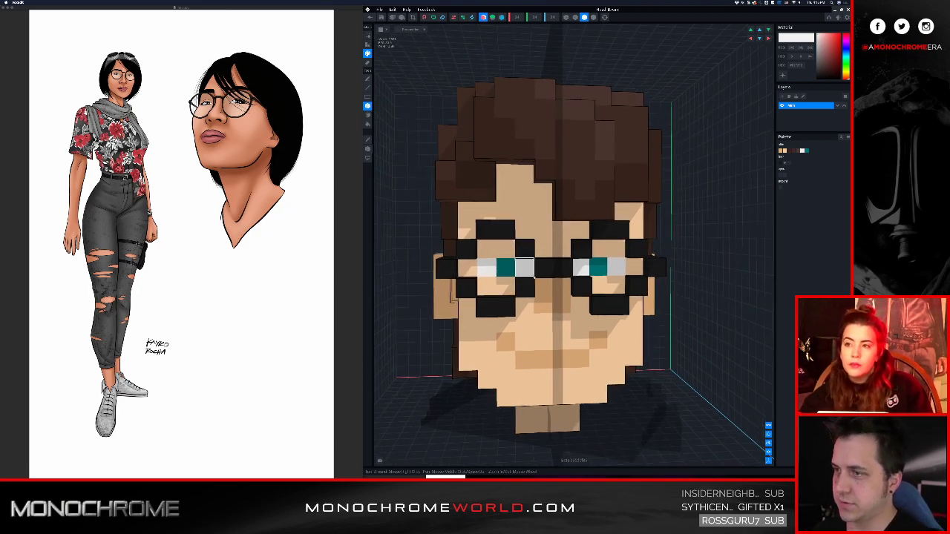
scroll(520, 276, up, 4)
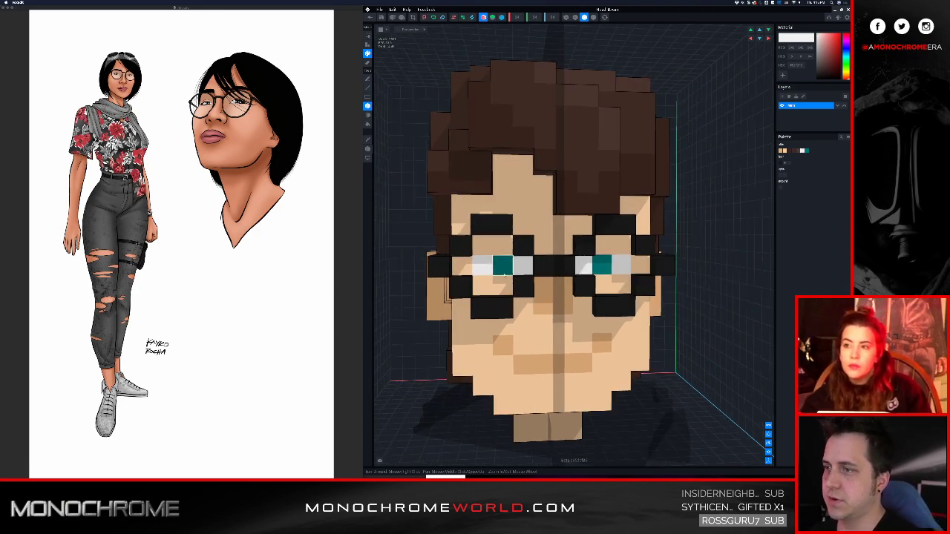
- Sample the skin colour and paint over the white and teal voxels of both eyes
alt+click(477, 279)
click(478, 264)
click(497, 262)
click(519, 262)
mouse_move(487, 262)
right_down()
mouse_move(506, 264)
mouse_move(478, 263)
right_up()
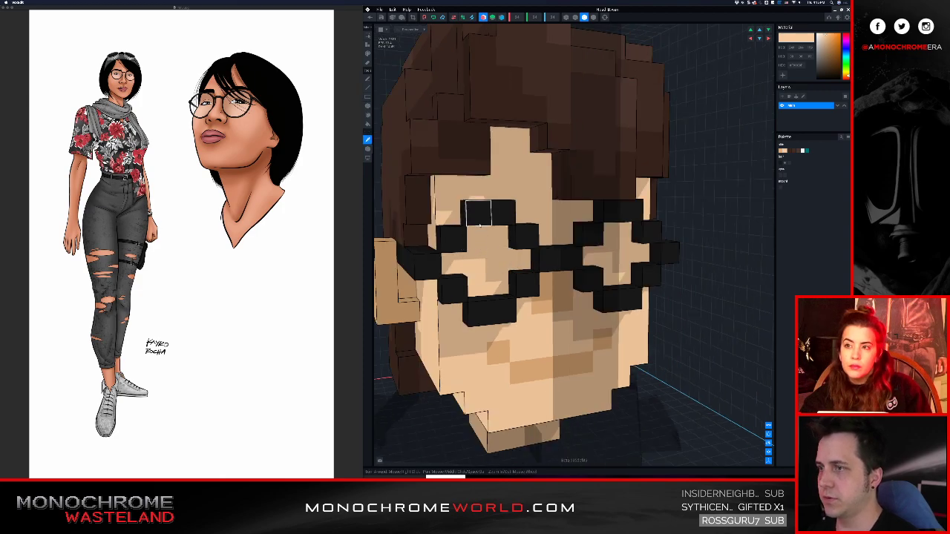
- Widen both lens frames outward by one voxel, adding rim voxels in the sampled black and erasing the old outer corners
alt+click(478, 213)
click(452, 213)
right_drag(454, 214, 470, 226)
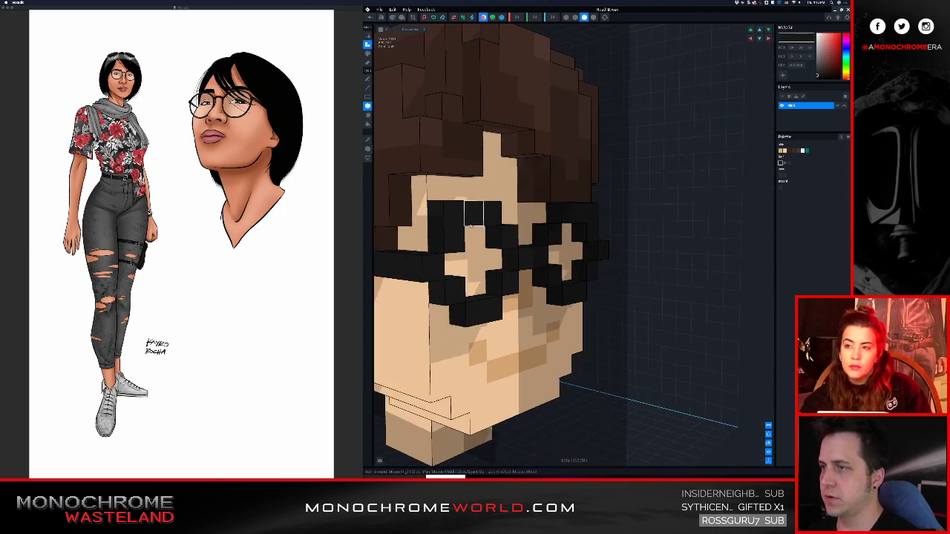
click(430, 248)
mouse_move(430, 259)
right_down()
mouse_move(442, 251)
mouse_move(449, 275)
mouse_move(448, 319)
mouse_move(476, 280)
mouse_move(501, 278)
right_up()
key(e)
click(458, 240)
click(461, 294)
click(442, 315)
click(440, 312)
key(e)
click(436, 322)
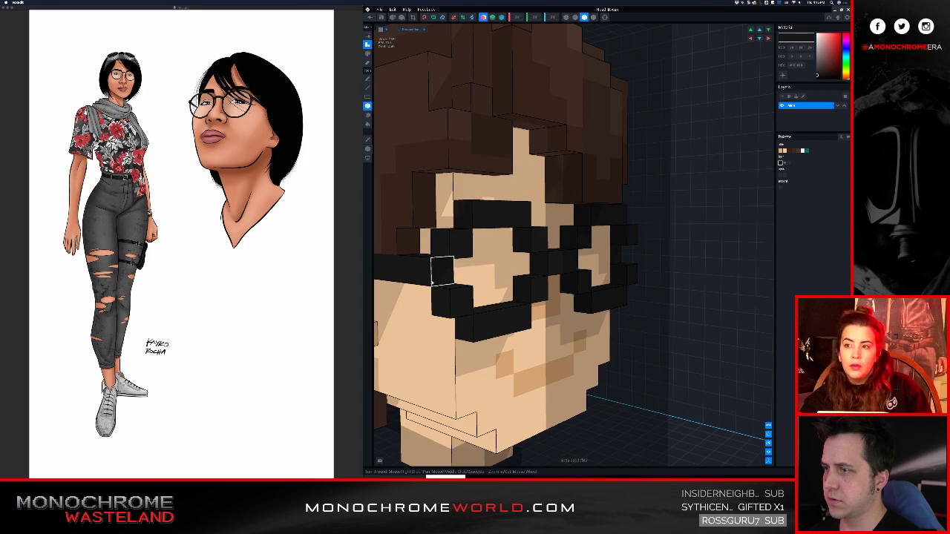
- Pick a mid grey based on the sampled skin material and paint a one-voxel iris in each eye
right_drag(409, 269, 520, 298)
alt+click(483, 273)
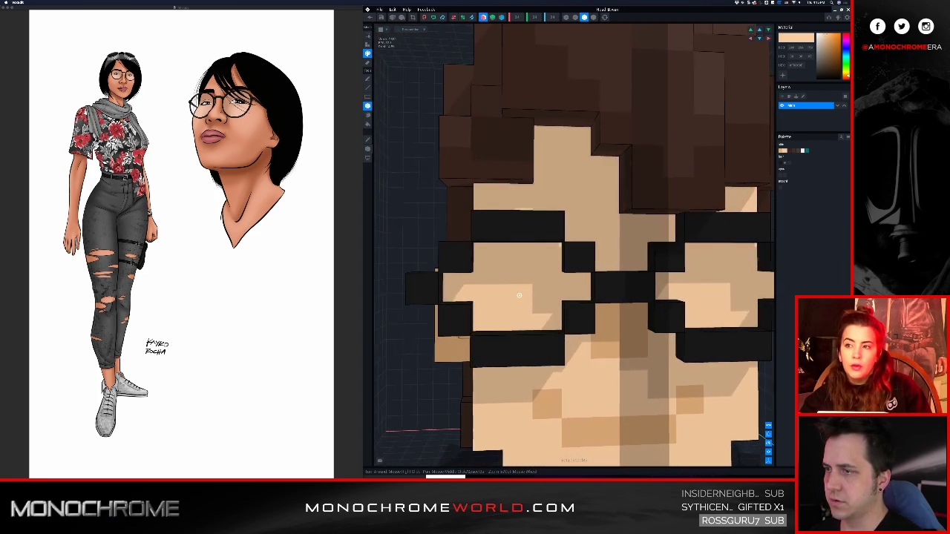
scroll(519, 295, down, 3)
scroll(529, 293, down, 2)
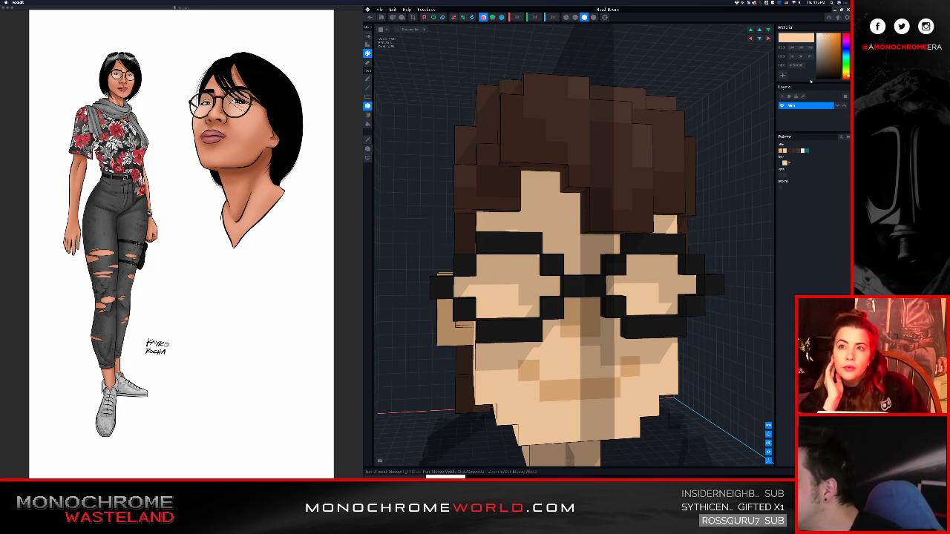
click(819, 48)
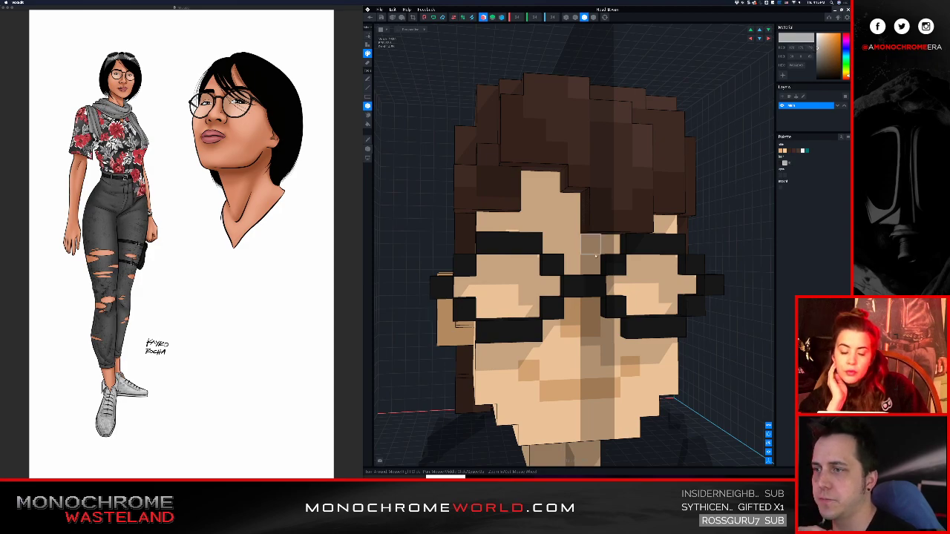
click(509, 288)
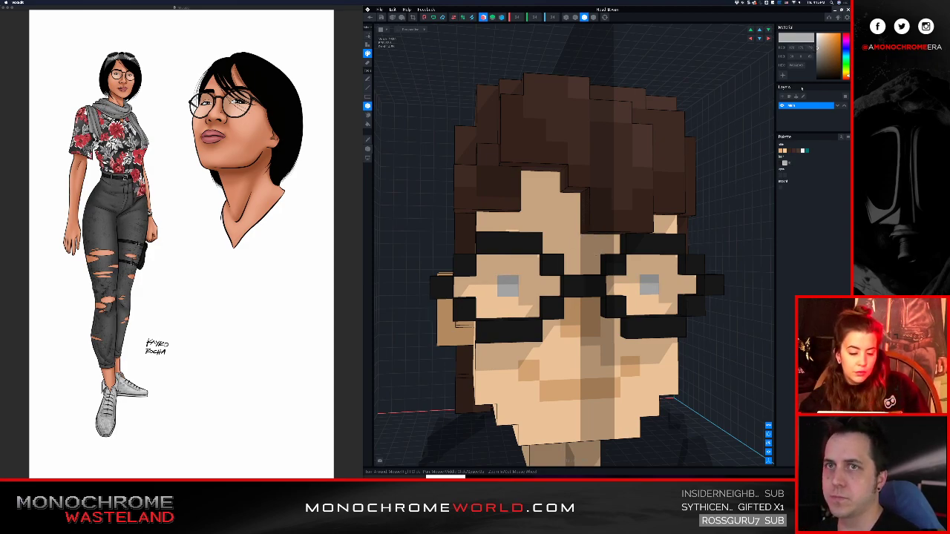
- Paint a white voxel on either side of each grey iris using the palette white
click(802, 151)
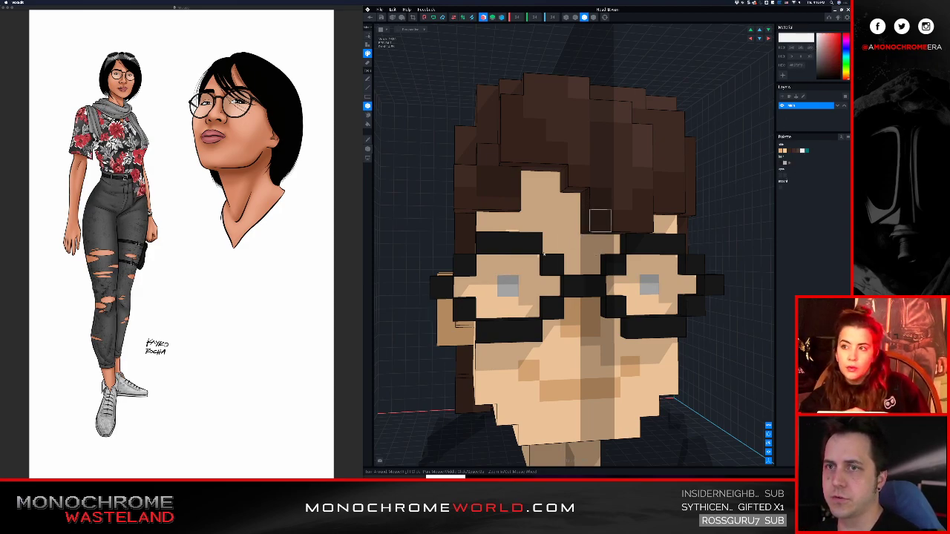
click(486, 286)
click(529, 287)
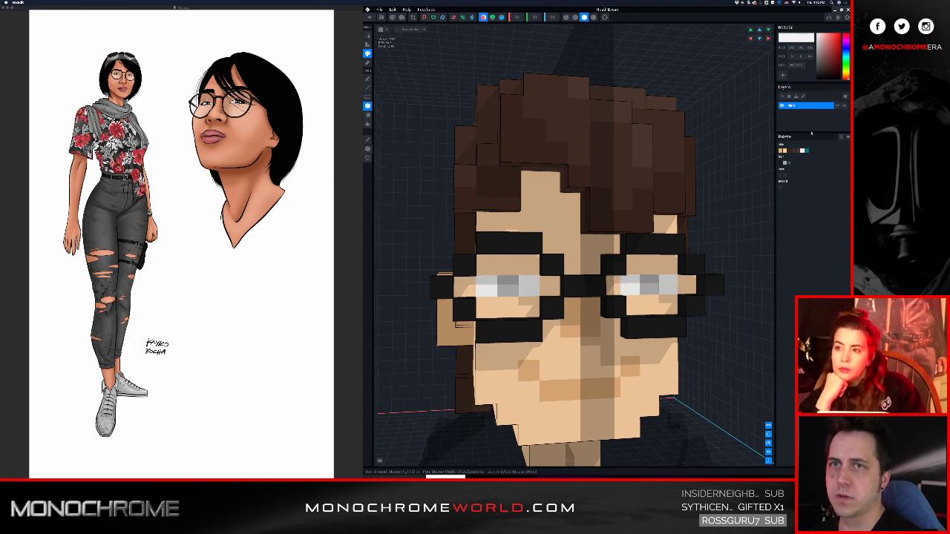
- Examine the repainted eyes and widened glasses from several distances and angles, with the voxel edge outlines hidden
scroll(671, 174, down, 10)
mouse_move(570, 262)
right_down()
mouse_move(562, 263)
mouse_move(583, 274)
right_up()
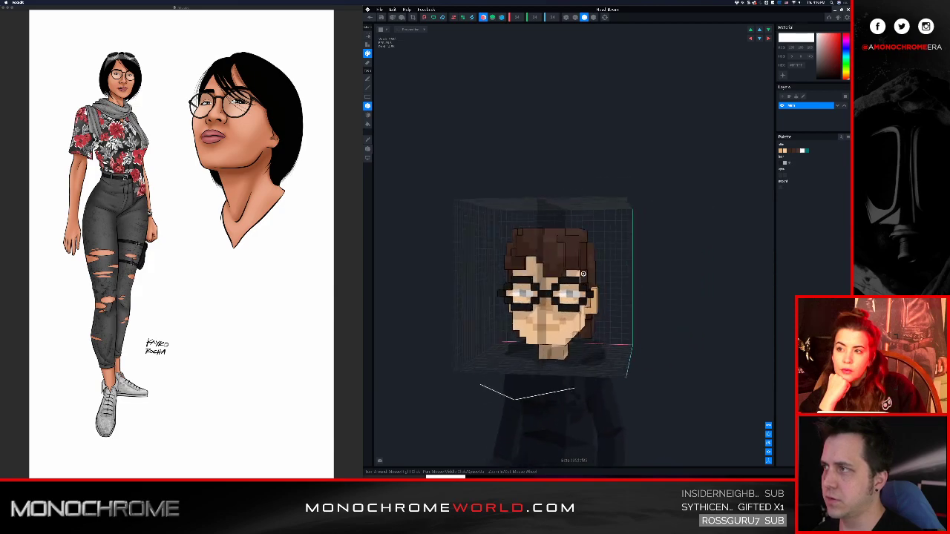
scroll(583, 274, up, 8)
scroll(544, 298, down, 6)
right_drag(544, 298, 561, 256)
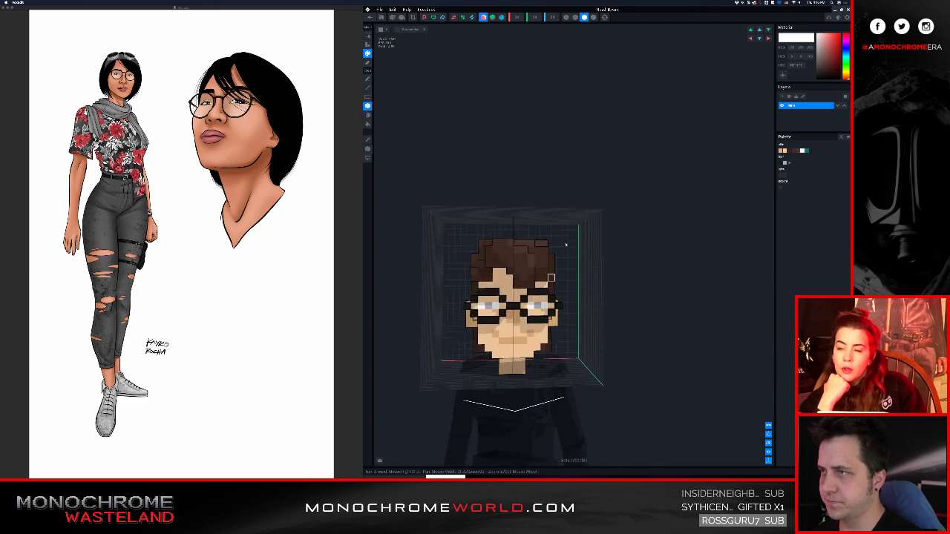
scroll(532, 291, up, 5)
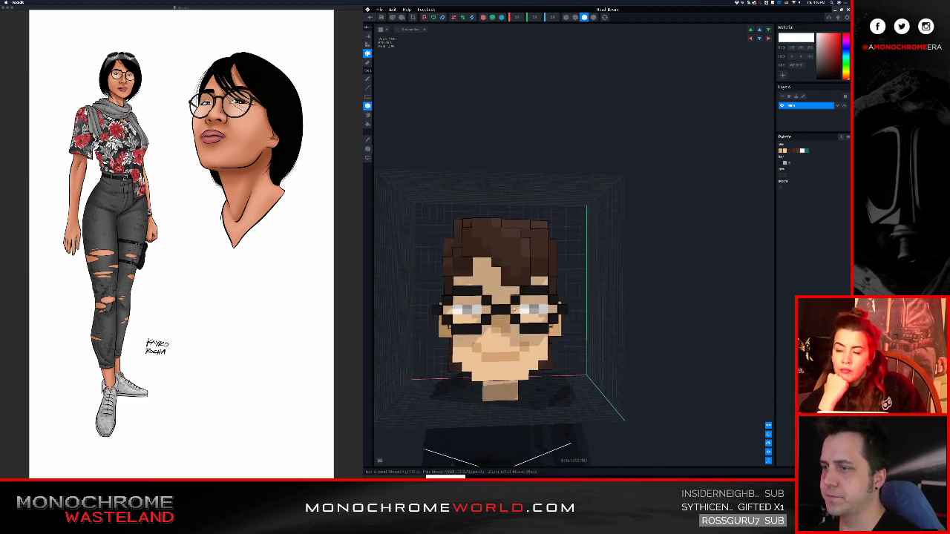
right_drag(531, 290, 550, 282)
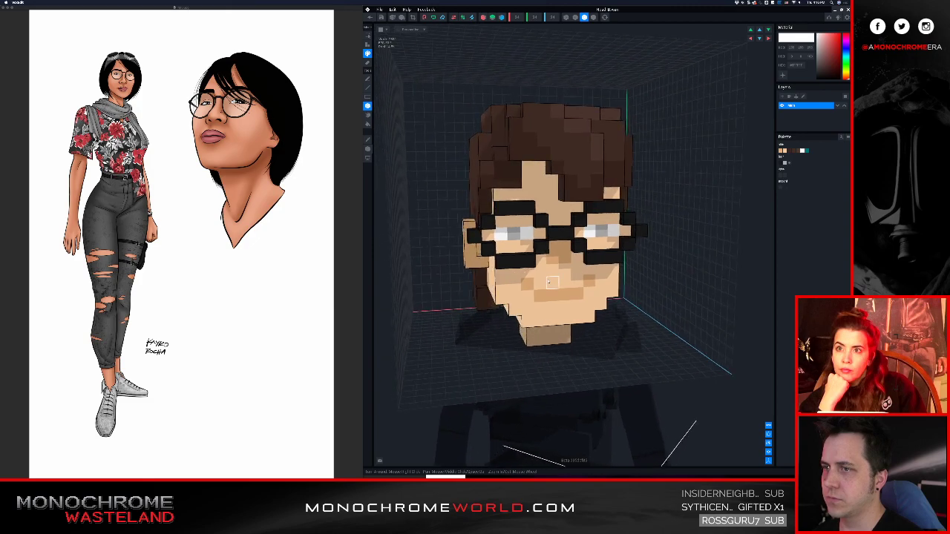
scroll(549, 282, up, 2)
scroll(549, 282, down, 1)
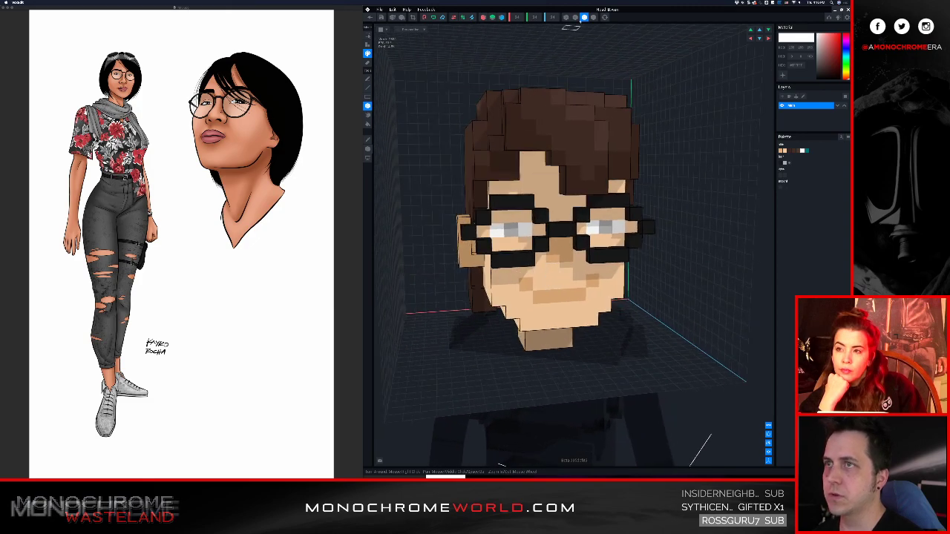
click(593, 17)
right_drag(591, 139, 602, 142)
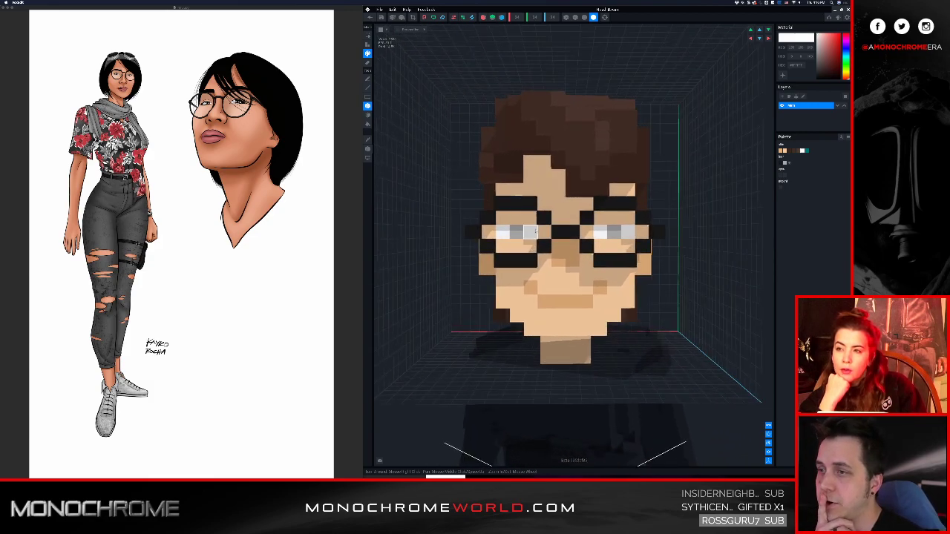
- Rebuild the outer middle rim voxel of one lens flush with its corners, using the frame's sampled black
right_drag(542, 236, 500, 244)
scroll(501, 244, up, 5)
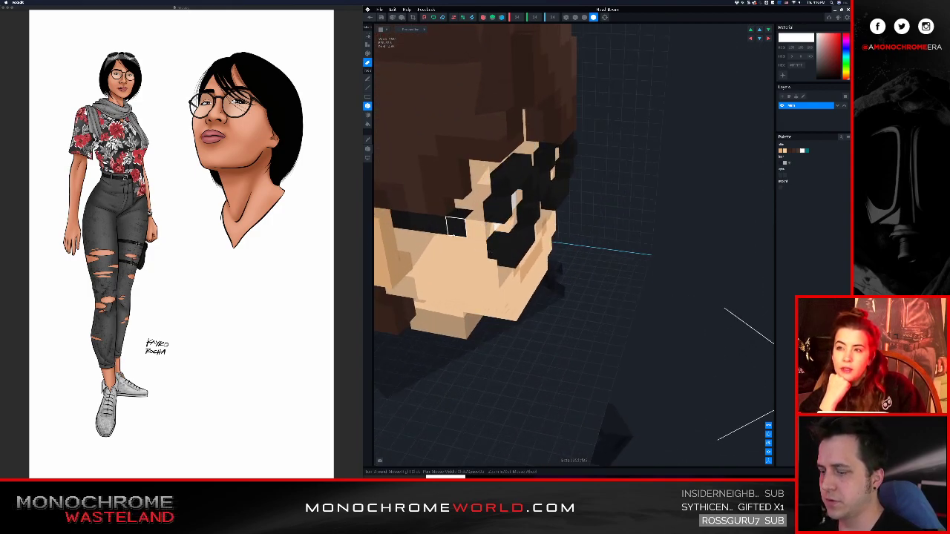
alt+click(455, 227)
key(g)
drag(474, 227, 487, 223)
right_drag(487, 222, 529, 230)
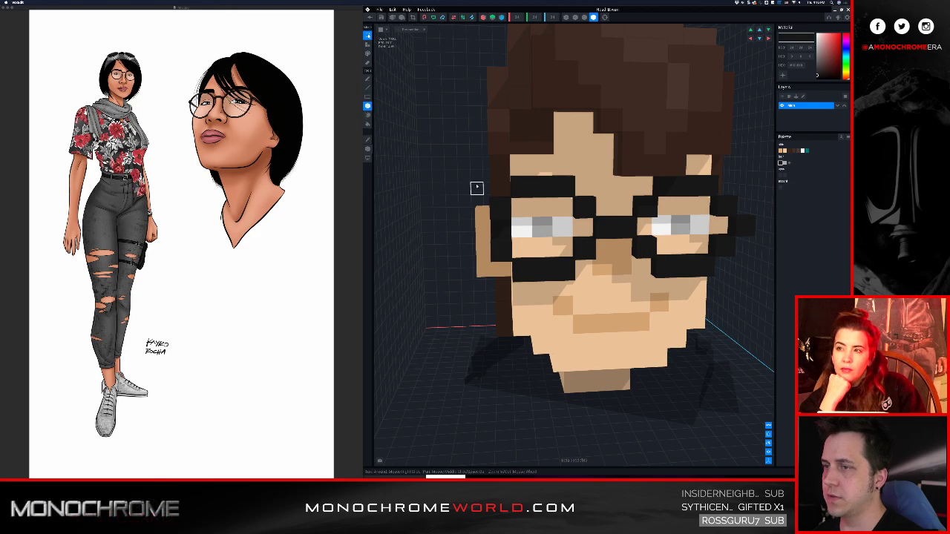
- Select the three voxels of each eye and move them one voxel inward towards the nose
drag(519, 226, 570, 227)
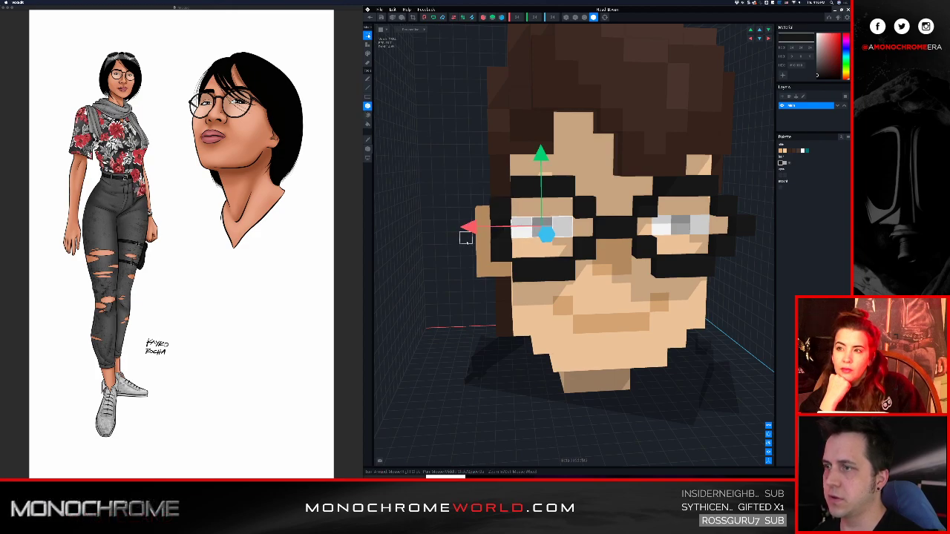
right_drag(642, 226, 707, 236)
mouse_move(706, 237)
mouse_down()
mouse_move(614, 229)
mouse_move(703, 231)
mouse_up()
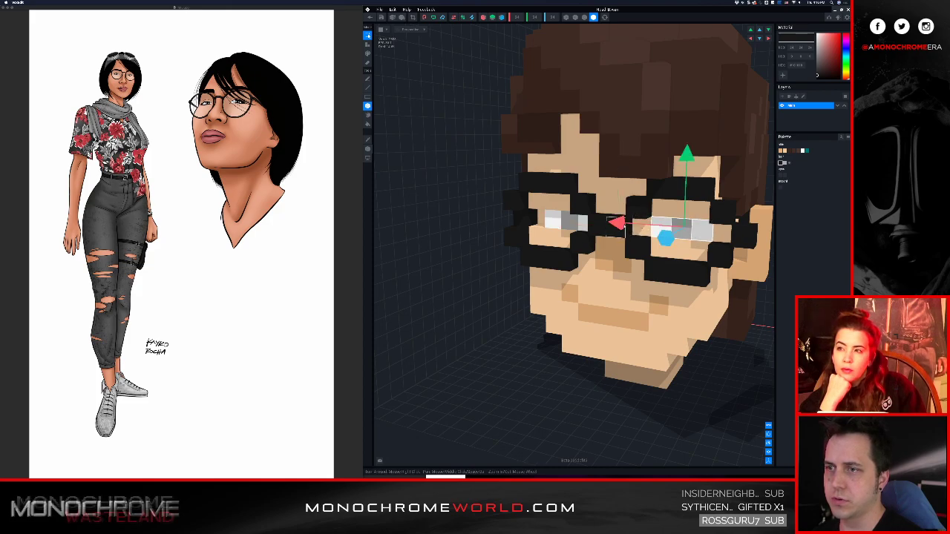
drag(611, 225, 592, 224)
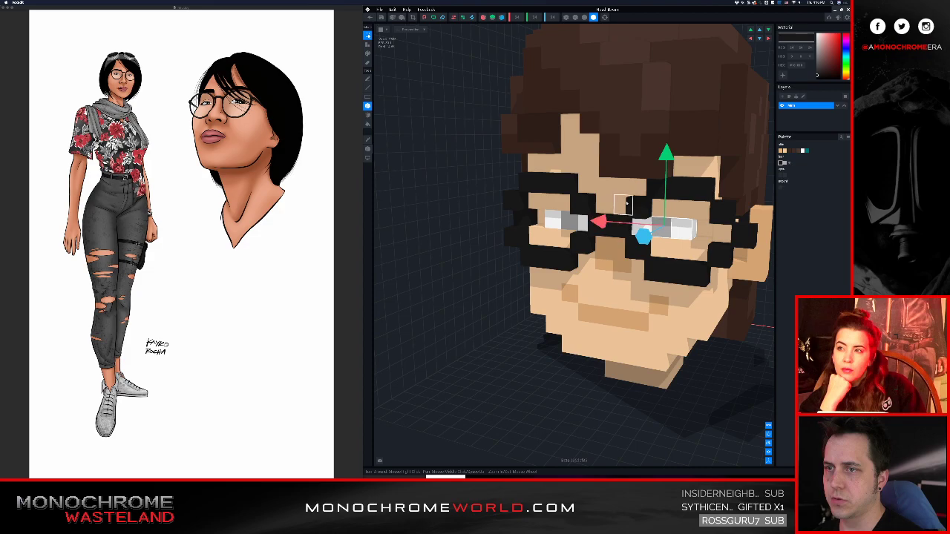
- Fill the gap on the outer side of each eye with a voxel in the sampled skin colour
alt+click(601, 196)
key(g)
key(t)
click(704, 229)
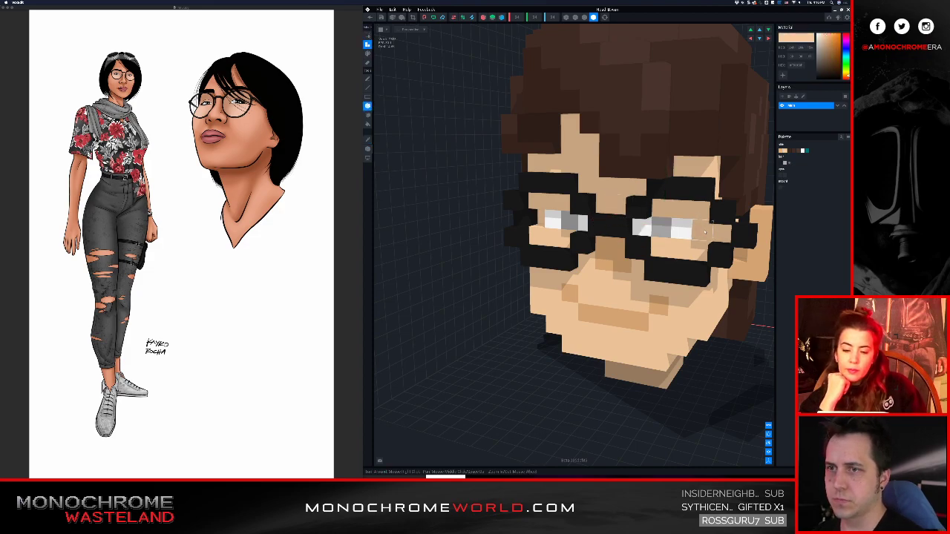
click(538, 221)
- Sample the black of the glasses frame and display the head with outlined voxel edges again
scroll(624, 217, down, 4)
right_drag(540, 221, 589, 217)
right_drag(541, 243, 574, 273)
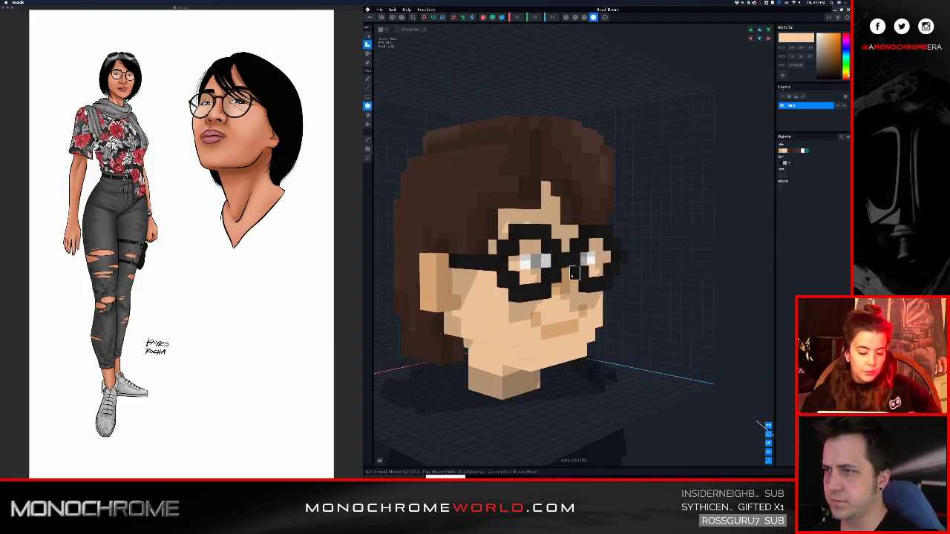
right_drag(520, 163, 545, 203)
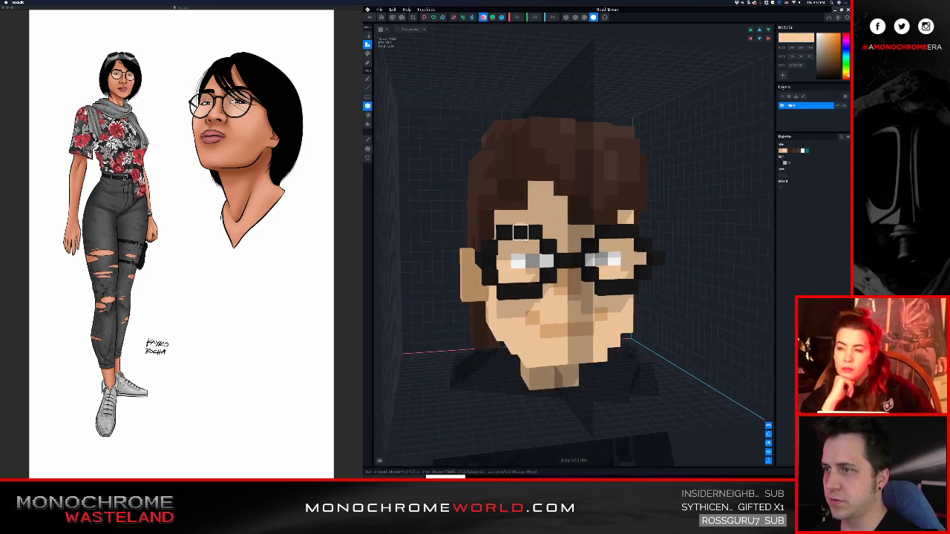
alt+click(521, 233)
click(584, 18)
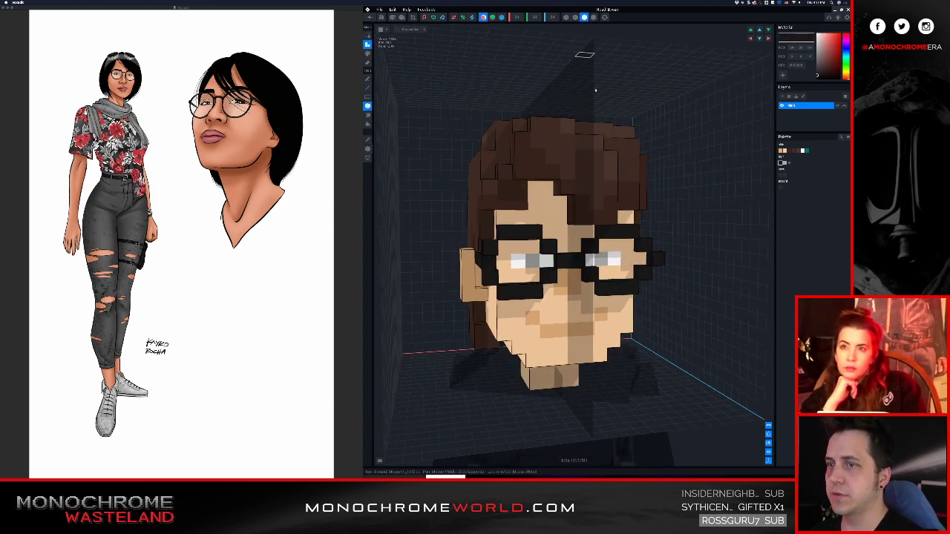
- Erase the protruding outer rim voxels and add black voxels flush with the rim corners on both lenses
right_drag(625, 189, 610, 189)
key(e)
click(664, 267)
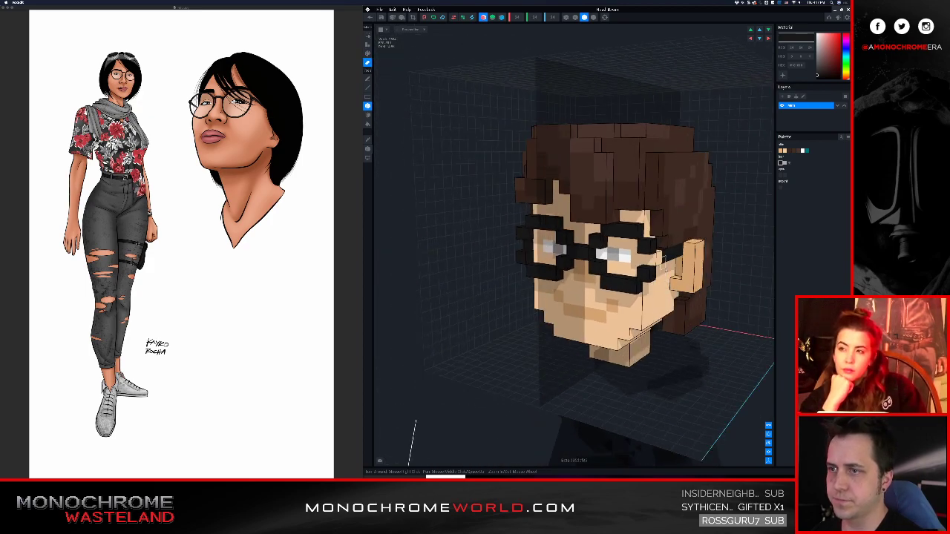
right_drag(625, 273, 641, 271)
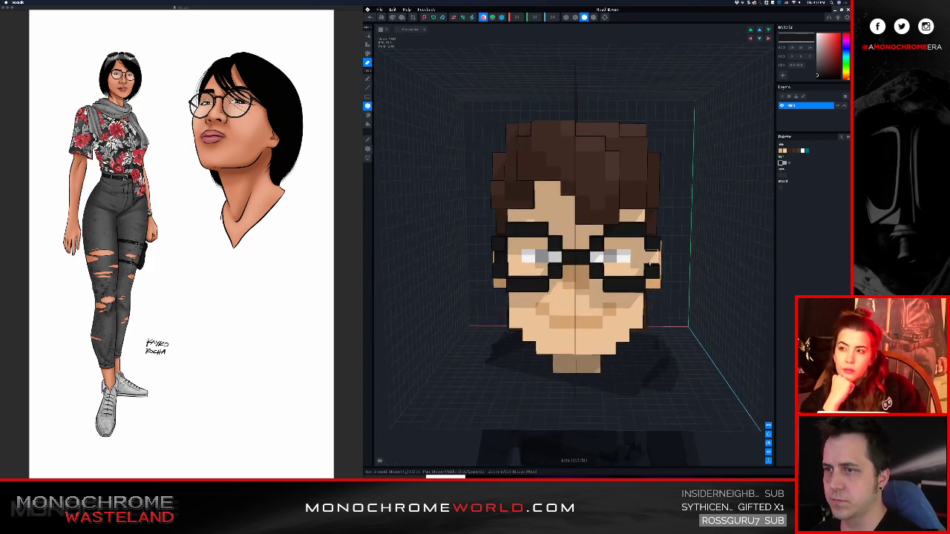
key(a)
click(653, 260)
right_drag(555, 272, 549, 273)
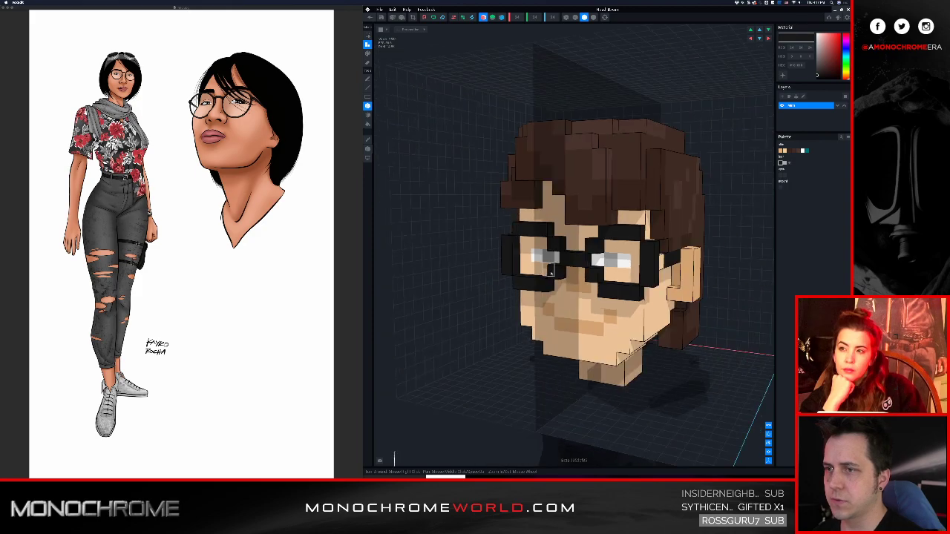
scroll(636, 276, up, 3)
right_drag(621, 271, 605, 275)
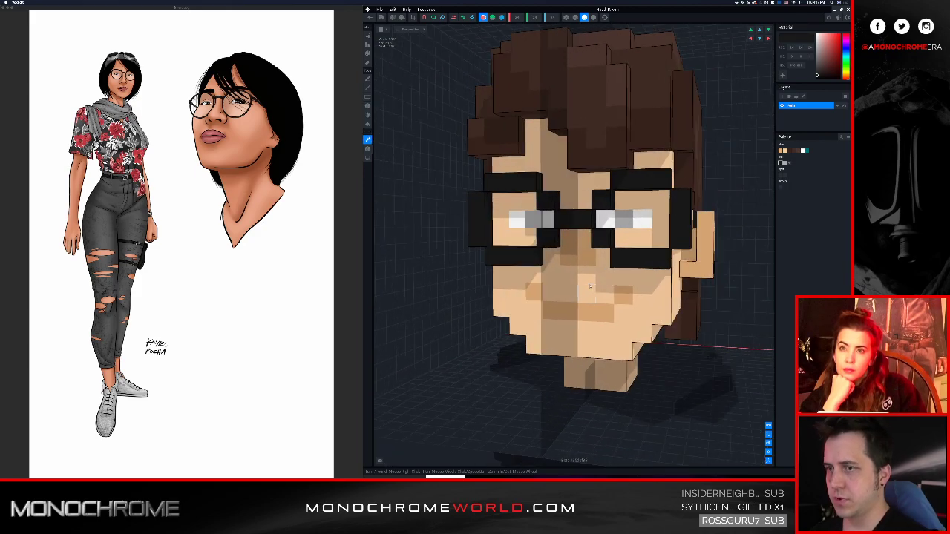
- Try a pinker tint for the sampled skin colour and undo it
alt+click(601, 275)
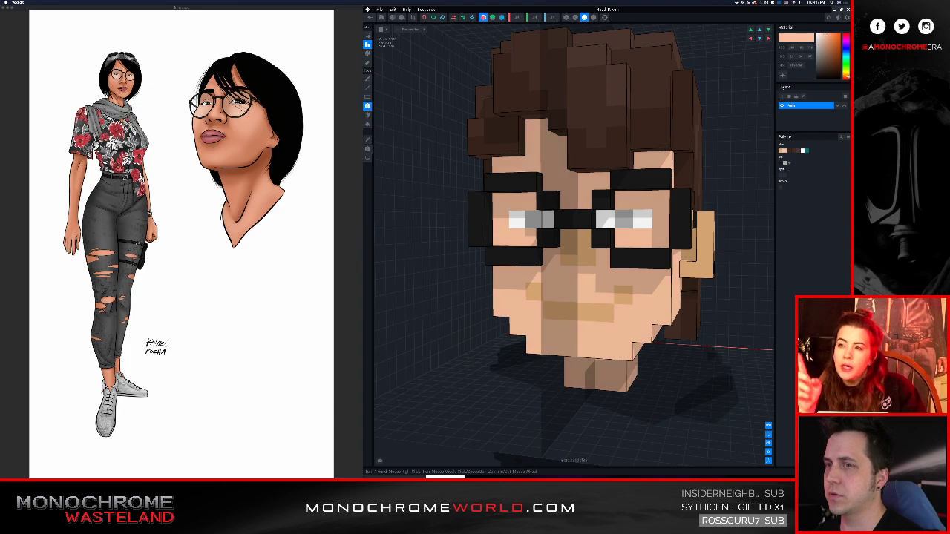
key(super+z)
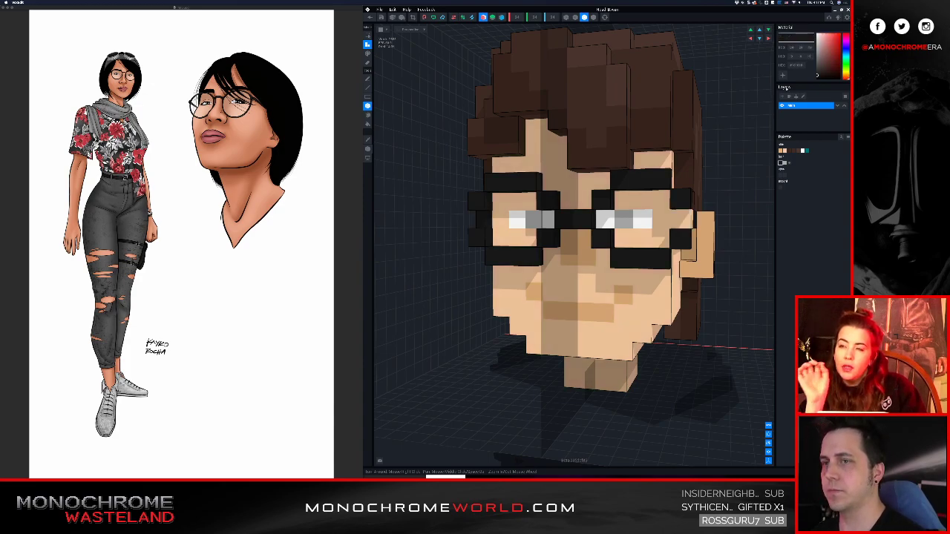
key(super+shift+z)
- Erase the glasses' bridge and rebuild it one row higher with the sampled frame black
right_drag(579, 211, 581, 219)
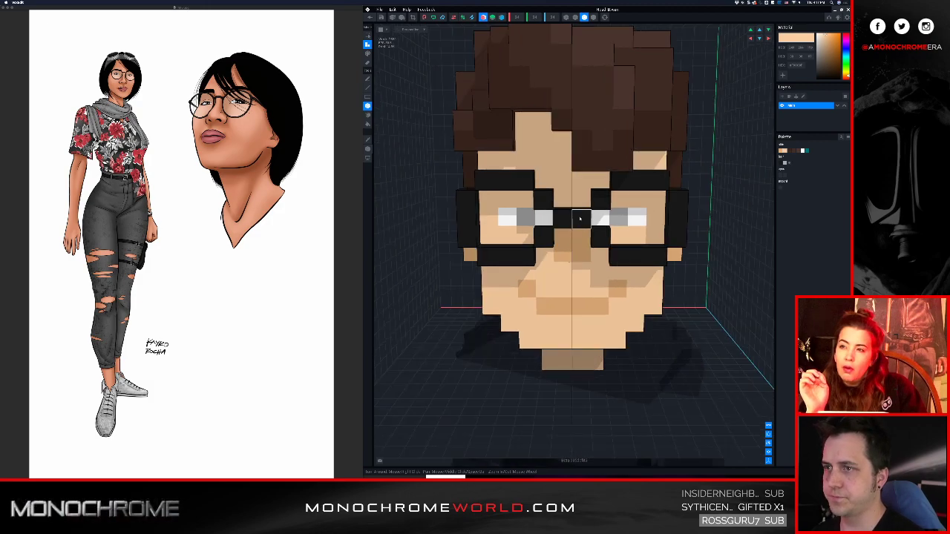
key(e)
drag(581, 219, 563, 217)
key(a)
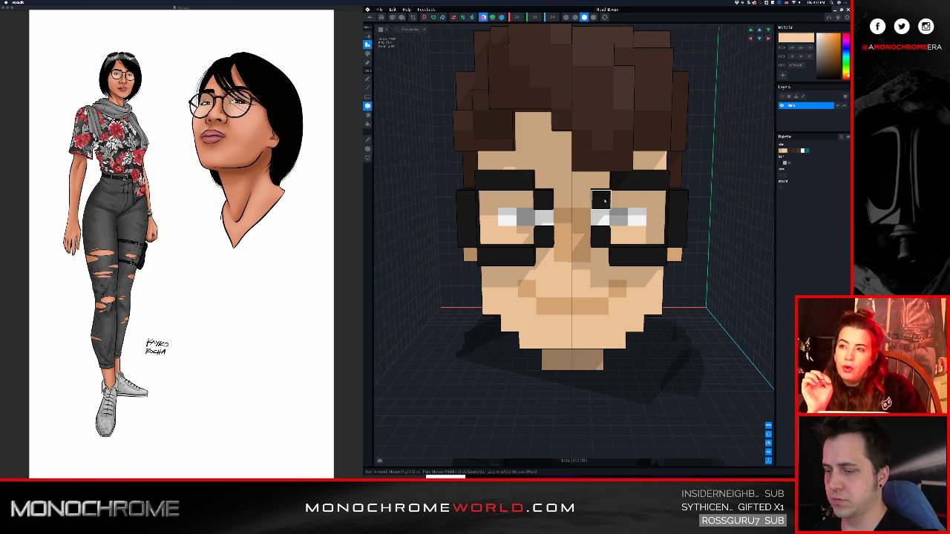
alt+click(603, 201)
click(585, 203)
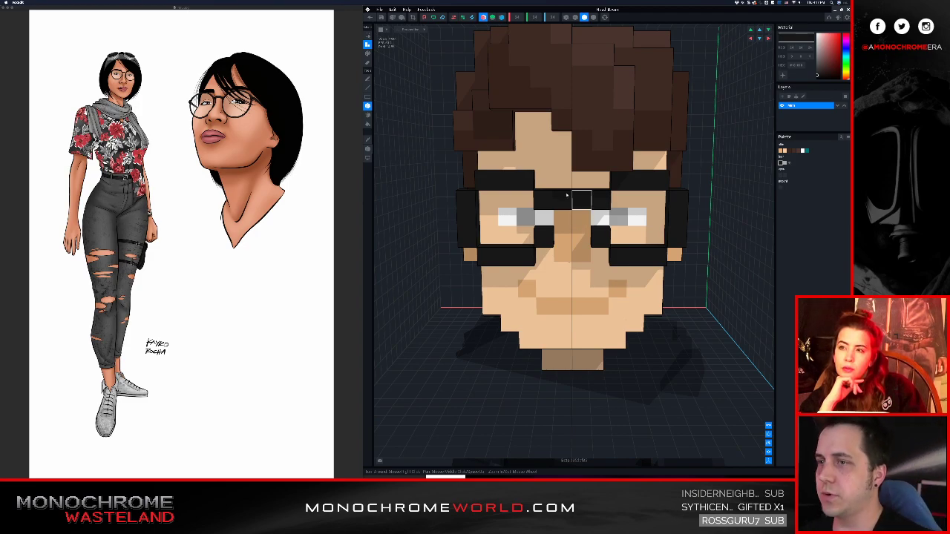
- Close the inner rim of both lenses by adding a black voxel over each eye's inner white voxel
right_drag(561, 216, 572, 234)
click(571, 216)
key(super+z)
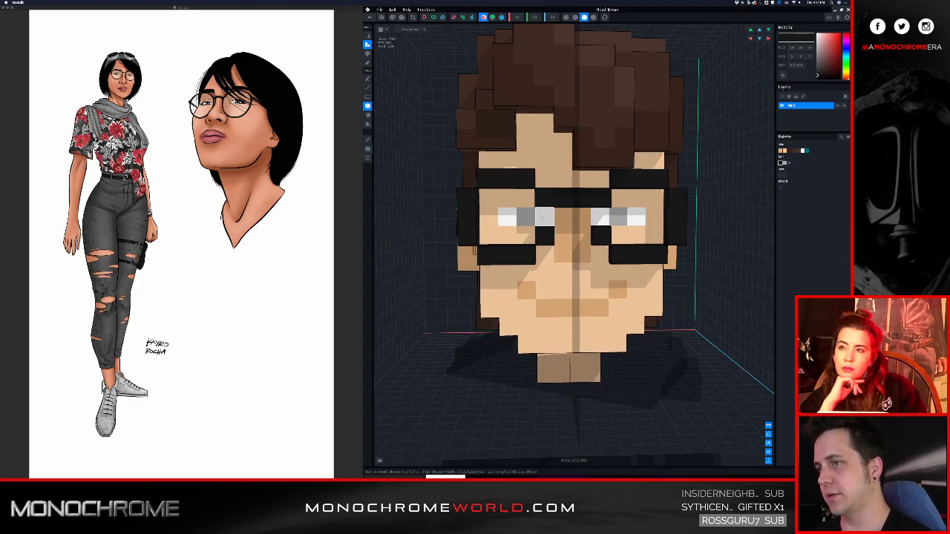
click(544, 217)
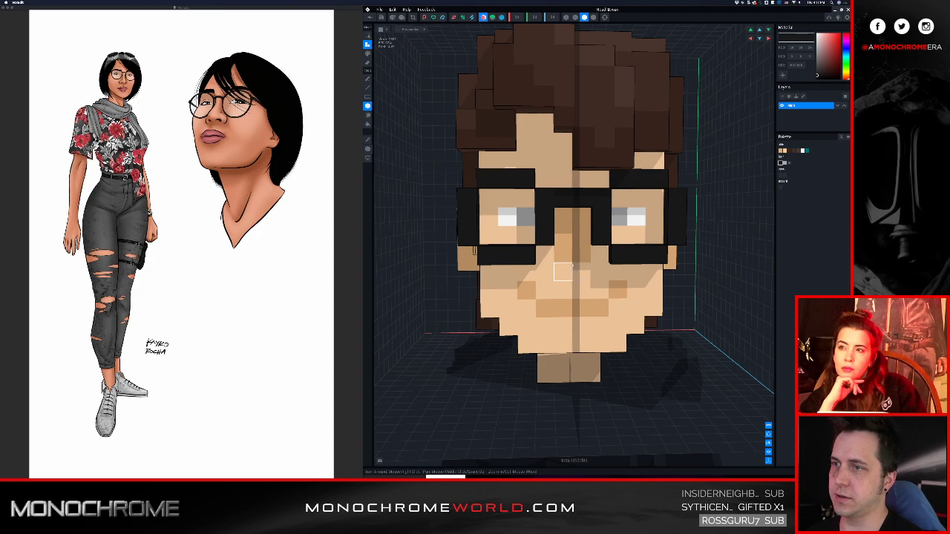
- Clear the black voxels over the inner eye whites and rebuild the glasses' bridge one row lower, at eye level
scroll(564, 260, down, 5)
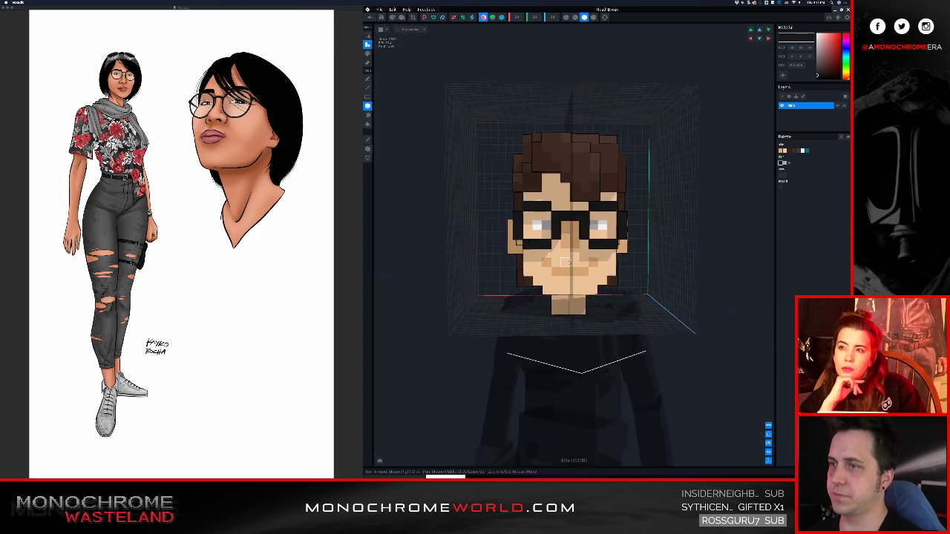
middle_drag(568, 259, 570, 235)
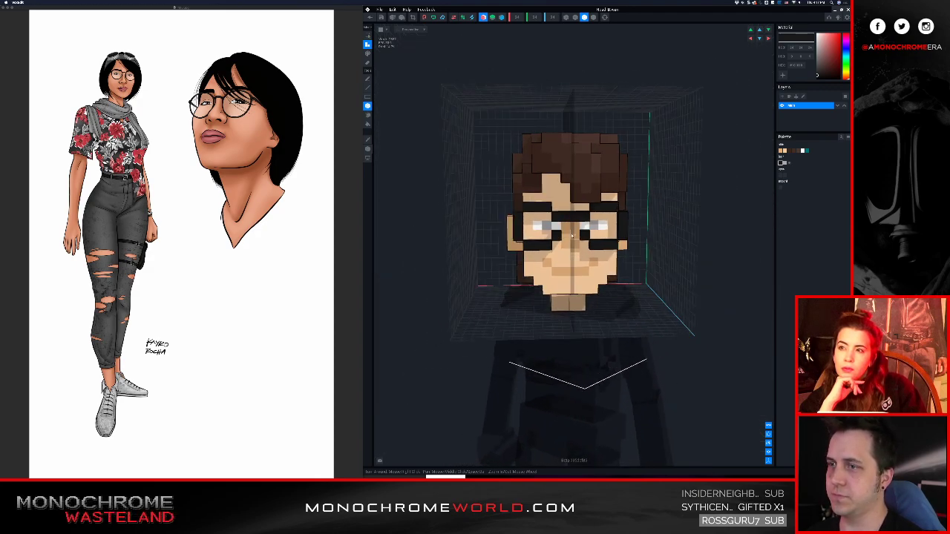
scroll(570, 234, up, 3)
right_drag(569, 255, 571, 241)
click(573, 223)
mouse_move(565, 194)
right_down()
mouse_move(542, 189)
mouse_move(569, 194)
right_up()
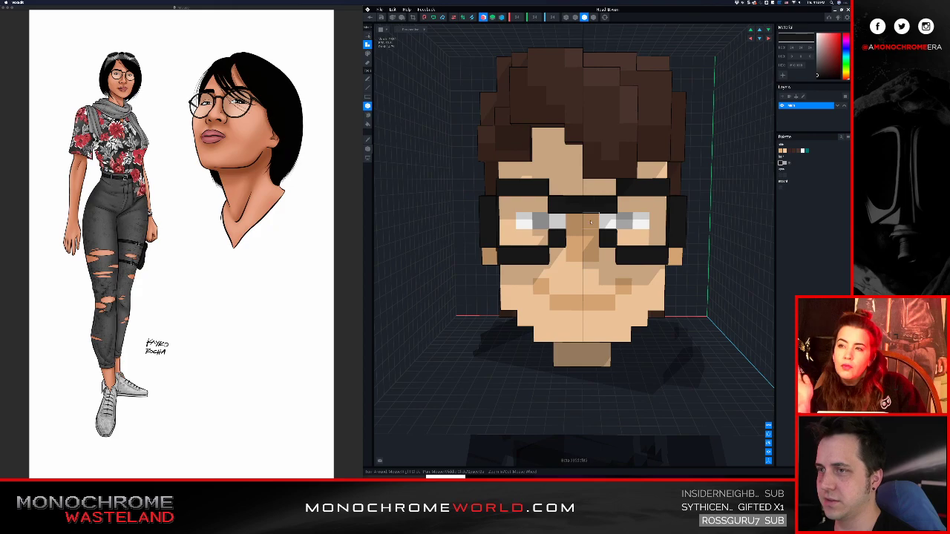
click(591, 221)
mouse_move(591, 187)
right_down()
mouse_move(592, 204)
mouse_move(594, 194)
right_up()
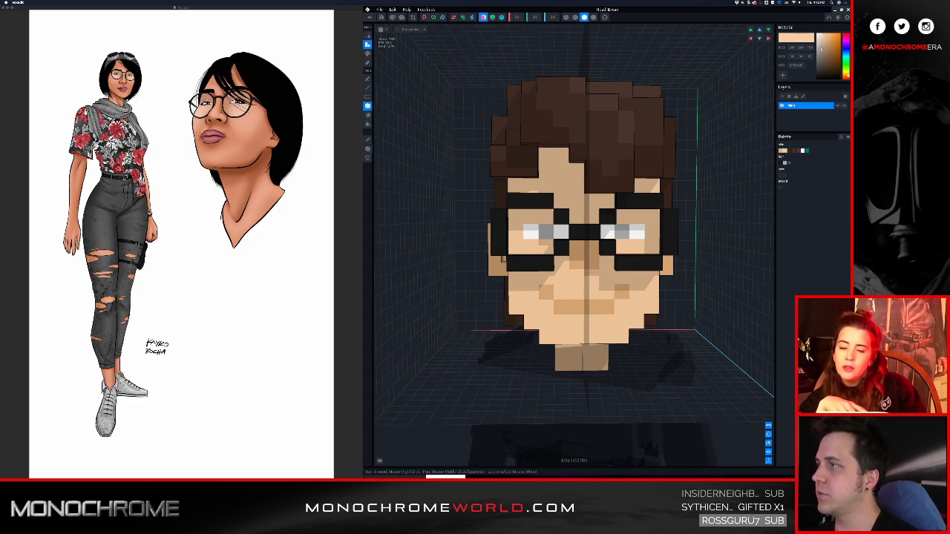
- Sample the black of the glasses' arm and paint the skin-coloured gap between the arm and the front frame
middle_drag(632, 150, 617, 187)
scroll(617, 187, up, 2)
scroll(592, 212, down, 1)
right_drag(599, 225, 604, 245)
alt+click(639, 313)
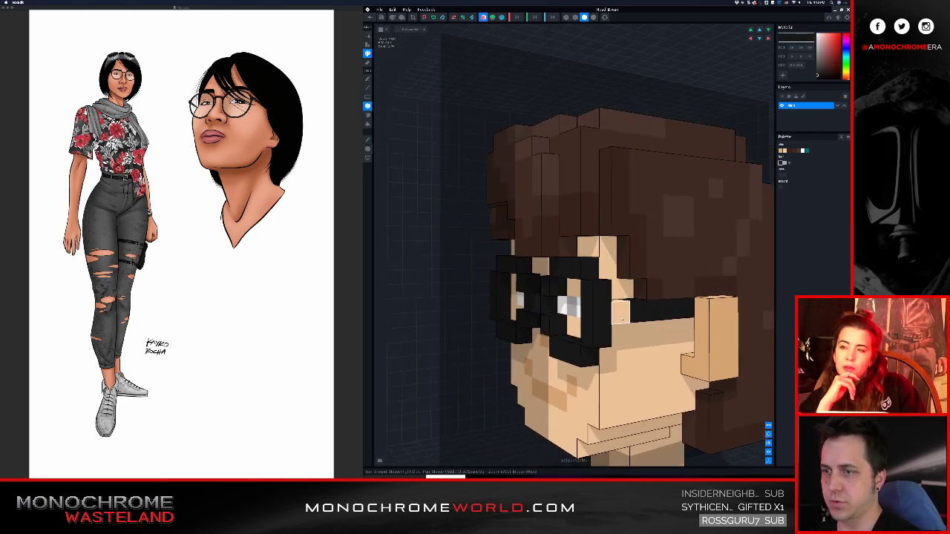
key(p)
click(622, 317)
- Sample the face's skin colour and shift that palette colour to a pinker peach tone
mouse_move(578, 308)
right_down()
mouse_move(568, 308)
mouse_move(566, 371)
mouse_move(524, 396)
right_up()
scroll(568, 308, down, 2)
alt+click(558, 397)
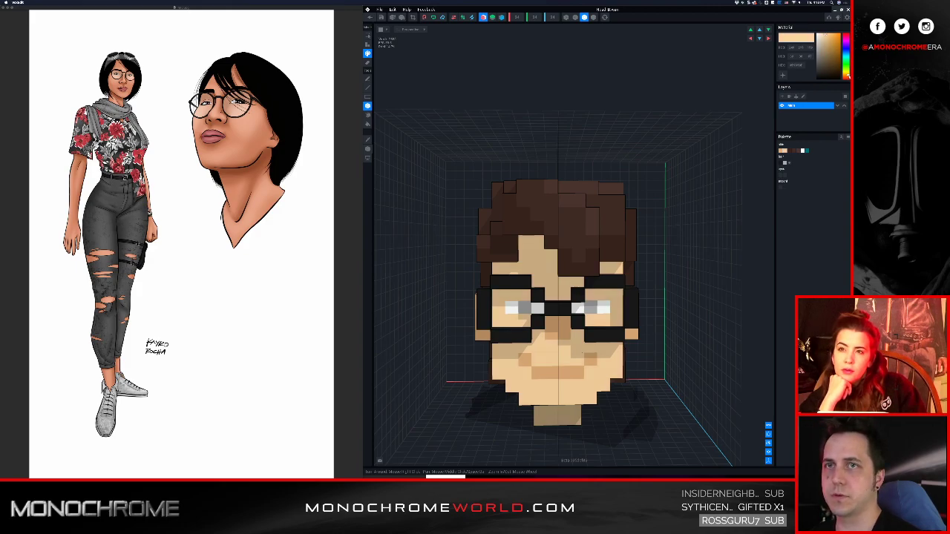
drag(828, 40, 826, 34)
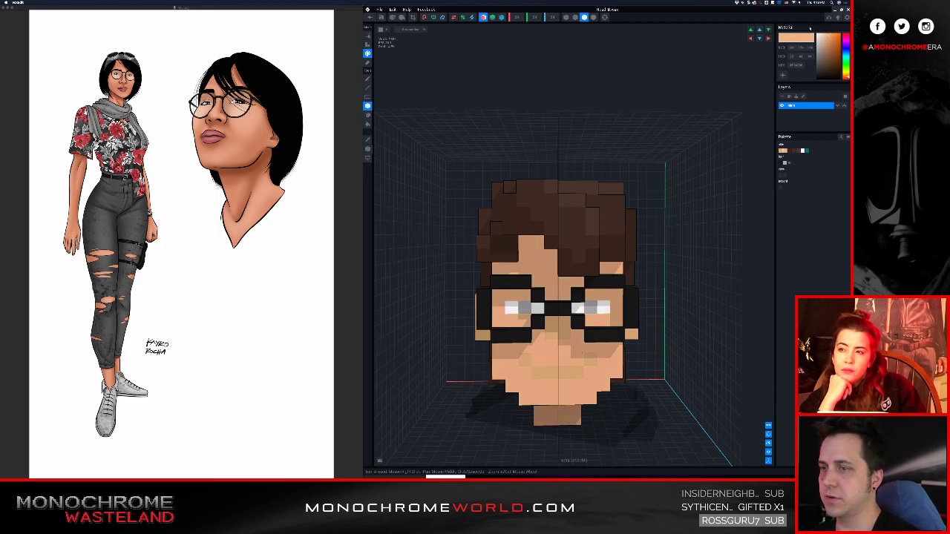
drag(829, 38, 827, 38)
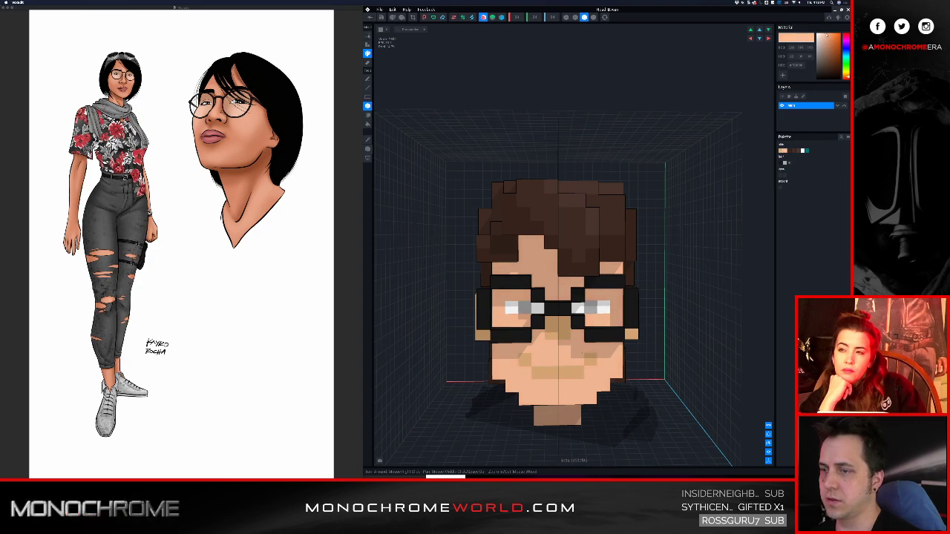
- Recolour the nose shadow and mouth in a slightly darker peach and paint the cheek marks with the face's skin colour
scroll(618, 282, up, 5)
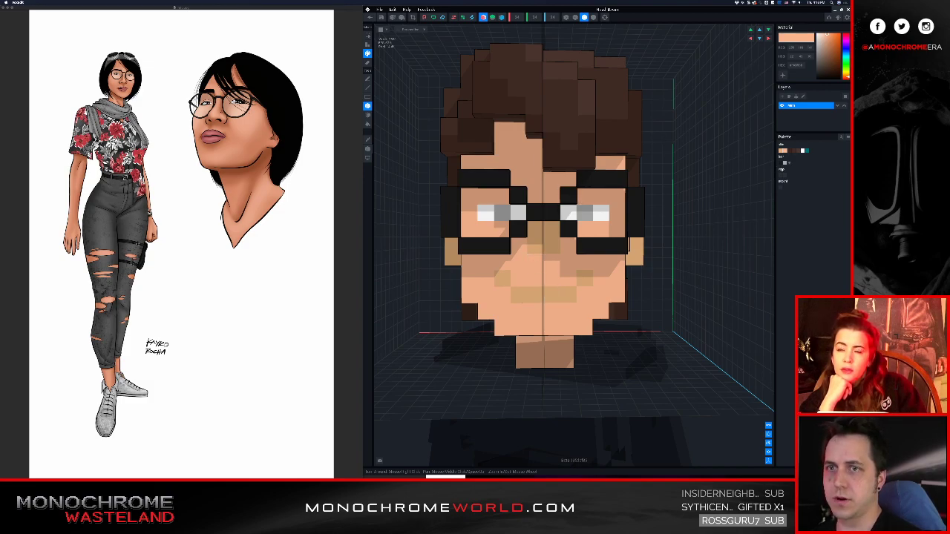
drag(828, 35, 829, 37)
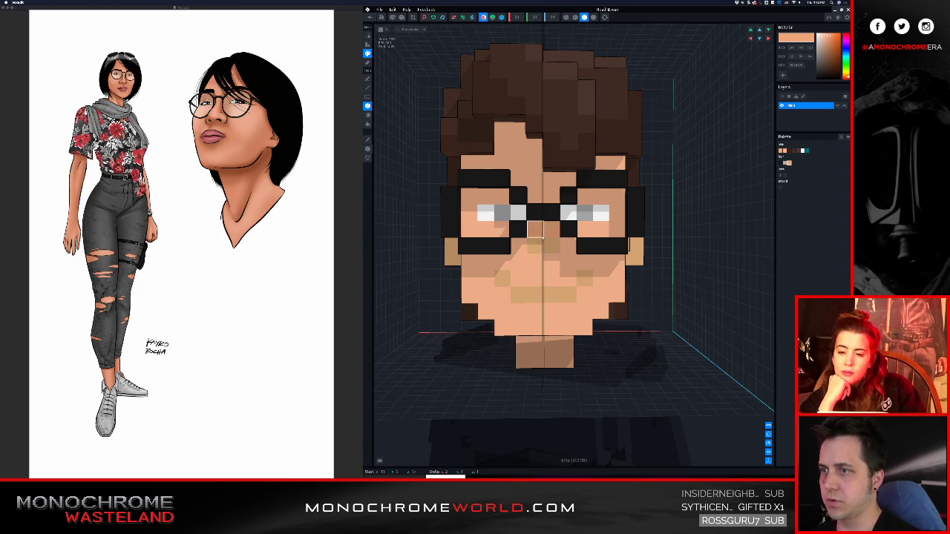
drag(523, 292, 550, 294)
alt+click(520, 264)
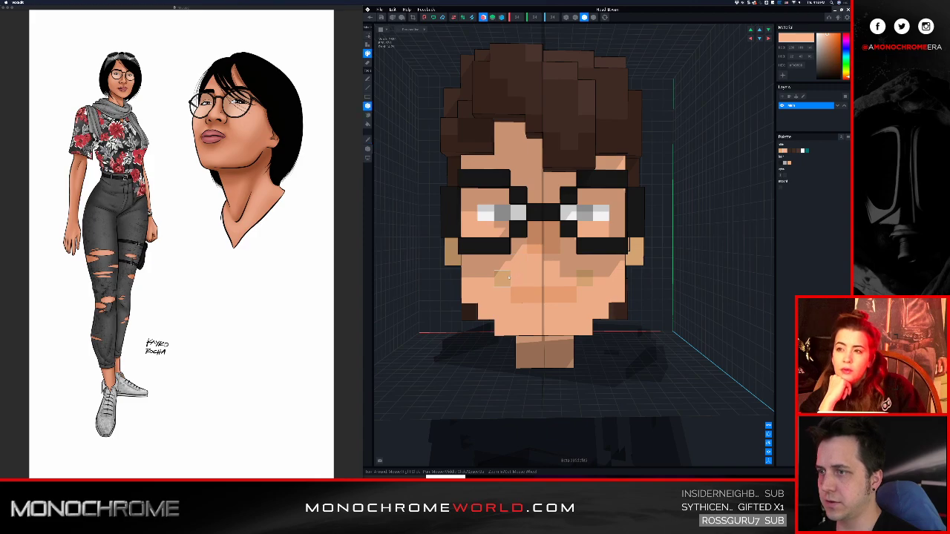
click(508, 277)
- Change the irises' grey palette colour to dark brown
scroll(519, 277, down, 4)
right_drag(530, 278, 558, 283)
scroll(552, 274, up, 4)
click(785, 162)
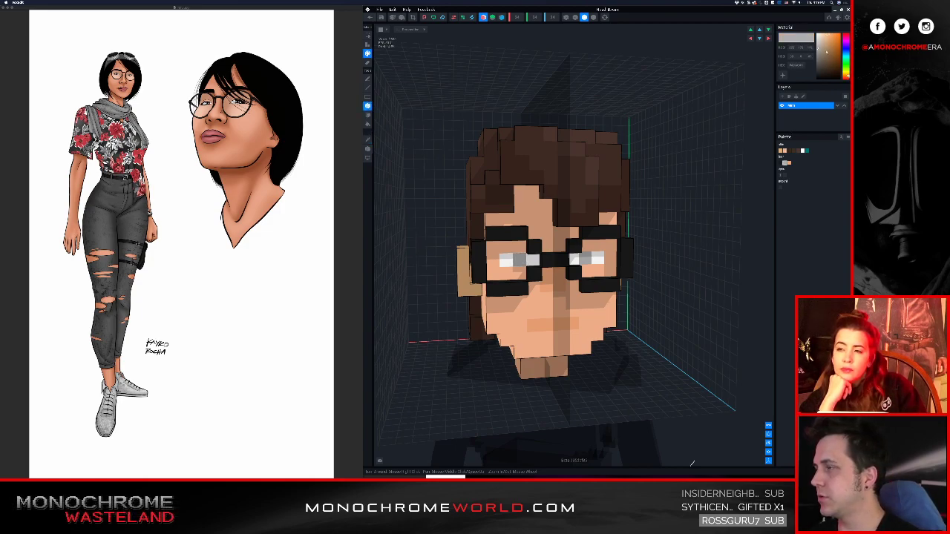
drag(835, 69, 832, 66)
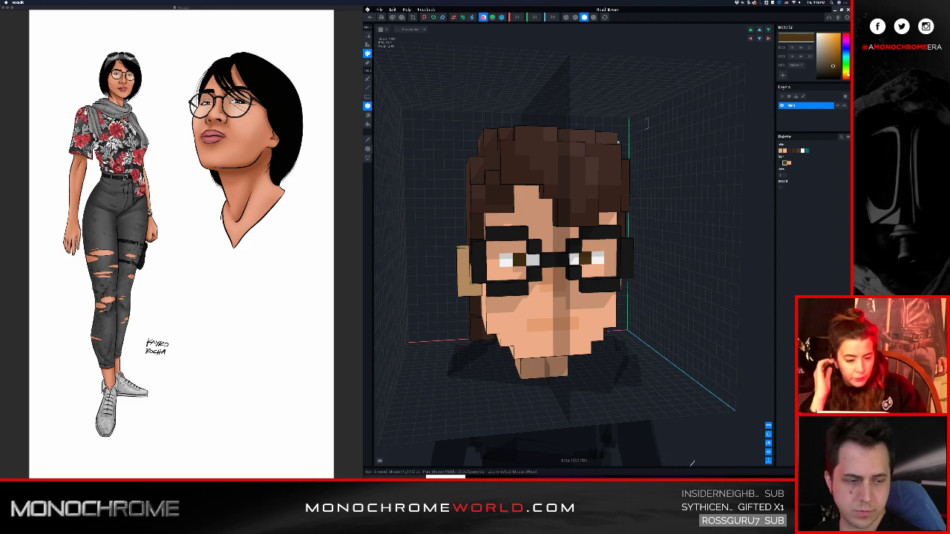
- Sample the mouth's peach shade, mix a pink from it and paint the mouth with that pink
scroll(520, 199, up, 3)
middle_drag(609, 210, 549, 207)
scroll(534, 209, down, 3)
mouse_move(509, 210)
right_down()
mouse_move(567, 211)
mouse_move(518, 210)
right_up()
scroll(536, 209, up, 5)
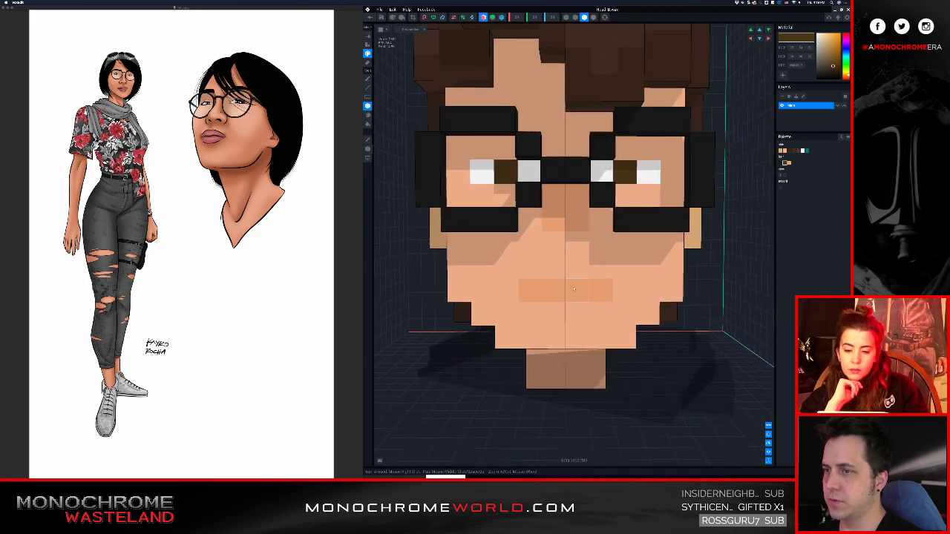
alt+click(578, 289)
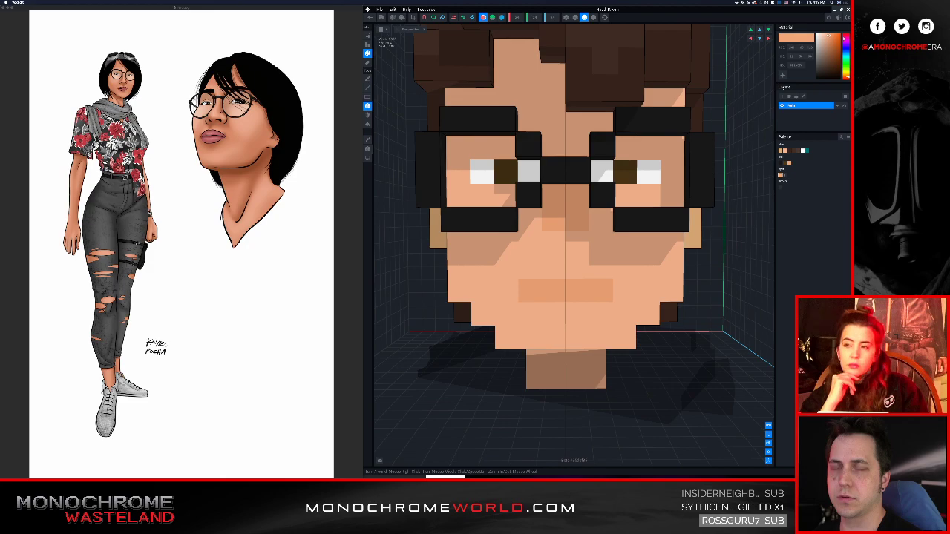
click(846, 42)
drag(826, 42, 823, 40)
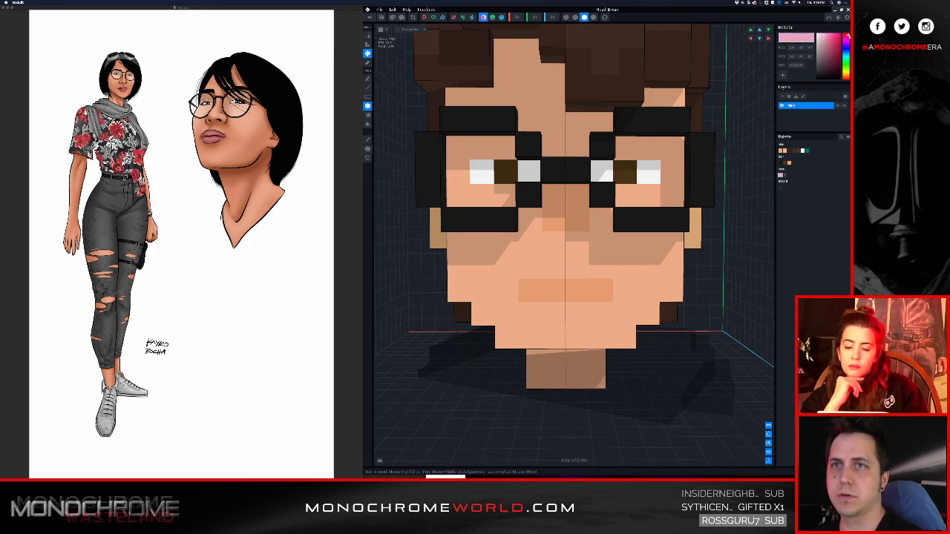
drag(830, 39, 823, 36)
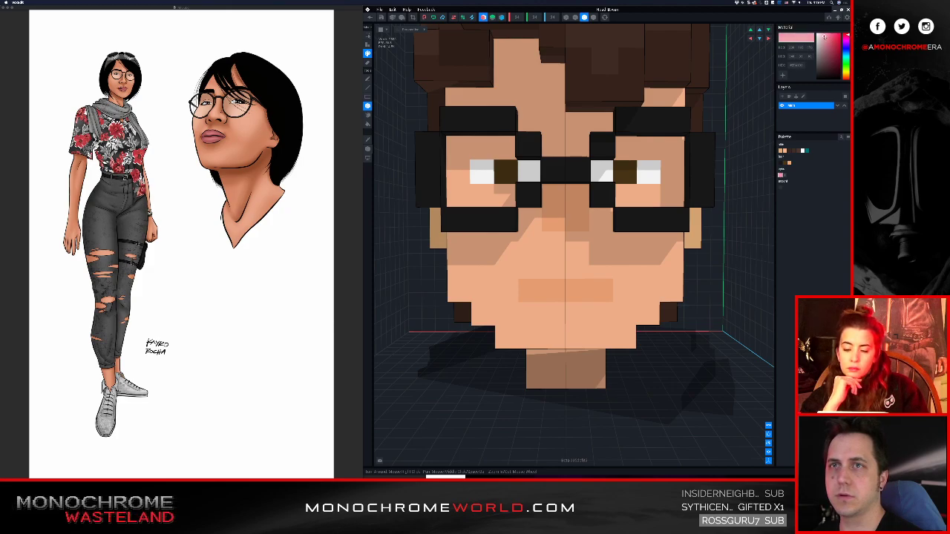
click(575, 292)
- Adjust the hue and shade of the lips' palette colour to a muted dusty pink
drag(825, 38, 827, 34)
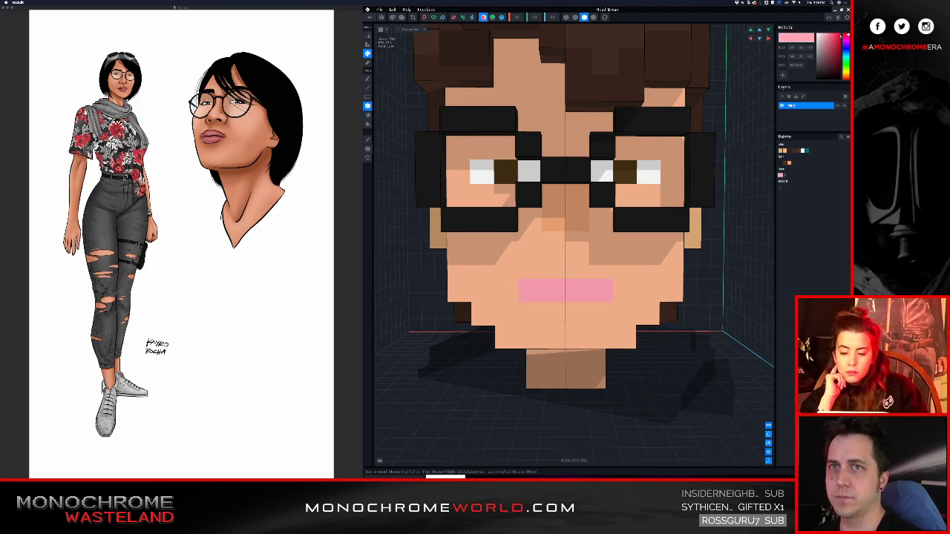
drag(826, 35, 824, 35)
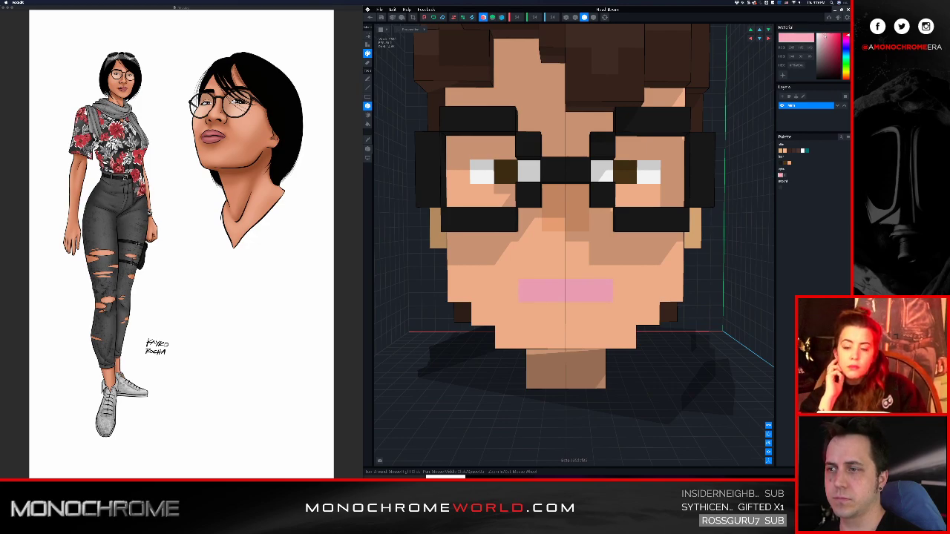
scroll(690, 159, down, 5)
middle_drag(689, 159, 622, 229)
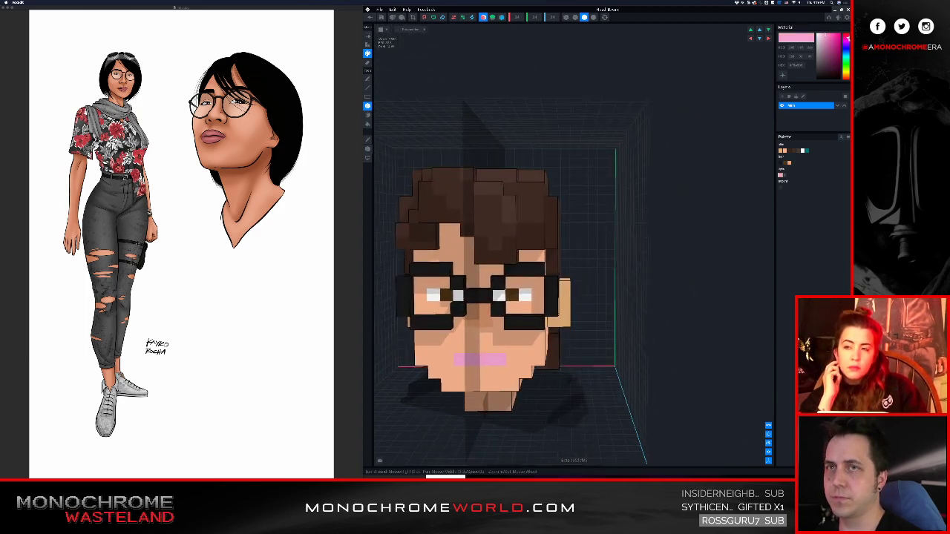
drag(823, 37, 822, 36)
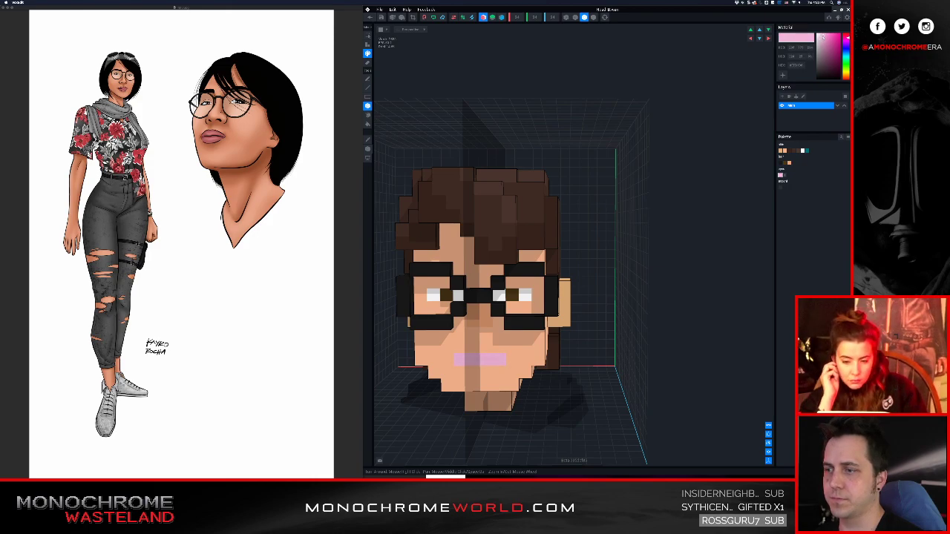
right_drag(575, 254, 713, 166)
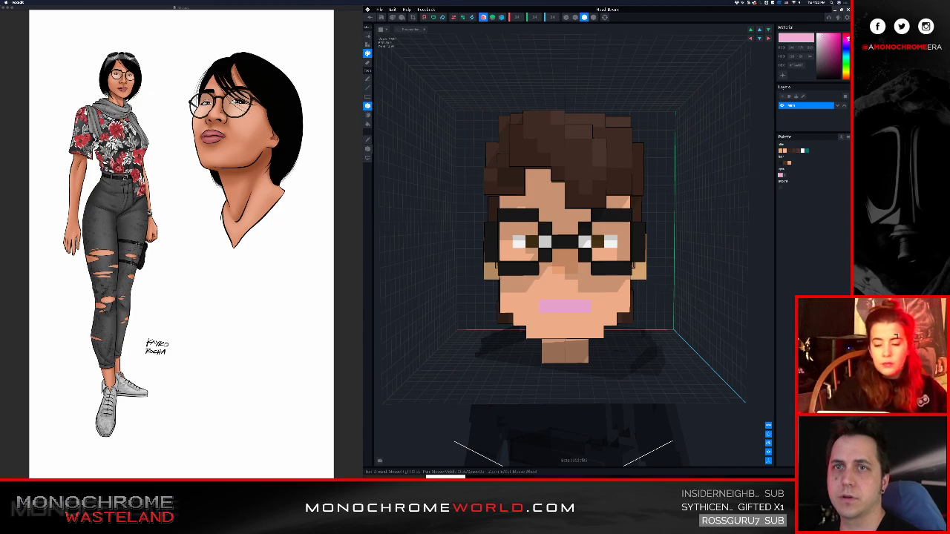
mouse_move(848, 41)
mouse_down()
mouse_move(849, 78)
mouse_move(848, 33)
mouse_up()
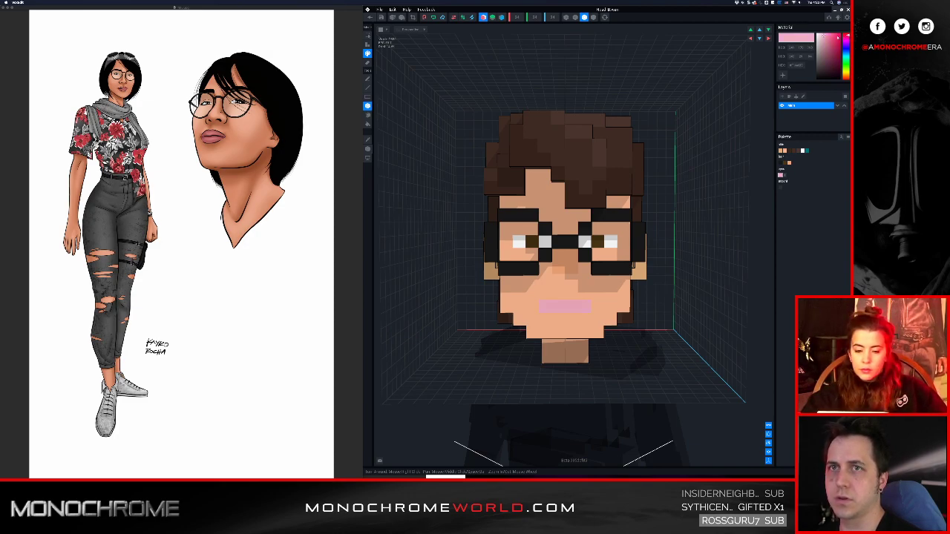
drag(830, 37, 826, 35)
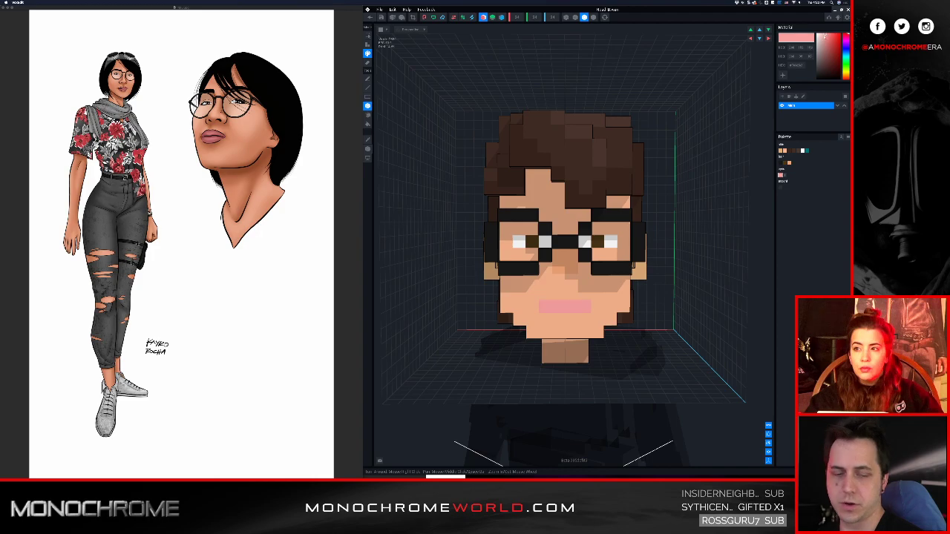
scroll(726, 107, up, 3)
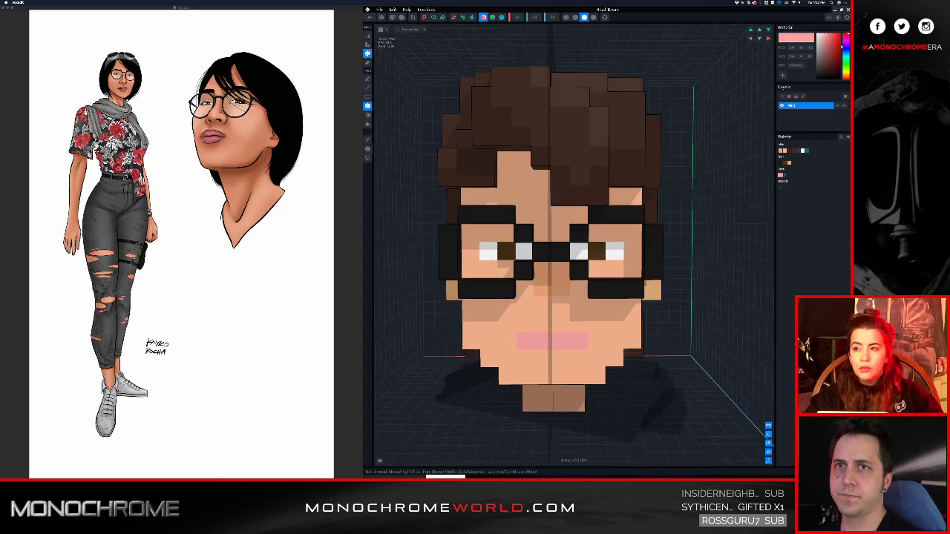
drag(823, 44, 822, 40)
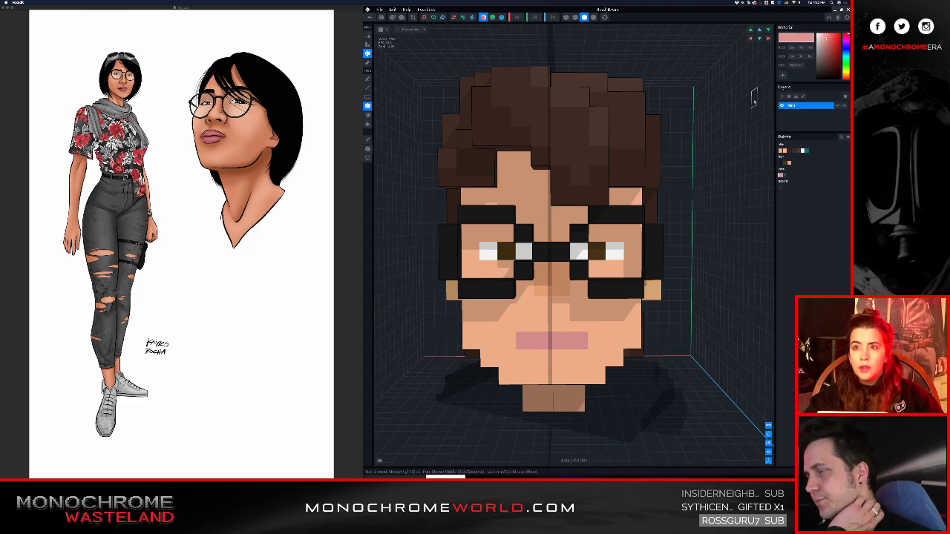
- Sample the face's peach skin colour and paint the voxels of both ears with it
scroll(727, 141, down, 10)
right_drag(727, 212, 566, 218)
key(i)
click(537, 169)
scroll(538, 169, up, 5)
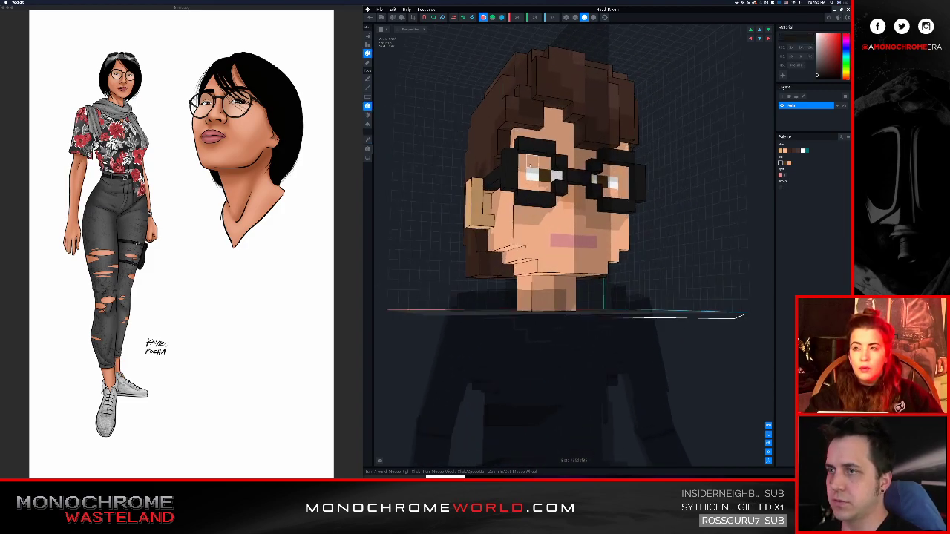
key(i)
click(569, 196)
mouse_move(452, 187)
mouse_down()
mouse_move(467, 214)
mouse_move(466, 182)
mouse_move(443, 185)
mouse_up()
right_drag(443, 185, 482, 211)
mouse_move(439, 203)
mouse_down()
mouse_move(437, 221)
mouse_move(438, 175)
mouse_up()
mouse_move(444, 178)
right_down()
mouse_move(448, 119)
mouse_move(464, 113)
right_up()
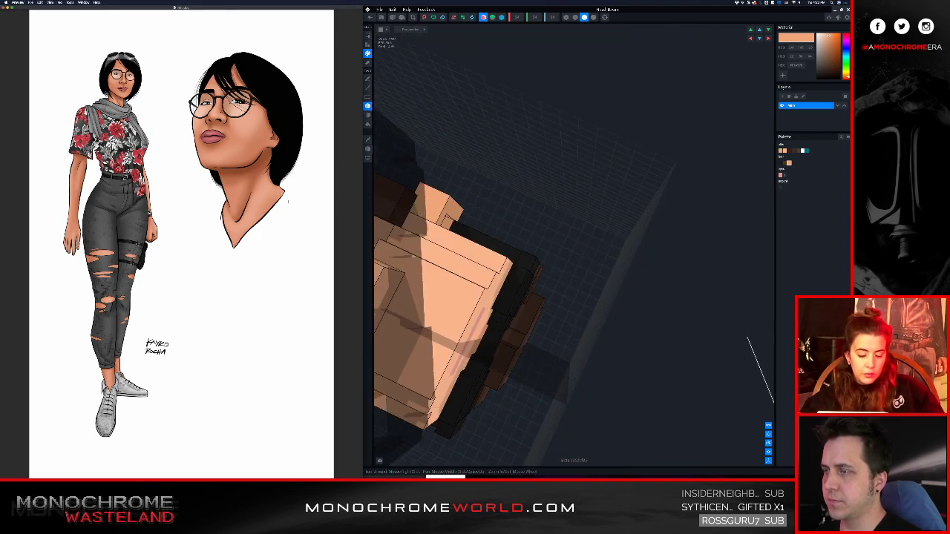
right_drag(439, 199, 502, 198)
scroll(501, 197, down, 5)
middle_drag(475, 159, 558, 208)
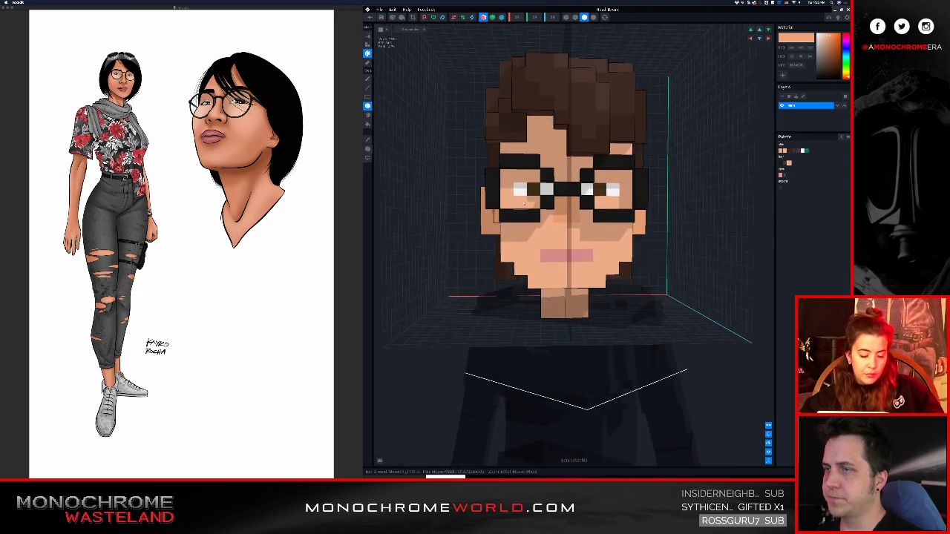
- Sample the two main brown shades of the hair and darken each palette colour to near-black
scroll(542, 202, down, 1)
right_drag(532, 200, 554, 205)
middle_drag(550, 202, 569, 216)
mouse_move(569, 206)
right_down()
mouse_move(609, 205)
mouse_move(581, 205)
right_up()
scroll(584, 206, up, 3)
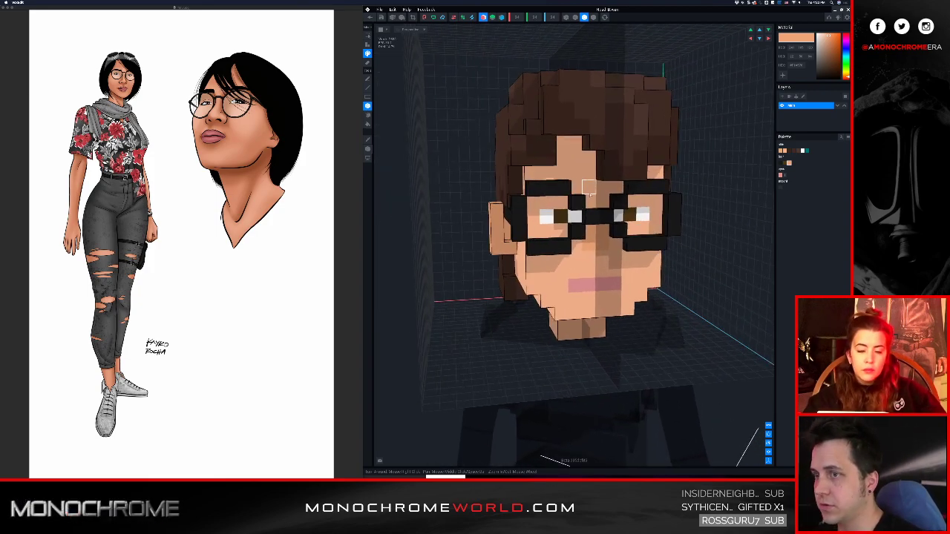
scroll(590, 194, down, 2)
right_drag(588, 192, 615, 223)
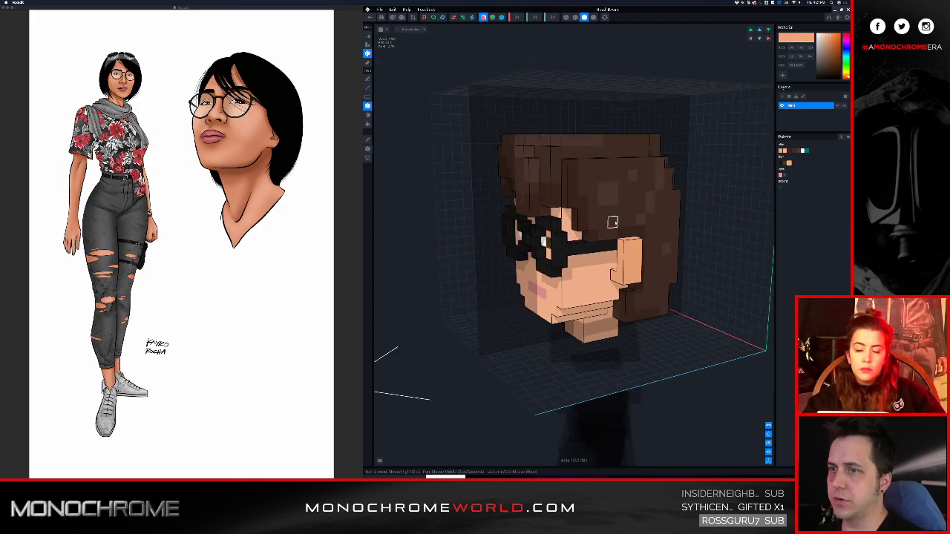
key(i)
click(622, 221)
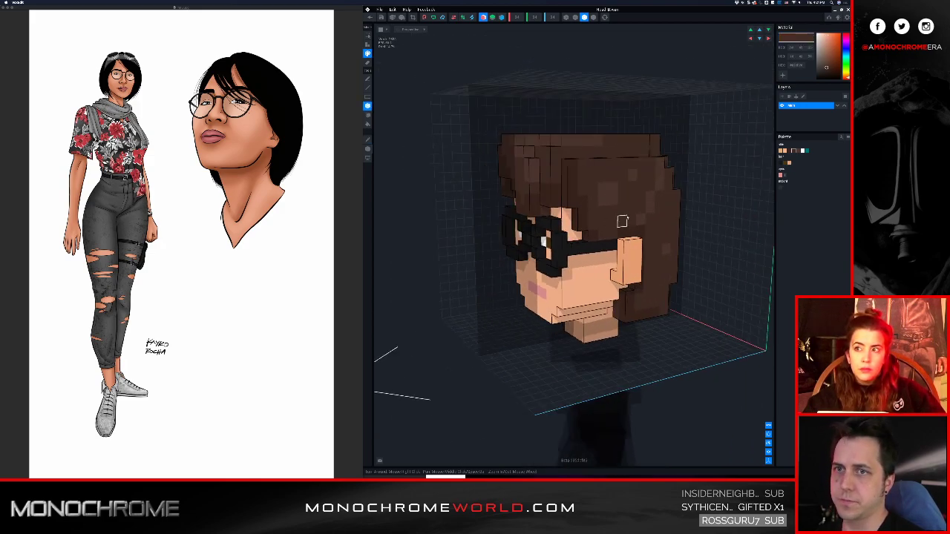
drag(826, 69, 826, 77)
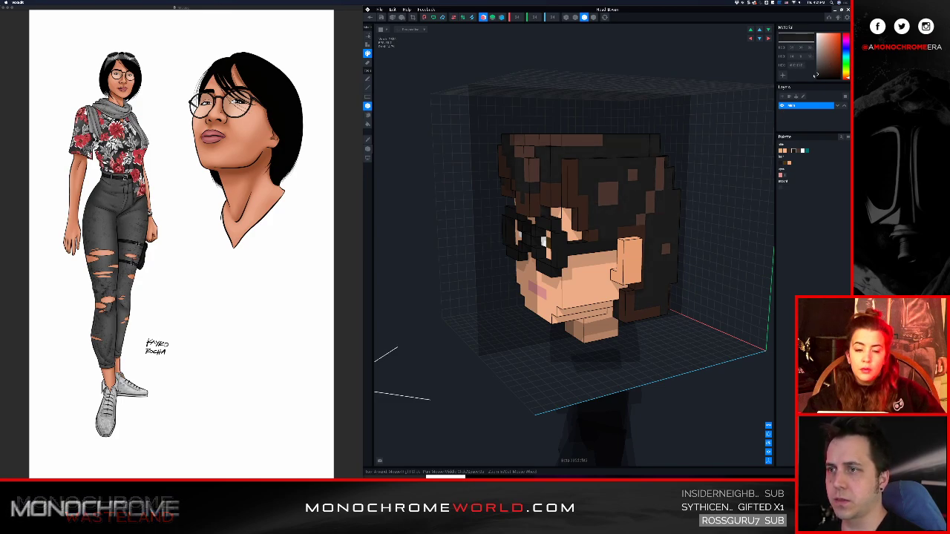
alt+click(573, 204)
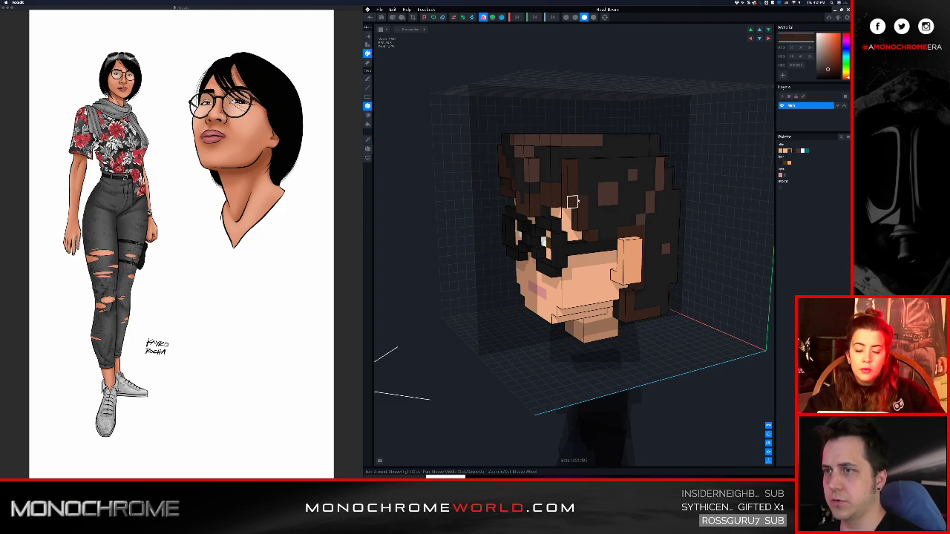
drag(822, 72, 801, 75)
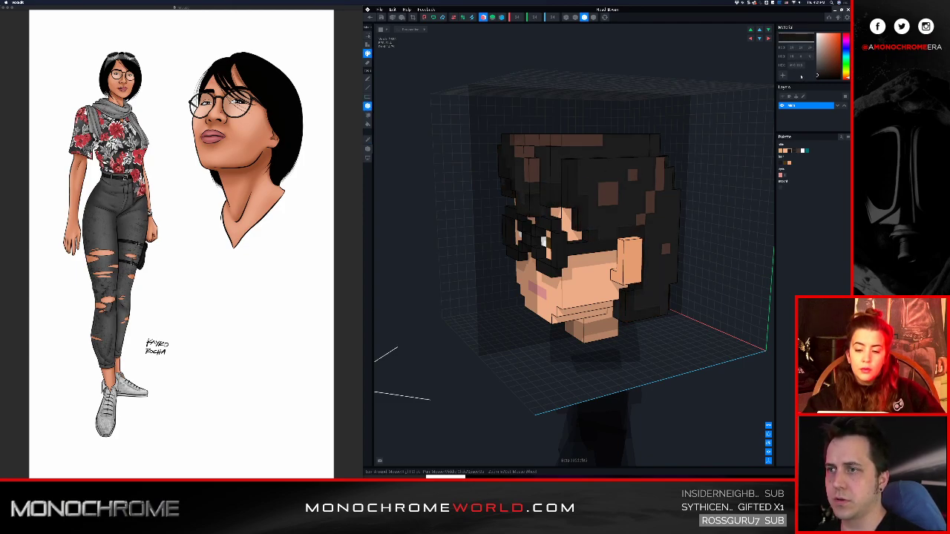
- Sample the remaining reddish-brown shade of the hair and darken its palette colour to near-black
alt+click(603, 200)
drag(825, 65, 817, 74)
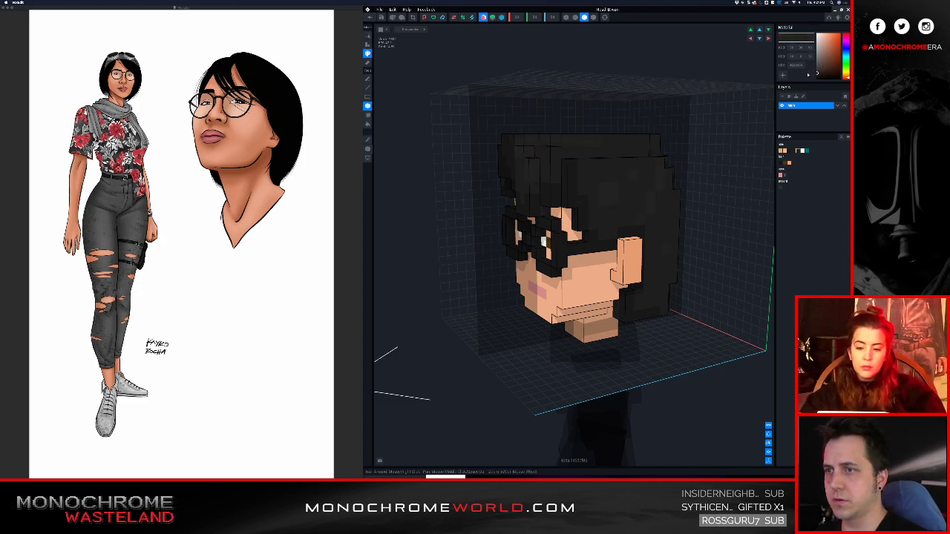
- Erase the voxels of both ears from the sides of the head
scroll(571, 212, down, 3)
right_drag(606, 195, 640, 179)
middle_drag(639, 180, 602, 169)
scroll(601, 165, up, 3)
mouse_move(602, 166)
right_down()
mouse_move(564, 151)
mouse_move(573, 163)
mouse_move(566, 151)
mouse_move(507, 184)
mouse_move(494, 167)
mouse_move(543, 279)
right_up()
click(560, 298)
click(562, 316)
mouse_move(561, 316)
right_down()
mouse_move(550, 311)
mouse_move(559, 317)
mouse_move(594, 300)
mouse_move(538, 324)
mouse_move(502, 262)
mouse_move(443, 197)
mouse_move(515, 209)
mouse_move(495, 205)
mouse_move(480, 223)
mouse_move(494, 199)
mouse_move(544, 221)
mouse_move(572, 216)
right_up()
scroll(499, 205, down, 10)
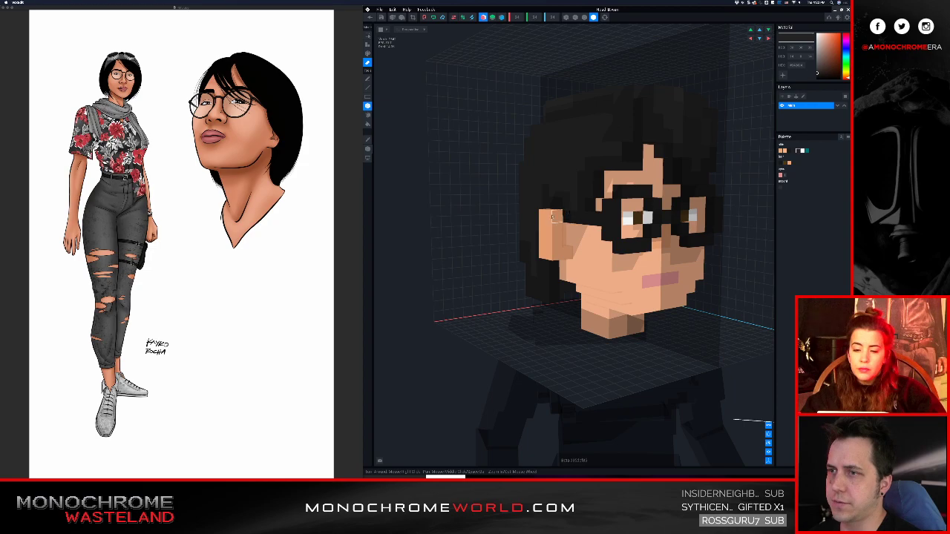
drag(553, 219, 544, 252)
right_drag(545, 226, 563, 221)
click(556, 217)
click(544, 217)
click(543, 227)
click(544, 239)
click(547, 250)
drag(547, 251, 554, 245)
- Sample the near-black hair colour and attach hair voxels over the ear area and down beside the cheek
alt+click(555, 191)
key(a)
drag(543, 206, 552, 261)
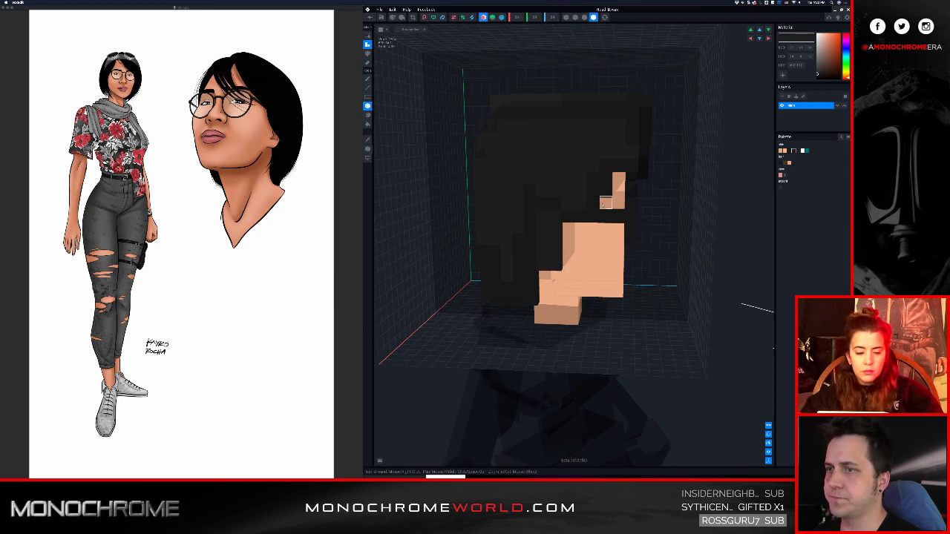
right_drag(603, 204, 593, 227)
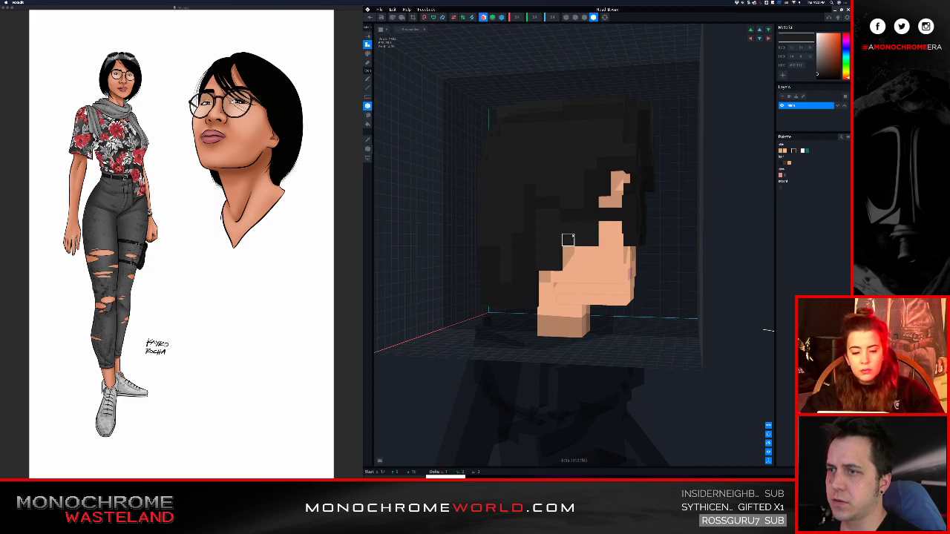
mouse_move(590, 241)
mouse_down()
mouse_move(568, 264)
mouse_move(580, 254)
mouse_up()
click(592, 265)
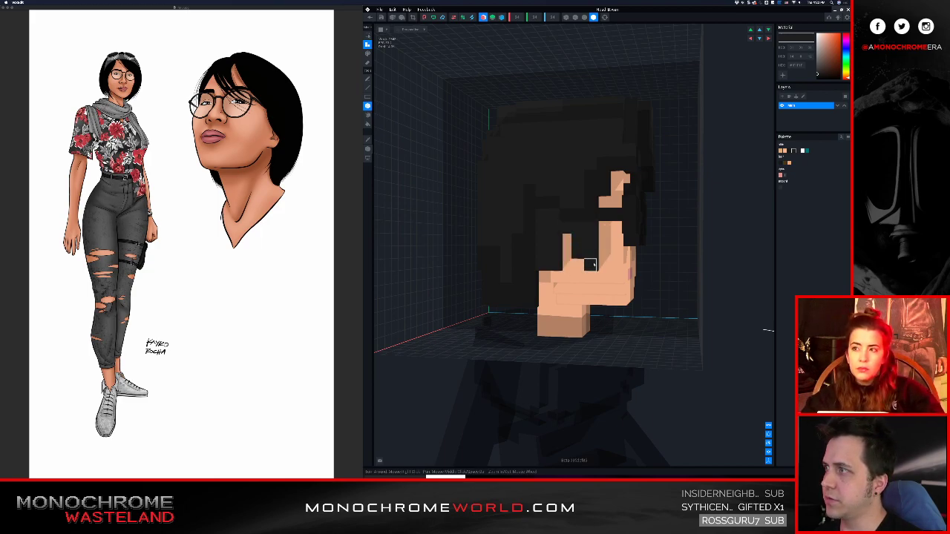
click(596, 280)
- Attach more black voxels to fill the side hair beside the jaw and lengthen its front strand
right_drag(597, 279, 598, 290)
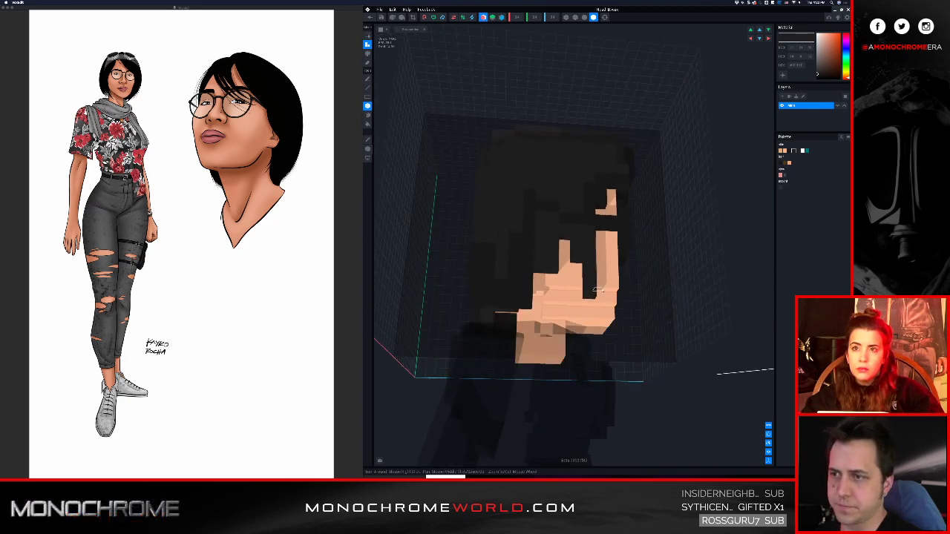
click(577, 269)
click(565, 245)
click(565, 257)
click(565, 270)
right_drag(579, 280, 589, 297)
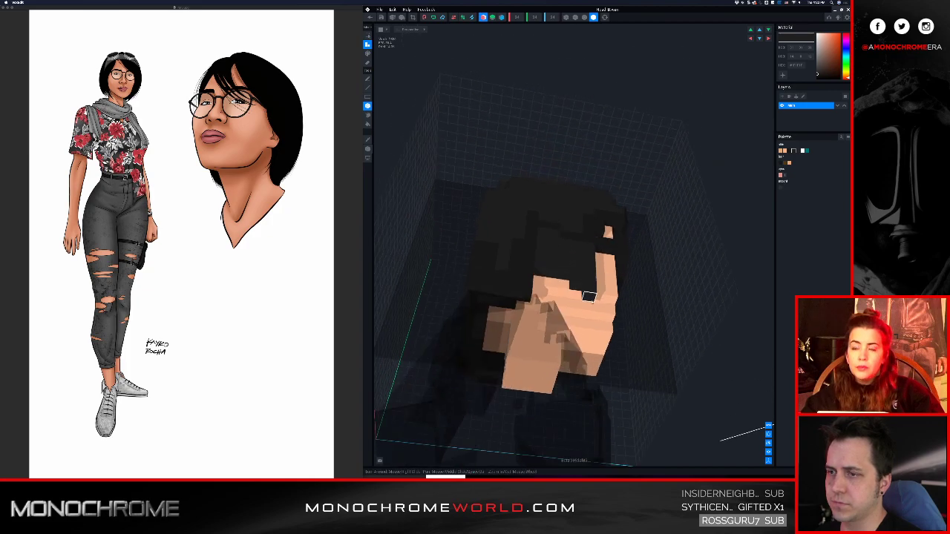
click(590, 298)
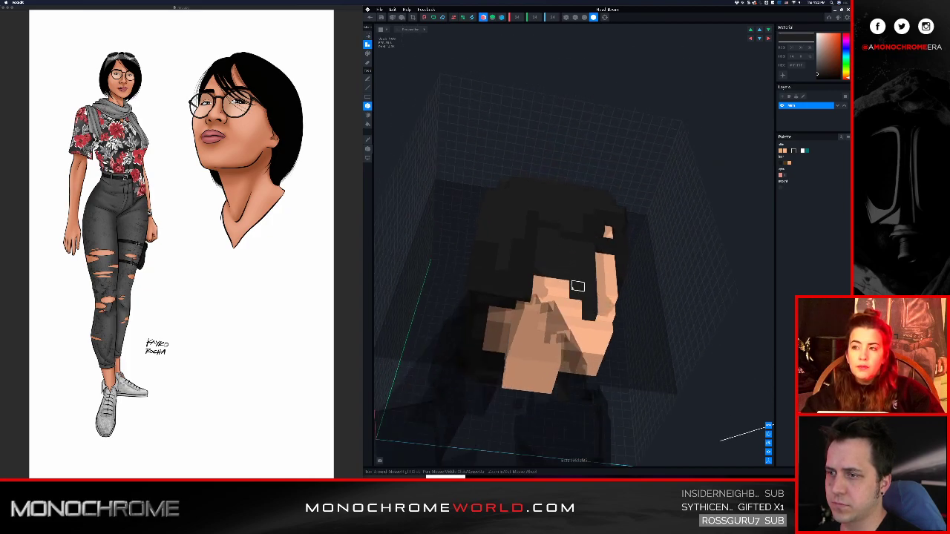
- Show the voxel edges and reshape the lower edge of the side hair by adding and erasing voxels
mouse_move(568, 287)
right_down()
mouse_move(580, 287)
mouse_move(561, 282)
mouse_move(567, 273)
mouse_move(558, 285)
right_up()
right_drag(536, 319, 579, 76)
click(584, 18)
scroll(530, 251, up, 5)
middle_drag(475, 316, 535, 279)
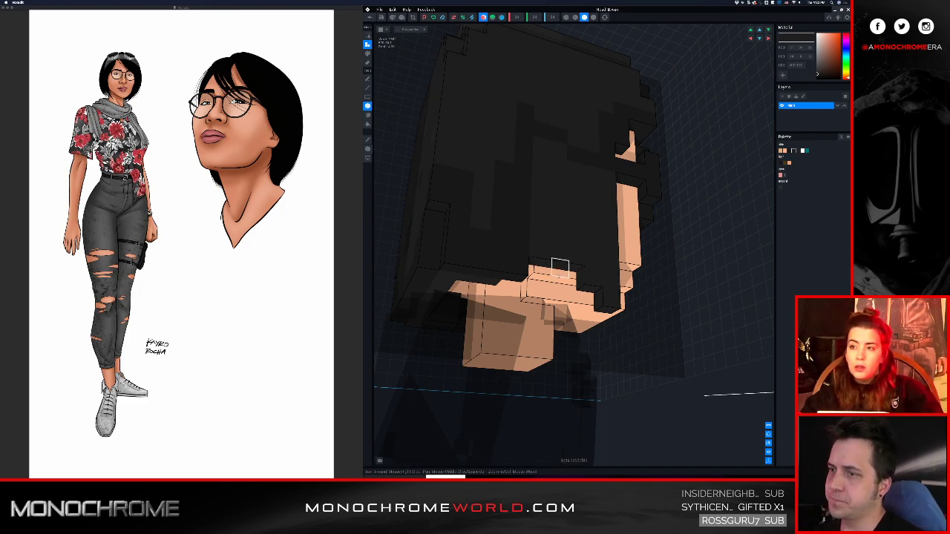
click(552, 265)
right_drag(553, 268, 557, 273)
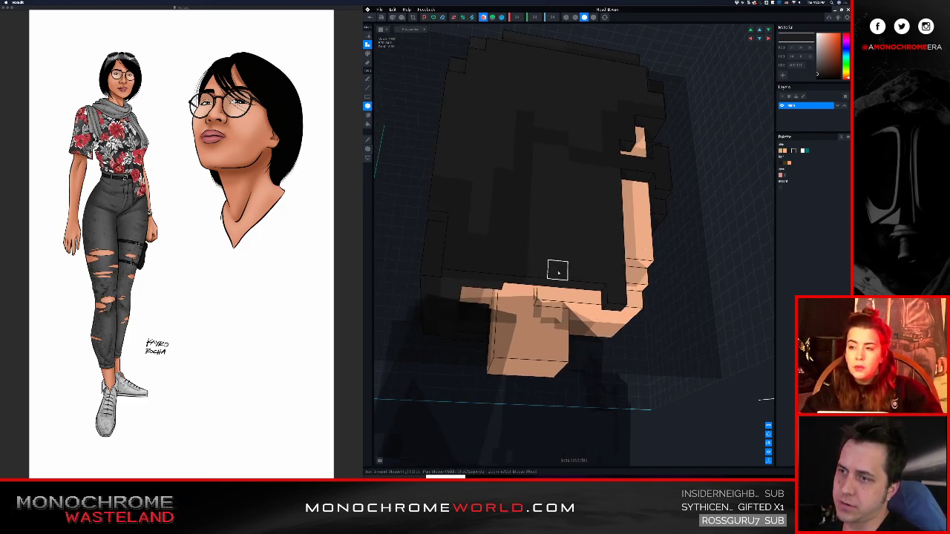
key(e)
click(556, 280)
click(475, 273)
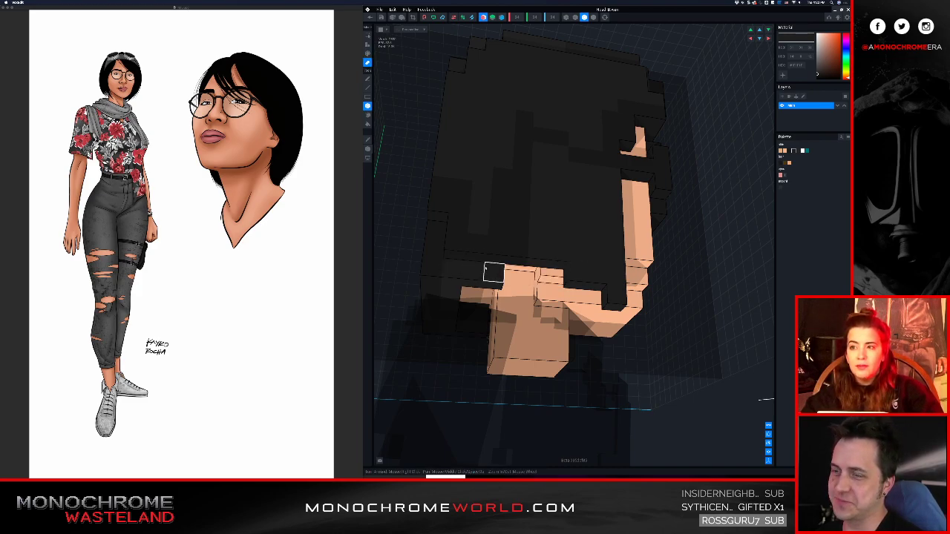
right_drag(486, 268, 492, 271)
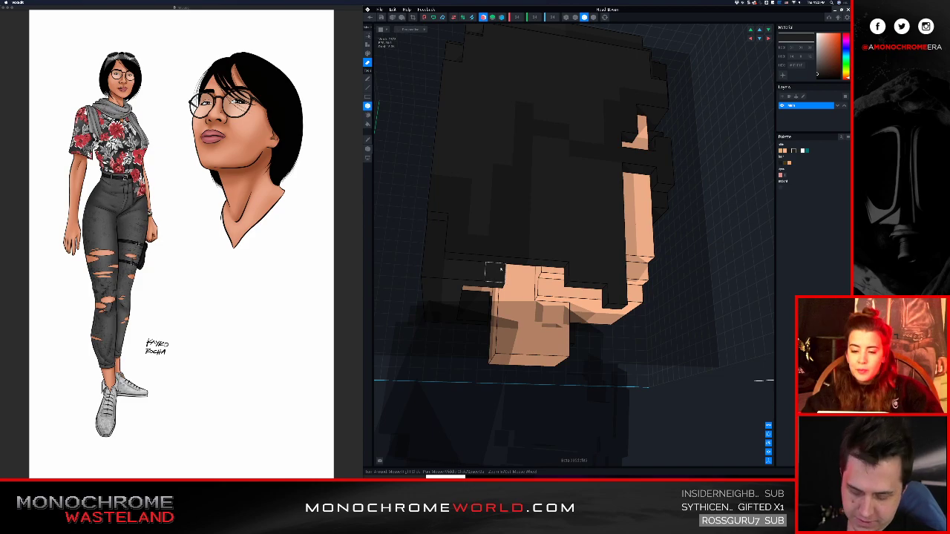
- Attach rows of black hair voxels along the rear lower edge of the side hair and across the nape
right_drag(521, 255, 643, 276)
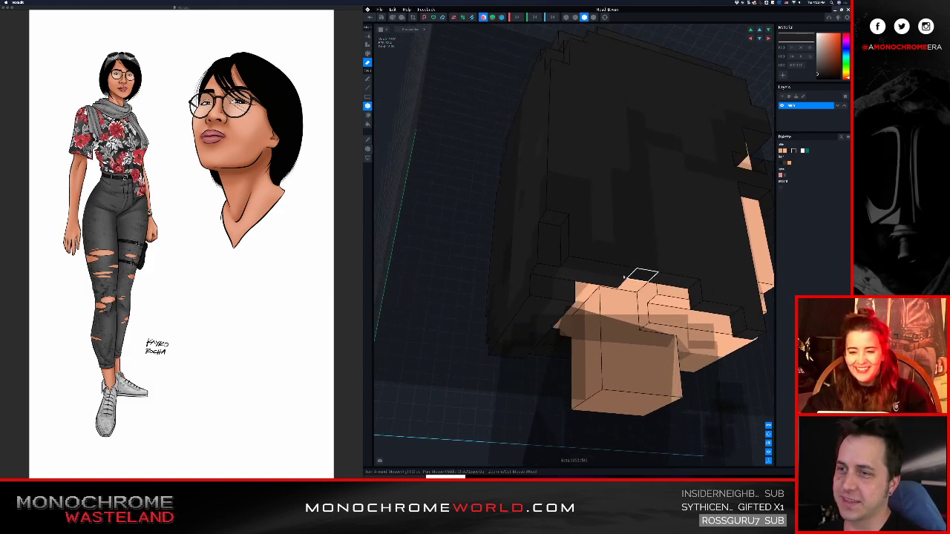
drag(626, 270, 579, 266)
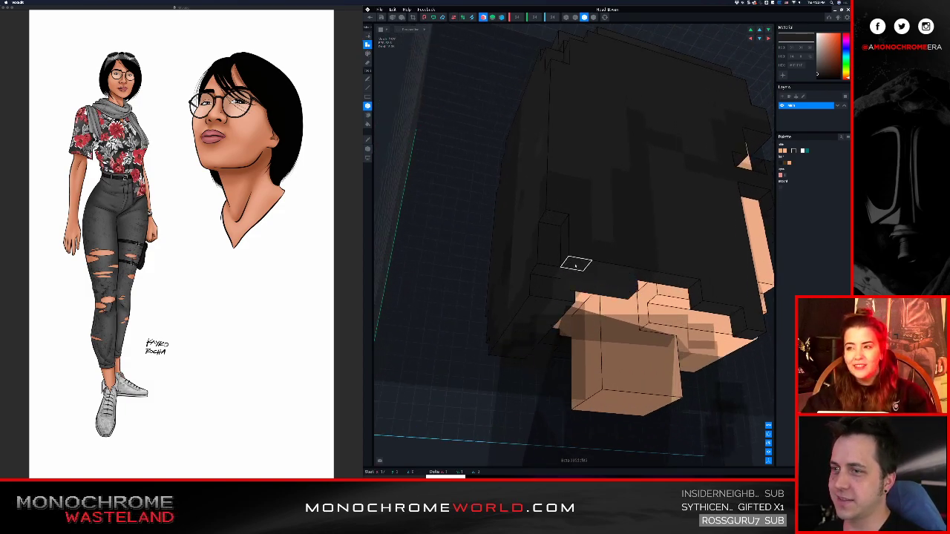
right_drag(658, 257, 579, 280)
scroll(628, 281, down, 2)
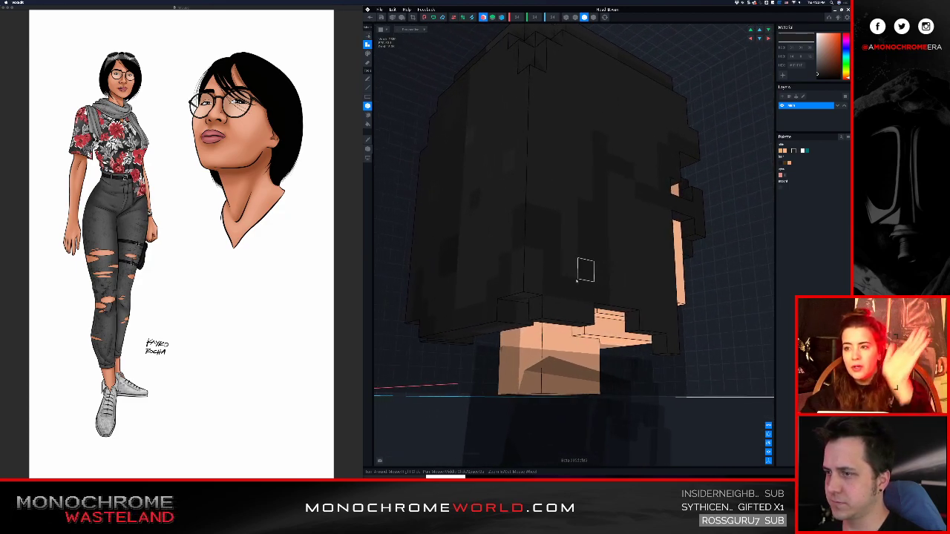
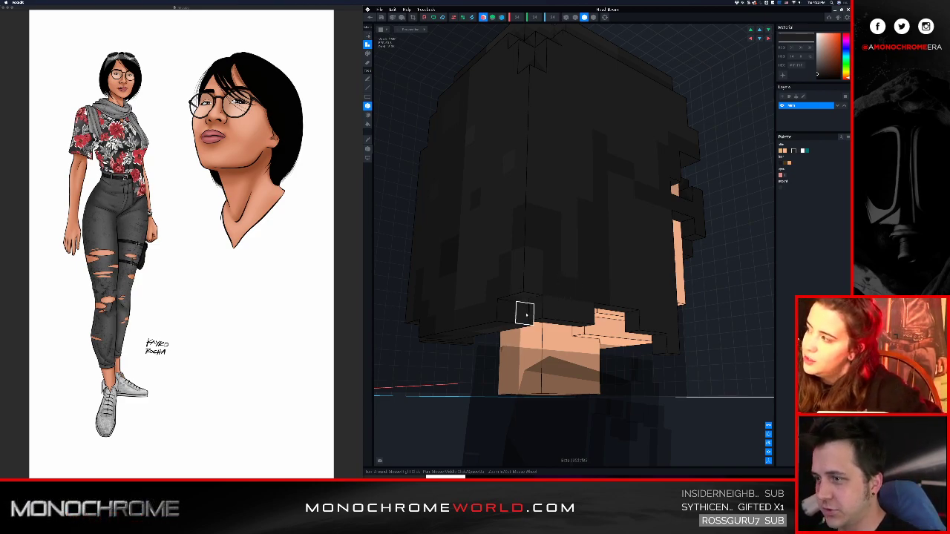
right_drag(518, 325, 540, 352)
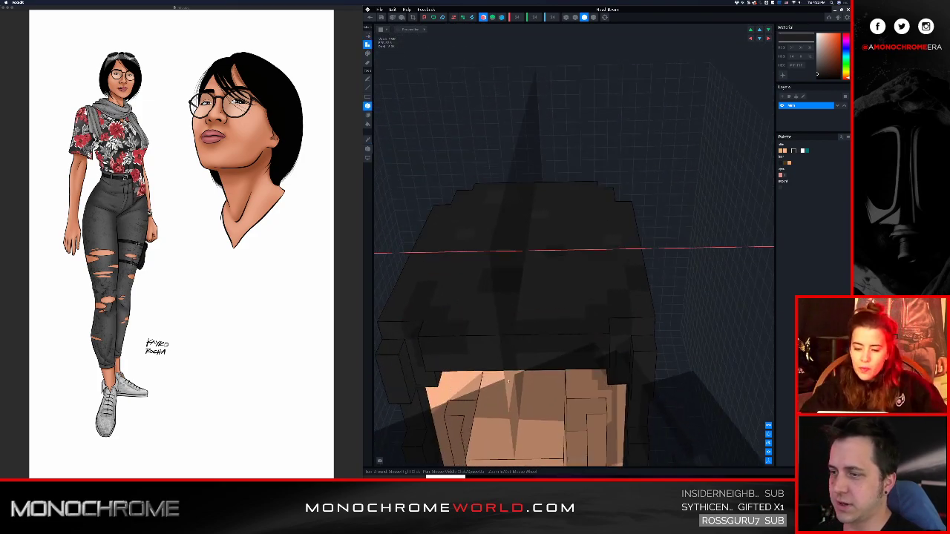
mouse_move(496, 377)
mouse_down()
mouse_move(536, 378)
mouse_move(515, 386)
mouse_up()
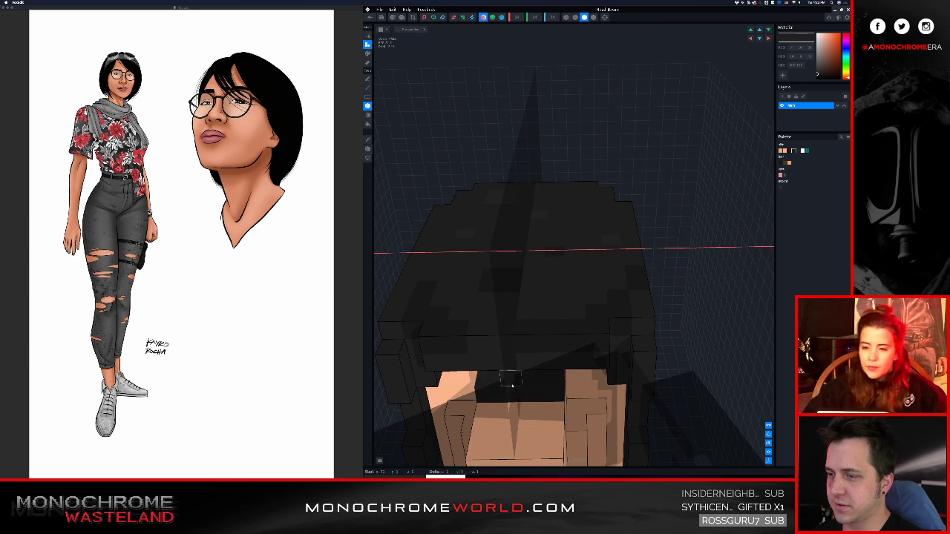
right_drag(509, 381, 512, 359)
- Trim the bottom rows of the back hair into a stepped lower edge above the neck
drag(545, 356, 408, 383)
drag(566, 362, 497, 370)
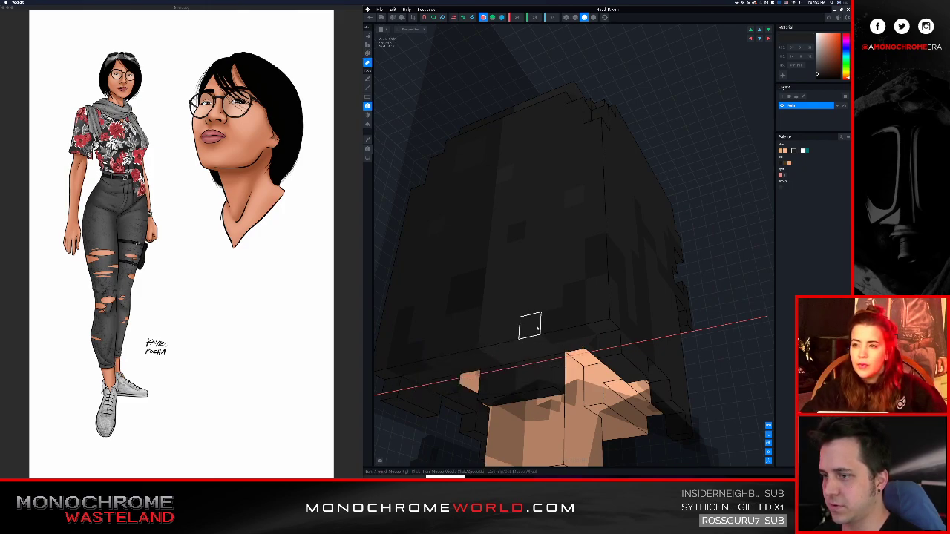
right_drag(535, 332, 550, 322)
drag(597, 321, 483, 333)
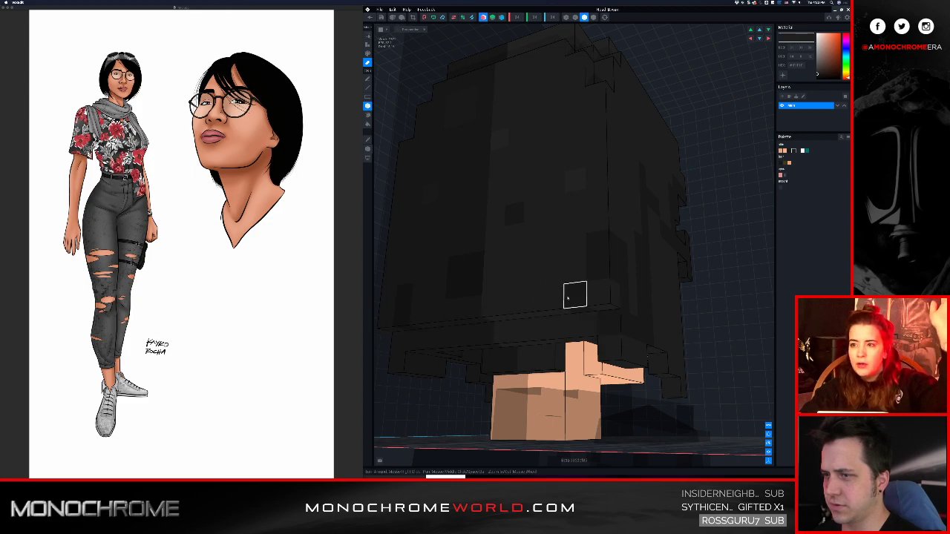
right_drag(568, 297, 583, 292)
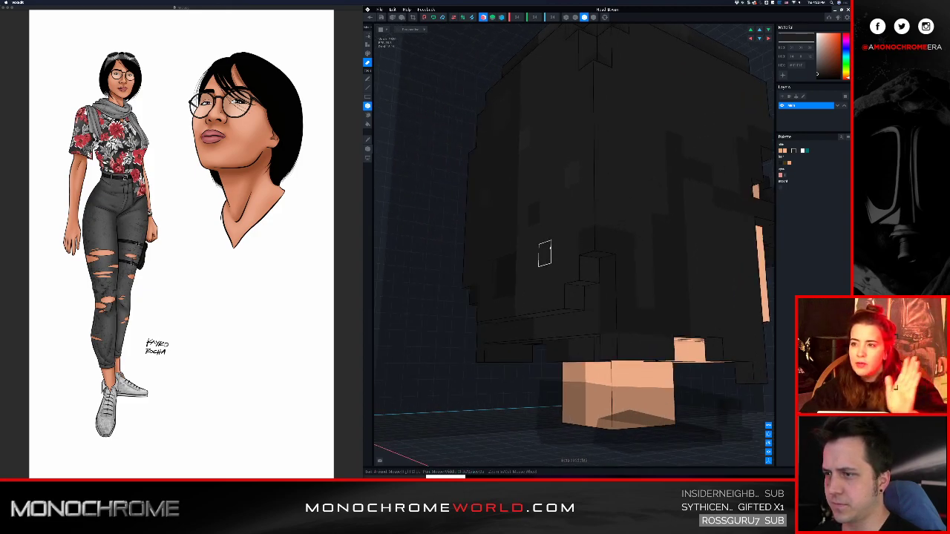
right_drag(553, 256, 579, 258)
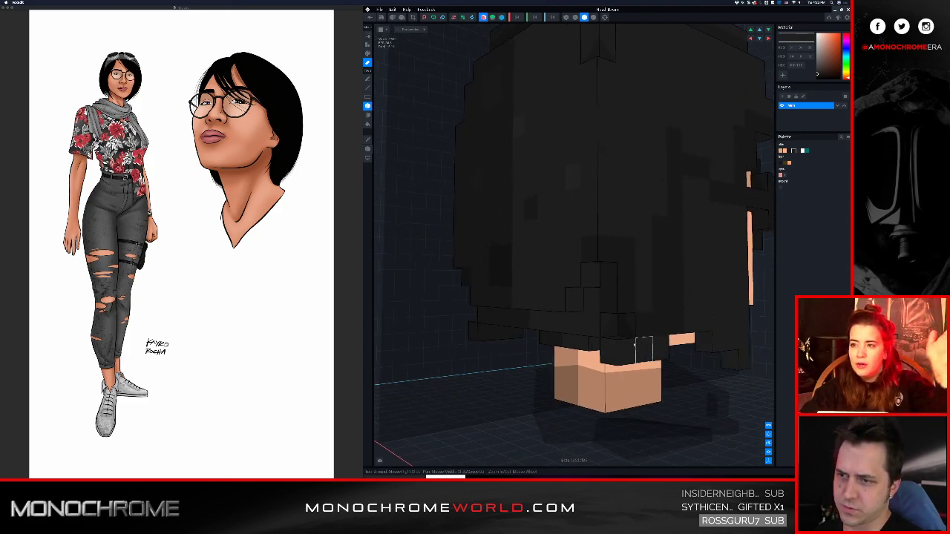
right_drag(658, 346, 581, 237)
middle_drag(581, 238, 595, 231)
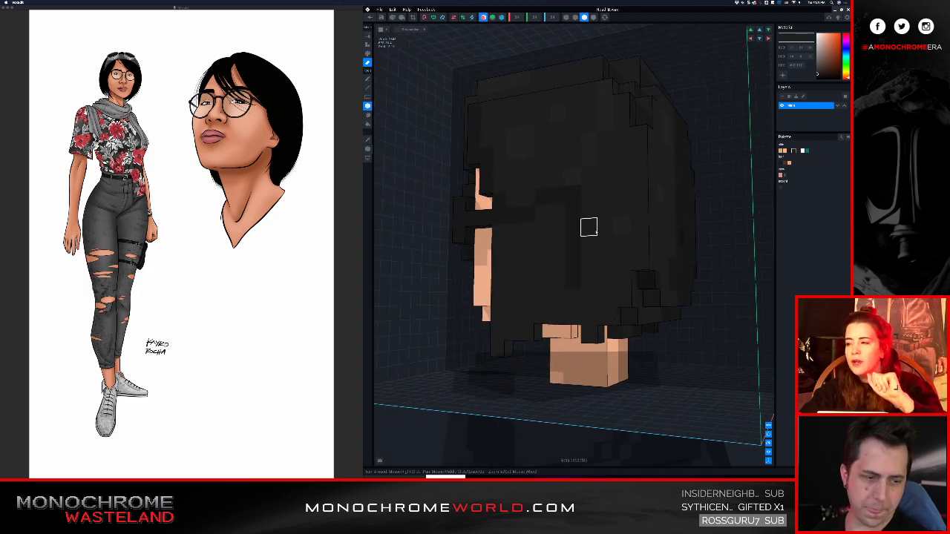
- Examine the hair's lower edge and nape from below, and the face from the front
right_drag(588, 227, 539, 238)
key(f)
right_drag(558, 325, 627, 224)
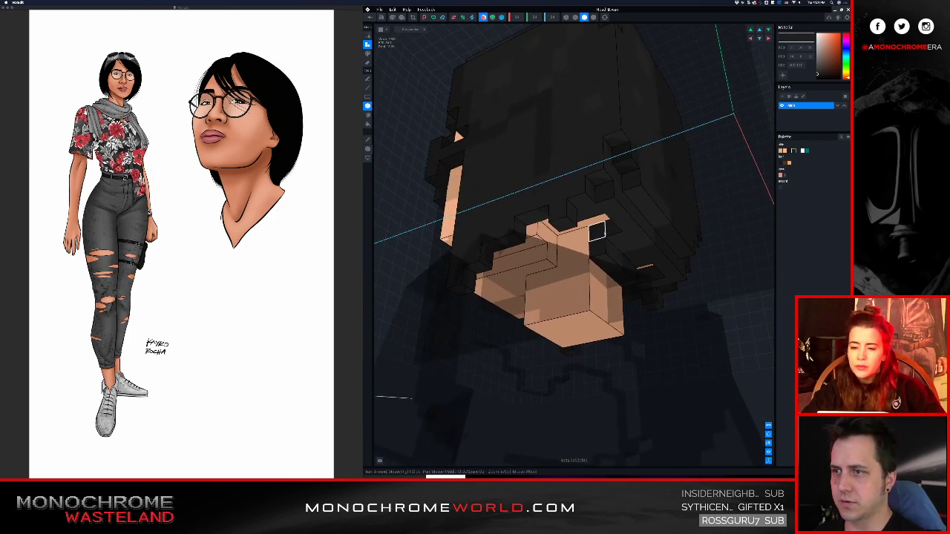
right_drag(594, 223, 581, 194)
scroll(543, 195, down, 2)
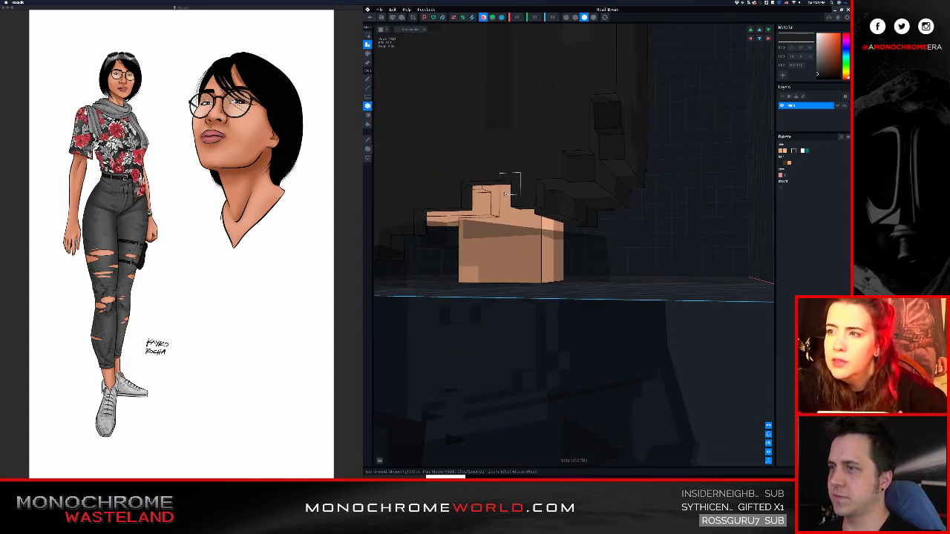
right_drag(496, 184, 553, 165)
scroll(507, 176, down, 4)
scroll(548, 158, up, 2)
scroll(547, 159, up, 2)
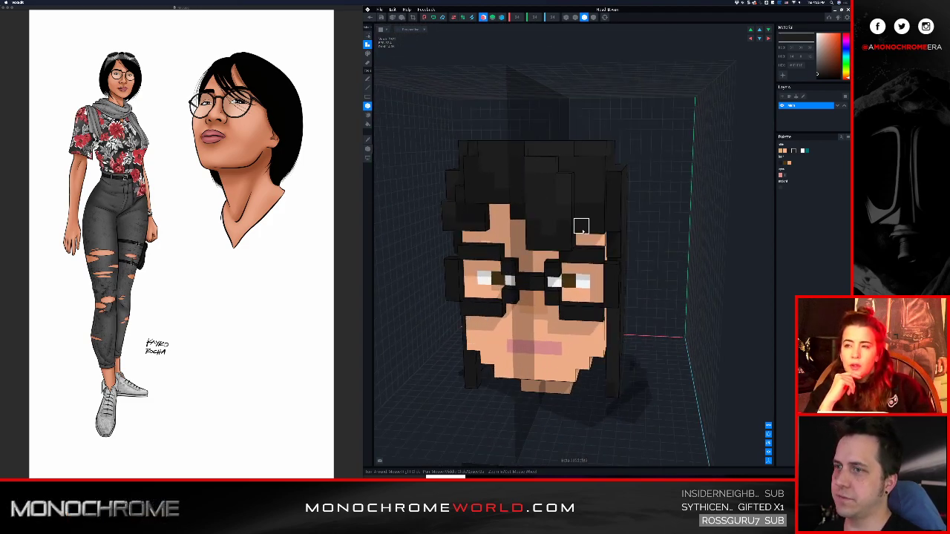
scroll(589, 211, up, 3)
- Turn off mirroring and extend the black fringe across the forehead above one lens of the glasses
right_drag(586, 214, 579, 227)
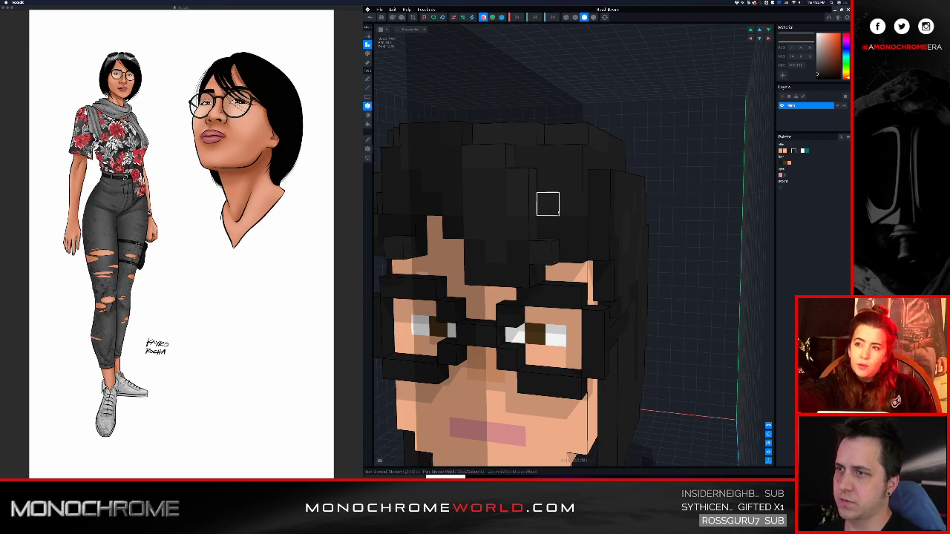
click(499, 16)
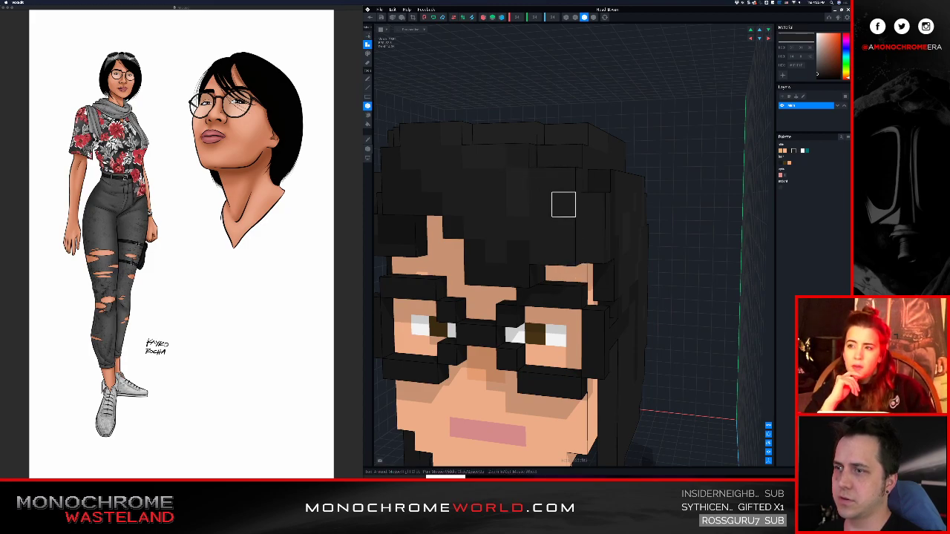
right_drag(563, 204, 580, 256)
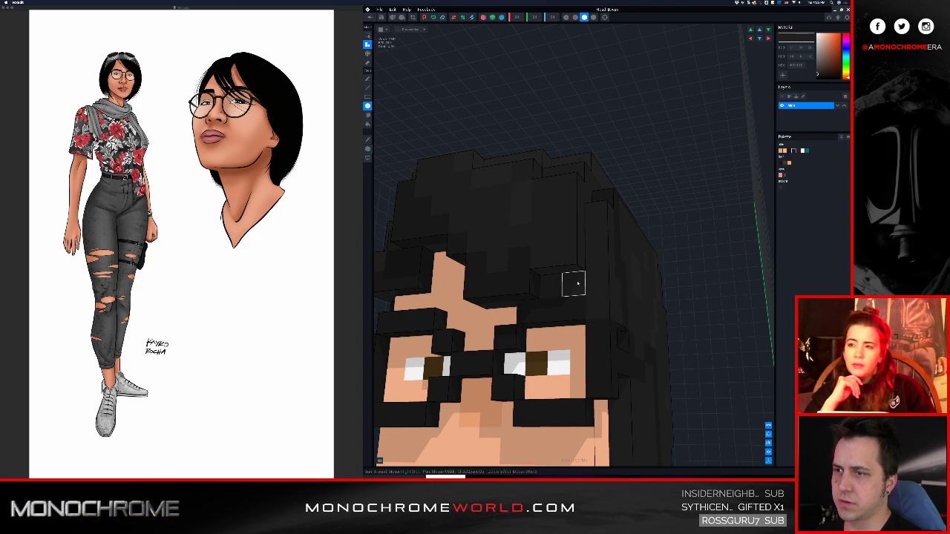
- Sample the glasses frame's colour and lighten that palette colour to dark grey
scroll(570, 280, down, 3)
right_drag(573, 274, 614, 241)
scroll(577, 252, down, 3)
scroll(586, 235, down, 2)
scroll(581, 232, up, 3)
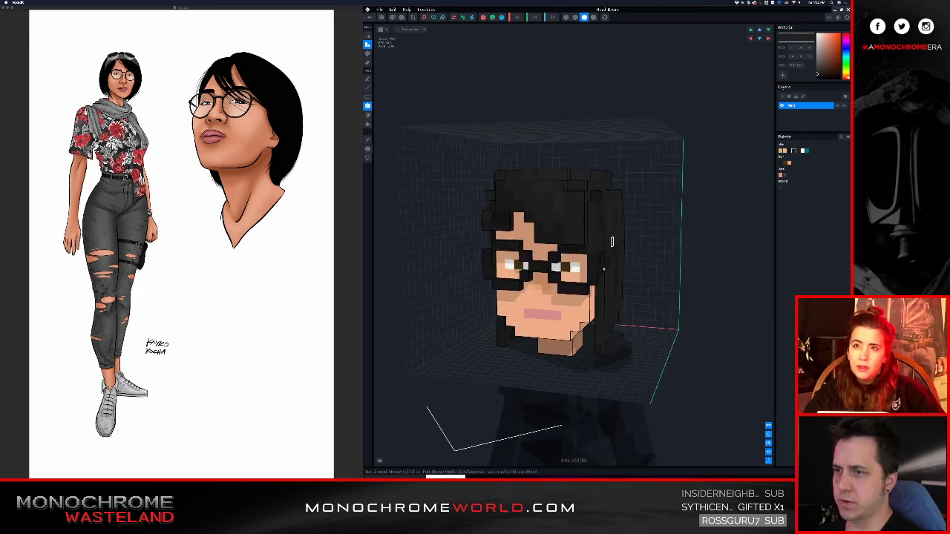
alt+click(597, 272)
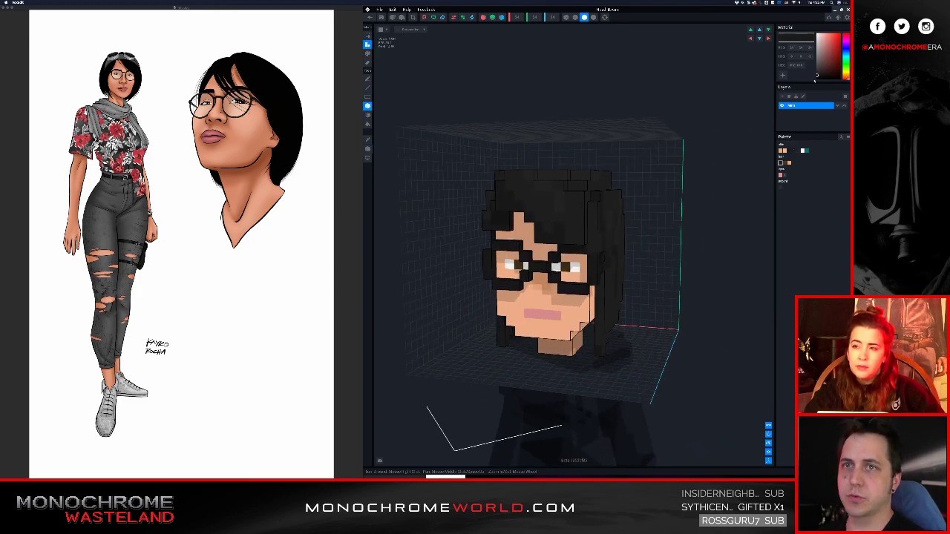
drag(818, 76, 812, 71)
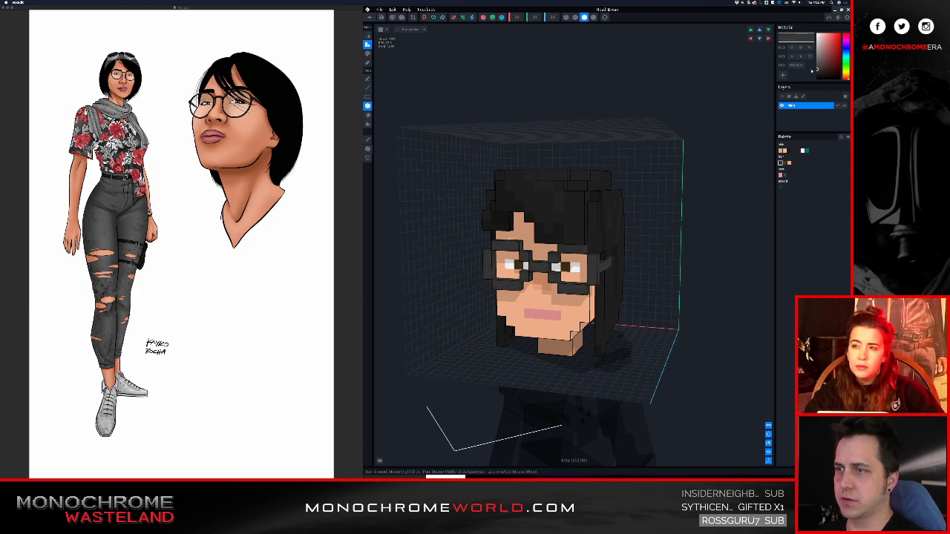
- Sample the near-black hair colour and attach fringe voxels overlapping the upper rim of one lens
scroll(629, 209, up, 3)
middle_drag(590, 228, 571, 193)
right_drag(571, 193, 590, 169)
scroll(569, 173, up, 4)
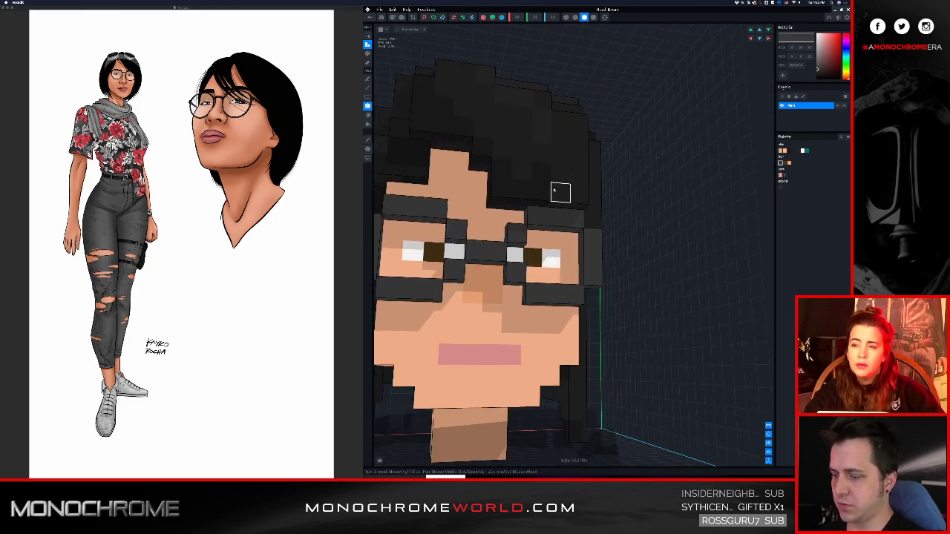
click(544, 189)
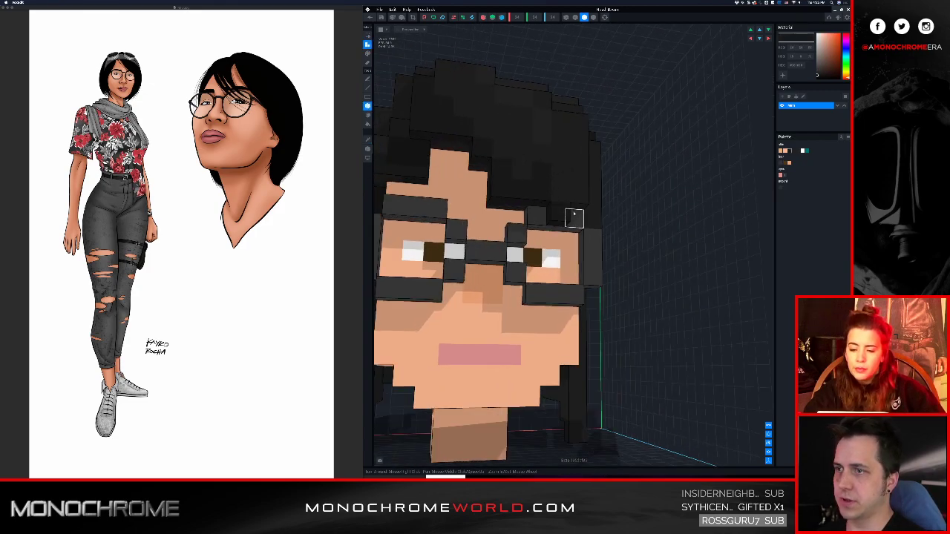
scroll(573, 218, down, 4)
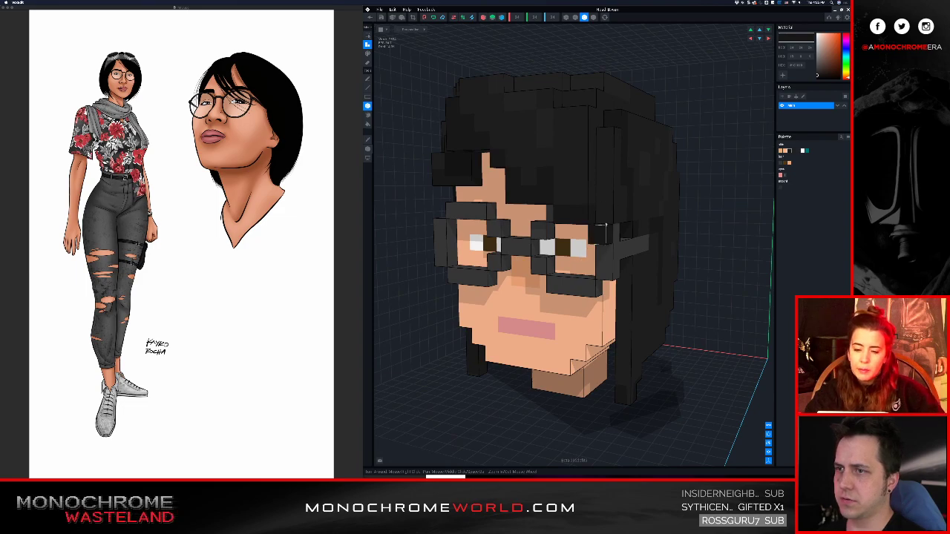
- Examine the head's fringe, glasses and jawline from the front, the side and below
scroll(589, 156, down, 2)
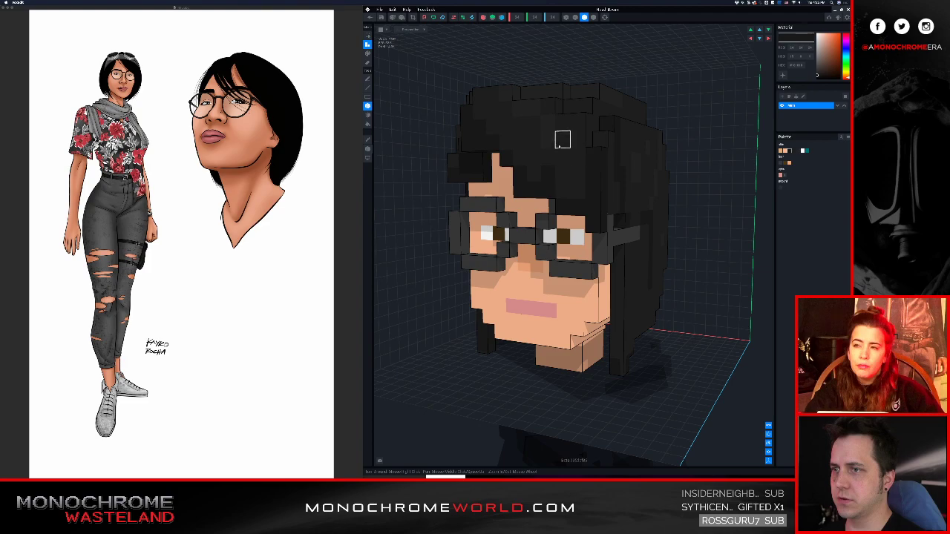
scroll(558, 145, down, 4)
right_drag(555, 138, 566, 139)
right_drag(562, 137, 547, 147)
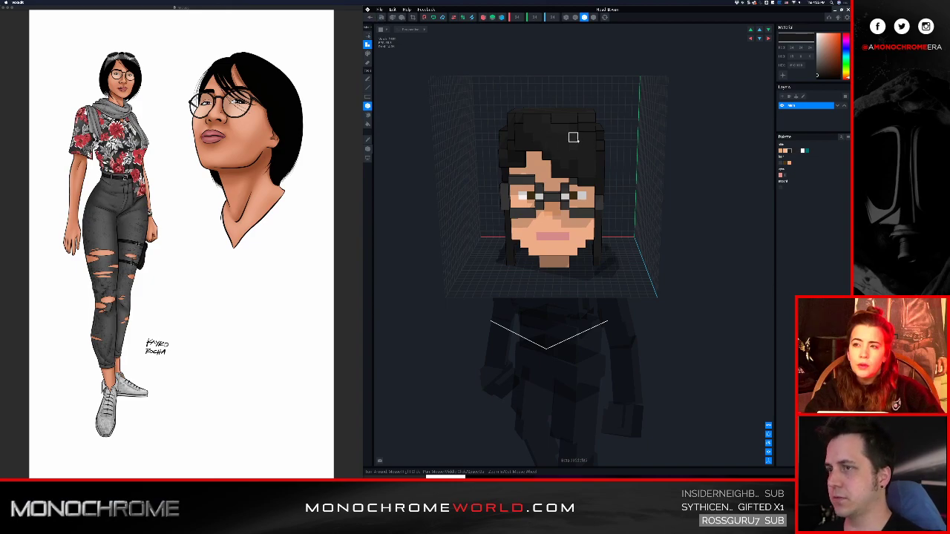
scroll(582, 154, up, 4)
right_drag(583, 179, 572, 287)
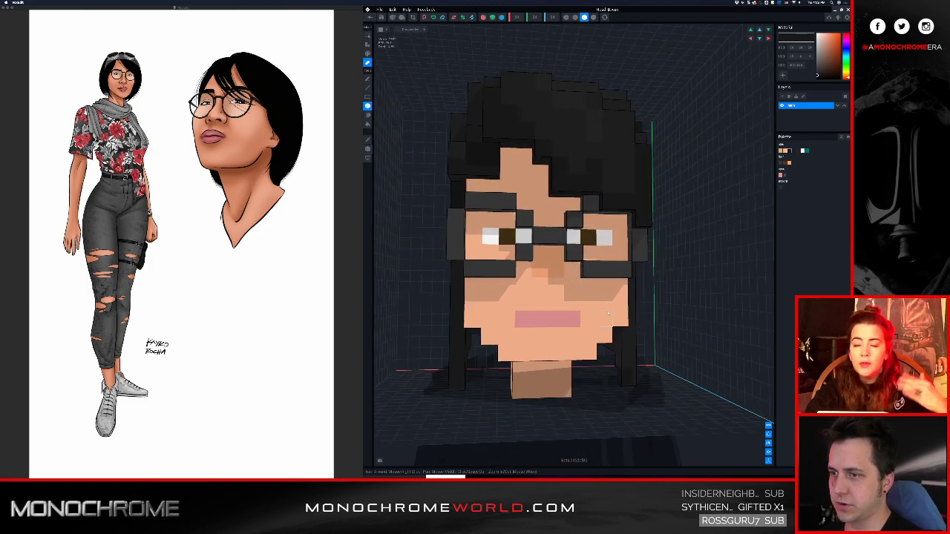
right_drag(608, 314, 623, 319)
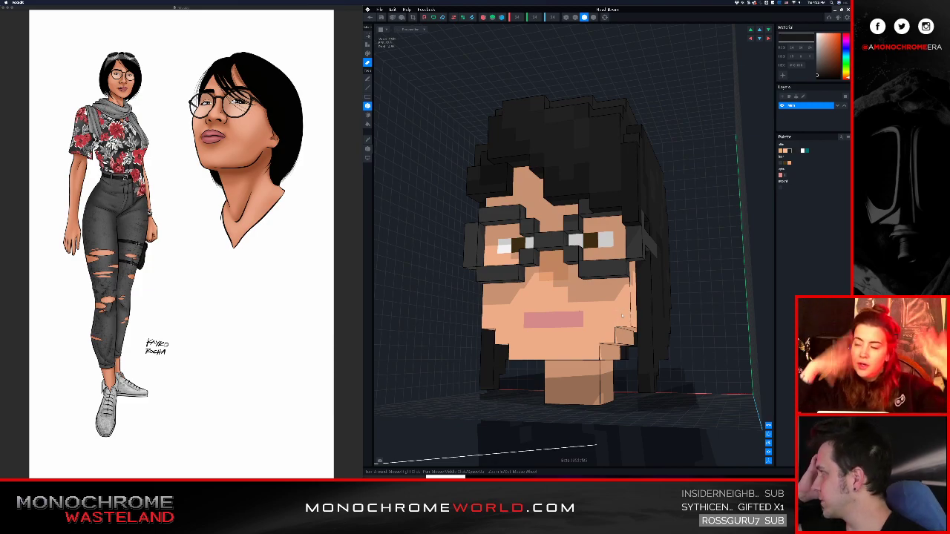
mouse_move(612, 335)
right_down()
mouse_move(609, 323)
mouse_move(624, 325)
mouse_move(610, 322)
right_up()
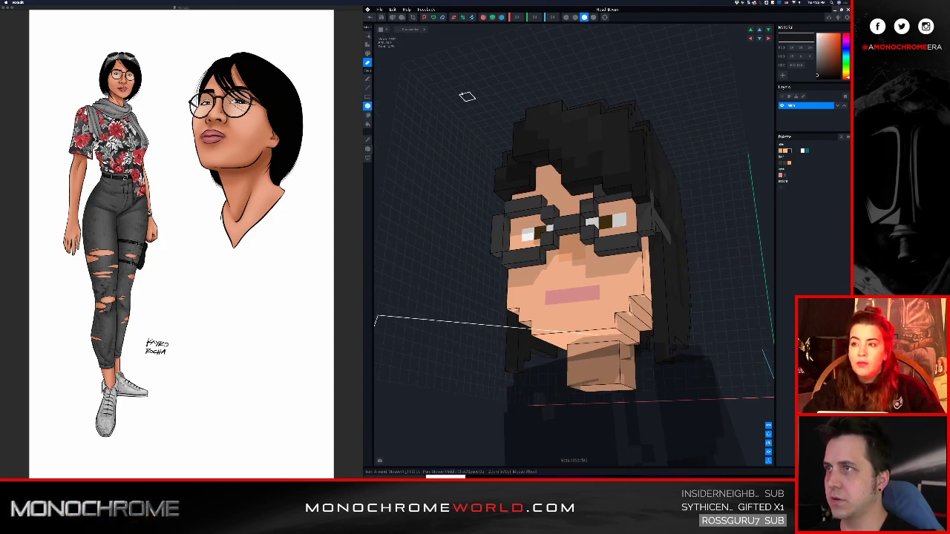
- Turn on mirroring and erase voxels along both sides of the jaw to taper it towards the chin
click(483, 16)
drag(593, 322, 650, 330)
mouse_move(636, 292)
right_down()
mouse_move(662, 313)
mouse_move(632, 282)
right_up()
click(636, 288)
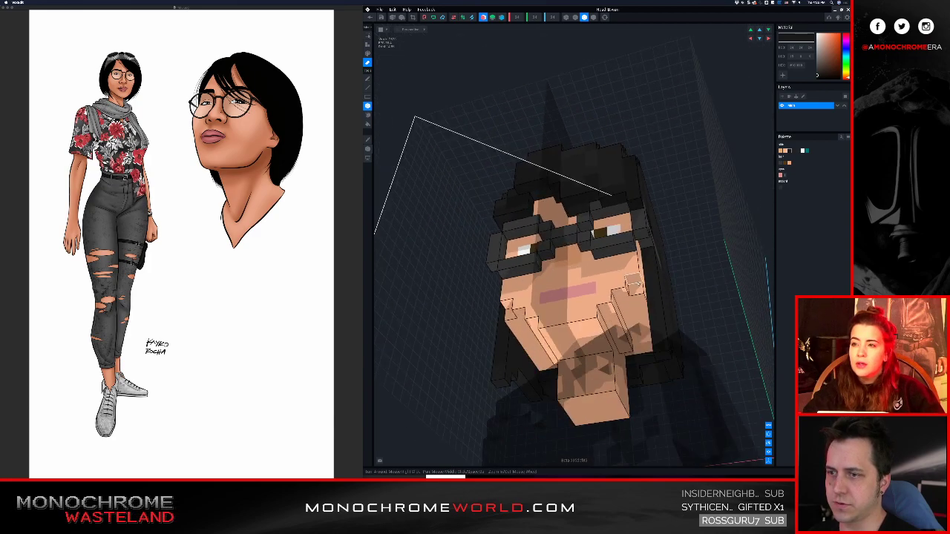
drag(633, 288, 653, 348)
right_drag(653, 348, 680, 374)
- Check the tapered face from the front, then close the head model and save its changes
scroll(631, 317, down, 3)
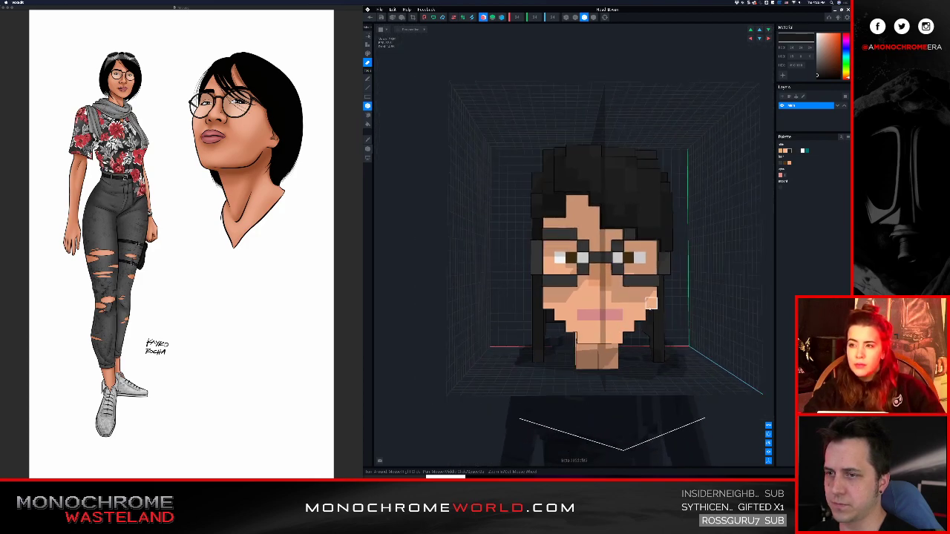
right_drag(605, 327, 625, 303)
scroll(623, 315, down, 3)
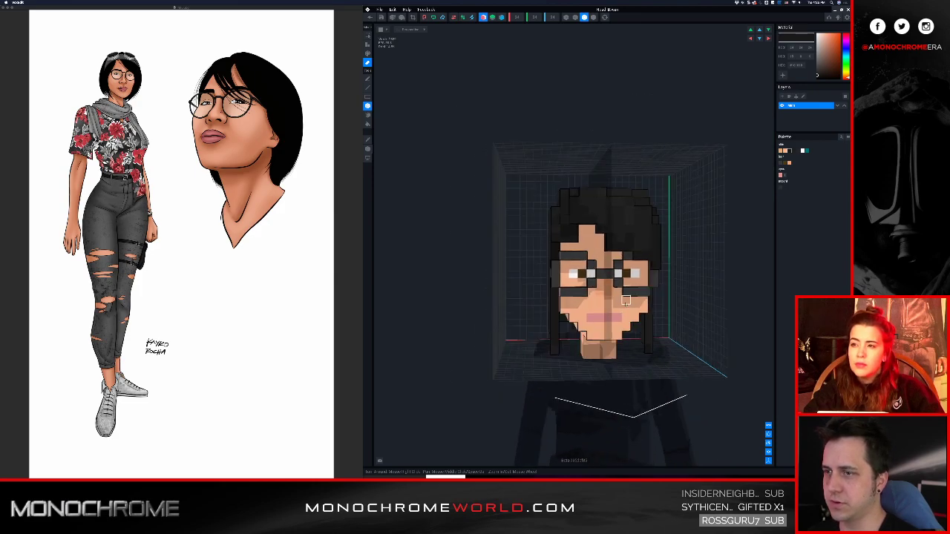
scroll(560, 213, up, 5)
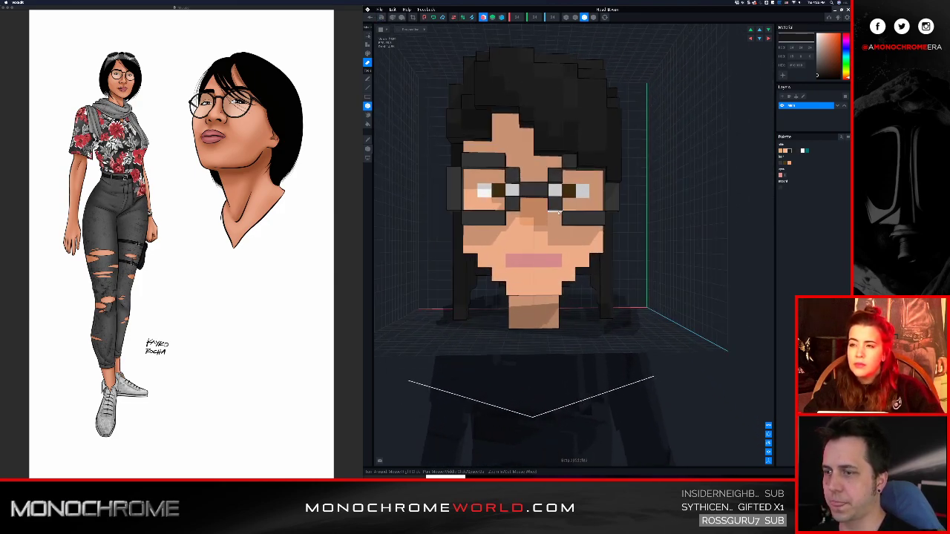
click(375, 25)
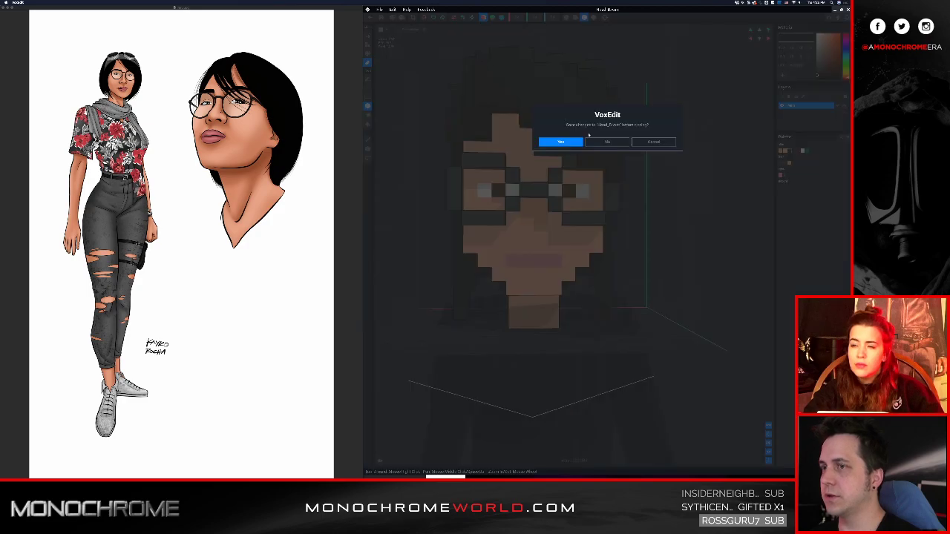
click(570, 142)
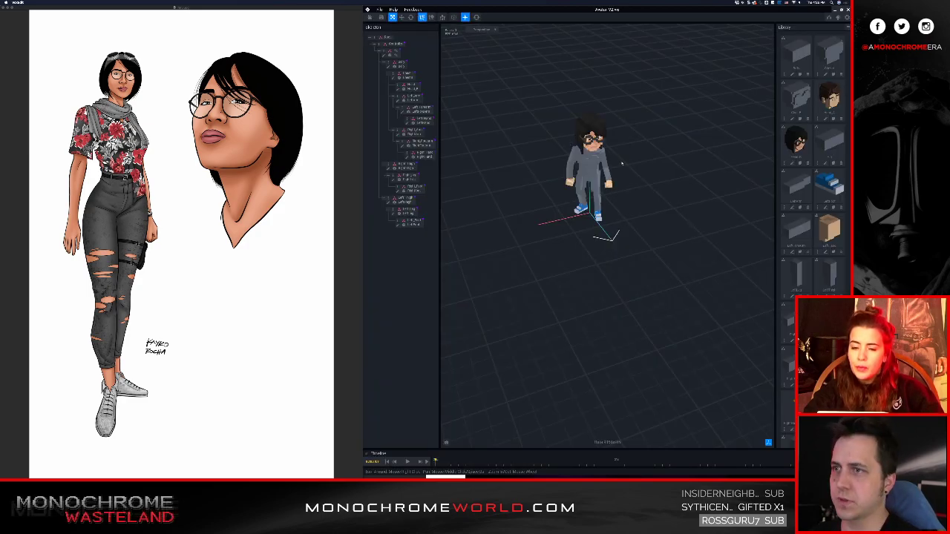
- Inspect the whole avatar from the front and open its chest model for editing
right_drag(653, 282, 619, 233)
scroll(620, 230, up, 4)
click(616, 232)
scroll(624, 219, down, 3)
click(612, 269)
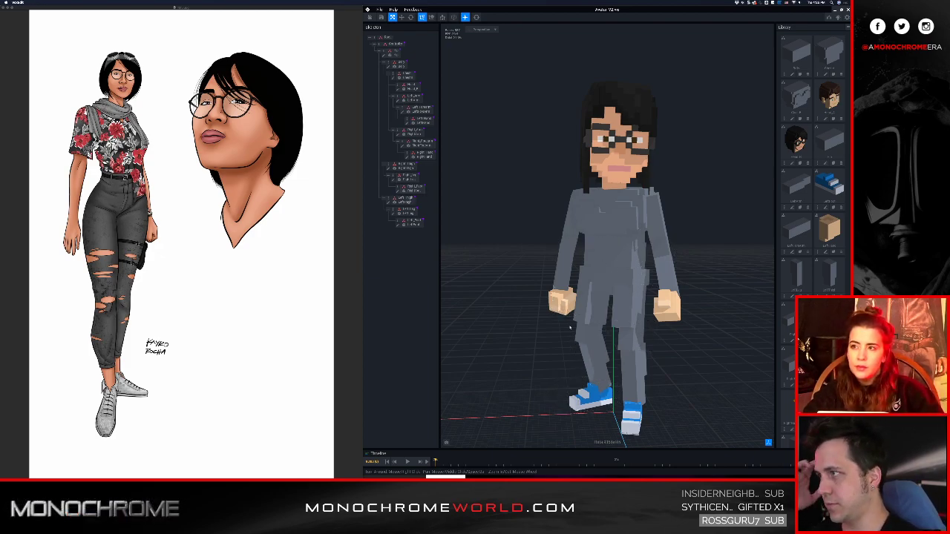
double_click(392, 78)
- Sample the chest's shirt colour and change that palette colour to dark grey
mouse_move(550, 199)
right_down()
mouse_move(577, 201)
mouse_move(566, 197)
right_up()
alt+click(610, 206)
drag(820, 56, 799, 73)
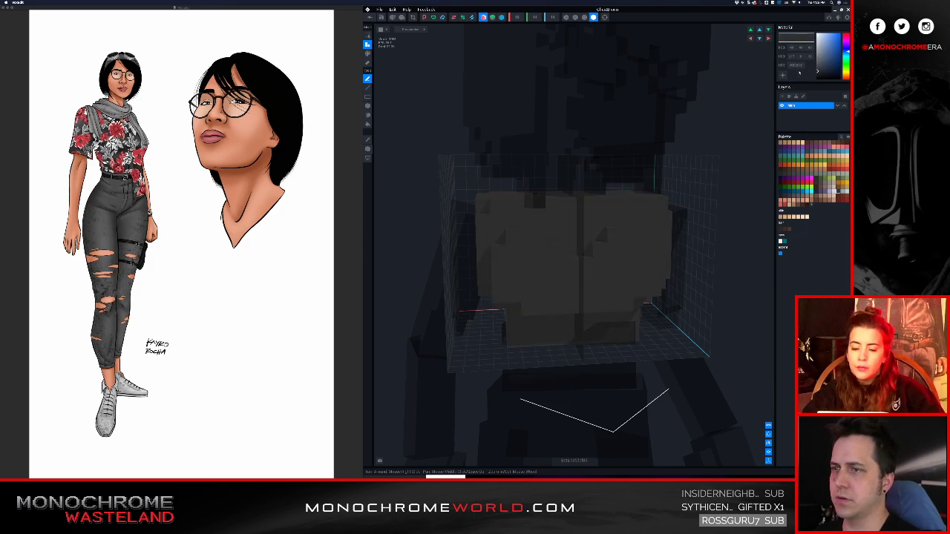
- Clear the full set of default palette colours and set a light grey for the scarf
scroll(657, 204, up, 5)
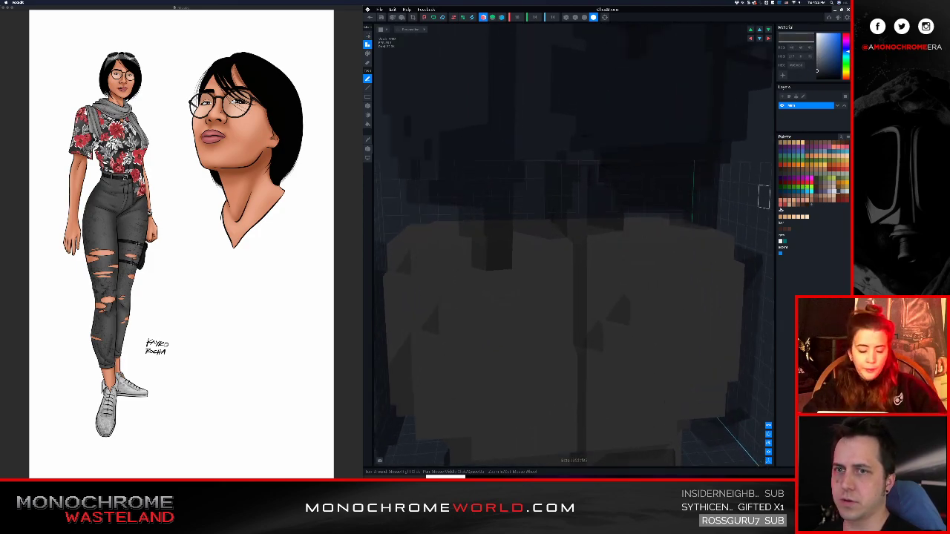
click(847, 137)
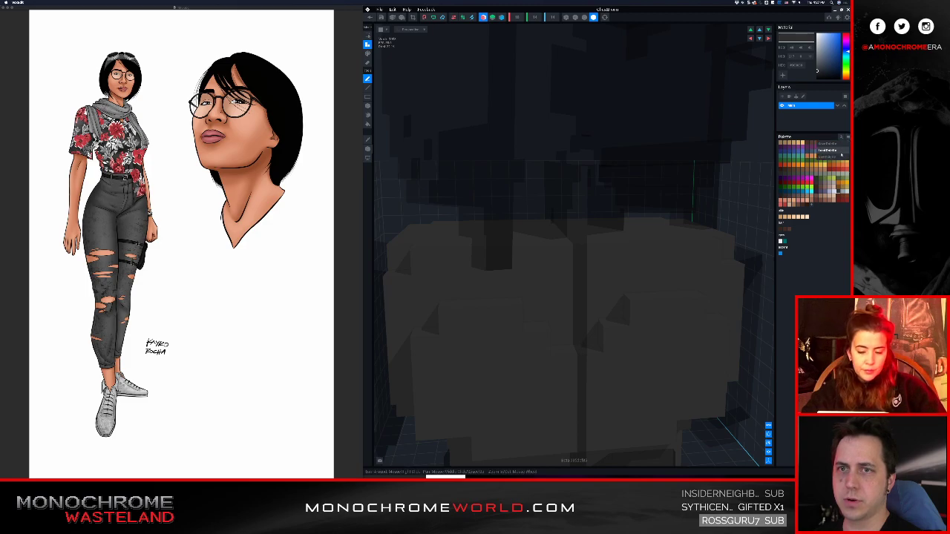
click(841, 153)
click(814, 50)
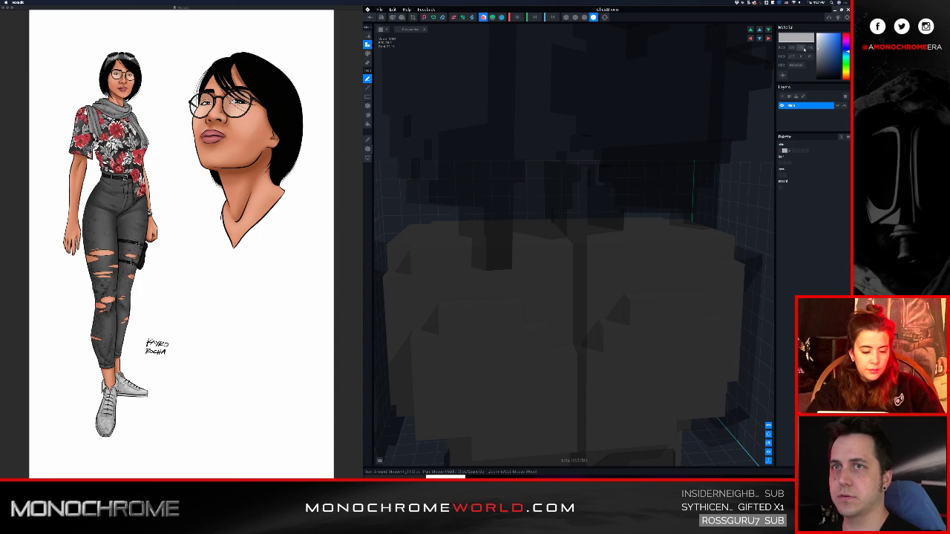
- Attach light grey scarf voxels around the neck on the chest's upper face and show the voxel edges
right_drag(567, 257, 565, 247)
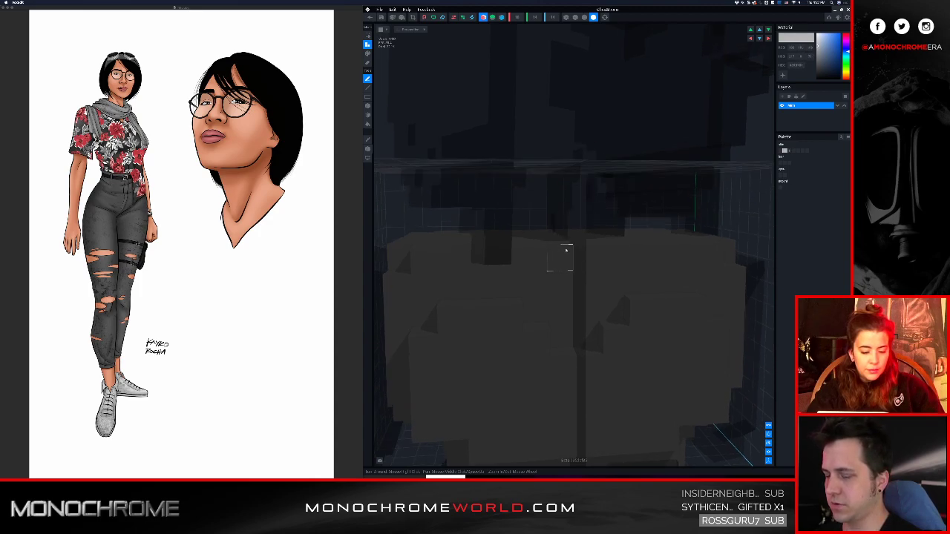
right_drag(488, 200, 533, 228)
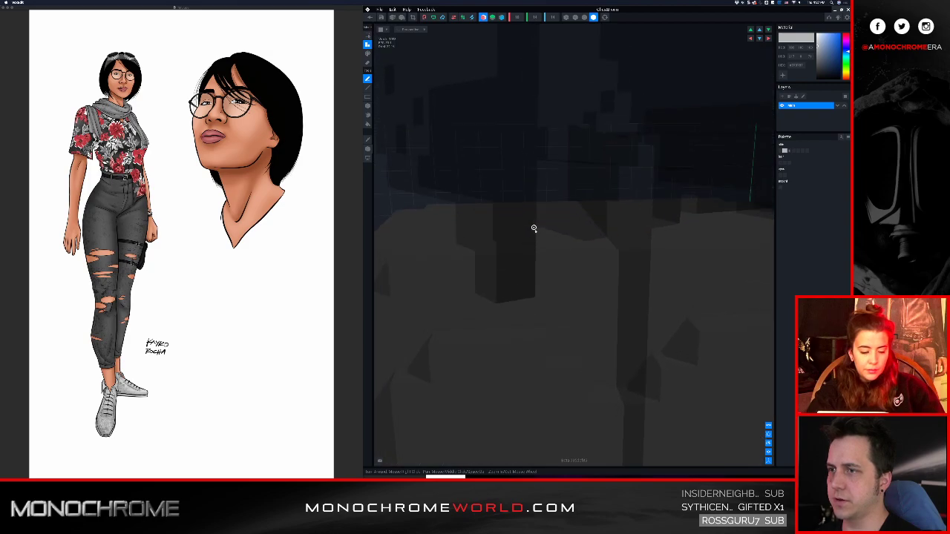
drag(542, 204, 417, 222)
right_drag(417, 222, 526, 230)
click(584, 17)
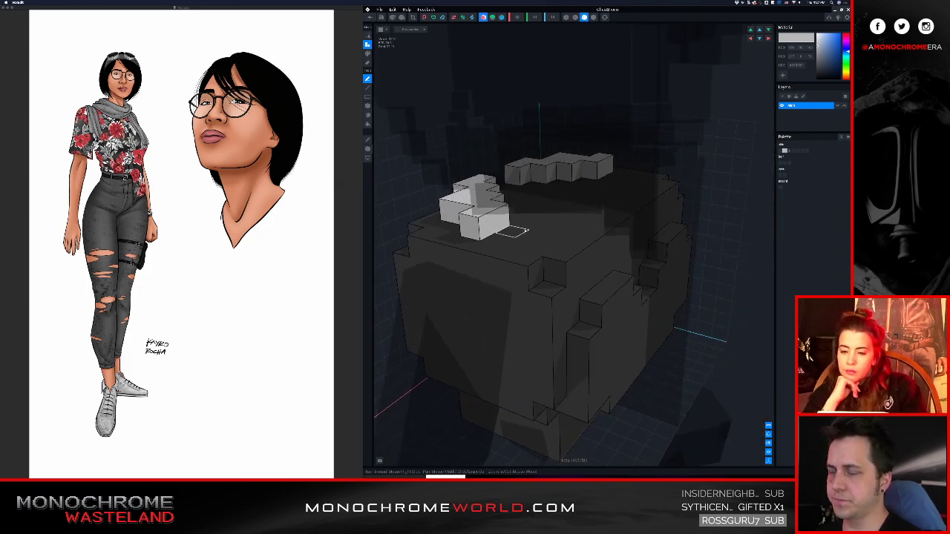
drag(525, 223, 548, 234)
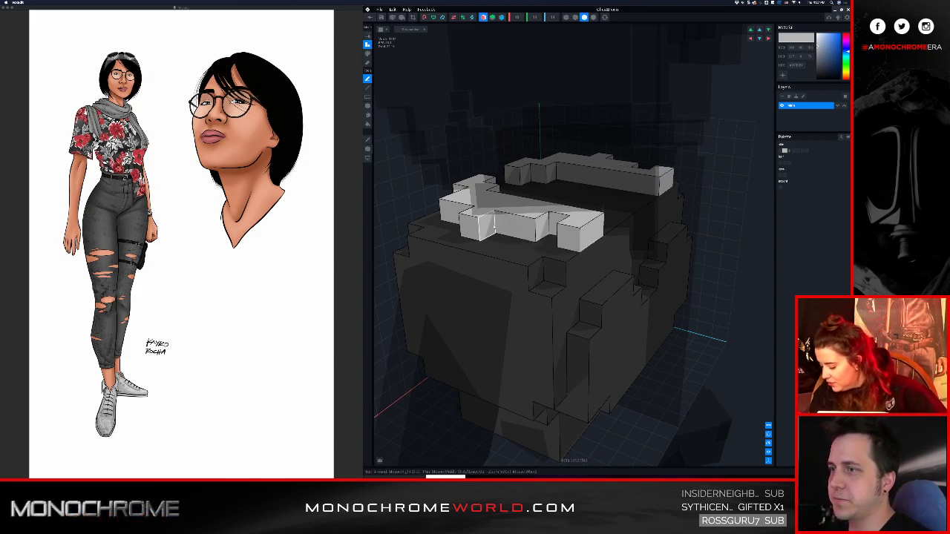
- Close the scarf ring behind the neck and attach a protruding row along the chest's upper back edge
right_drag(553, 236, 546, 265)
click(505, 220)
drag(615, 264, 613, 265)
click(547, 269)
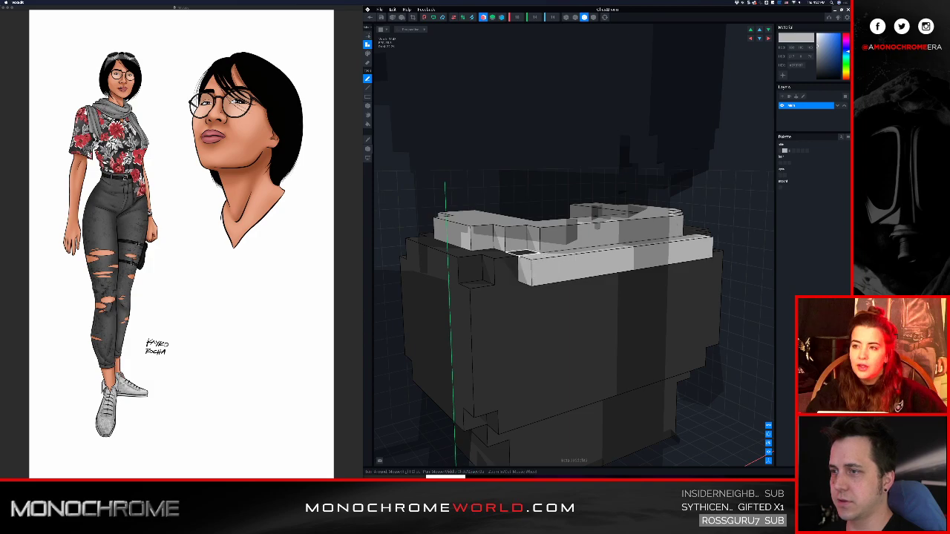
click(533, 239)
click(500, 240)
click(503, 265)
click(495, 244)
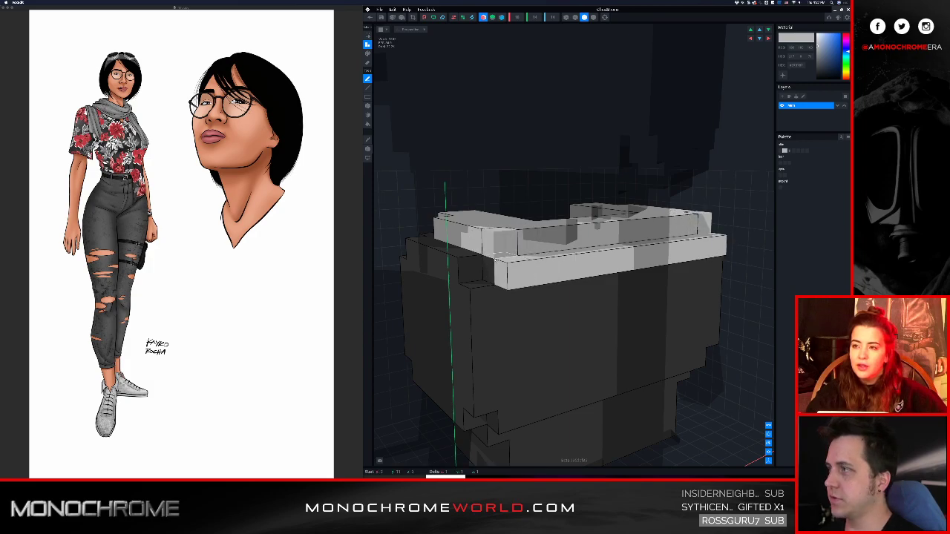
mouse_move(493, 268)
right_down()
mouse_move(454, 266)
mouse_move(497, 279)
right_up()
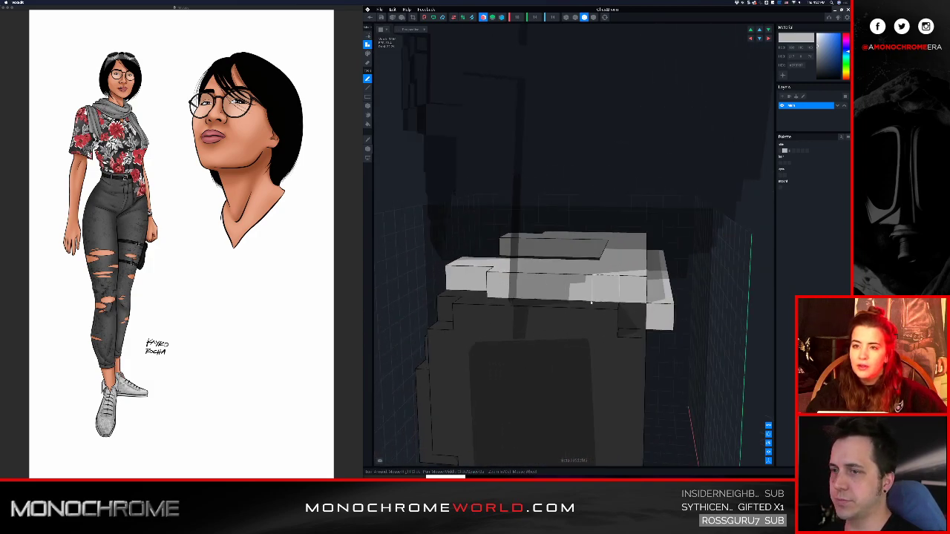
drag(597, 303, 548, 301)
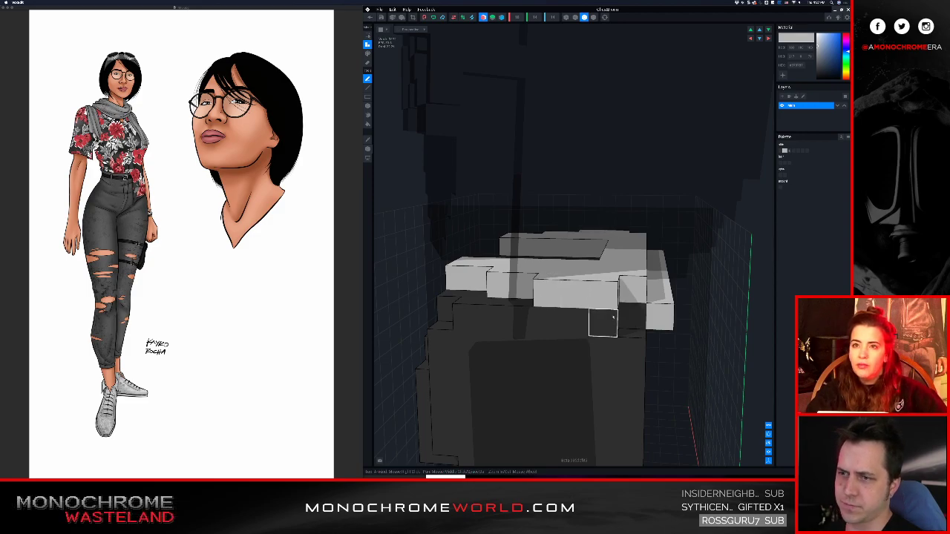
click(627, 318)
right_drag(582, 315, 600, 319)
drag(599, 319, 536, 323)
key(ctrl+z)
key(ctrl+z)
key(ctrl+z)
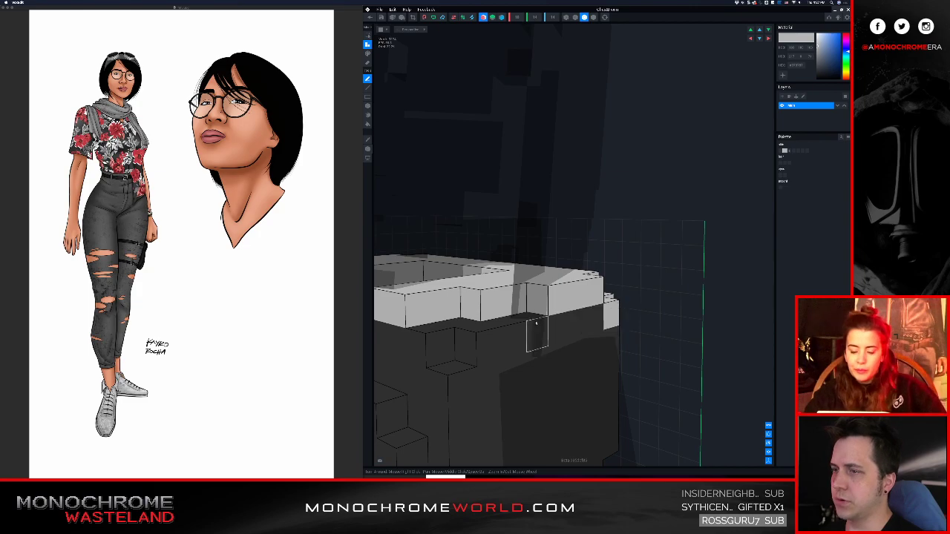
- Erase the uneven scarf voxels along the shoulder side of the neck ring
key(e)
drag(502, 301, 575, 286)
scroll(495, 333, down, 3)
mouse_move(496, 333)
right_down()
mouse_move(549, 307)
mouse_move(524, 293)
mouse_move(529, 279)
right_up()
- Attach a light grey scarf row across the front of the neck and add stepped voxels at both front corners
key(a)
scroll(523, 293, up, 3)
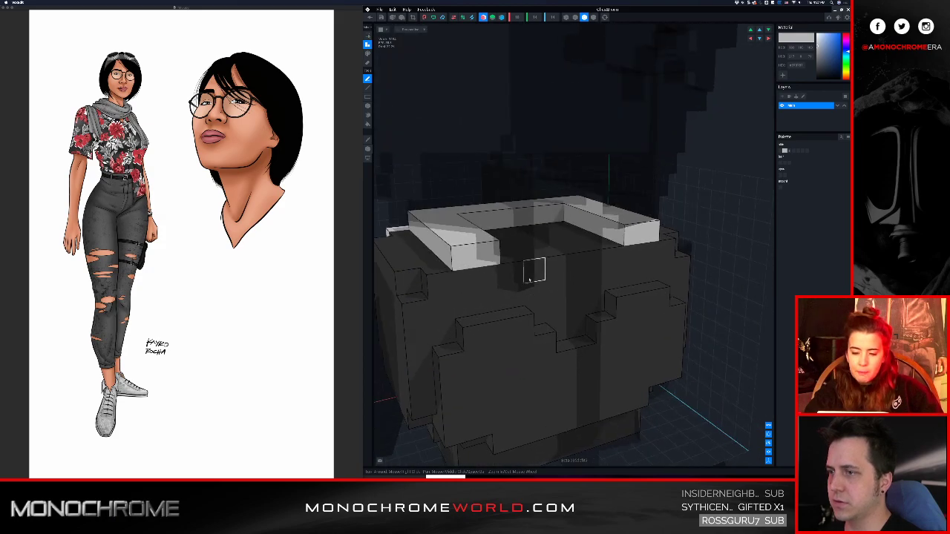
drag(503, 268, 578, 264)
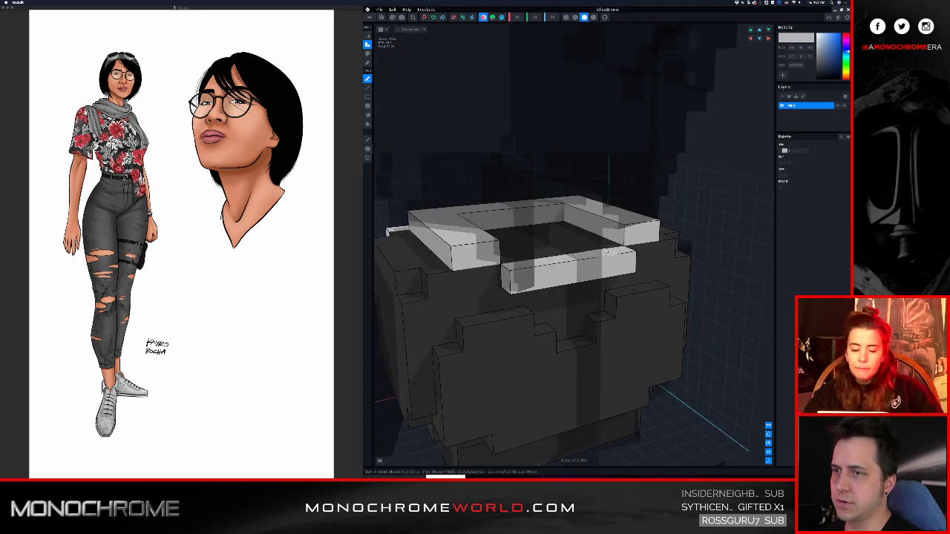
click(637, 235)
click(651, 254)
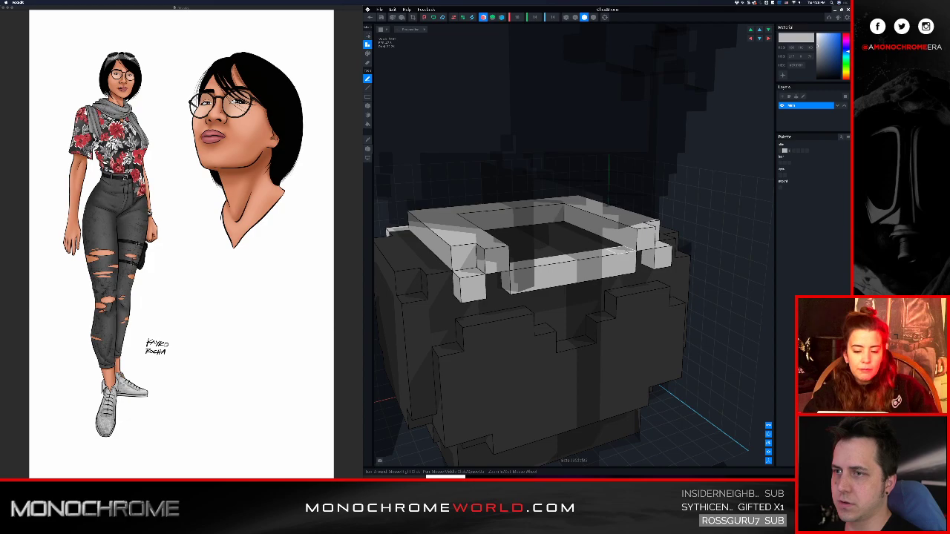
click(626, 252)
click(599, 254)
- Fill the gaps in the scarf's front and extend it downwards into a thicker band across the upper chest
mouse_move(584, 250)
right_down()
mouse_move(596, 255)
mouse_move(593, 244)
mouse_move(591, 260)
right_up()
click(587, 228)
click(505, 279)
right_drag(522, 270, 537, 287)
drag(541, 293, 568, 296)
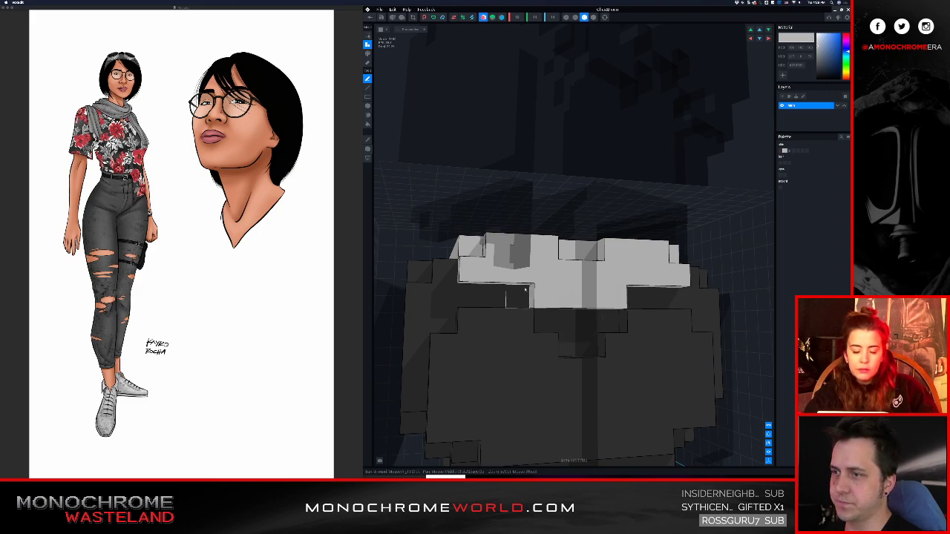
- Undo the mirrored voxels hanging below the scarf band and turn off mirroring
right_drag(525, 289, 587, 272)
drag(588, 272, 591, 321)
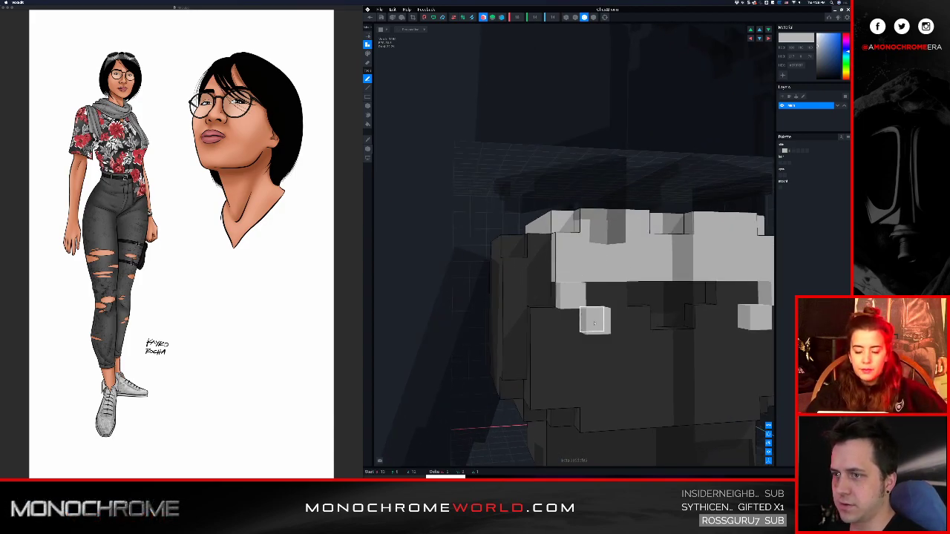
key(super+z)
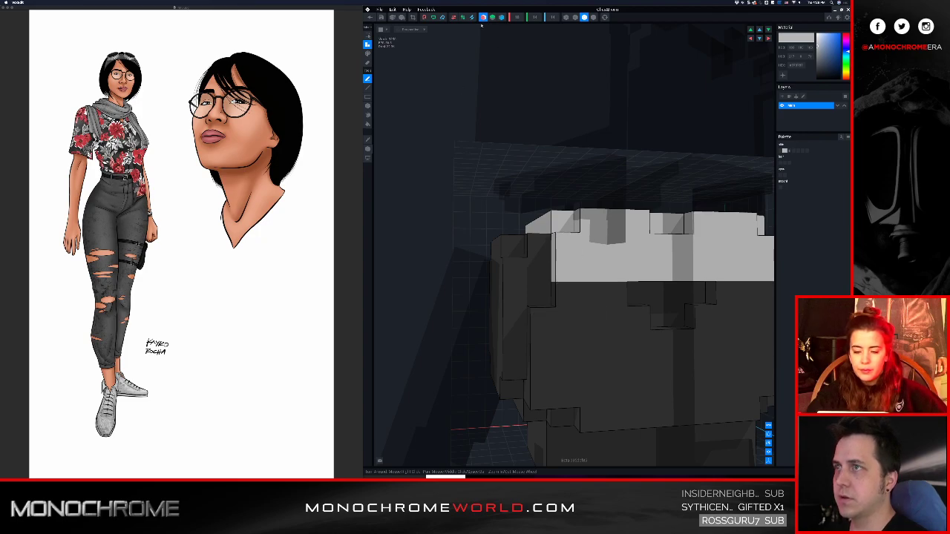
click(483, 18)
- Attach a stepped scarf tail hanging from the front band on one side of the chest only
middle_drag(610, 126, 556, 79)
scroll(553, 85, down, 2)
mouse_move(538, 227)
mouse_down()
mouse_move(541, 272)
mouse_move(518, 248)
mouse_up()
click(514, 225)
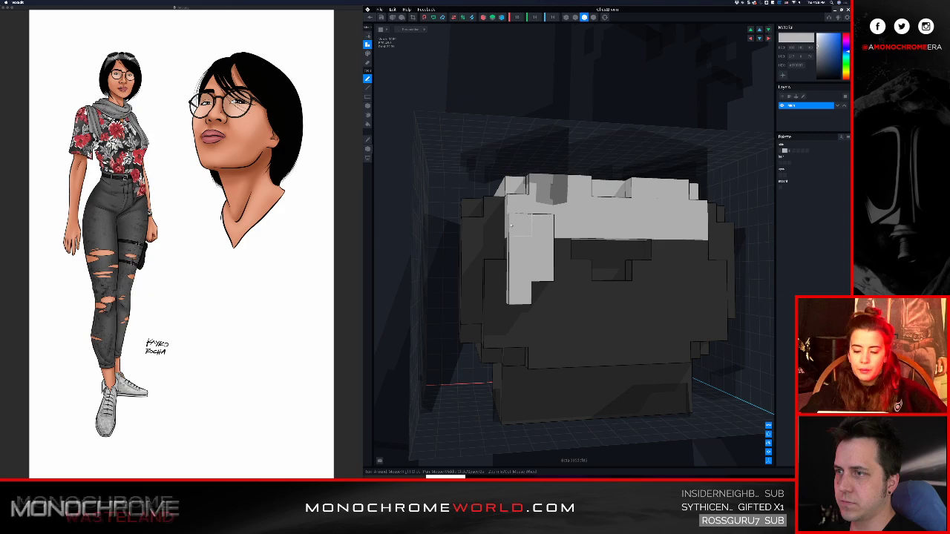
- Widen the scarf tail towards the shoulder and lengthen its lower end with extra voxels
drag(498, 209, 499, 251)
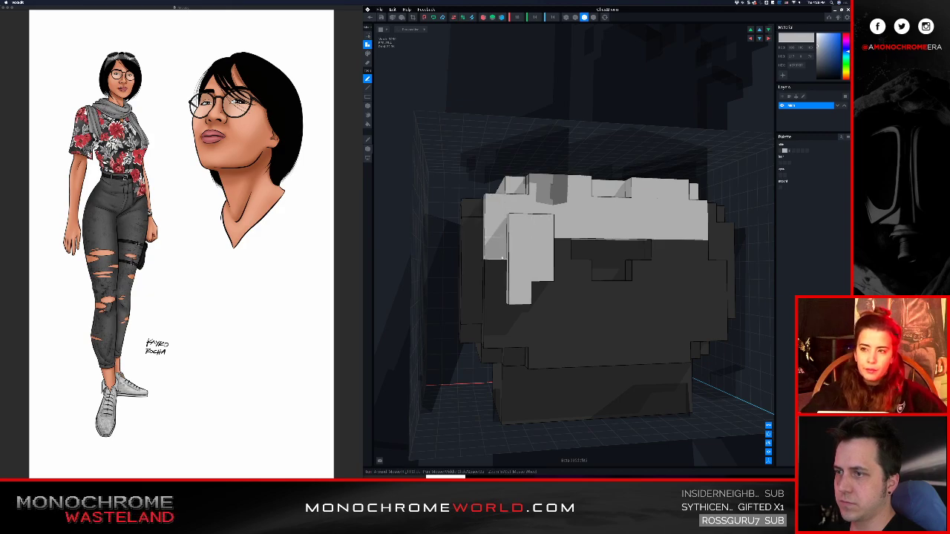
click(499, 251)
click(498, 271)
click(519, 315)
click(541, 293)
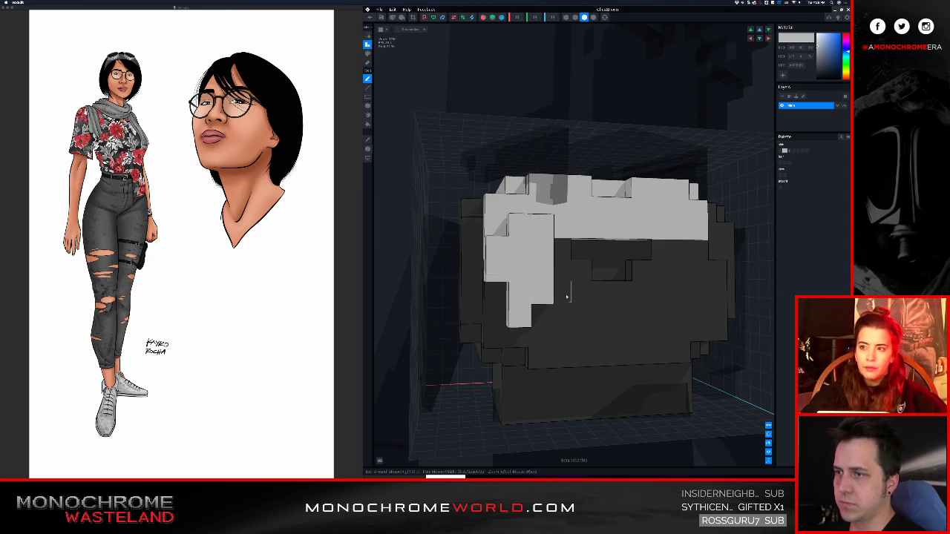
scroll(591, 280, down, 4)
right_drag(590, 280, 566, 264)
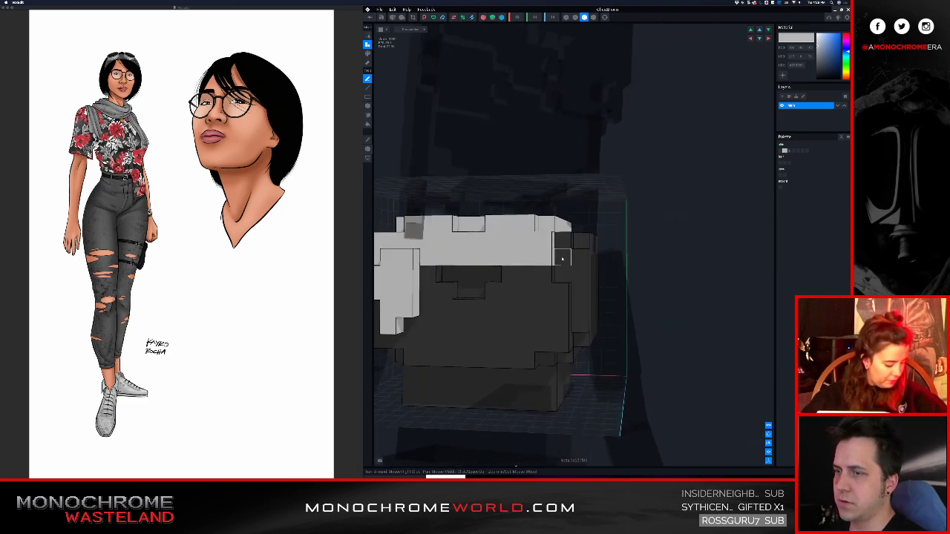
- Extend the scarf band over the avatar's left shoulder and add a short stepped end hanging down beside the chest
mouse_move(541, 273)
mouse_down()
mouse_move(543, 293)
mouse_move(552, 276)
mouse_up()
key(super+z)
mouse_move(563, 242)
mouse_down()
mouse_move(562, 260)
mouse_move(577, 259)
mouse_up()
click(563, 289)
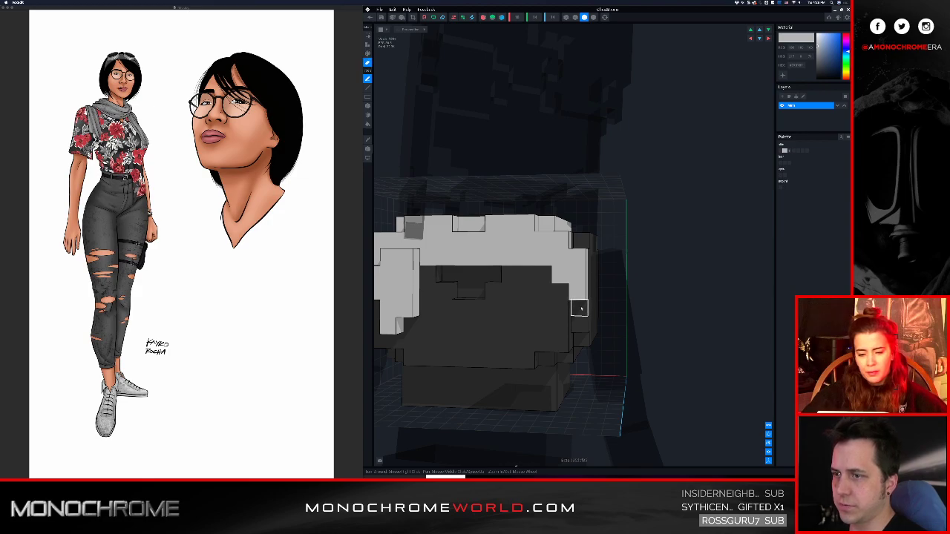
right_drag(578, 308, 564, 266)
mouse_move(564, 265)
mouse_down()
mouse_move(571, 270)
mouse_move(476, 252)
mouse_move(491, 267)
mouse_move(441, 259)
mouse_up()
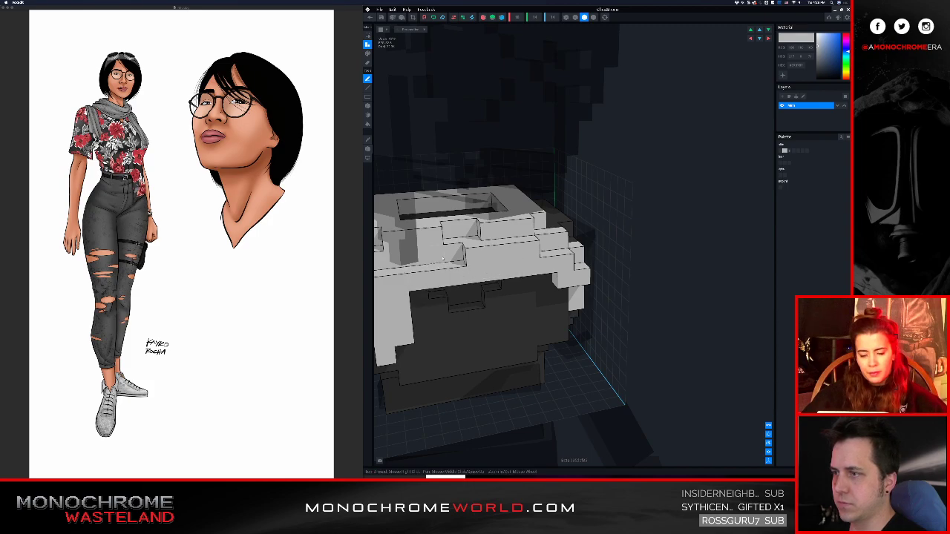
- Examine the scarf from above, the side and the front, and against the whole figure
scroll(483, 249, down, 4)
right_drag(483, 249, 430, 242)
right_drag(512, 250, 546, 295)
right_drag(638, 300, 558, 284)
scroll(475, 276, down, 3)
scroll(524, 288, down, 2)
scroll(546, 288, down, 2)
middle_drag(558, 337, 560, 256)
scroll(562, 270, down, 3)
middle_drag(549, 208, 563, 283)
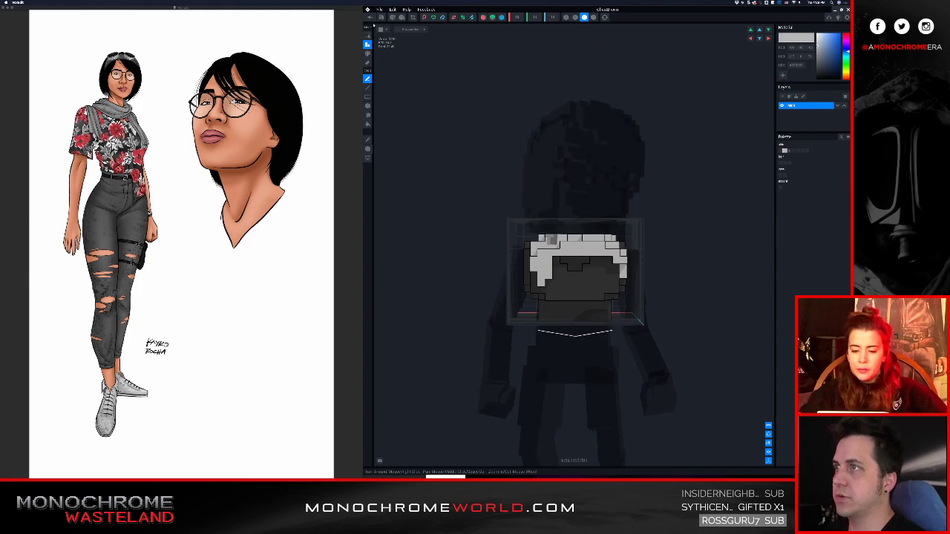
- Leave the chest's voxel editor for the full avatar and frame the upper body from the front
click(370, 18)
click(563, 144)
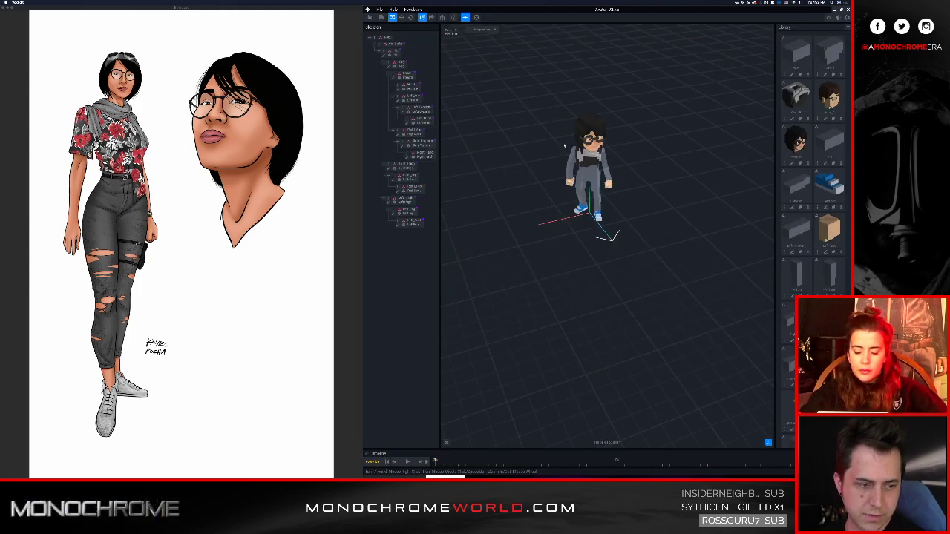
middle_drag(587, 157, 568, 269)
scroll(567, 270, up, 4)
right_drag(555, 315, 550, 282)
scroll(552, 276, up, 3)
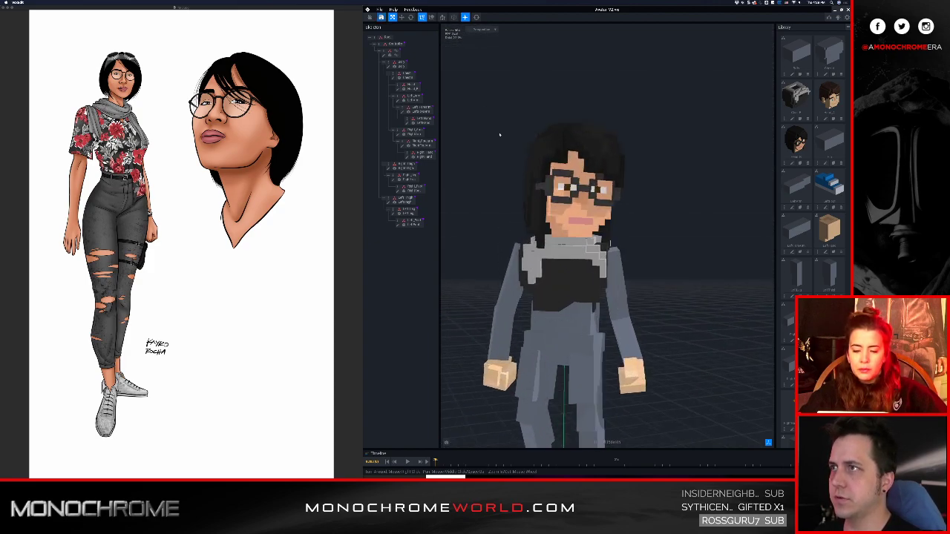
- Sync the avatar out of VoxEdit to MagicaVoxel and accept the notice
click(380, 10)
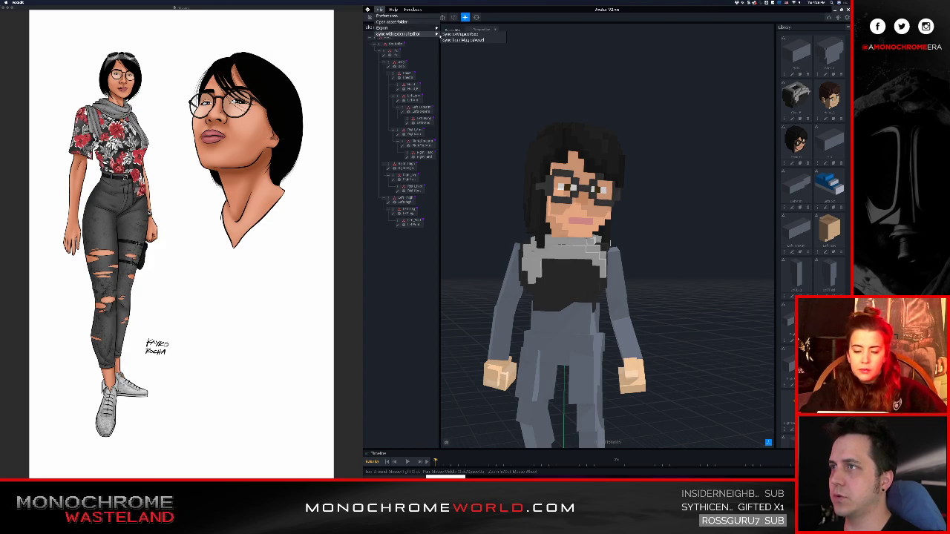
click(452, 34)
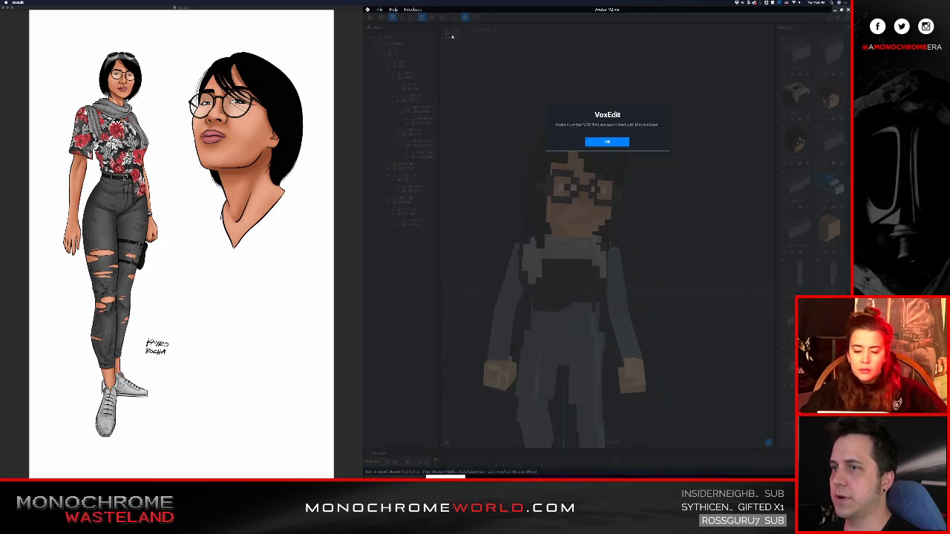
click(607, 142)
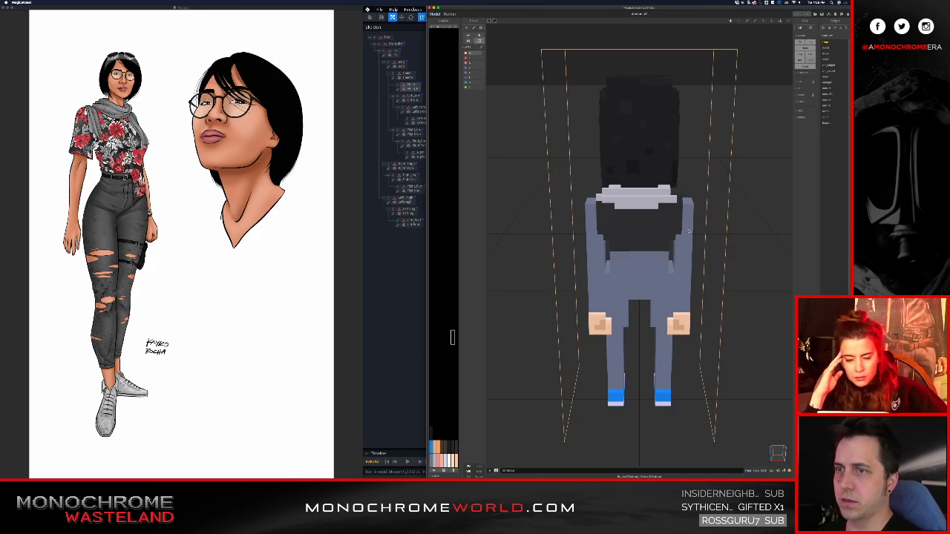
- Recolour the avatar's right upper arm in the shirt's dark grey
right_drag(688, 231, 532, 228)
click(650, 215)
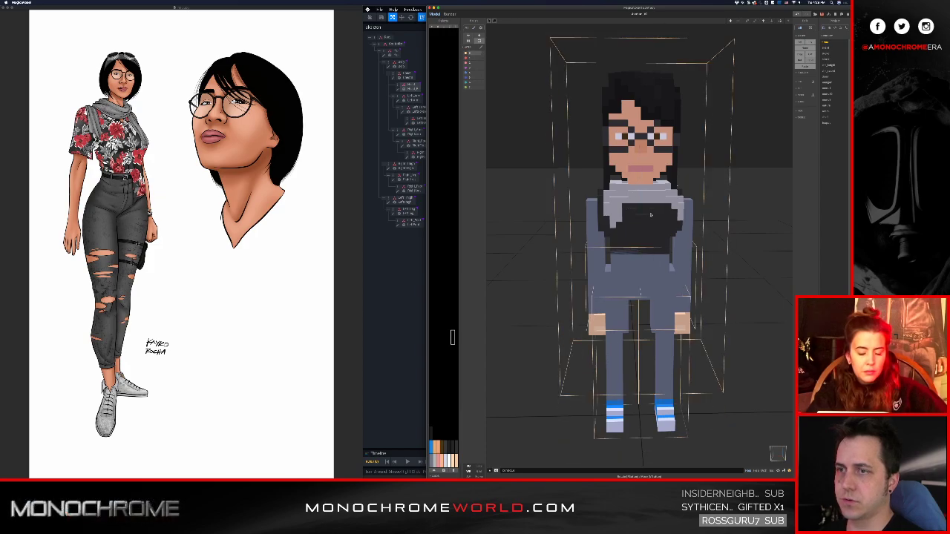
key(Tab)
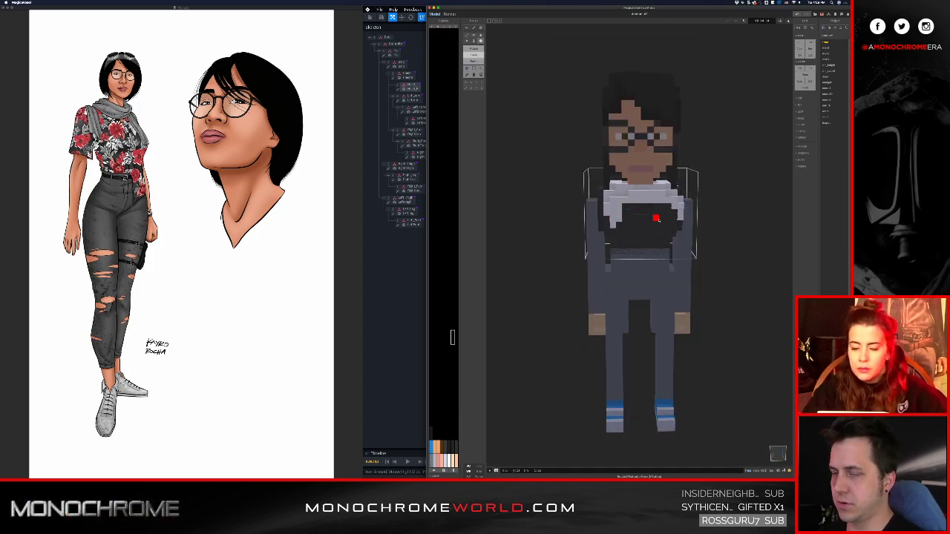
scroll(656, 218, up, 5)
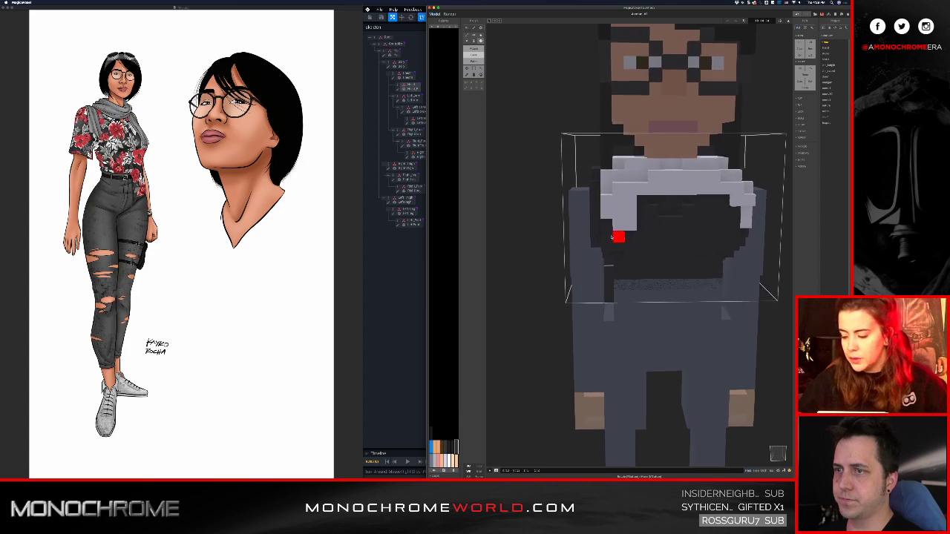
right_drag(622, 236, 608, 222)
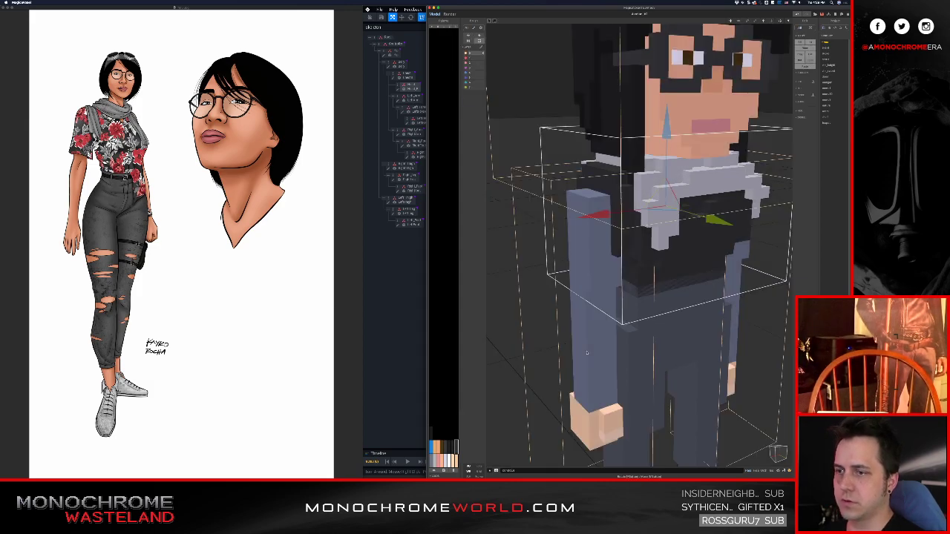
click(588, 312)
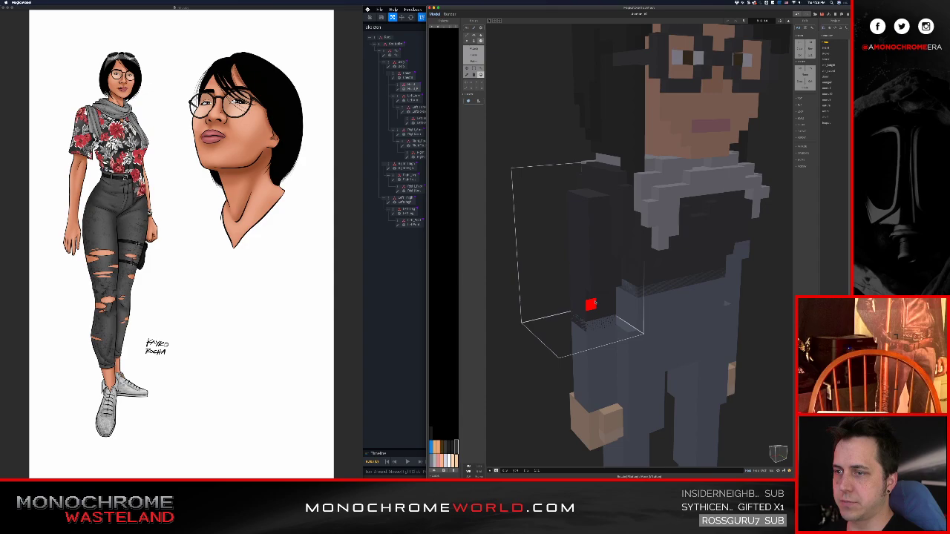
- Recolour the right forearm and the lower part of the right upper arm in skin tone, leaving a short dark sleeve
click(599, 368)
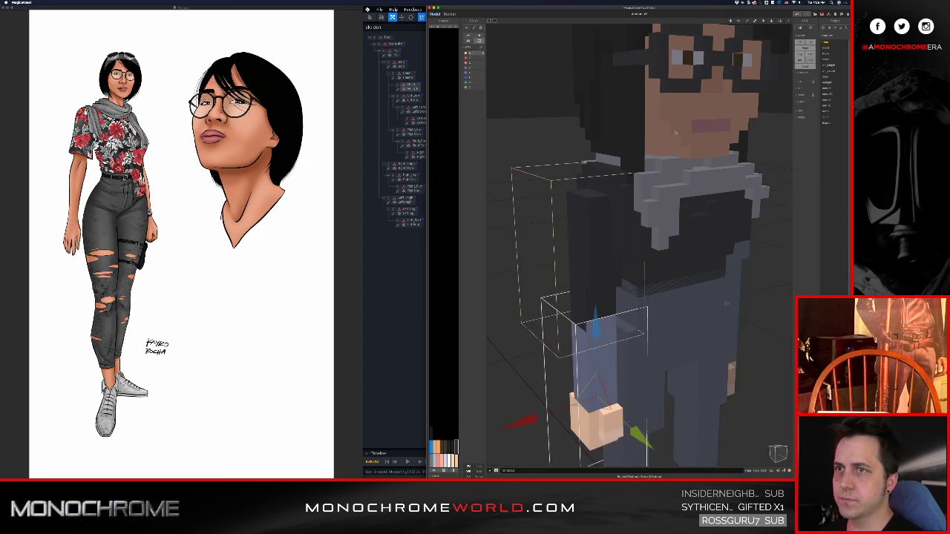
click(606, 366)
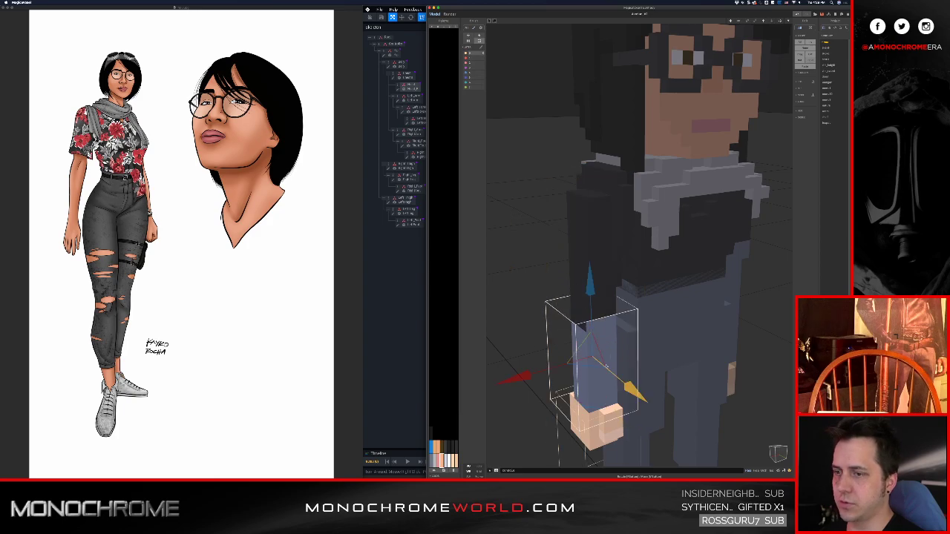
key(Tab)
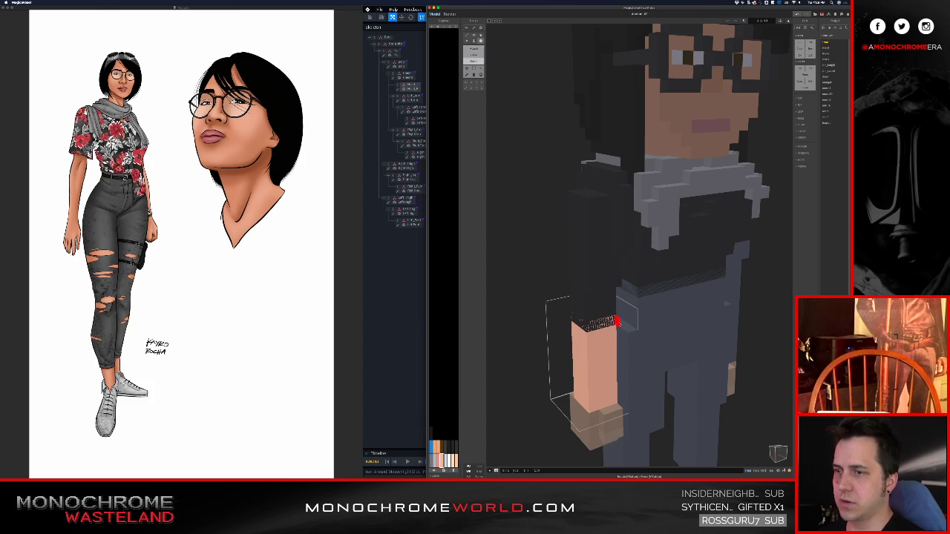
key(Tab)
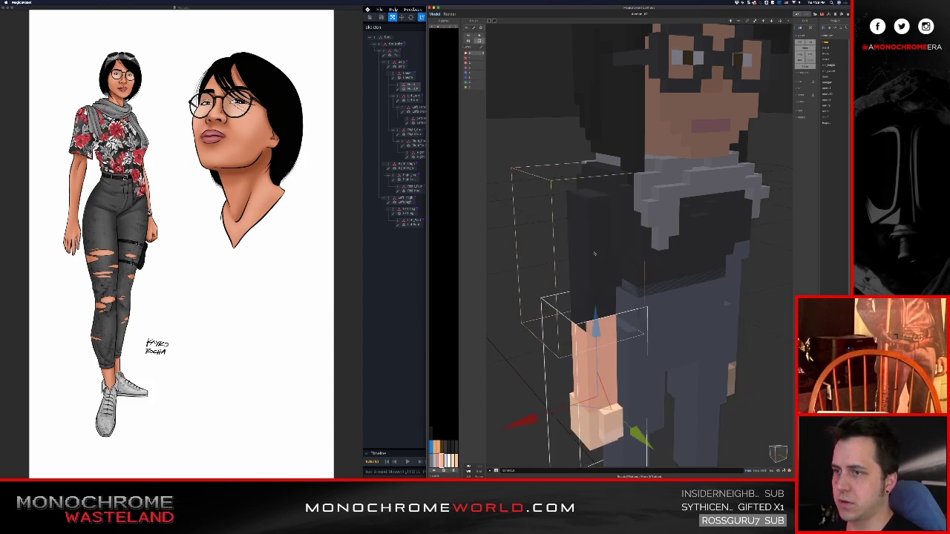
key(Tab)
mouse_move(602, 309)
mouse_down()
mouse_move(566, 266)
mouse_move(627, 288)
mouse_up()
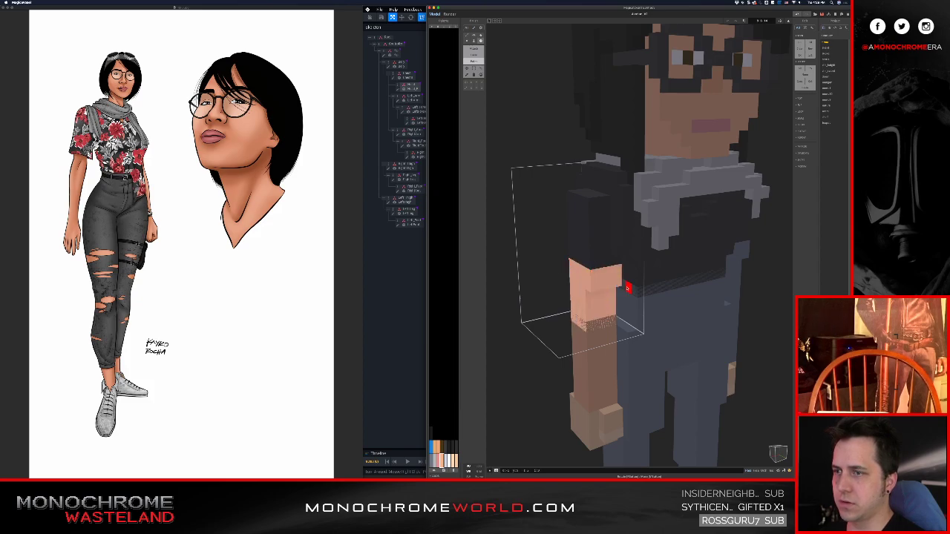
- Paint the lower part of the avatar's left upper arm in skin tone on all sides, isolating the part to reach hidden faces
mouse_move(650, 262)
right_down()
mouse_move(578, 237)
mouse_move(607, 240)
right_up()
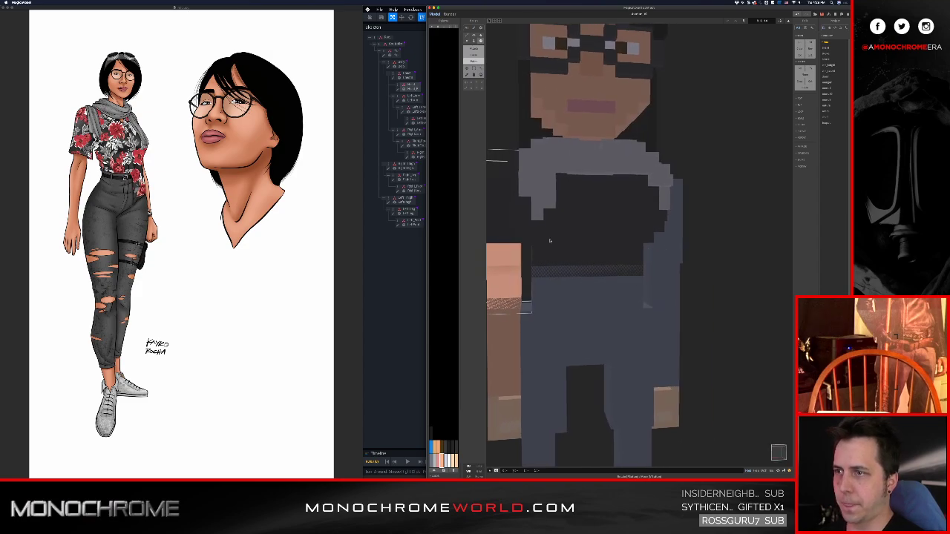
key(Tab)
click(676, 252)
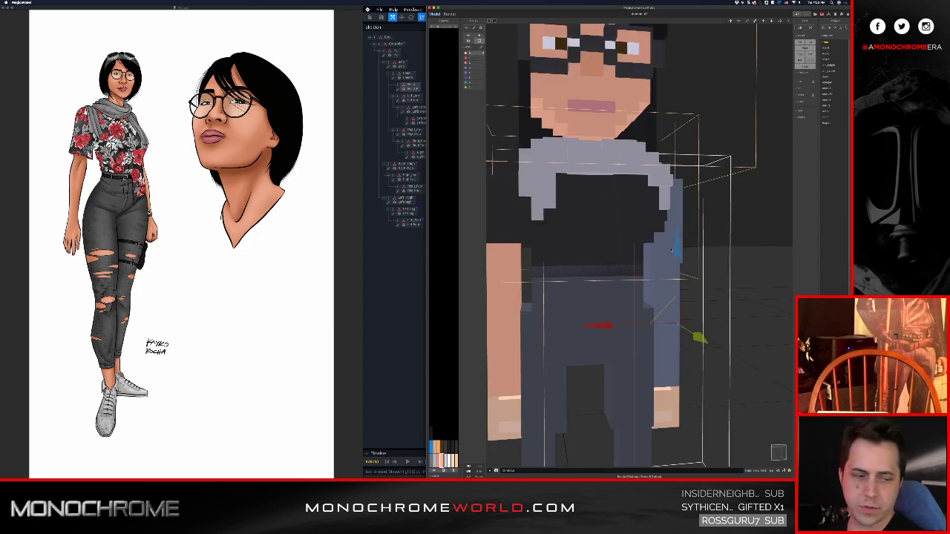
key(Tab)
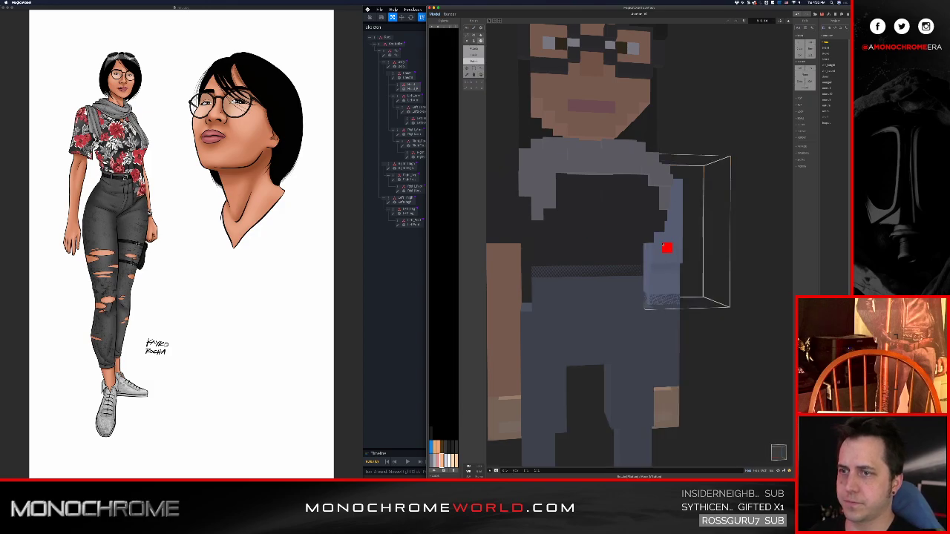
drag(656, 248, 676, 304)
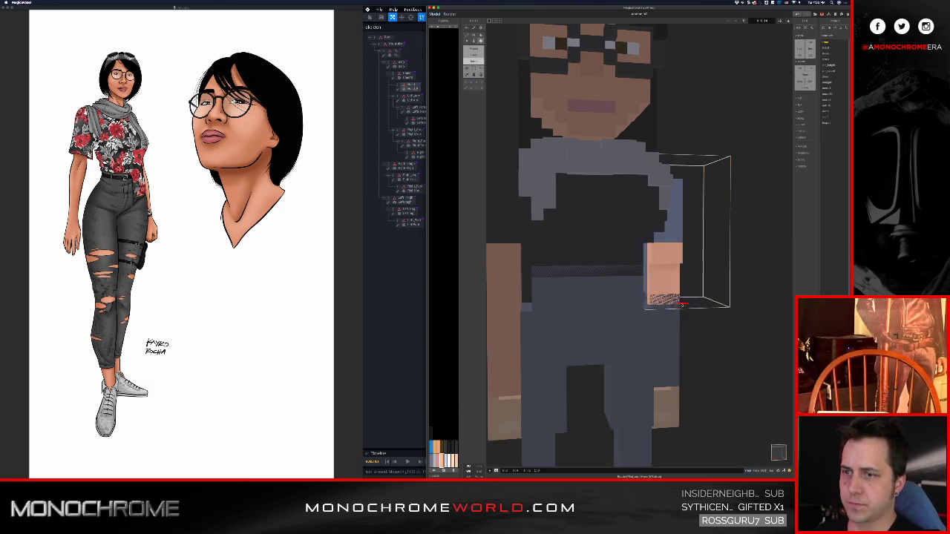
key(w)
right_drag(667, 258, 587, 265)
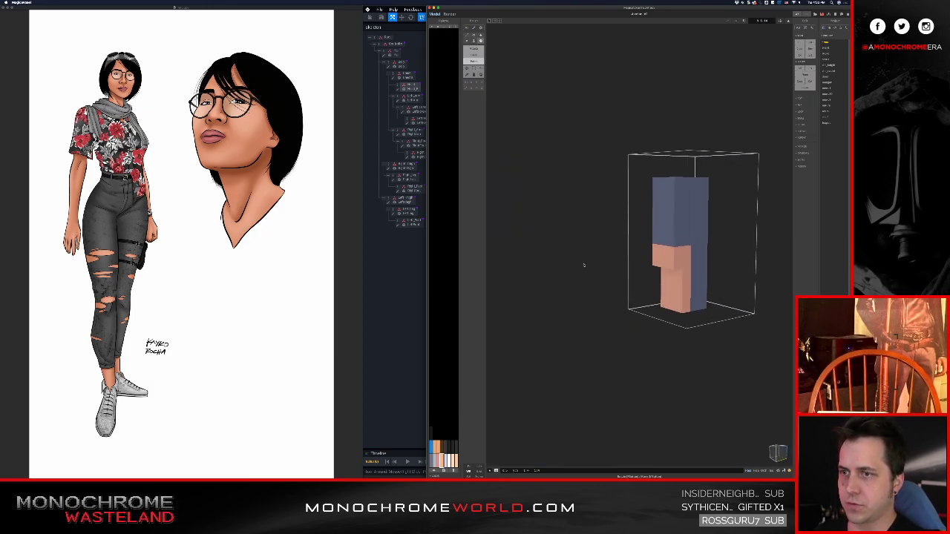
drag(639, 256, 677, 319)
key(w)
mouse_move(648, 277)
right_down()
mouse_move(719, 247)
mouse_move(765, 250)
right_up()
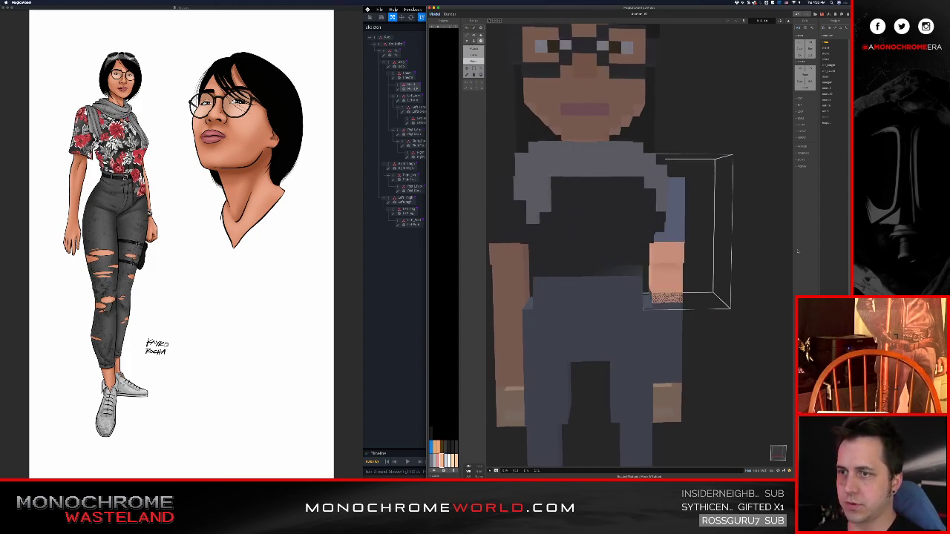
- Fill the avatar's left forearm with the skin tone
key(Tab)
click(673, 335)
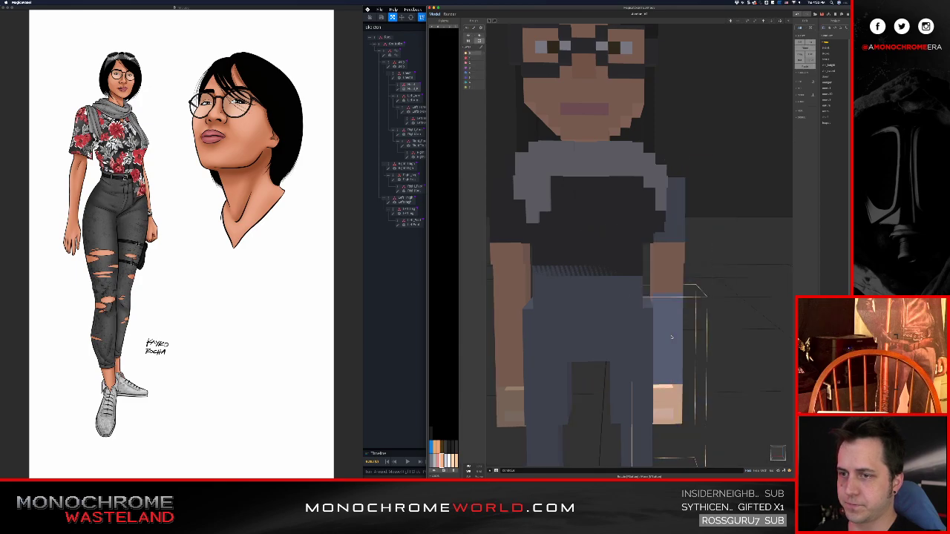
key(Tab)
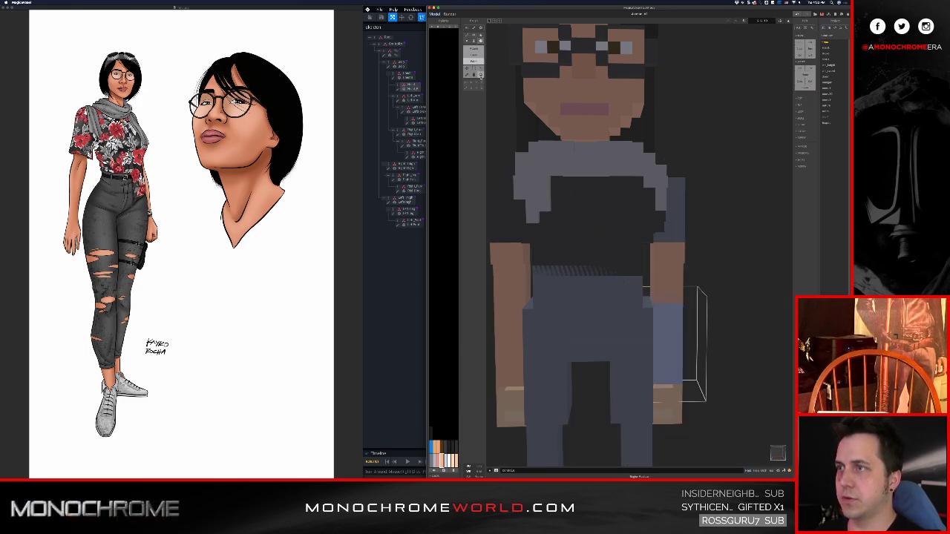
click(667, 369)
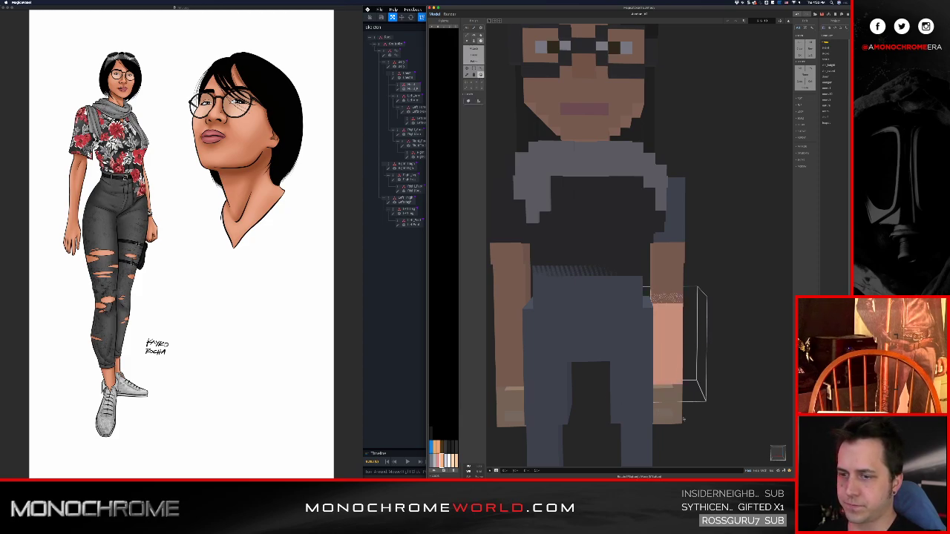
key(Tab)
- Recolour the blue upper portion of the left upper arm dark grey to form the matching sleeve
middle_drag(570, 263, 633, 261)
scroll(632, 262, down, 2)
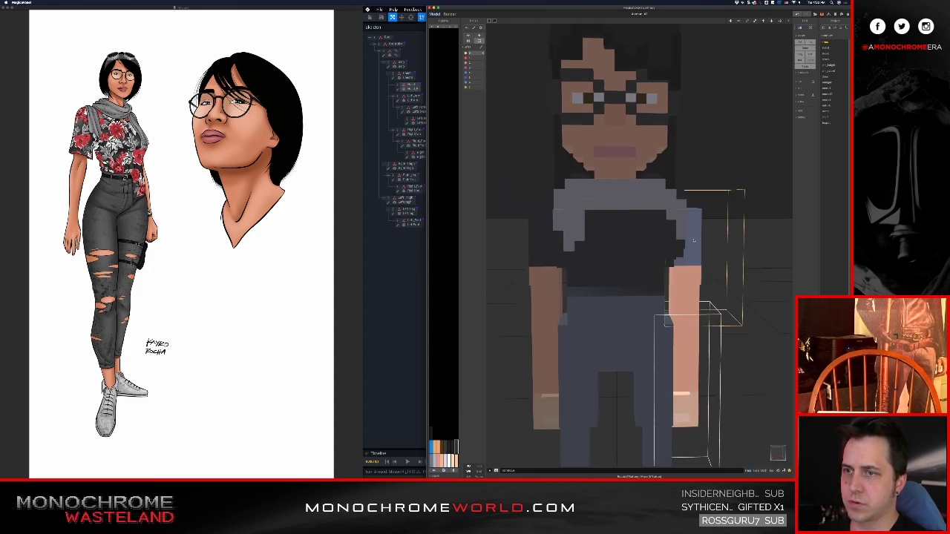
click(694, 240)
key(Tab)
scroll(656, 234, down, 8)
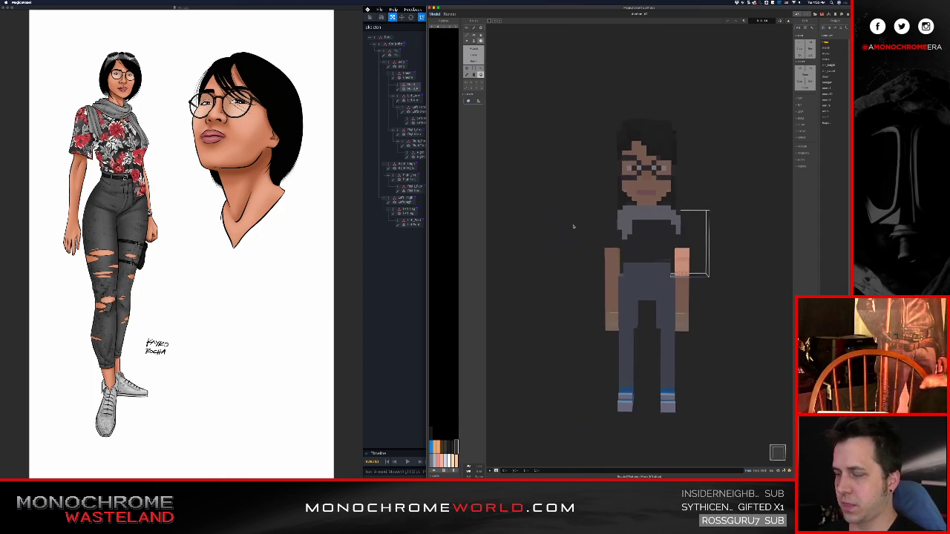
key(Tab)
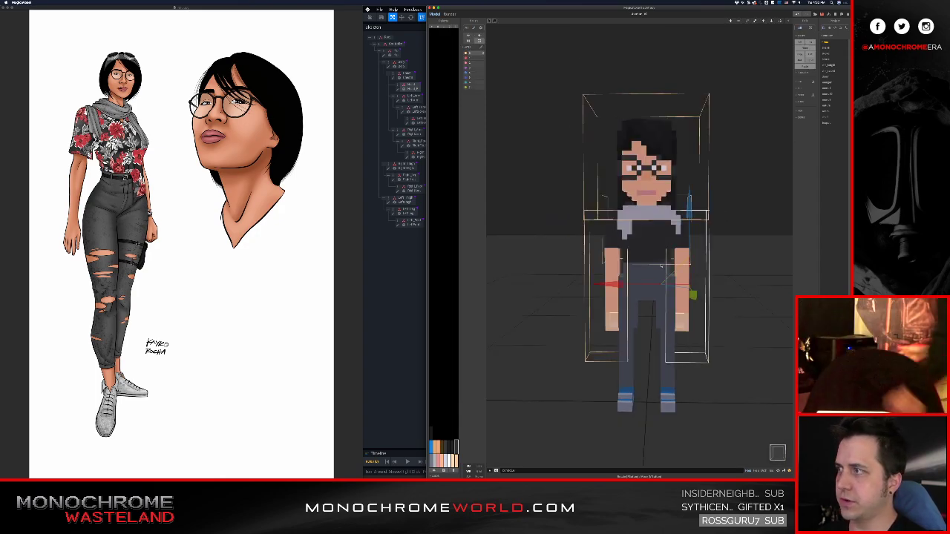
- Paint the upper rows of the hips dark grey so the shirt continues down over the waist
scroll(599, 181, up, 6)
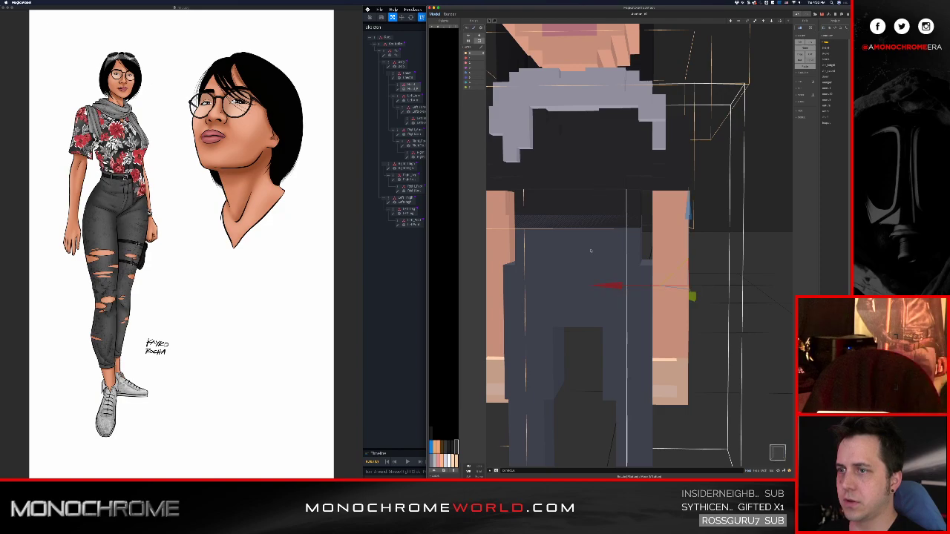
click(591, 249)
key(Tab)
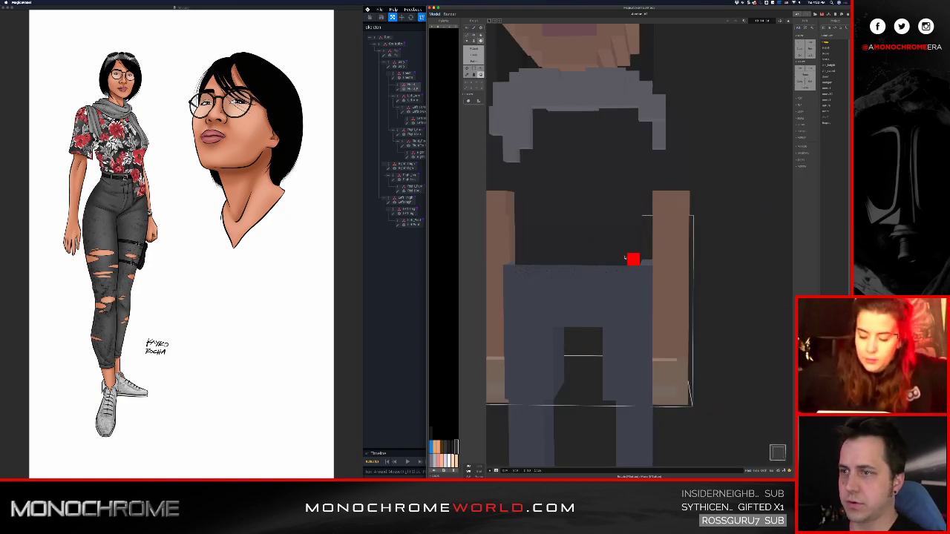
scroll(600, 245, down, 3)
middle_drag(625, 237, 654, 238)
scroll(655, 238, down, 2)
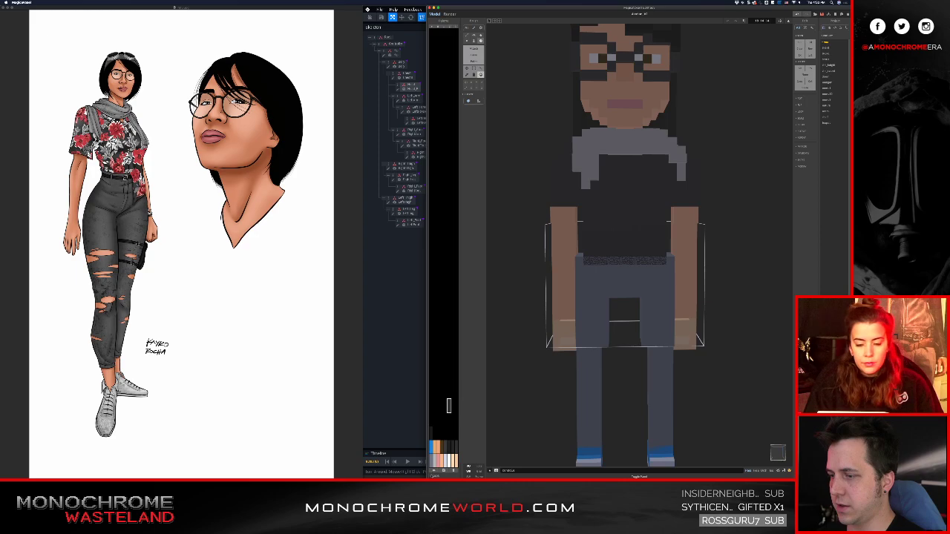
- Fill the rest of the avatar's blue hips with the dark grey trouser colour
click(431, 476)
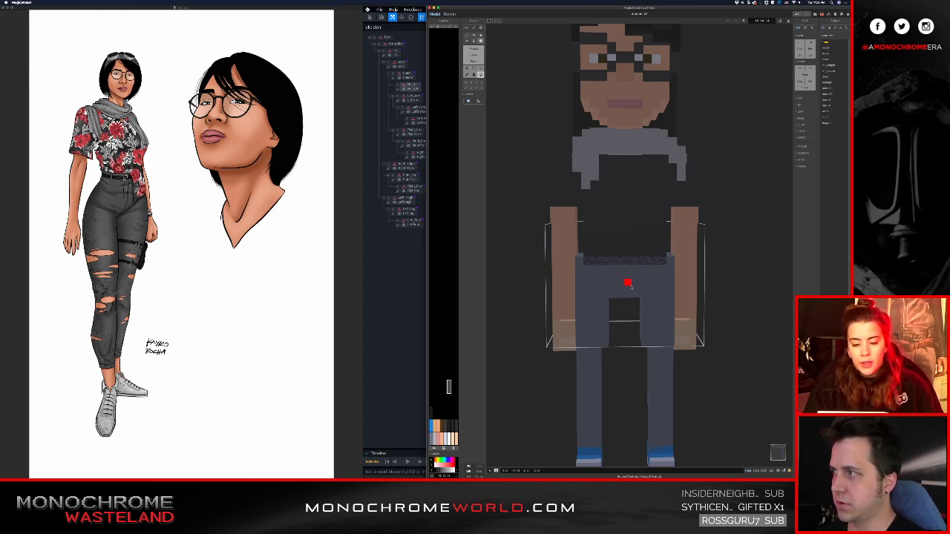
scroll(625, 298, up, 1)
scroll(613, 313, up, 2)
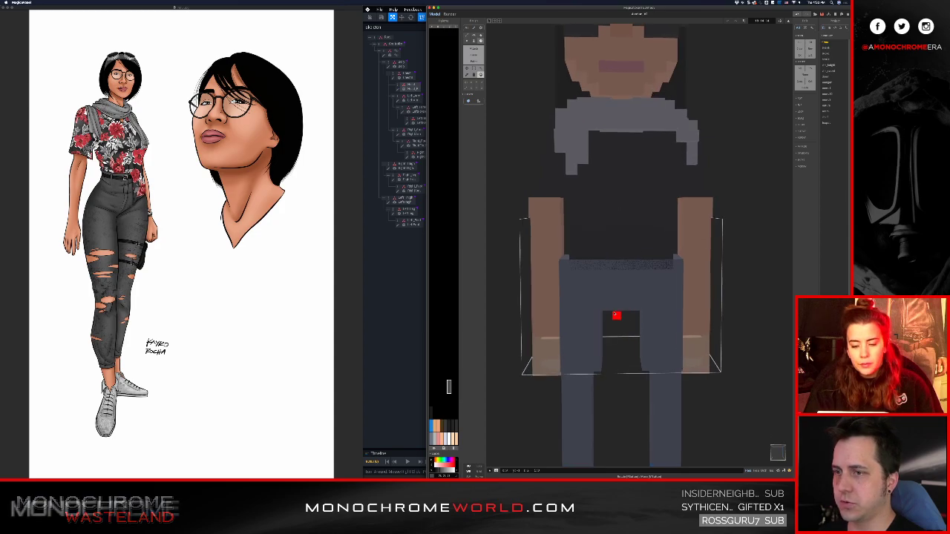
key(Tab)
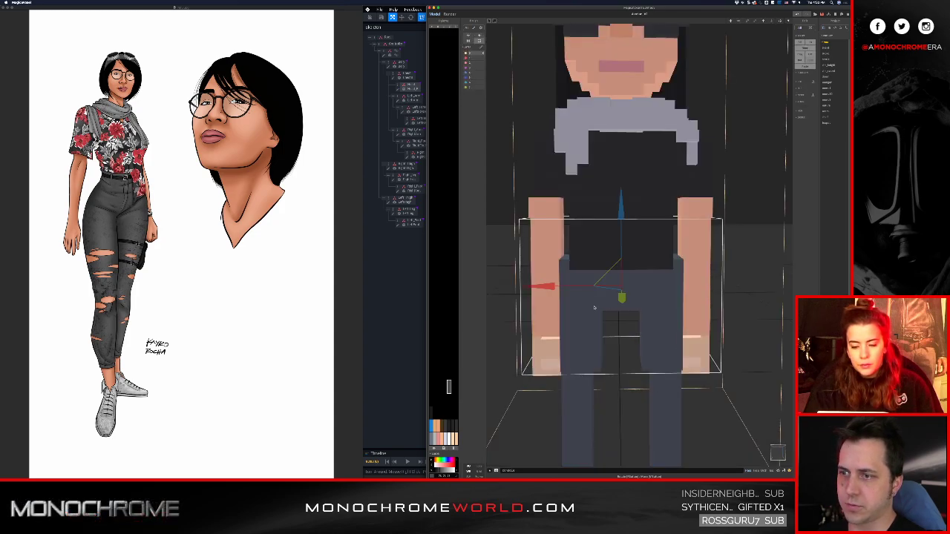
key(Tab)
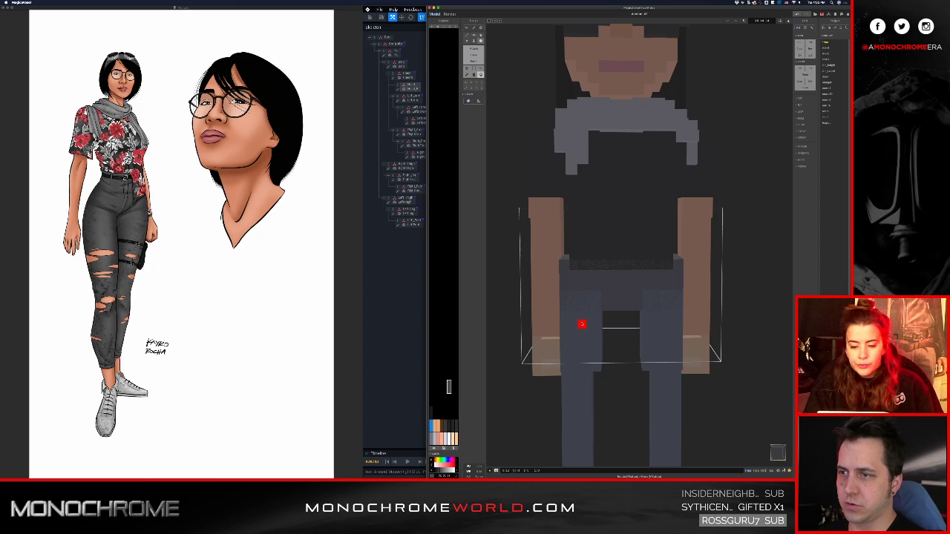
- Recolour both of the avatar's blue thighs with the dark grey trouser colour
key(Tab)
click(583, 379)
key(Tab)
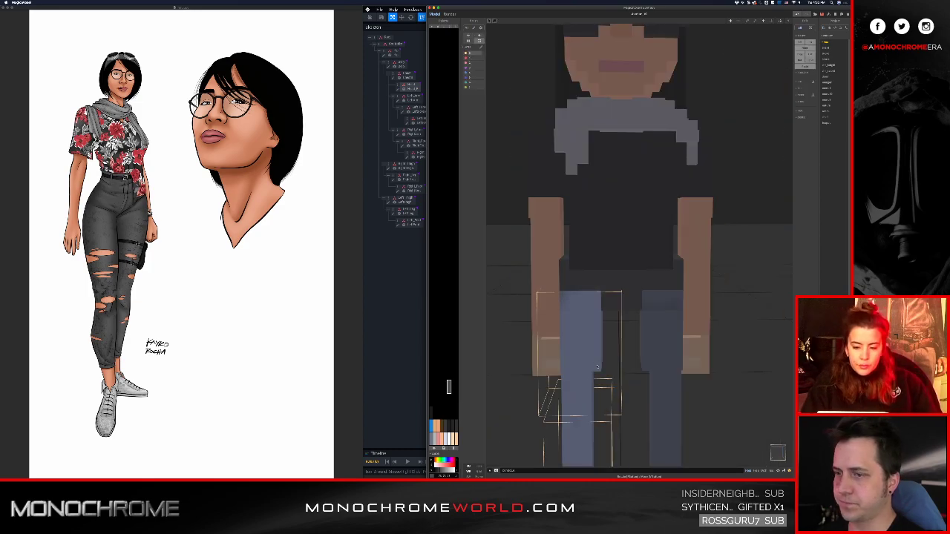
key(Tab)
click(646, 349)
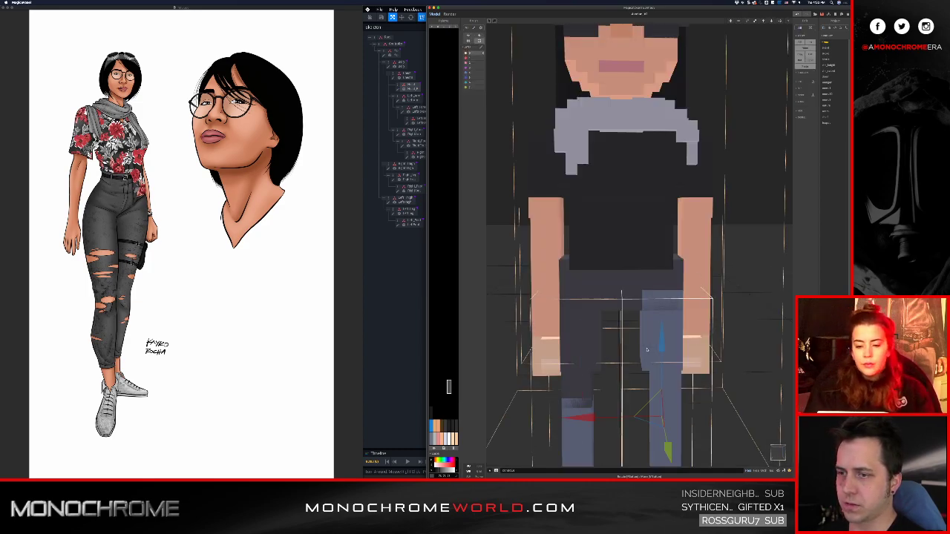
key(Tab)
scroll(647, 347, down, 3)
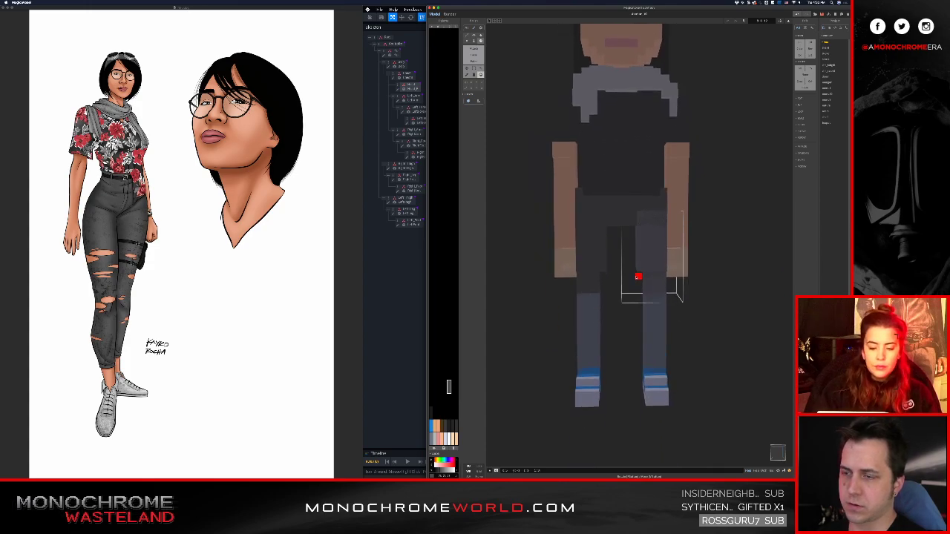
- Recolour both lower legs dark grey so the trousers continue down to the shoes
key(Tab)
key(Tab)
key(Tab)
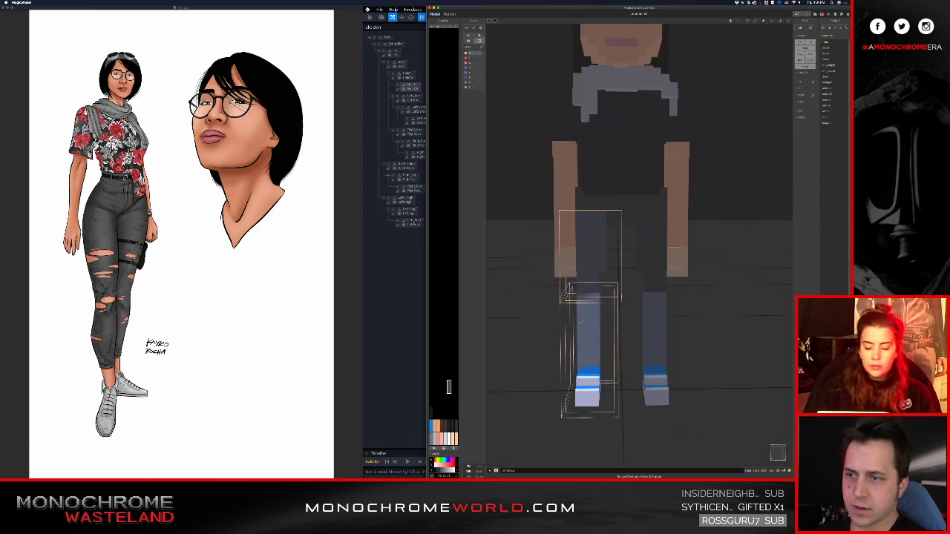
click(582, 320)
key(Tab)
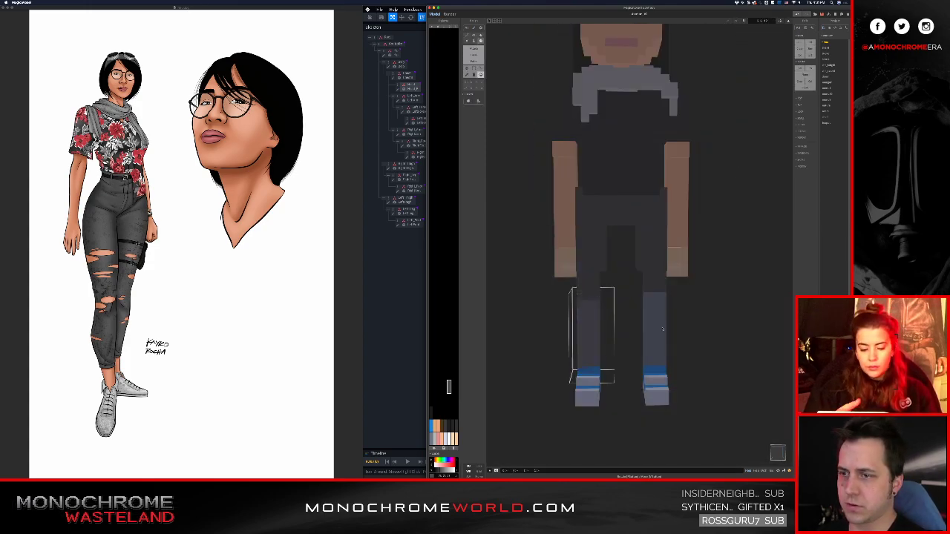
key(Tab)
click(661, 330)
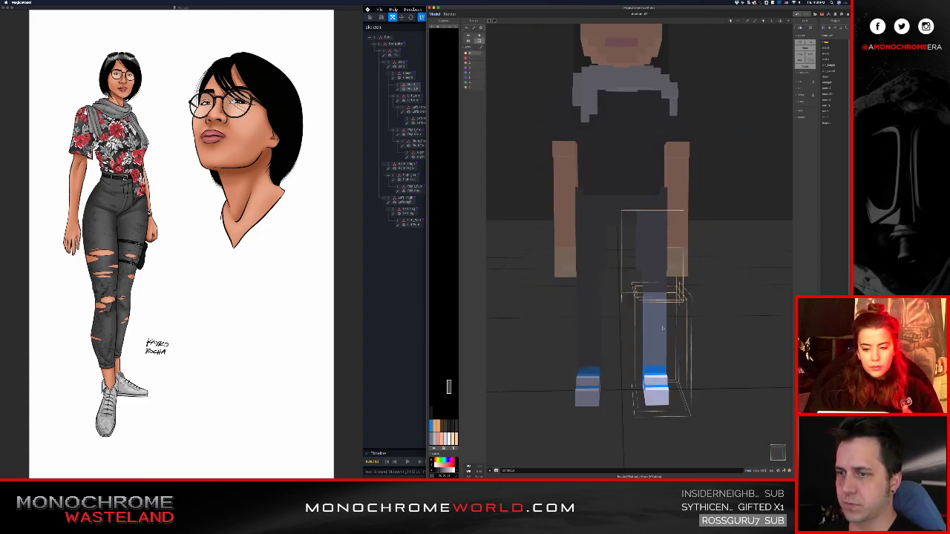
key(Tab)
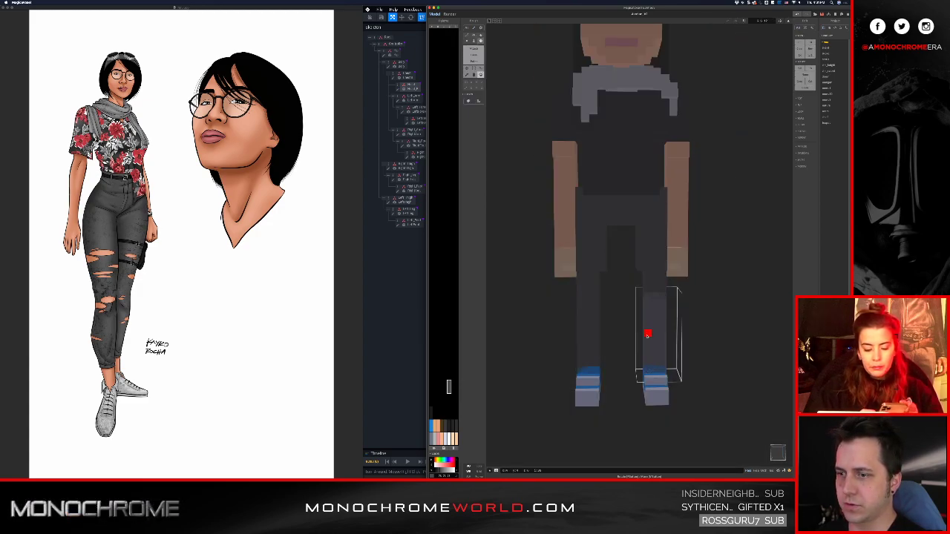
- Save the light shoe grey as a palette colour and fill the blue upper of the avatar's right shoe with it
scroll(648, 334, up, 5)
right_drag(594, 268, 643, 354)
key(Tab)
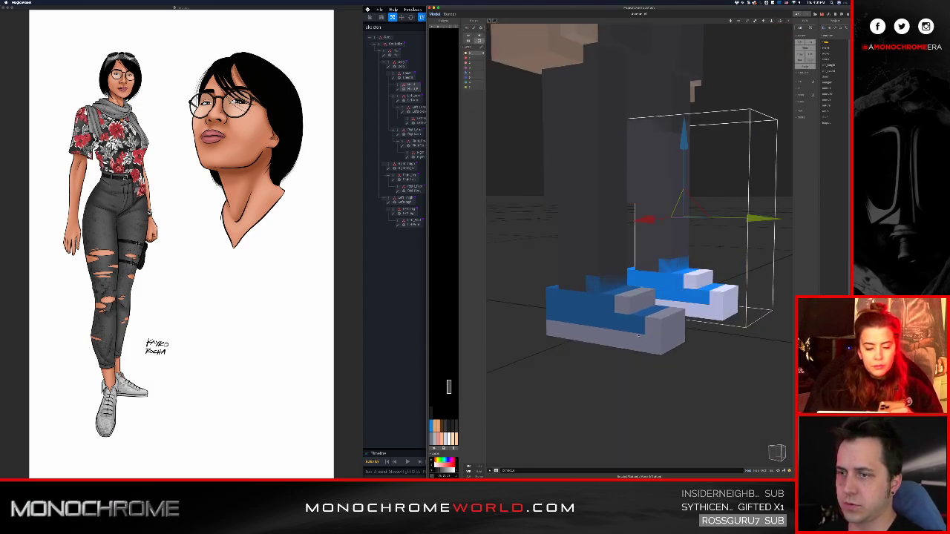
double_click(641, 335)
double_click(641, 334)
double_click(641, 335)
double_click(641, 335)
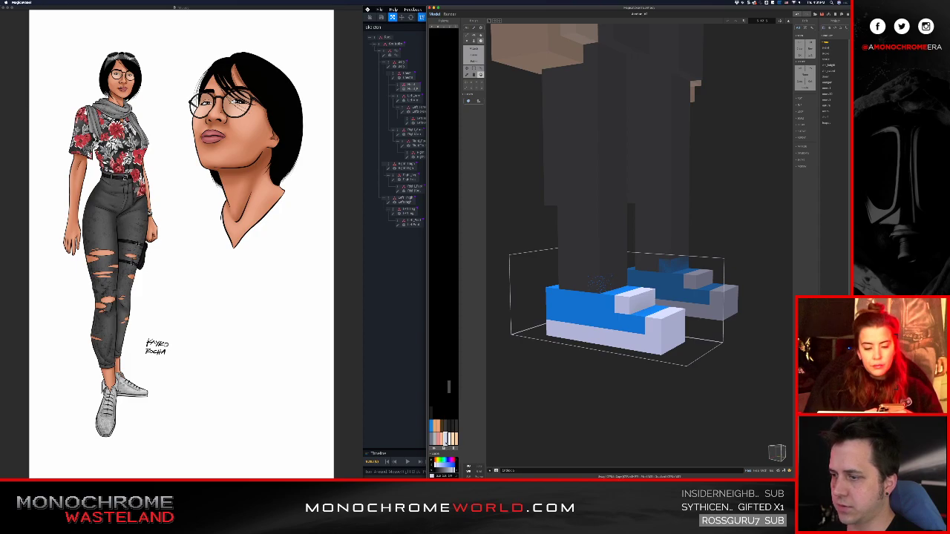
ctrl+shift+drag(448, 436, 434, 390)
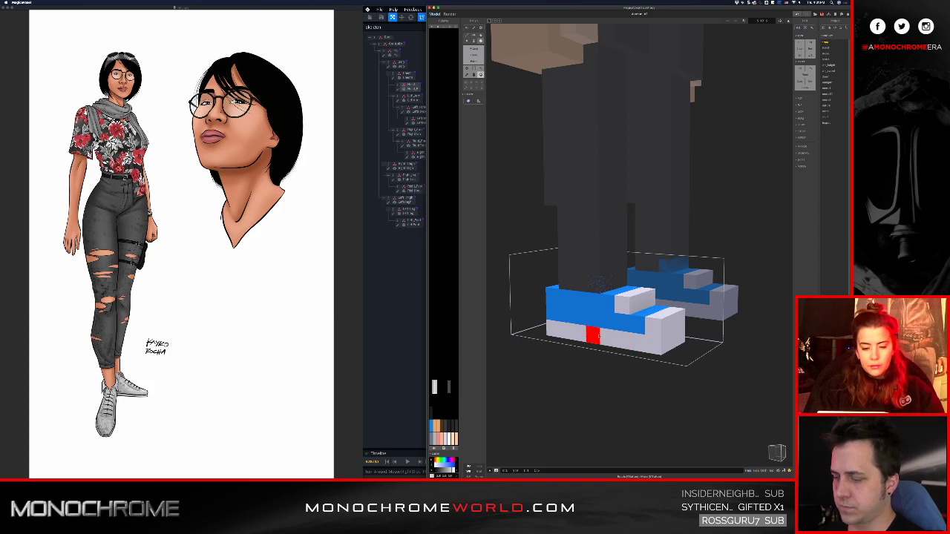
click(562, 290)
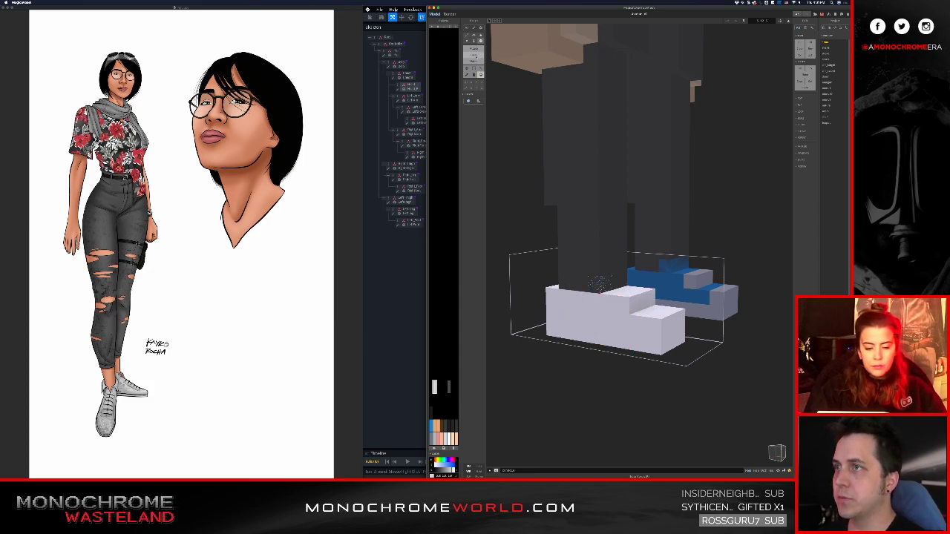
- Paint two dark grey stripes across the front of the avatar's right shoe
right_drag(617, 263, 615, 311)
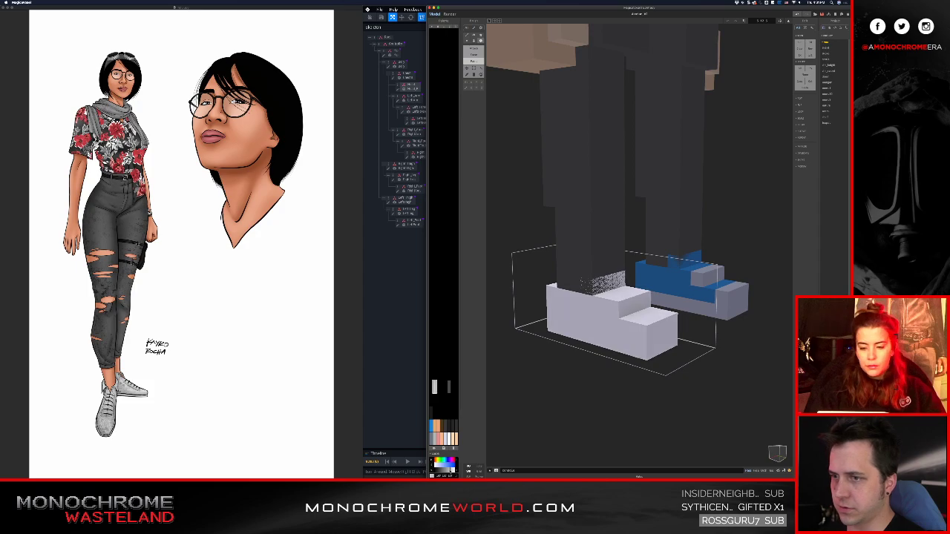
scroll(613, 353, up, 2)
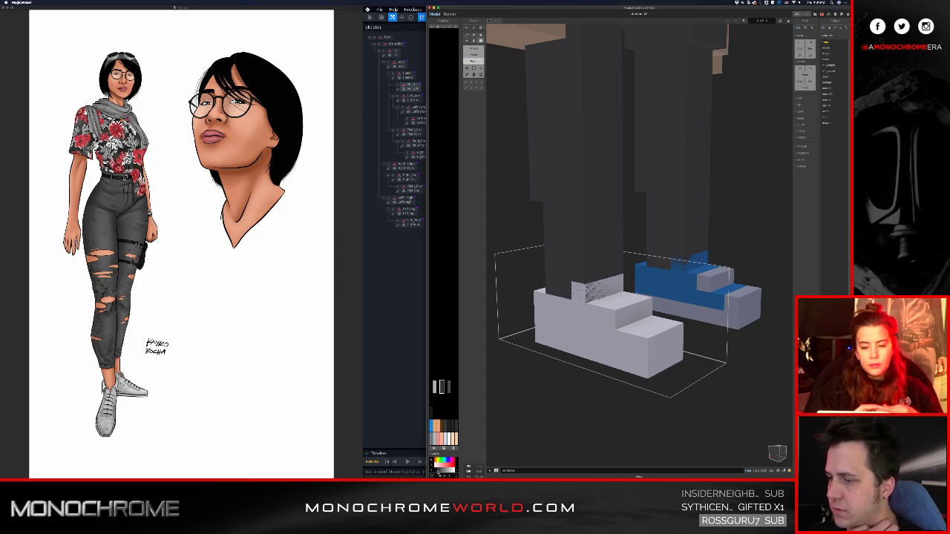
right_drag(631, 327, 640, 340)
click(641, 341)
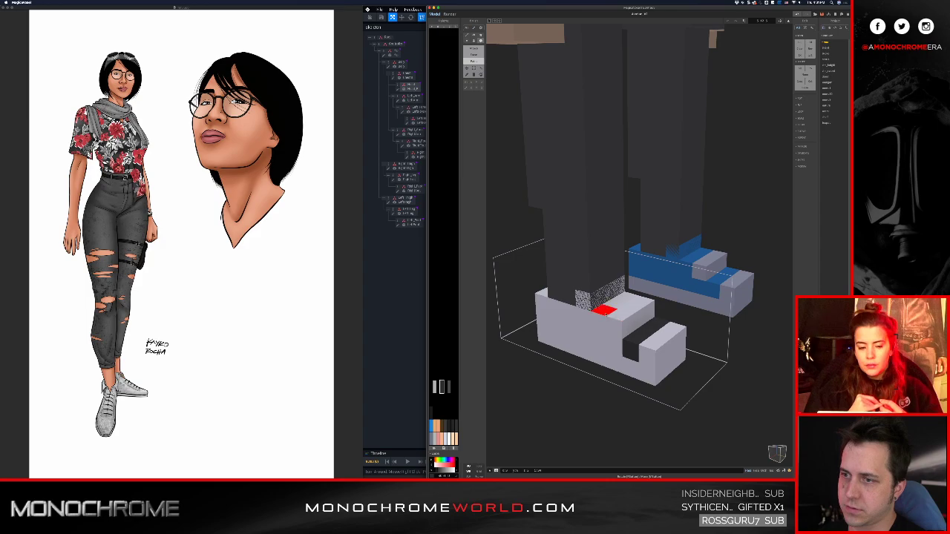
click(605, 310)
right_drag(632, 333, 686, 320)
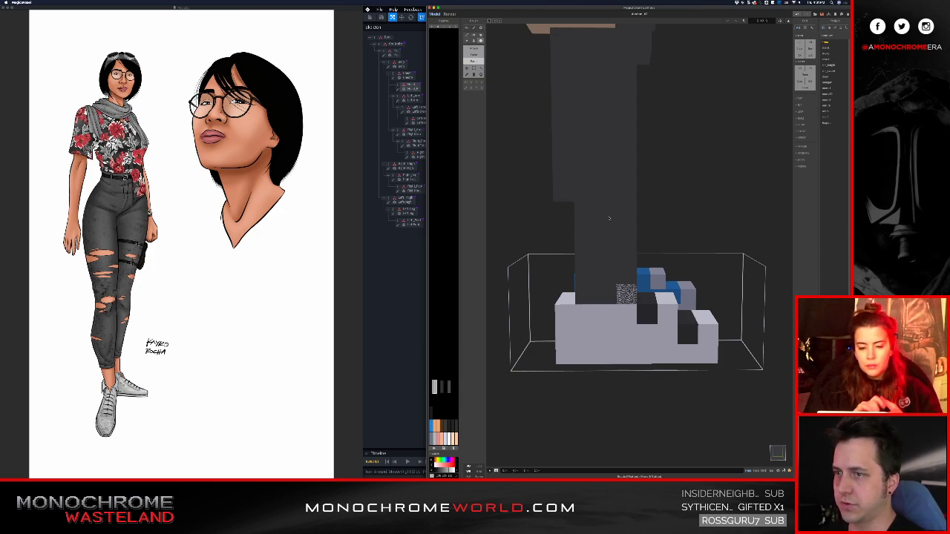
- Attach a raised band of light grey voxels around the bottom of the avatar's right lower leg
mouse_move(600, 324)
right_down()
mouse_move(575, 215)
mouse_move(600, 223)
mouse_move(577, 212)
right_up()
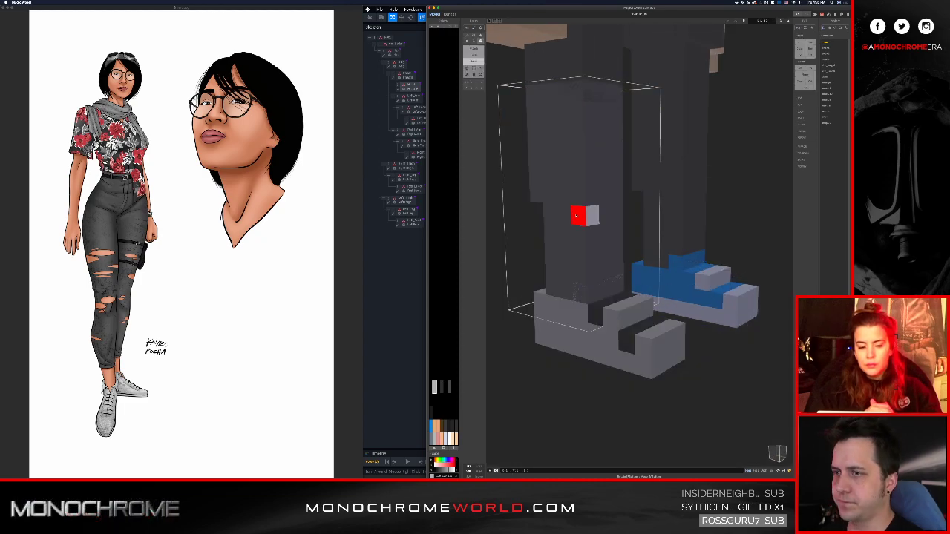
mouse_move(624, 285)
right_down()
mouse_move(643, 263)
mouse_move(665, 275)
mouse_move(732, 266)
mouse_move(613, 267)
right_up()
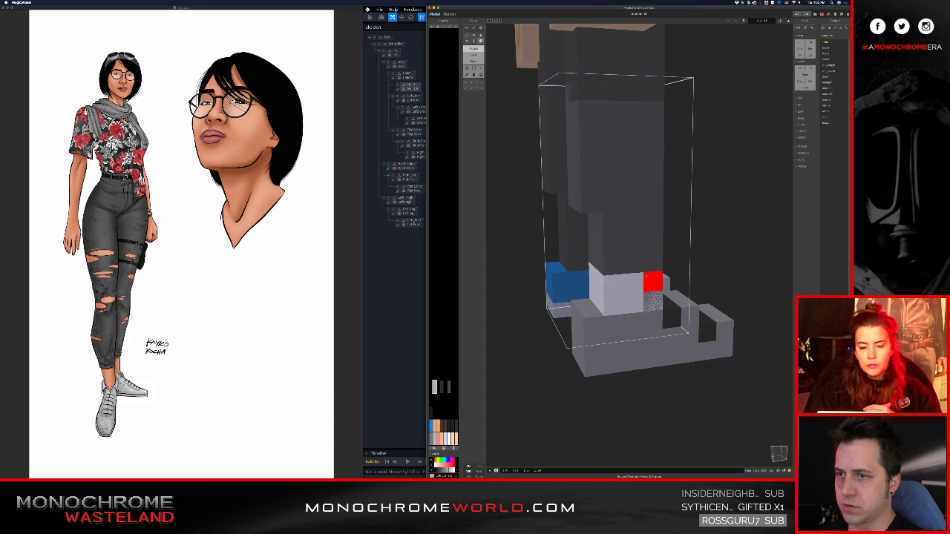
right_drag(620, 295, 761, 298)
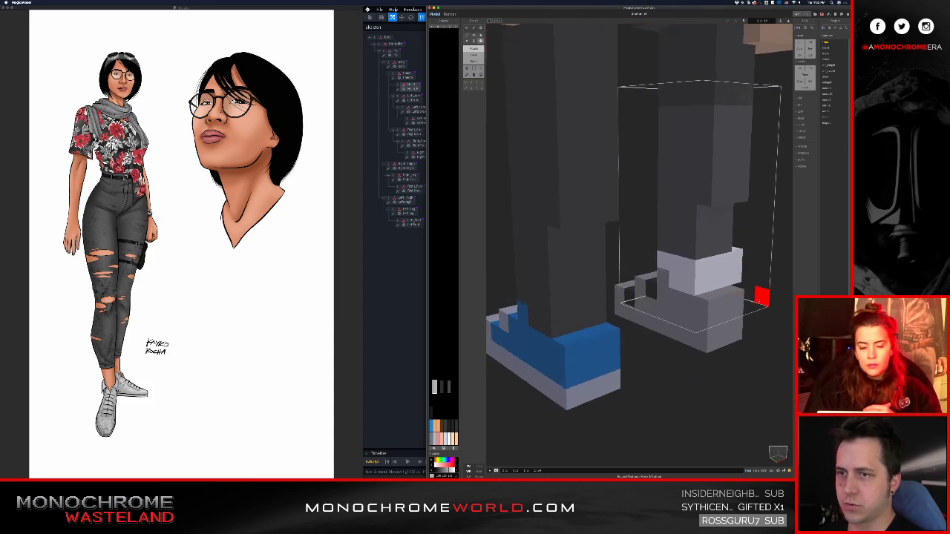
mouse_move(691, 301)
right_down()
mouse_move(605, 298)
mouse_move(694, 293)
mouse_move(731, 273)
right_up()
right_drag(672, 302, 607, 320)
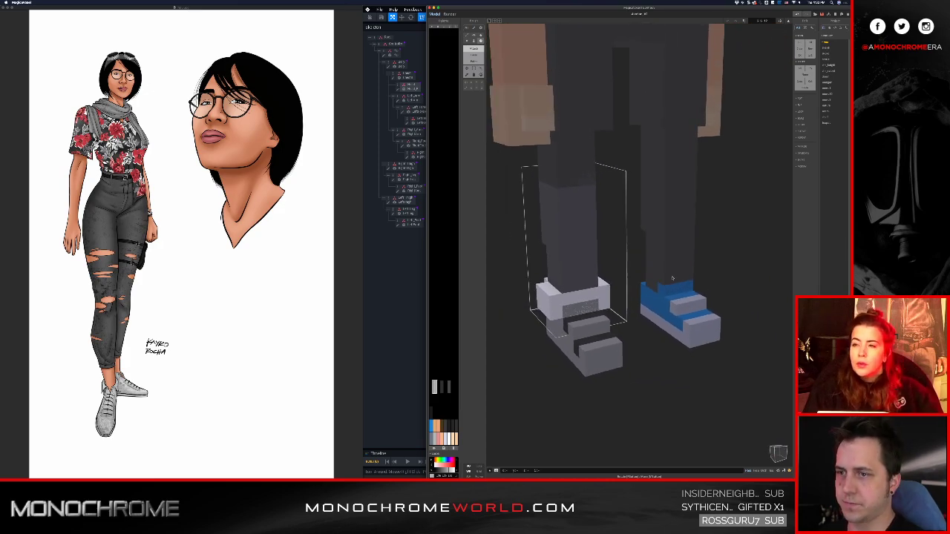
- Add a matching raised light grey band around the ankle of the avatar's left lower leg
key(Tab)
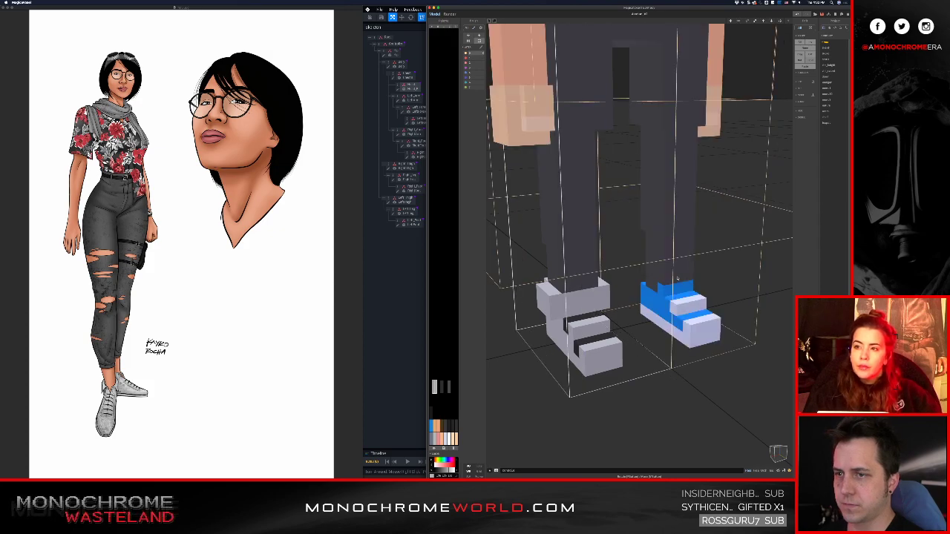
click(677, 279)
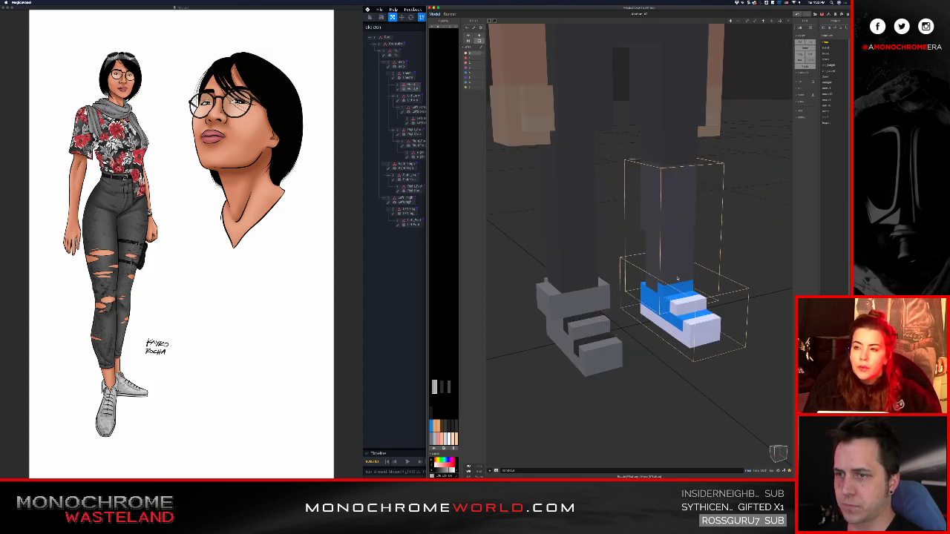
key(Tab)
right_drag(675, 279, 685, 282)
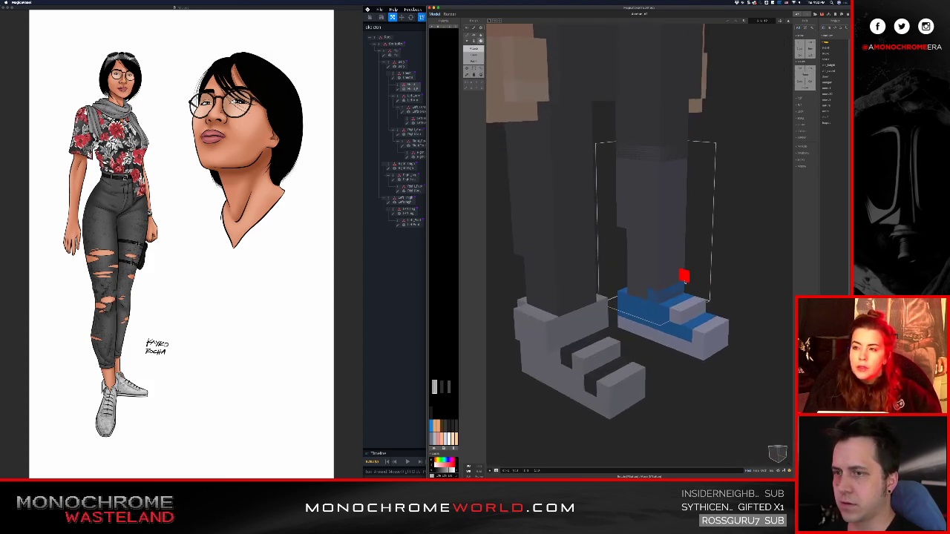
right_drag(638, 287, 742, 338)
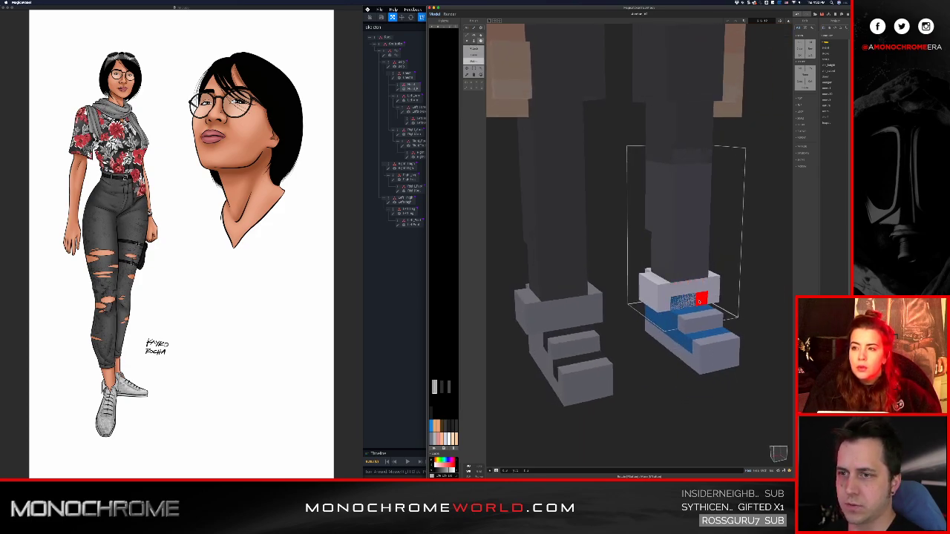
- Fill the avatar's left shoe light grey, including its hidden faces, and paint two dark grey stripes across the front
key(Tab)
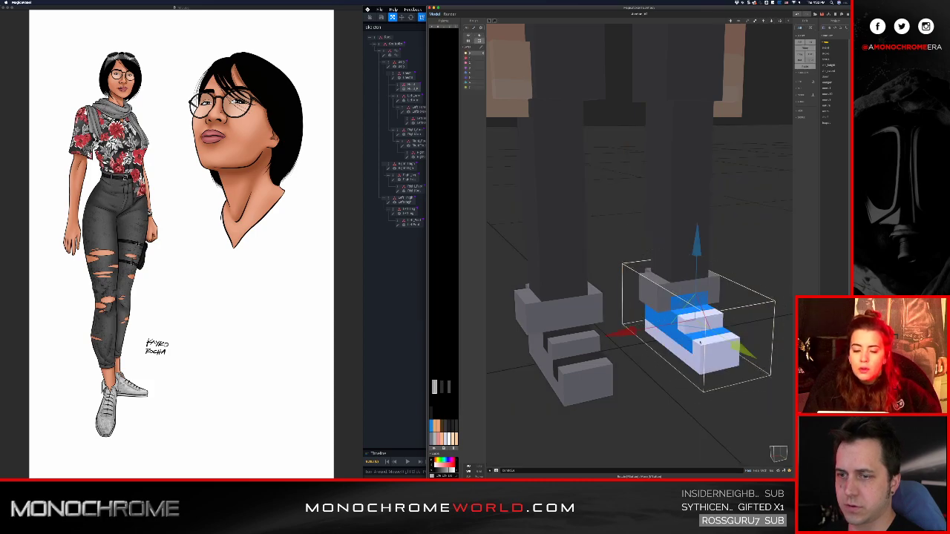
key(Tab)
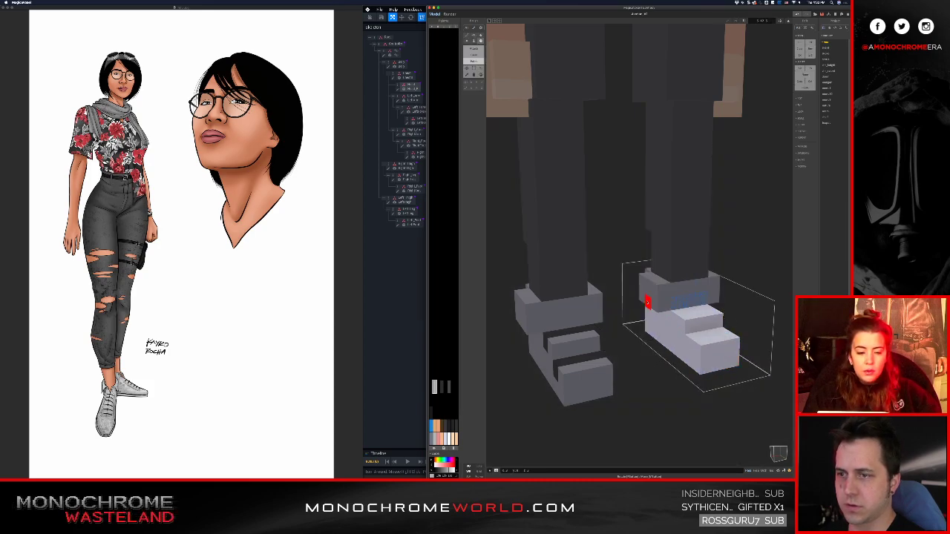
key(grave)
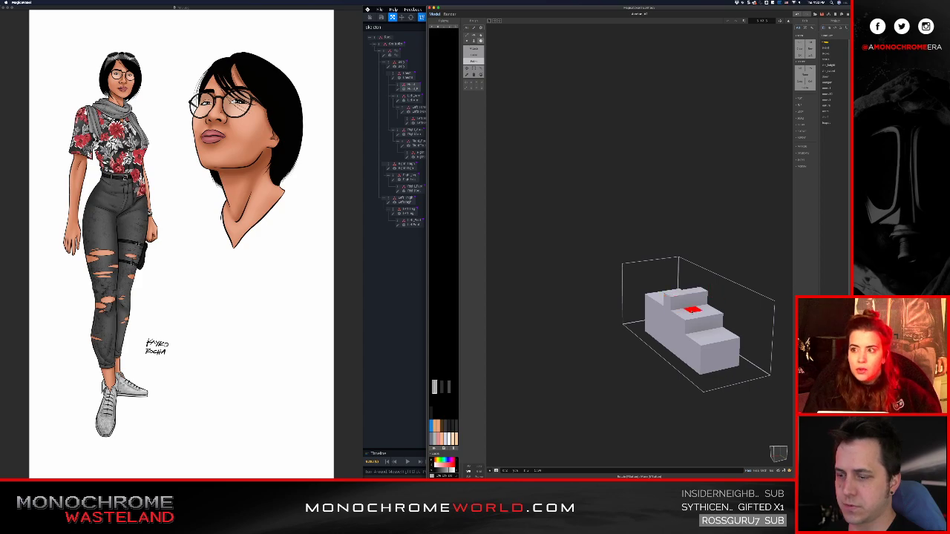
key(grave)
mouse_move(659, 335)
right_down()
mouse_move(745, 327)
mouse_move(747, 274)
mouse_move(690, 312)
mouse_move(700, 307)
mouse_move(676, 340)
right_up()
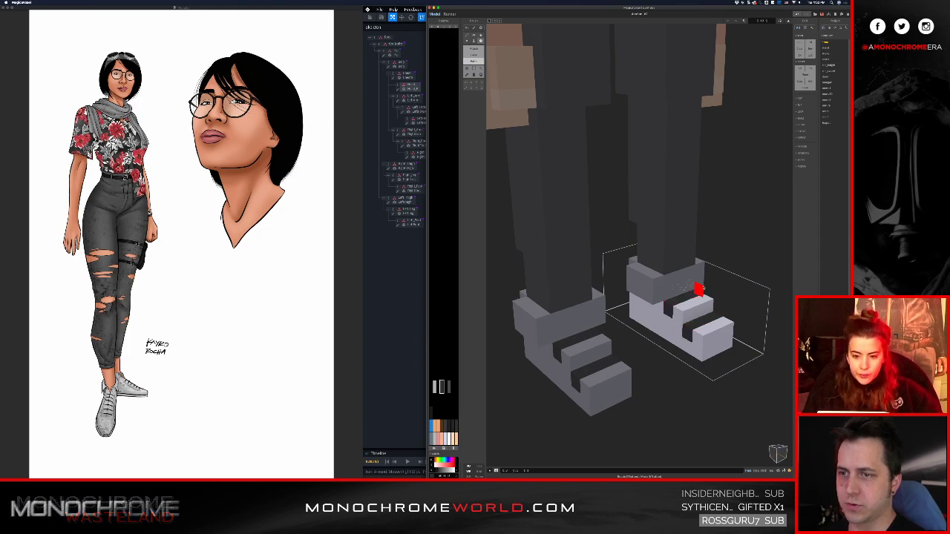
key(grave)
key(grave)
- Review the whole avatar from the front and compare its outfit with the reference drawing
scroll(674, 274, down, 5)
right_drag(680, 267, 674, 231)
scroll(674, 231, down, 3)
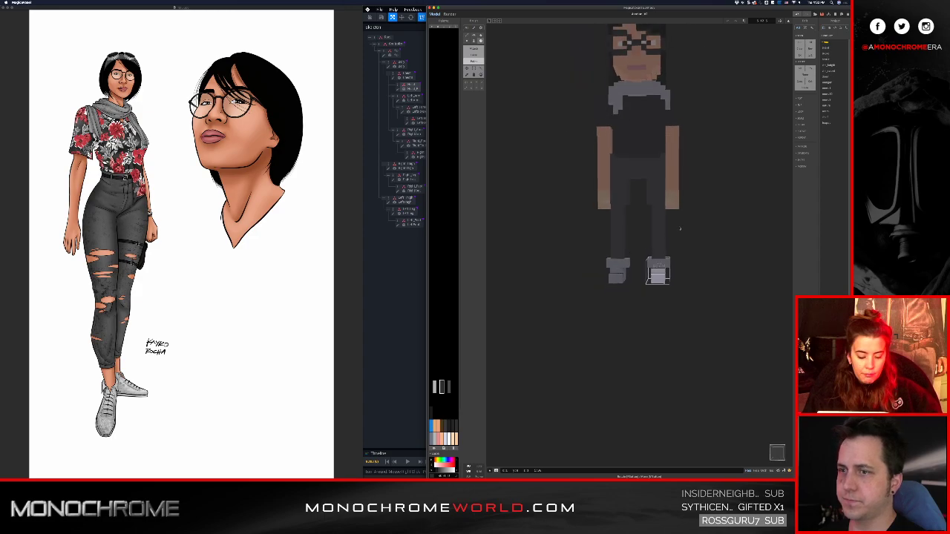
middle_drag(674, 231, 668, 301)
scroll(667, 301, up, 3)
right_drag(667, 301, 642, 250)
middle_drag(642, 251, 633, 275)
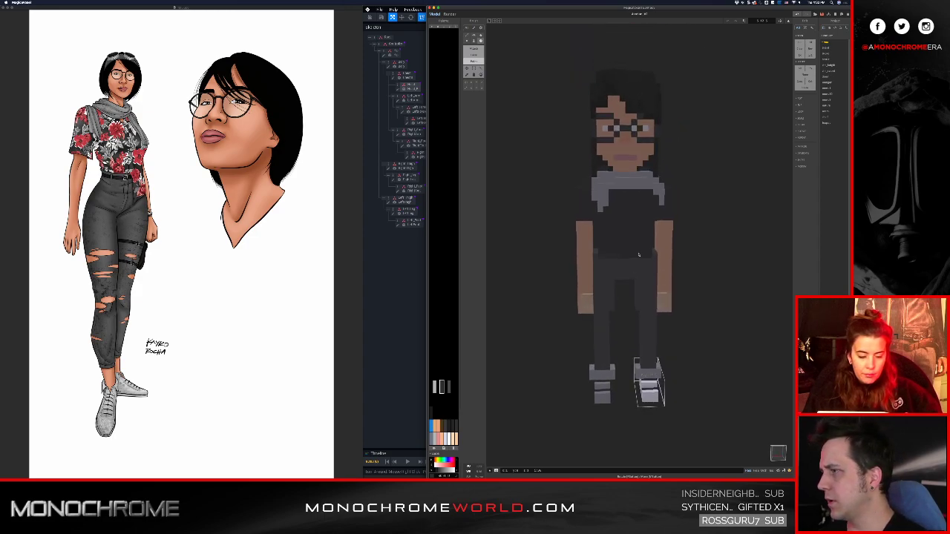
right_drag(624, 262, 619, 245)
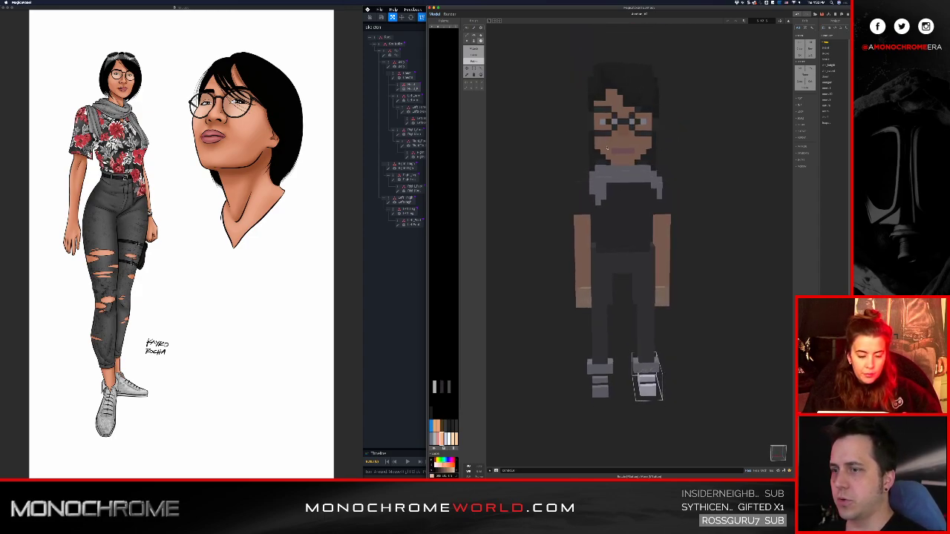
scroll(602, 231, up, 8)
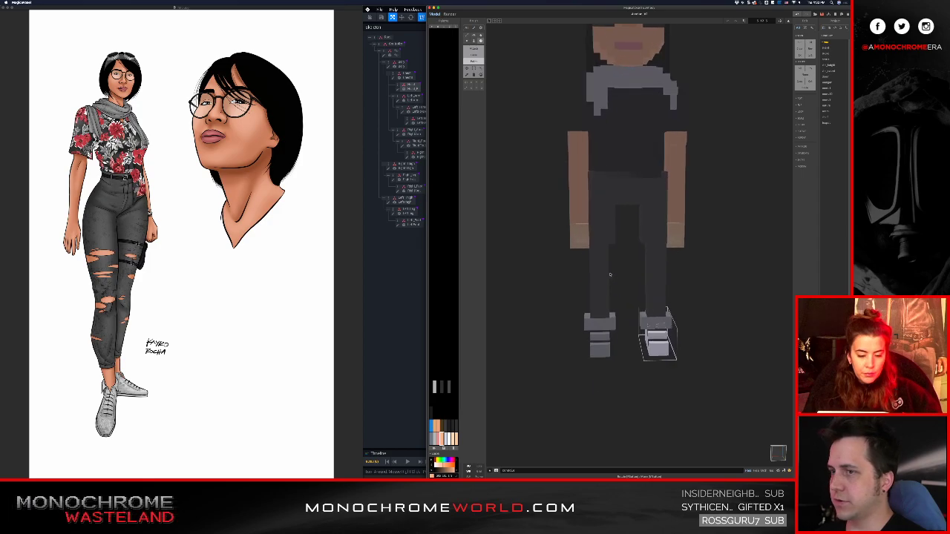
- Paint stepped skin-coloured rips around the knee area of the avatar's right thigh, across the front and onto the sides
key(Tab)
double_click(603, 228)
double_click(602, 228)
double_click(603, 228)
double_click(602, 228)
key(Tab)
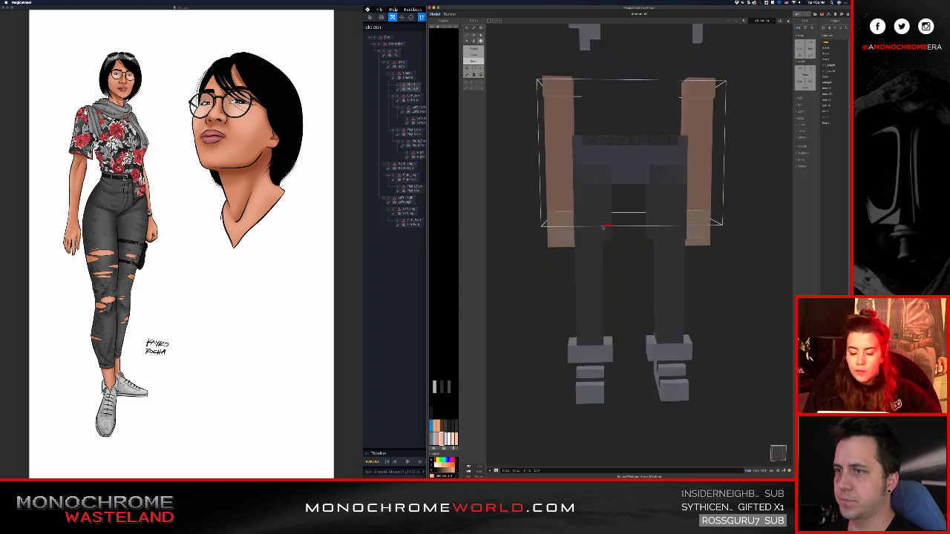
key(Tab)
double_click(600, 243)
key(Tab)
scroll(589, 245, up, 6)
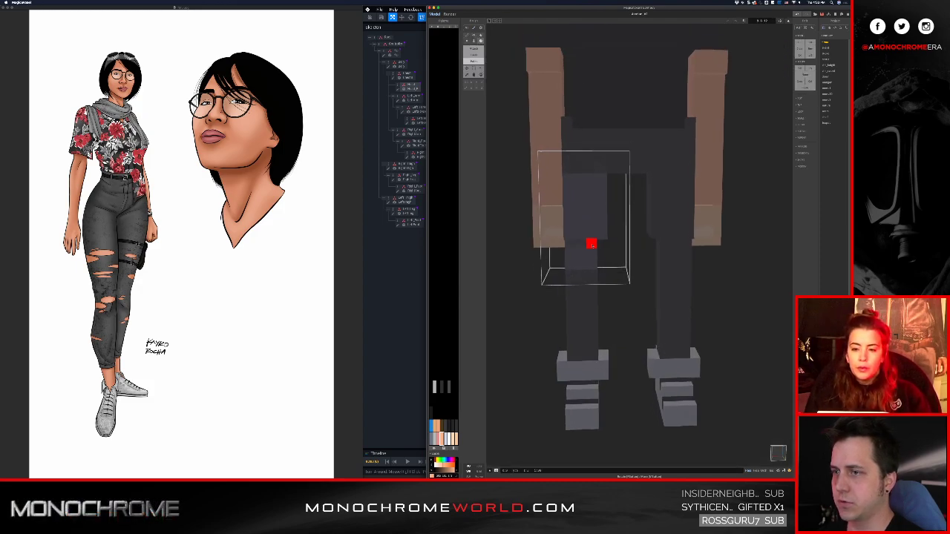
right_drag(609, 248, 613, 236)
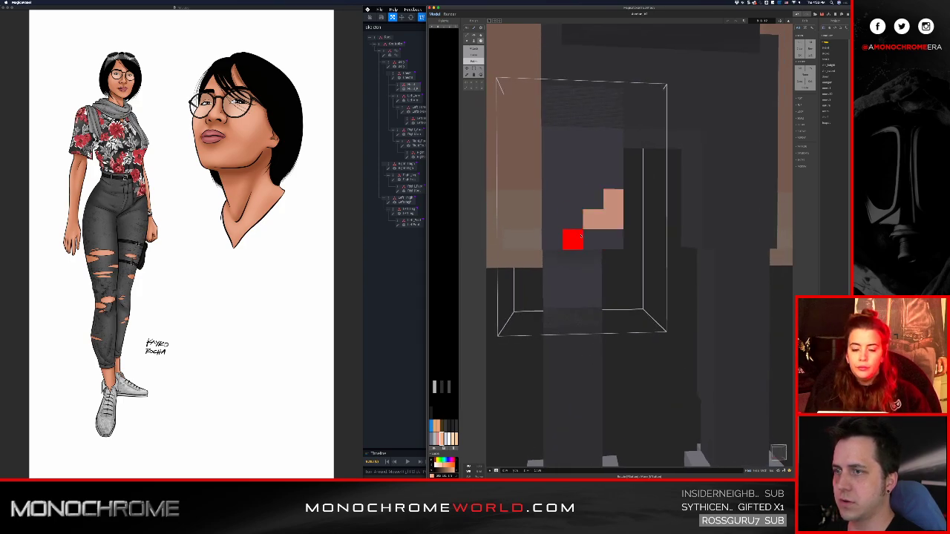
right_drag(585, 264, 623, 226)
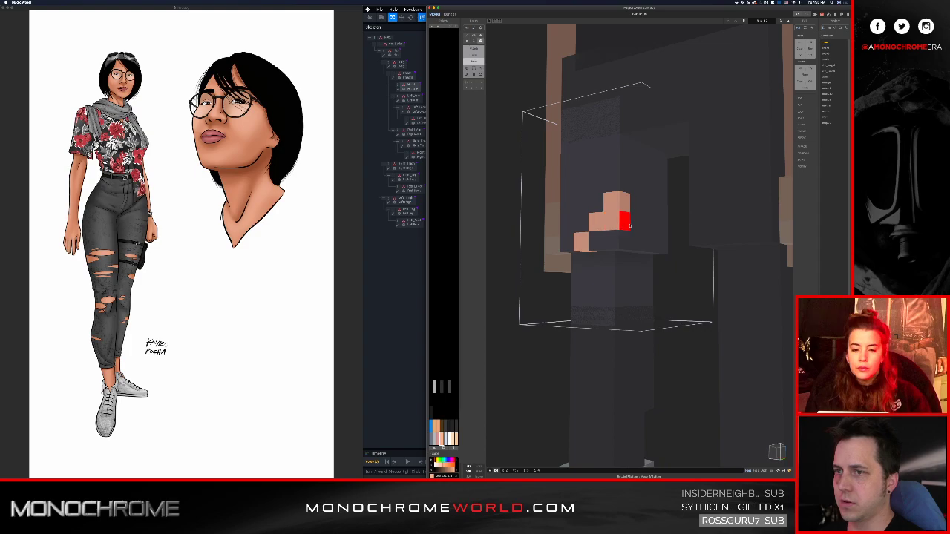
right_drag(589, 282, 630, 269)
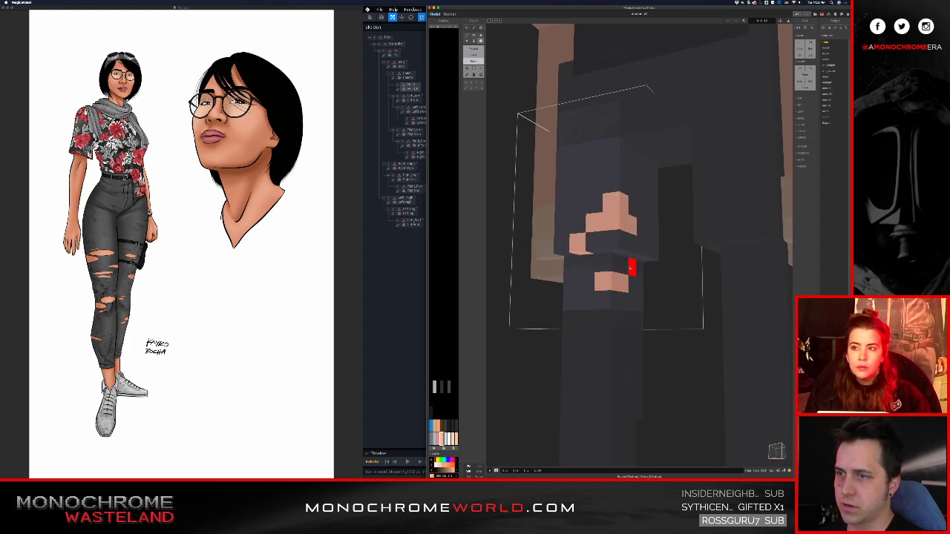
right_drag(567, 299, 759, 299)
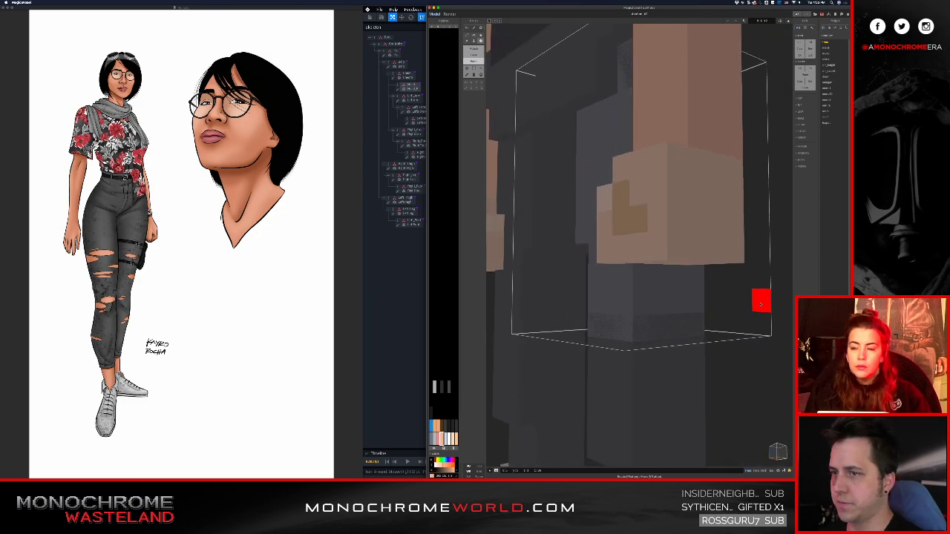
- Paint skin-coloured rips on the front and inner side of the avatar's right lower leg
mouse_move(660, 273)
right_down()
mouse_move(528, 297)
mouse_move(589, 250)
mouse_move(527, 282)
mouse_move(553, 295)
mouse_move(553, 306)
mouse_move(463, 327)
mouse_move(511, 318)
right_up()
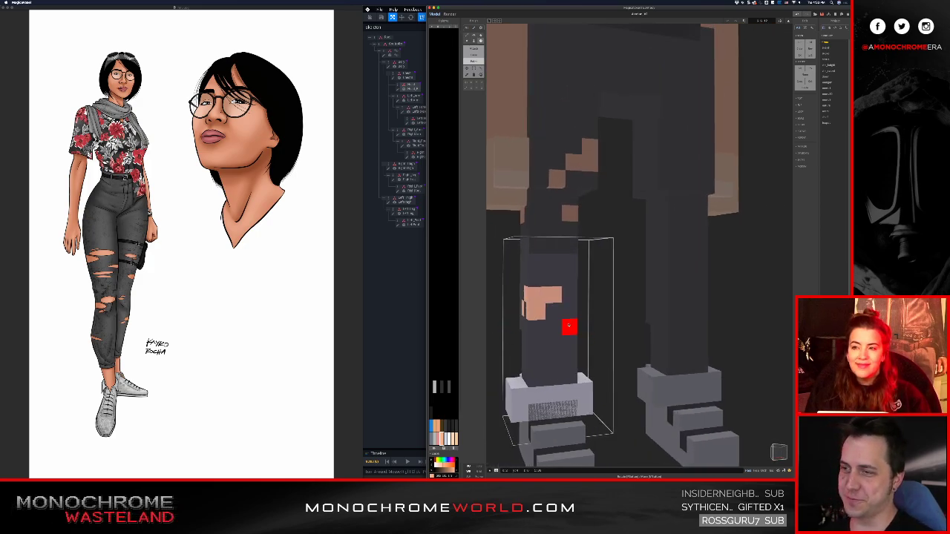
right_drag(573, 316, 393, 320)
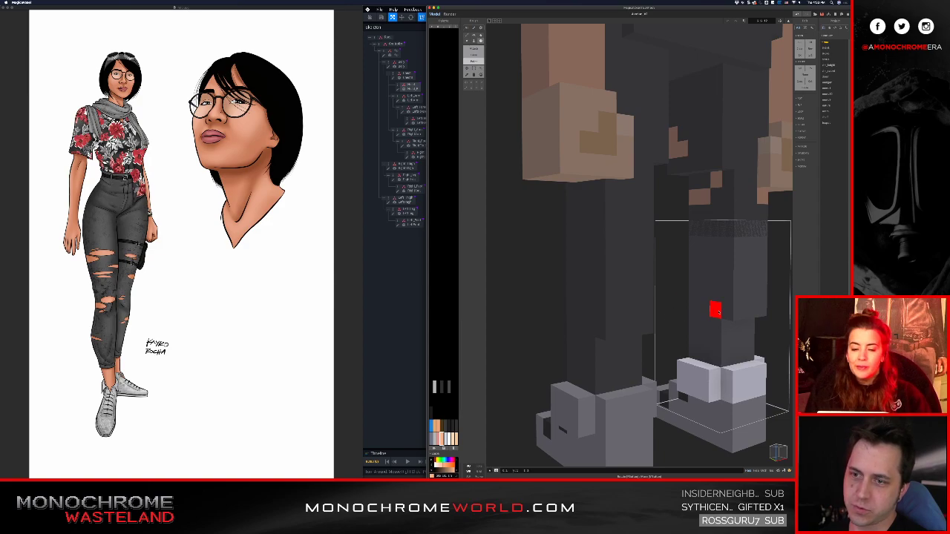
right_drag(676, 327, 674, 296)
- Paint a skin-coloured opening above the shoe band on the avatar's left lower leg, across the front and outer side
key(Tab)
click(675, 298)
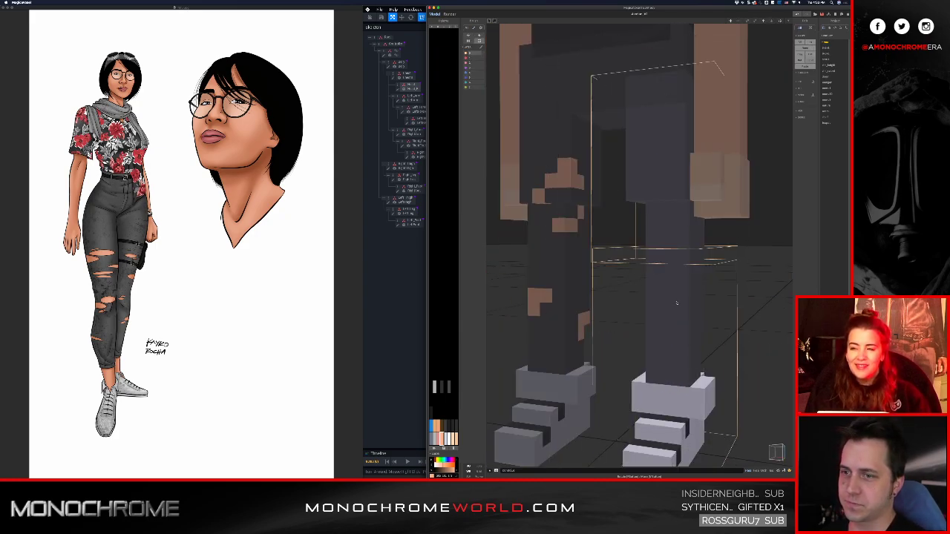
key(Tab)
double_click(682, 300)
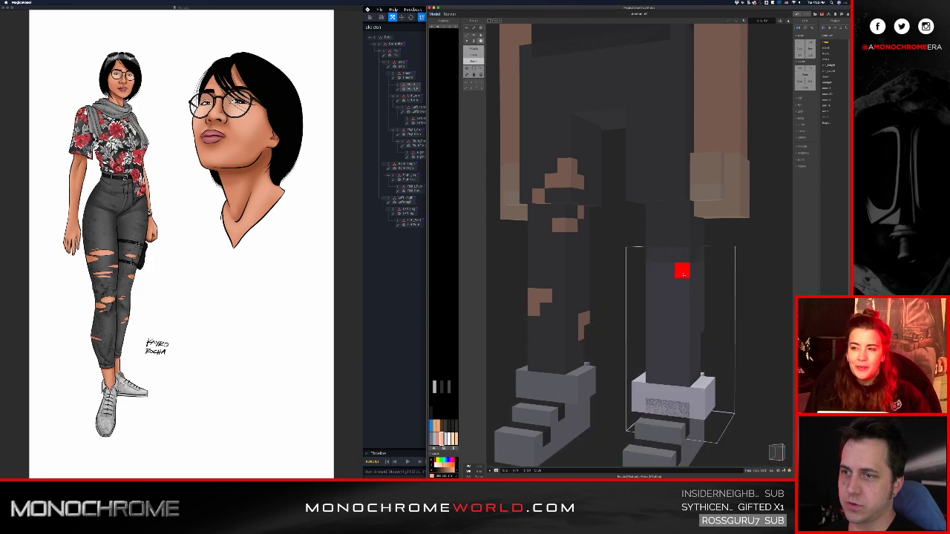
middle_drag(672, 334, 667, 296)
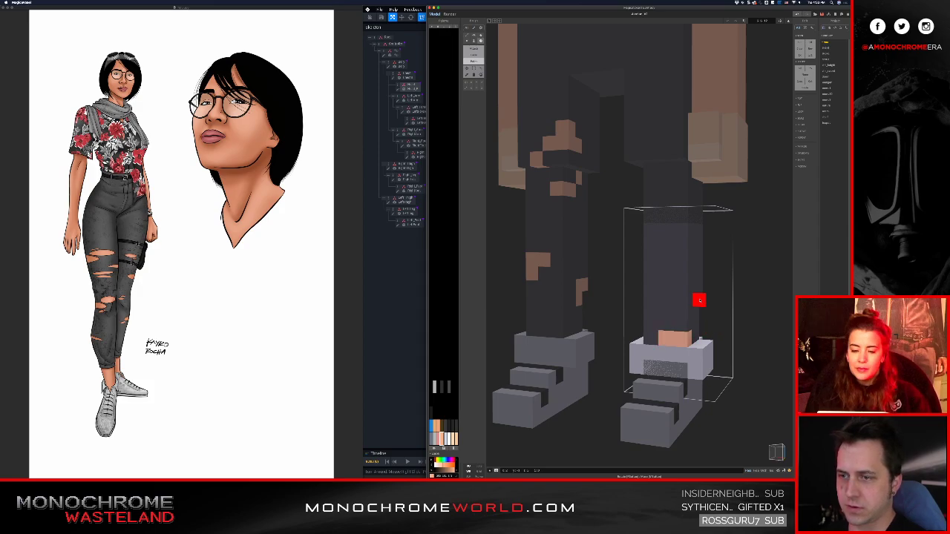
right_drag(699, 300, 645, 292)
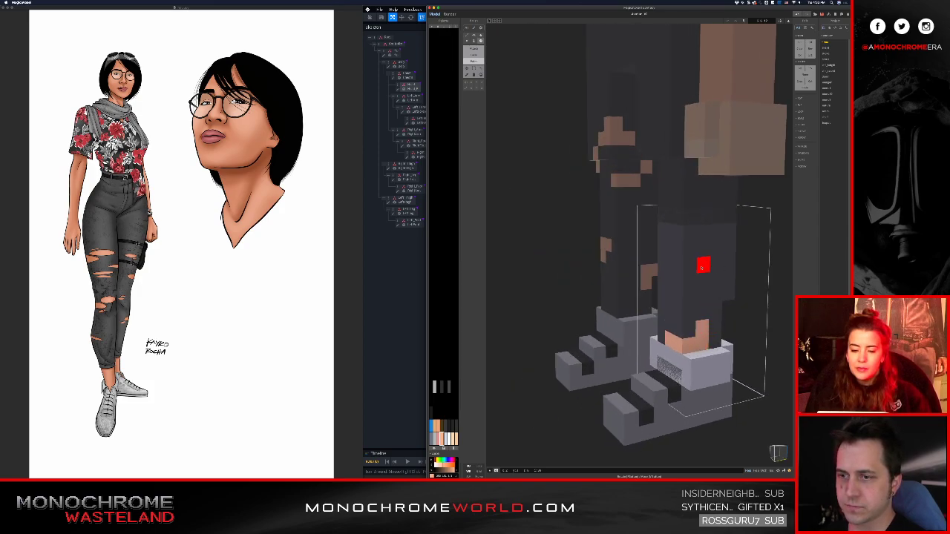
right_drag(703, 269, 741, 275)
mouse_move(689, 261)
right_down()
mouse_move(702, 253)
mouse_move(680, 254)
right_up()
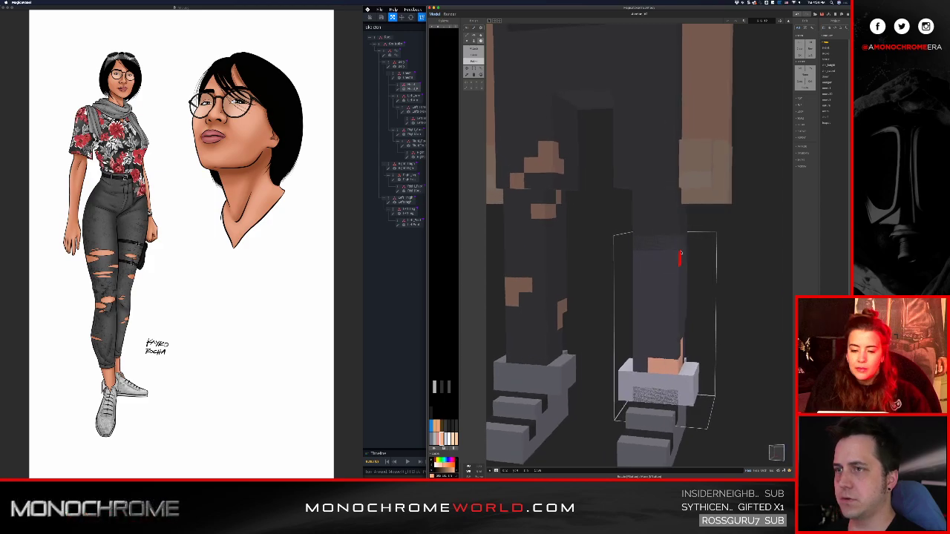
- Paint skin-coloured rips on the avatar's left thigh and knee, spanning the front and outer side
key(Tab)
click(649, 136)
key(Tab)
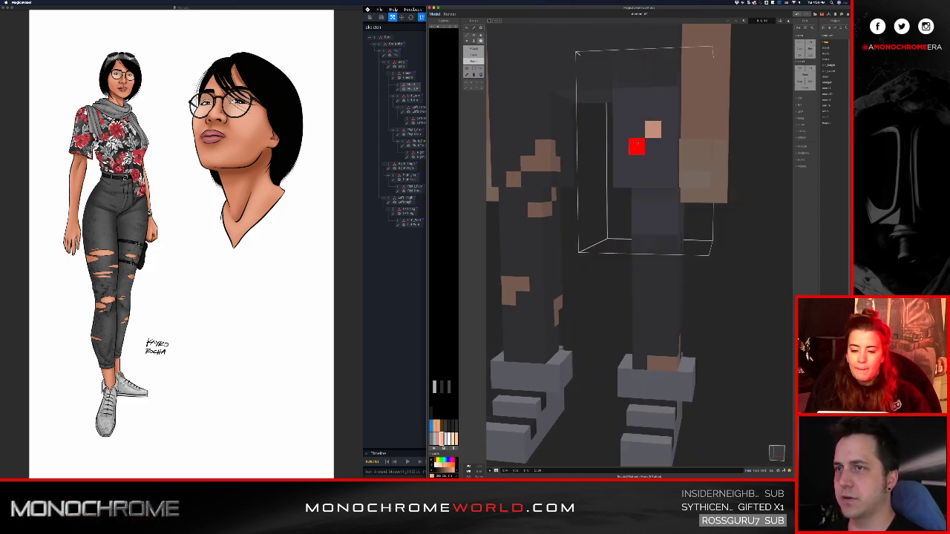
right_drag(666, 129, 685, 183)
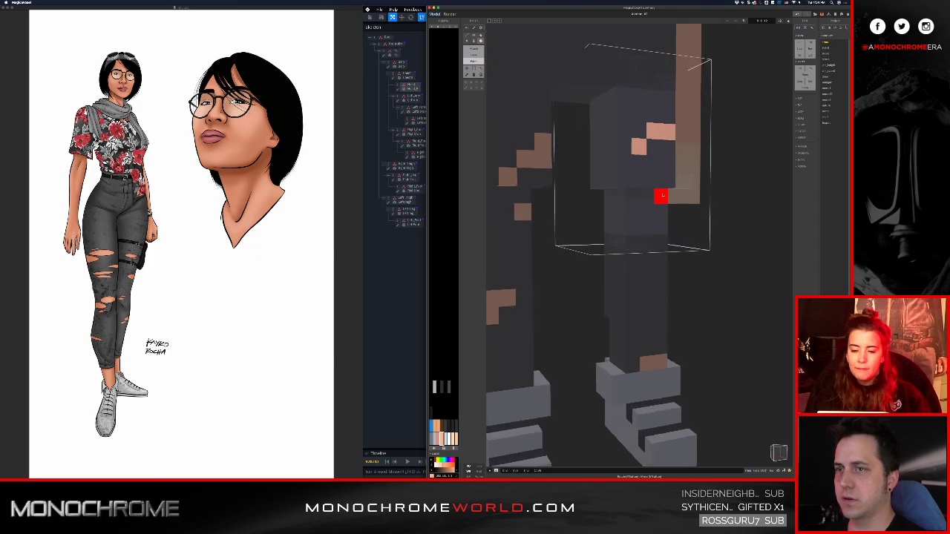
right_drag(624, 198, 575, 220)
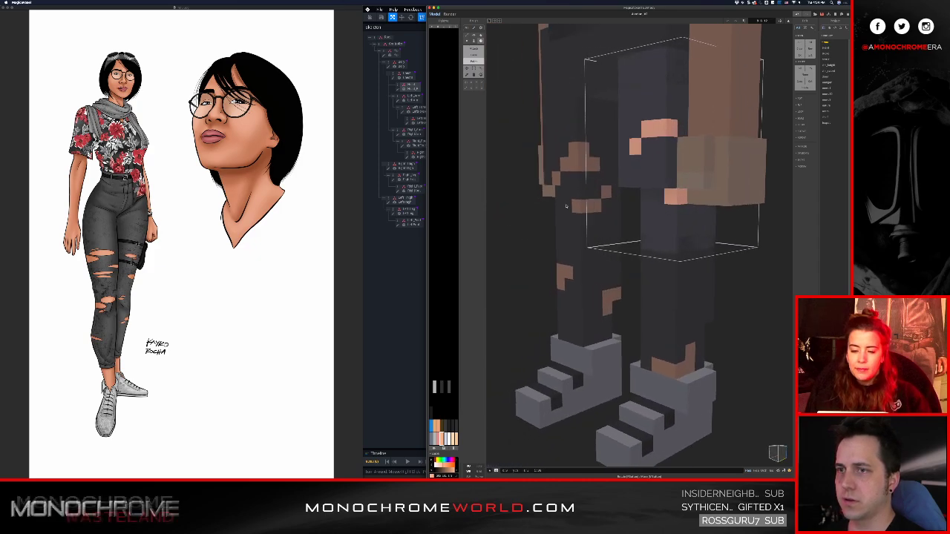
key(h)
right_drag(658, 207, 624, 209)
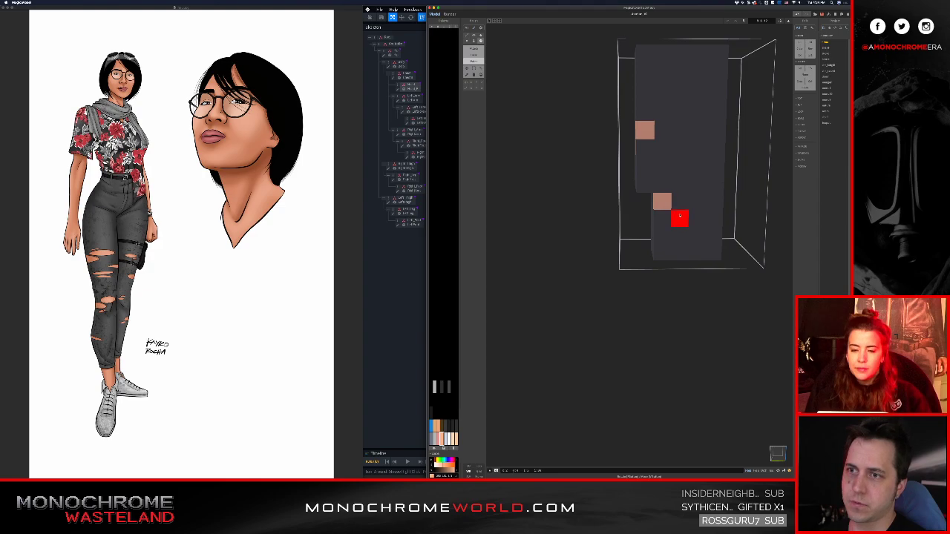
right_drag(696, 207, 720, 214)
key(Tab)
- Open the avatar's right hand for voxel editing
scroll(718, 215, down, 8)
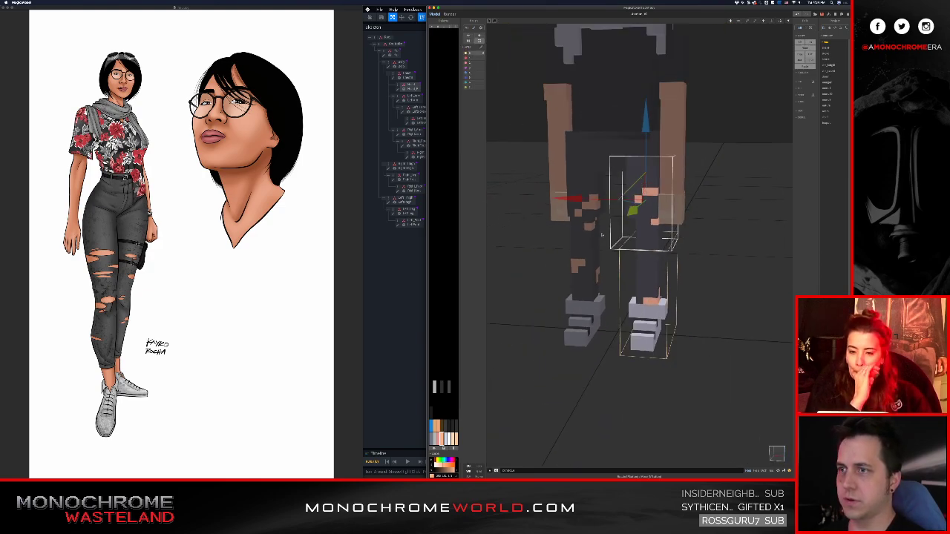
right_drag(589, 180, 528, 245)
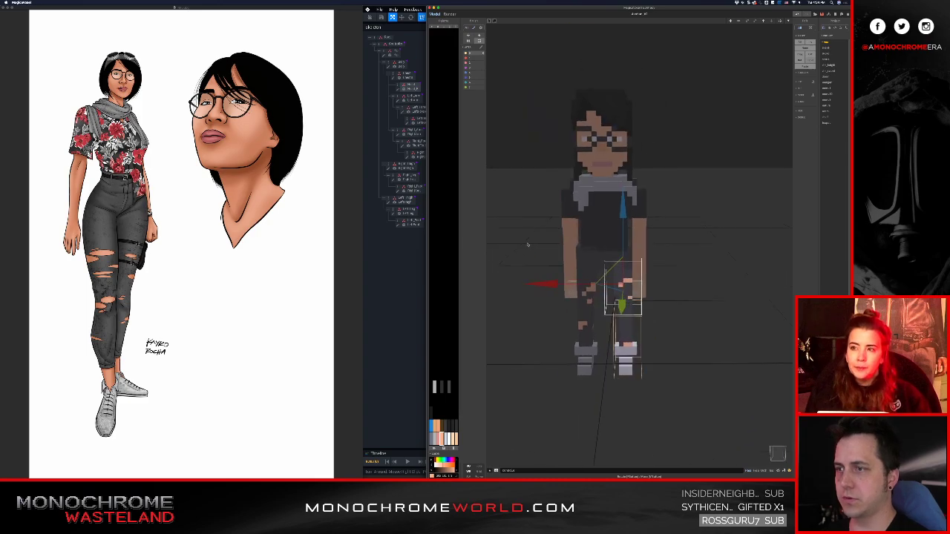
scroll(633, 255, up, 4)
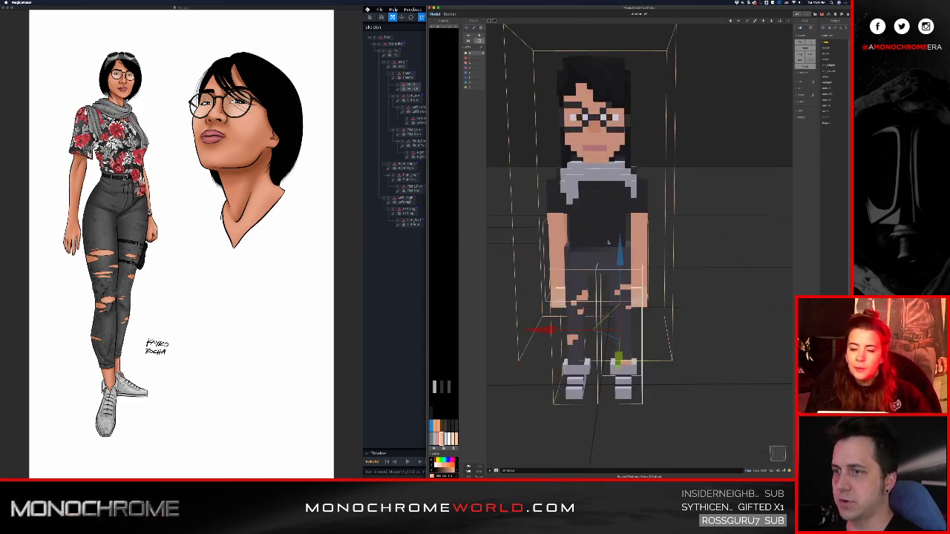
scroll(633, 255, up, 4)
right_drag(633, 256, 606, 277)
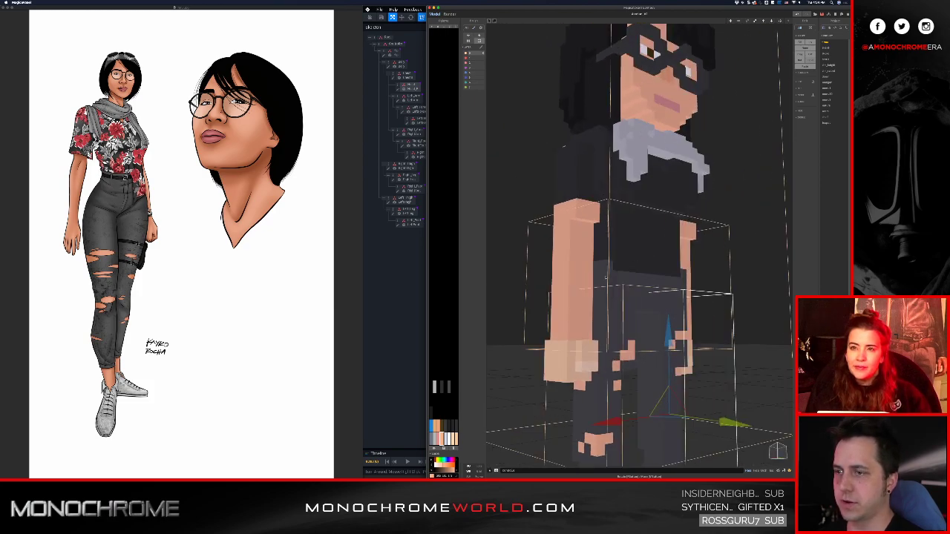
double_click(562, 350)
double_click(561, 360)
click(561, 372)
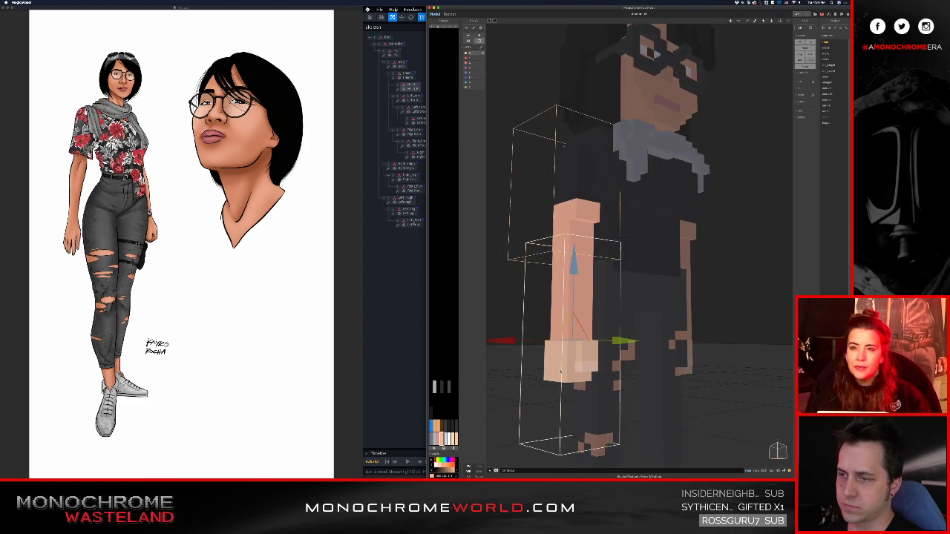
double_click(560, 372)
double_click(560, 372)
double_click(558, 373)
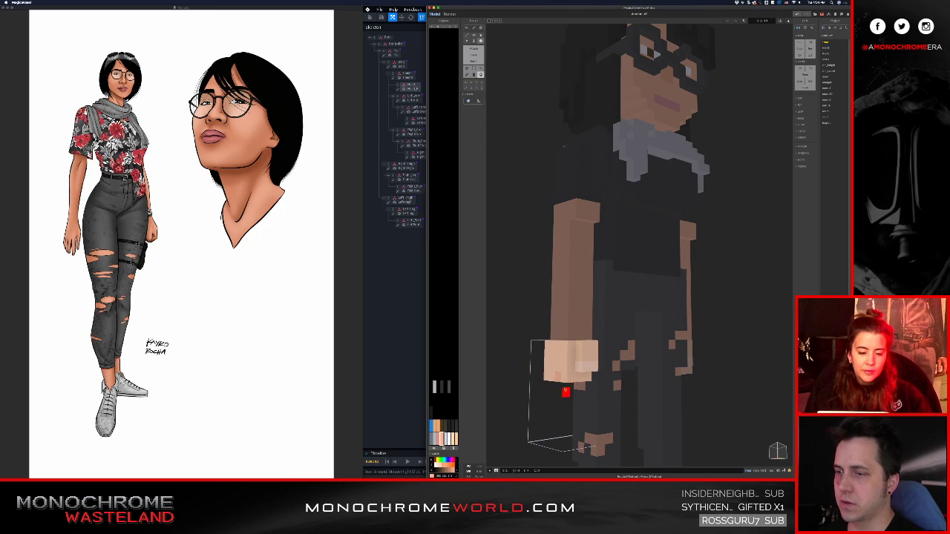
- Recolor the beige faces of the selected hand with the peach skin tone of the arm
click(589, 380)
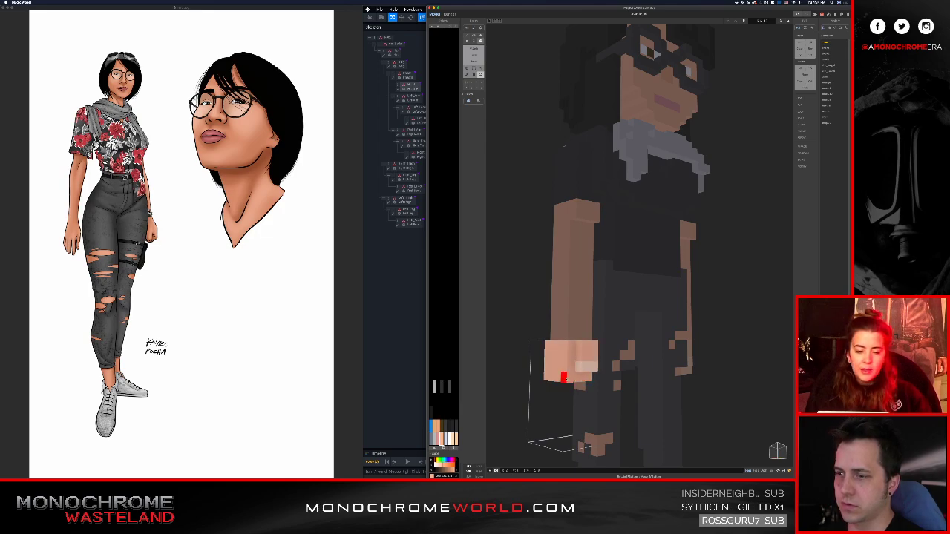
middle_drag(578, 376, 582, 271)
scroll(582, 321, up, 5)
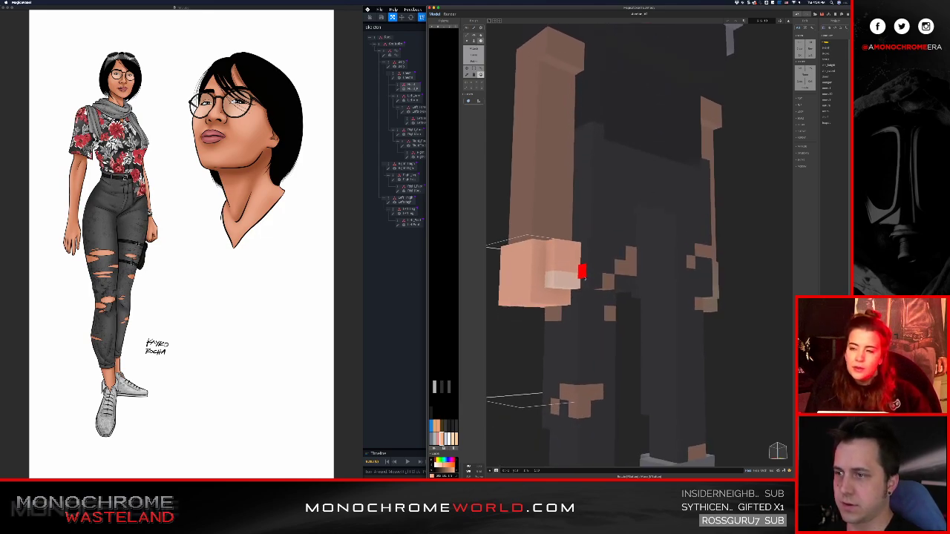
right_drag(553, 282, 644, 288)
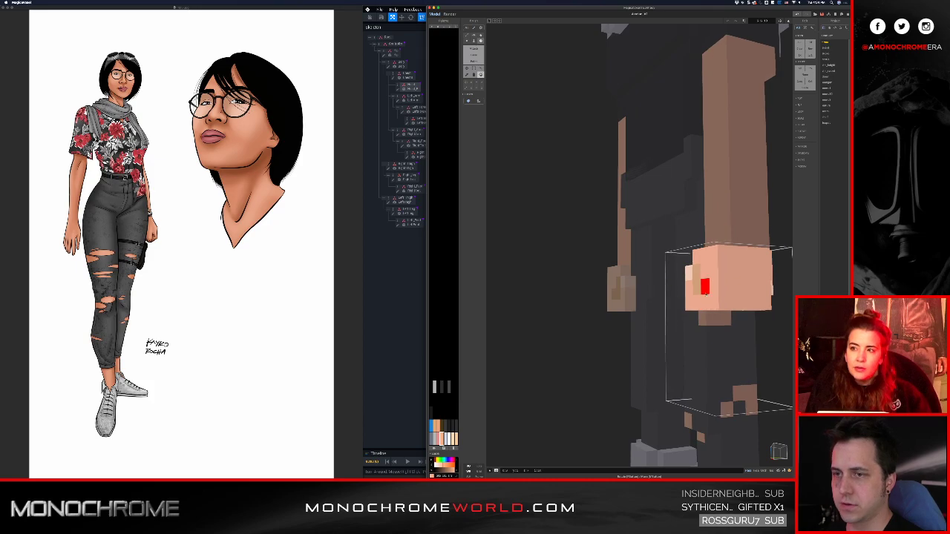
- Check the hand from front and back and recolor its remaining beige voxels with matching peach skin tones
scroll(696, 256, down, 5)
right_drag(705, 249, 523, 241)
middle_drag(512, 165, 510, 228)
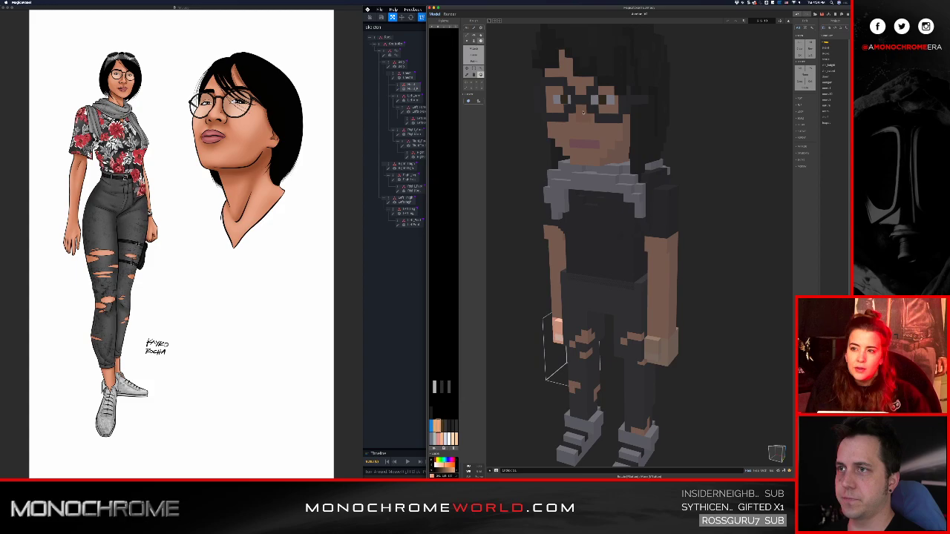
scroll(583, 112, down, 3)
right_drag(594, 312, 741, 259)
scroll(725, 275, up, 4)
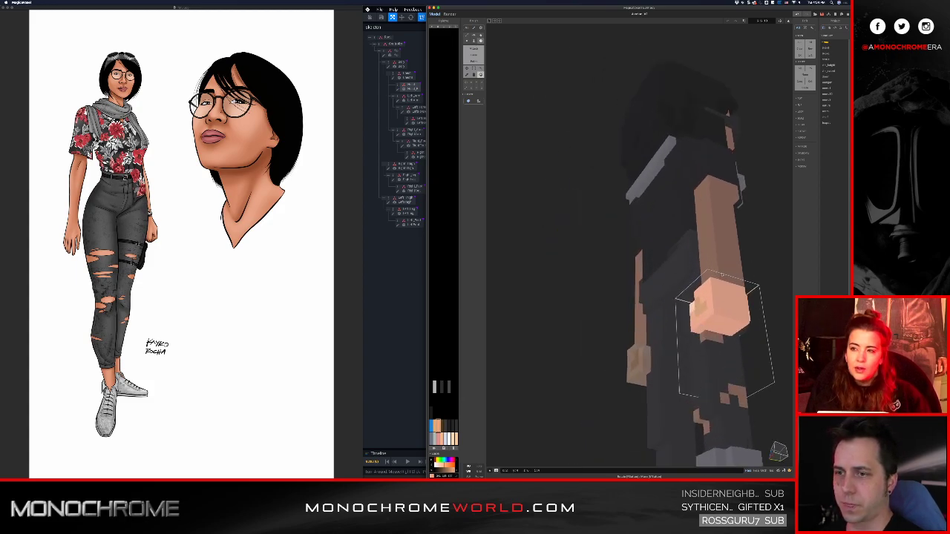
scroll(724, 276, up, 5)
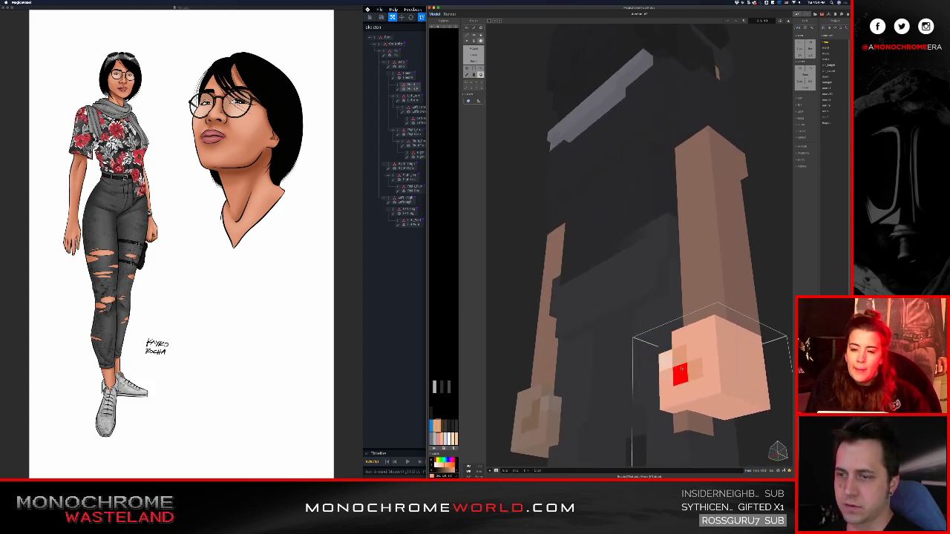
right_drag(695, 373, 579, 381)
right_drag(521, 391, 720, 396)
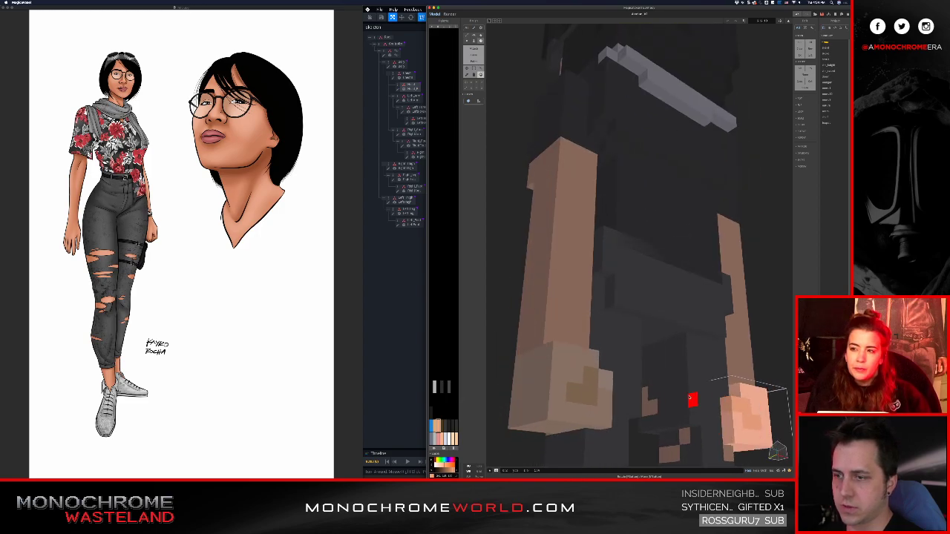
- Select the hand on the other arm for voxel editing and recolor it with the same peach skin tones
key(Tab)
double_click(582, 391)
double_click(581, 392)
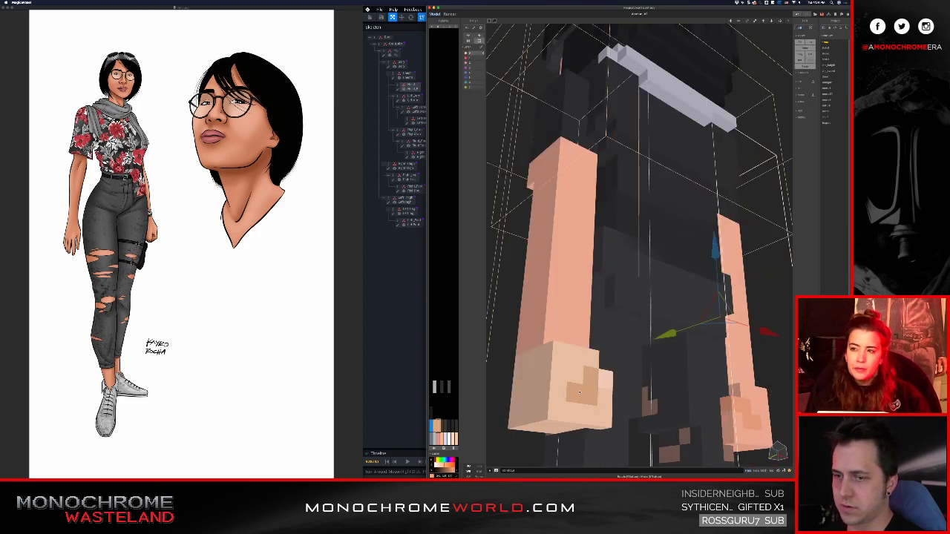
double_click(580, 391)
double_click(580, 392)
double_click(580, 392)
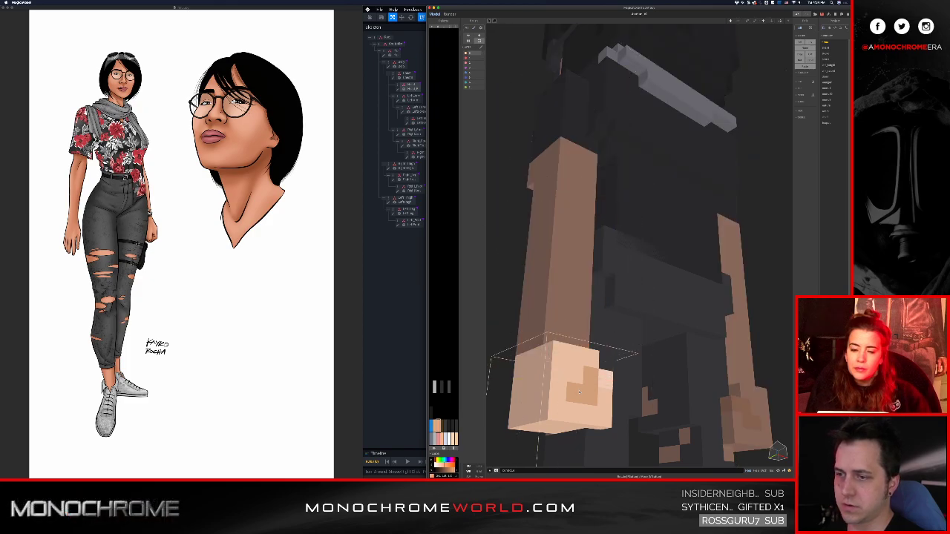
double_click(580, 392)
right_drag(561, 393, 688, 354)
key(Tab)
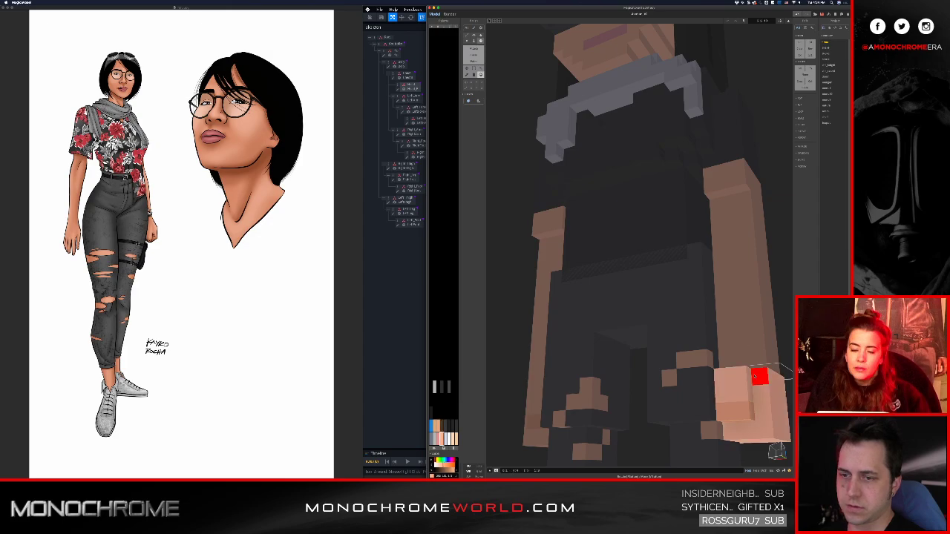
scroll(647, 283, up, 2)
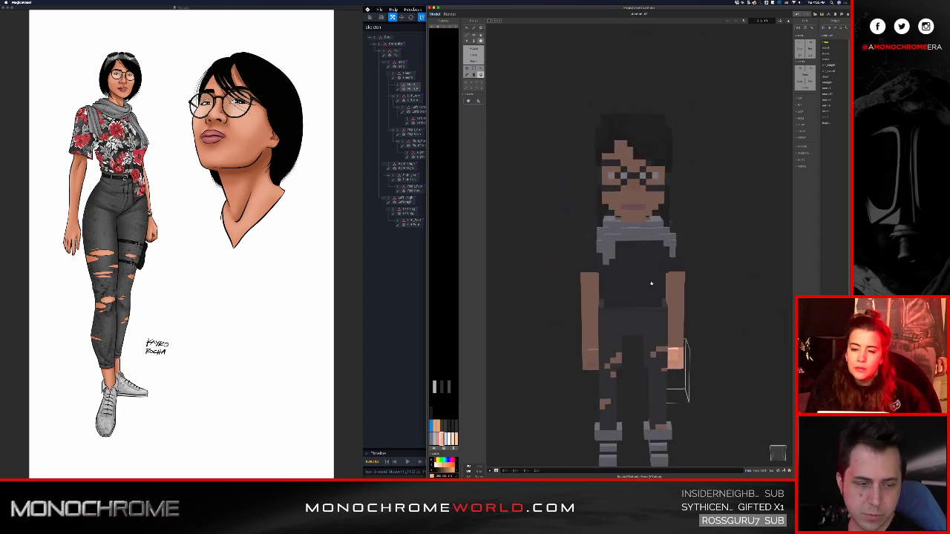
- Switch to VoxEdit and sync the avatar's voxel changes from MagicaVoxel
key(super+Tab)
scroll(592, 222, down, 5)
scroll(584, 245, up, 5)
scroll(583, 250, up, 2)
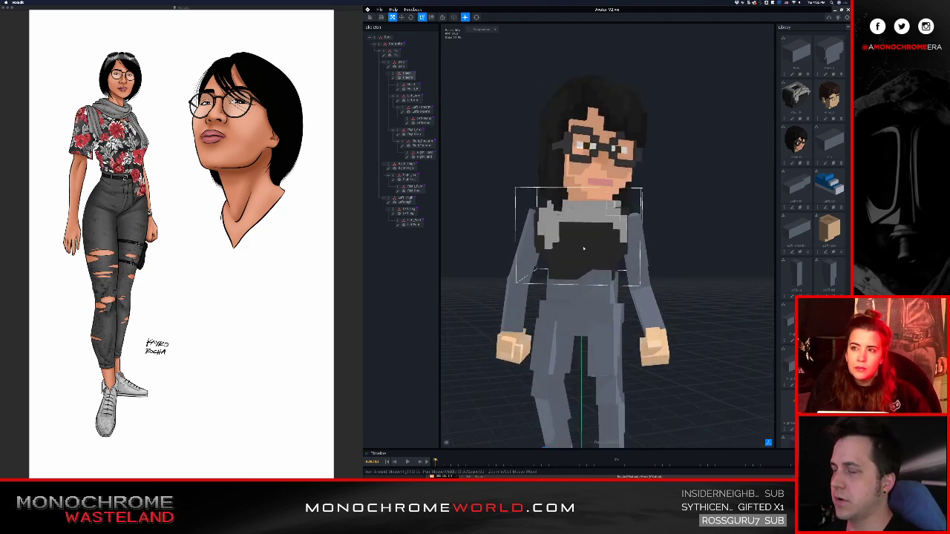
scroll(570, 238, down, 2)
middle_drag(570, 239, 573, 230)
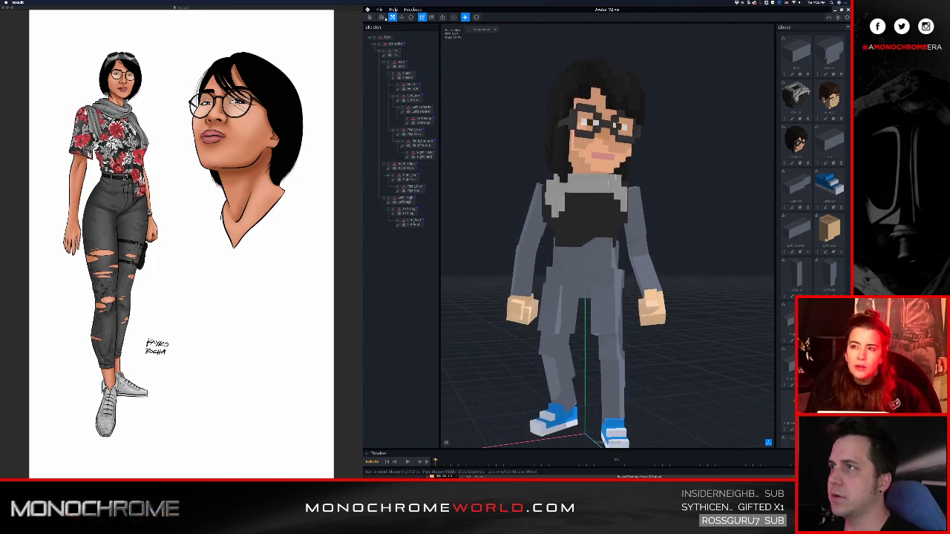
click(379, 8)
mouse_move(402, 34)
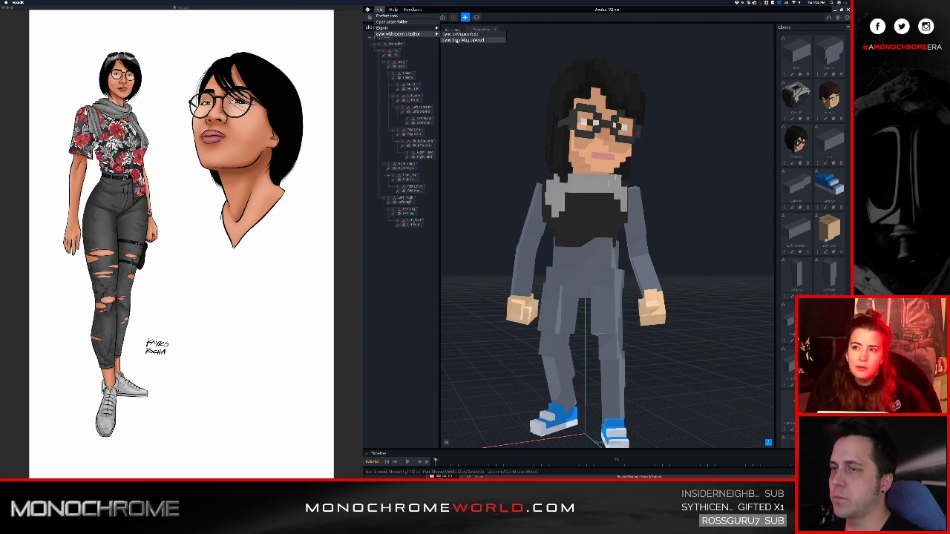
click(460, 39)
right_drag(589, 174, 598, 217)
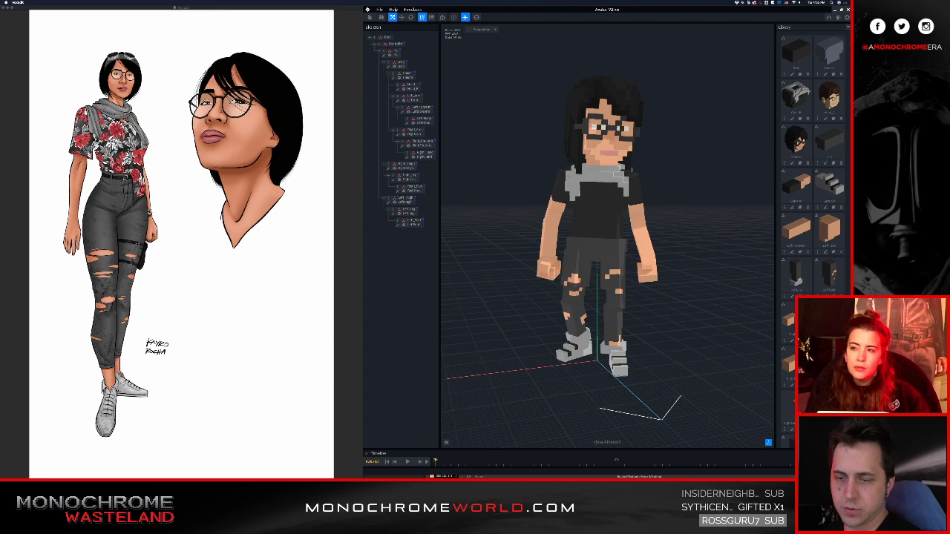
- Examine how the thighs, lower legs and feet line up on the T-posed avatar from the front
right_drag(621, 255, 603, 245)
scroll(602, 246, up, 2)
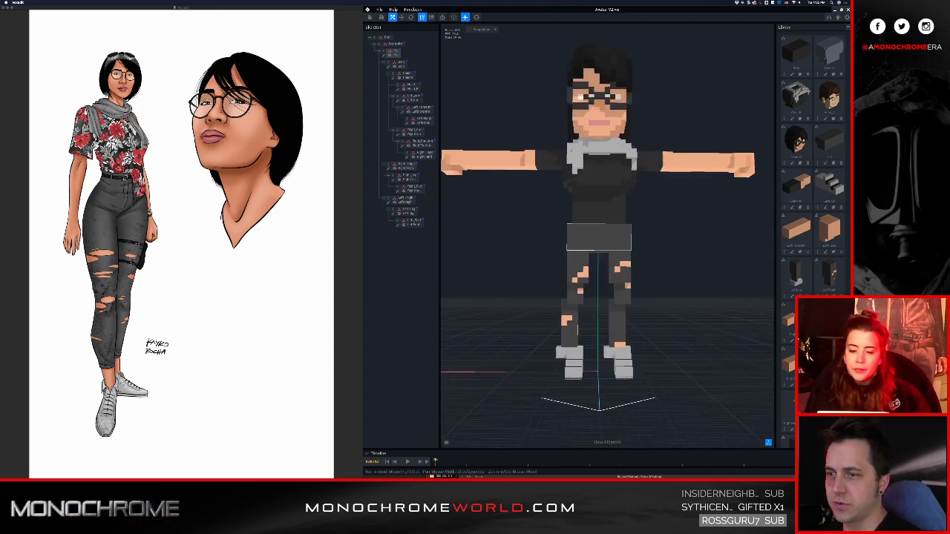
middle_drag(603, 246, 596, 218)
scroll(585, 329, up, 5)
middle_drag(586, 328, 623, 286)
scroll(617, 303, down, 3)
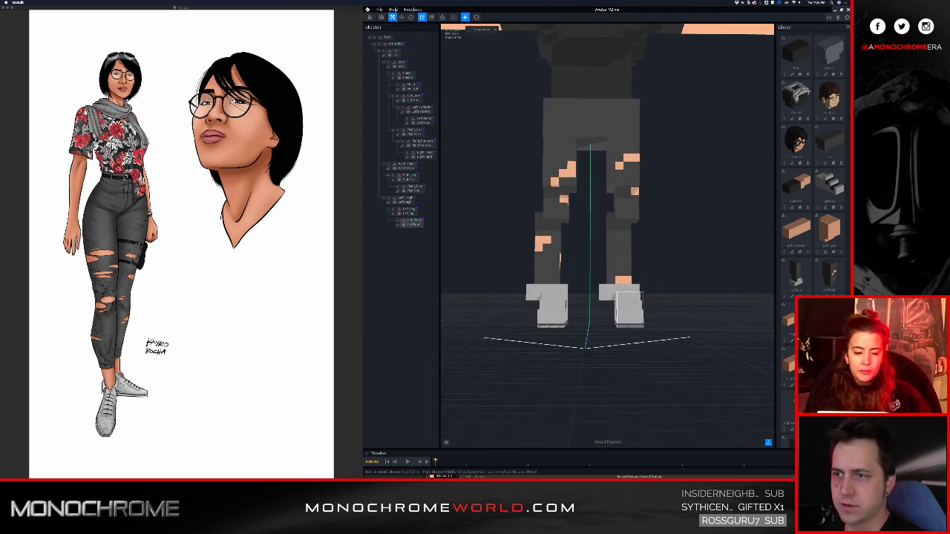
click(403, 187)
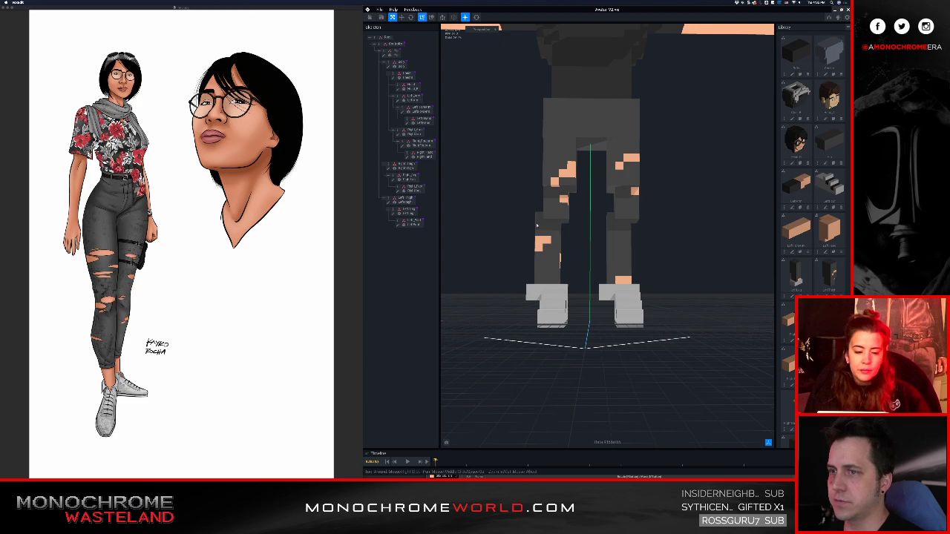
scroll(622, 233, up, 2)
middle_drag(622, 232, 629, 297)
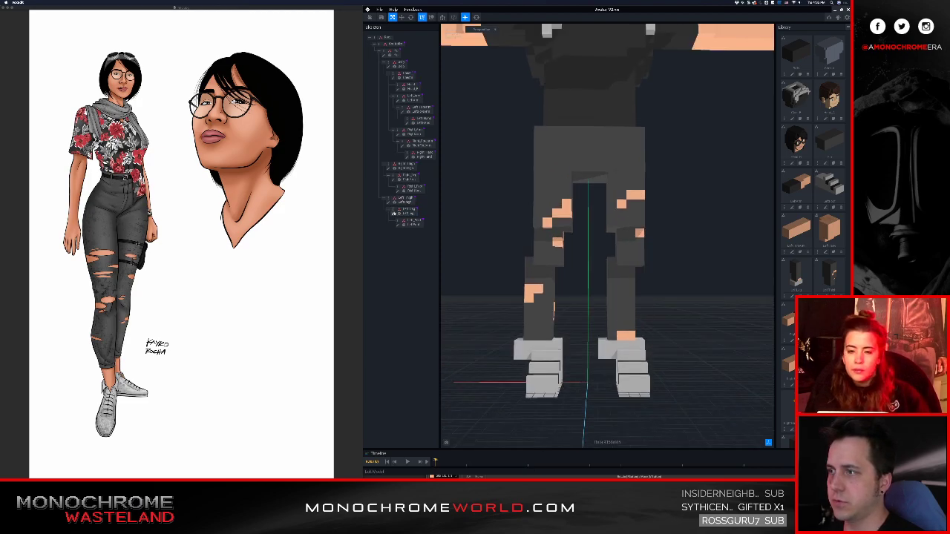
- Open the left lower leg for editing, shift its pivot sideways along the X axis and save the changes
key(Tab)
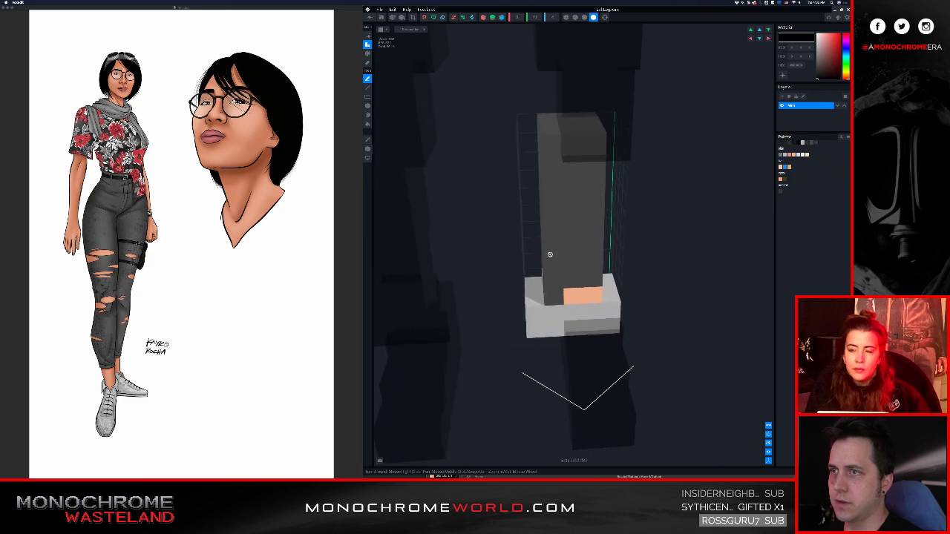
click(367, 148)
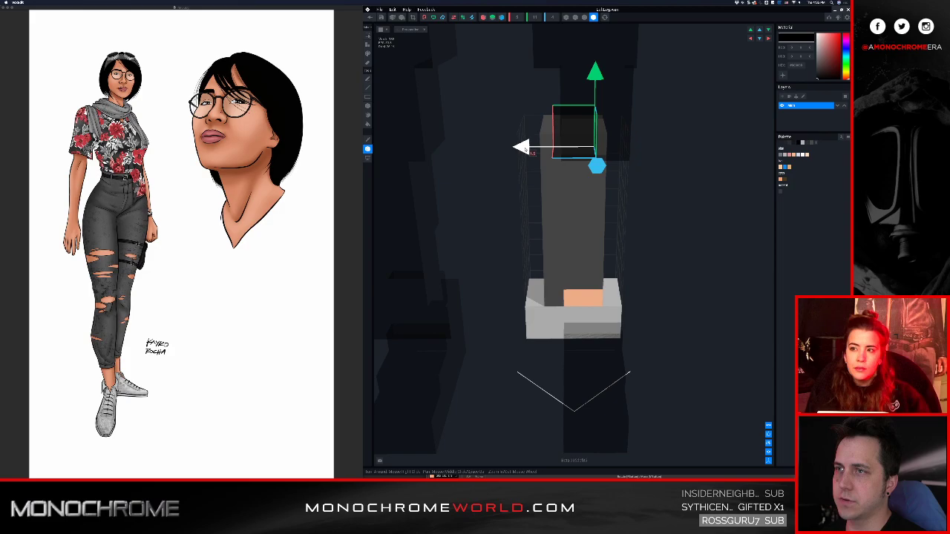
drag(524, 149, 505, 150)
right_drag(564, 206, 564, 205)
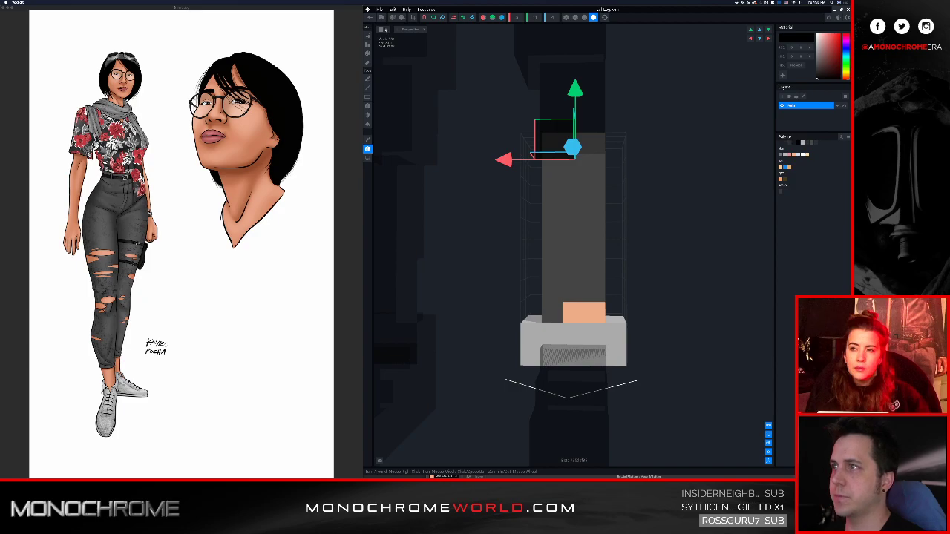
click(370, 17)
click(562, 142)
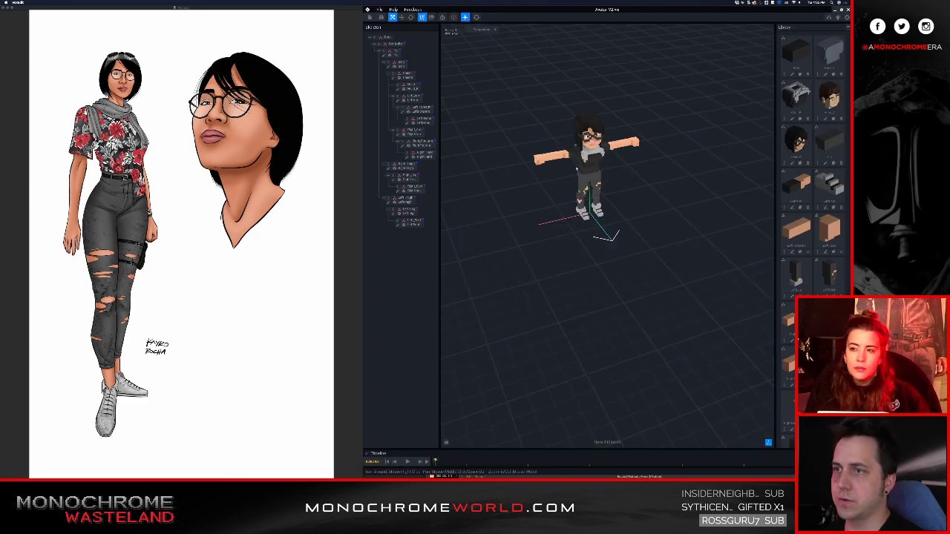
- Open the right lower leg for editing, shift its pivot sideways along the X axis and save the changes
scroll(587, 196, up, 5)
right_drag(586, 197, 606, 192)
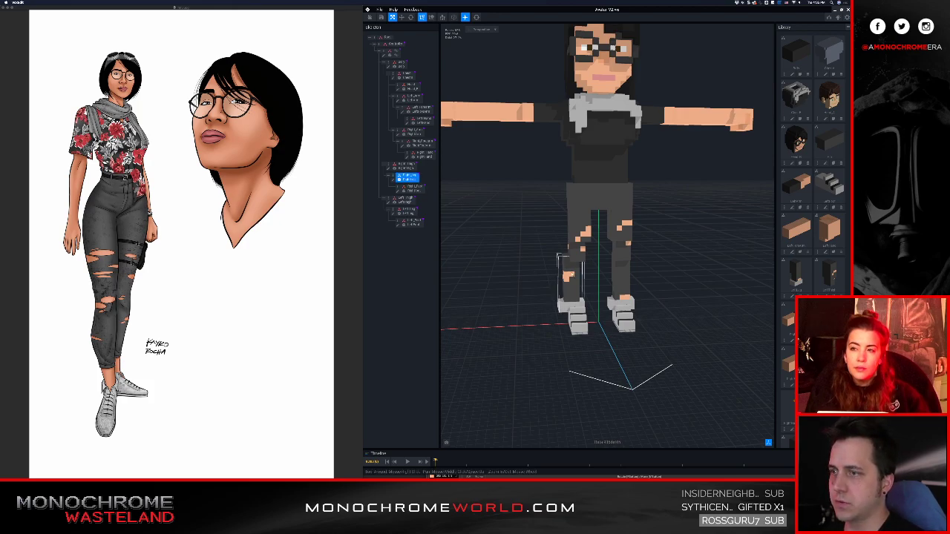
double_click(393, 181)
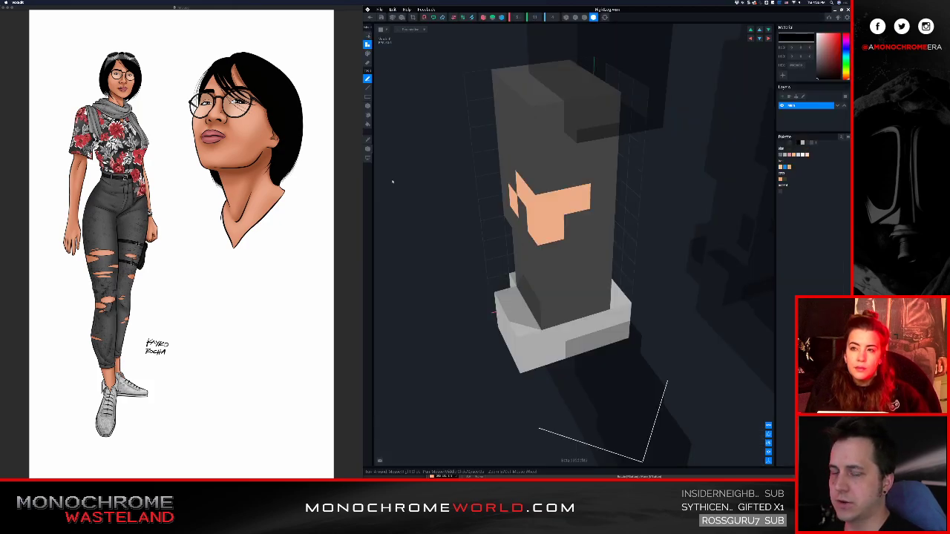
scroll(582, 246, down, 4)
click(367, 150)
right_drag(614, 214, 582, 210)
scroll(552, 211, down, 4)
drag(508, 183, 495, 182)
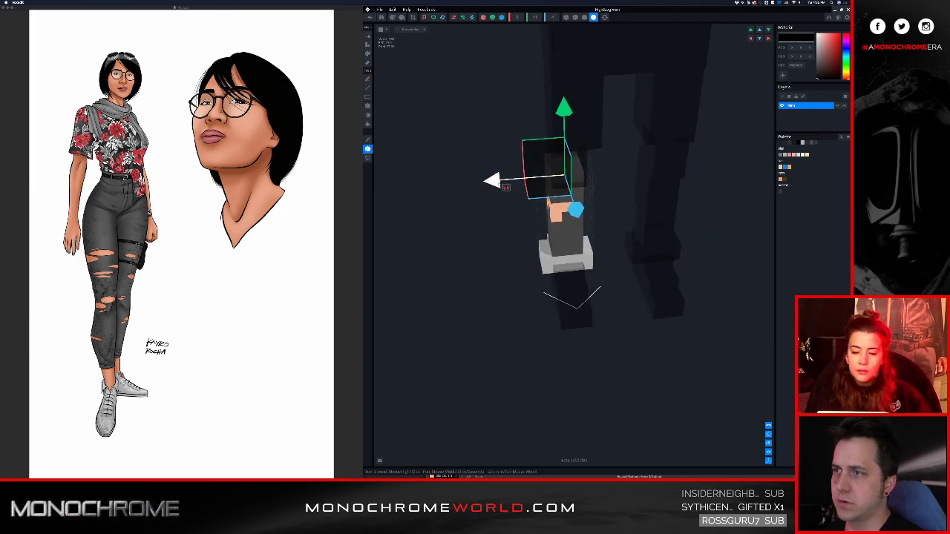
click(370, 17)
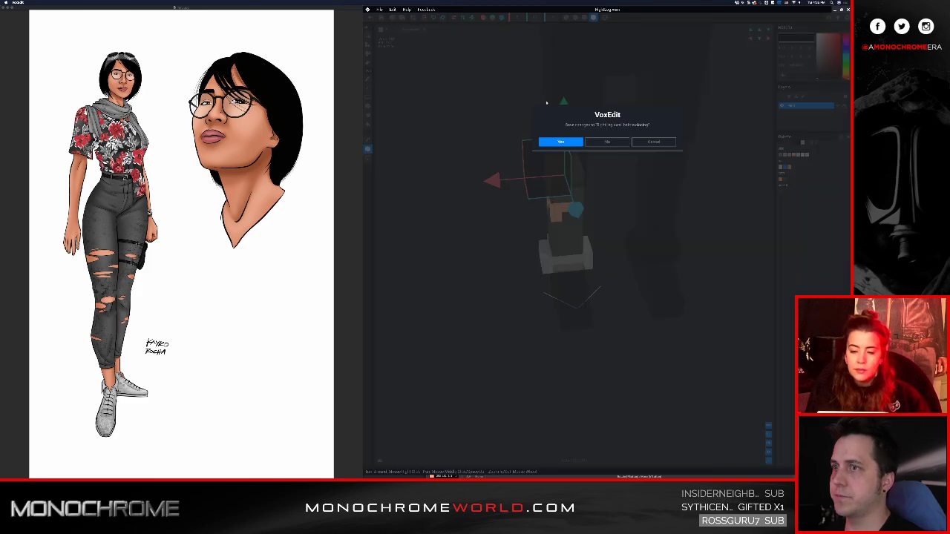
click(561, 142)
- Examine the updated avatar from several angles, checking the leg alignment and the overall clothing and skin colors
scroll(607, 237, up, 2)
mouse_move(623, 230)
right_down()
mouse_move(512, 234)
mouse_move(634, 249)
mouse_move(624, 246)
right_up()
right_drag(586, 204, 595, 240)
scroll(586, 204, up, 8)
scroll(586, 211, down, 8)
scroll(599, 242, down, 3)
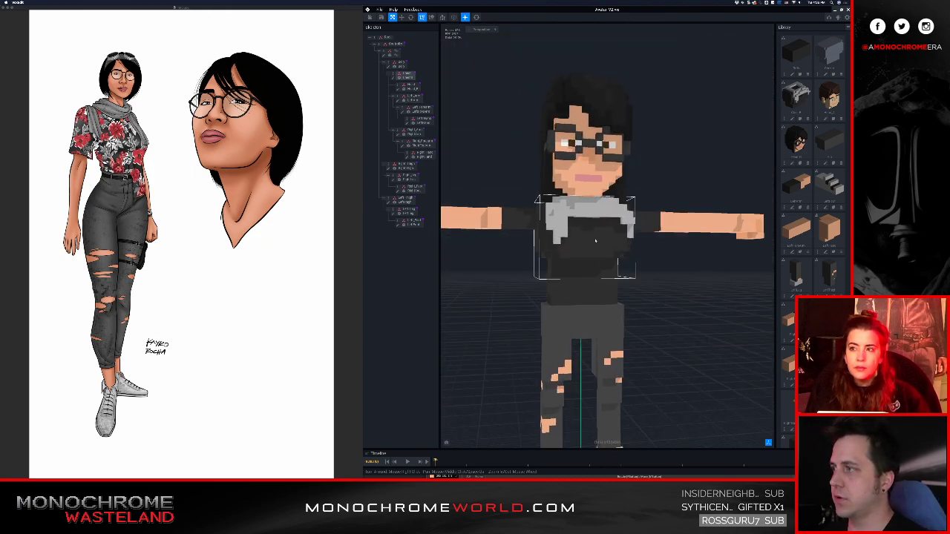
scroll(602, 251, down, 6)
right_drag(653, 252, 591, 249)
scroll(587, 256, up, 5)
scroll(562, 256, down, 2)
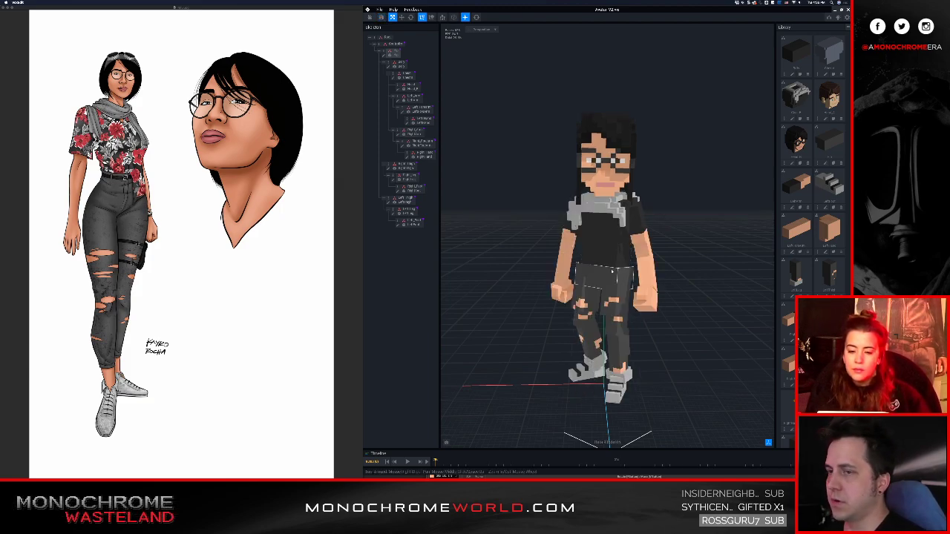
right_drag(607, 265, 610, 264)
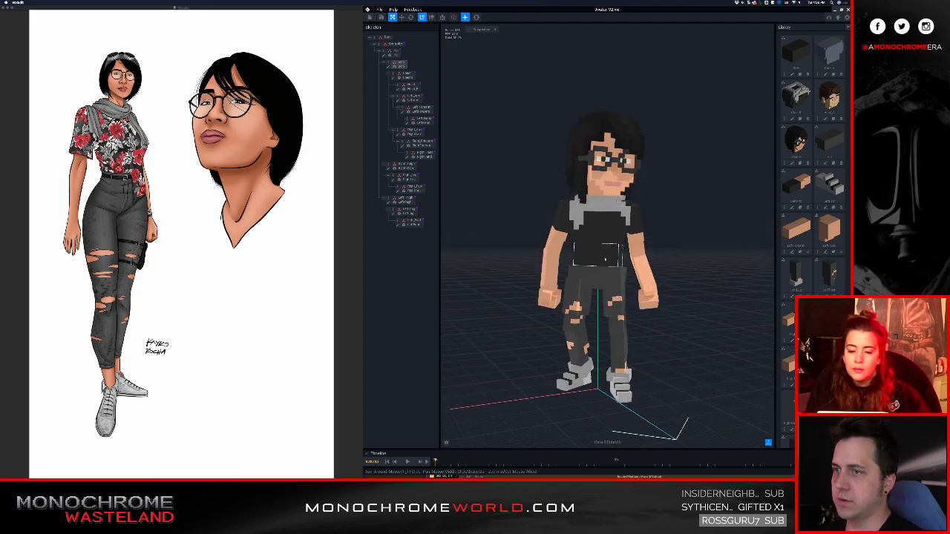
scroll(605, 258, up, 3)
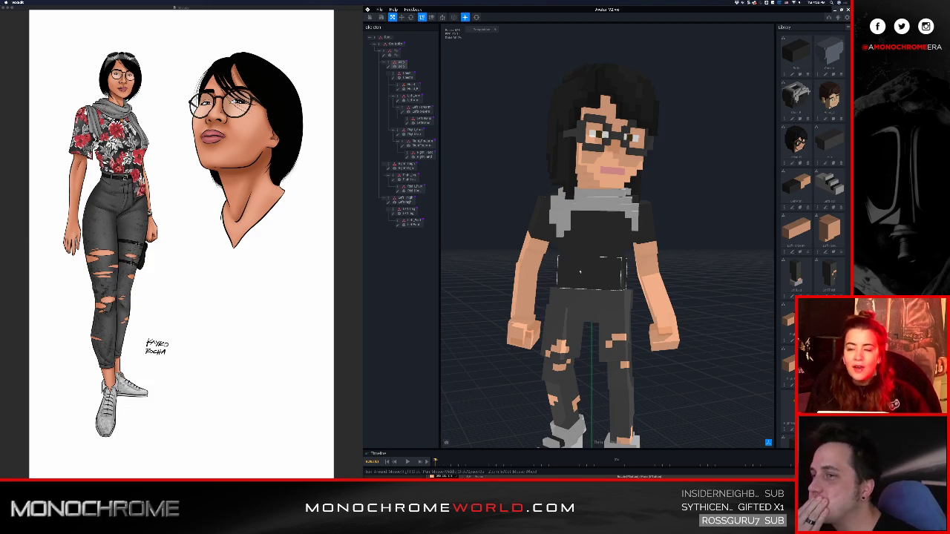
click(584, 249)
click(589, 177)
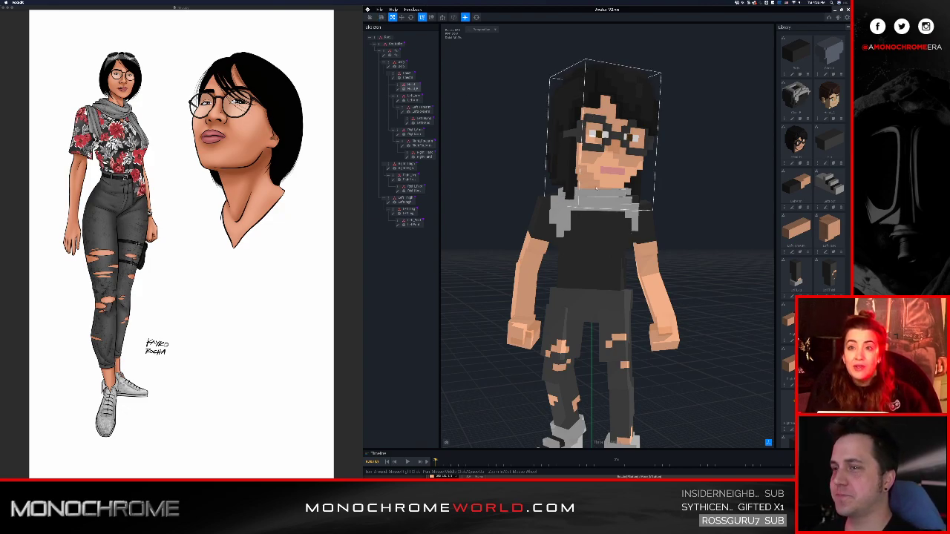
middle_drag(587, 235, 595, 204)
scroll(595, 203, down, 1)
- Sync the avatar to MagicaVoxel and switch to that program to view the whole figure
click(379, 9)
mouse_move(400, 34)
click(456, 34)
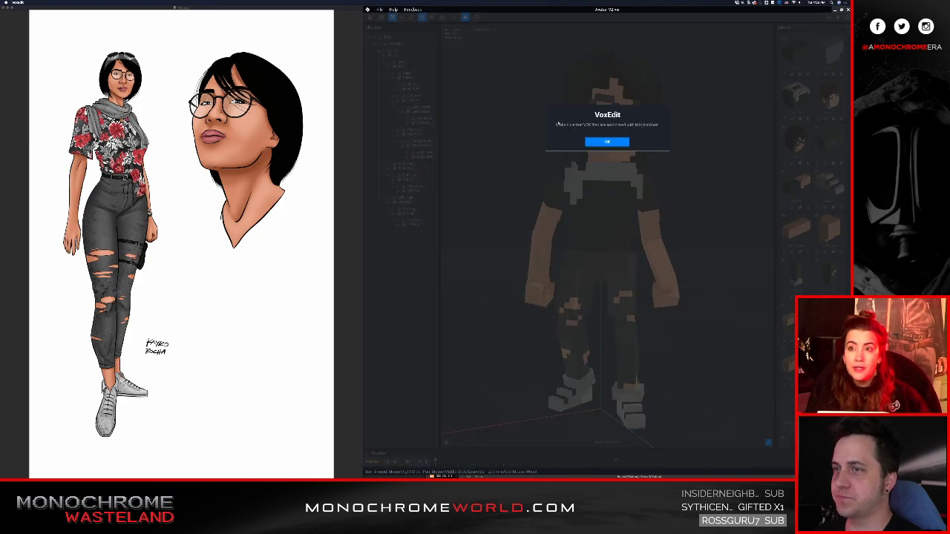
click(607, 142)
right_drag(640, 197, 432, 207)
right_drag(546, 229, 643, 210)
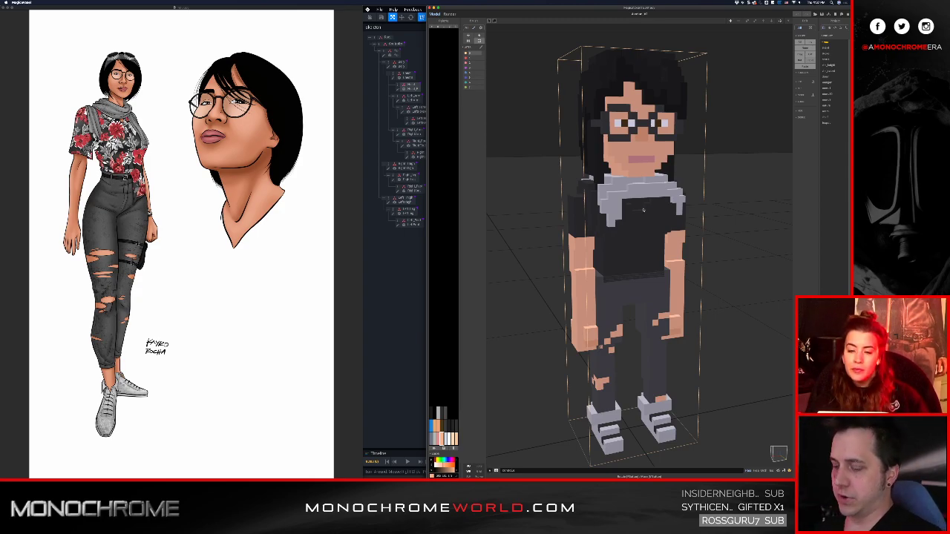
scroll(581, 215, up, 5)
scroll(606, 227, down, 3)
scroll(627, 232, down, 2)
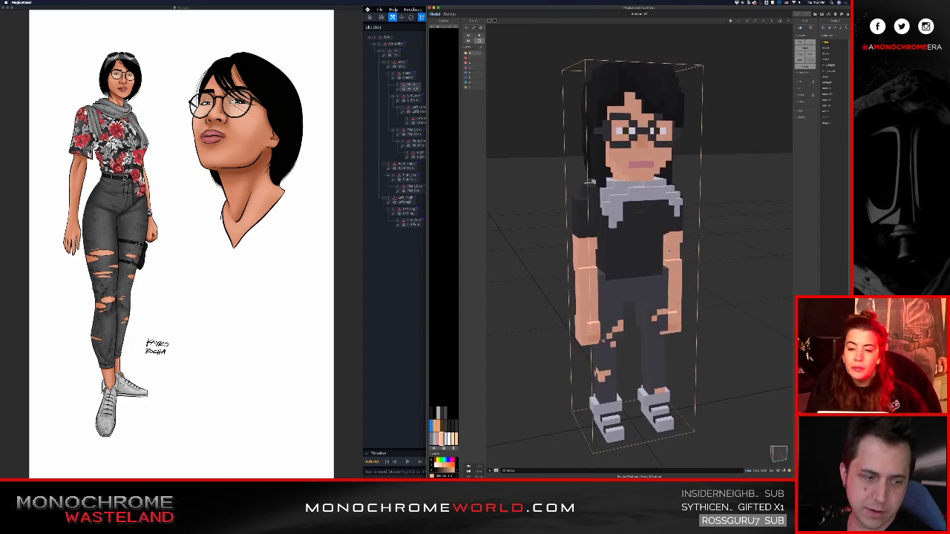
- Open the avatar's torso from the body group for voxel editing and show its voxel edges
scroll(669, 251, up, 5)
right_drag(537, 149, 600, 161)
middle_drag(599, 161, 641, 184)
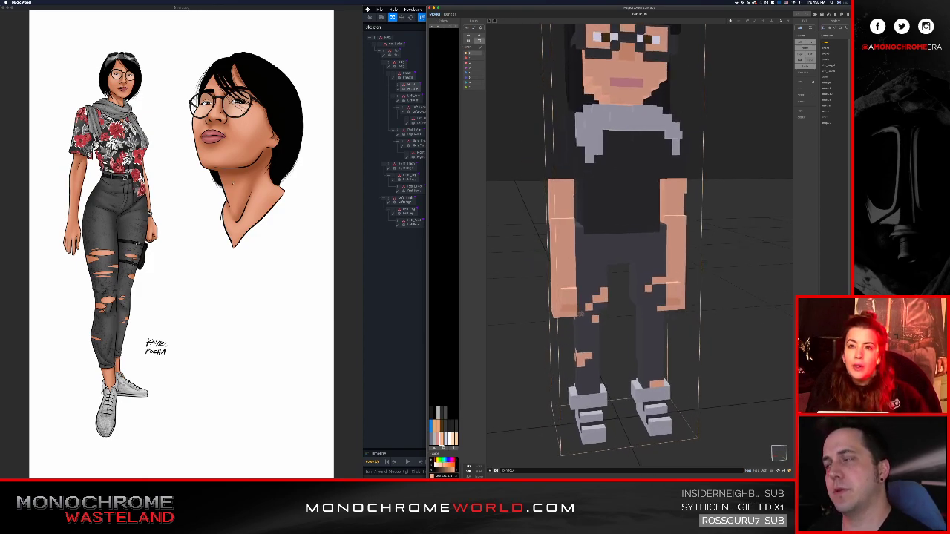
scroll(615, 199, up, 5)
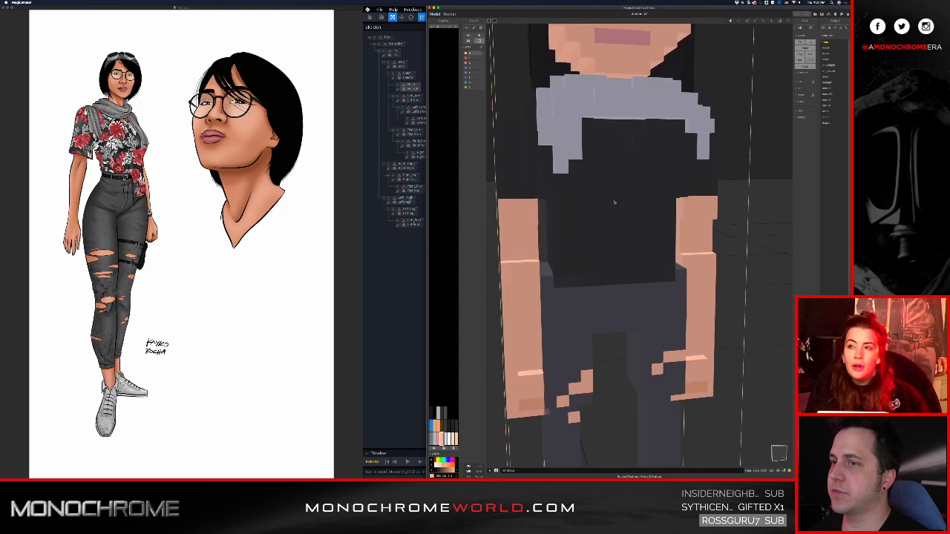
right_drag(615, 199, 620, 198)
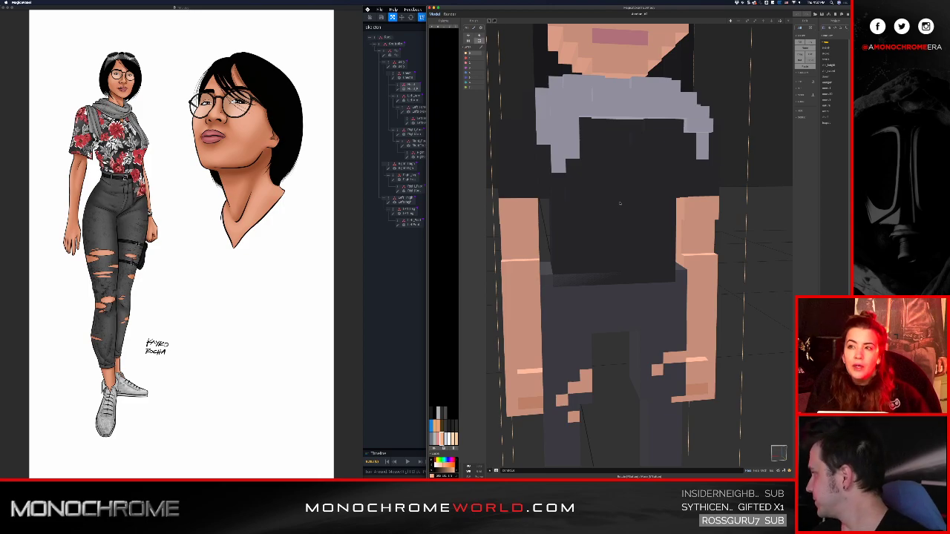
right_drag(645, 212, 651, 216)
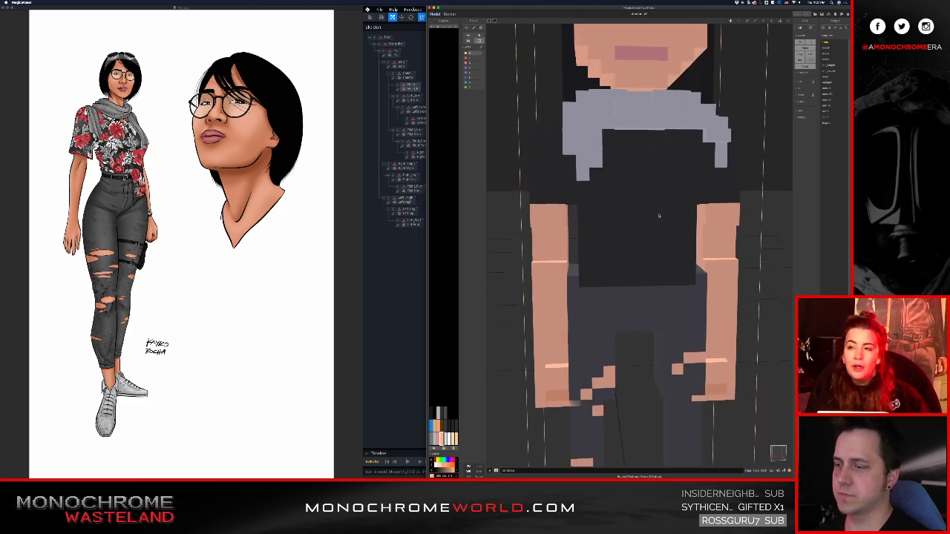
click(652, 215)
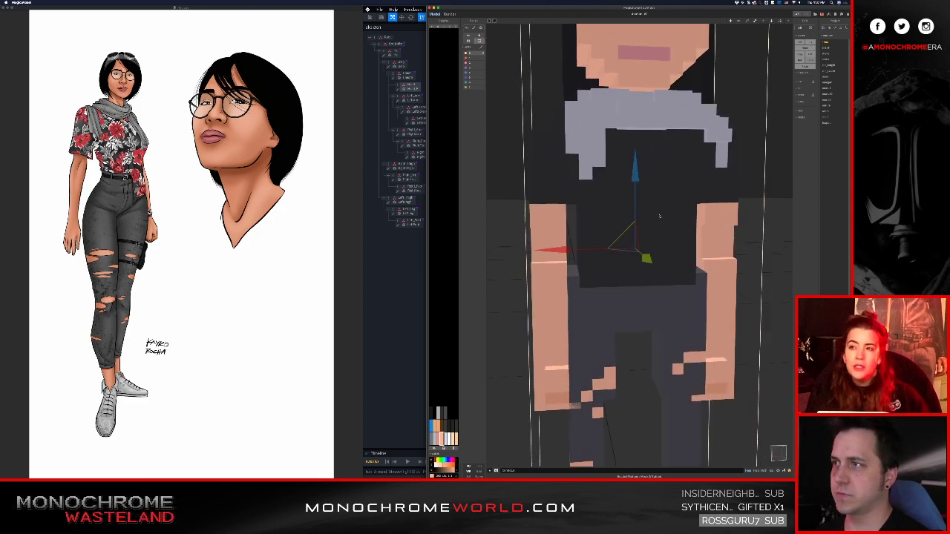
click(660, 216)
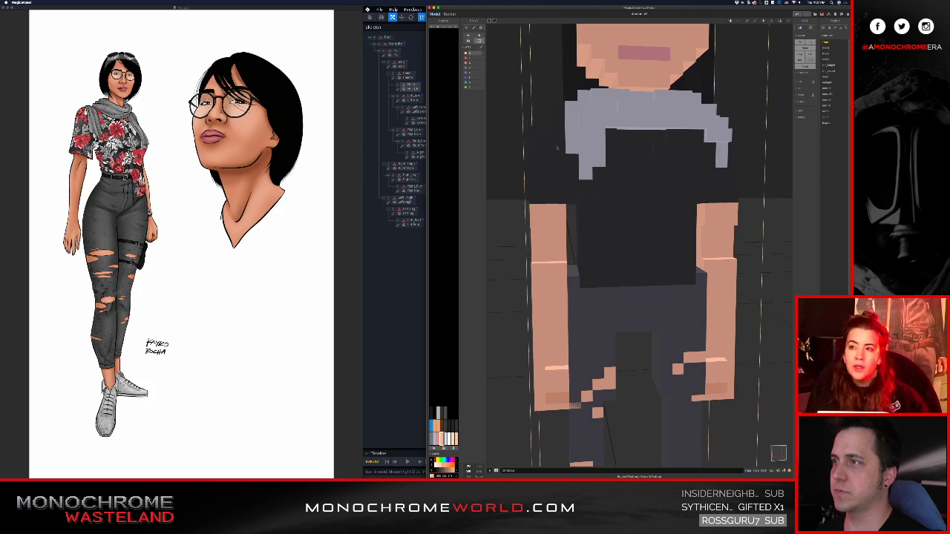
double_click(656, 227)
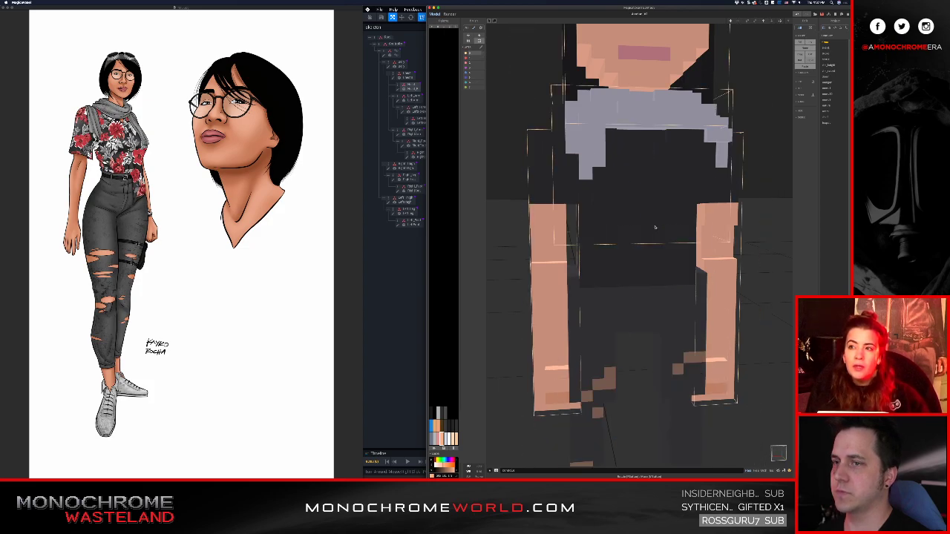
double_click(661, 221)
scroll(661, 198, up, 3)
mouse_move(663, 190)
right_down()
mouse_move(628, 200)
mouse_move(660, 195)
right_up()
click(479, 466)
middle_drag(589, 350, 556, 398)
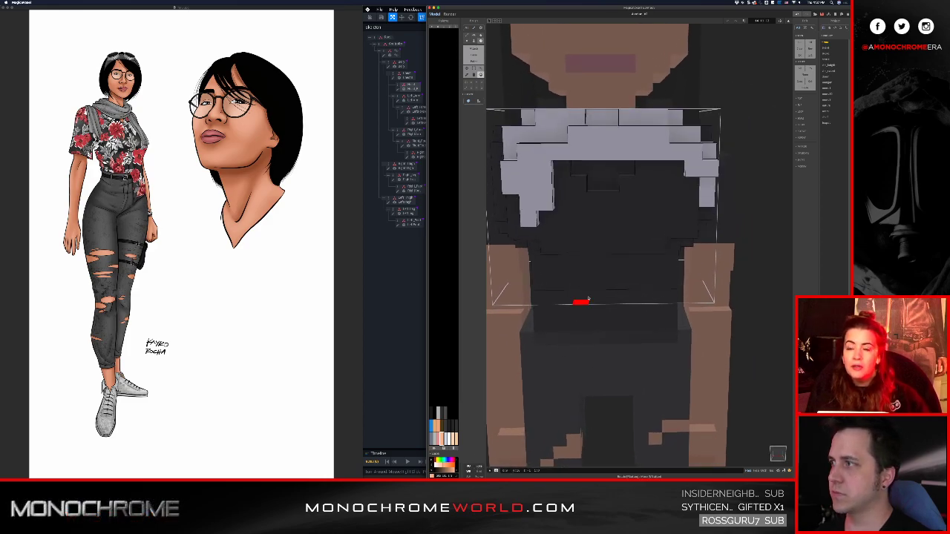
mouse_move(596, 267)
right_down()
mouse_move(539, 267)
mouse_move(535, 233)
mouse_move(592, 230)
mouse_move(695, 259)
mouse_move(598, 240)
right_up()
mouse_move(553, 240)
mouse_down()
mouse_move(611, 239)
mouse_move(640, 253)
mouse_up()
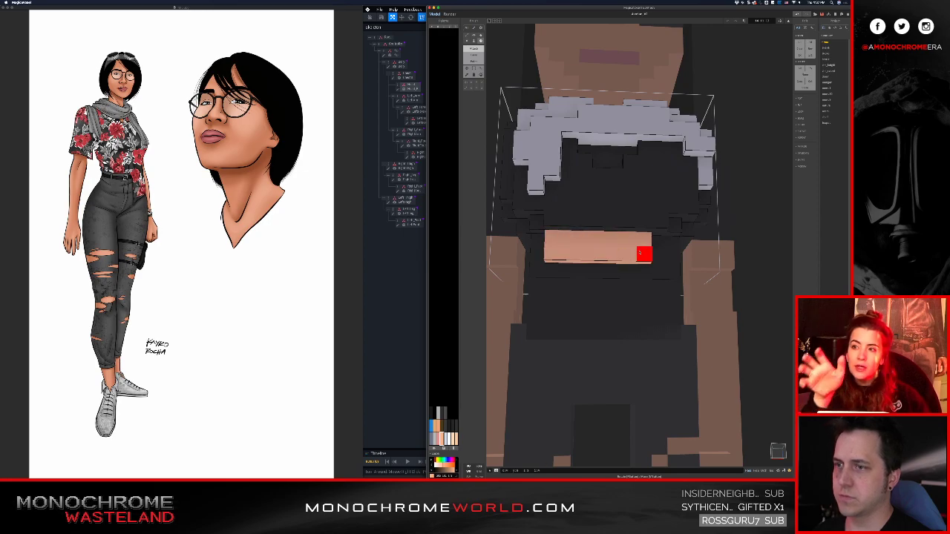
key(ctrl+z)
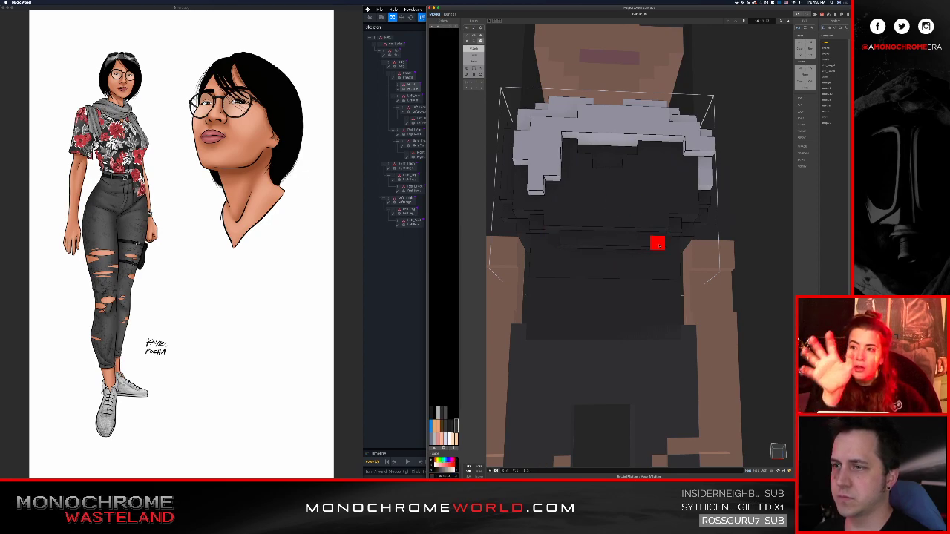
- Extend the scarf's longer hanging end on the torso with light grey voxels
mouse_move(613, 238)
right_down()
mouse_move(715, 265)
mouse_move(598, 250)
mouse_move(612, 251)
right_up()
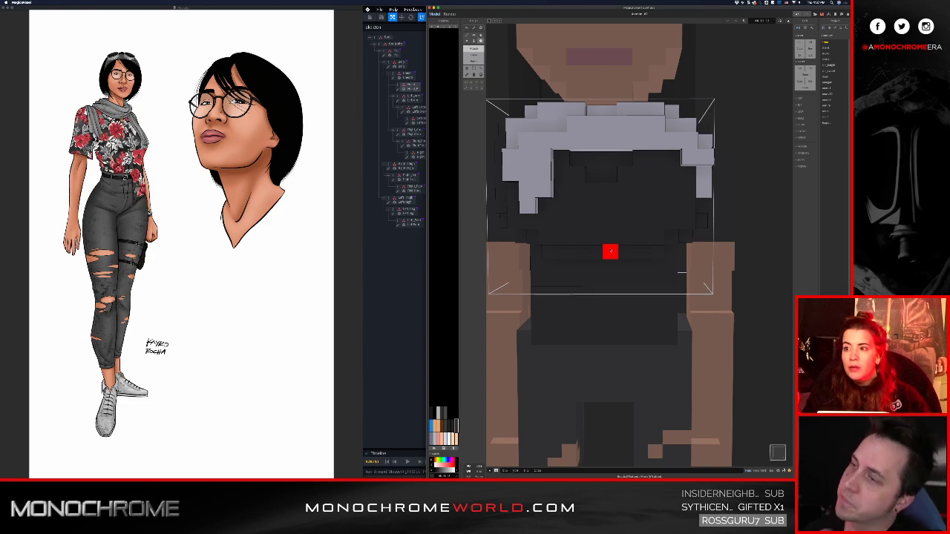
right_drag(594, 218, 601, 156)
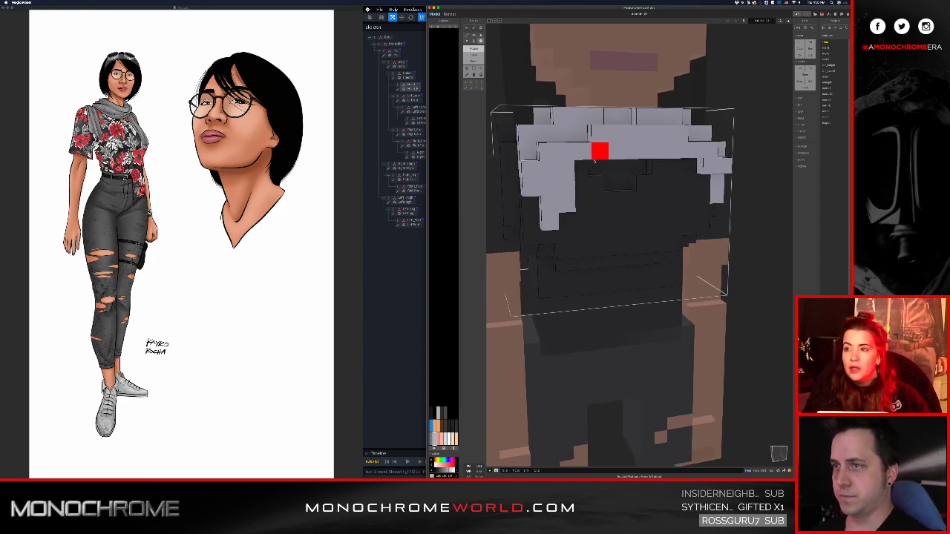
right_drag(598, 229, 531, 174)
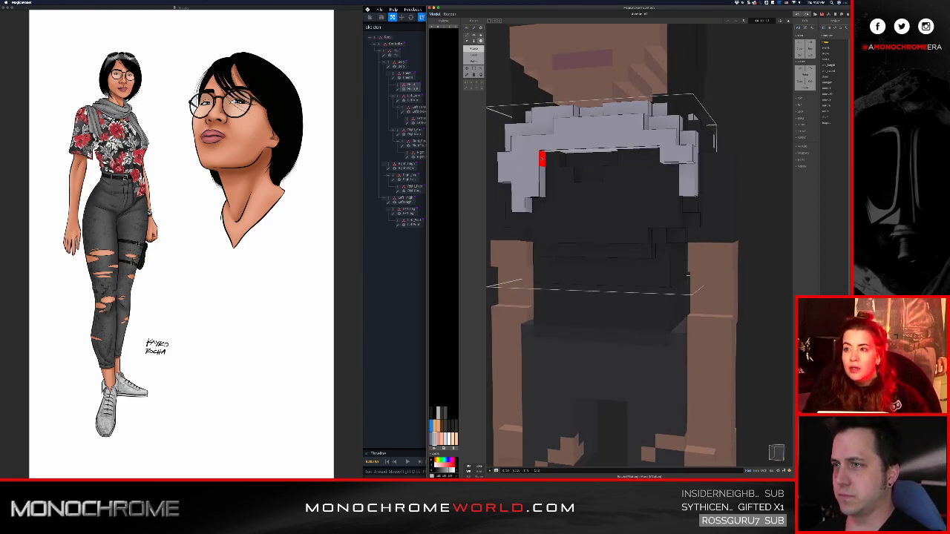
right_drag(555, 203, 574, 173)
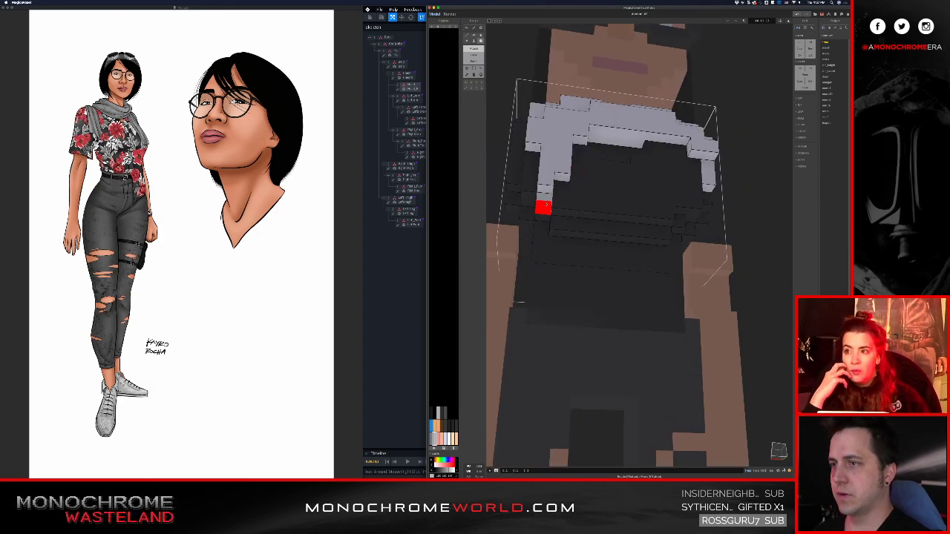
click(545, 194)
right_drag(562, 178, 575, 194)
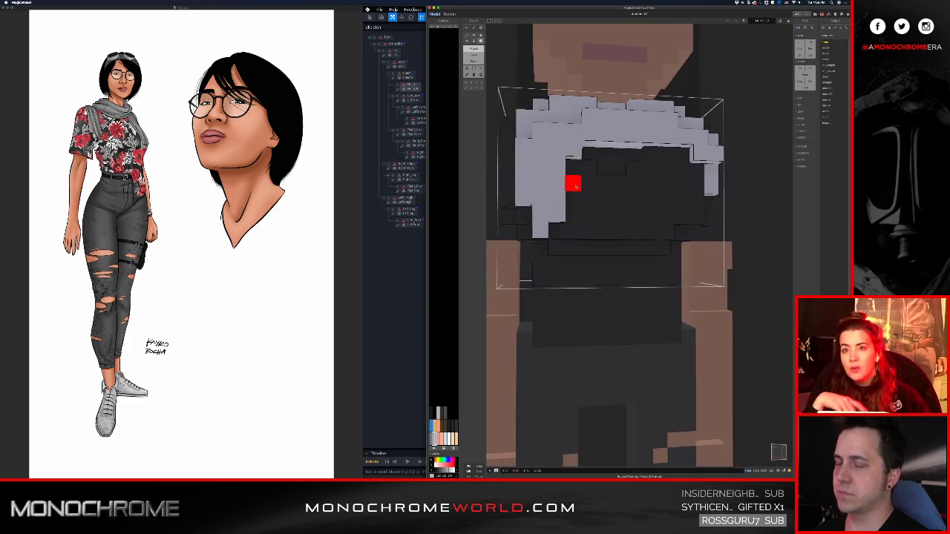
- Paint a dark red plus-shaped flower centre on the shirt front beside the scarf's longer hanging end
right_drag(590, 155, 623, 229)
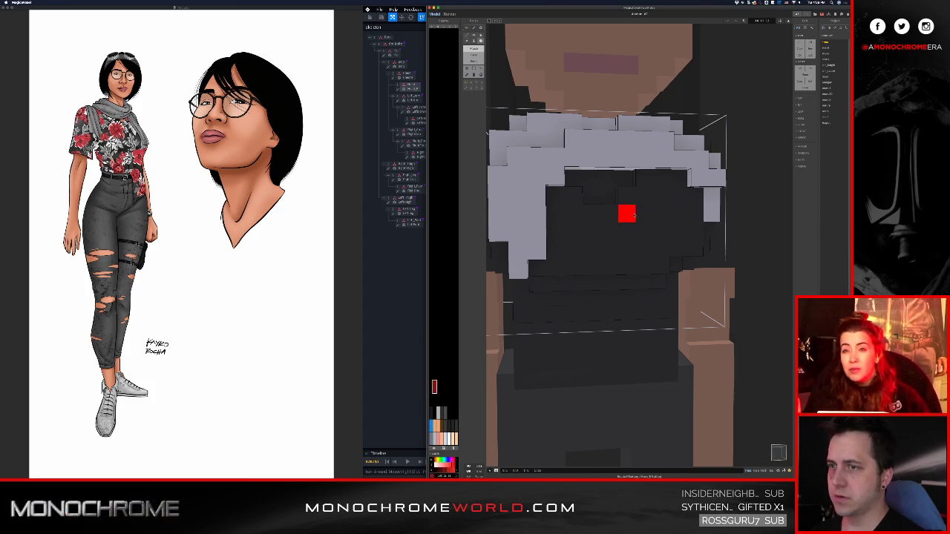
click(592, 267)
right_drag(571, 265, 581, 244)
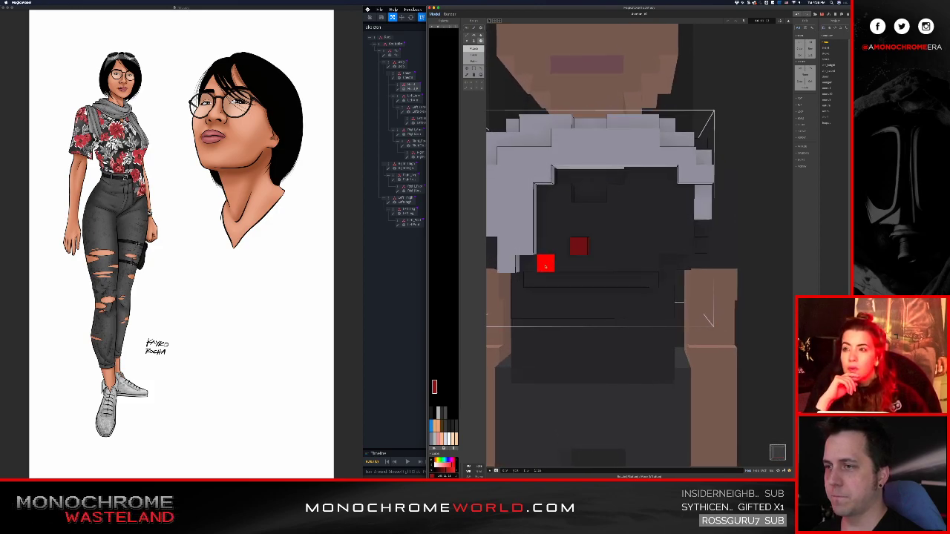
click(578, 242)
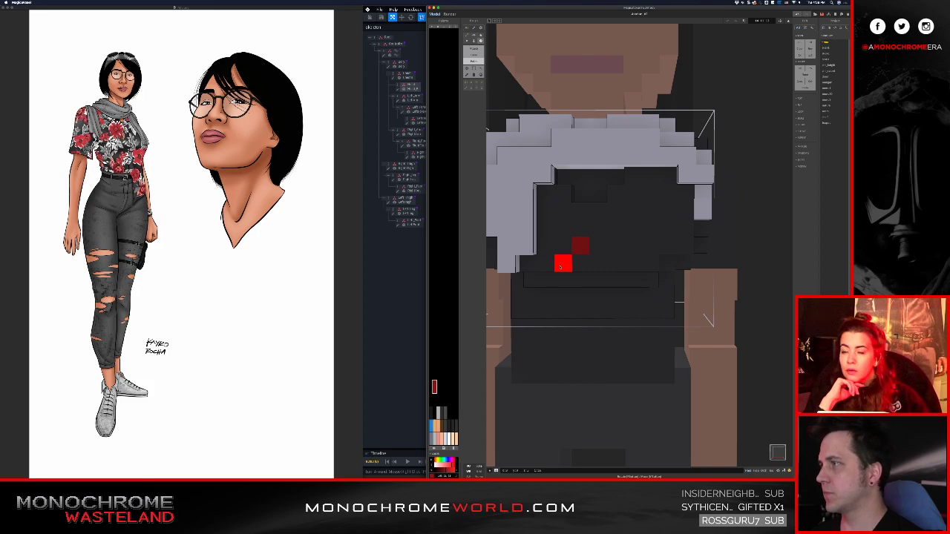
click(580, 228)
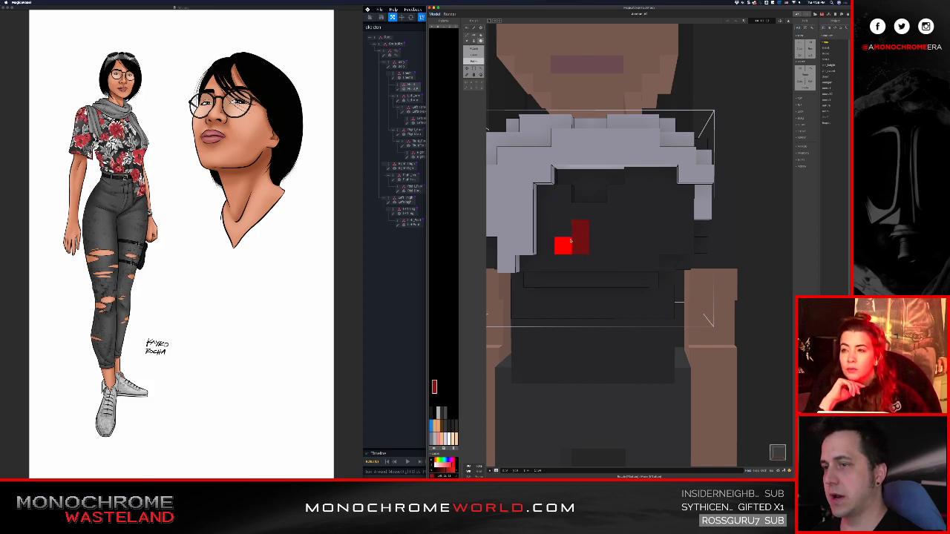
click(562, 245)
click(598, 244)
click(580, 263)
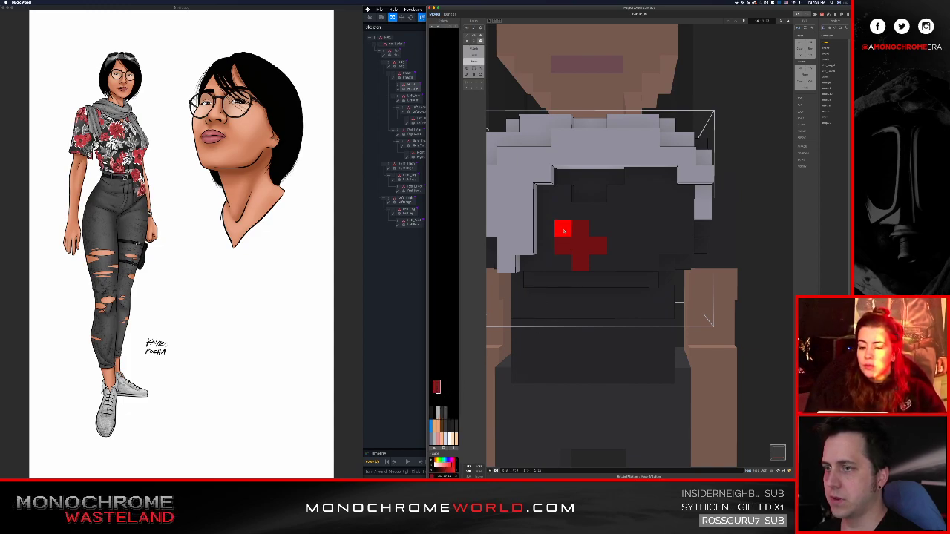
- Fill the red plus into a three-by-three square and add one petal voxel at the middle of each side
mouse_move(589, 230)
mouse_down()
mouse_move(599, 228)
mouse_move(598, 247)
mouse_move(562, 264)
mouse_move(597, 226)
mouse_up()
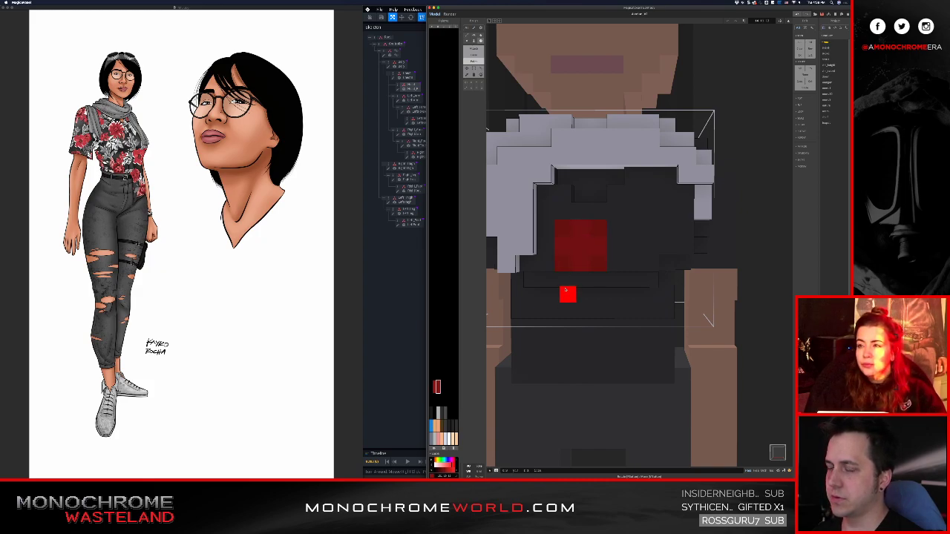
click(580, 212)
click(544, 246)
click(616, 246)
click(581, 278)
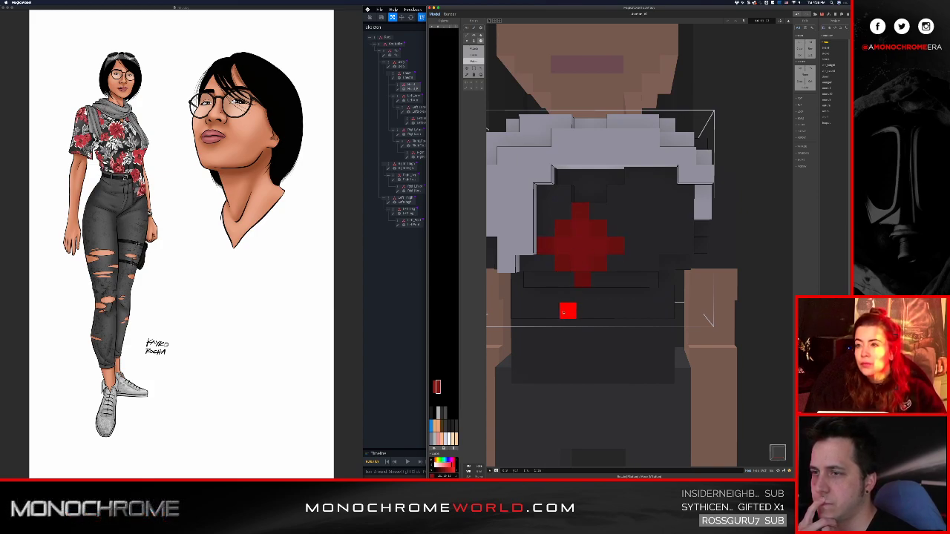
- Try adding separate dark red voxels at the outer diagonal corners of the shirt's flower
scroll(564, 315, down, 5)
scroll(562, 317, up, 3)
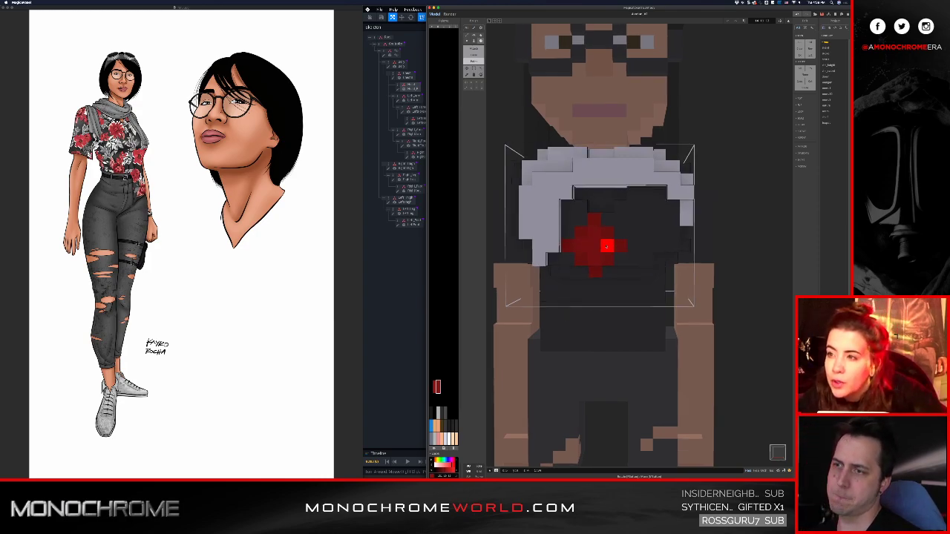
scroll(604, 245, up, 3)
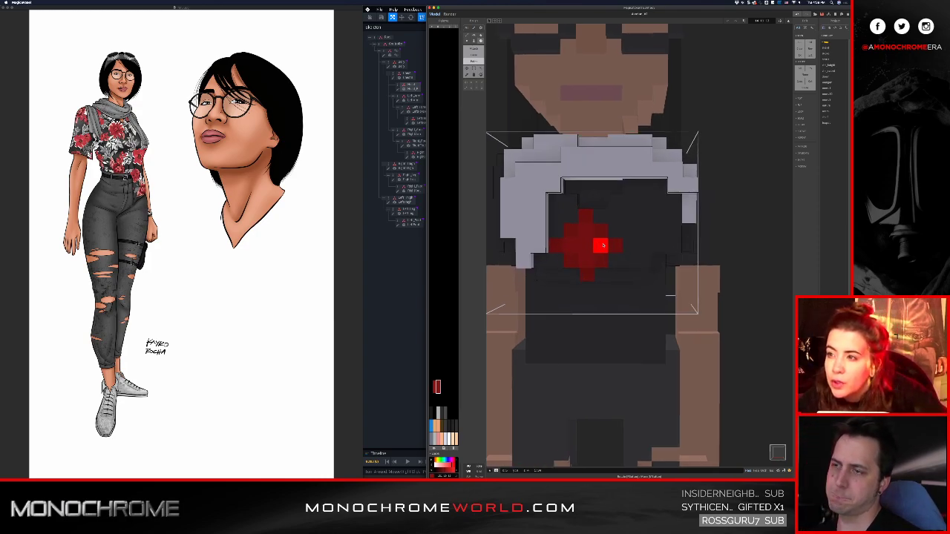
click(552, 276)
mouse_move(597, 265)
right_down()
mouse_move(610, 265)
mouse_move(599, 266)
right_up()
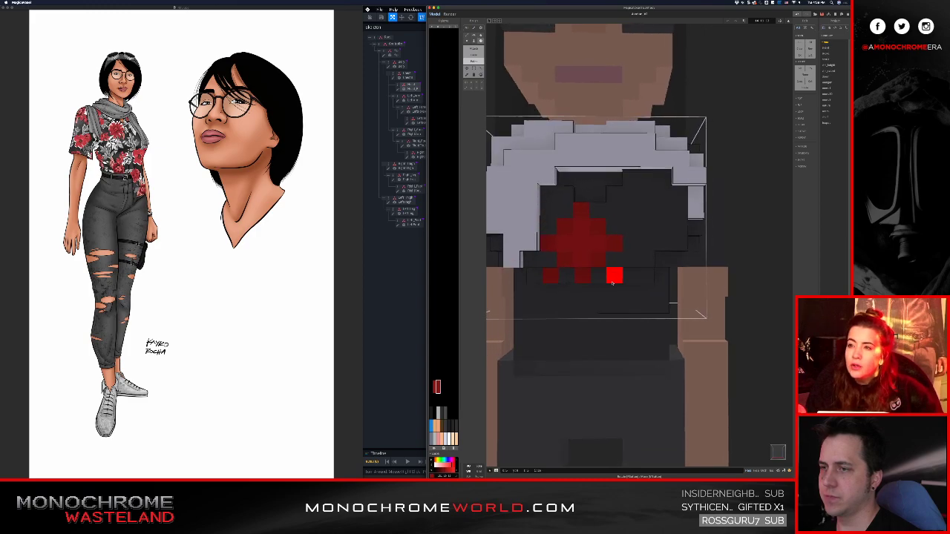
mouse_move(566, 325)
right_down()
mouse_move(617, 310)
mouse_move(558, 320)
right_up()
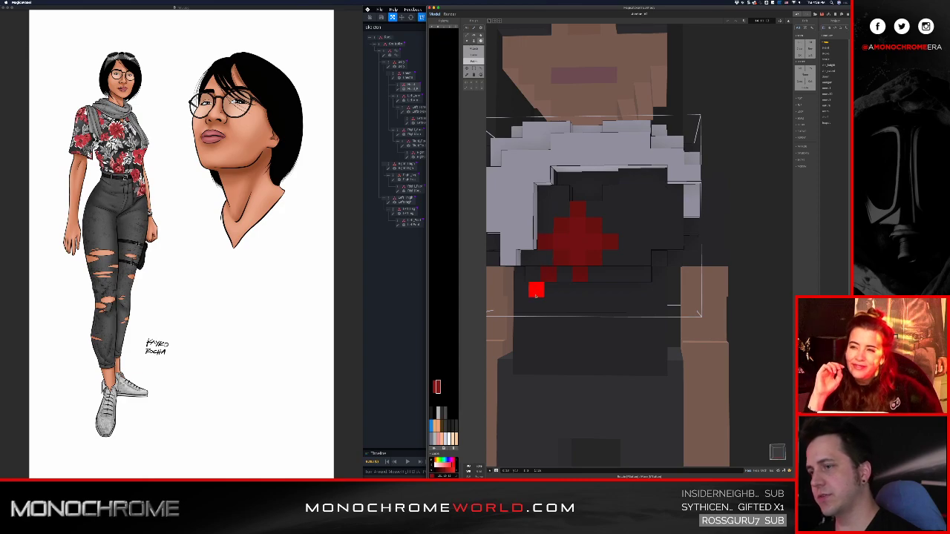
right_drag(549, 276, 604, 271)
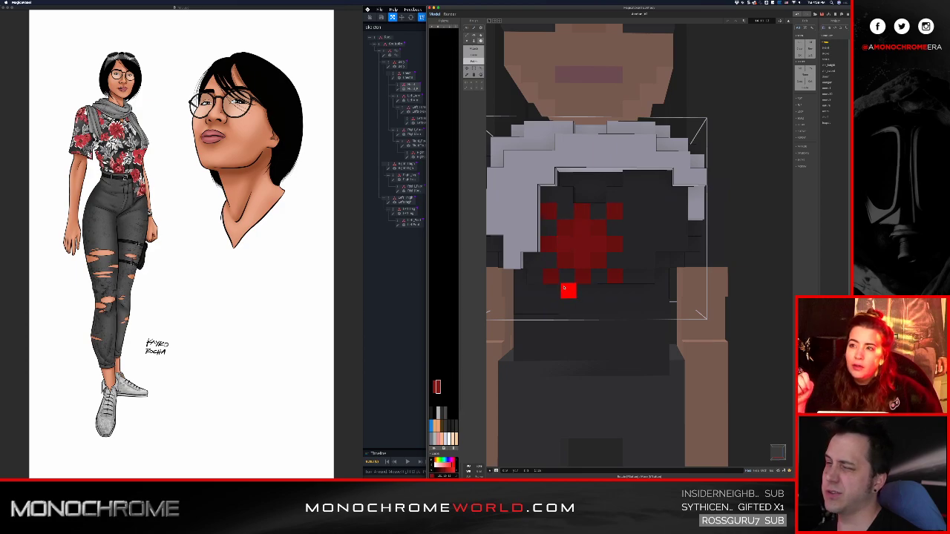
mouse_move(570, 293)
right_down()
mouse_move(553, 303)
mouse_move(569, 289)
mouse_move(569, 298)
right_up()
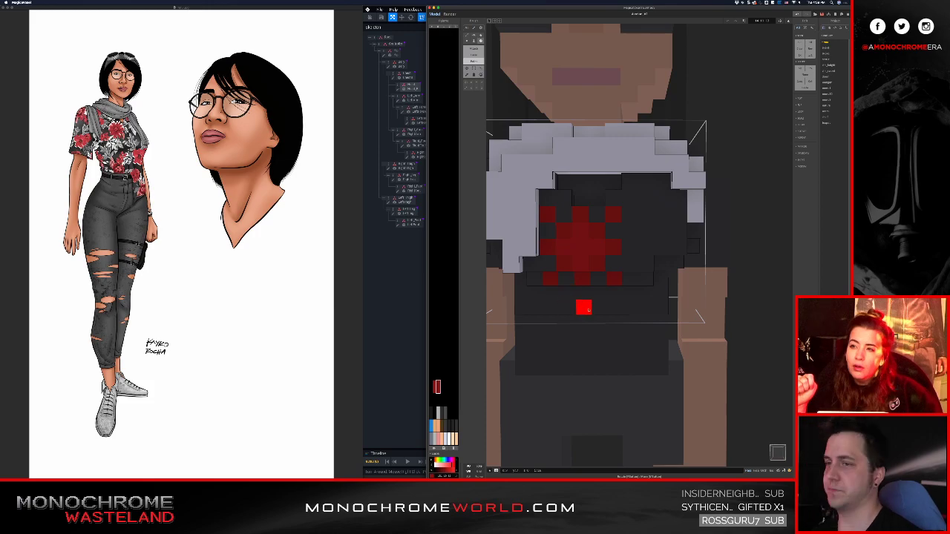
- Rework the shirt's flower into a smaller red shape and paint a grey voxel stem down the shirt from it
scroll(587, 309, down, 10)
scroll(610, 295, up, 10)
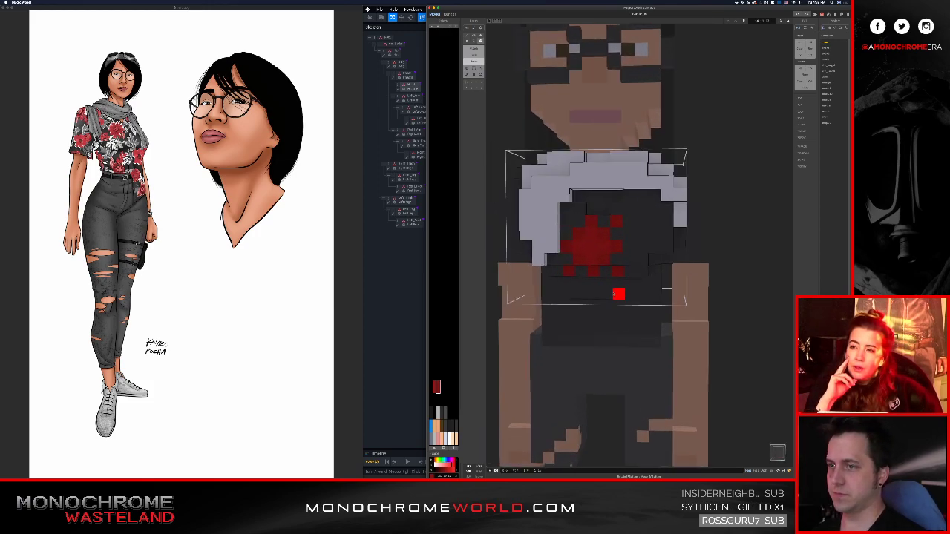
scroll(605, 247, up, 5)
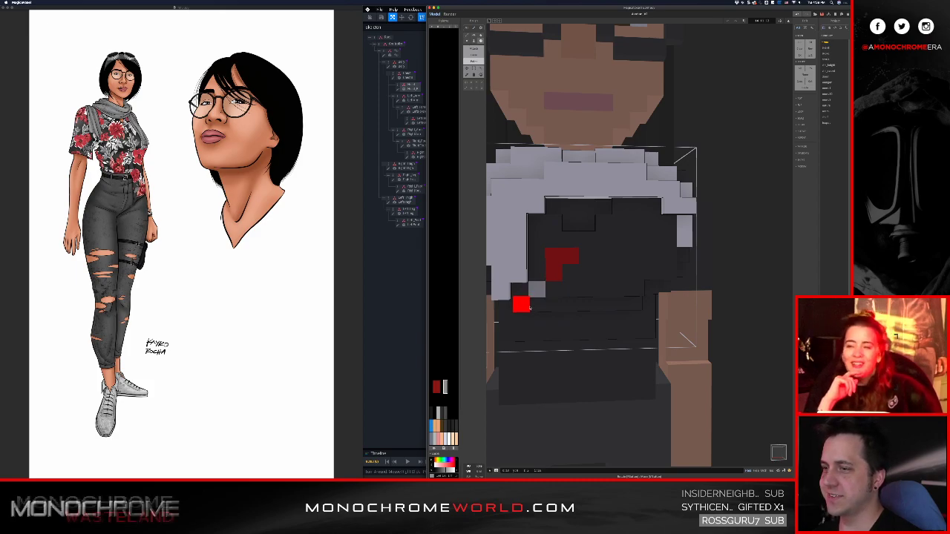
right_drag(533, 323, 551, 308)
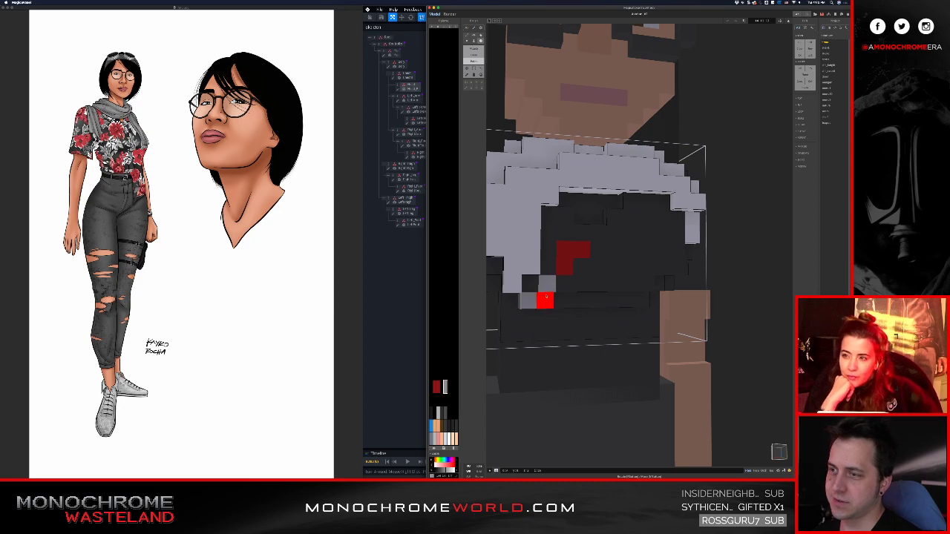
mouse_move(585, 335)
right_down()
mouse_move(606, 322)
mouse_move(632, 331)
mouse_move(565, 319)
mouse_move(646, 339)
mouse_move(604, 319)
mouse_move(615, 322)
right_up()
scroll(647, 339, up, 3)
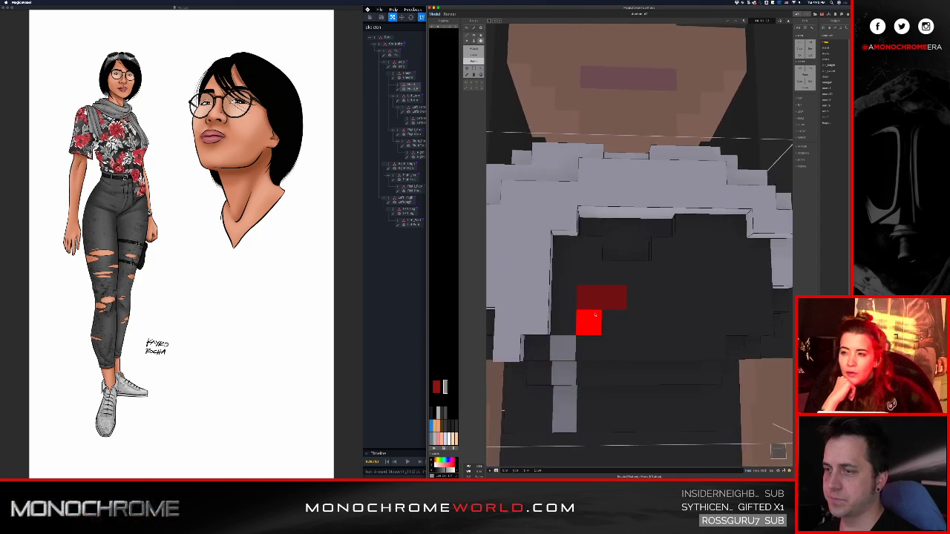
- Paint a partial dark red flower against the scarf's inner edge and try a second red flower across the chest
mouse_move(595, 318)
mouse_down()
mouse_move(564, 321)
mouse_move(564, 297)
mouse_move(581, 308)
mouse_up()
right_drag(586, 322, 588, 295)
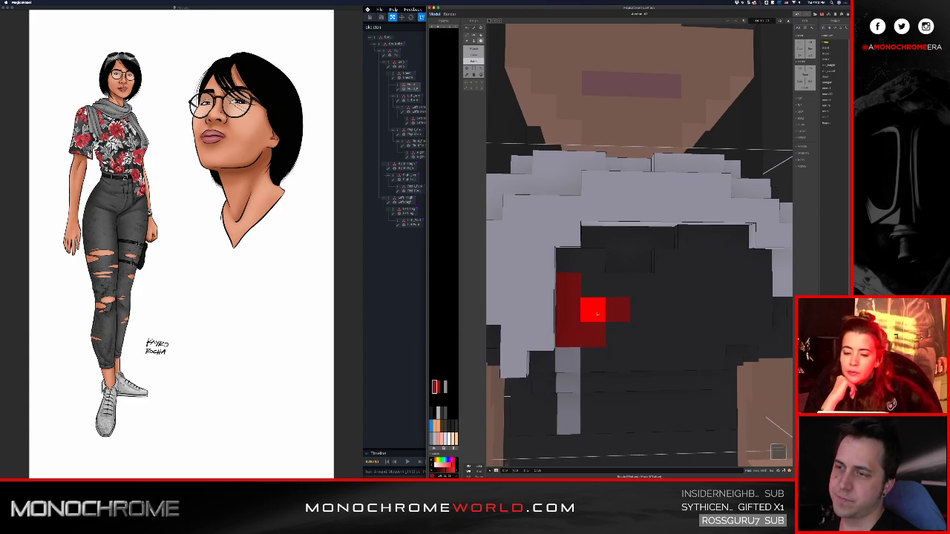
mouse_move(592, 359)
right_down()
mouse_move(630, 402)
mouse_move(600, 283)
right_up()
mouse_move(594, 376)
right_down()
mouse_move(578, 361)
mouse_move(640, 339)
mouse_move(572, 334)
mouse_move(586, 347)
mouse_move(562, 315)
right_up()
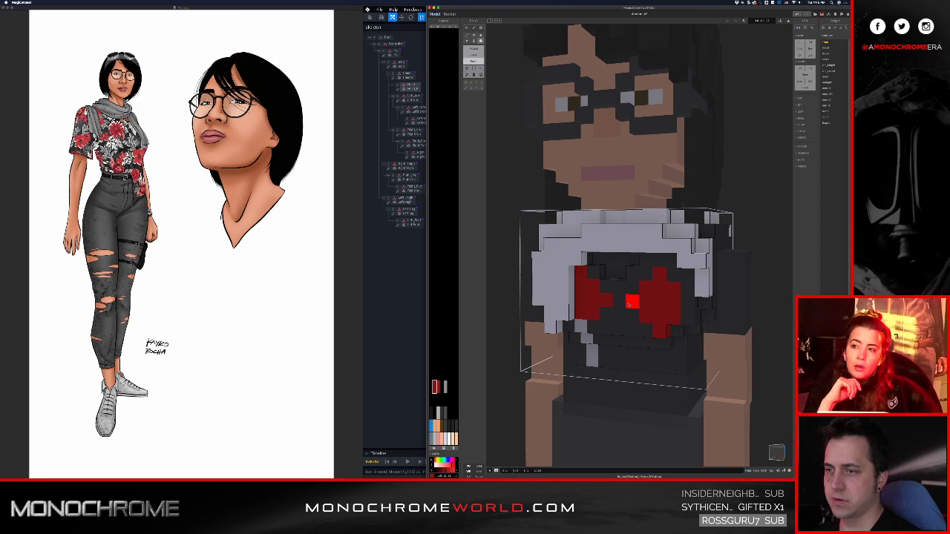
scroll(642, 317, up, 5)
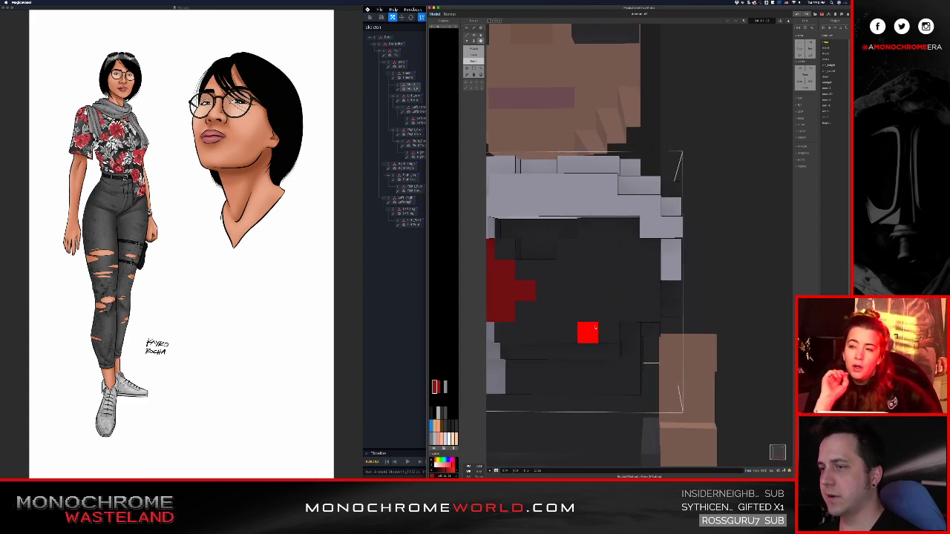
- Paint a dark red plus with a brighter red centre voxel on the back of the shirt below the scarf
right_drag(610, 312, 450, 286)
scroll(635, 282, down, 5)
scroll(617, 271, up, 4)
scroll(629, 271, up, 2)
scroll(643, 269, up, 3)
key(w)
scroll(645, 273, up, 2)
mouse_move(647, 273)
middle_down()
mouse_move(586, 280)
mouse_move(649, 275)
middle_up()
scroll(636, 279, up, 2)
scroll(634, 272, down, 1)
scroll(638, 260, down, 2)
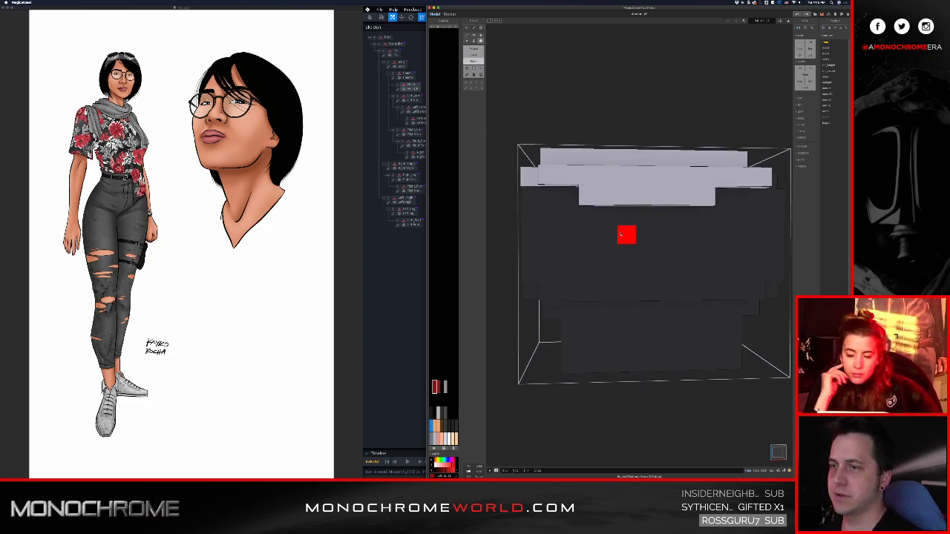
click(589, 257)
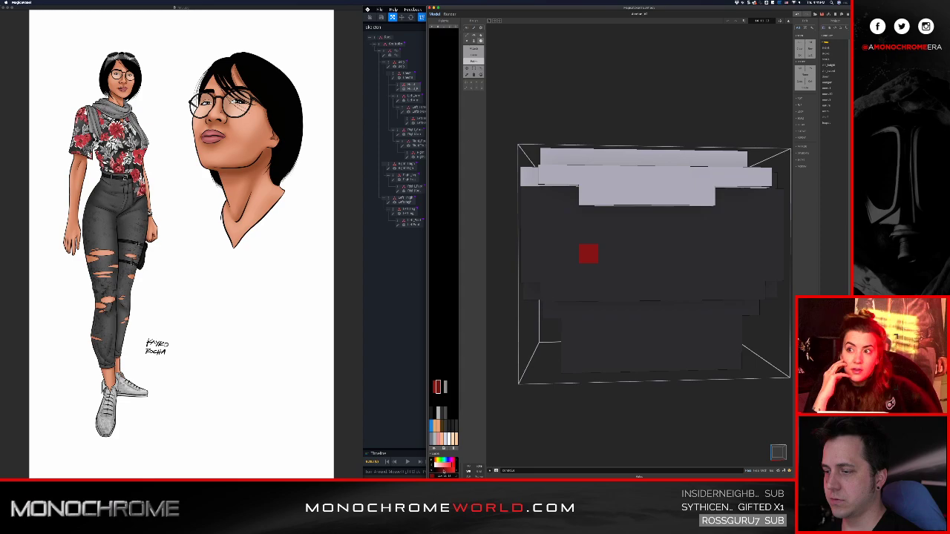
click(569, 254)
click(587, 273)
click(607, 254)
click(588, 235)
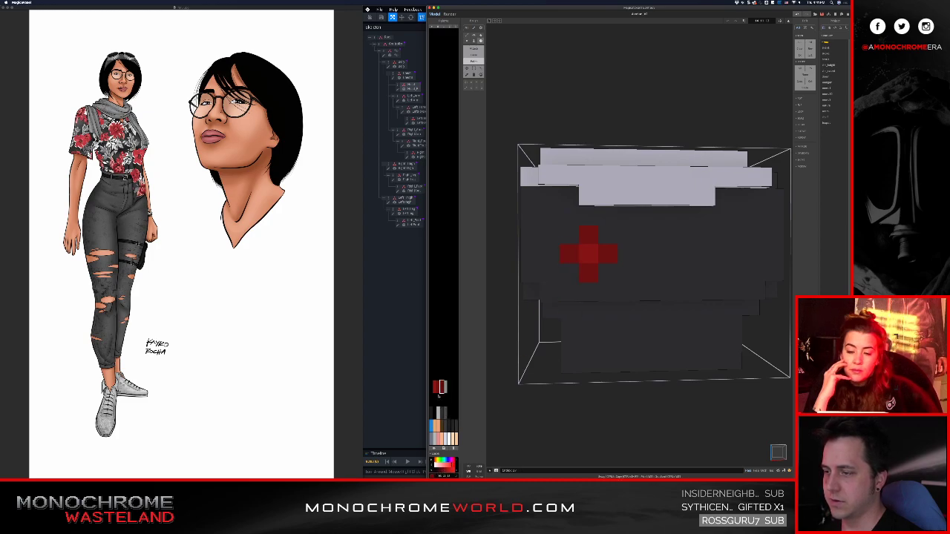
- Try filling the four corners of the back's plus with brighter red voxels to make a three-by-three square
click(570, 274)
click(606, 273)
click(605, 235)
click(570, 235)
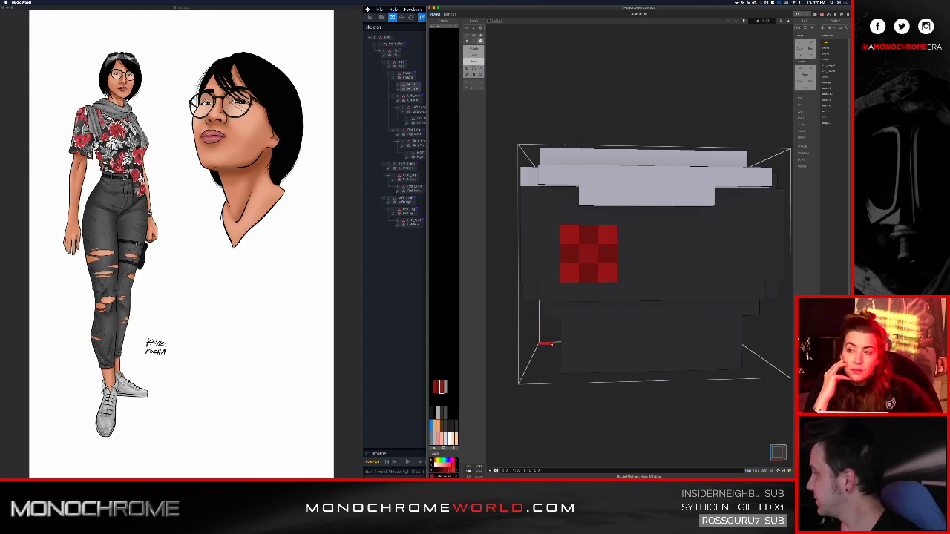
right_drag(589, 271, 648, 278)
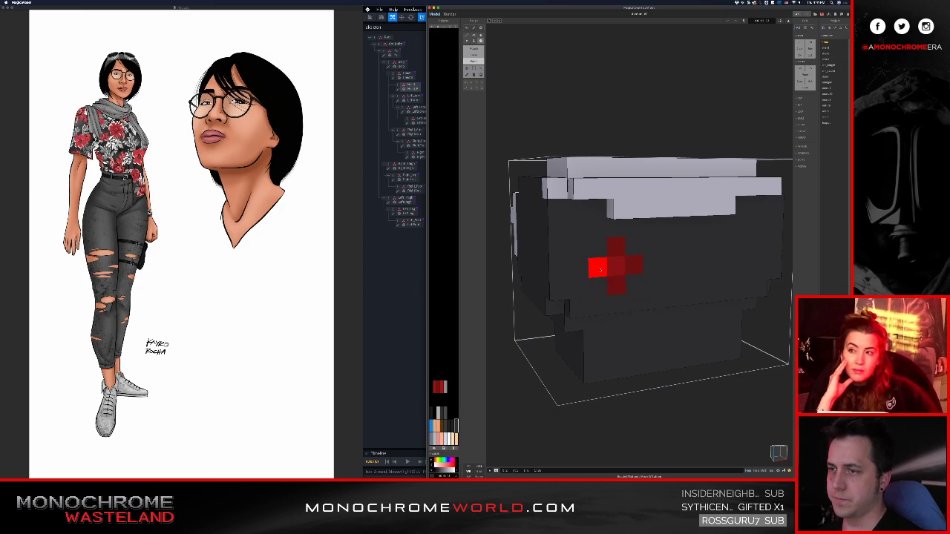
- Paint a light grey stem running diagonally from the back flower's lower corner to the shirt's side edge
mouse_move(631, 285)
right_down()
mouse_move(614, 282)
mouse_move(617, 262)
mouse_move(727, 306)
right_up()
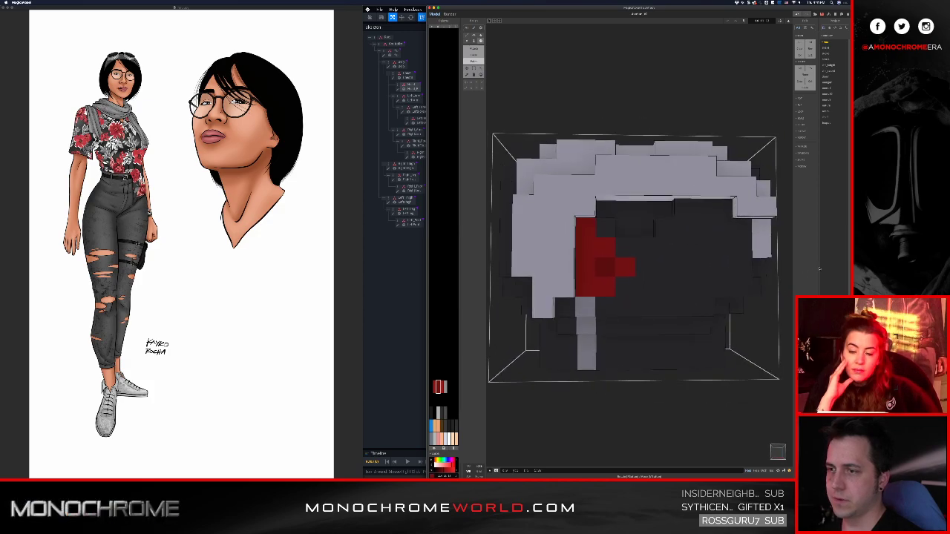
mouse_move(664, 305)
right_down()
mouse_move(632, 275)
mouse_move(613, 276)
right_up()
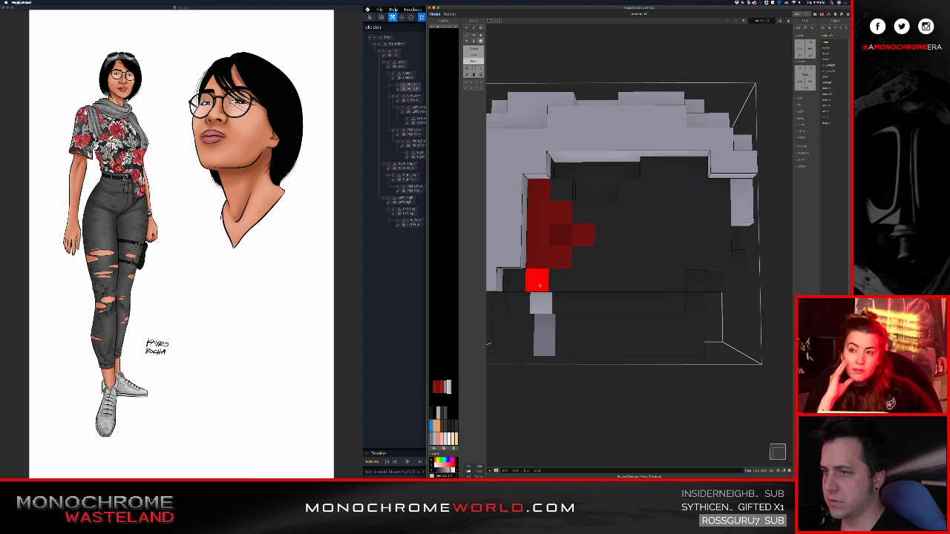
right_drag(604, 275, 518, 273)
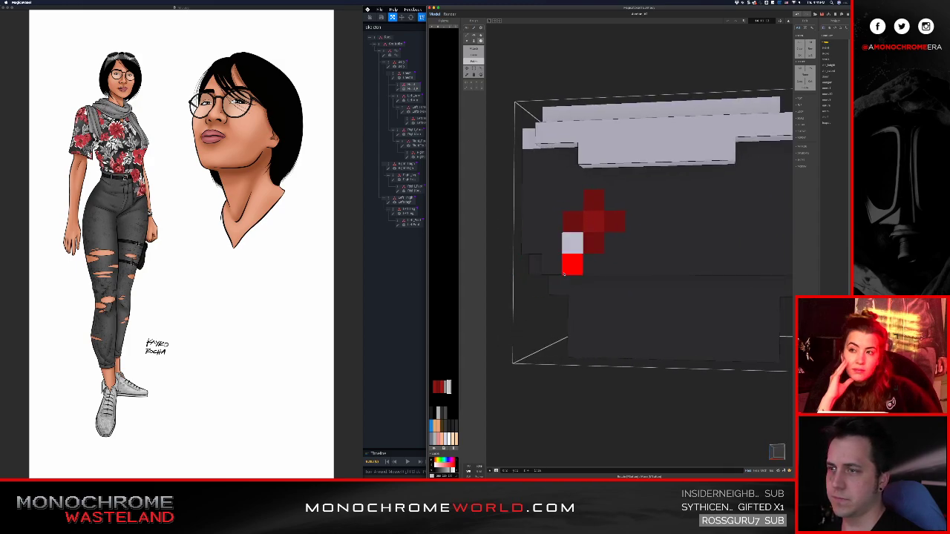
right_drag(557, 282, 806, 265)
right_drag(621, 243, 735, 251)
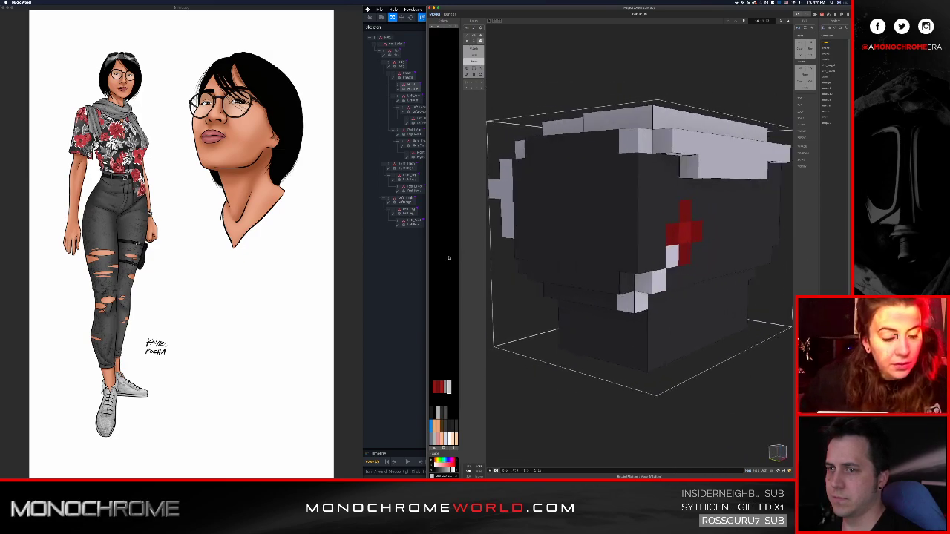
- Continue the light grey stem straight down the lower torso on the back of the shirt
click(423, 262)
key(super+Tab)
right_drag(636, 237, 662, 221)
mouse_move(663, 221)
mouse_down()
mouse_move(630, 272)
mouse_move(632, 318)
mouse_up()
right_drag(632, 319, 624, 252)
- Repaint the front flower beside the scarf in the shirt's dark colour
alt+click(648, 274)
drag(630, 268, 628, 226)
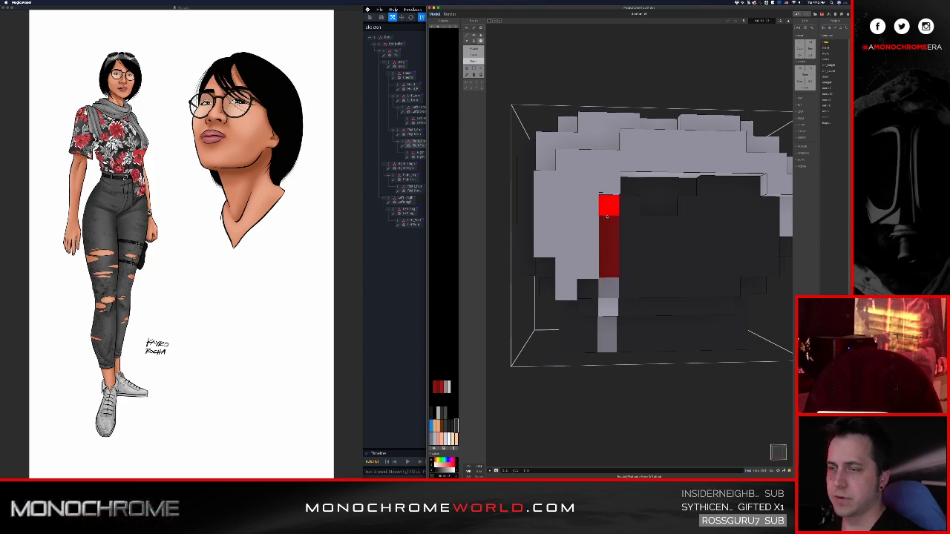
right_drag(609, 267, 610, 232)
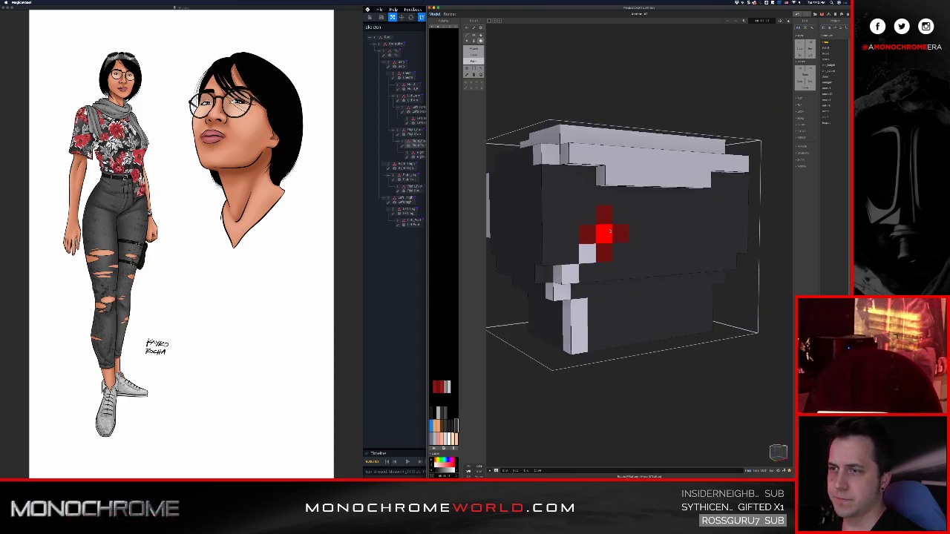
right_drag(523, 236, 604, 266)
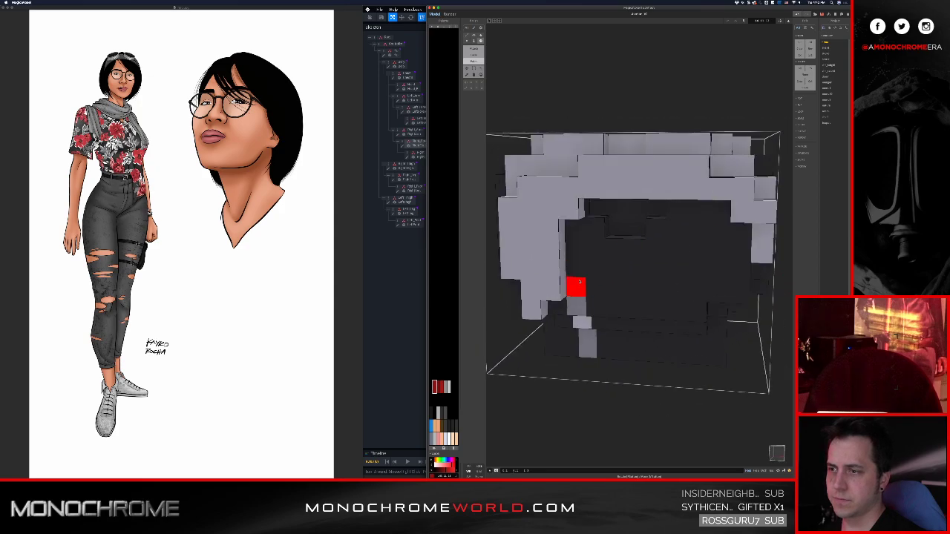
- Paint a small L-shaped red flower above the front stem against the scarf and check it on the whole figure
right_drag(695, 248, 526, 237)
right_drag(592, 234, 606, 276)
click(591, 255)
mouse_move(611, 314)
right_down()
mouse_move(628, 281)
mouse_move(612, 306)
right_up()
key(Tab)
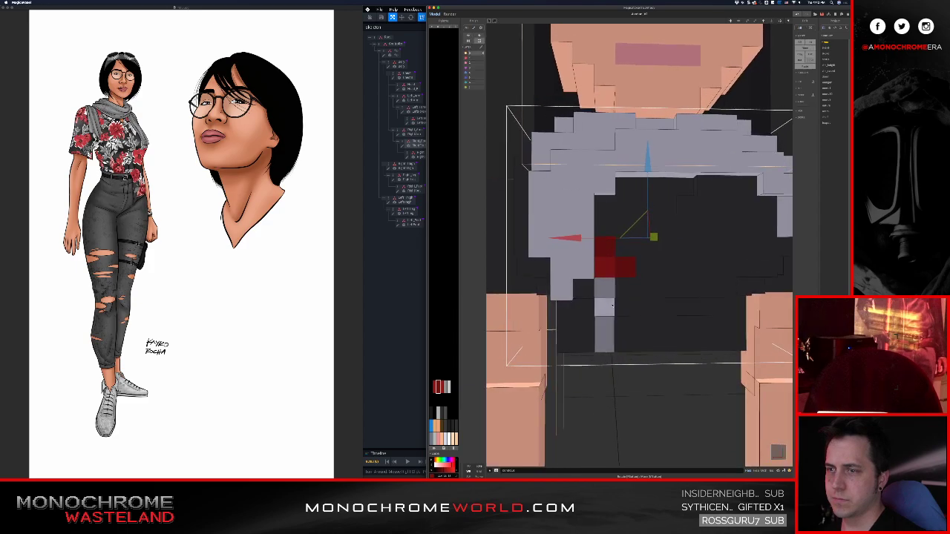
scroll(623, 300, down, 5)
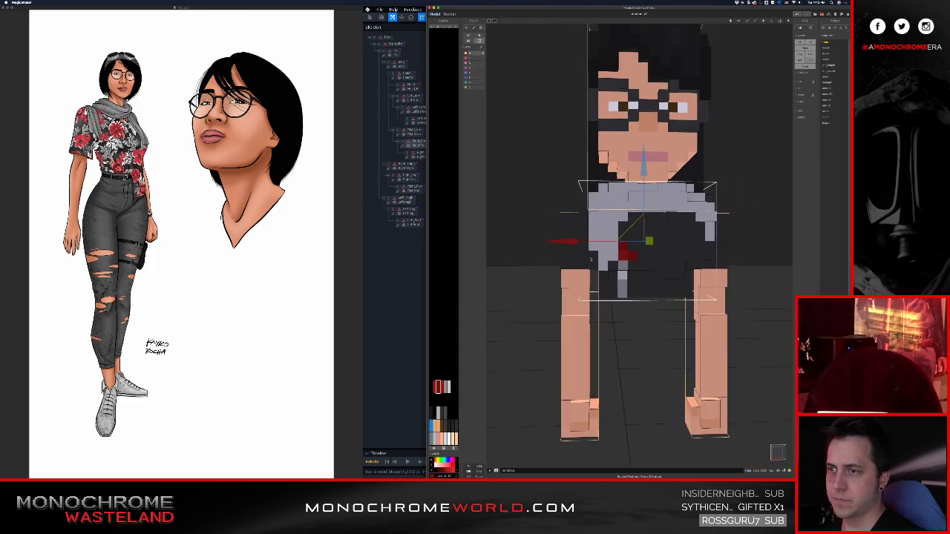
scroll(598, 236, down, 2)
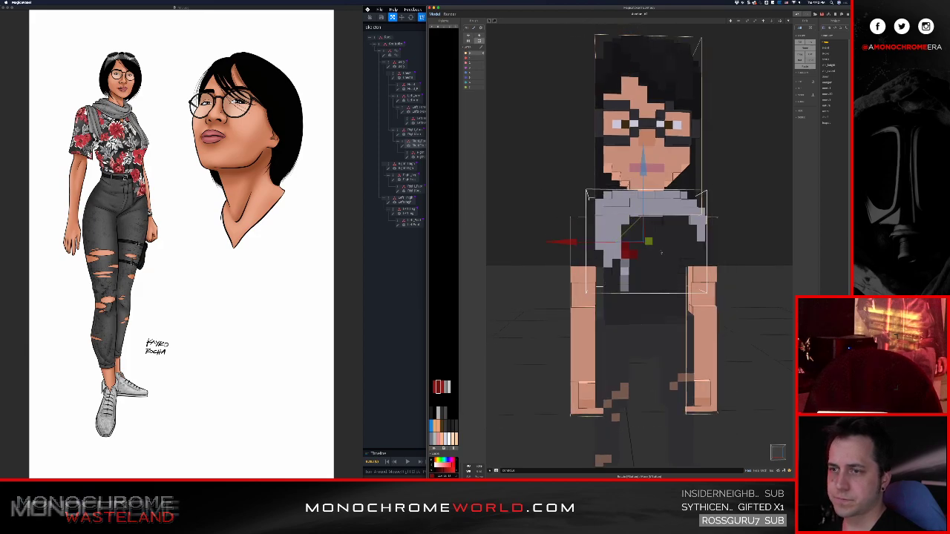
- Enlarge the front flower upward along the scarf's inner edge with additional dark red voxels, reworking its upper part
key(Tab)
scroll(666, 253, up, 5)
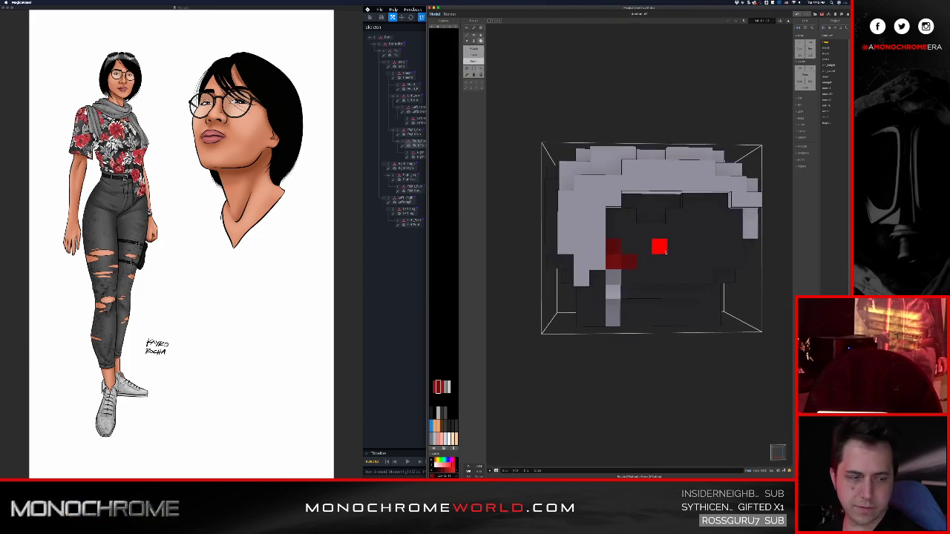
scroll(666, 252, up, 4)
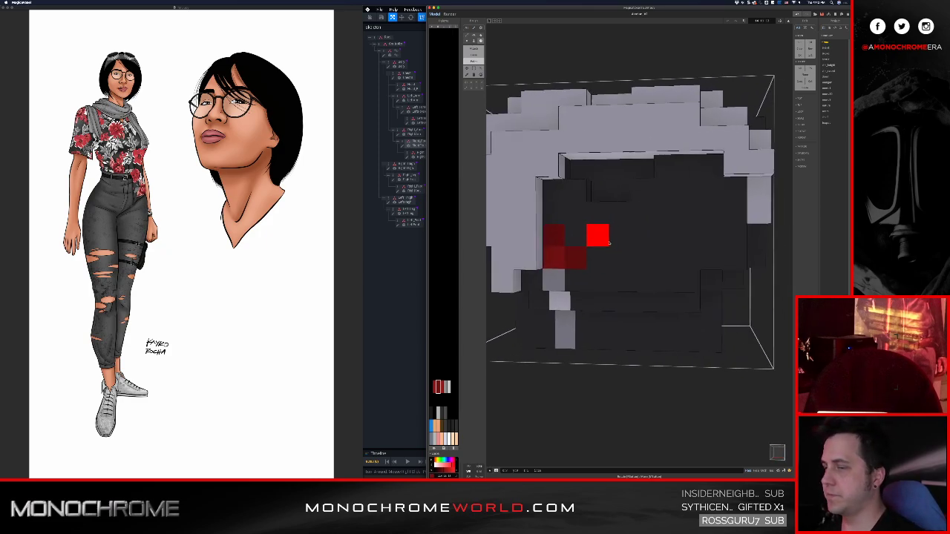
right_drag(609, 244, 640, 248)
click(588, 219)
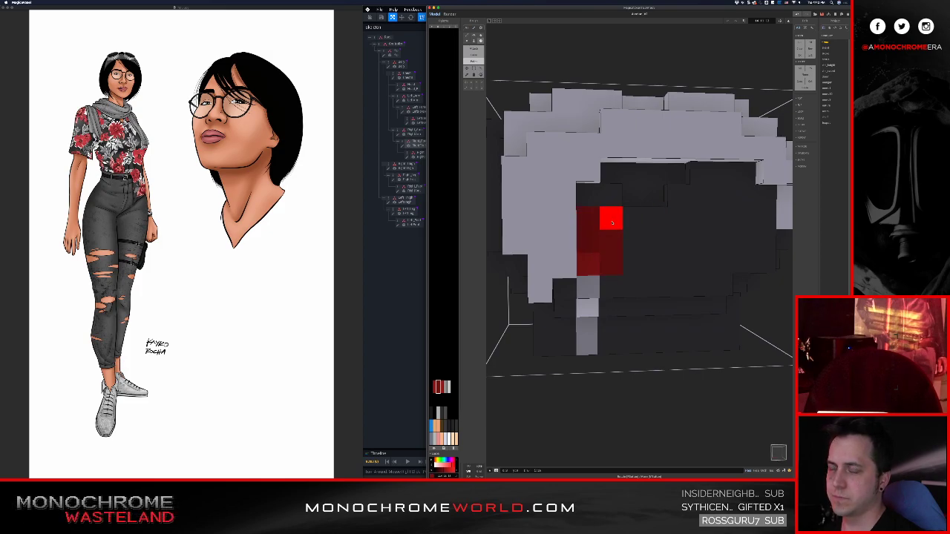
key(super+z)
key(super+z)
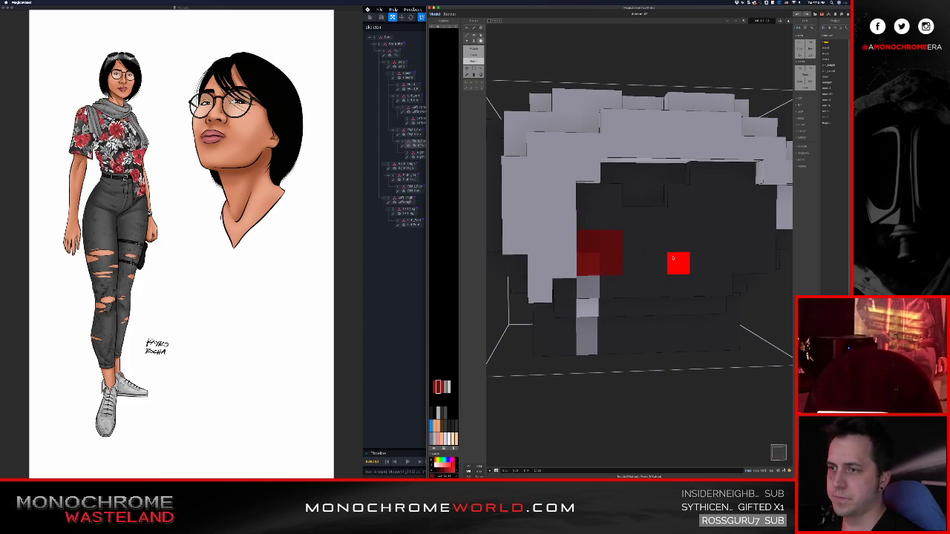
click(588, 218)
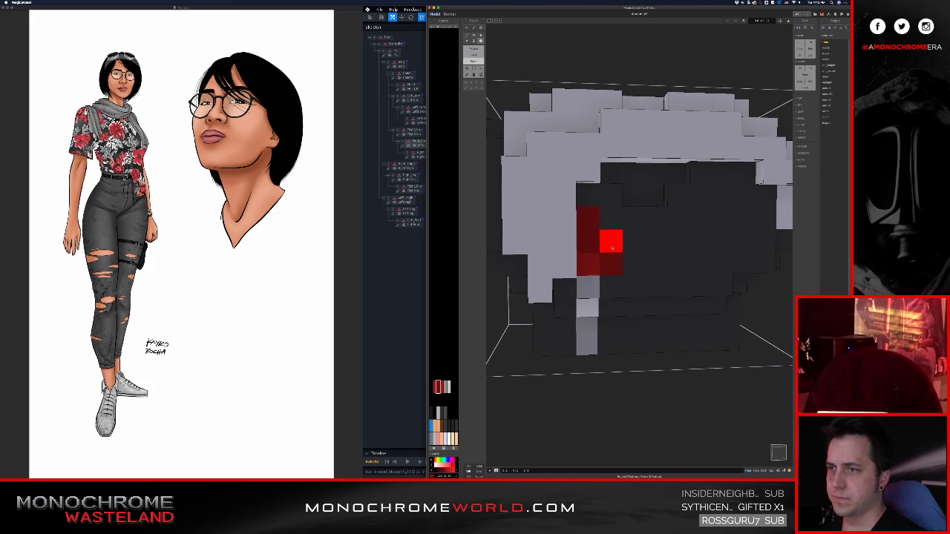
click(610, 232)
click(611, 221)
- Fill the corners of the back's plus with brighter red voxels to form a checkered three-by-three flower
right_drag(699, 265, 464, 270)
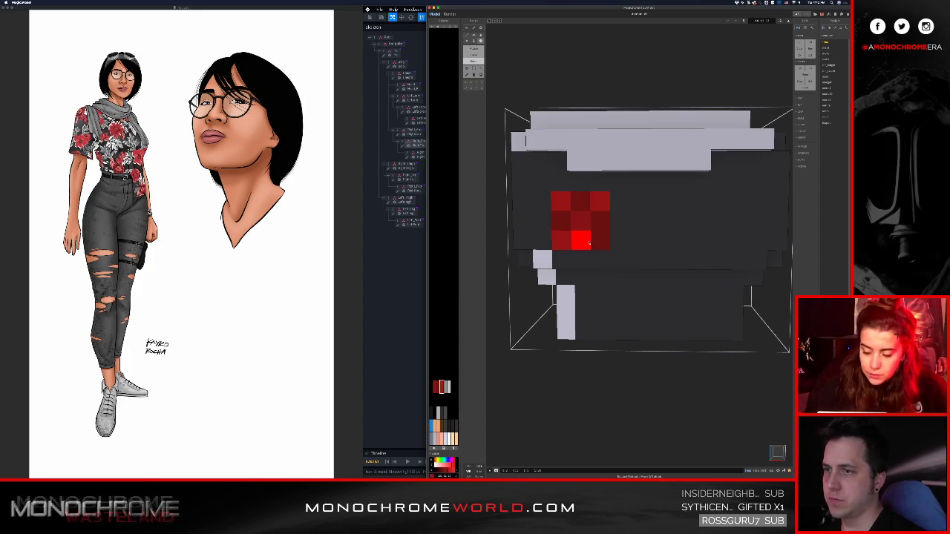
right_drag(580, 242, 610, 256)
scroll(627, 262, down, 3)
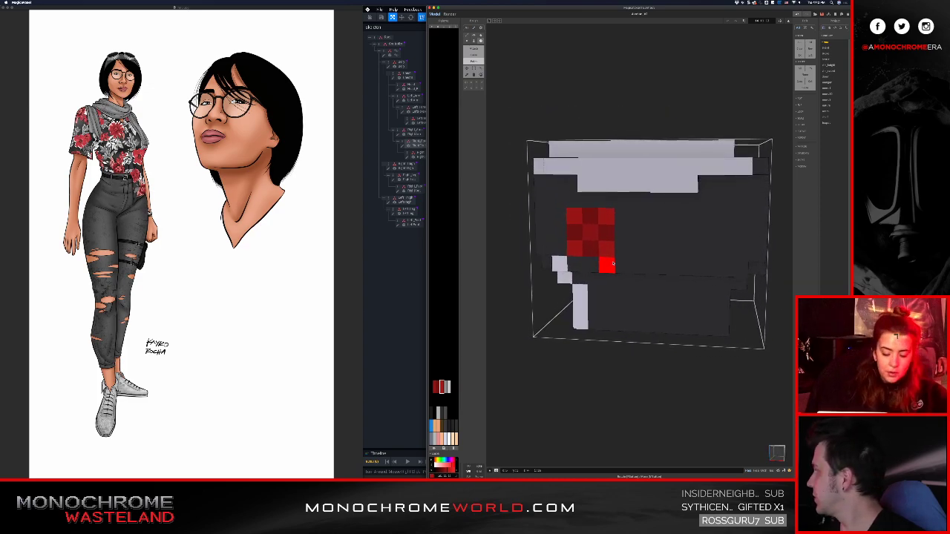
- Sample the dark red from the back flower and adjust its shade in the colour picker
scroll(608, 253, up, 3)
middle_drag(610, 253, 636, 270)
scroll(634, 268, up, 2)
mouse_move(623, 260)
right_down()
mouse_move(608, 252)
mouse_move(604, 225)
mouse_move(615, 267)
right_up()
scroll(604, 225, up, 3)
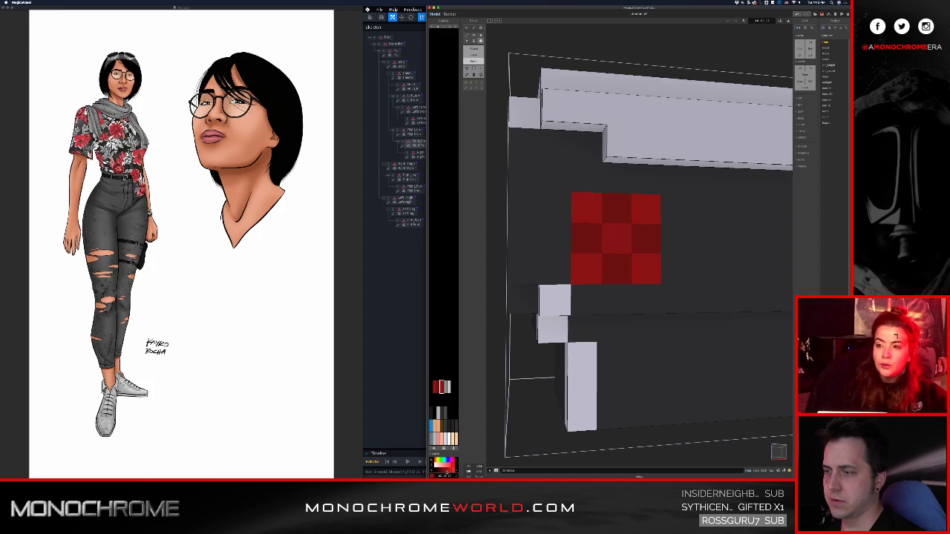
alt+click(591, 240)
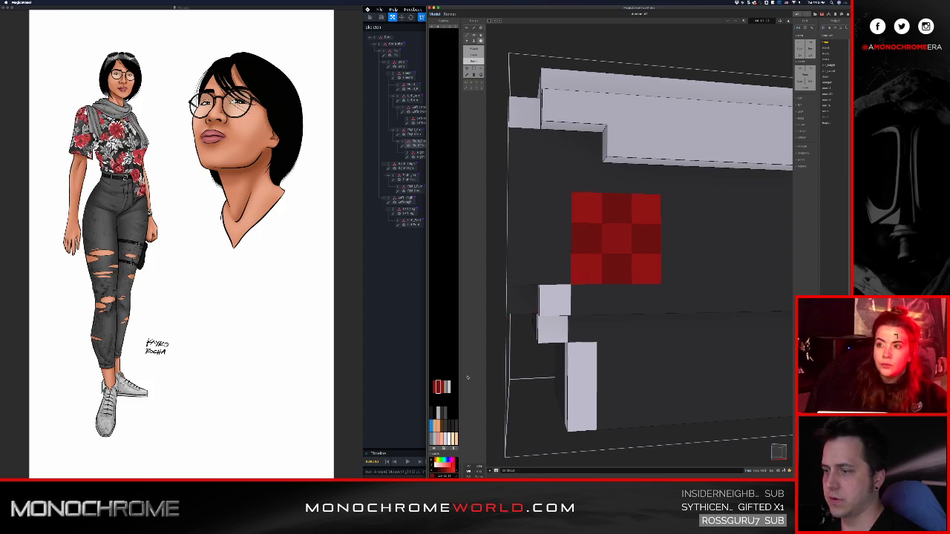
click(445, 471)
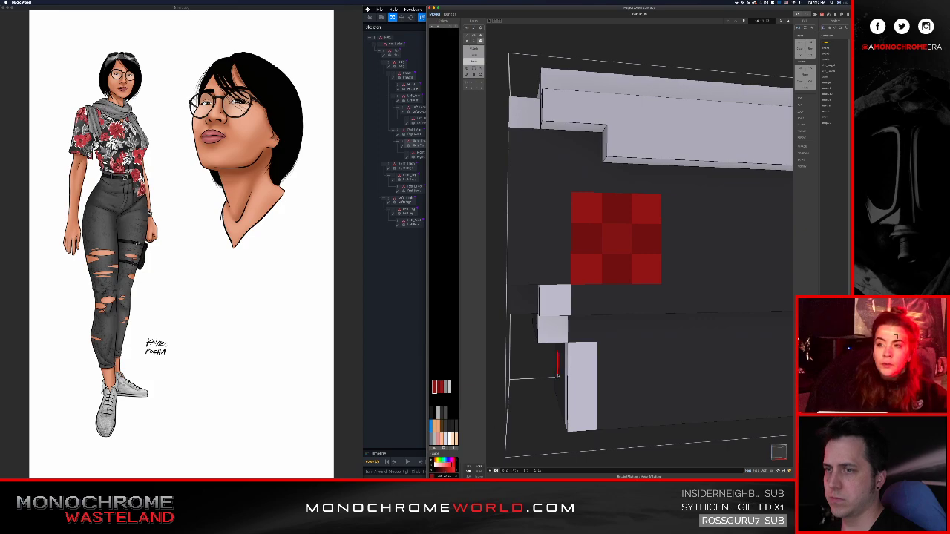
- Paint a diagonal lattice of six separate red voxels on the other side of the shirt's back, below the scarf
scroll(558, 376, down, 5)
right_drag(621, 315, 603, 315)
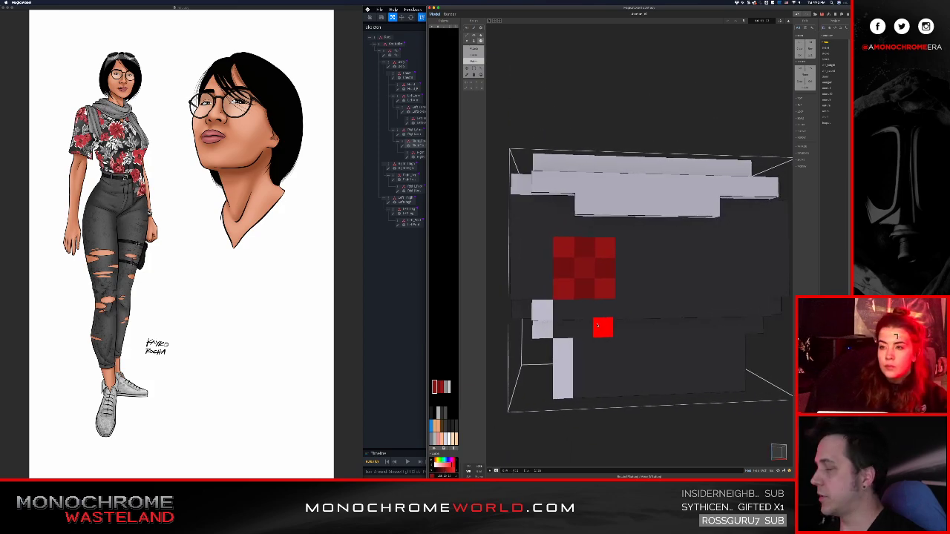
right_drag(607, 292, 605, 325)
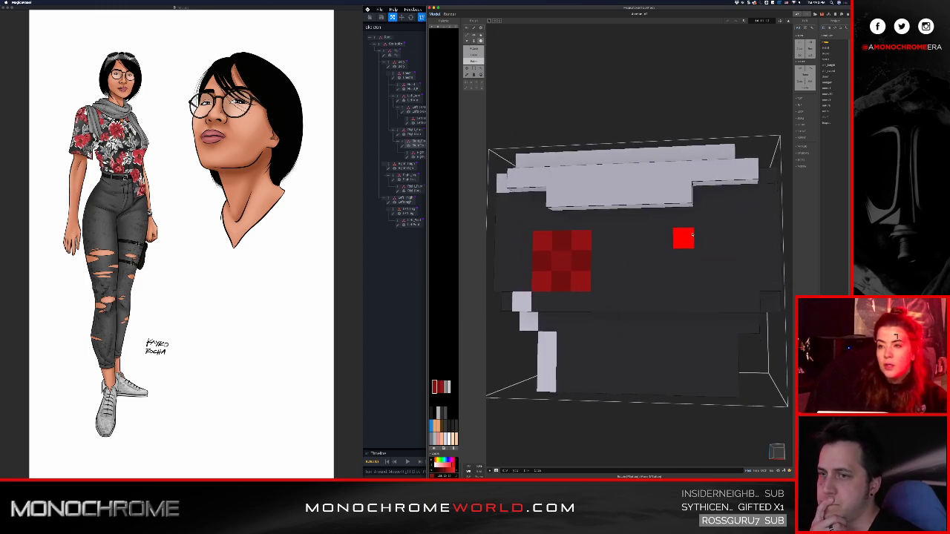
click(662, 248)
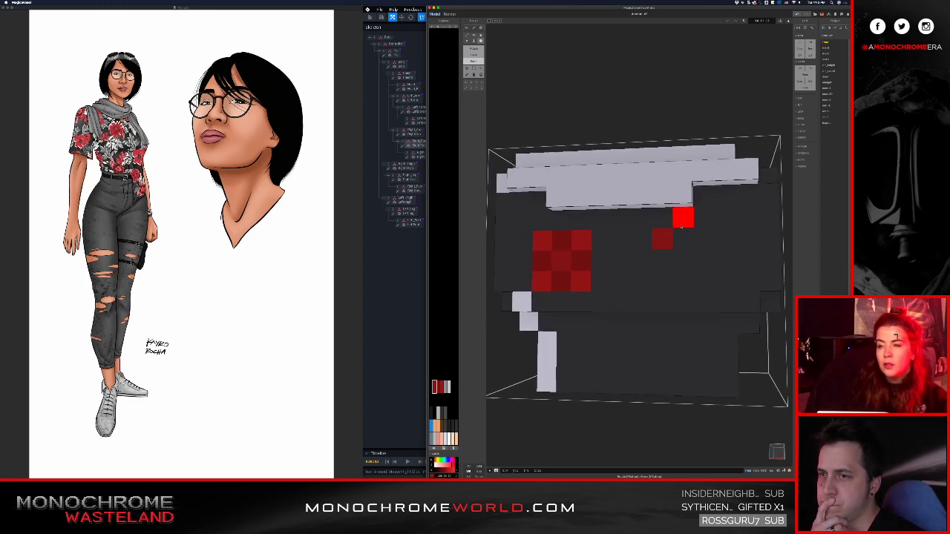
click(681, 222)
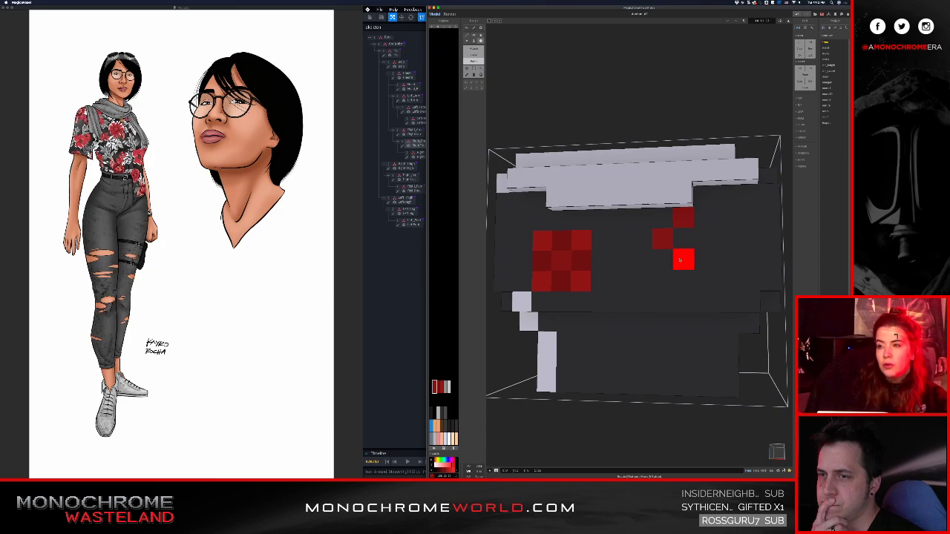
click(685, 260)
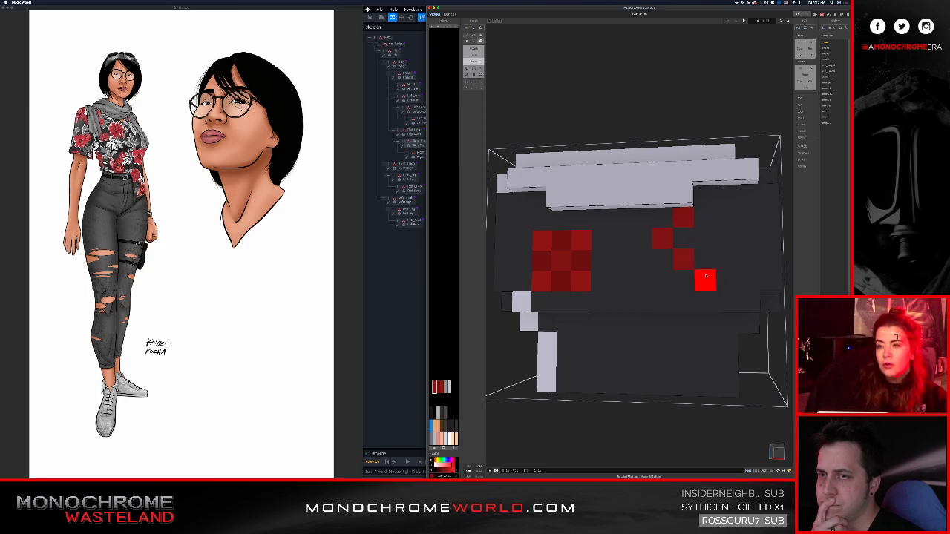
click(704, 276)
click(704, 236)
click(725, 257)
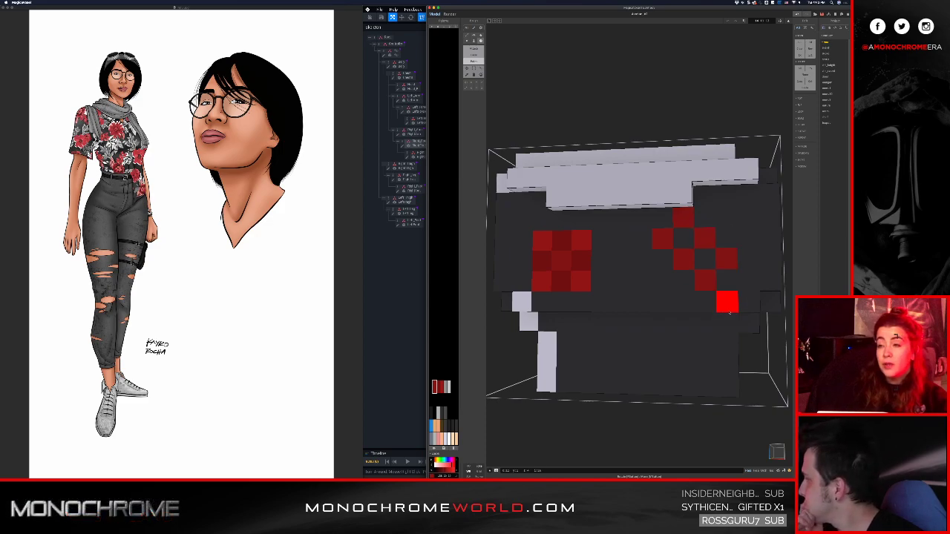
- Change the light grey used for the stems to a darker grey
right_drag(705, 285, 636, 289)
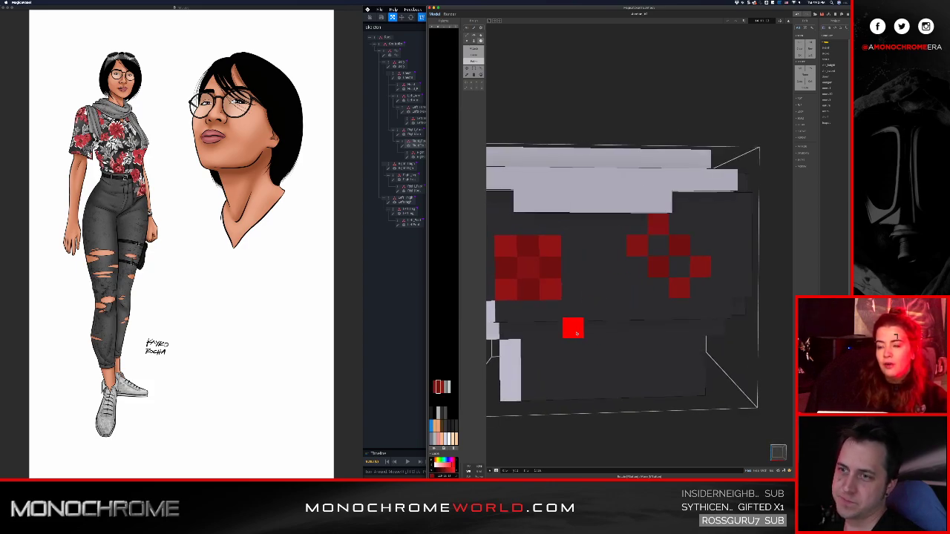
right_drag(581, 326, 587, 308)
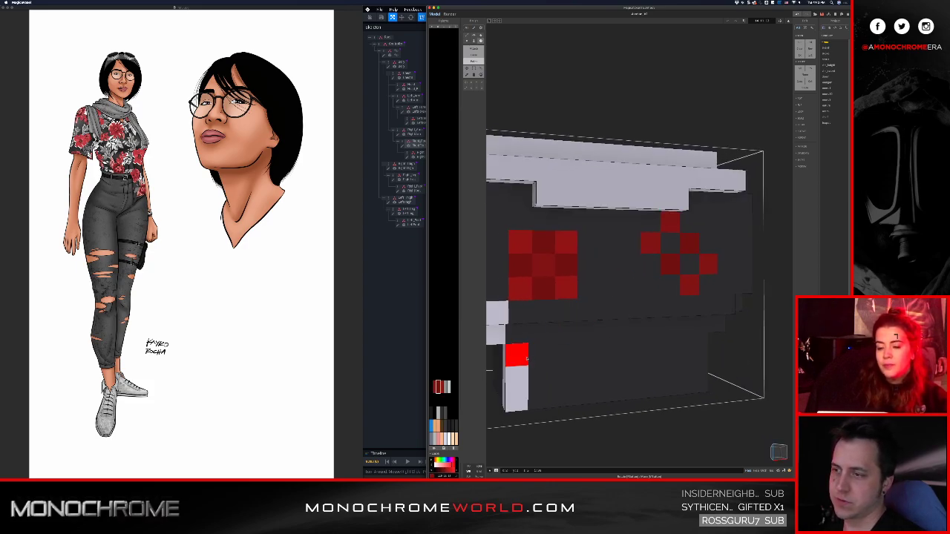
drag(449, 468, 440, 470)
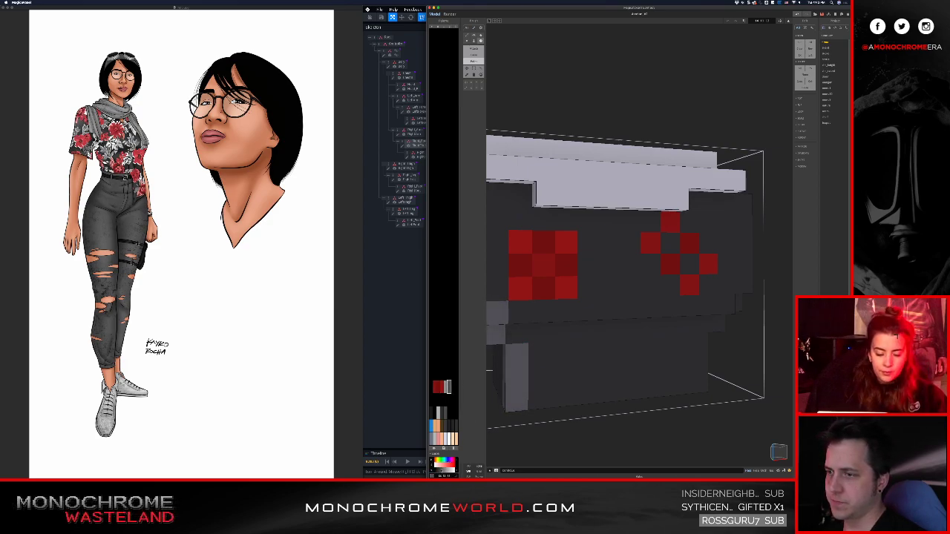
- Paint a grey stem diagonally down from the red lattice and cover the square back flower with the shirt's dark colour
right_drag(710, 311, 646, 319)
click(554, 266)
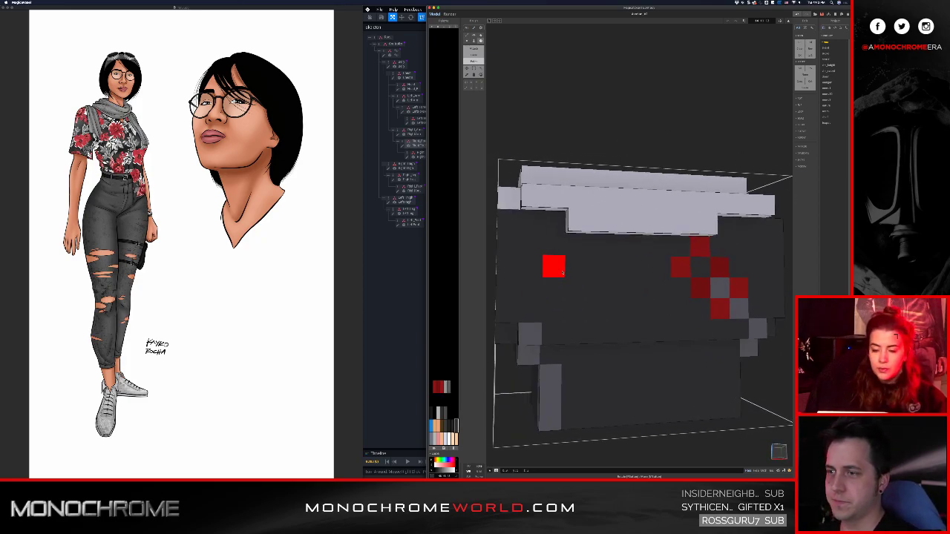
- Complete the flower on the shirt's back by painting its centre brighter red and adding separate red petal voxels around the lattice
right_drag(664, 331, 509, 289)
right_drag(664, 320, 546, 312)
right_drag(596, 294, 762, 329)
right_drag(689, 313, 585, 339)
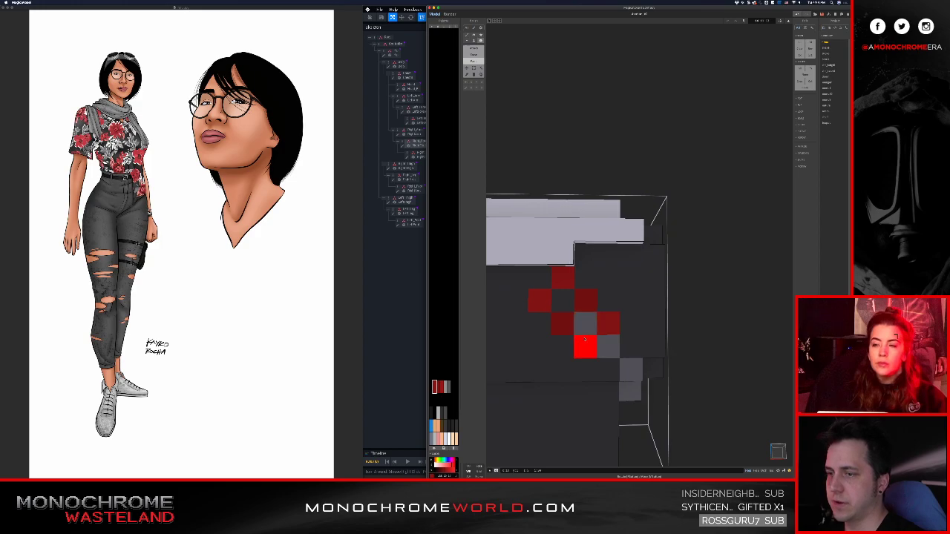
middle_drag(586, 345, 555, 346)
key(super+z)
click(579, 354)
click(644, 287)
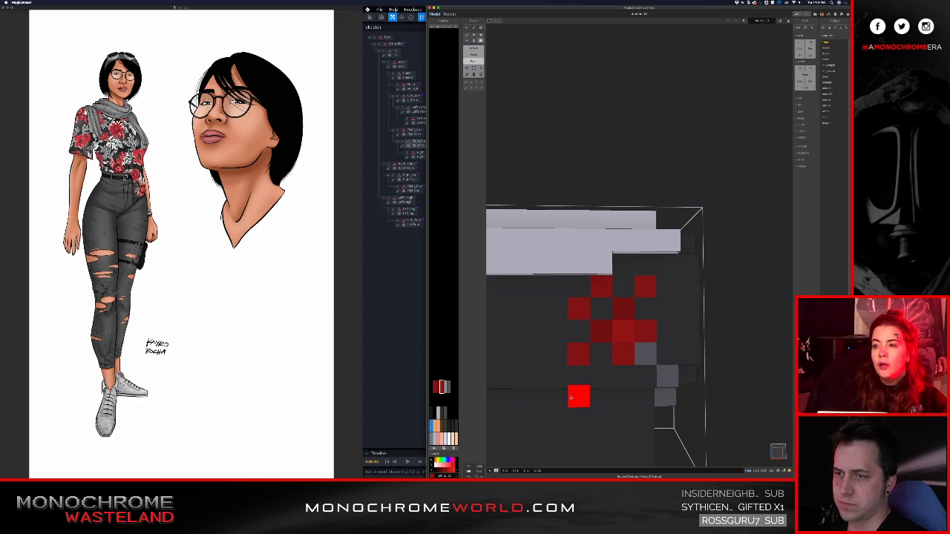
- Examine the painted flower from behind on the whole avatar and compare it with the front of the shirt
scroll(570, 397, down, 3)
middle_drag(602, 331, 619, 348)
right_drag(551, 384, 613, 364)
key(Tab)
scroll(679, 320, up, 2)
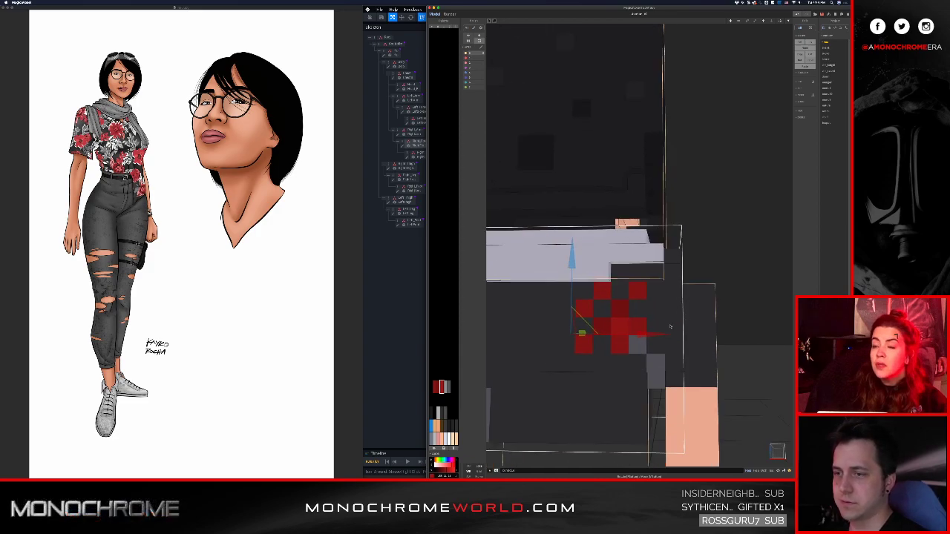
scroll(679, 321, up, 3)
right_drag(675, 319, 766, 241)
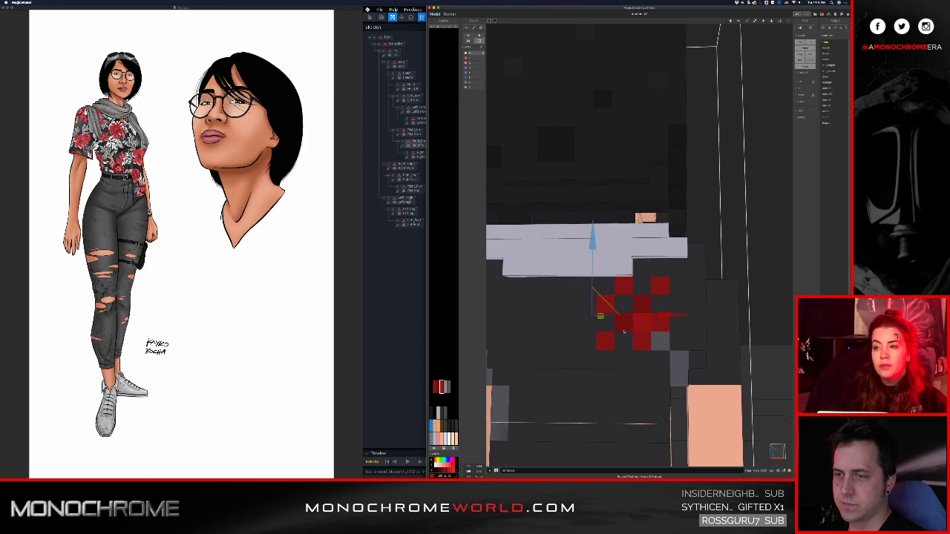
scroll(624, 331, down, 5)
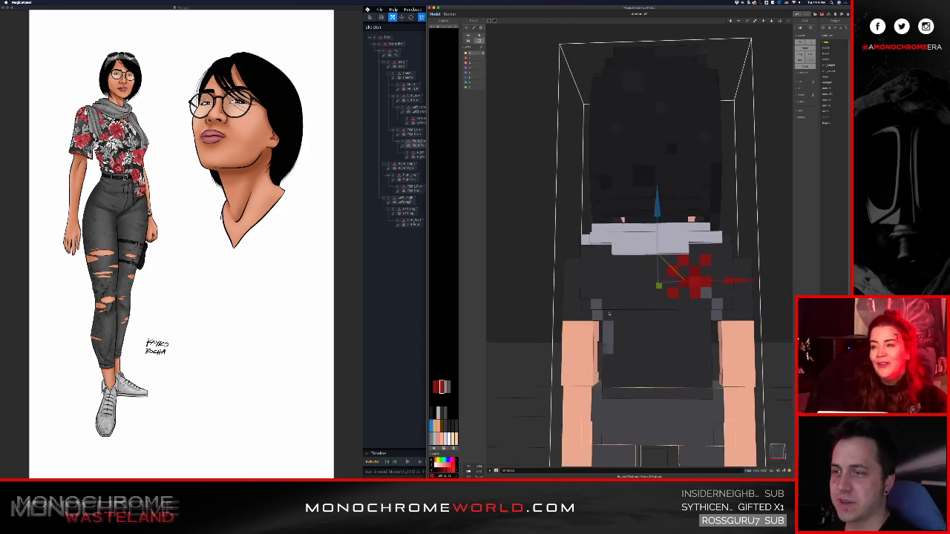
middle_drag(593, 263, 537, 282)
scroll(537, 282, up, 3)
scroll(538, 282, down, 2)
right_drag(537, 282, 803, 274)
scroll(668, 289, up, 2)
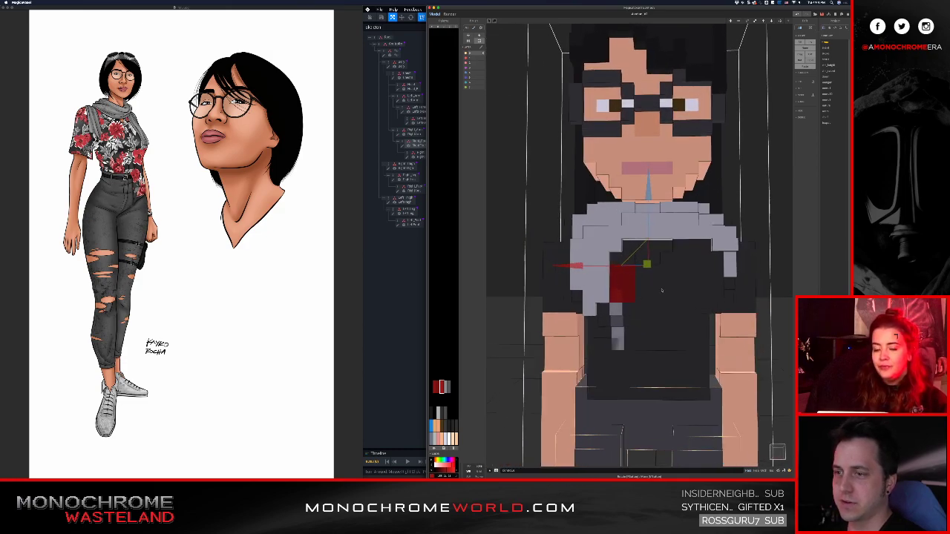
right_drag(617, 312, 762, 308)
- Isolate the upper torso and cover the square red flower and its grey stem on the front with the shirt's dark colour
key(Delete)
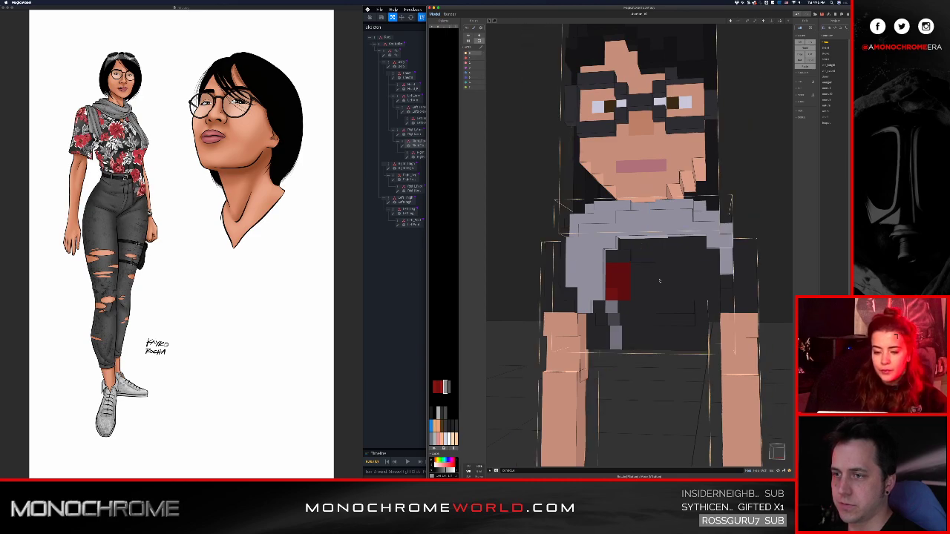
key(Delete)
key(Tab)
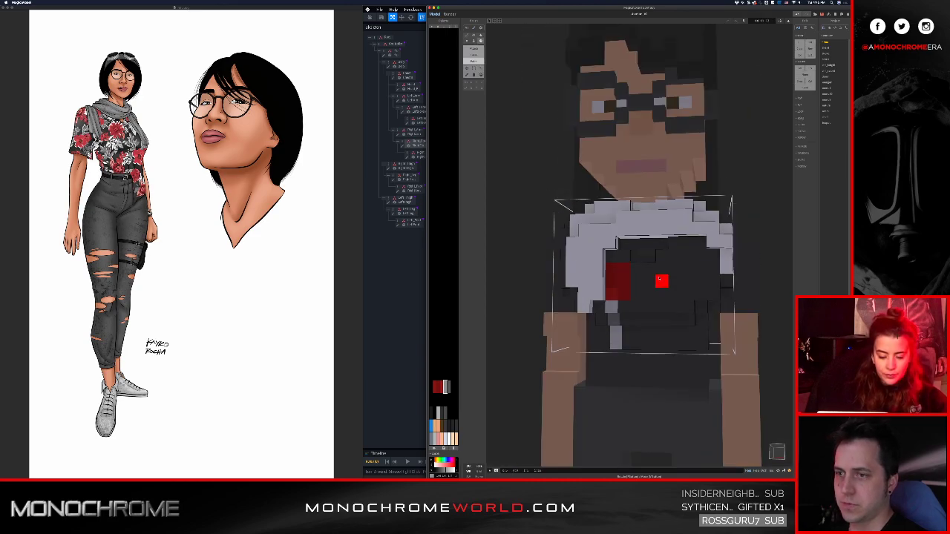
key(0)
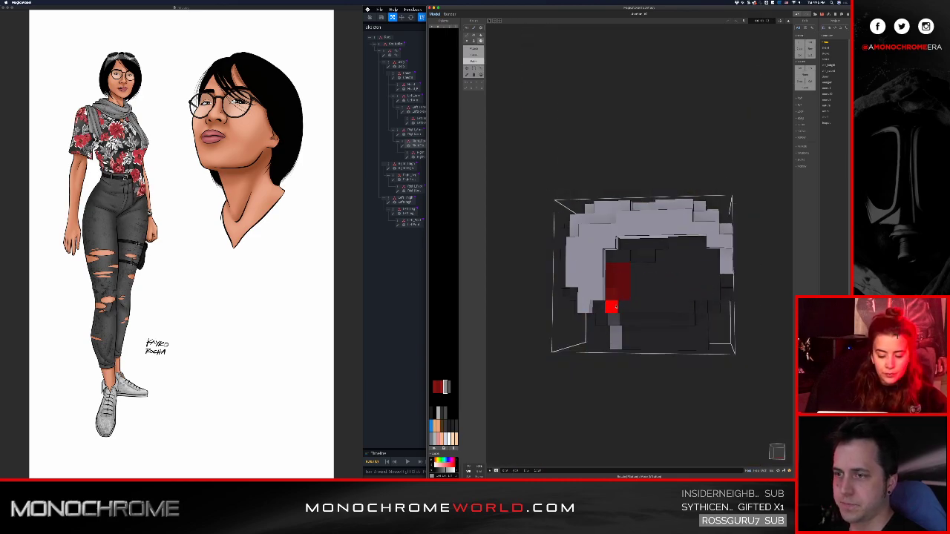
mouse_move(637, 298)
mouse_down()
mouse_move(611, 270)
mouse_move(624, 296)
mouse_up()
right_drag(625, 296, 657, 296)
- Paint a dark grey stem diagonally across the shirt's front, from below the scarf's long end up to the opposite side of the neckline
right_drag(626, 339, 544, 297)
right_drag(616, 325, 617, 271)
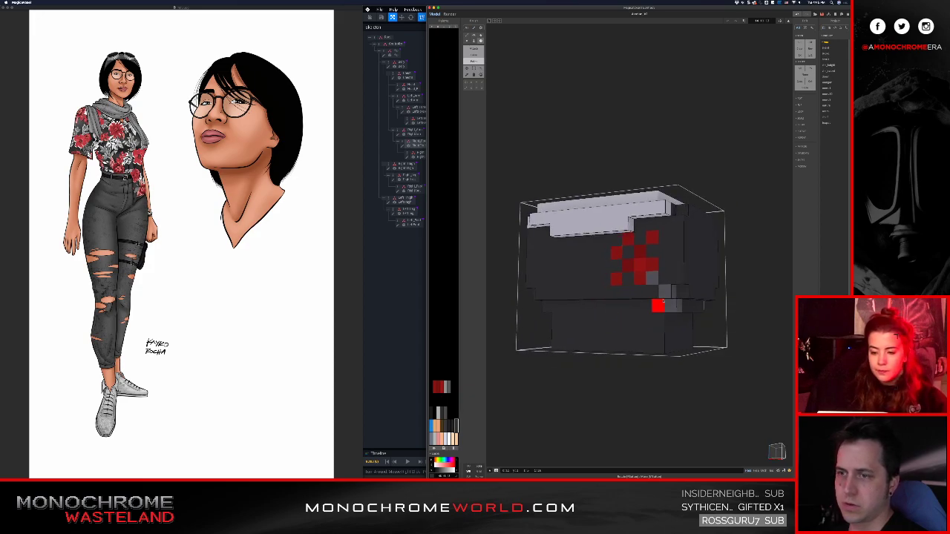
right_drag(671, 306, 704, 307)
scroll(665, 322, up, 5)
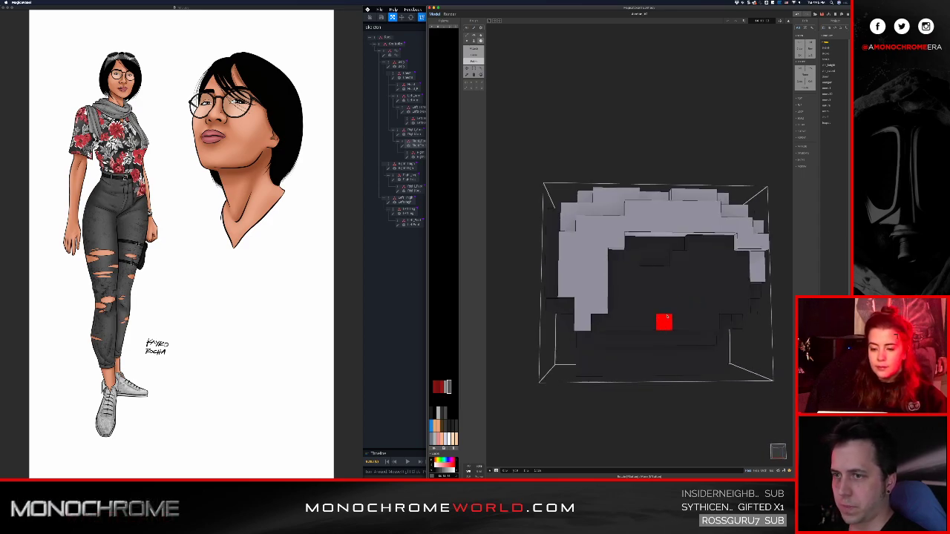
middle_drag(618, 302, 607, 317)
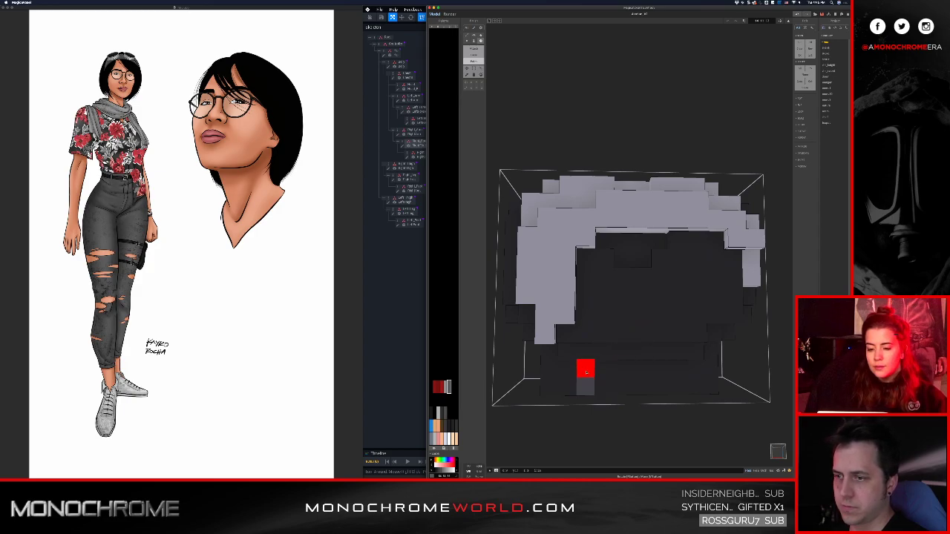
click(586, 371)
click(604, 352)
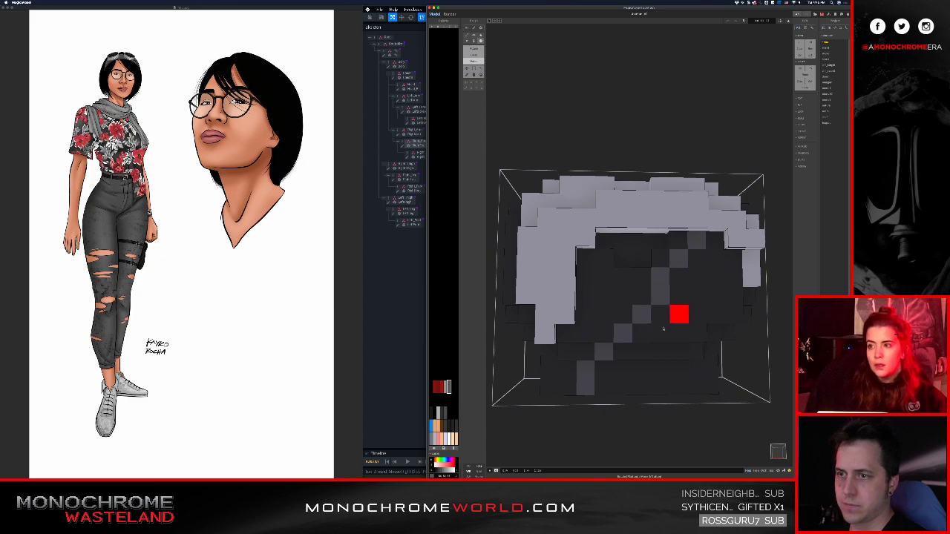
- Paint a dark grey branch from the middle of the front stem up to the neckline beside the scarf's long end
mouse_move(650, 315)
right_down()
mouse_move(556, 299)
mouse_move(643, 280)
mouse_move(659, 320)
mouse_move(639, 310)
right_up()
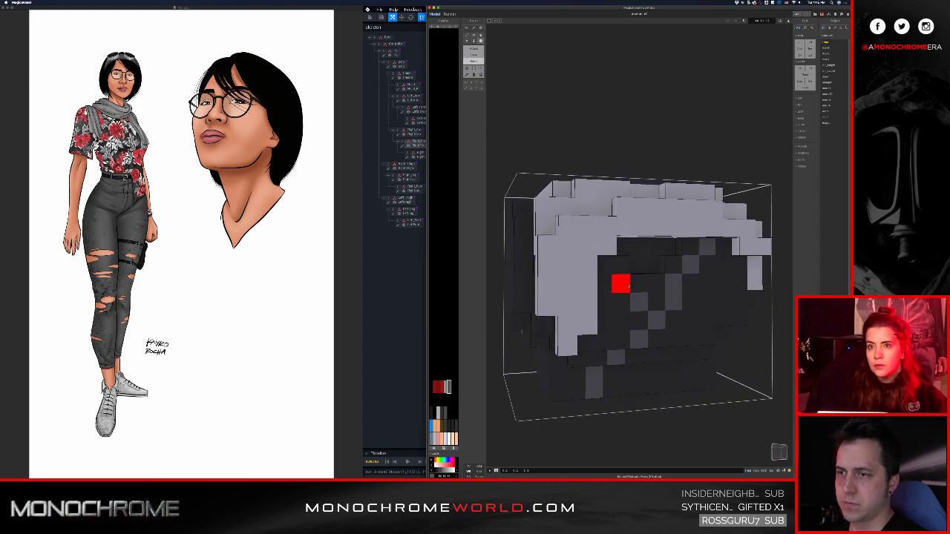
right_drag(625, 270, 607, 246)
right_drag(696, 298, 677, 311)
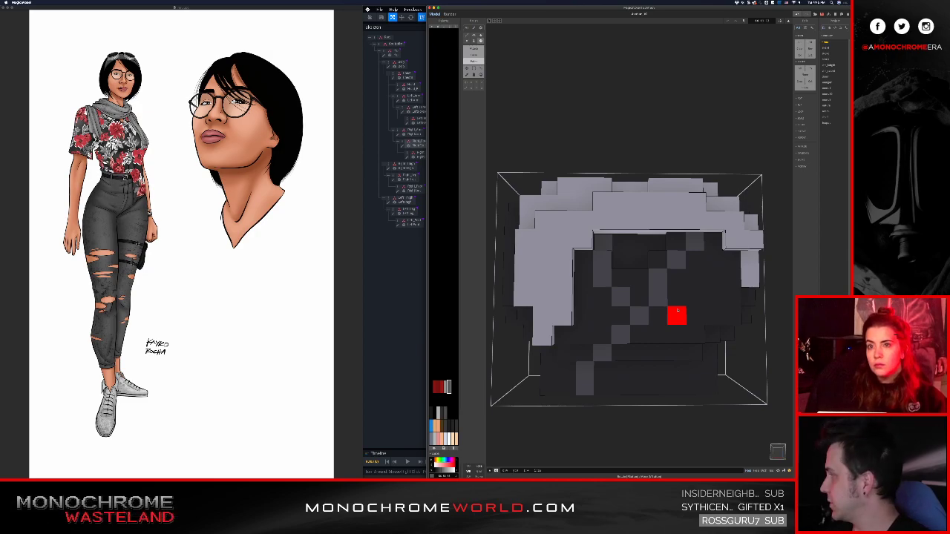
- Paint a lighter grey two-voxel leaf beside the middle of the front stem and a single lighter voxel at its base
right_drag(657, 294, 600, 287)
mouse_move(619, 289)
right_down()
mouse_move(649, 295)
mouse_move(625, 296)
right_up()
middle_drag(626, 295, 564, 302)
right_drag(564, 301, 612, 314)
middle_drag(613, 315, 633, 307)
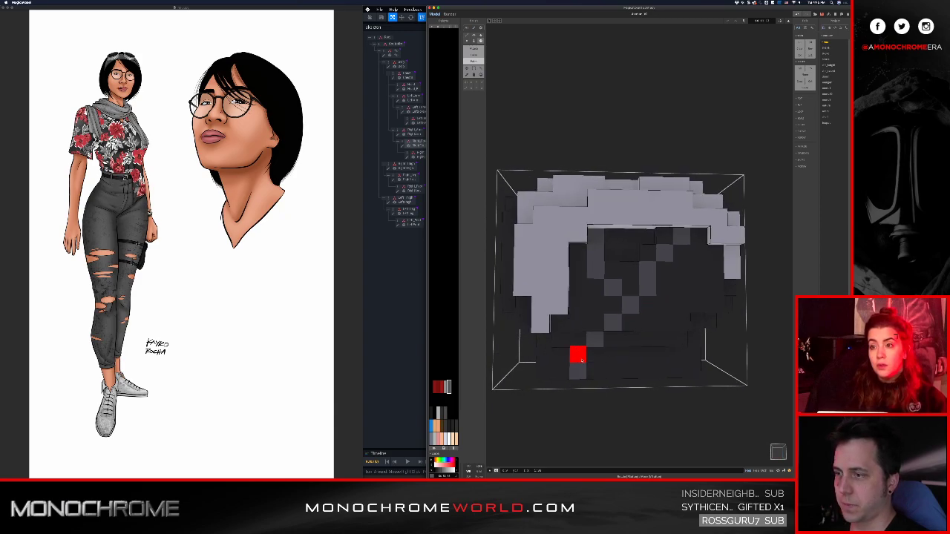
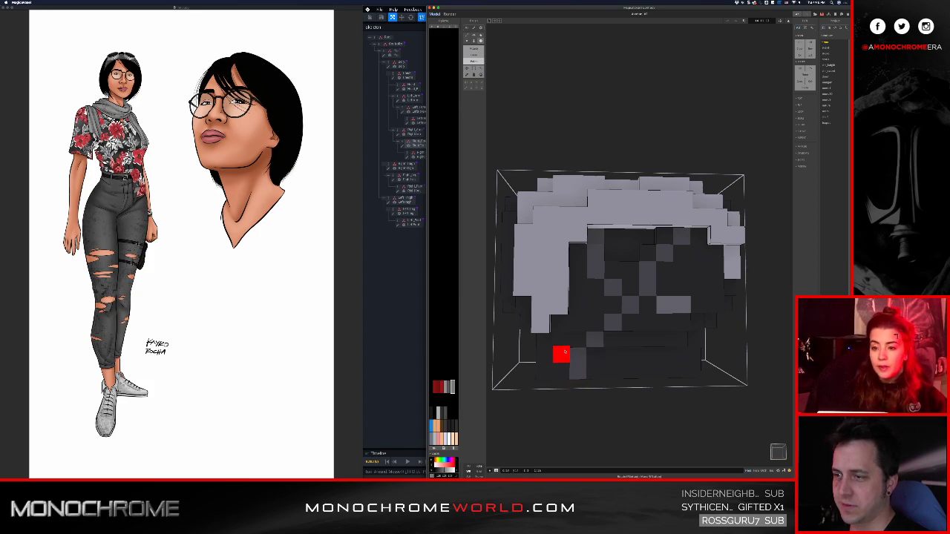
right_drag(628, 367, 657, 335)
right_drag(584, 336, 591, 366)
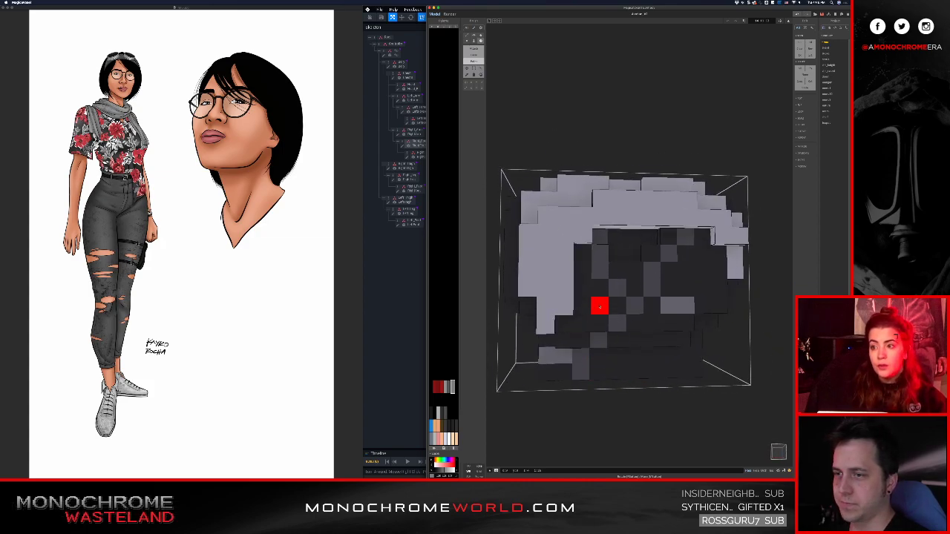
- Add single lighter grey leaf voxels beside the branch, beside the upper stem and between the two near the neckline
mouse_move(615, 336)
right_down()
mouse_move(591, 336)
mouse_move(615, 340)
right_up()
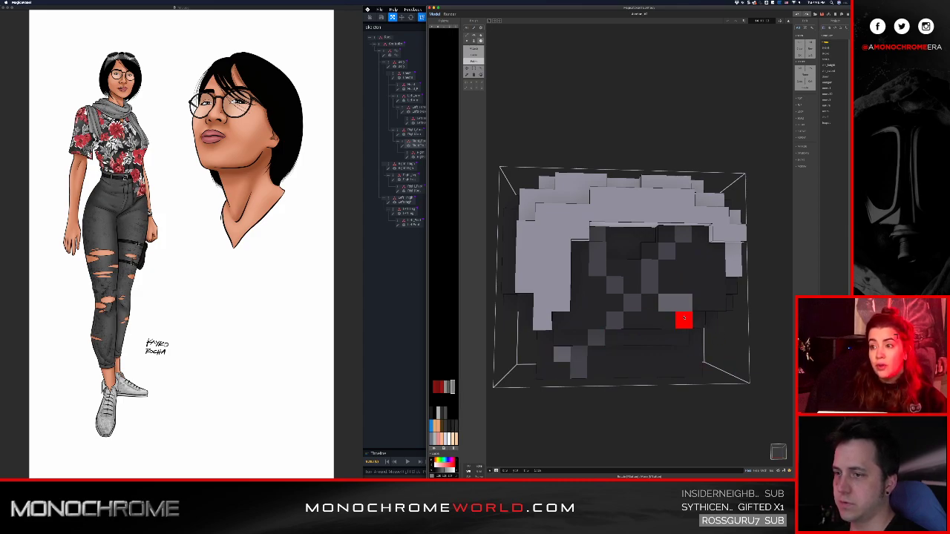
click(581, 267)
right_drag(668, 303, 649, 306)
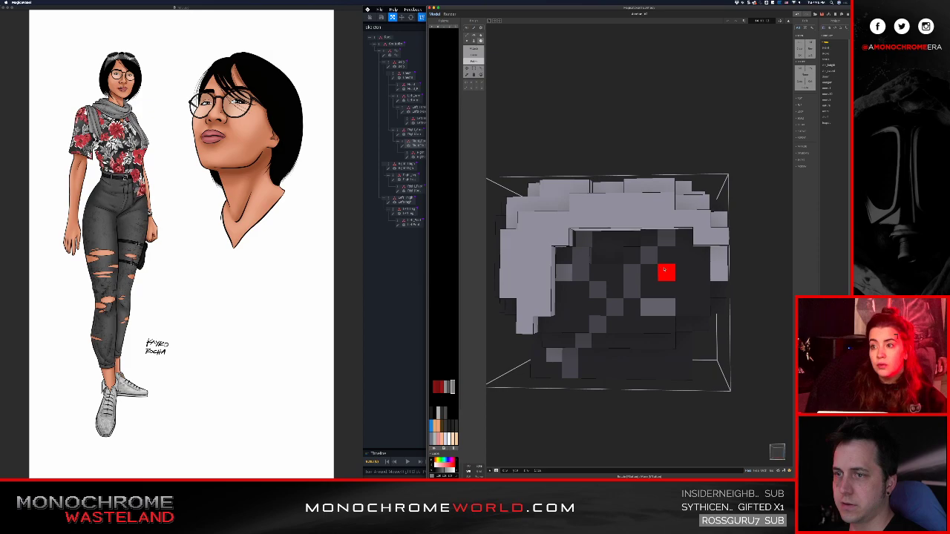
right_drag(613, 289, 625, 290)
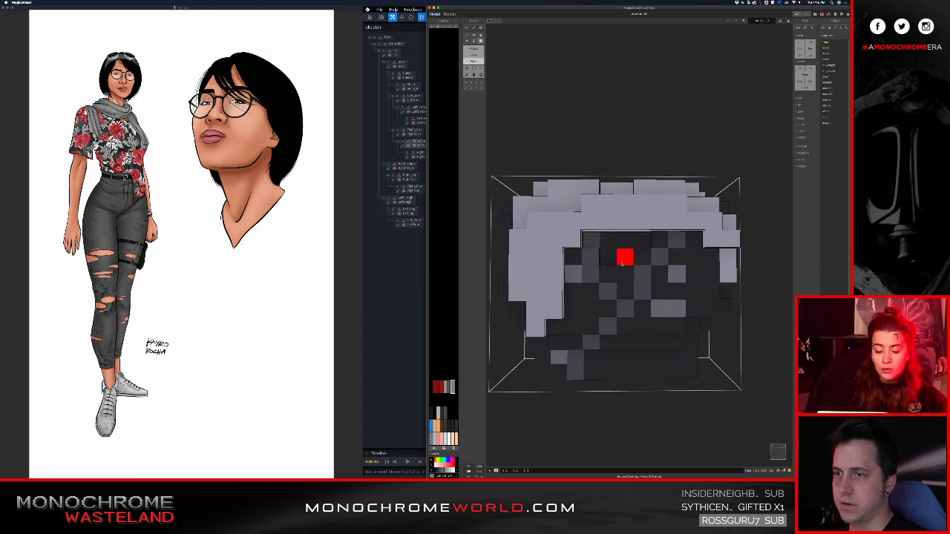
right_drag(606, 333, 643, 347)
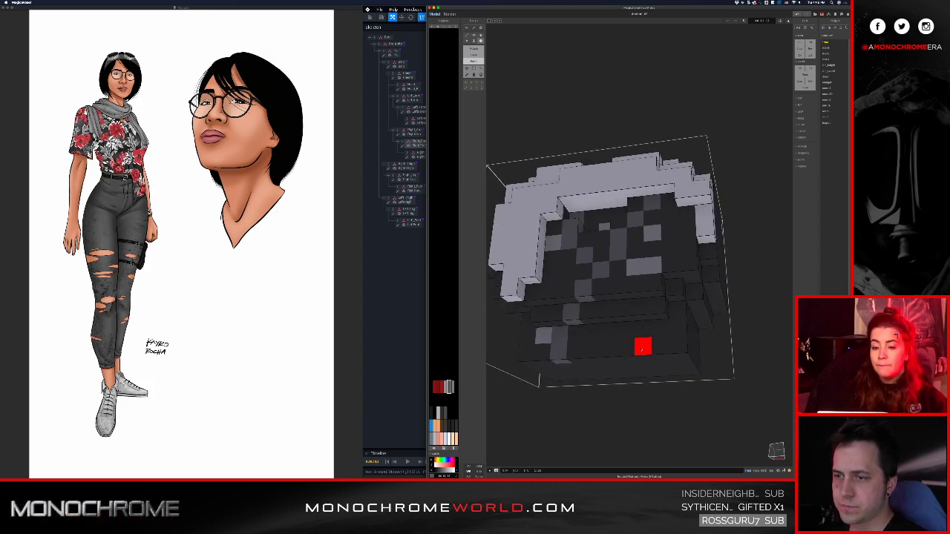
- Check the front stems and leaves on the whole avatar with the torso deselected
key(Tab)
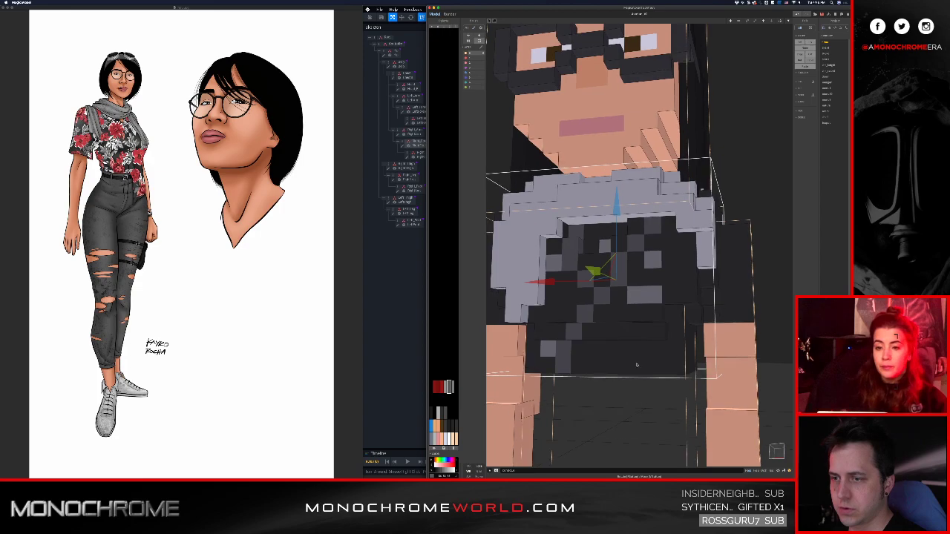
double_click(767, 161)
double_click(772, 162)
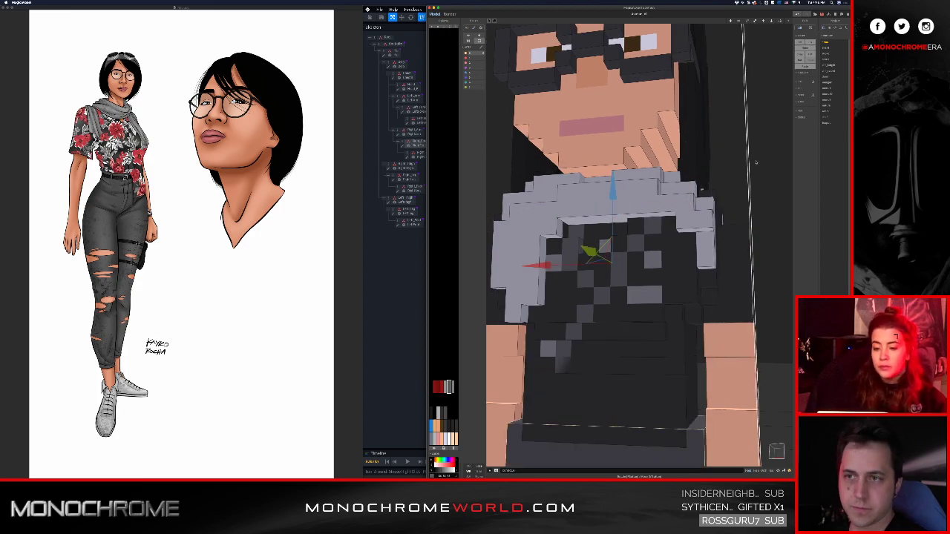
click(774, 162)
double_click(774, 163)
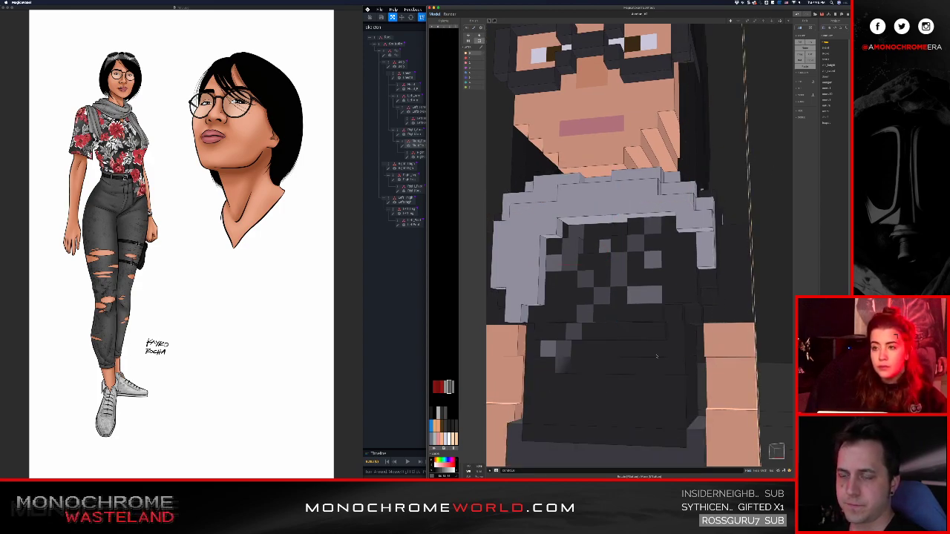
double_click(651, 389)
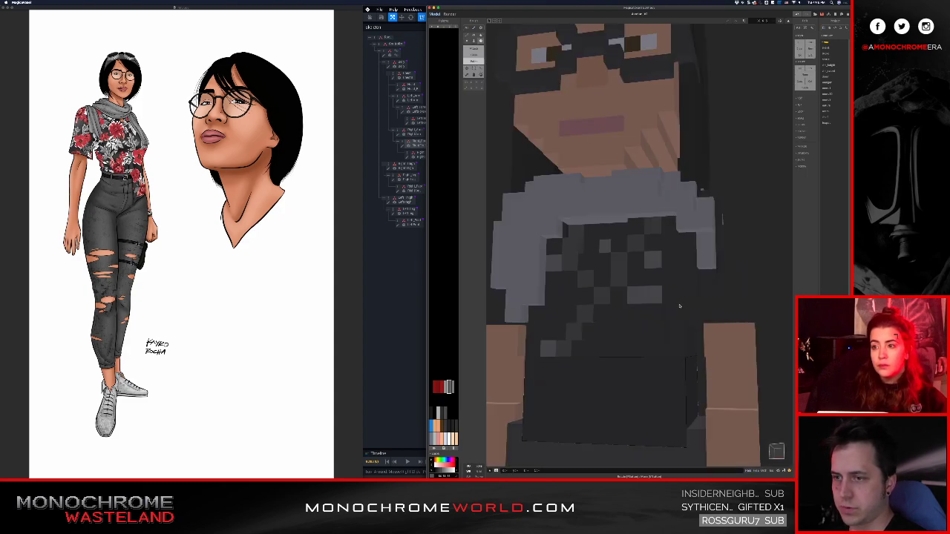
- Reopen the upper torso and paint a second dark grey stem rising diagonally towards the scarf's short end
key(Tab)
click(640, 357)
key(Tab)
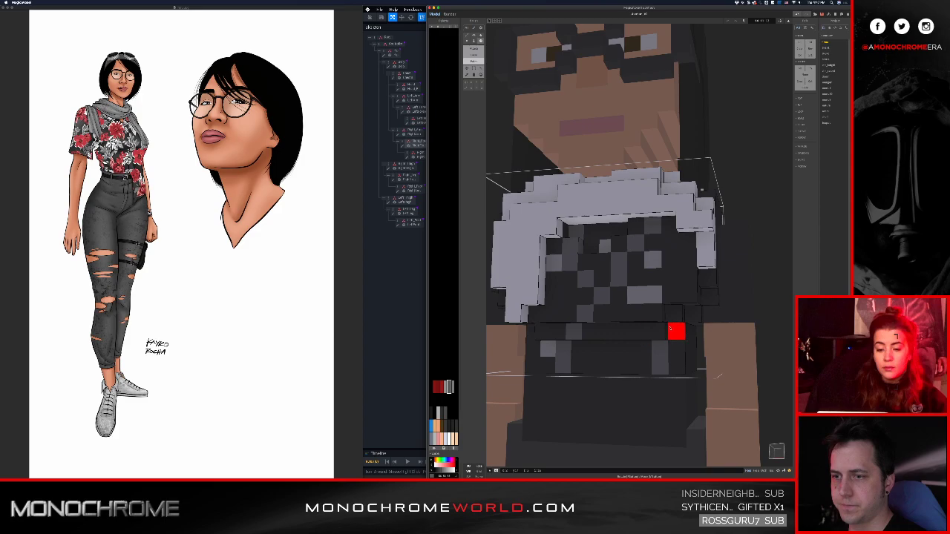
click(660, 335)
click(675, 314)
click(690, 296)
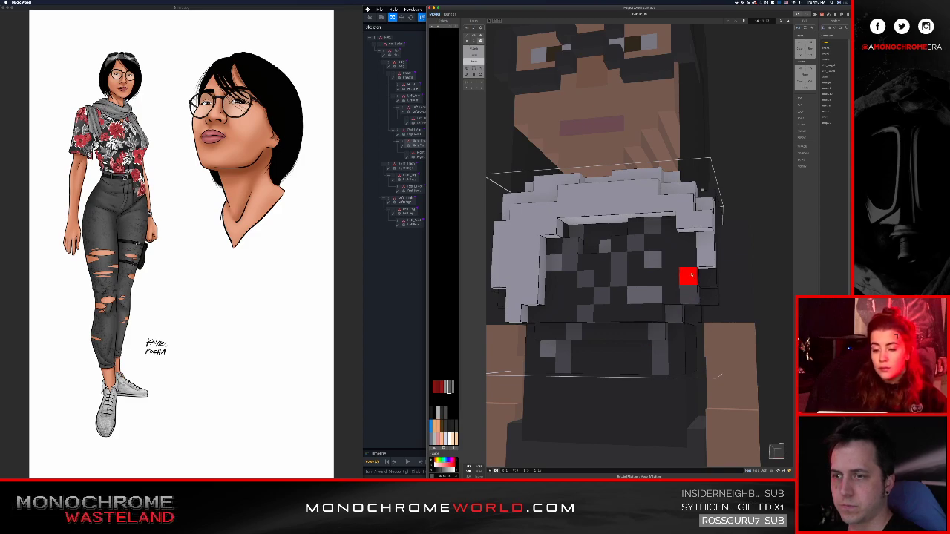
- Add a lighter grey branch off the second stem and paint a three-voxel red flower beside the scarf's long end
right_drag(688, 274, 698, 271)
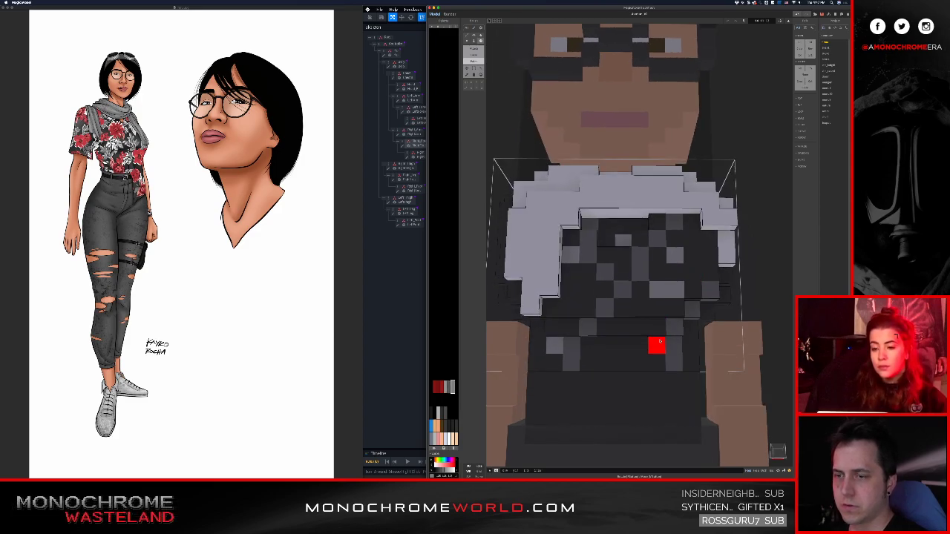
right_drag(664, 371, 586, 316)
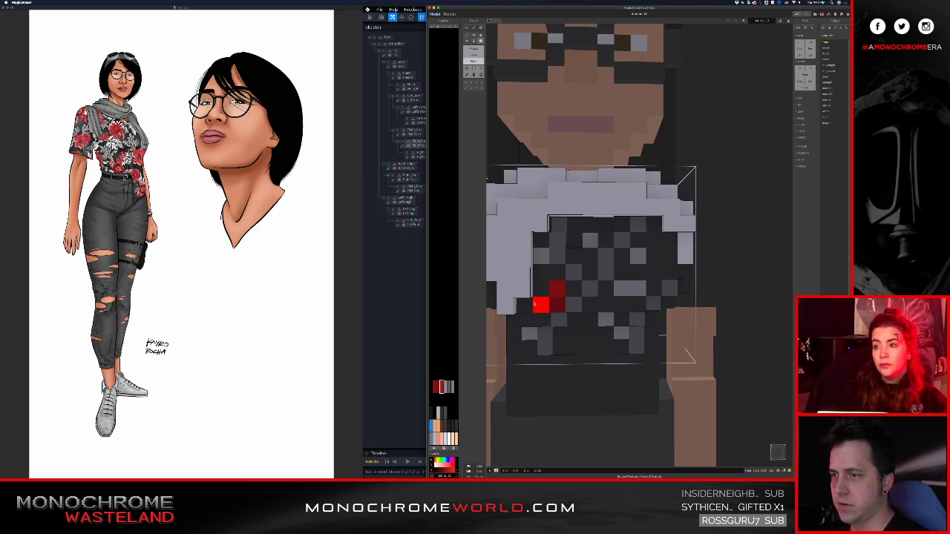
right_drag(591, 343, 581, 402)
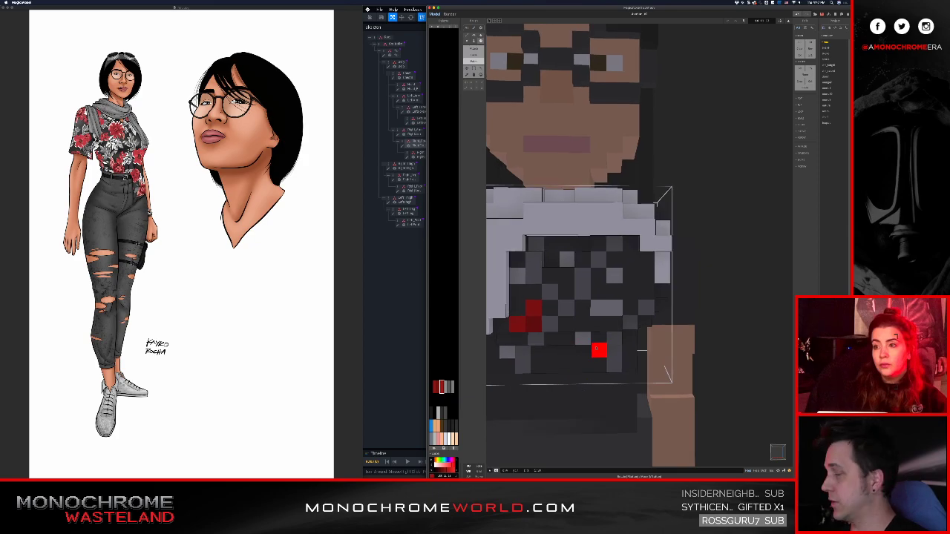
middle_drag(583, 290, 577, 310)
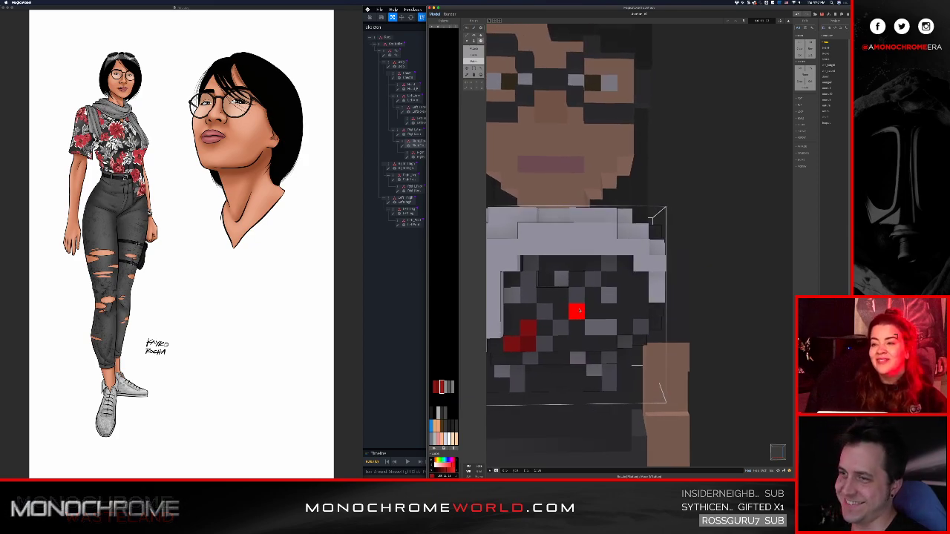
- Paint a three-voxel flower in two shades of red on the shirt's front beside the scarf's short end
click(434, 386)
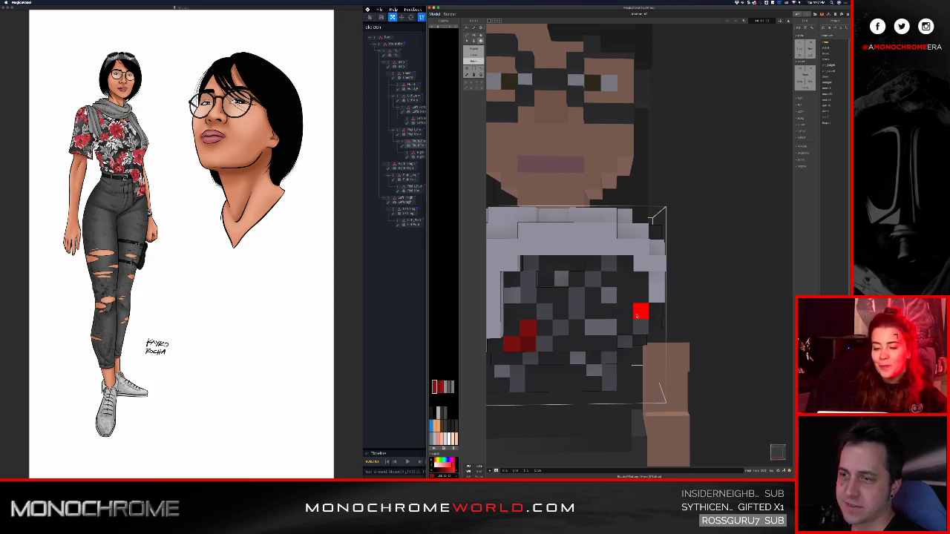
drag(636, 316, 624, 313)
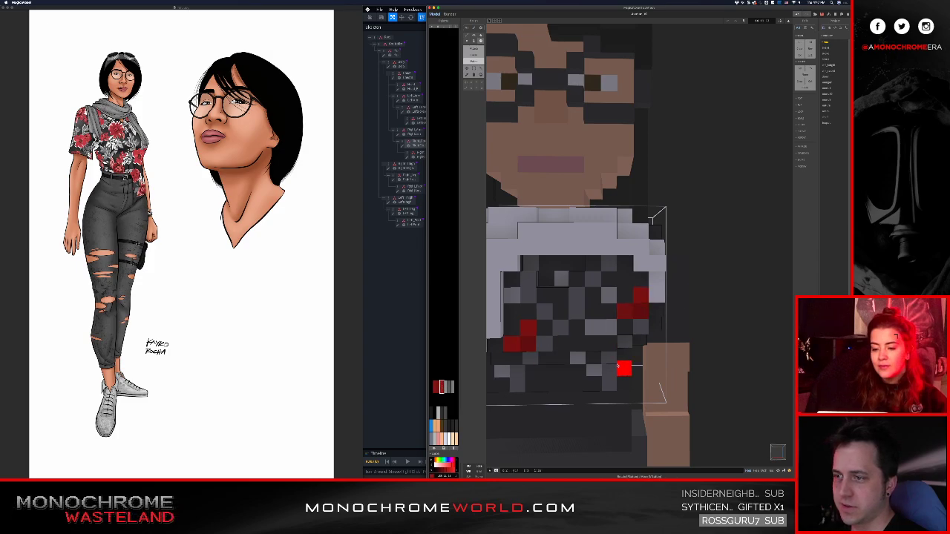
mouse_move(576, 358)
right_down()
mouse_move(602, 332)
mouse_move(587, 324)
mouse_move(573, 333)
mouse_move(590, 332)
mouse_move(557, 320)
mouse_move(573, 322)
mouse_move(590, 360)
mouse_move(579, 363)
mouse_move(591, 359)
right_up()
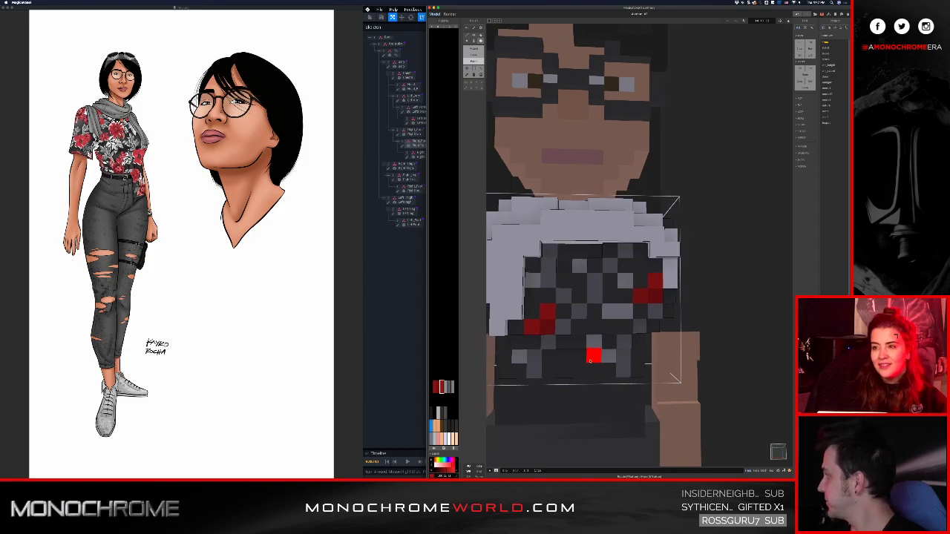
- Switch to VoxEdit and sync the painted upper torso from MagicaVoxel onto the avatar
scroll(591, 359, down, 6)
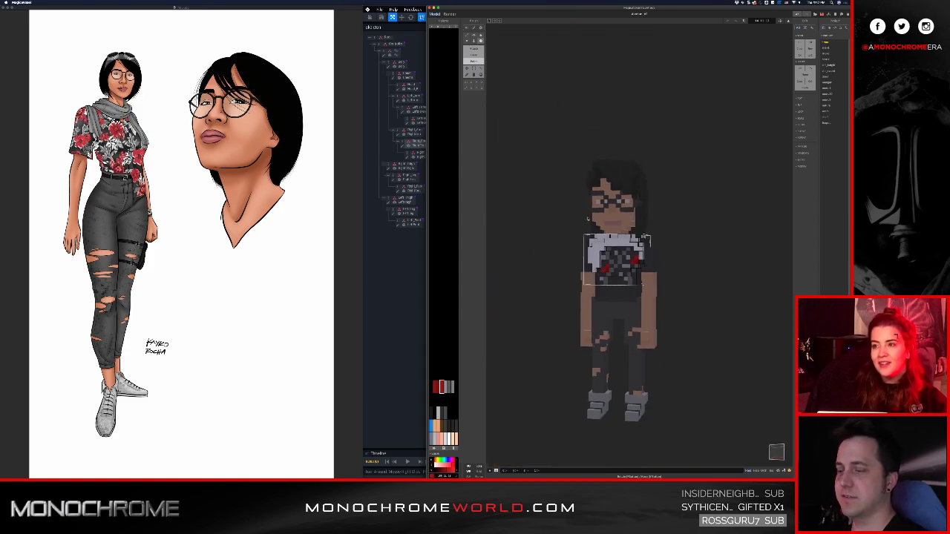
click(421, 235)
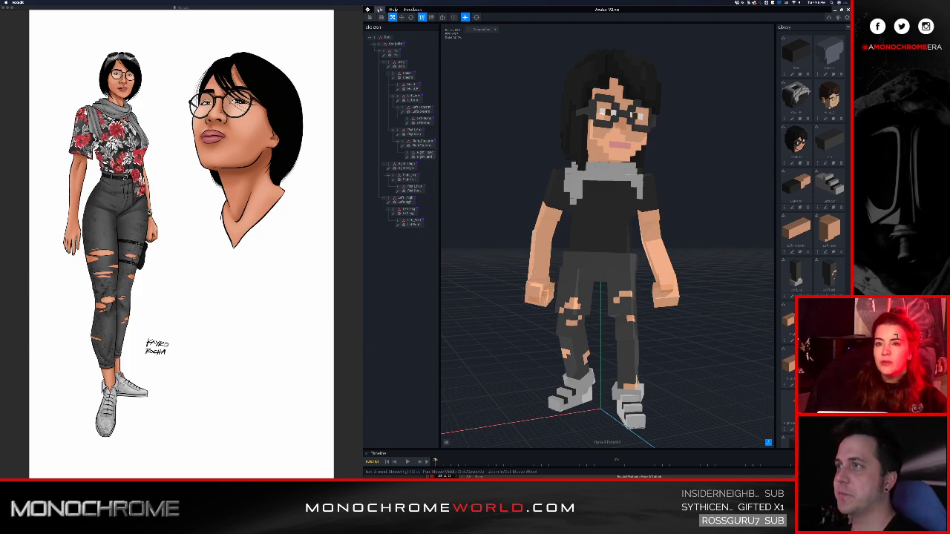
click(379, 10)
mouse_move(403, 34)
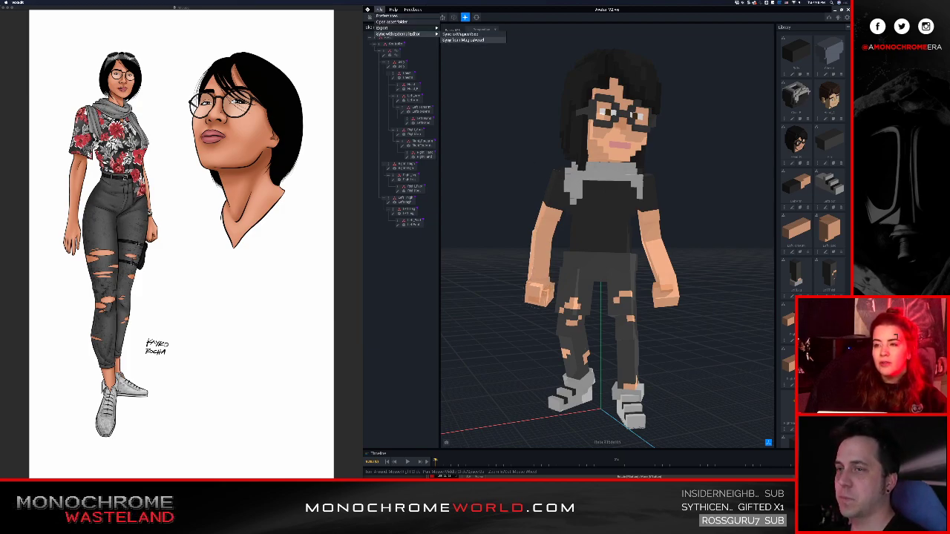
click(464, 39)
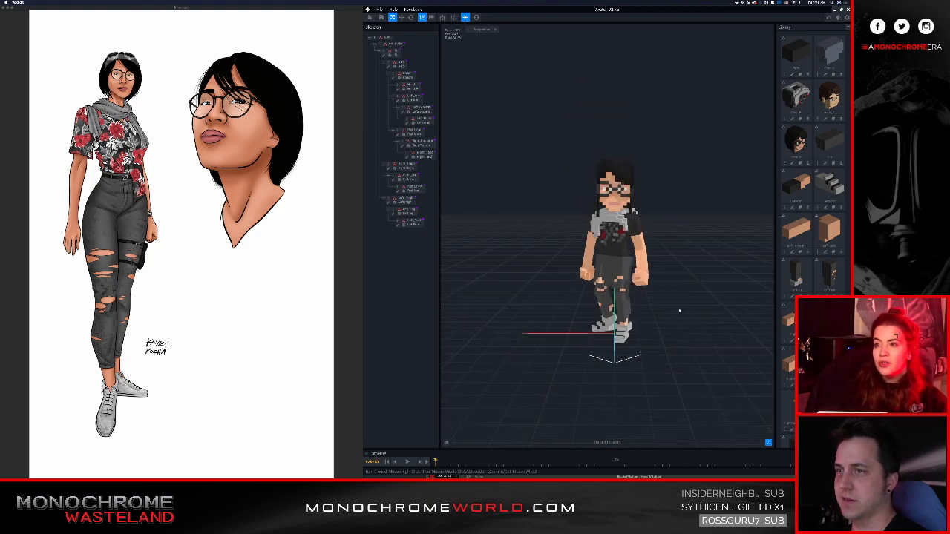
- Examine the synced shirt's flowers and stems on the avatar up close, from a distance and from several angles
scroll(676, 305, up, 6)
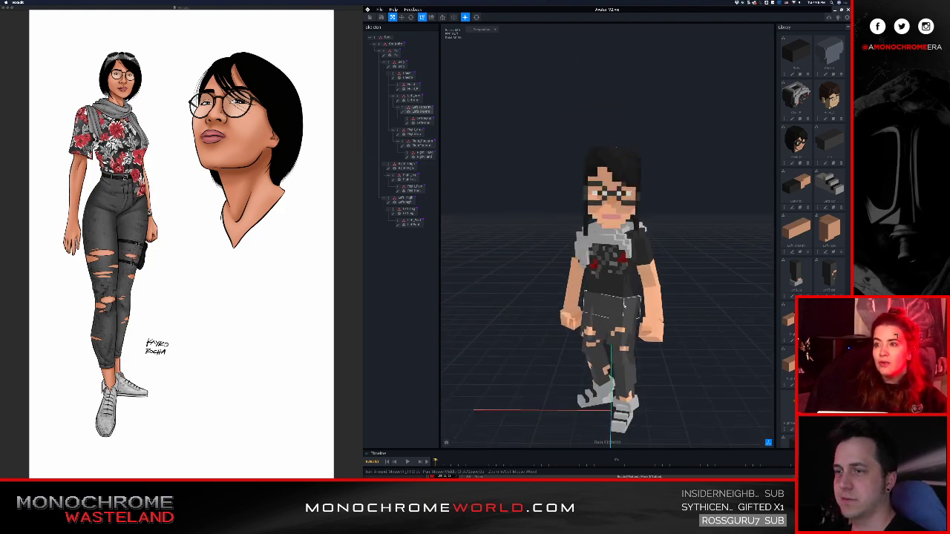
scroll(620, 295, down, 5)
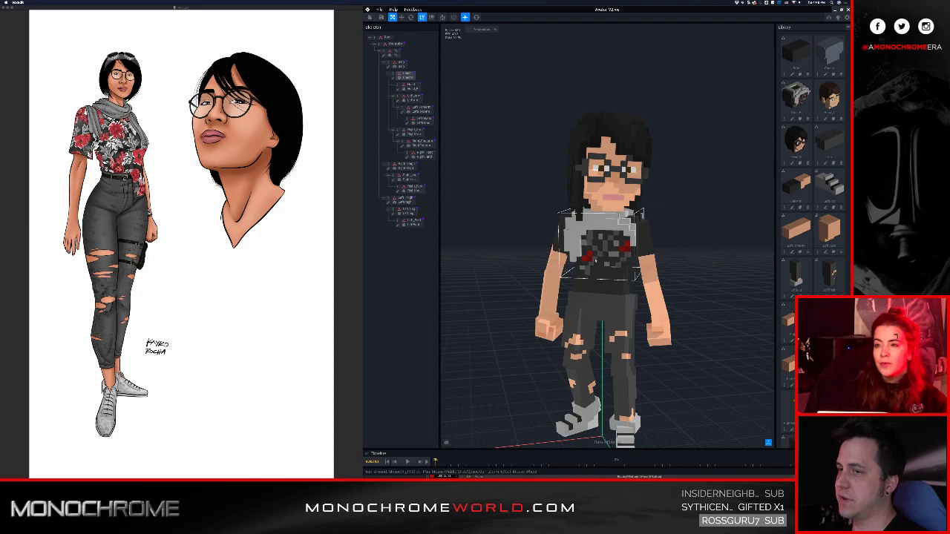
scroll(595, 260, up, 4)
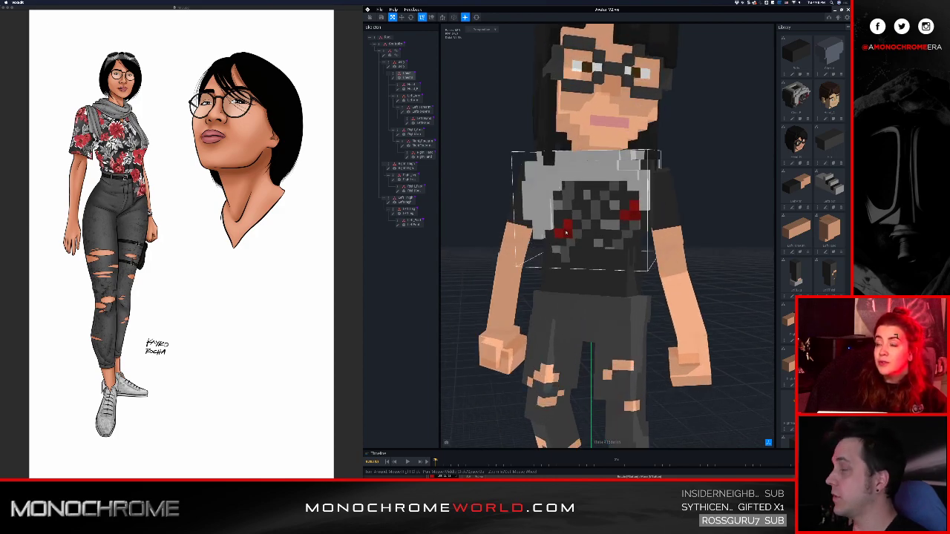
scroll(617, 219, down, 3)
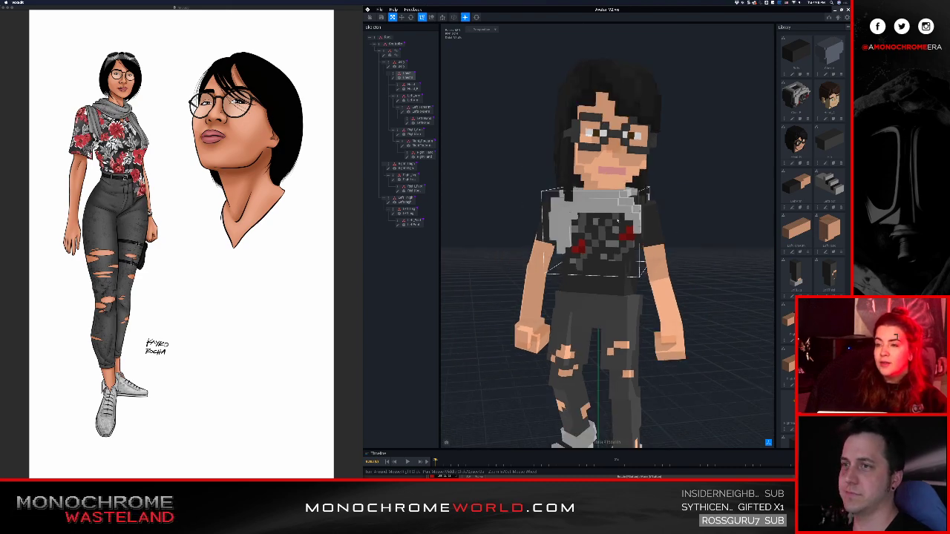
scroll(617, 219, down, 4)
right_drag(620, 223, 475, 245)
mouse_move(639, 250)
right_down()
mouse_move(668, 256)
mouse_move(635, 265)
mouse_move(631, 255)
right_up()
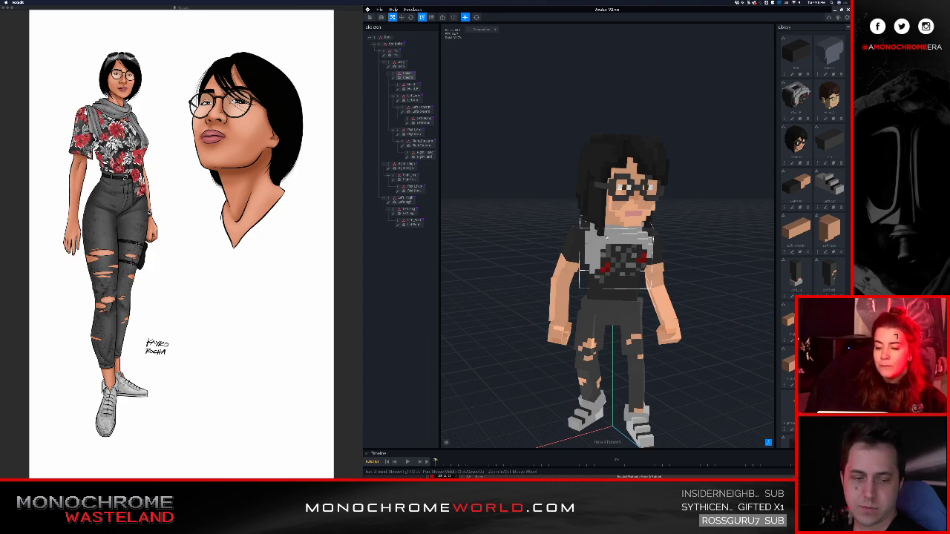
- Switch to MagicaVoxel and enlarge the flower beside the scarf's long end with additional medium red voxels
key(Tab)
scroll(595, 300, up, 6)
scroll(593, 300, up, 8)
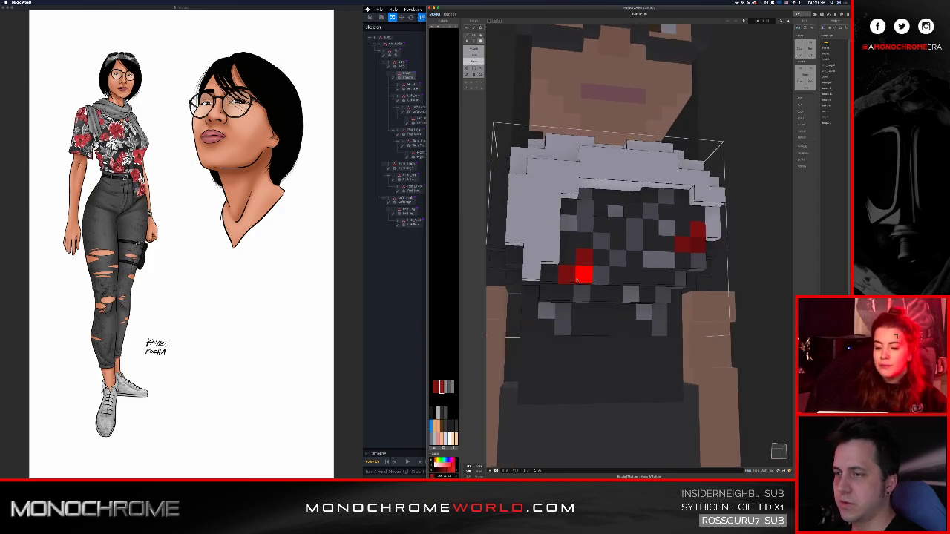
scroll(576, 279, up, 6)
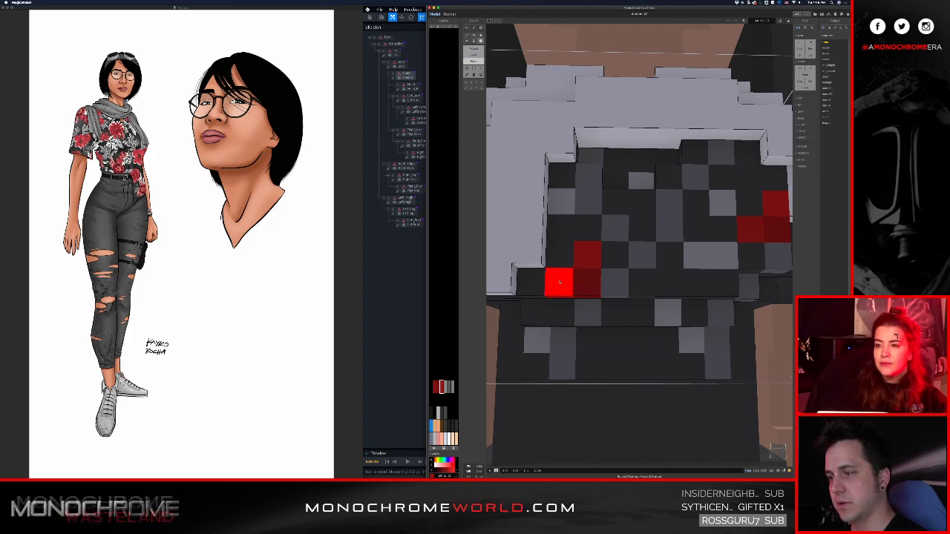
alt+click(587, 283)
alt+click(568, 286)
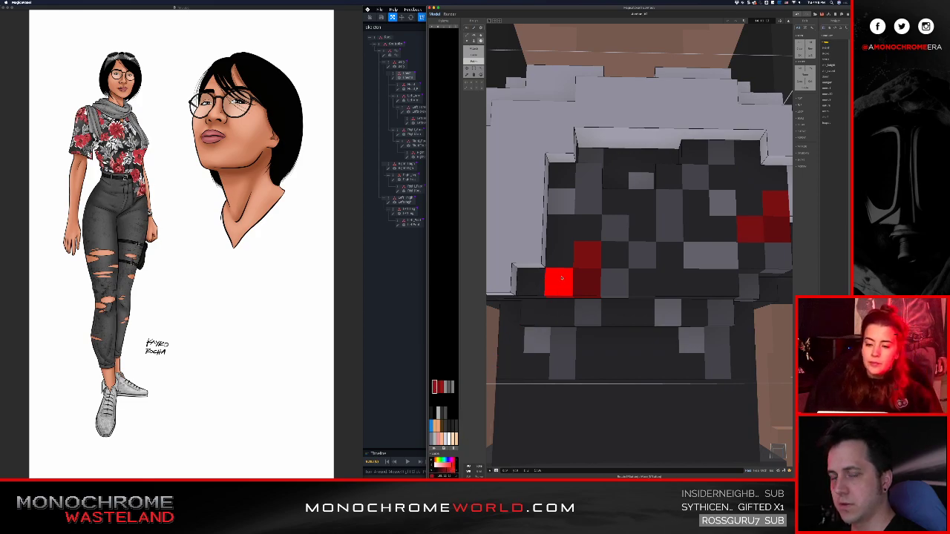
click(560, 256)
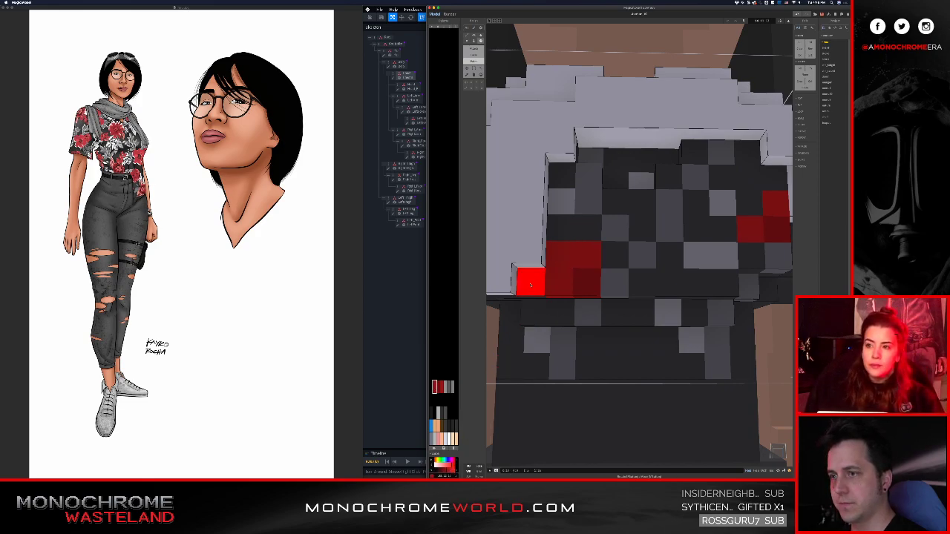
click(531, 284)
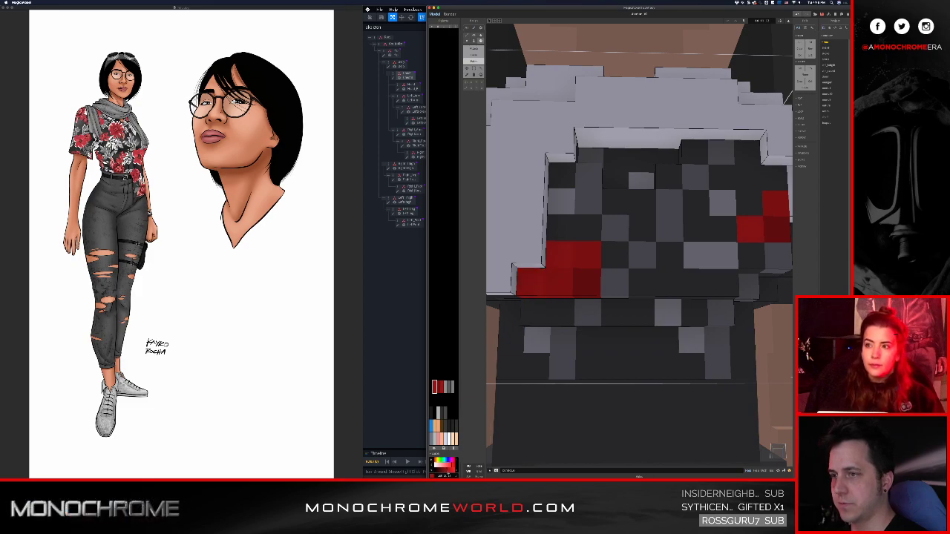
click(587, 228)
mouse_move(607, 319)
right_down()
mouse_move(630, 334)
mouse_move(597, 306)
mouse_move(600, 320)
right_up()
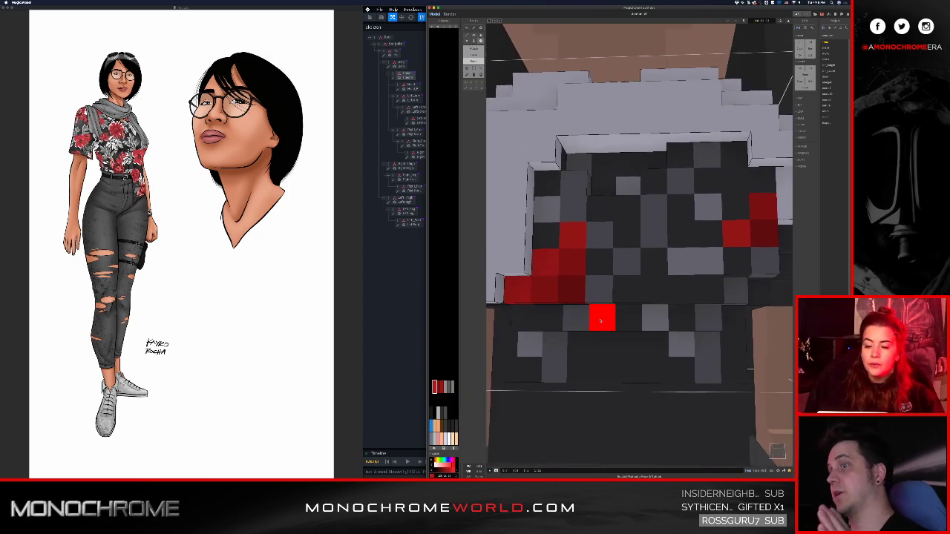
- Fill the inner corner of the flower beside the scarf's long end with a brightest-red voxel
right_drag(562, 254, 628, 292)
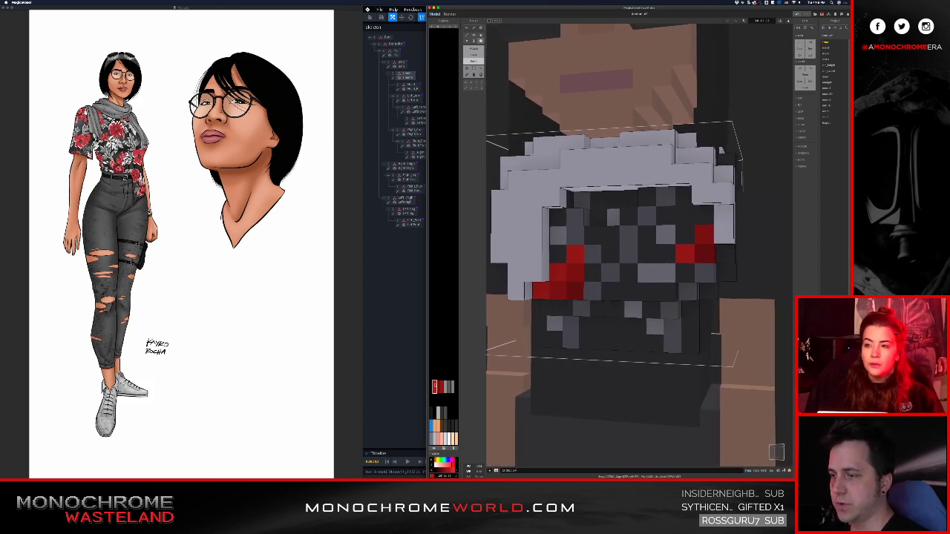
click(431, 387)
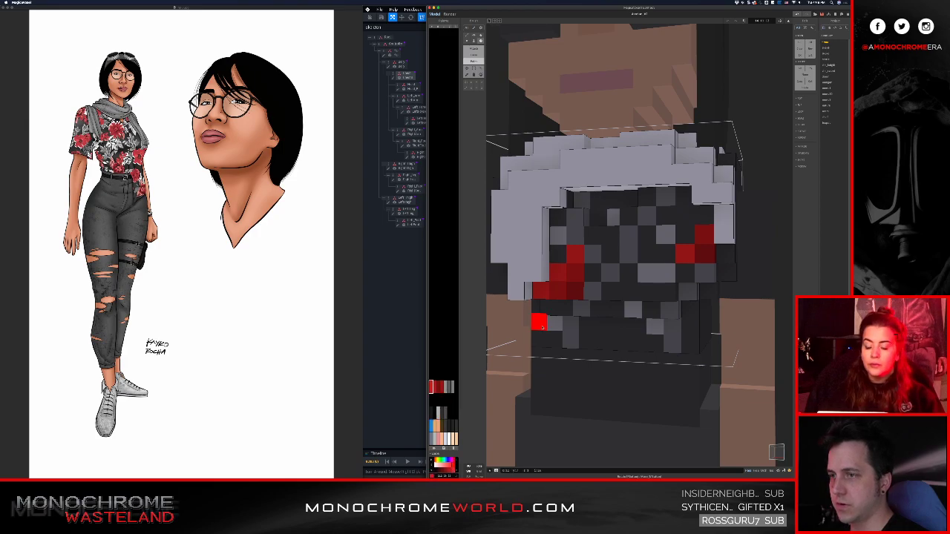
click(560, 255)
mouse_move(573, 310)
right_down()
mouse_move(612, 308)
mouse_move(585, 313)
right_up()
scroll(620, 345, down, 2)
middle_drag(649, 328, 597, 335)
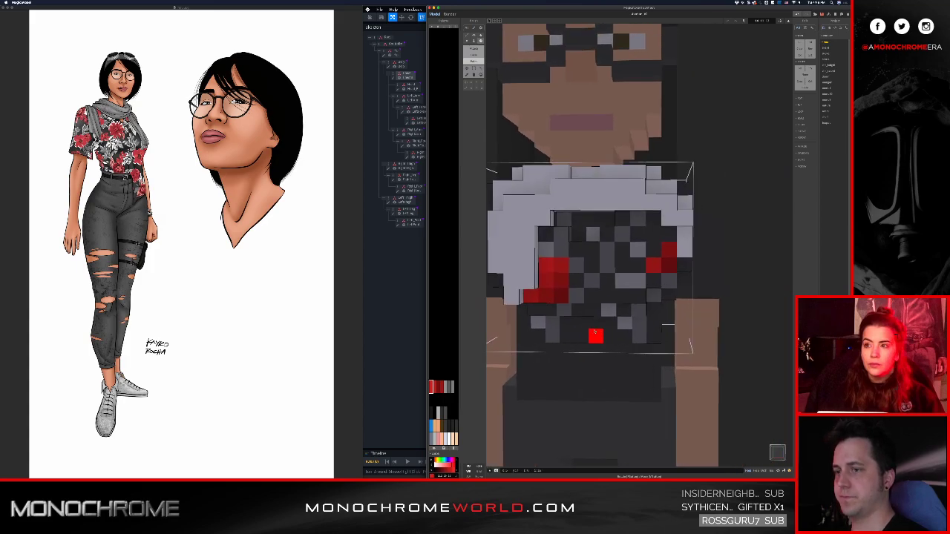
scroll(593, 330, up, 1)
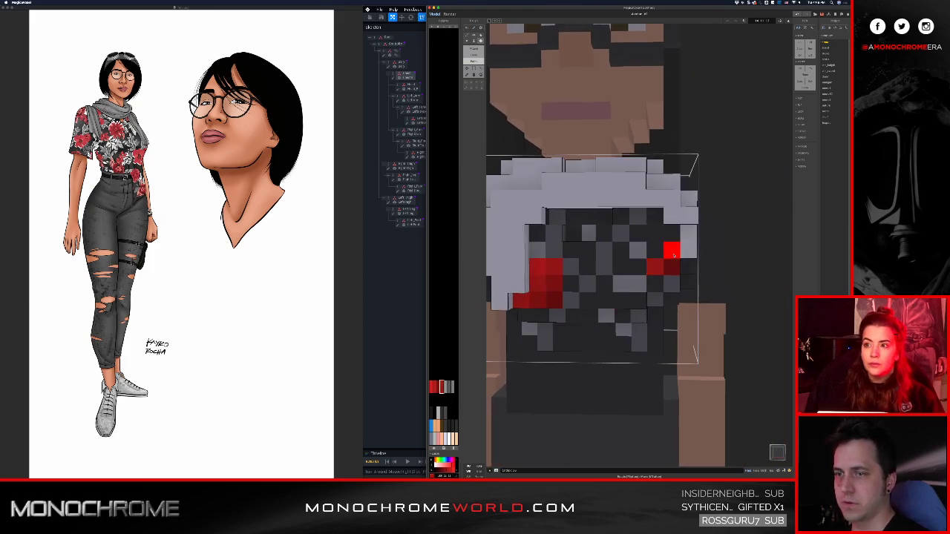
- Enlarge the flower beside the scarf's short end with three more red voxels
alt+click(553, 268)
click(655, 252)
click(671, 234)
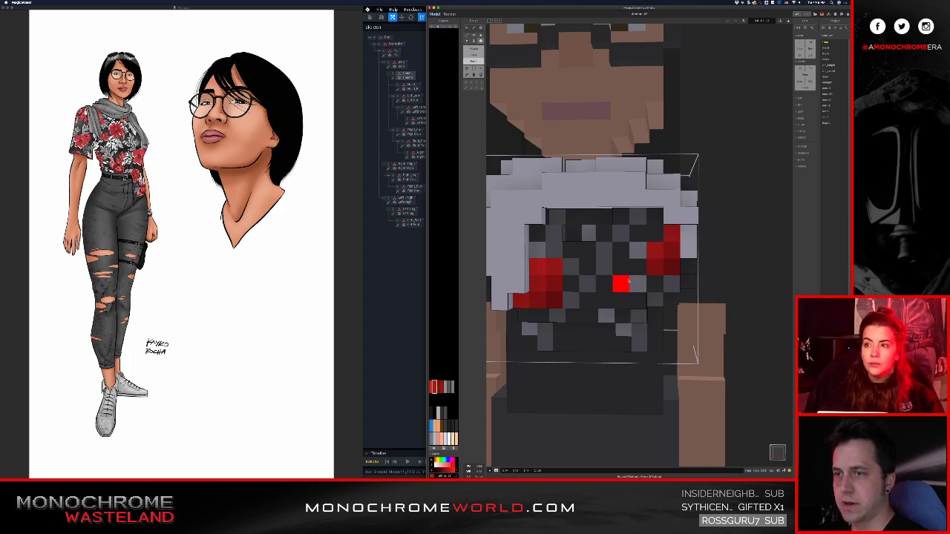
click(688, 268)
mouse_move(638, 316)
right_down()
mouse_move(575, 310)
mouse_move(601, 285)
mouse_move(642, 306)
mouse_move(649, 282)
mouse_move(671, 302)
mouse_move(658, 294)
right_up()
scroll(642, 306, down, 3)
scroll(659, 295, up, 3)
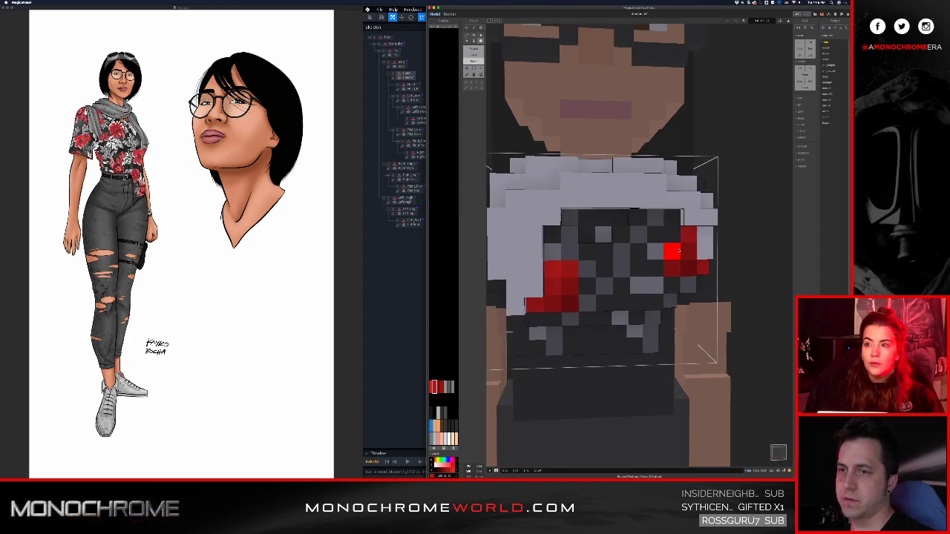
- Paint a small three-voxel flower in two shades of red directly below the scarf's neckline and check the whole chest
click(586, 218)
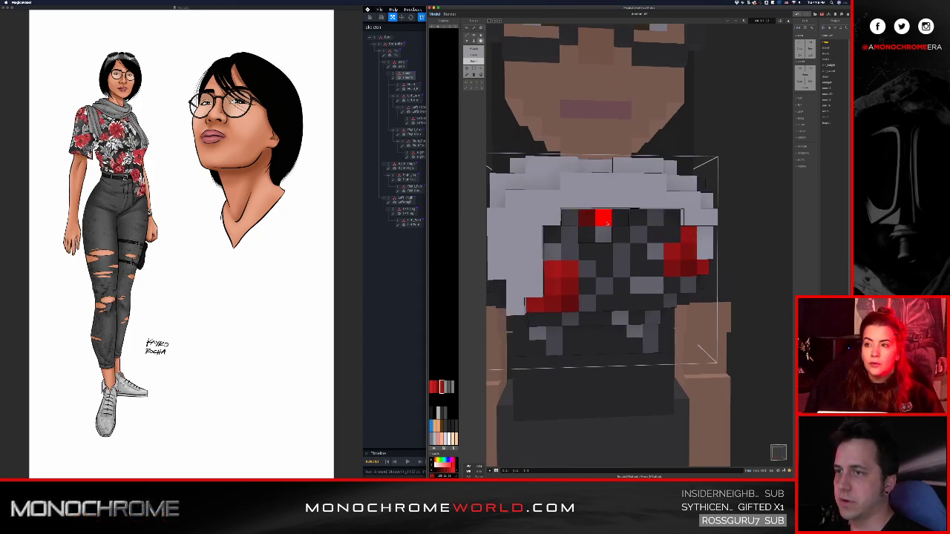
right_drag(614, 305, 668, 279)
key(ctrl+w)
scroll(641, 274, up, 3)
key(ctrl+w)
scroll(640, 316, down, 3)
mouse_move(631, 315)
right_down()
mouse_move(640, 315)
mouse_move(598, 324)
mouse_move(626, 321)
right_up()
scroll(632, 325, up, 2)
middle_drag(633, 327, 630, 303)
scroll(631, 304, up, 2)
right_drag(631, 303, 603, 319)
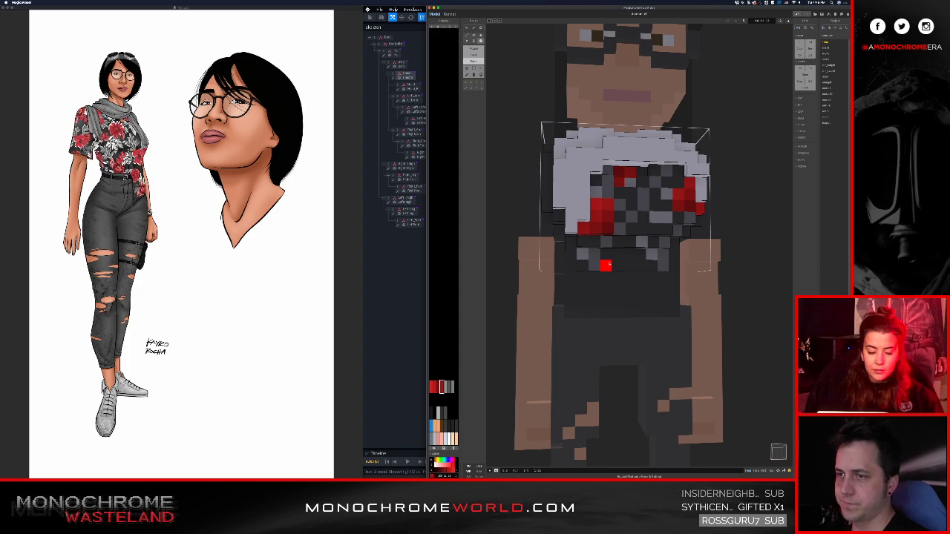
- Open the lower torso and continue the dark grey stem below the scarf's long end diagonally down to the waist
key(Tab)
click(598, 284)
click(596, 282)
key(Tab)
drag(596, 282, 595, 304)
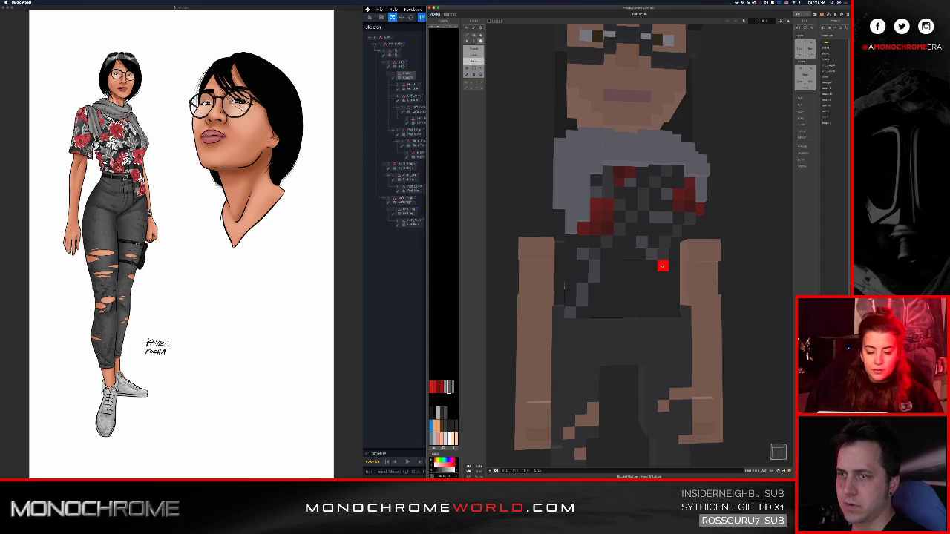
- Continue the other grey stem down the lower torso to the waist and add lighter grey leaves between the stems
key(Tab)
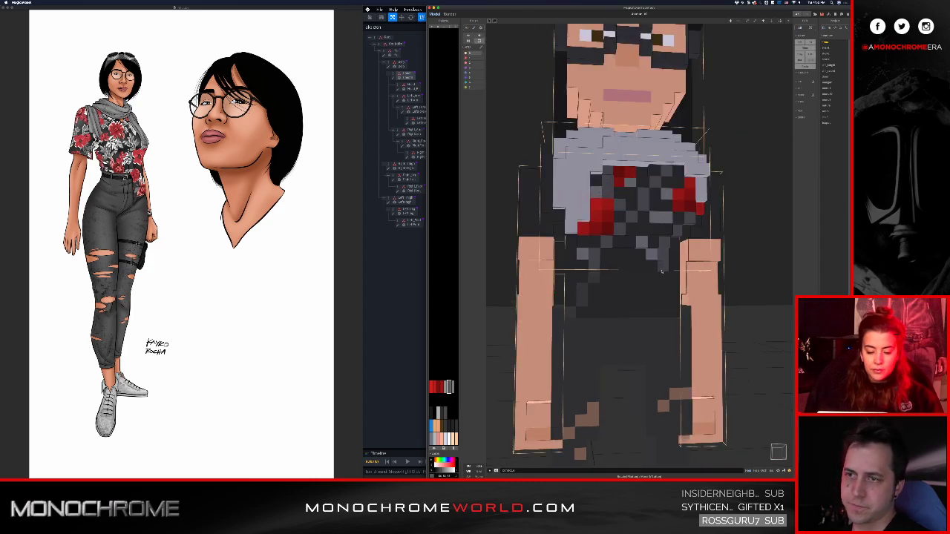
click(663, 260)
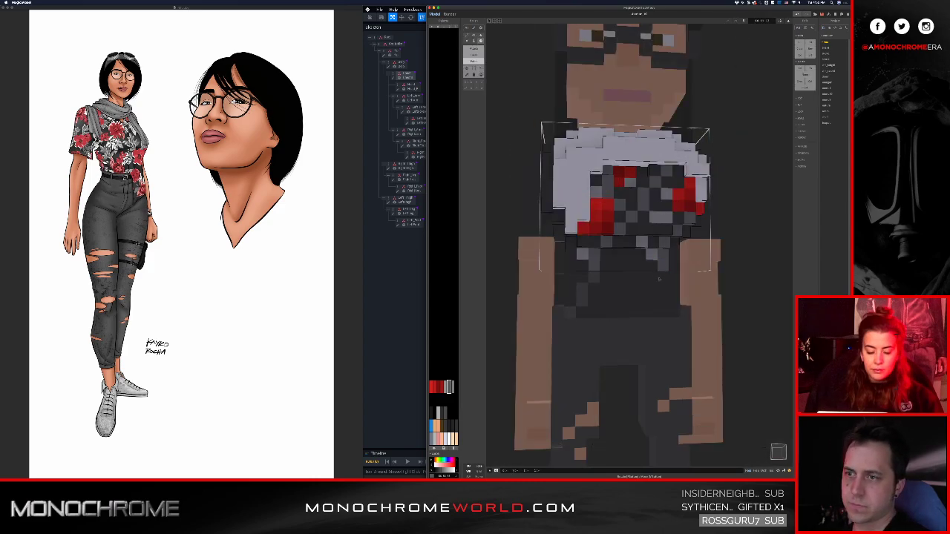
key(Tab)
click(668, 305)
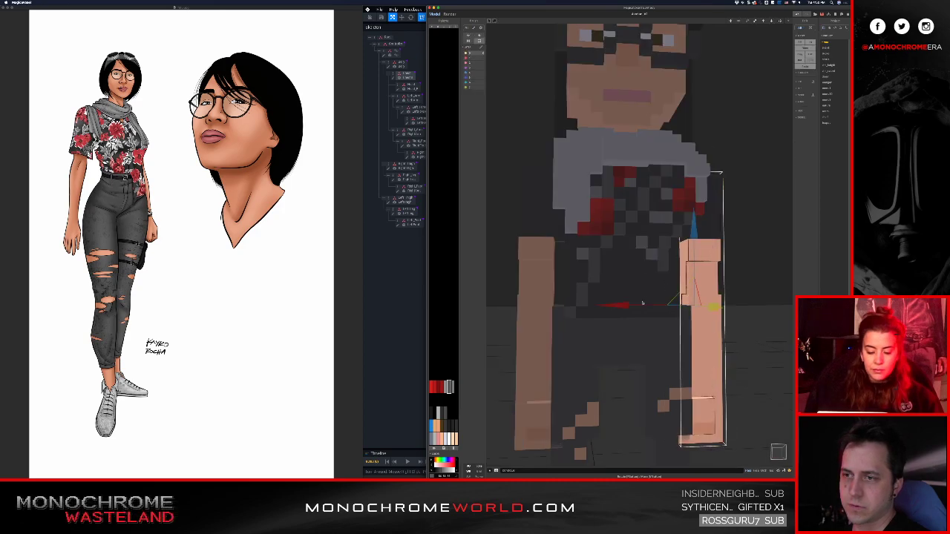
key(Tab)
click(643, 303)
key(Tab)
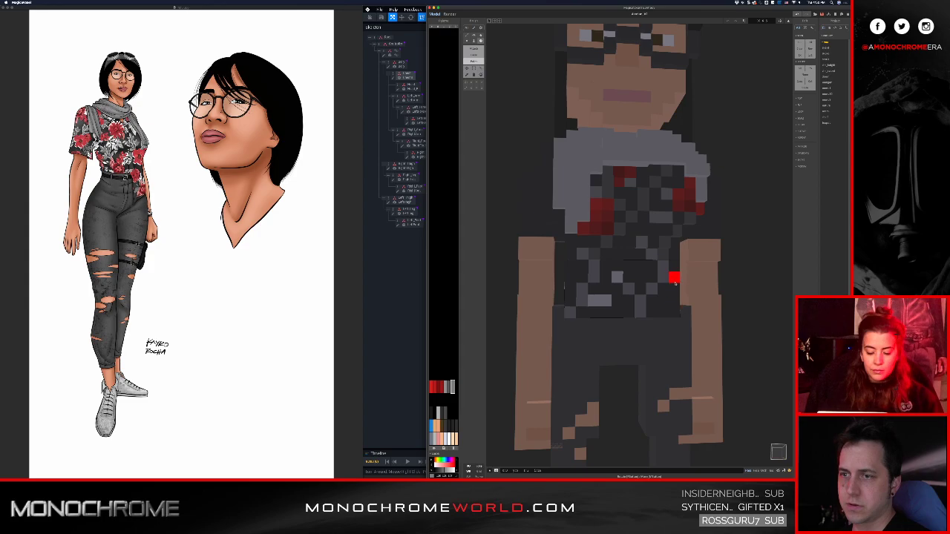
- Add a light grey leaf near each side of the lower torso's front and check the pattern isolated and in context
mouse_move(594, 300)
right_down()
mouse_move(585, 275)
mouse_move(599, 283)
right_up()
right_drag(659, 260, 626, 256)
key(grave)
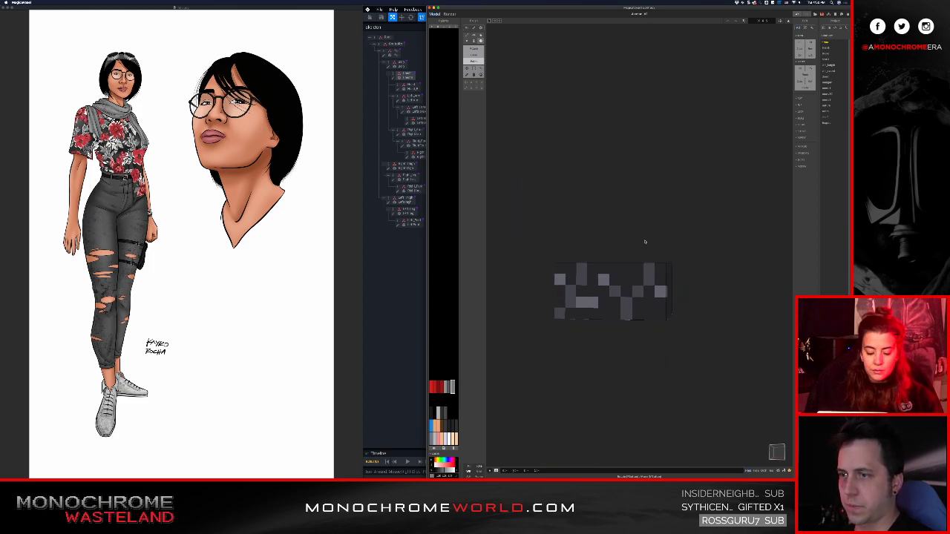
key(grave)
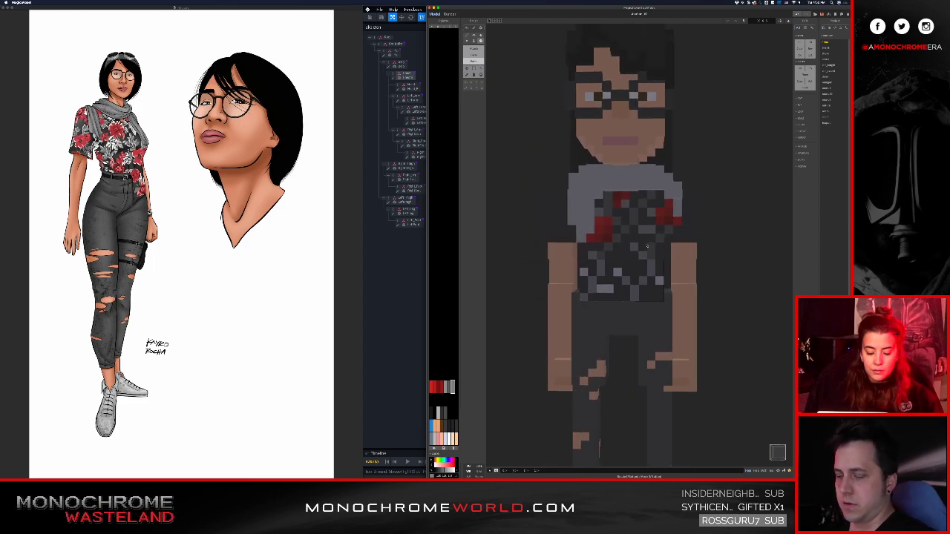
- Switch to VoxEdit, sync the repainted upper and lower torso from MagicaVoxel and check the shirt on the animated avatar
key(super+Tab)
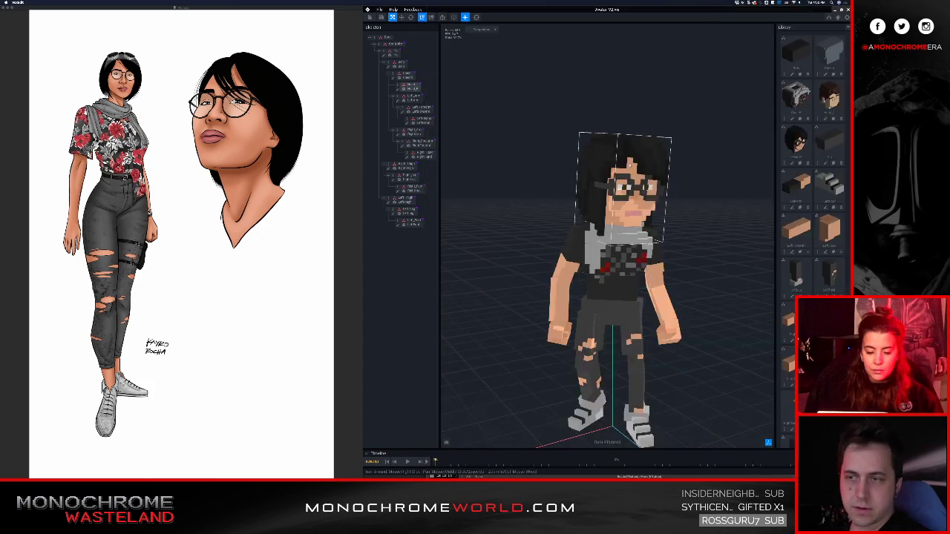
right_drag(586, 145, 527, 120)
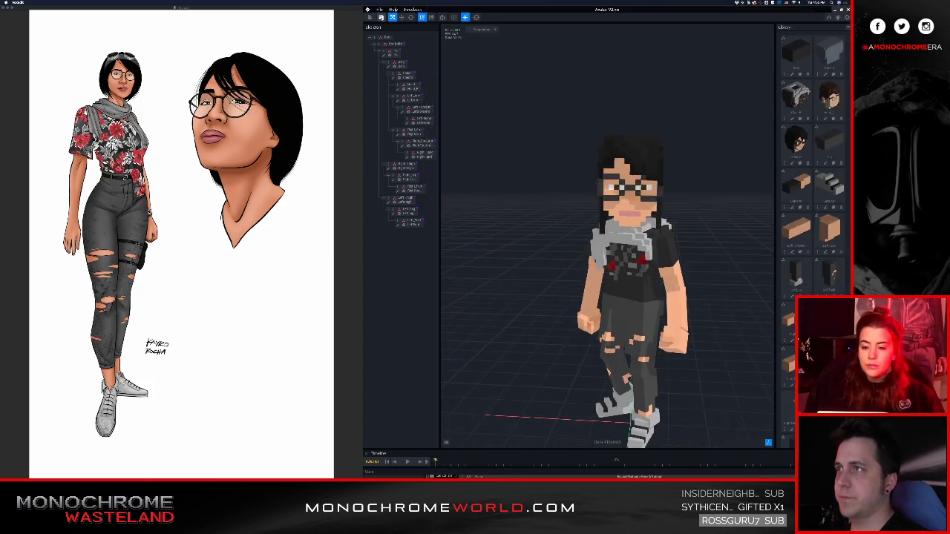
click(380, 9)
mouse_move(406, 34)
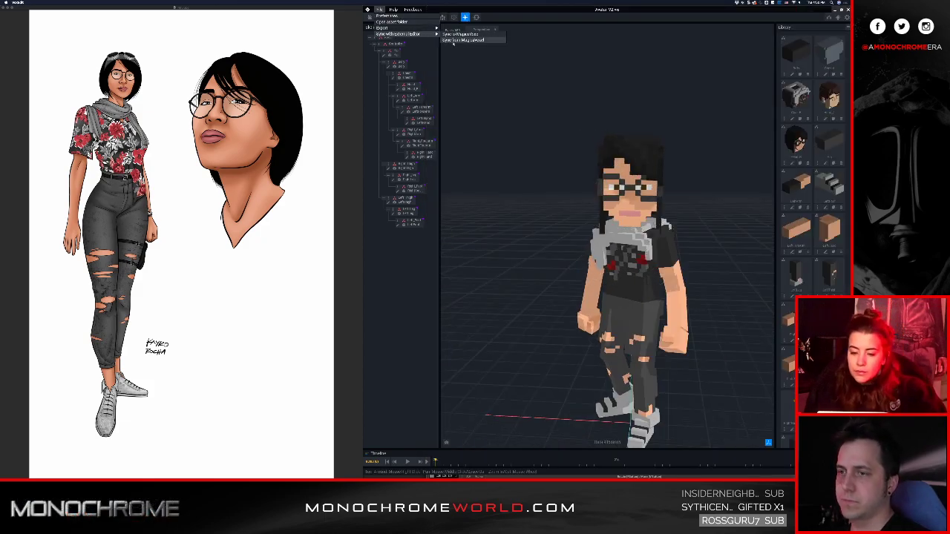
click(455, 40)
right_drag(633, 209, 655, 237)
scroll(625, 236, up, 5)
scroll(625, 236, up, 3)
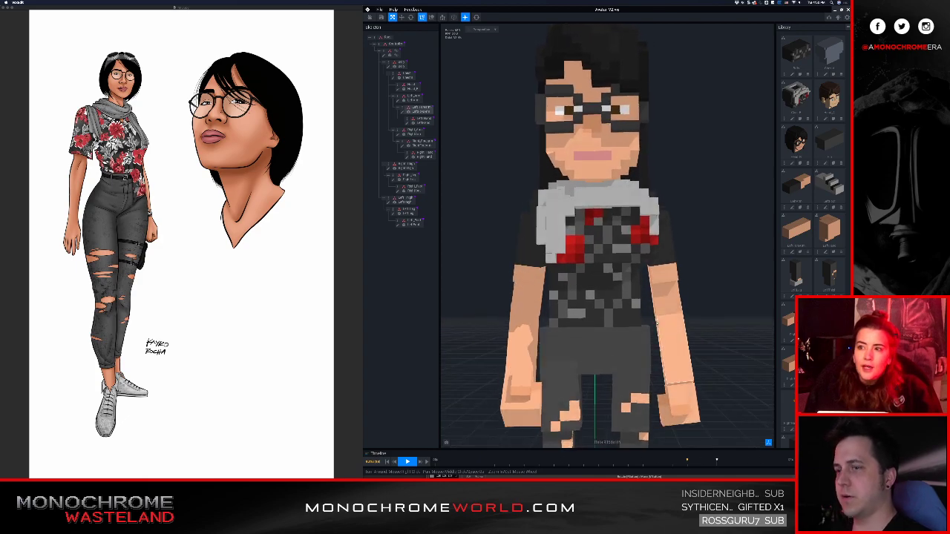
scroll(615, 285, down, 3)
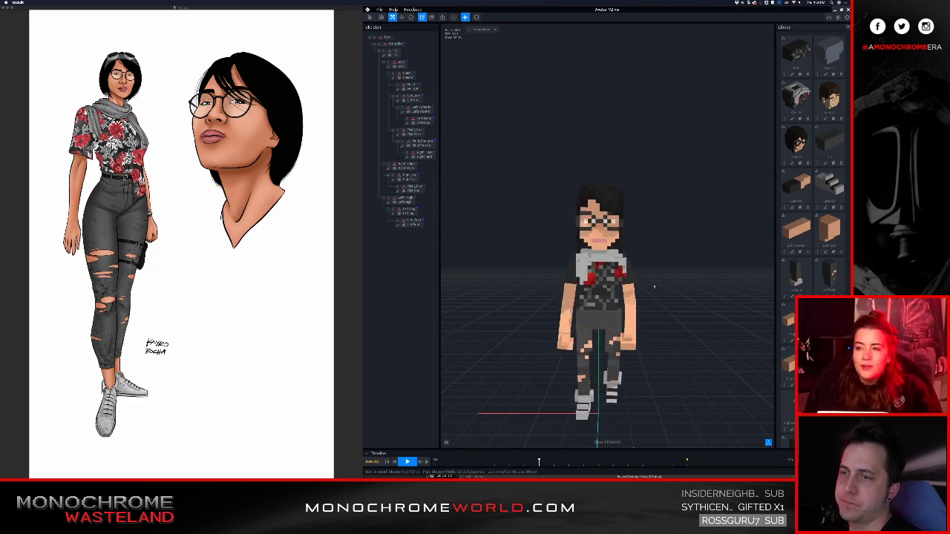
- Inspect the floral shirt on the walking avatar up close, stop the animation and rewind it to the first frame
right_drag(622, 277, 603, 269)
scroll(602, 269, up, 3)
scroll(603, 268, down, 3)
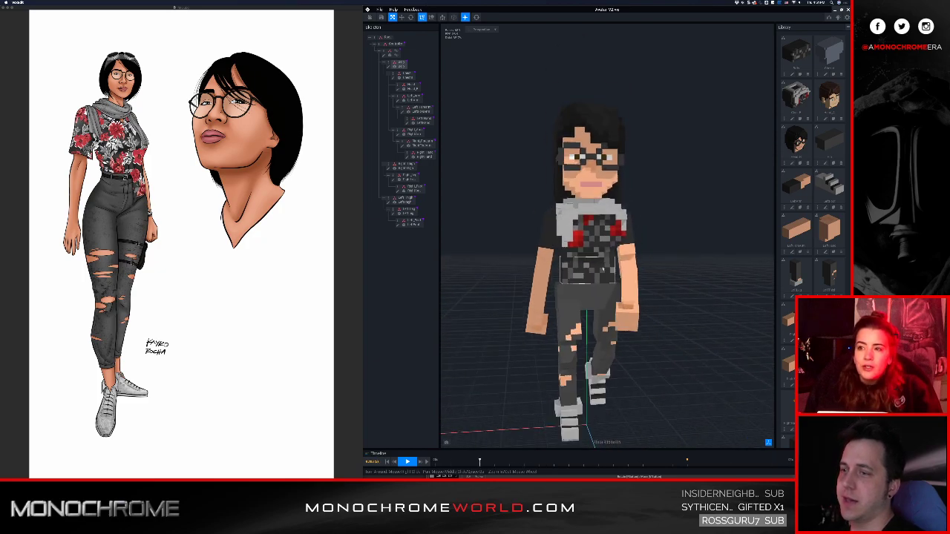
scroll(603, 268, up, 3)
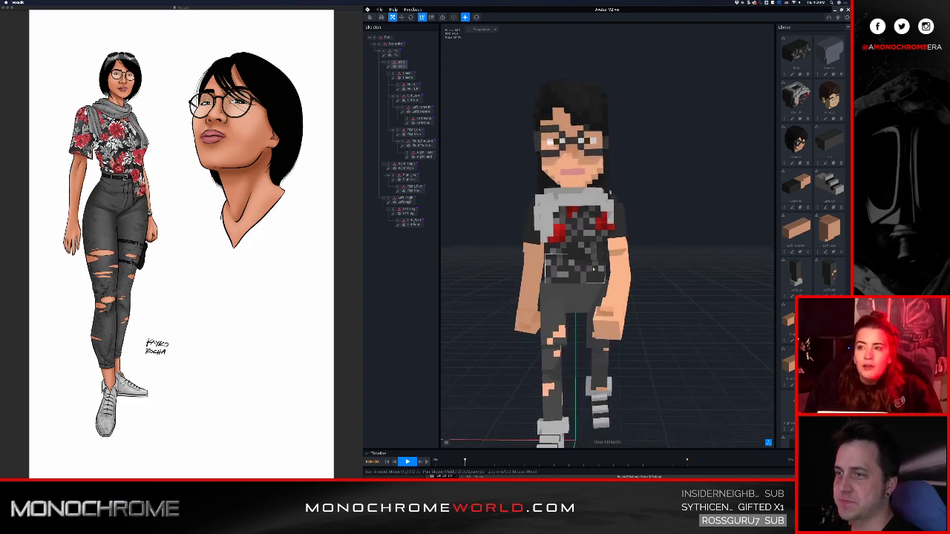
scroll(594, 268, up, 2)
key(space)
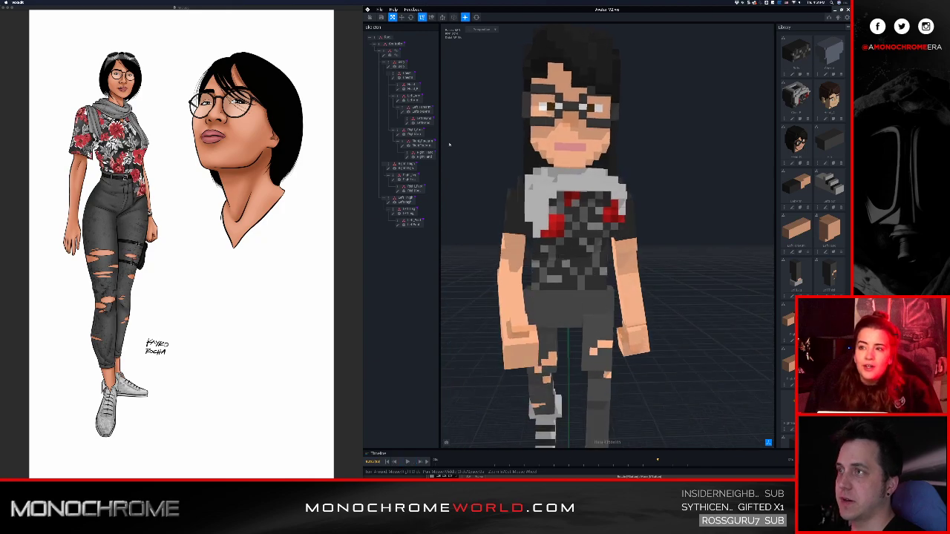
click(386, 462)
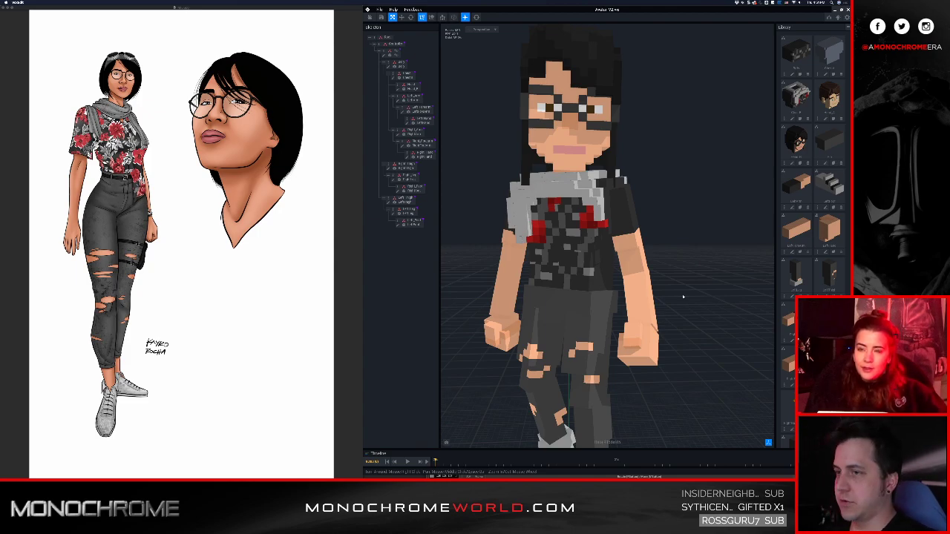
right_drag(543, 233, 652, 254)
click(614, 257)
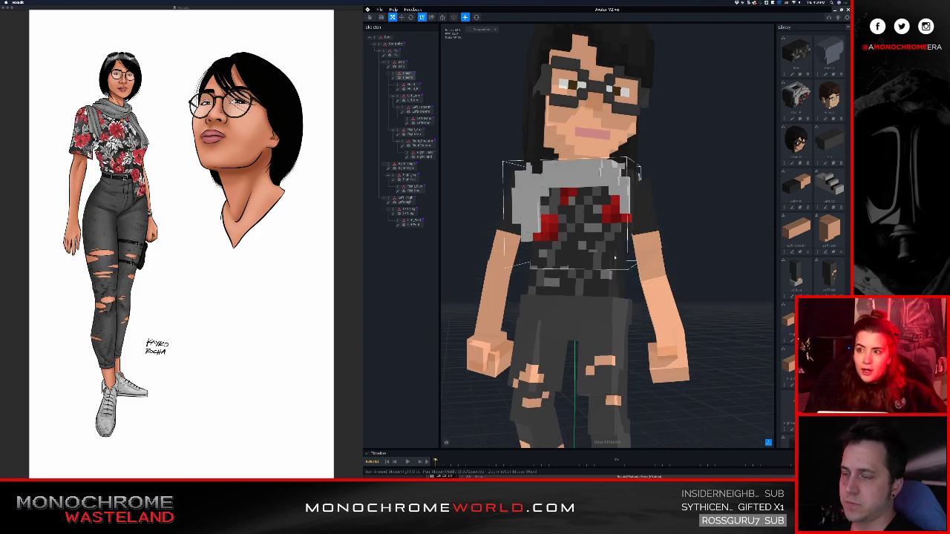
- Switch to MagicaVoxel, open the avatar's left upper arm and paint the top row of skin voxels dark to lengthen the sleeve
key(super+Tab)
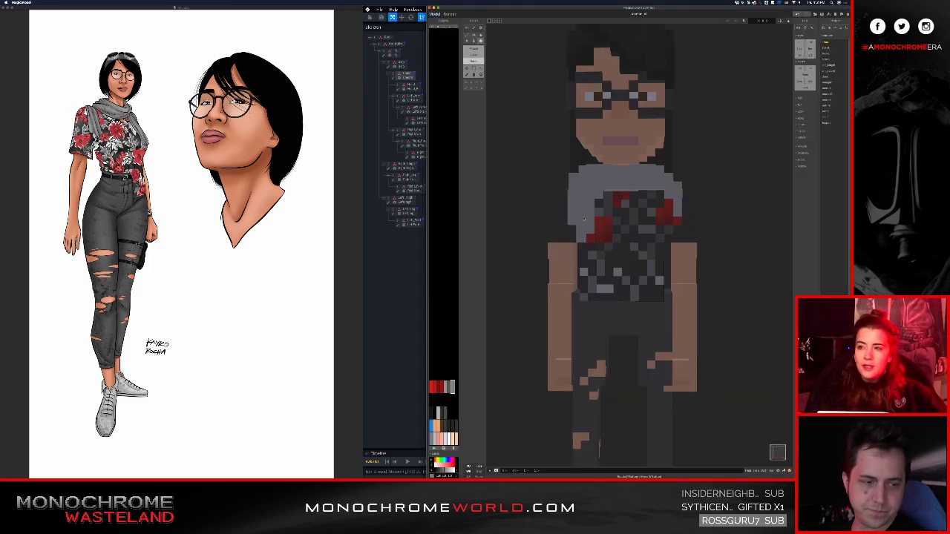
click(692, 241)
double_click(692, 241)
right_drag(691, 241, 668, 246)
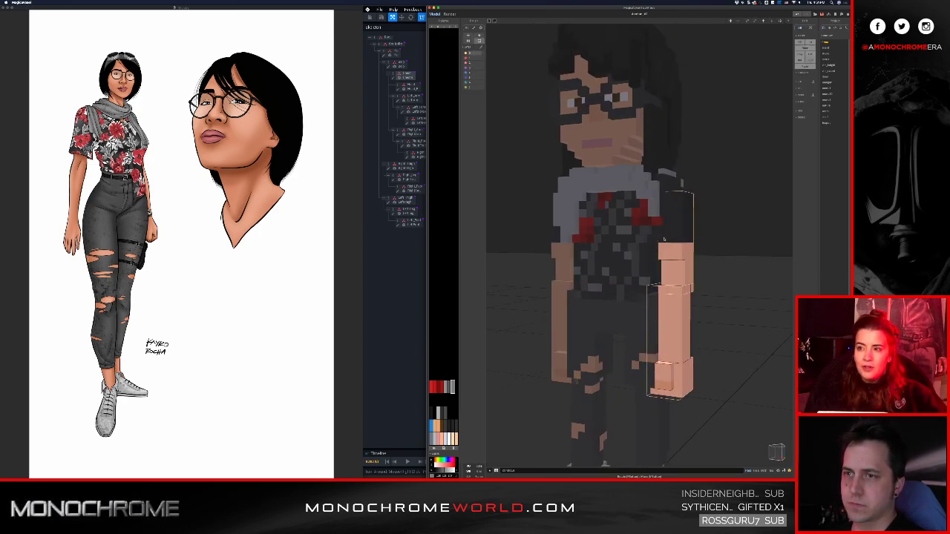
scroll(690, 236, up, 3)
double_click(690, 234)
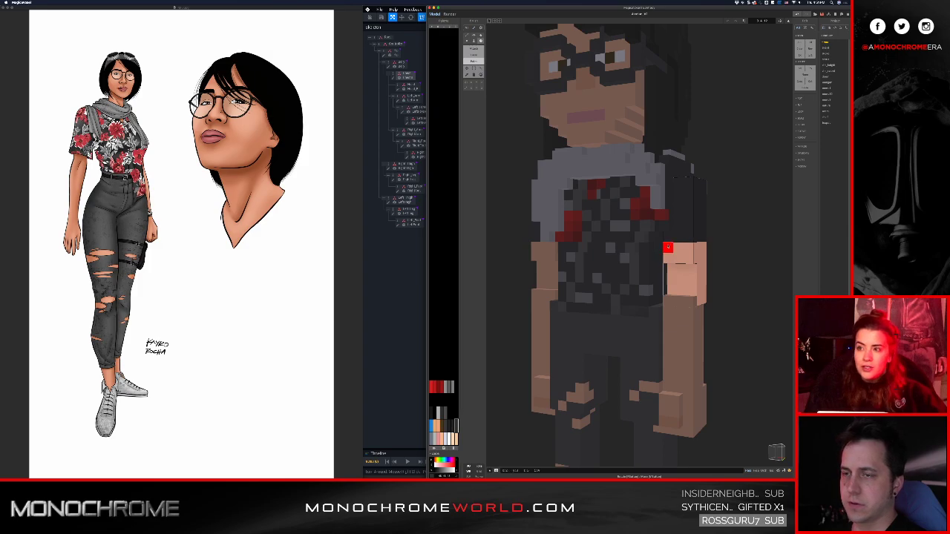
drag(667, 247, 707, 255)
mouse_move(699, 230)
right_down()
mouse_move(496, 236)
mouse_move(657, 256)
right_up()
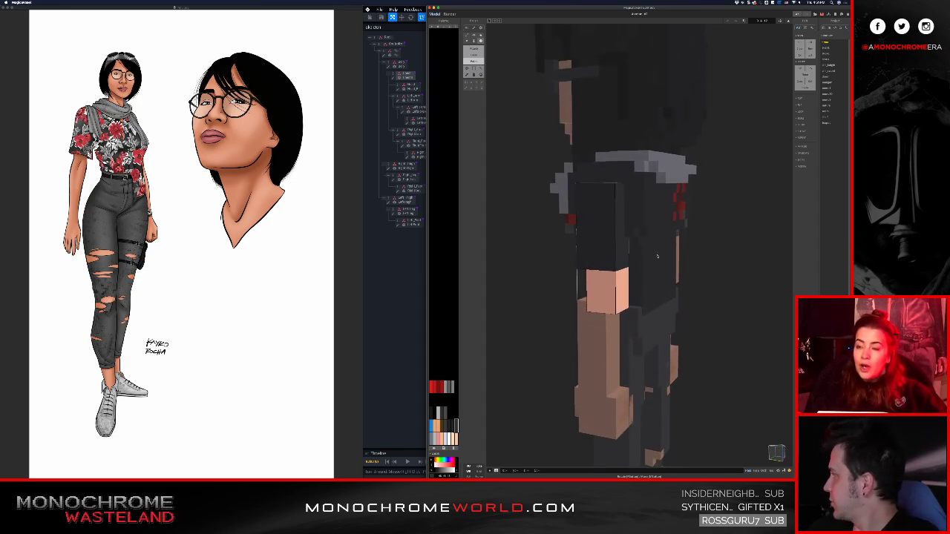
- Open the avatar's right upper arm and paint its top skin row dark so that this sleeve is lengthened too
right_drag(656, 256, 474, 254)
key(Tab)
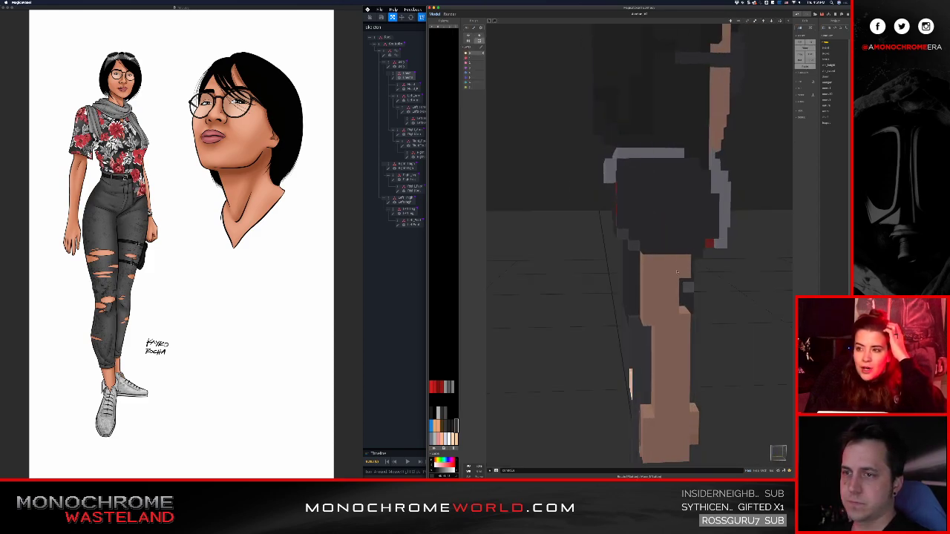
click(655, 318)
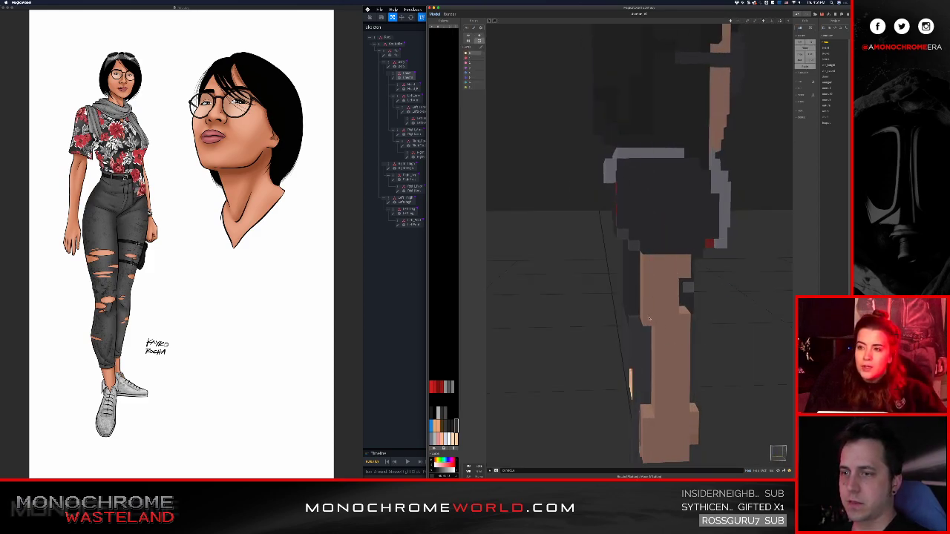
click(664, 276)
click(671, 271)
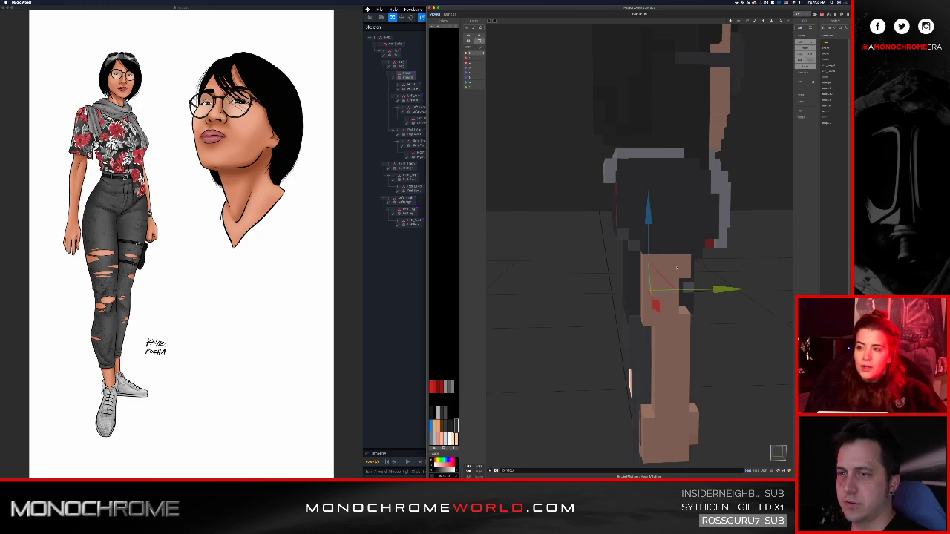
right_drag(677, 268, 712, 259)
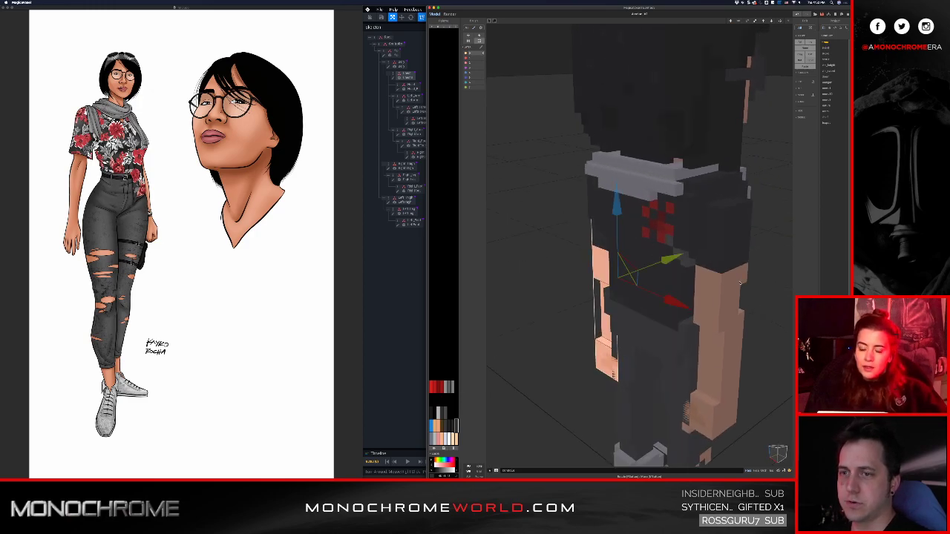
double_click(724, 278)
double_click(725, 278)
double_click(729, 279)
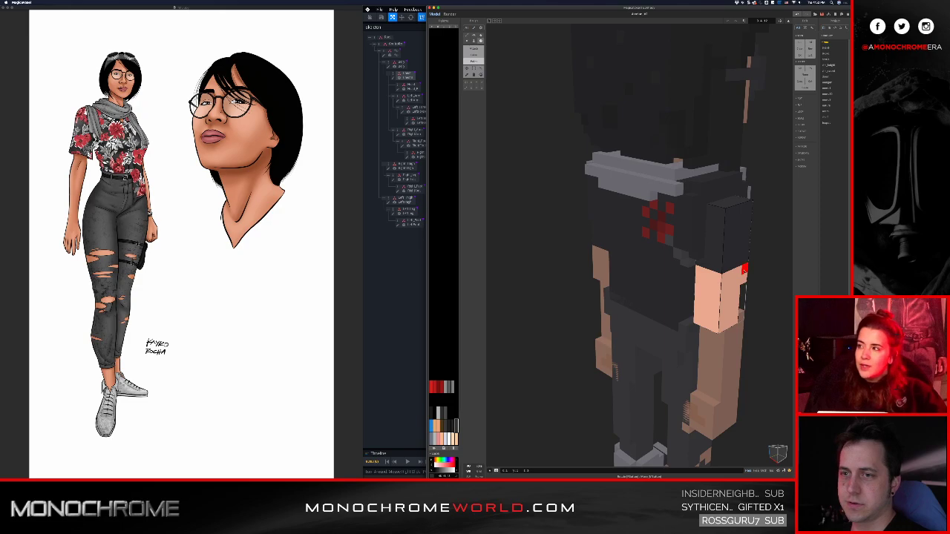
drag(745, 271, 711, 286)
right_drag(711, 278, 544, 262)
scroll(581, 254, down, 5)
right_drag(624, 245, 624, 226)
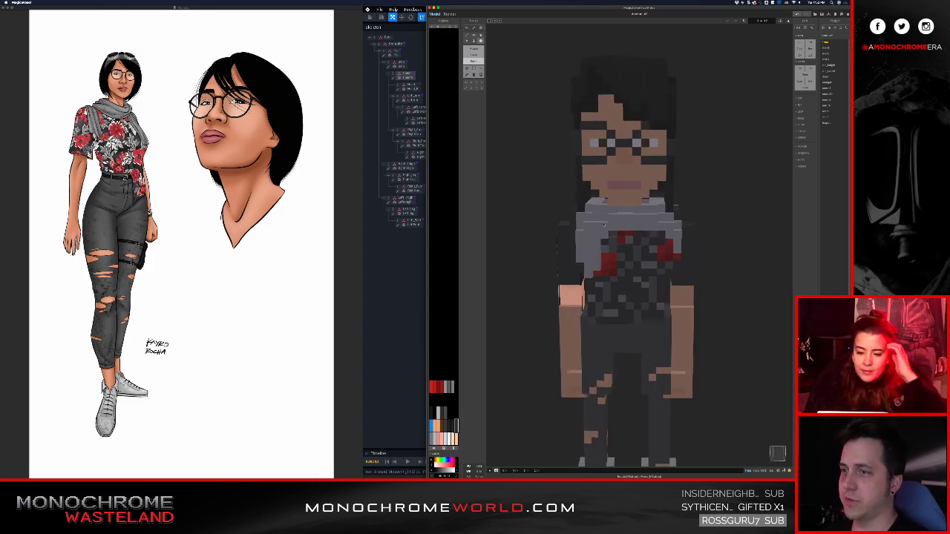
- Examine the front of the whole avatar and its shirt for a spot on the lower torso suited to another flower
key(Tab)
double_click(531, 207)
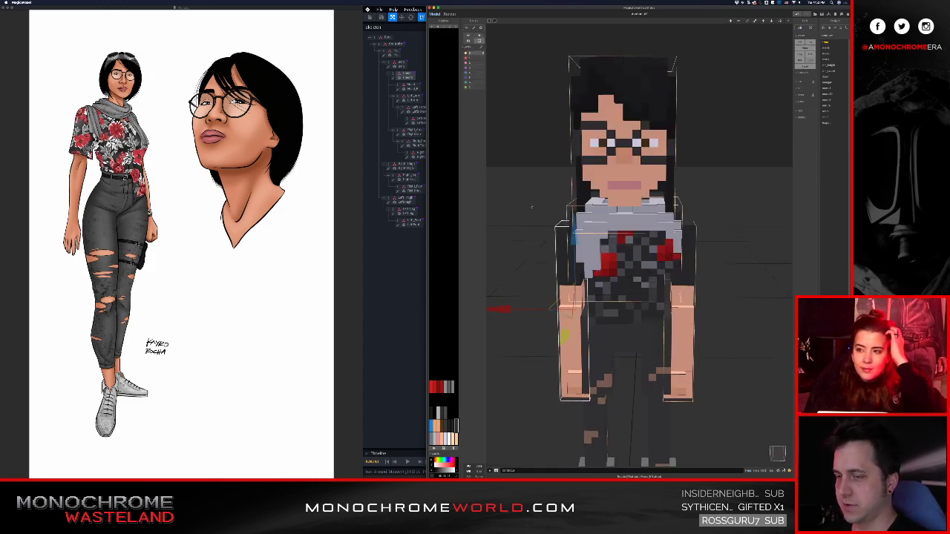
right_drag(614, 247, 624, 240)
middle_drag(624, 240, 625, 209)
scroll(624, 209, up, 2)
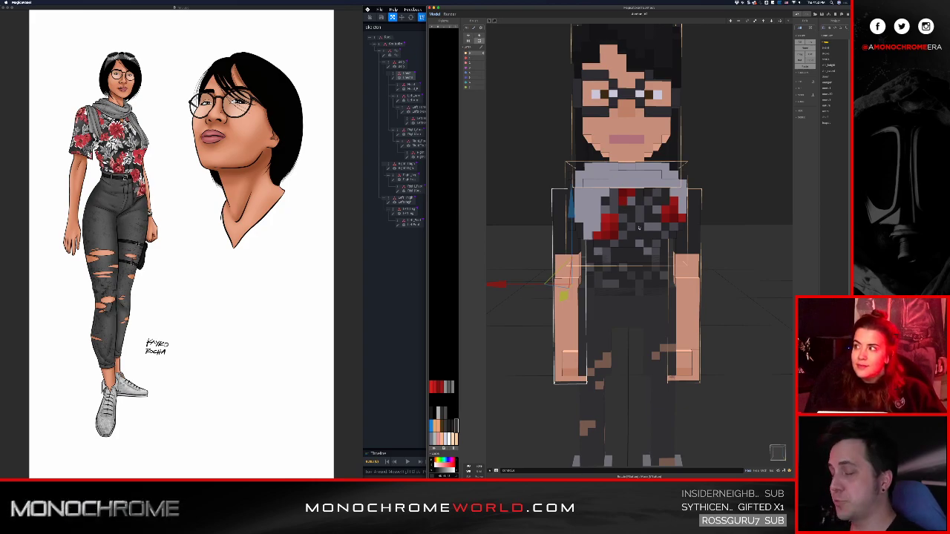
scroll(644, 224, up, 2)
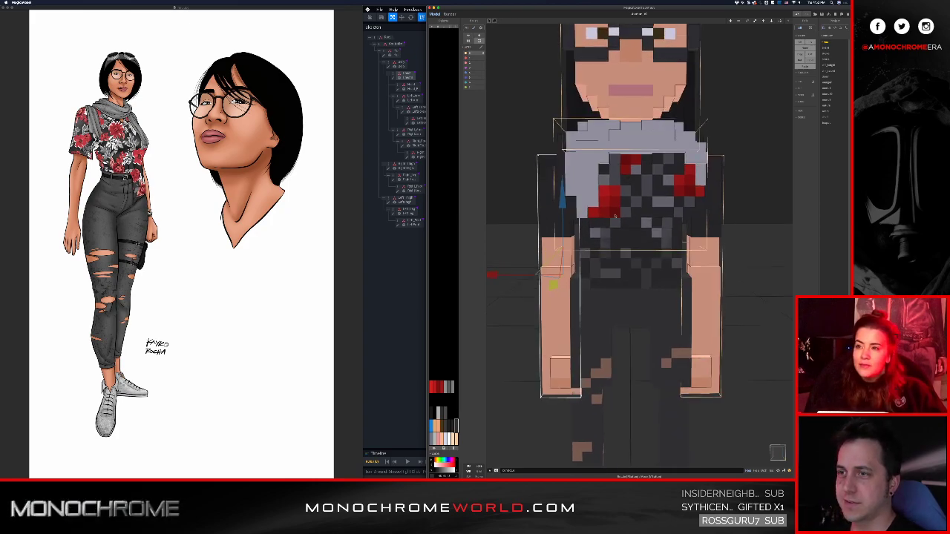
key(Tab)
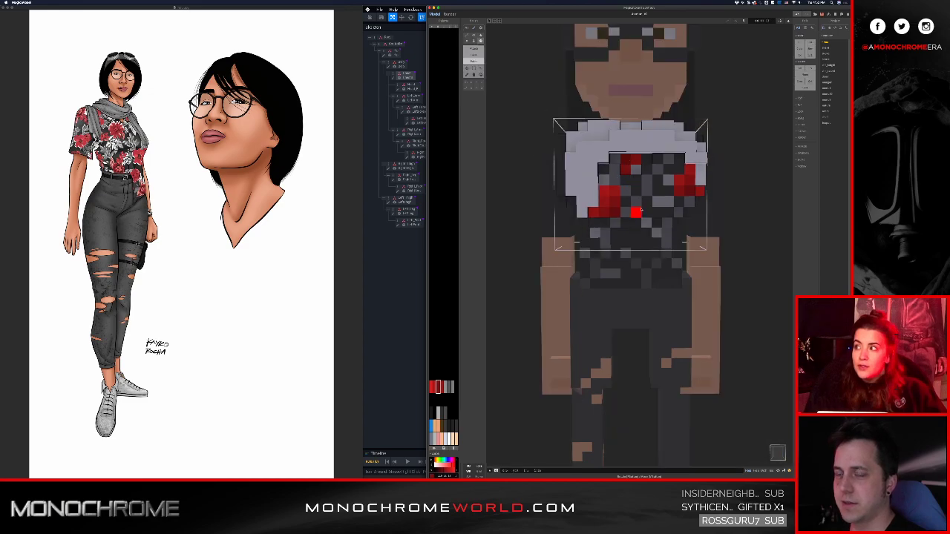
scroll(645, 236, up, 3)
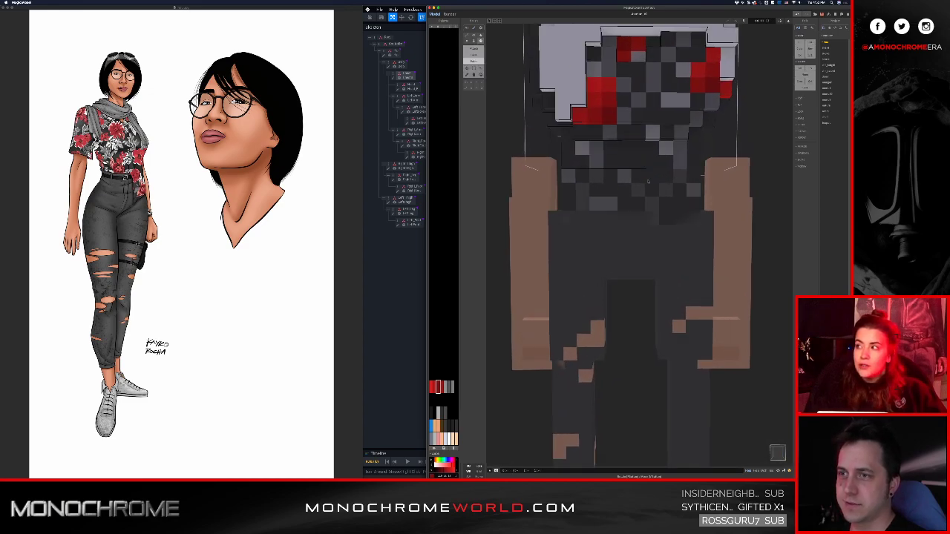
right_drag(639, 227, 656, 260)
key(Tab)
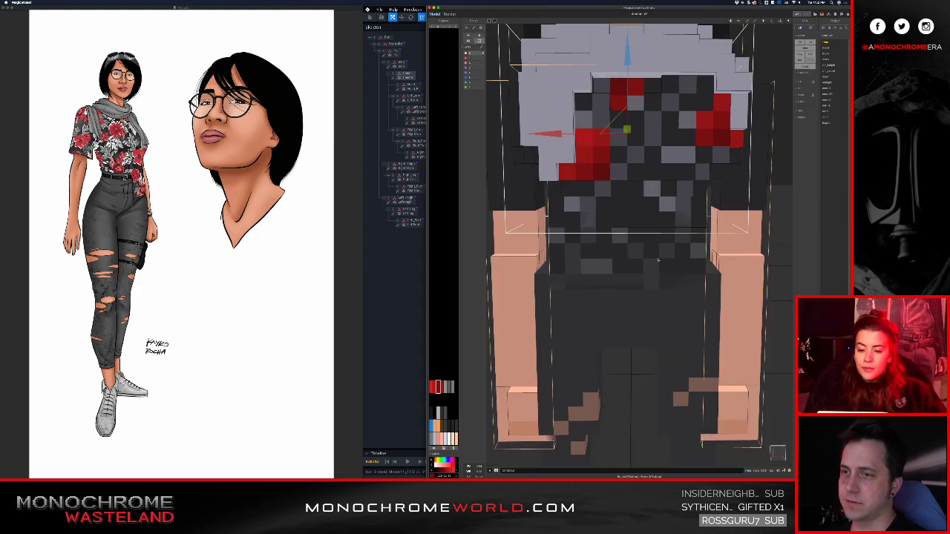
- Open the lower torso and start a red flower on top of a stem, with one dark red voxel below a row of three red ones
click(656, 260)
key(Tab)
right_drag(652, 250, 653, 254)
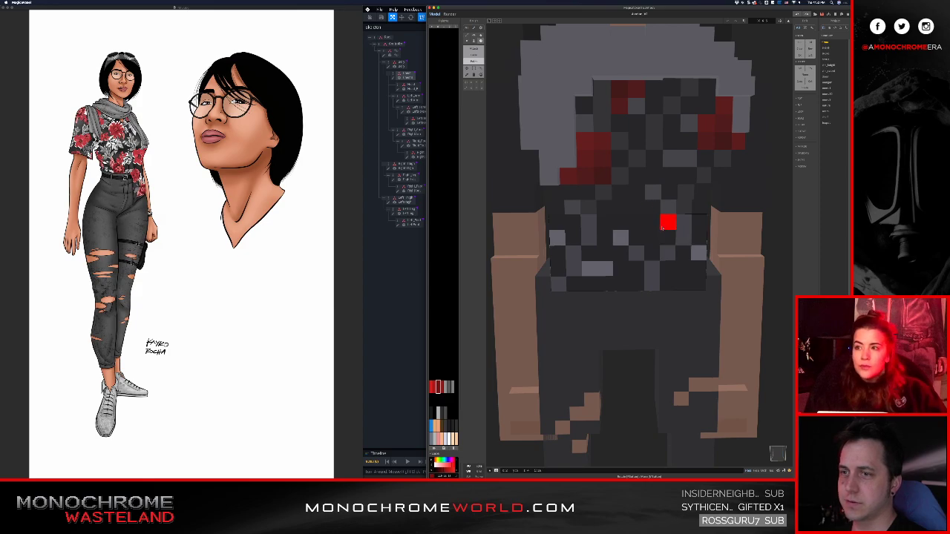
click(651, 253)
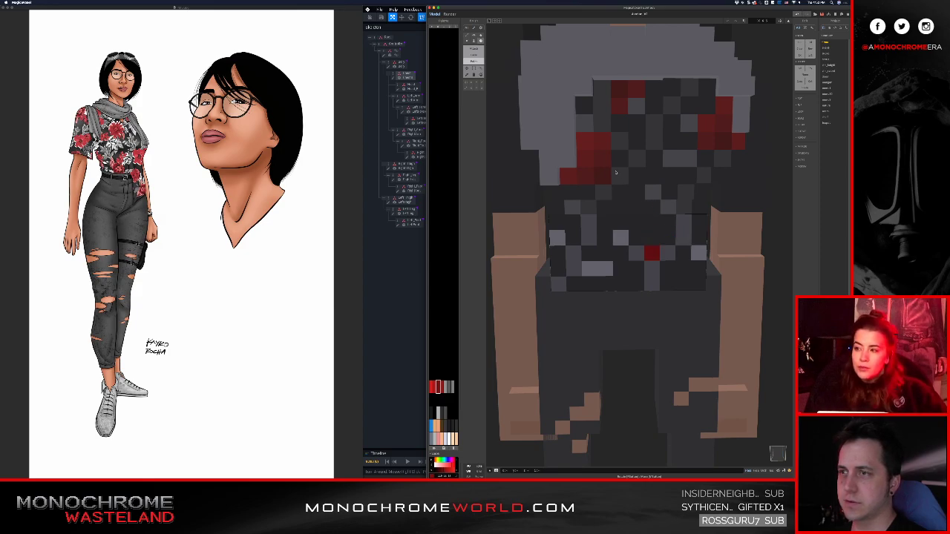
click(667, 238)
click(652, 238)
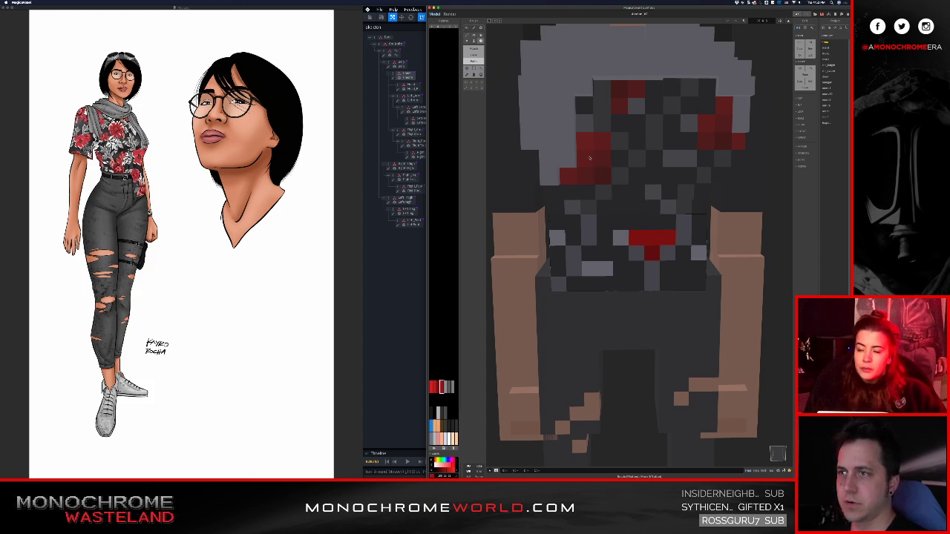
drag(653, 237, 653, 223)
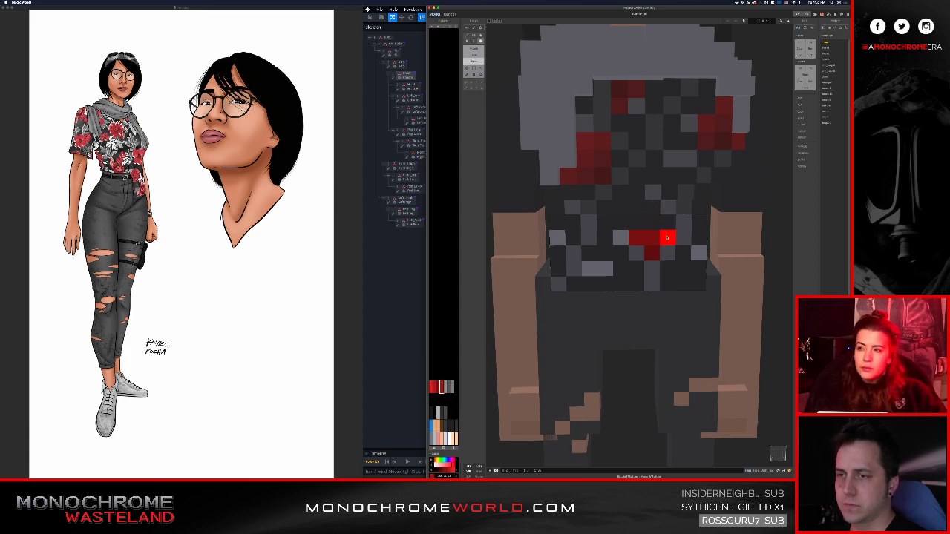
- Shade the lower torso's flower with brighter reds sampled from the upper flowers and add a bright petal voxel above it
scroll(662, 223, up, 5)
right_drag(642, 248, 579, 154)
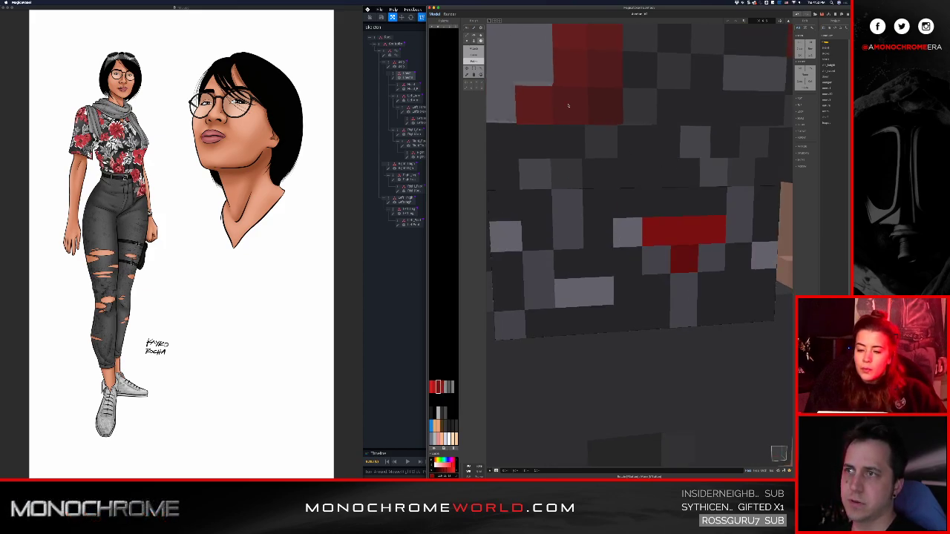
mouse_move(684, 231)
right_down()
mouse_move(658, 159)
mouse_move(664, 229)
right_up()
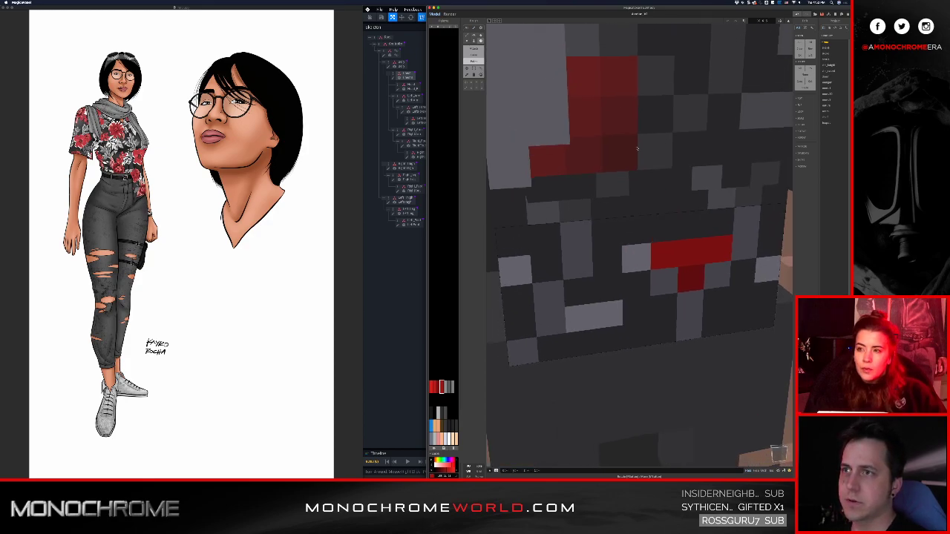
alt+click(615, 67)
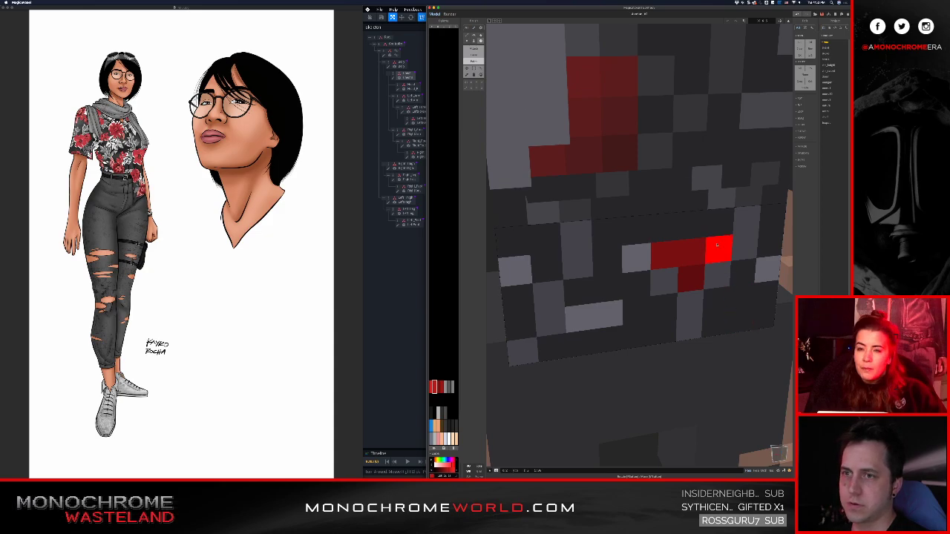
right_drag(689, 275, 662, 250)
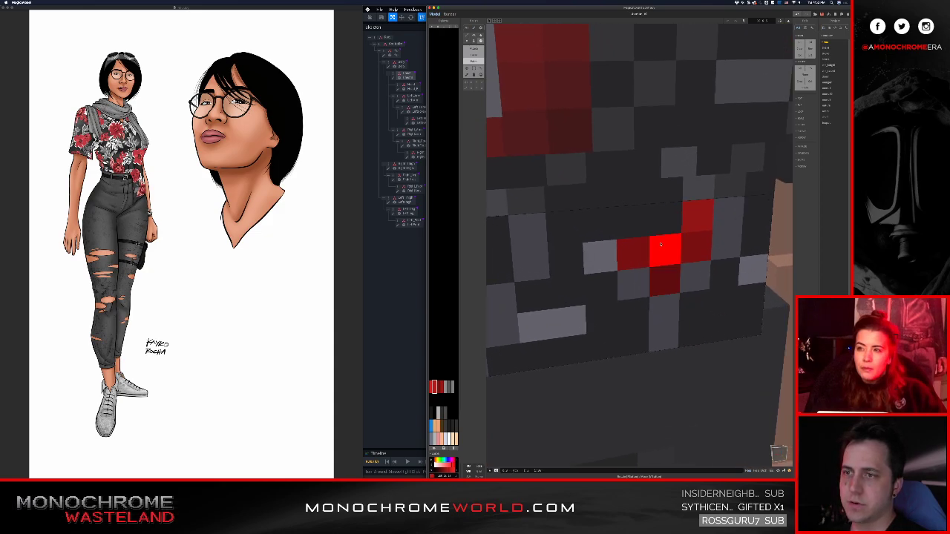
right_drag(599, 225, 587, 192)
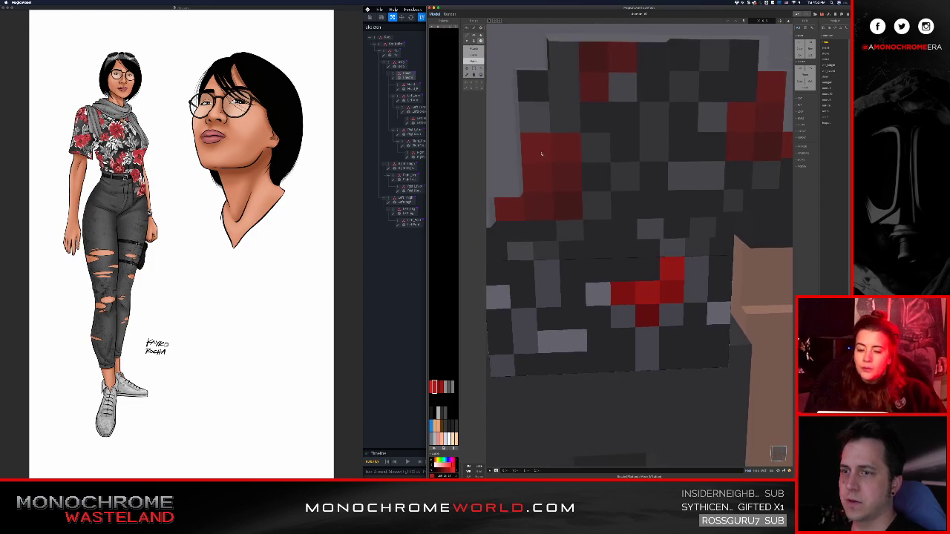
mouse_move(648, 316)
right_down()
mouse_move(591, 318)
mouse_move(621, 336)
mouse_move(701, 294)
right_up()
click(687, 280)
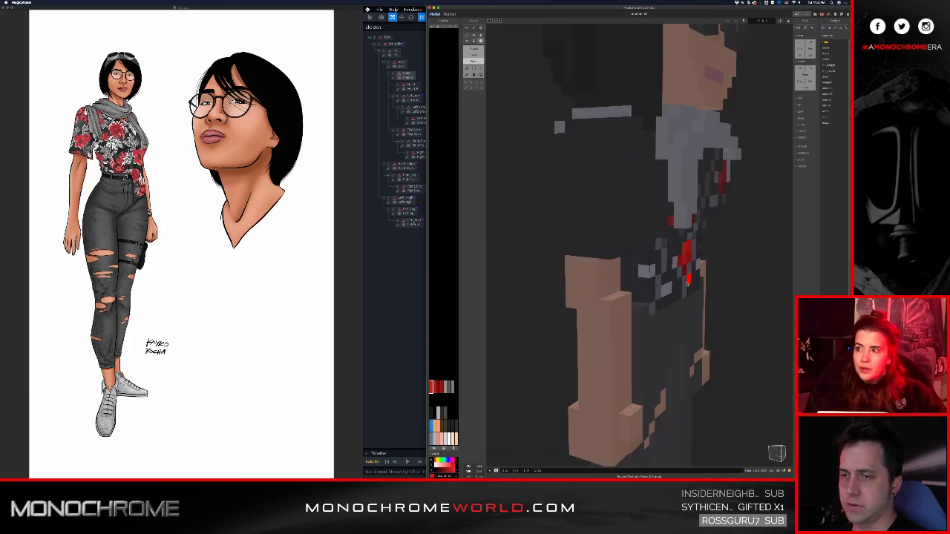
- Sample the stem grey, open the upper torso and paint a diagonal grey stem across its back from the scarf down to the lower edge
key(ctrl+1)
alt+click(645, 310)
key(ctrl+1)
right_drag(645, 310, 629, 297)
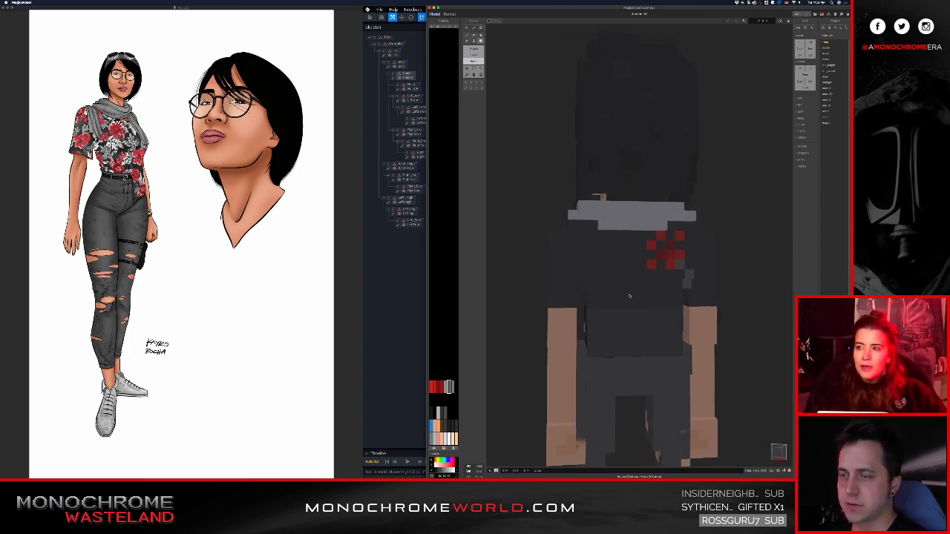
scroll(629, 296, up, 3)
key(Tab)
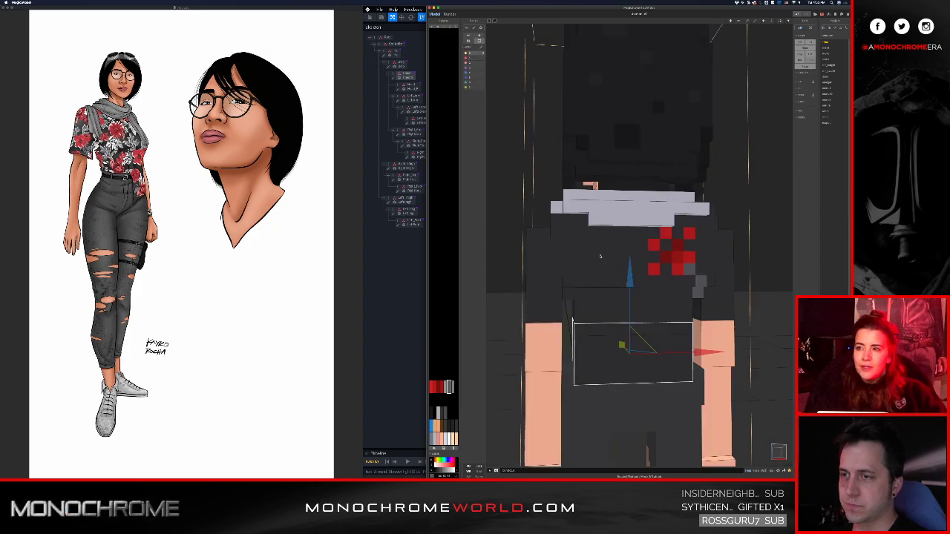
double_click(604, 286)
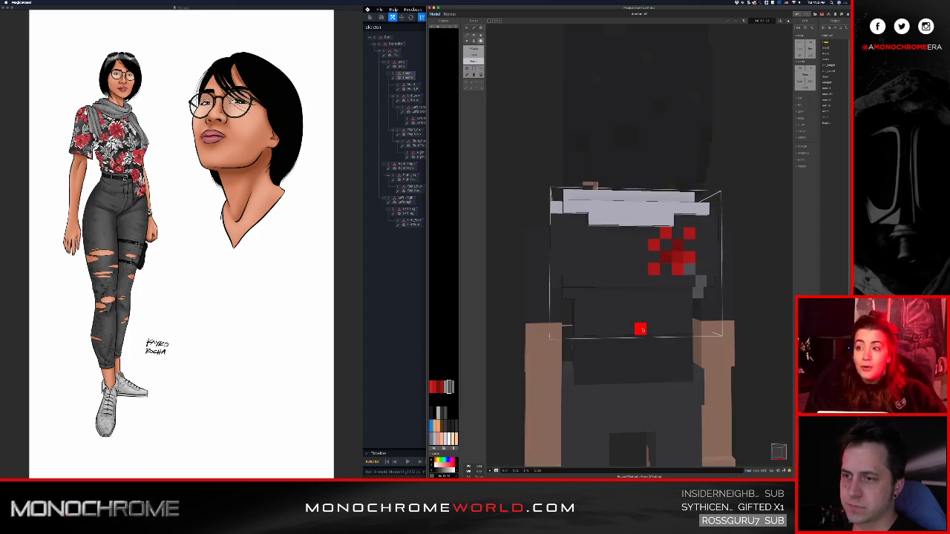
click(617, 283)
right_drag(620, 271, 595, 264)
click(616, 272)
click(604, 262)
click(593, 249)
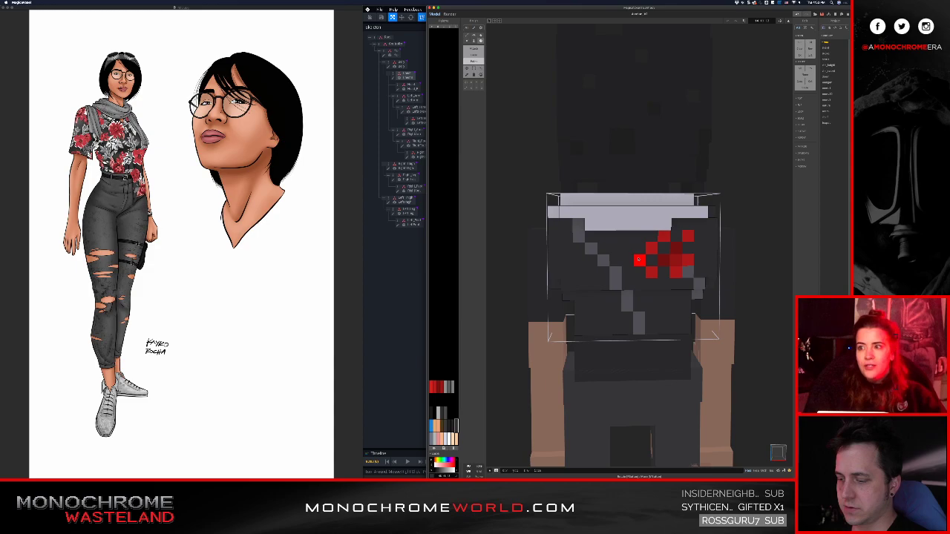
- Start a second grey stem, two voxels tall, on the upper torso's back at the lower edge, opposite the diagonal stem
right_drag(692, 277, 649, 256)
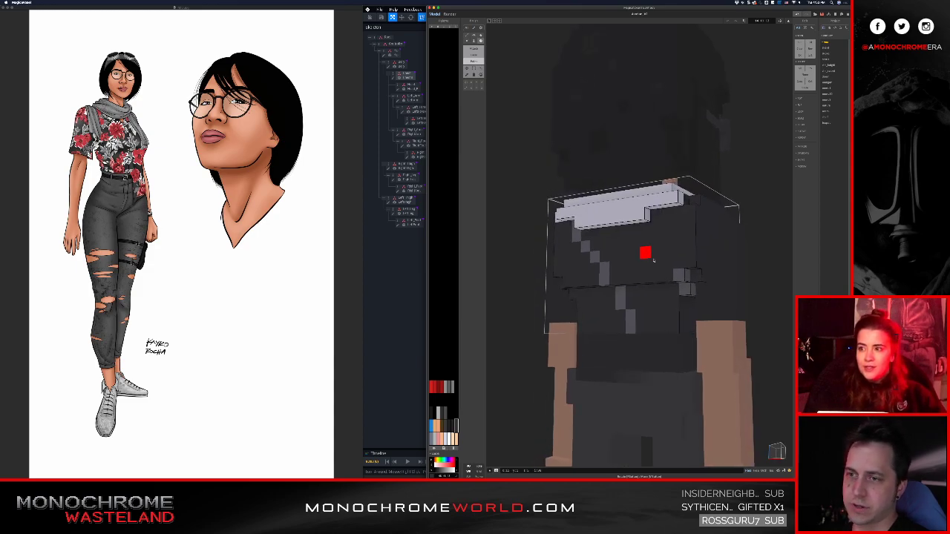
right_drag(687, 290, 732, 290)
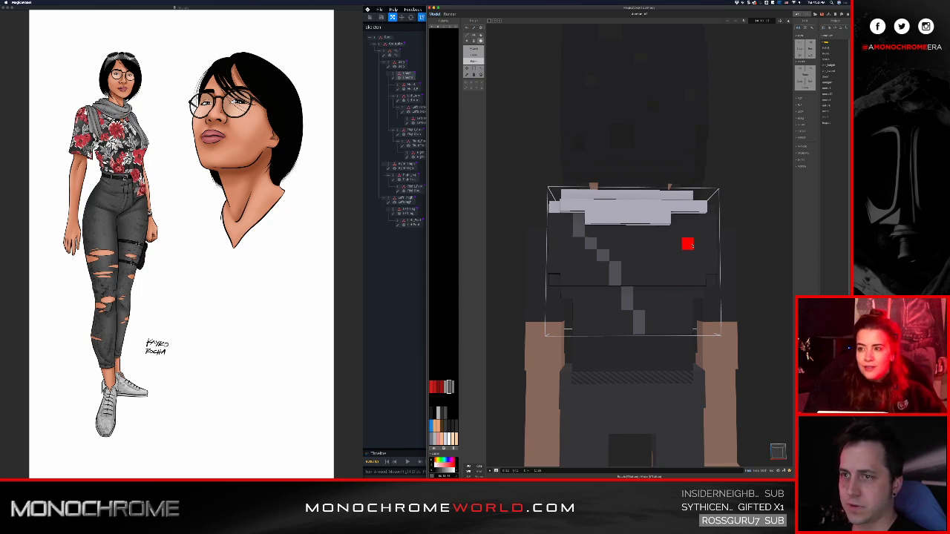
mouse_move(687, 327)
right_down()
mouse_move(636, 328)
mouse_move(682, 330)
right_up()
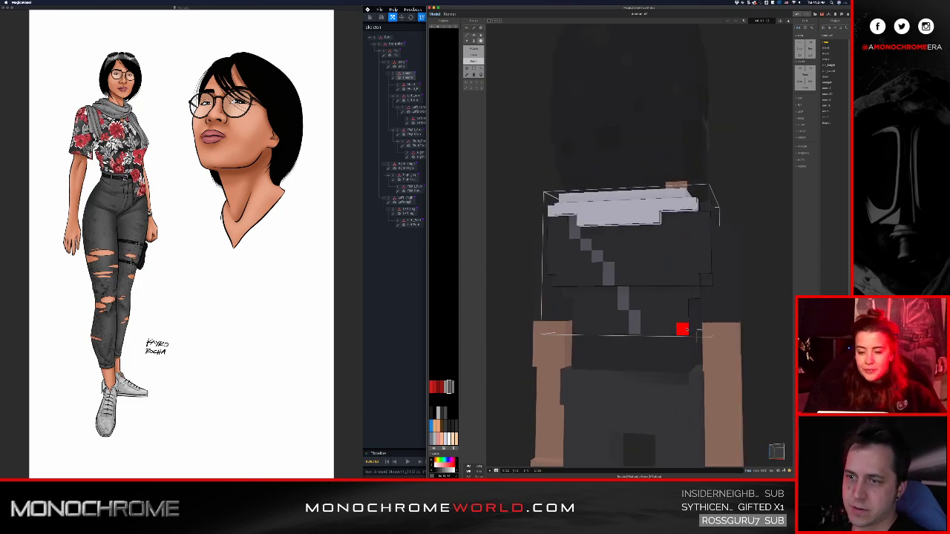
key(Tab)
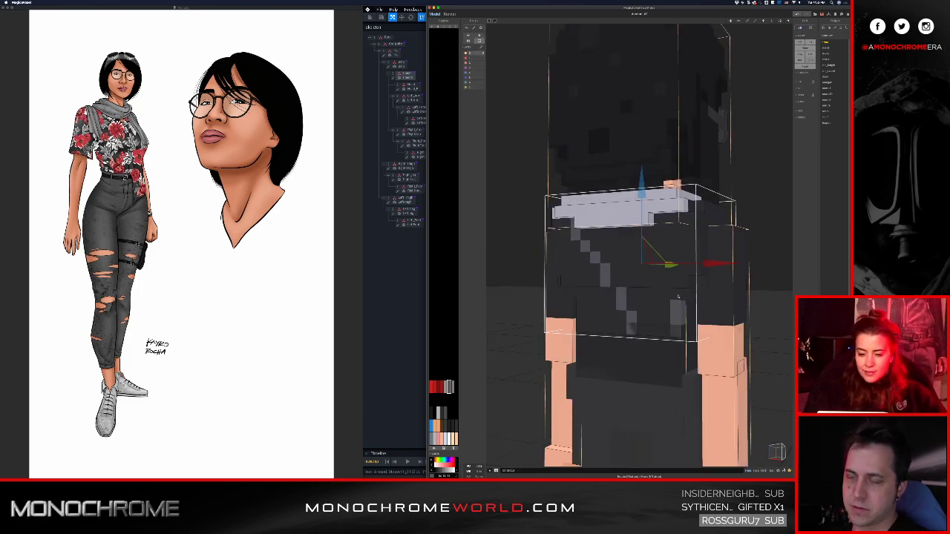
double_click(760, 241)
double_click(682, 302)
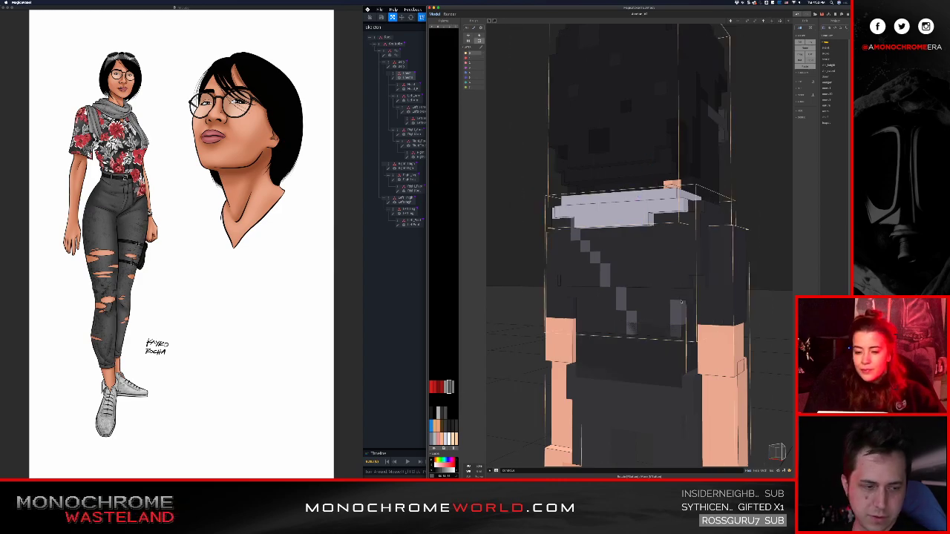
key(Tab)
- Extend the second grey stem upward on the back with two more voxels stepping inward
middle_drag(680, 298, 657, 315)
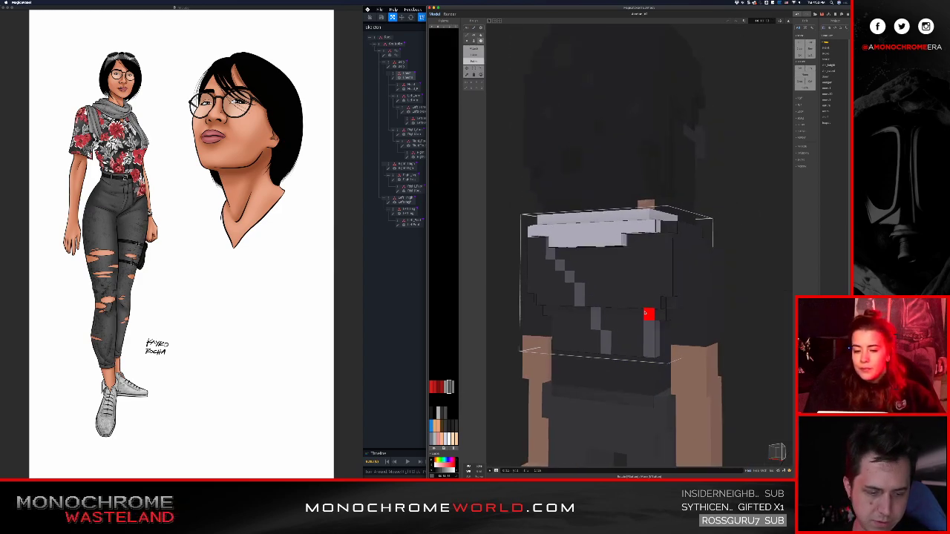
scroll(653, 316, up, 2)
right_drag(632, 317, 663, 317)
right_drag(656, 284, 650, 312)
right_drag(645, 253, 645, 278)
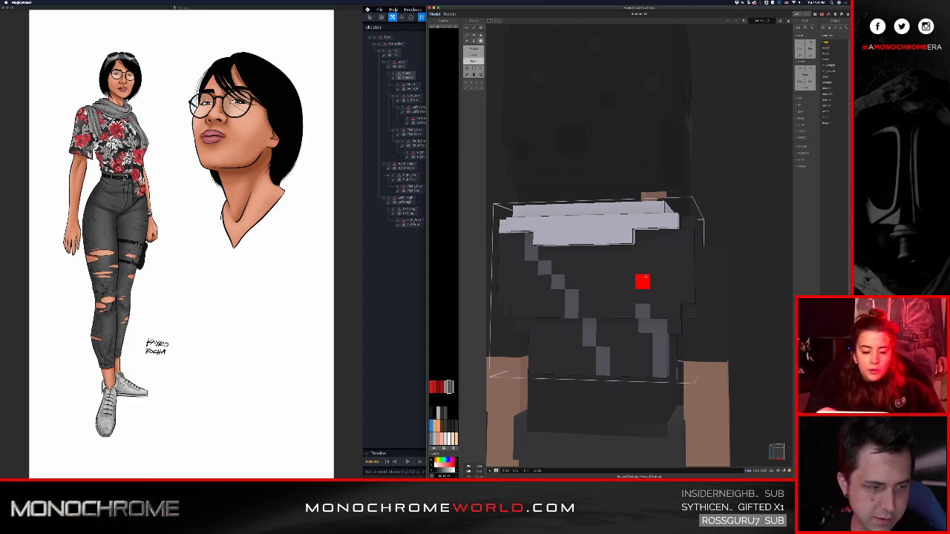
scroll(629, 296, up, 2)
right_drag(632, 284, 711, 230)
click(642, 259)
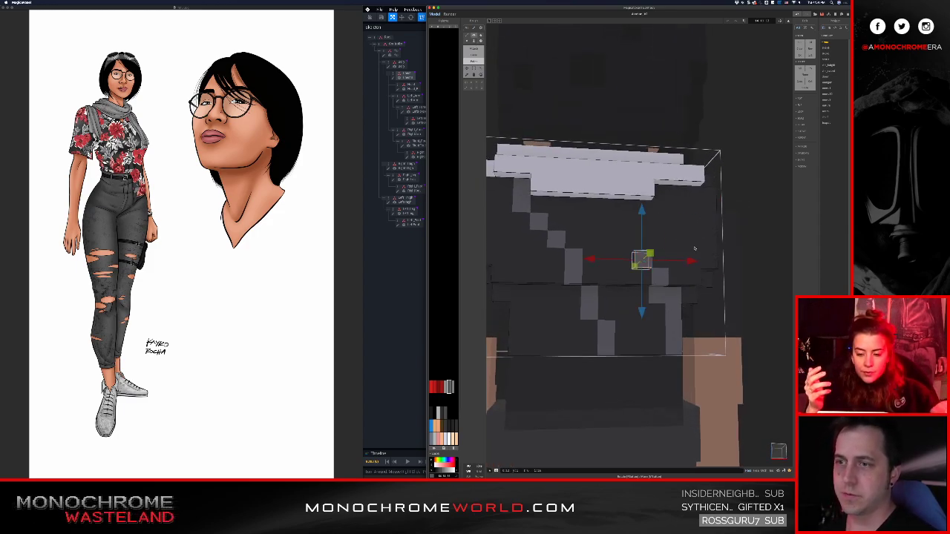
click(659, 259)
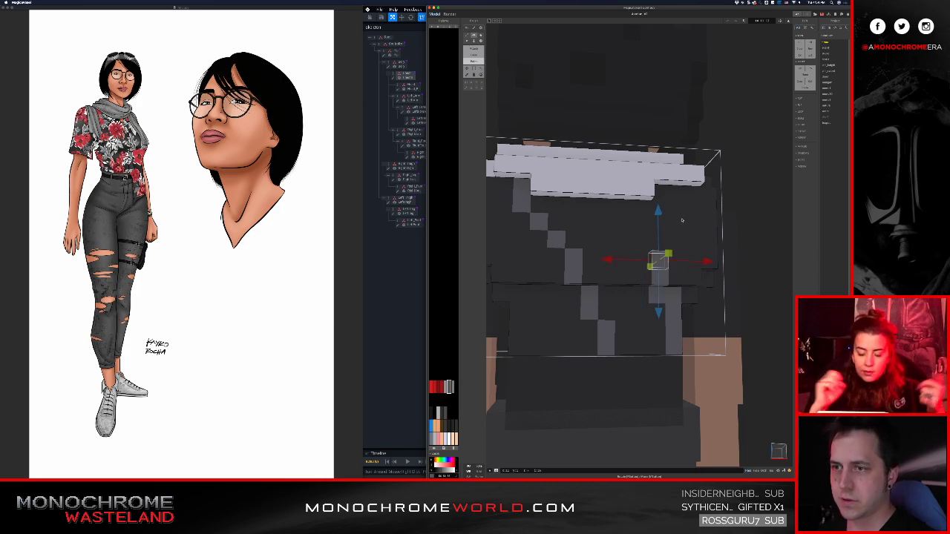
click(691, 222)
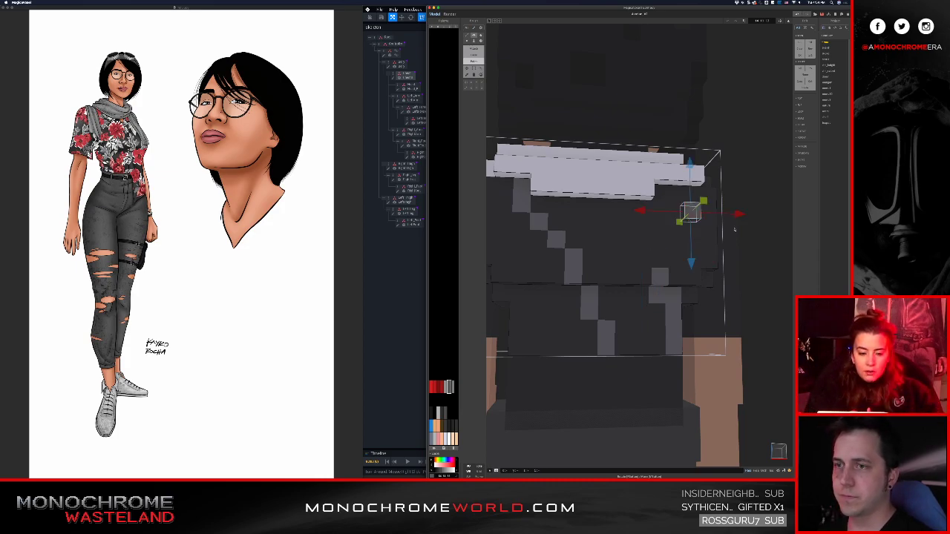
right_drag(744, 234, 660, 234)
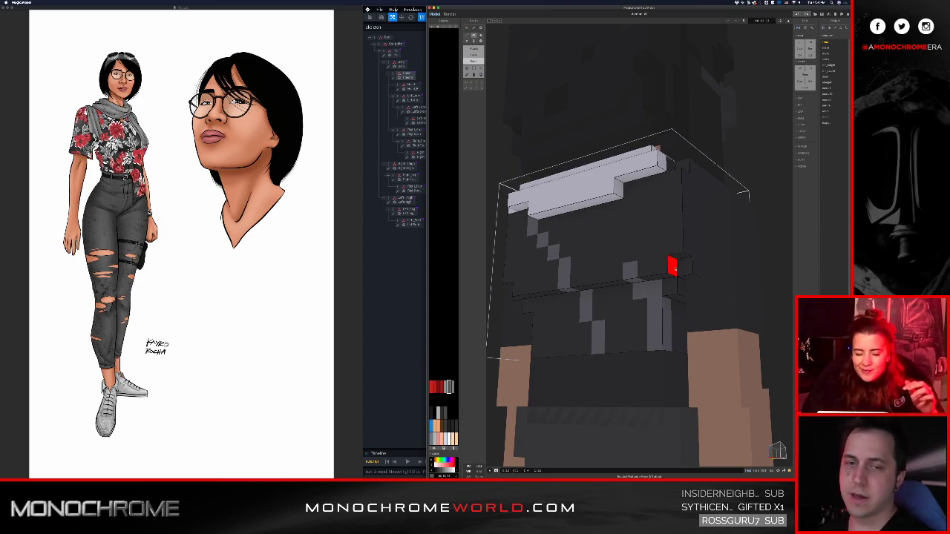
mouse_move(660, 271)
right_down()
mouse_move(663, 297)
mouse_move(696, 297)
mouse_move(659, 260)
mouse_move(613, 244)
mouse_move(664, 259)
right_up()
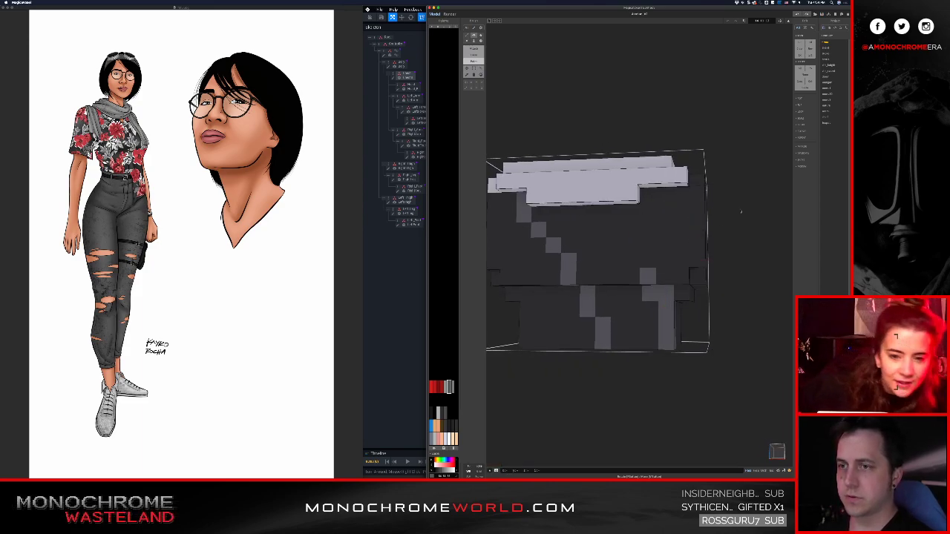
- Switch to VoxEdit and sync the avatar's models from MagicaVoxel
key(super+Tab)
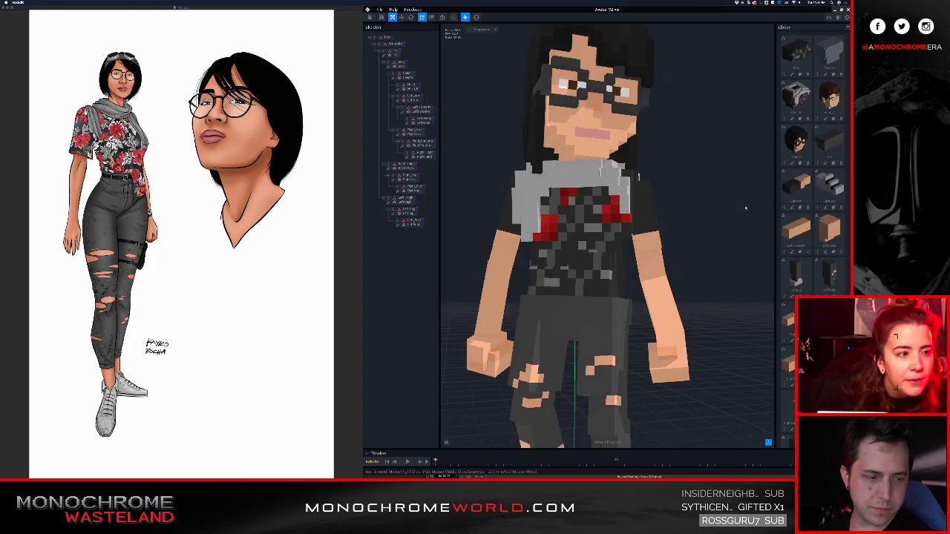
click(380, 9)
mouse_move(409, 35)
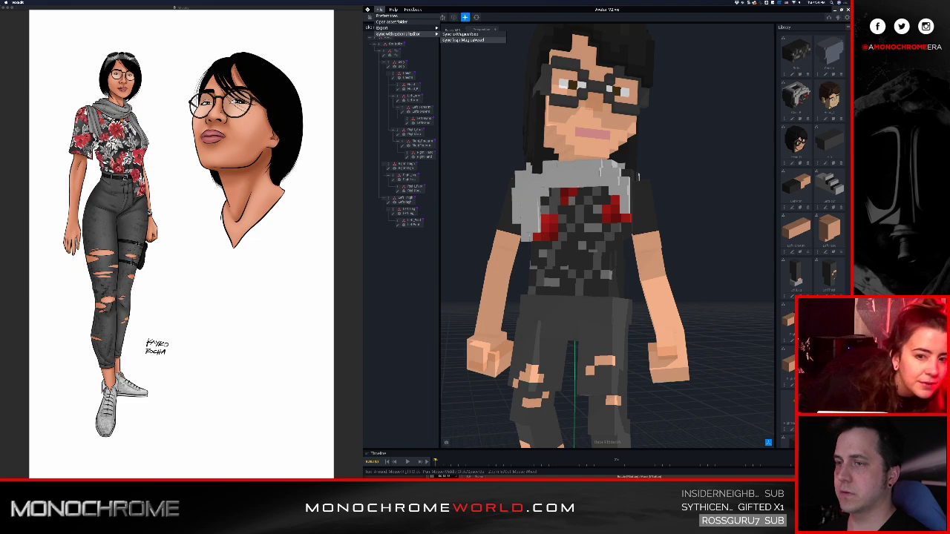
click(457, 40)
scroll(586, 156, down, 5)
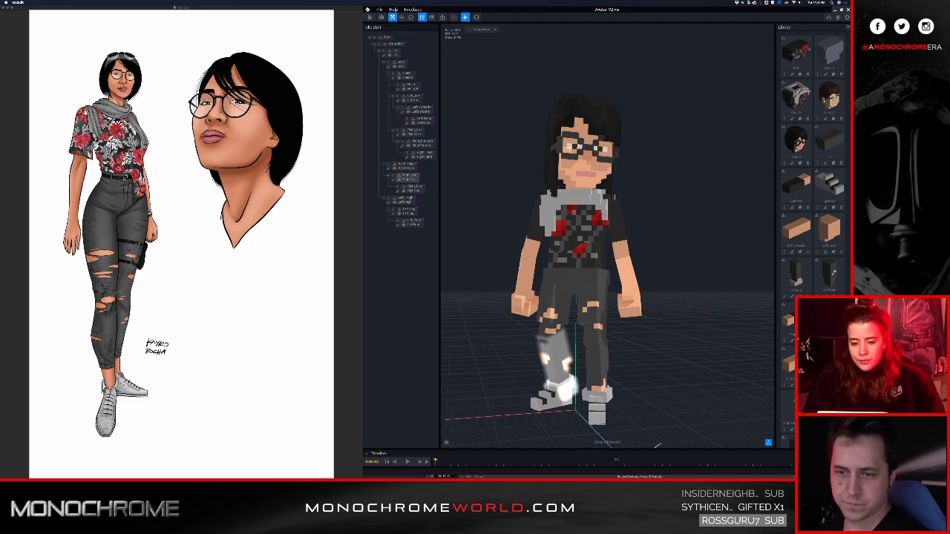
- Examine the synced avatar's shirt front close up and from afar, checking the lower flower where the torso parts meet
scroll(589, 258, up, 5)
right_drag(589, 257, 636, 247)
scroll(636, 248, up, 5)
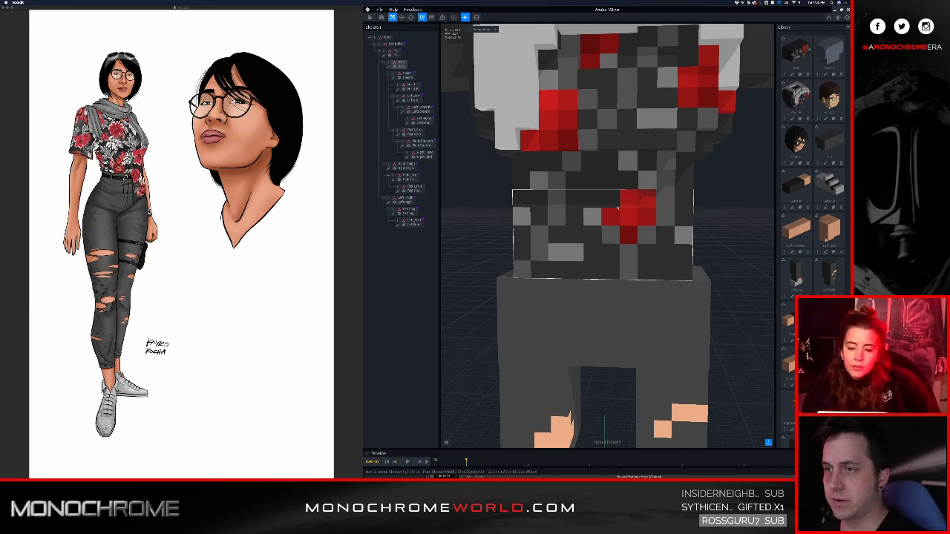
scroll(617, 209, down, 10)
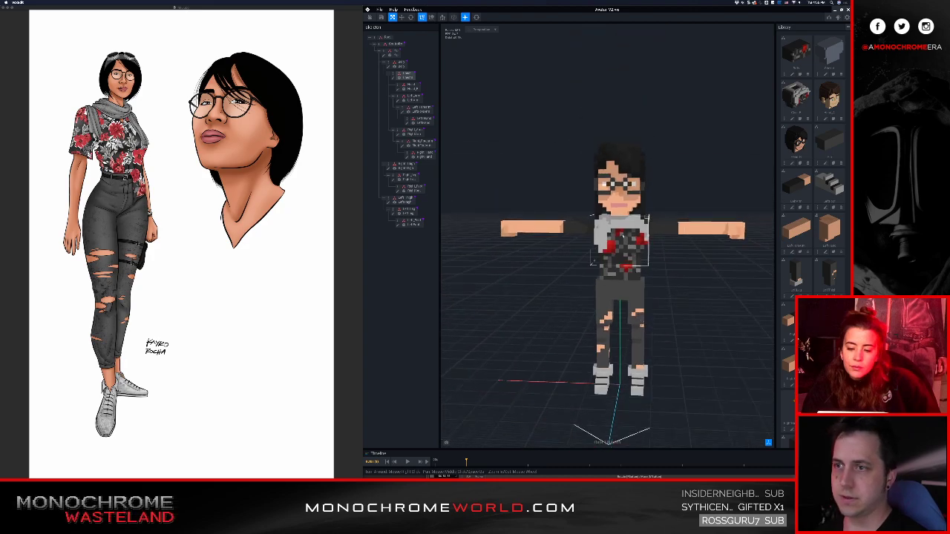
scroll(625, 256, up, 10)
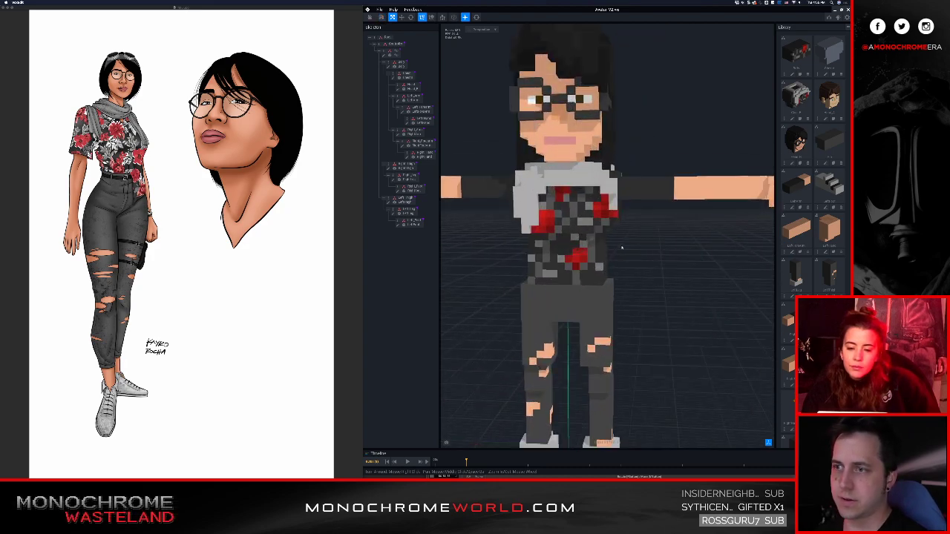
scroll(586, 241, down, 10)
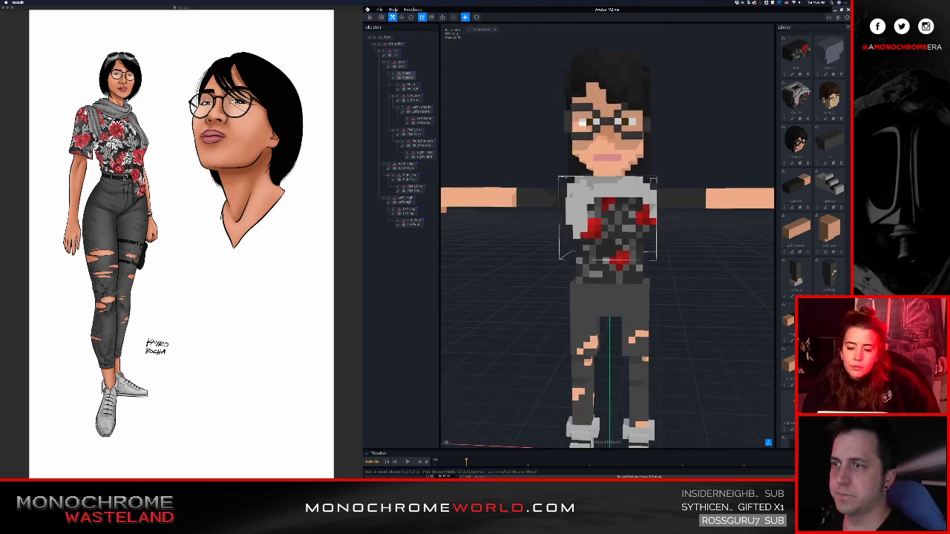
scroll(615, 248, up, 8)
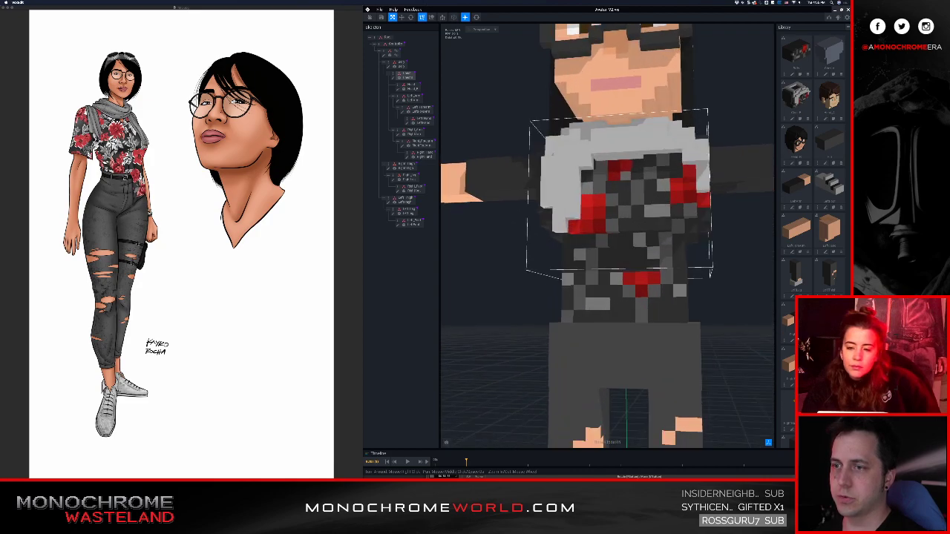
scroll(623, 250, down, 8)
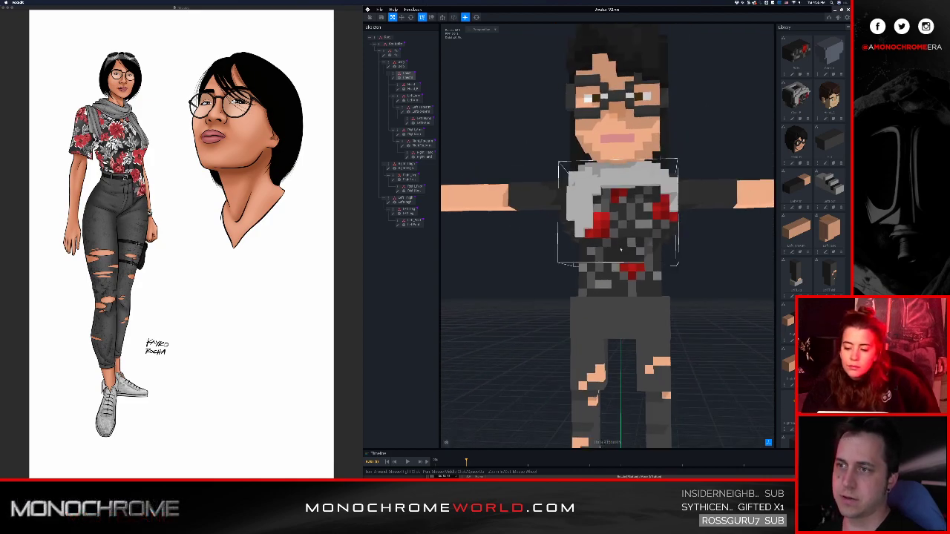
right_drag(619, 250, 620, 253)
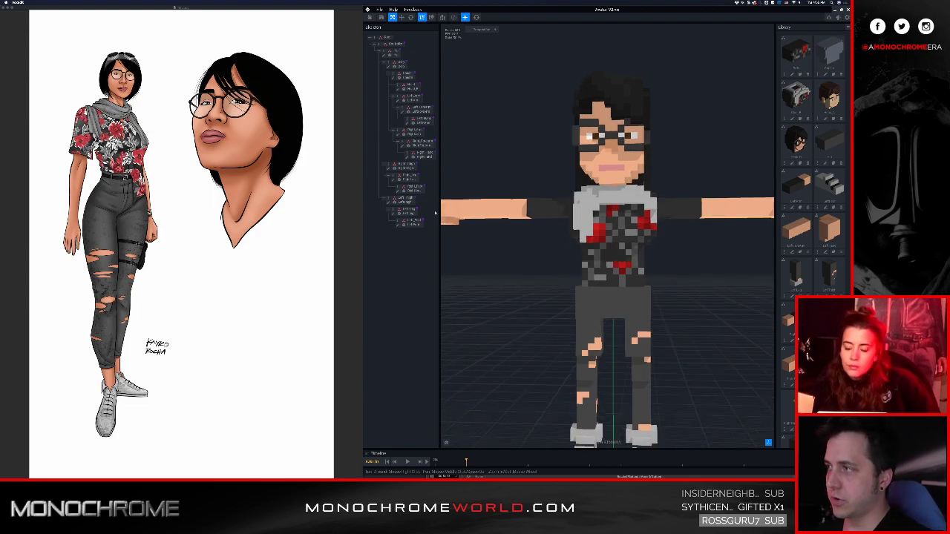
scroll(646, 256, up, 6)
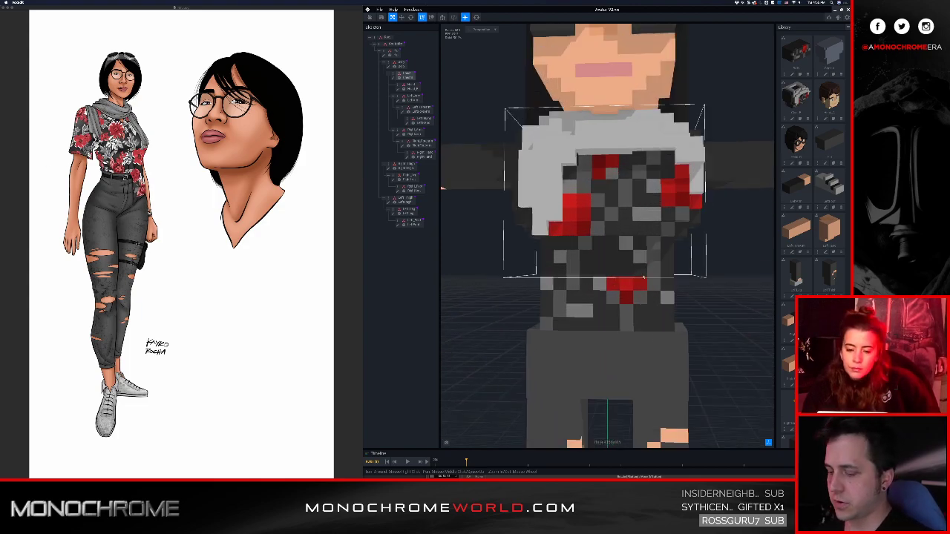
- Switch back to MagicaVoxel, bring the avatar's front into view and open the lower torso with its red flower
key(super+Tab)
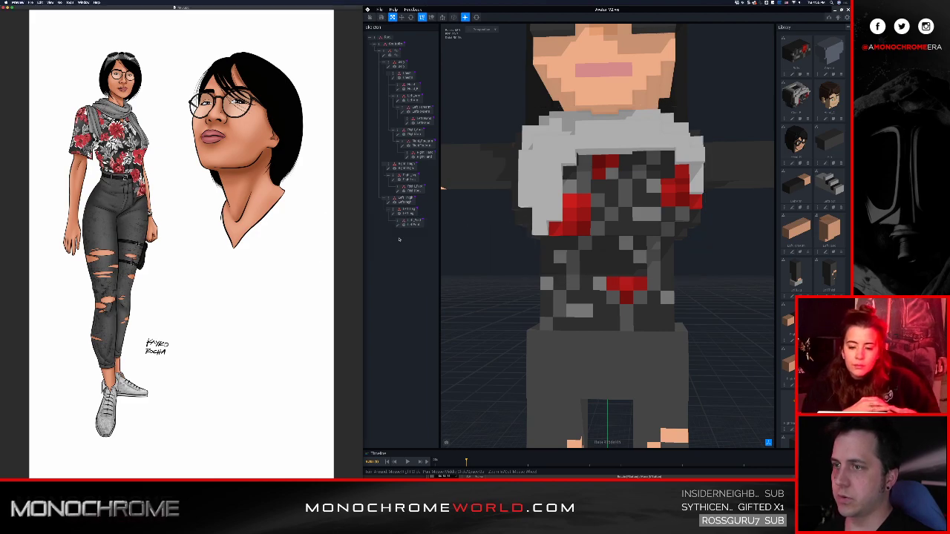
key(super+Tab)
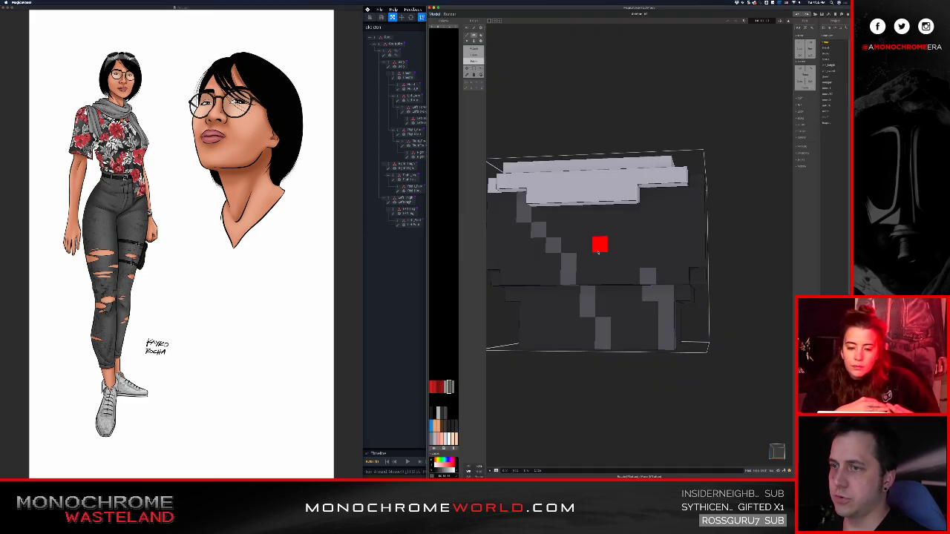
right_drag(661, 258, 484, 263)
right_drag(694, 256, 637, 285)
key(ctrl+w)
right_drag(642, 330, 623, 379)
key(Tab)
click(650, 374)
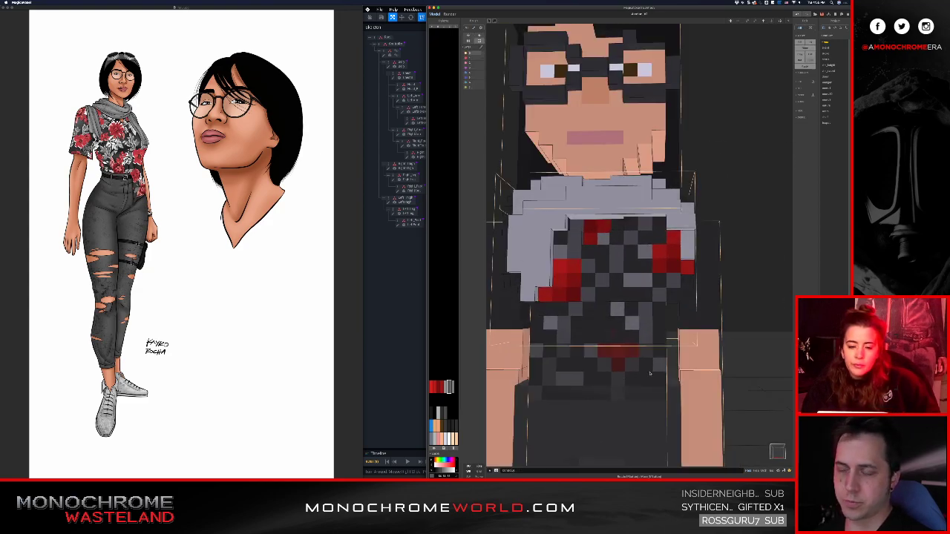
key(Tab)
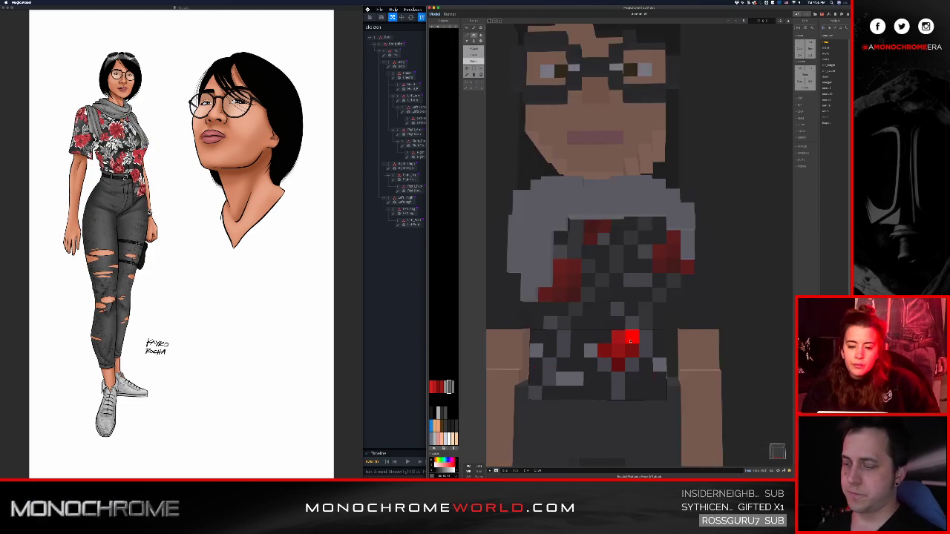
- Sample the bright red from the lower torso's flower and open the upper torso where it overlaps the upper petals
middle_drag(614, 354, 654, 279)
scroll(615, 304, up, 3)
scroll(618, 230, up, 3)
right_drag(654, 279, 637, 298)
middle_drag(637, 298, 682, 296)
mouse_move(682, 296)
right_down()
mouse_move(666, 292)
mouse_move(684, 293)
right_up()
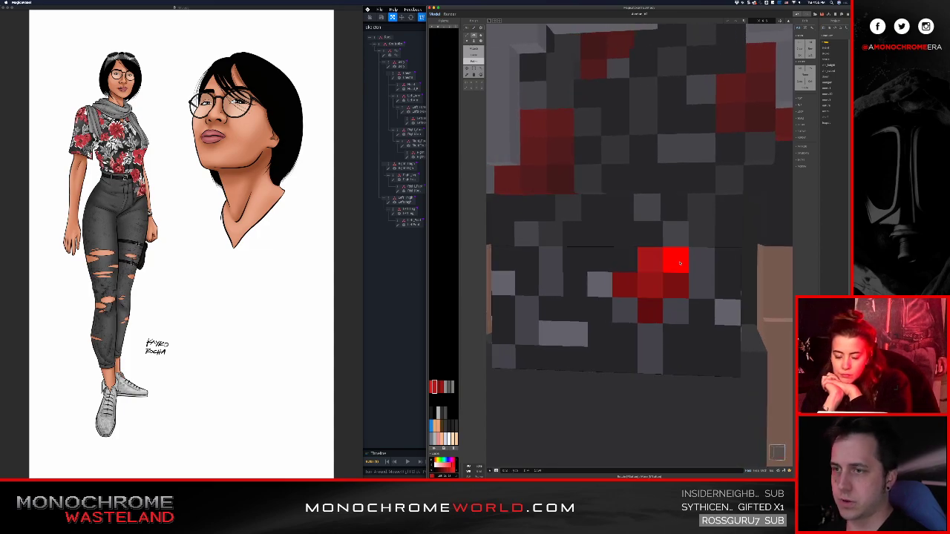
key(Tab)
click(646, 208)
click(671, 261)
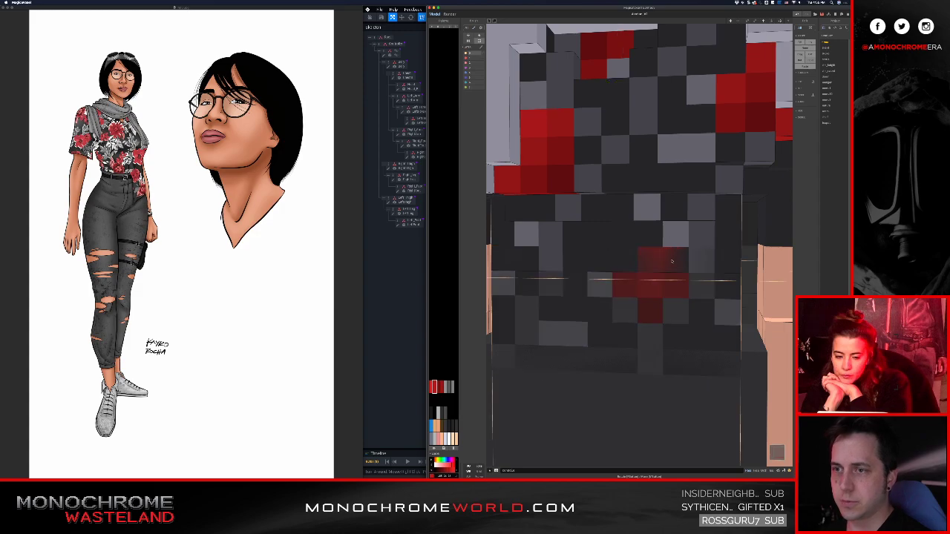
key(Tab)
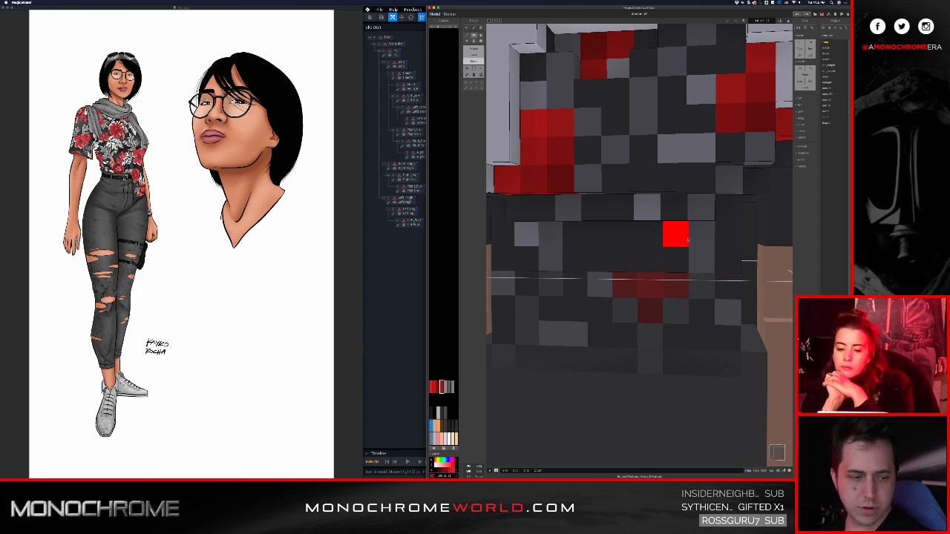
- Sample the flower's red from the lower torso and paint one voxel with it on the upper torso, above the flower's outer petal
key(Tab)
click(680, 293)
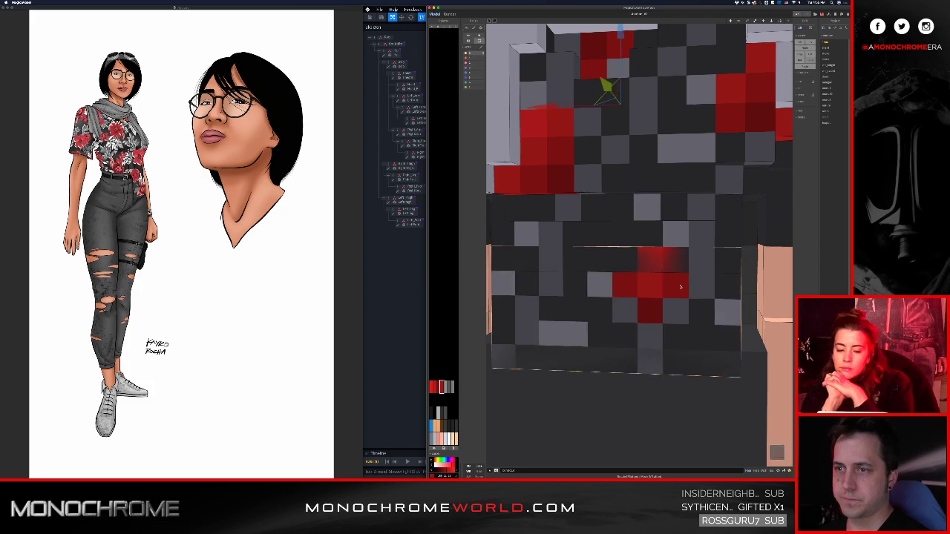
key(Tab)
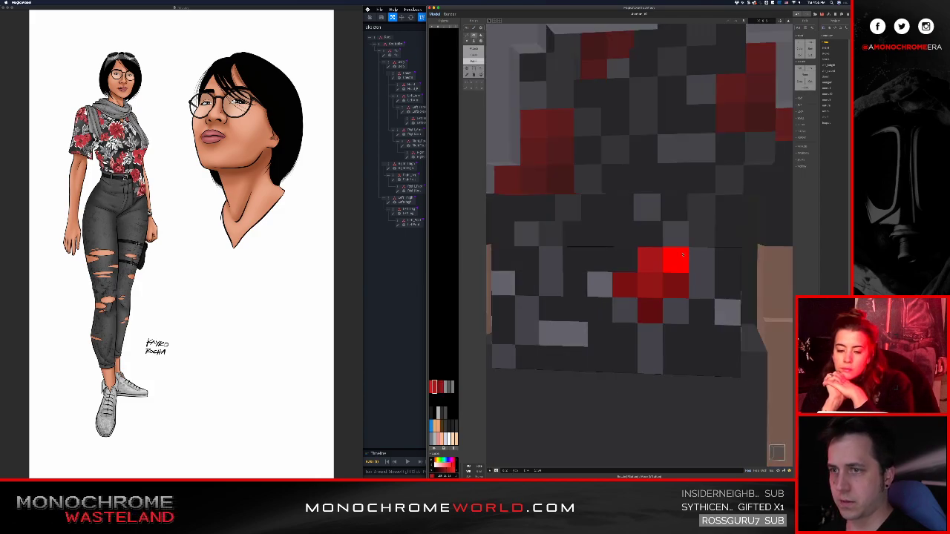
key(Tab)
click(690, 213)
key(Tab)
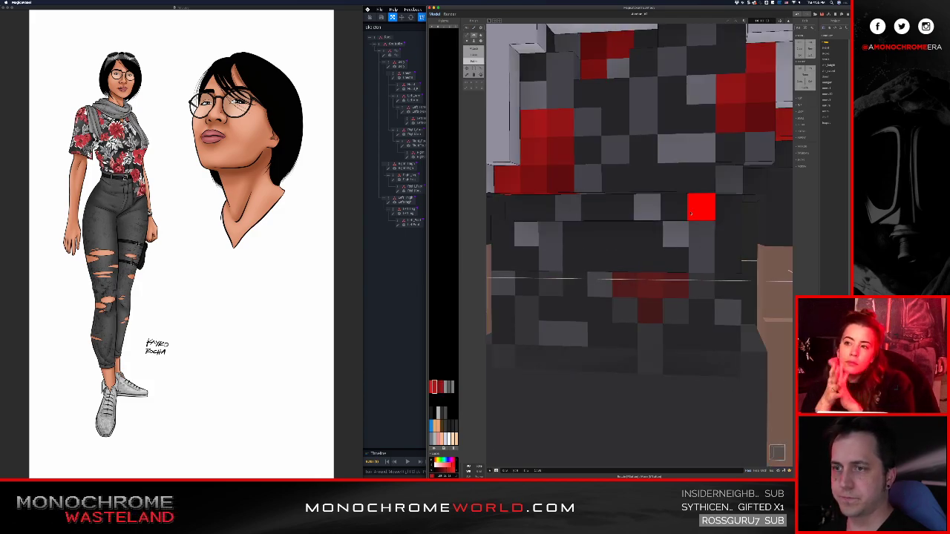
click(676, 260)
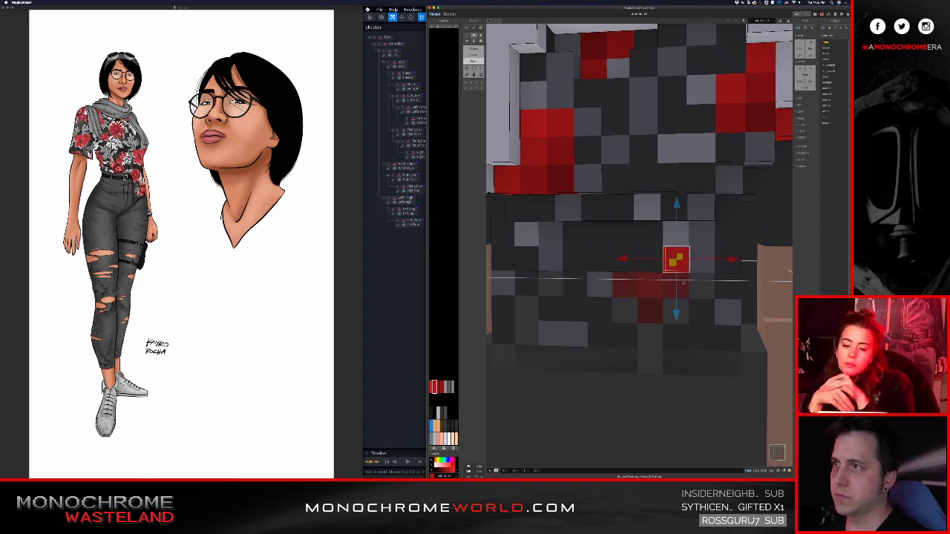
right_drag(705, 255, 676, 267)
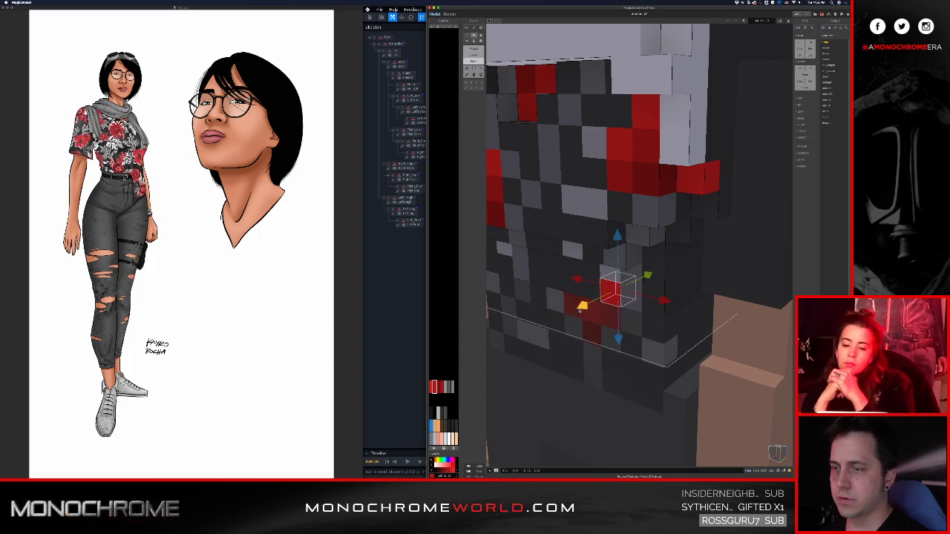
drag(580, 308, 561, 276)
right_drag(634, 287, 673, 273)
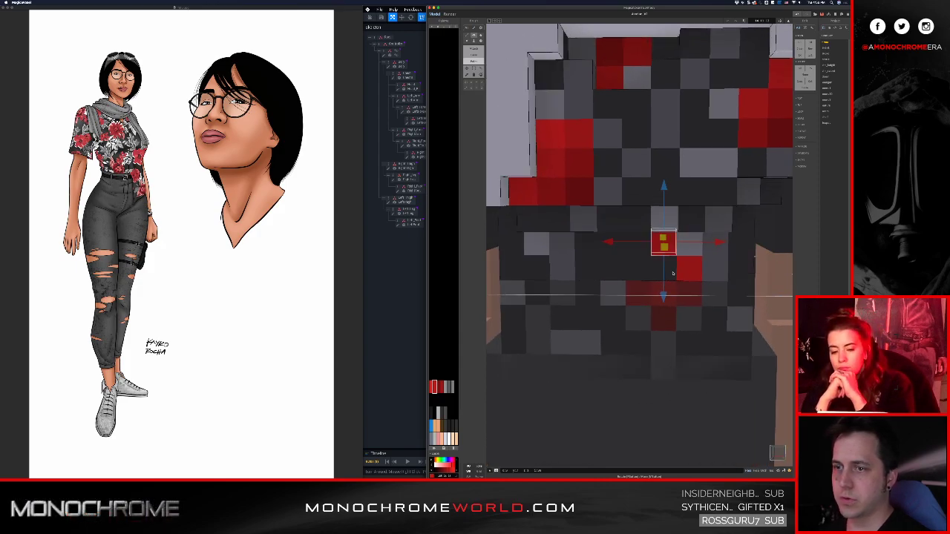
key(super+z)
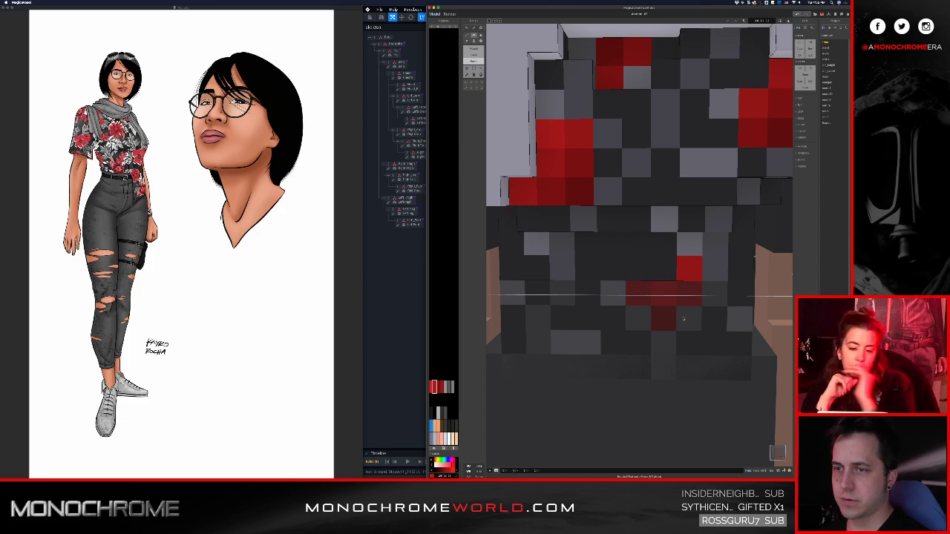
- Sample the brighter red from the lower torso's flower and paint the upper torso voxel above the flower's centre
key(Tab)
click(683, 316)
key(Tab)
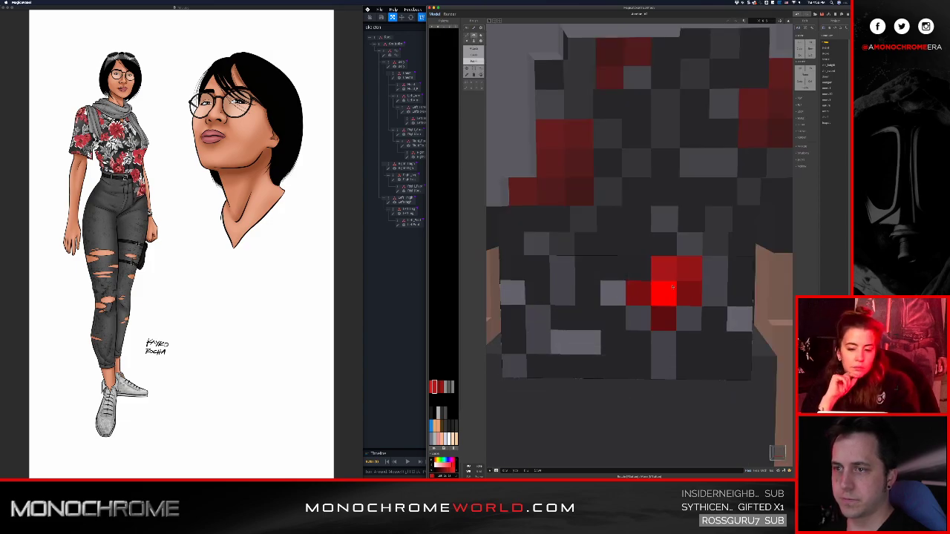
key(Tab)
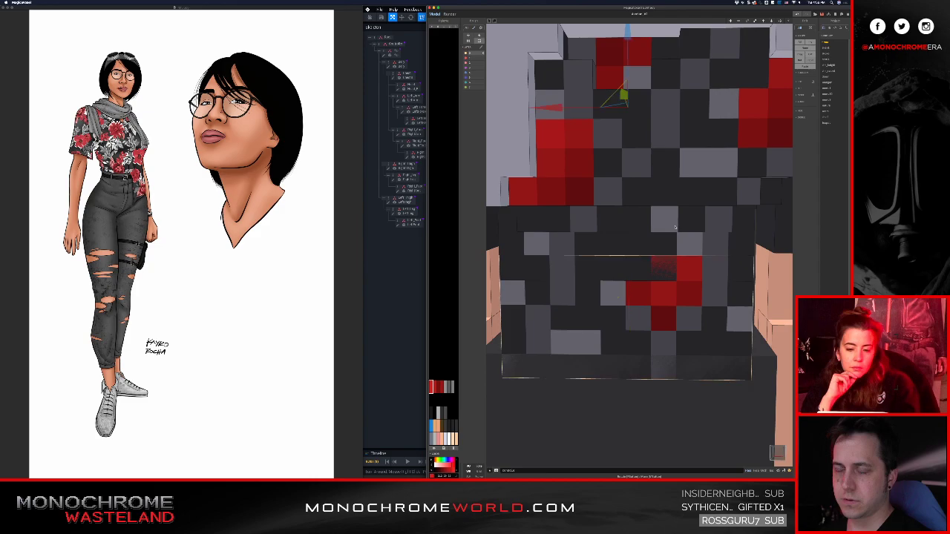
click(675, 228)
key(Tab)
click(663, 268)
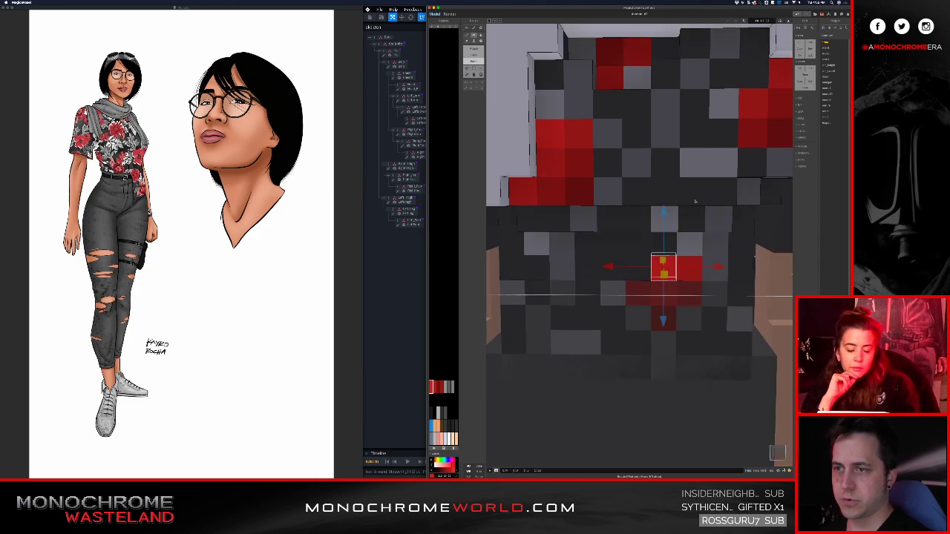
- Switch to VoxEdit and sync the avatar with the edited models from MagicaVoxel
click(545, 153)
key(super+Tab)
key(super+Tab)
click(379, 10)
mouse_move(383, 28)
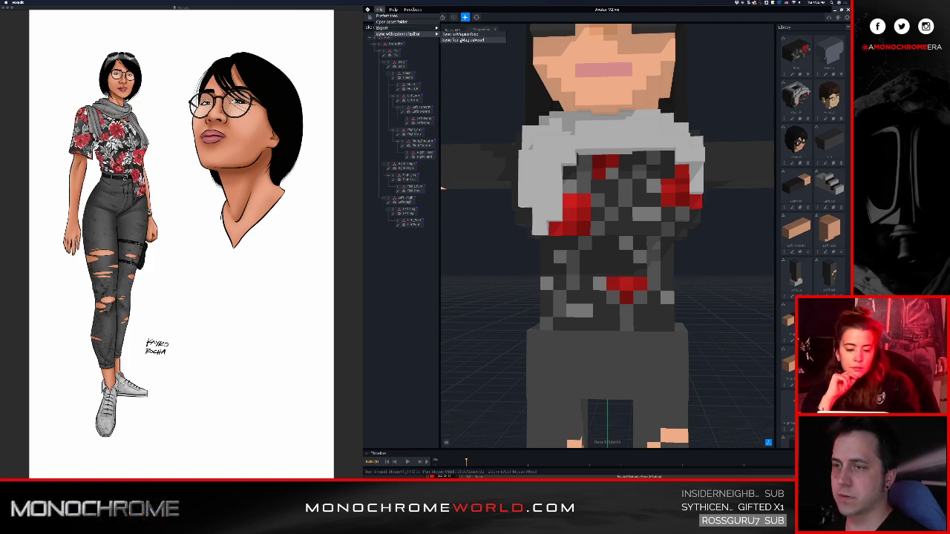
click(461, 40)
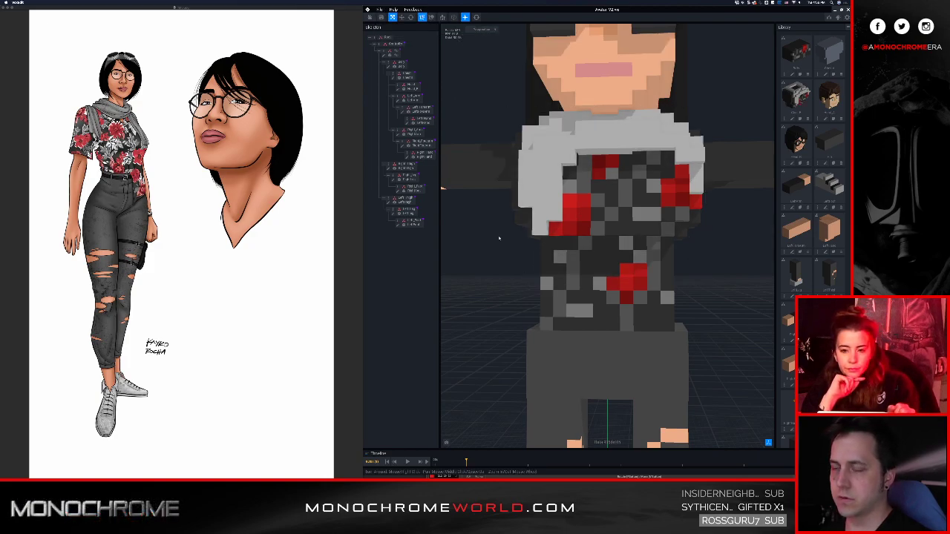
- Examine the completed lower flower on the shirt front, close up and from a distance
right_drag(582, 261, 630, 316)
scroll(578, 272, down, 10)
scroll(630, 316, up, 8)
right_drag(720, 204, 705, 208)
middle_drag(708, 200, 573, 214)
scroll(573, 200, up, 3)
right_drag(549, 194, 577, 189)
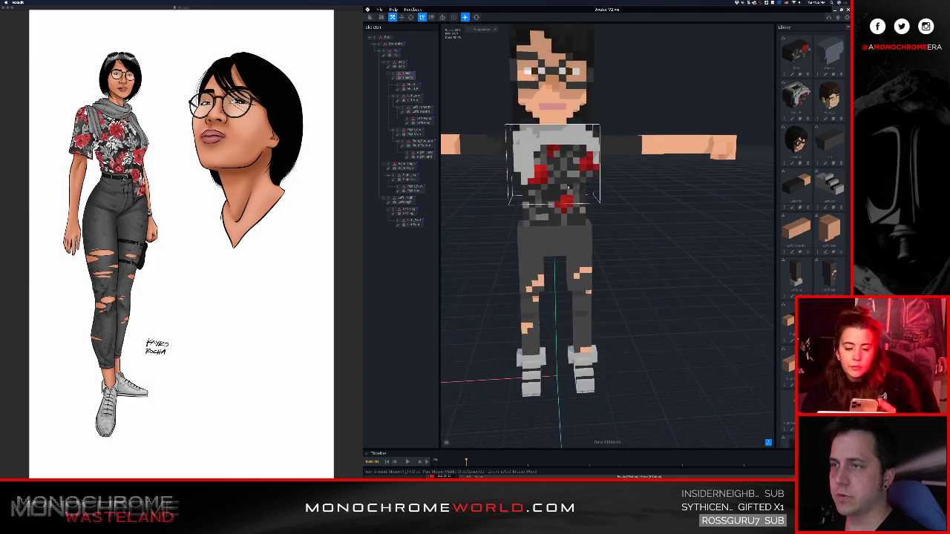
middle_drag(544, 193, 581, 186)
scroll(581, 185, up, 3)
- Play the avatar's walk animation and check how the shirt pattern looks in motion from the front
key(space)
key(space)
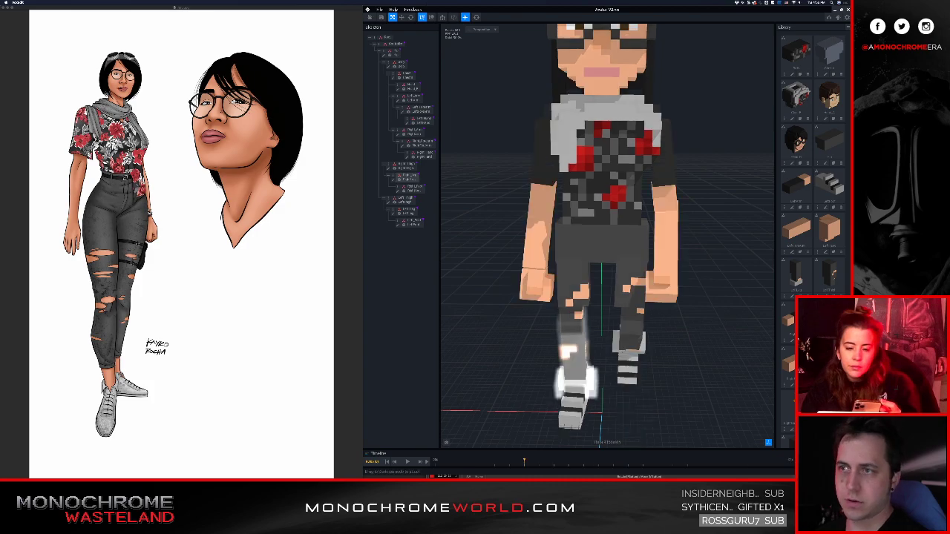
key(space)
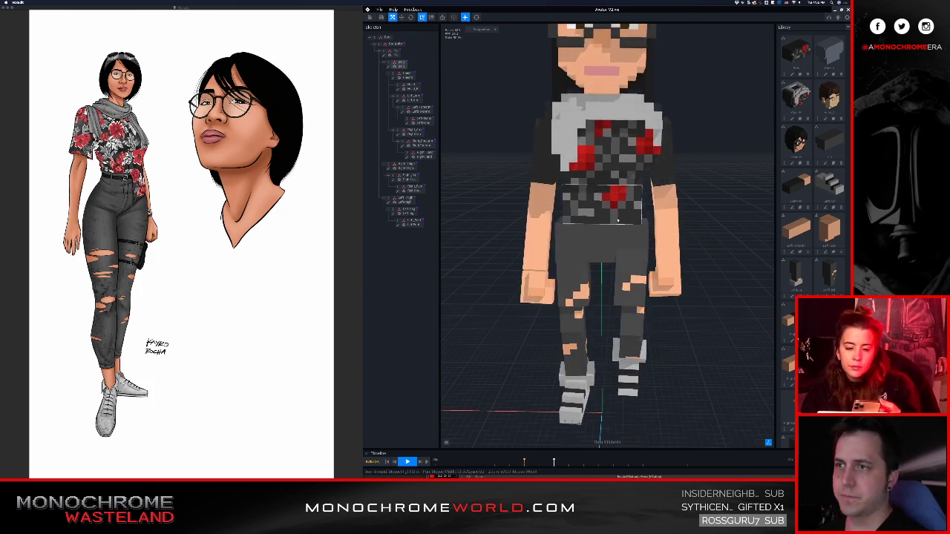
scroll(618, 219, down, 3)
mouse_move(618, 220)
right_down()
mouse_move(603, 215)
mouse_move(620, 214)
right_up()
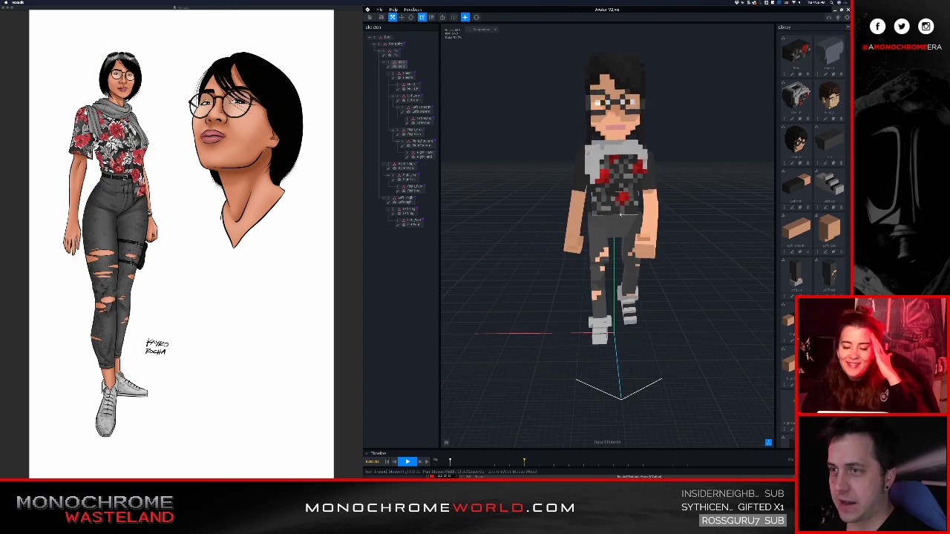
middle_drag(622, 210, 617, 219)
scroll(618, 220, up, 4)
scroll(617, 221, down, 2)
right_drag(617, 220, 614, 210)
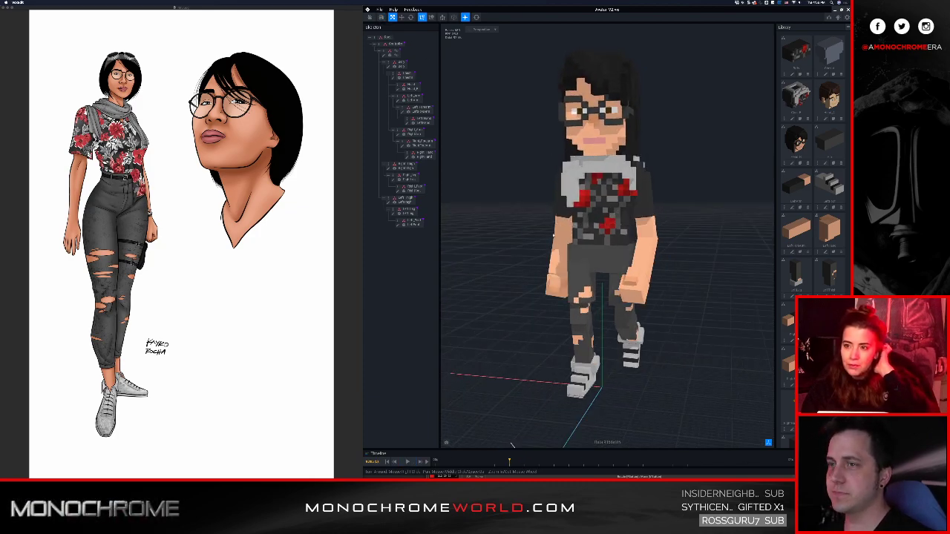
- Examine the avatar in its paused walking pose from slightly different angles and distances
mouse_move(597, 224)
right_down()
mouse_move(609, 216)
mouse_move(590, 223)
right_up()
scroll(592, 238, down, 4)
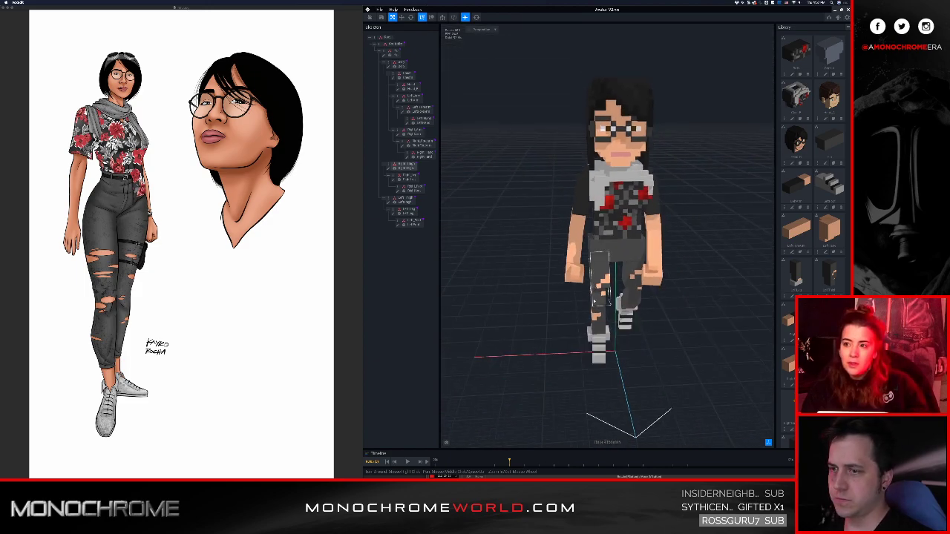
right_drag(588, 298, 593, 299)
scroll(593, 299, up, 4)
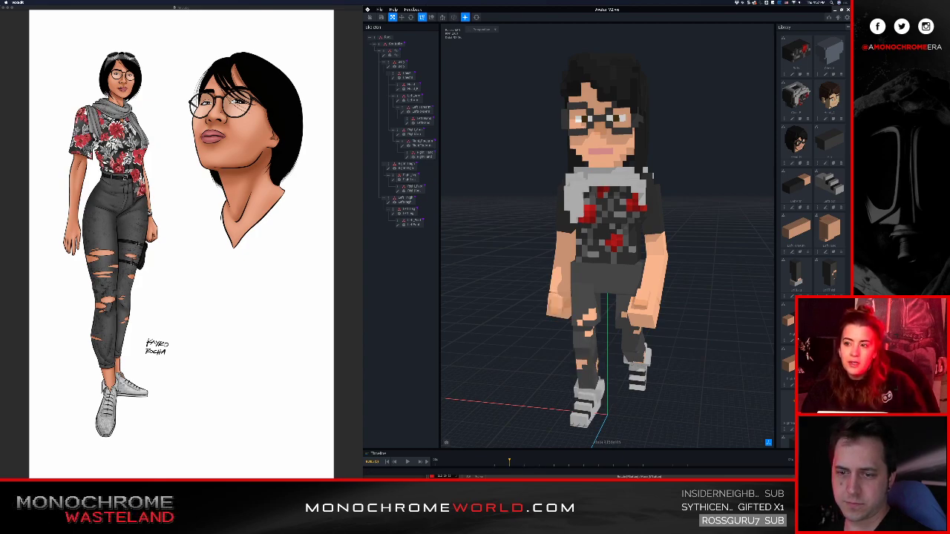
right_drag(644, 220, 625, 204)
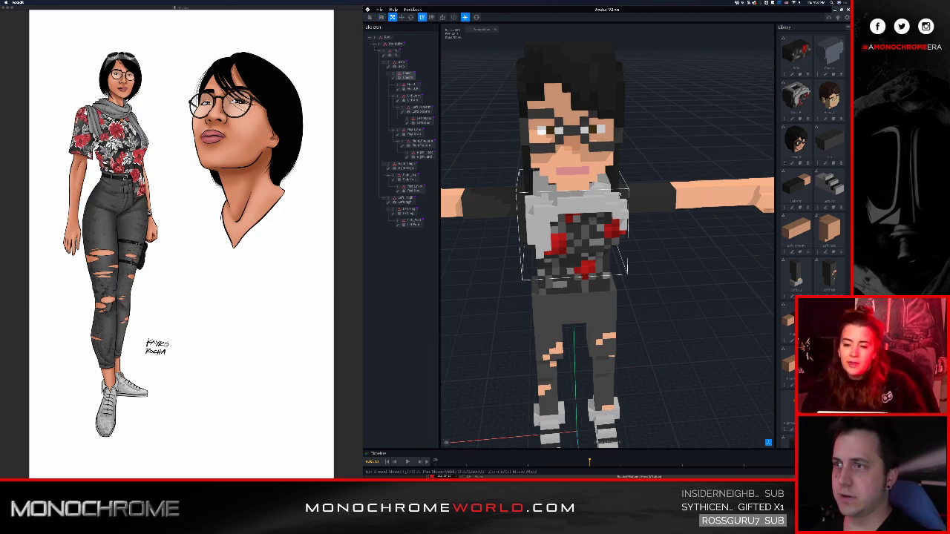
- Switch to Safari, view the Monochrome Live giveaways page, and return to VoxEdit
key(super+Tab)
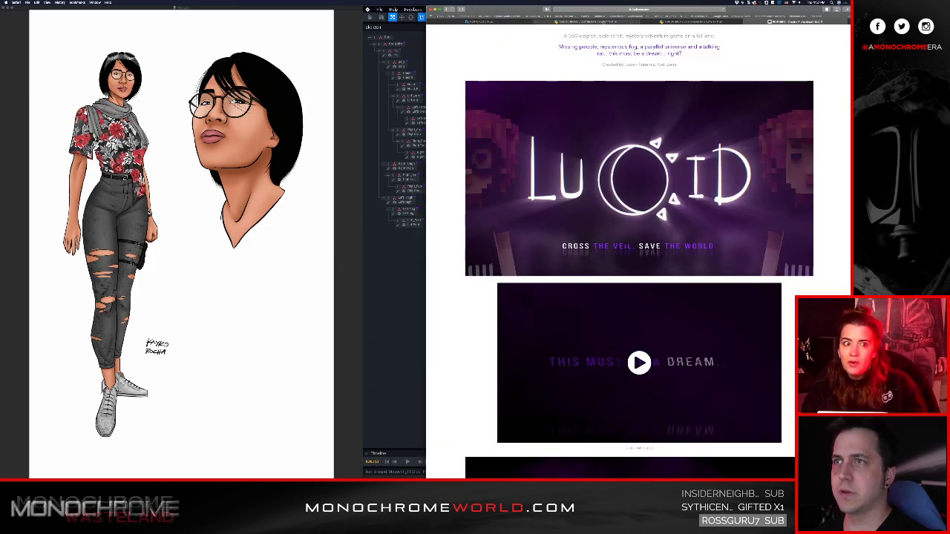
click(661, 23)
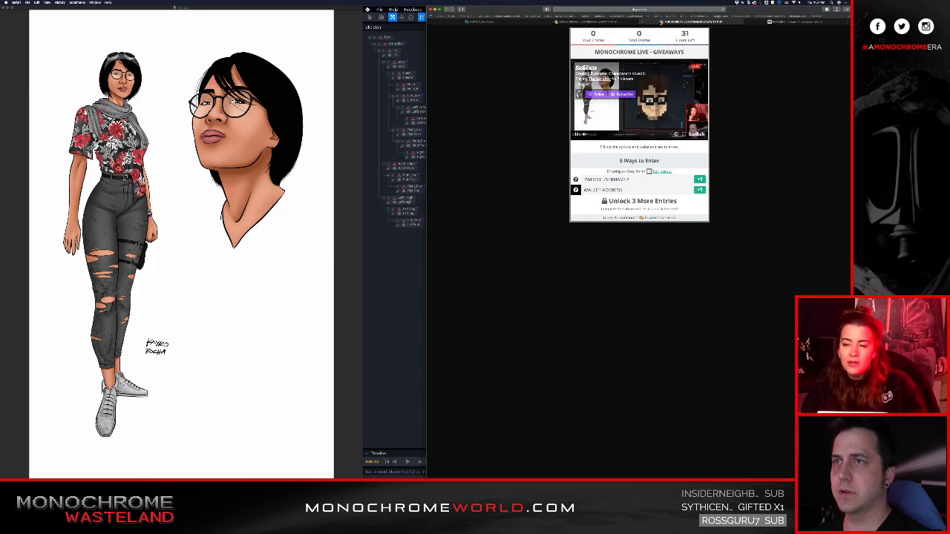
click(679, 11)
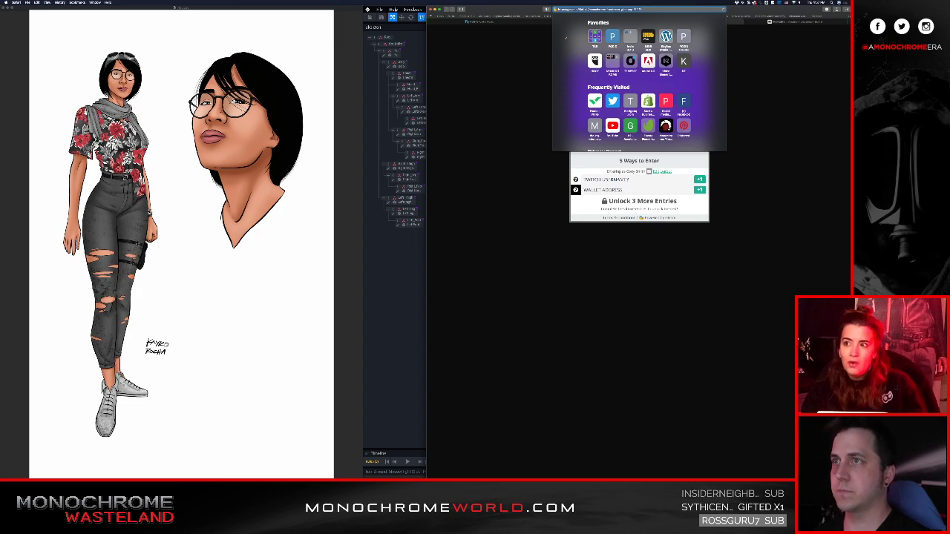
click(512, 62)
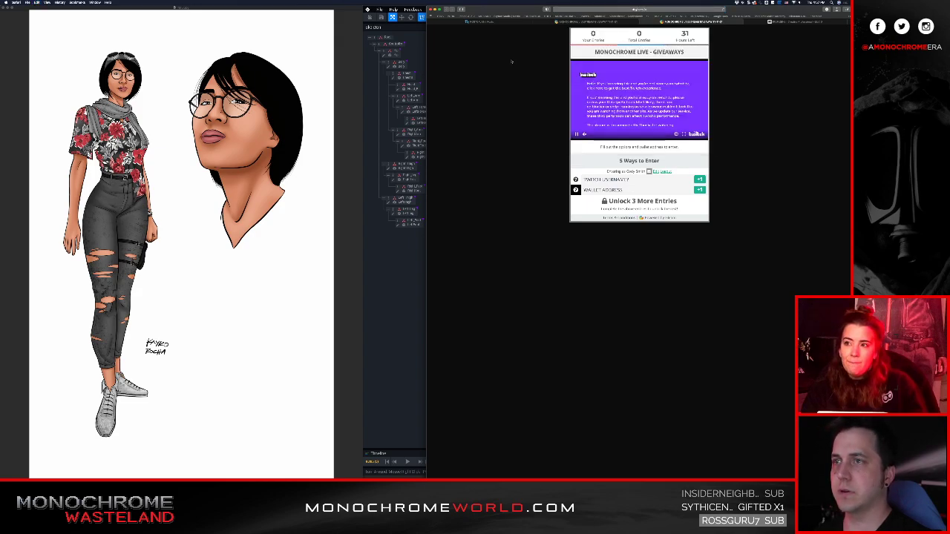
click(780, 22)
key(super+Tab)
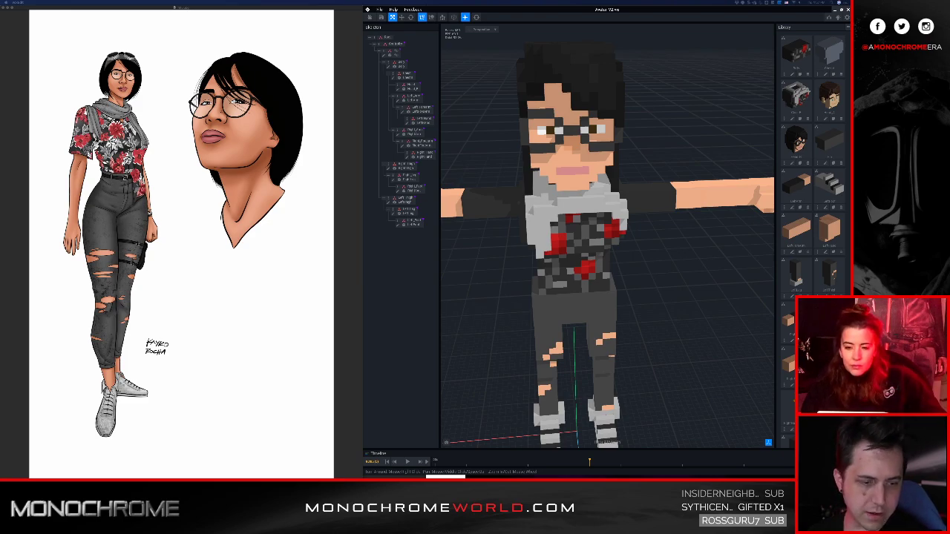
- Examine the whole avatar with outstretched arms from the front and at a slight angle
middle_drag(597, 275, 645, 237)
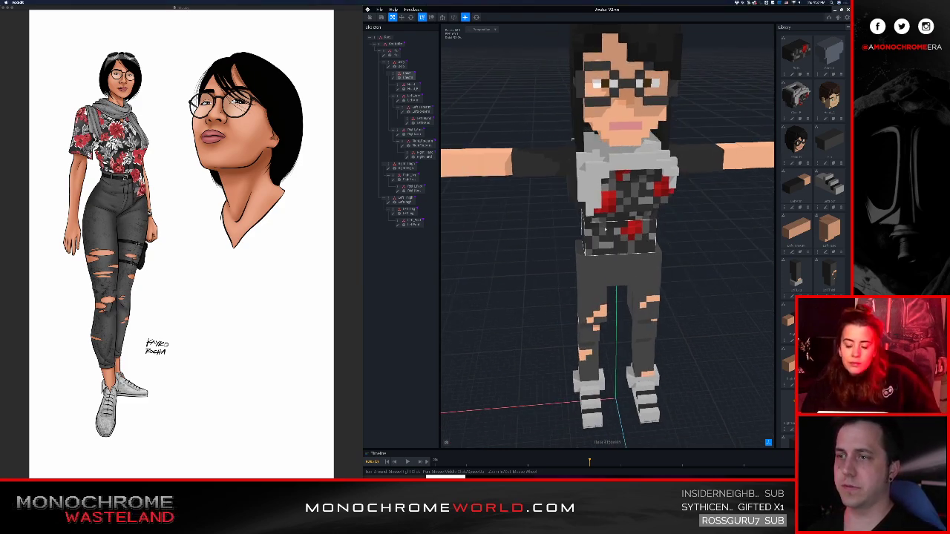
scroll(645, 237, down, 5)
right_drag(645, 237, 607, 213)
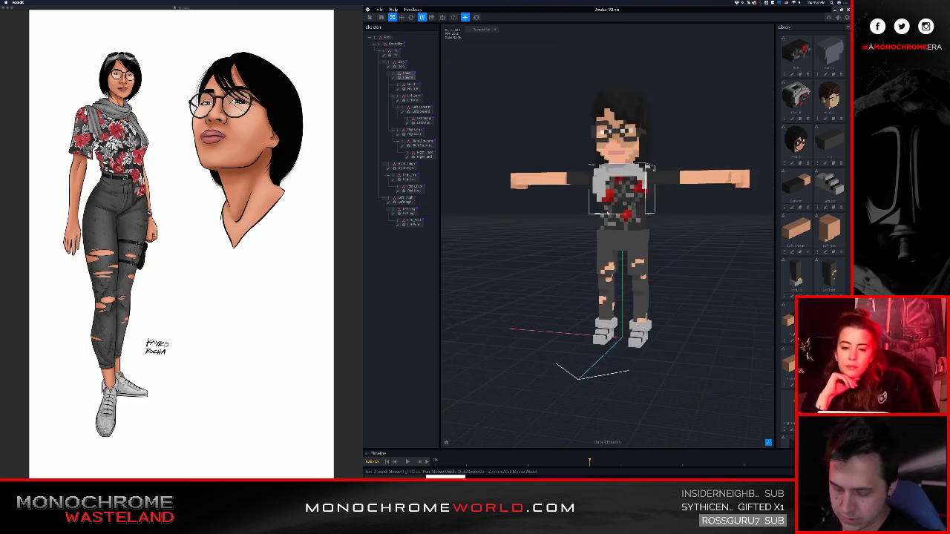
scroll(632, 185, up, 5)
scroll(631, 185, down, 2)
middle_drag(631, 186, 605, 216)
scroll(591, 228, down, 3)
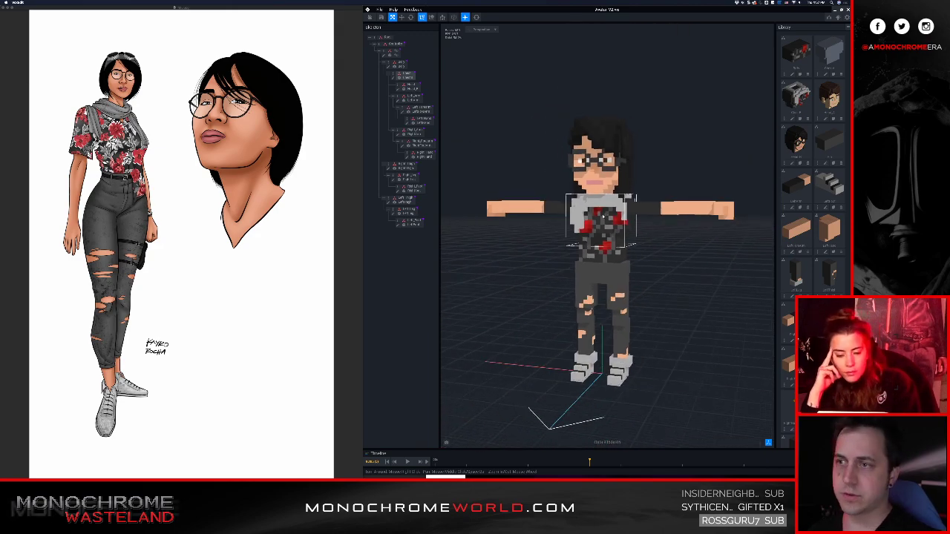
scroll(606, 216, up, 3)
key(super+Tab)
key(super+Tab)
key(super+shift+Tab)
key(super+shift+Tab)
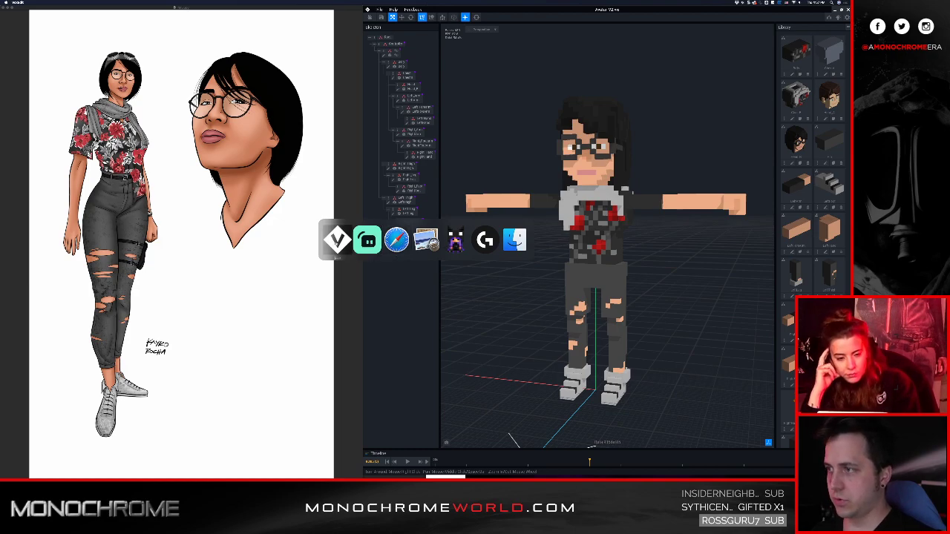
- Inspect the avatar all the way around, comparing the shirt's front with its back
scroll(606, 241, down, 3)
scroll(605, 241, up, 4)
mouse_move(594, 241)
middle_down()
mouse_move(613, 213)
mouse_move(597, 232)
middle_up()
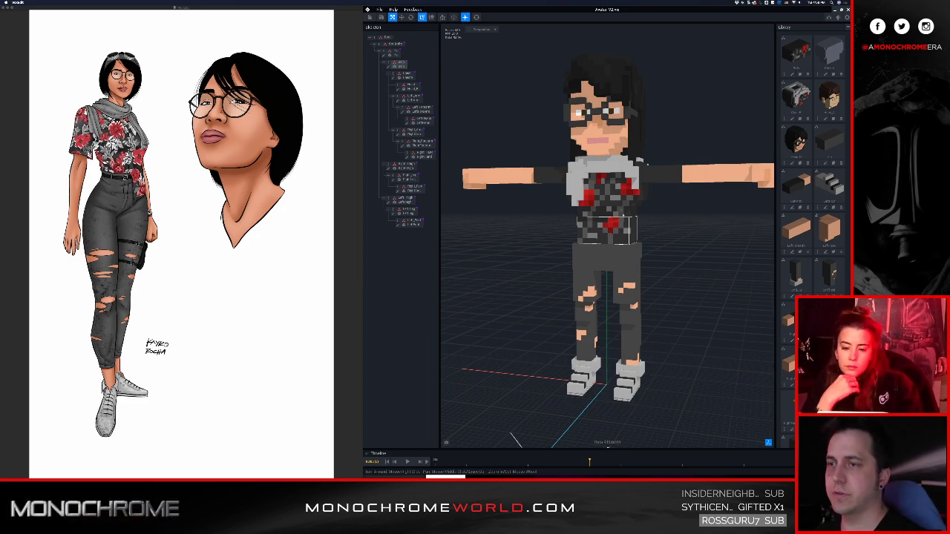
scroll(622, 216, down, 2)
scroll(624, 216, up, 1)
right_drag(636, 215, 620, 209)
scroll(622, 208, down, 1)
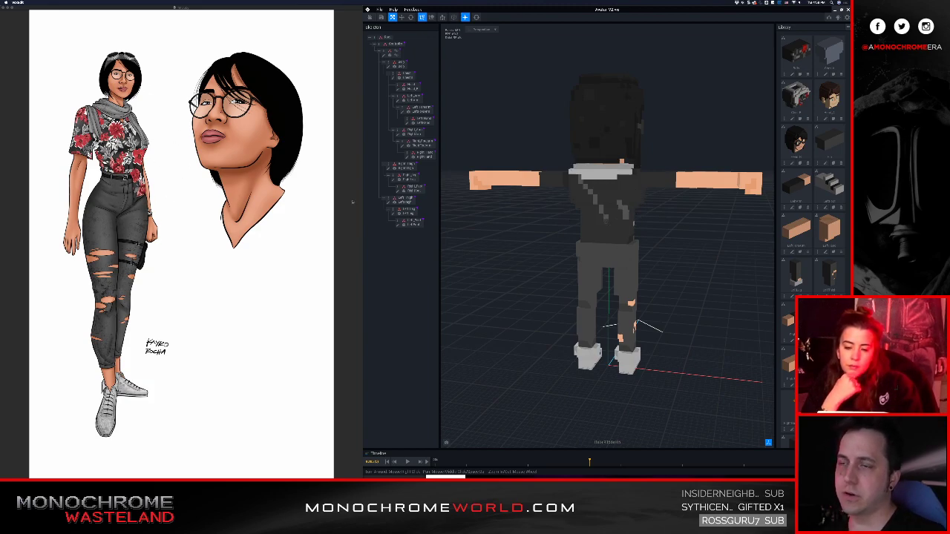
right_drag(626, 197, 607, 202)
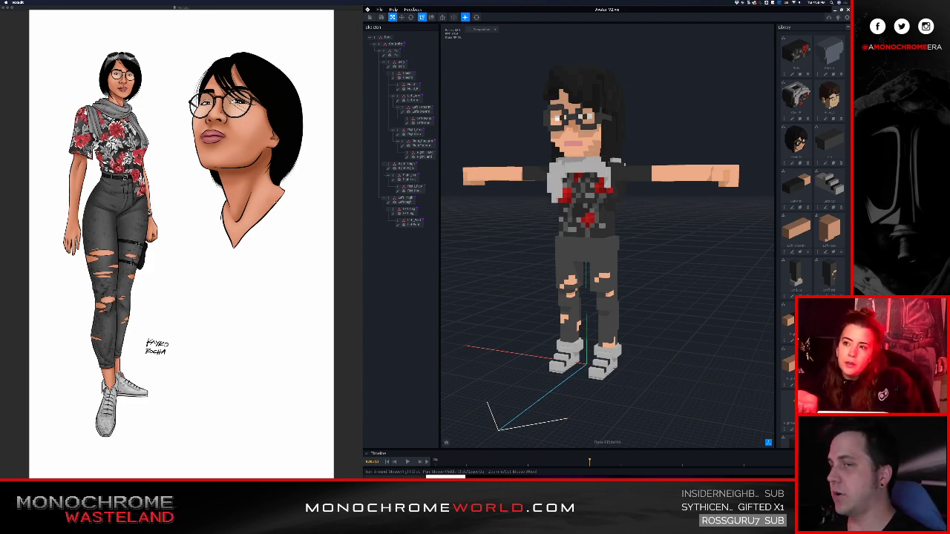
- Inspect the shirt and scarf from the avatar's side angle and straight on, both near and far
right_drag(588, 201, 596, 193)
middle_drag(591, 188, 615, 199)
right_drag(615, 199, 603, 205)
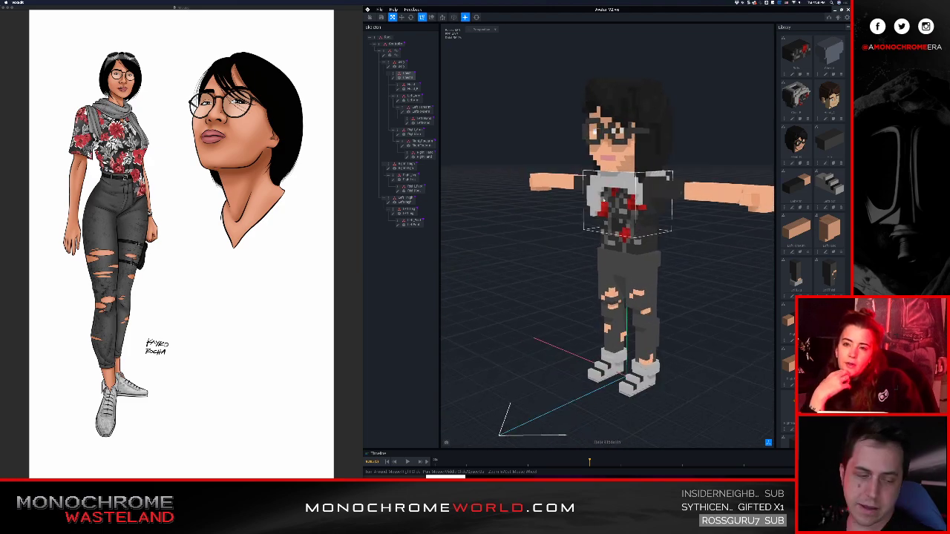
scroll(646, 212, up, 2)
right_drag(647, 213, 653, 218)
middle_drag(653, 218, 639, 207)
scroll(639, 207, down, 2)
mouse_move(640, 206)
right_down()
mouse_move(610, 201)
mouse_move(657, 212)
right_up()
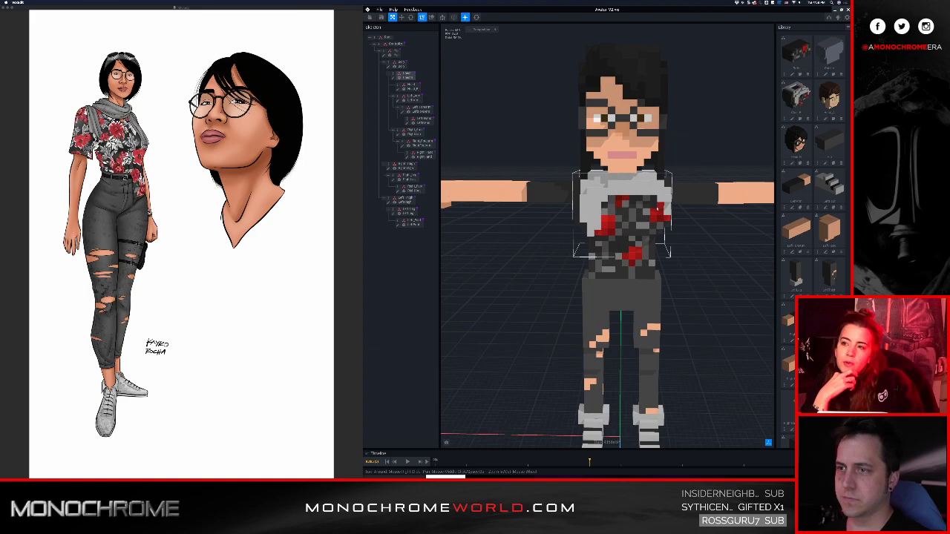
scroll(658, 212, down, 8)
scroll(652, 211, up, 10)
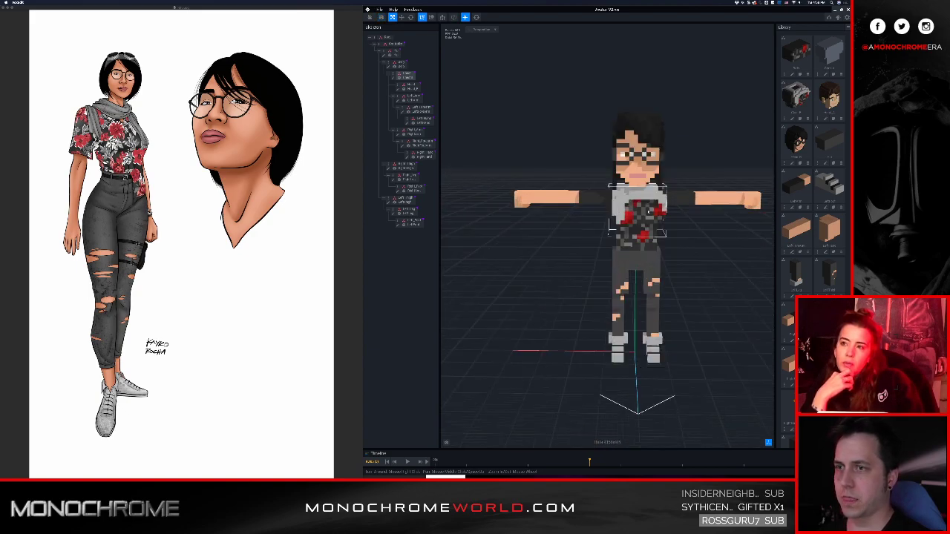
- Examine the avatar's head, shirt and outstretched arms from the front and at a slight angle, near and far
scroll(649, 211, down, 7)
scroll(648, 211, up, 2)
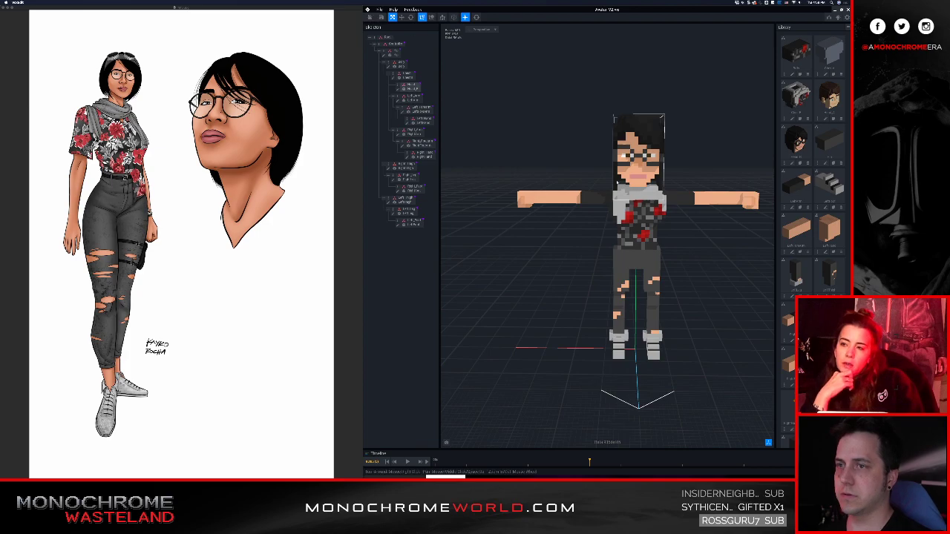
middle_drag(659, 178, 613, 184)
scroll(613, 185, up, 8)
scroll(628, 210, down, 7)
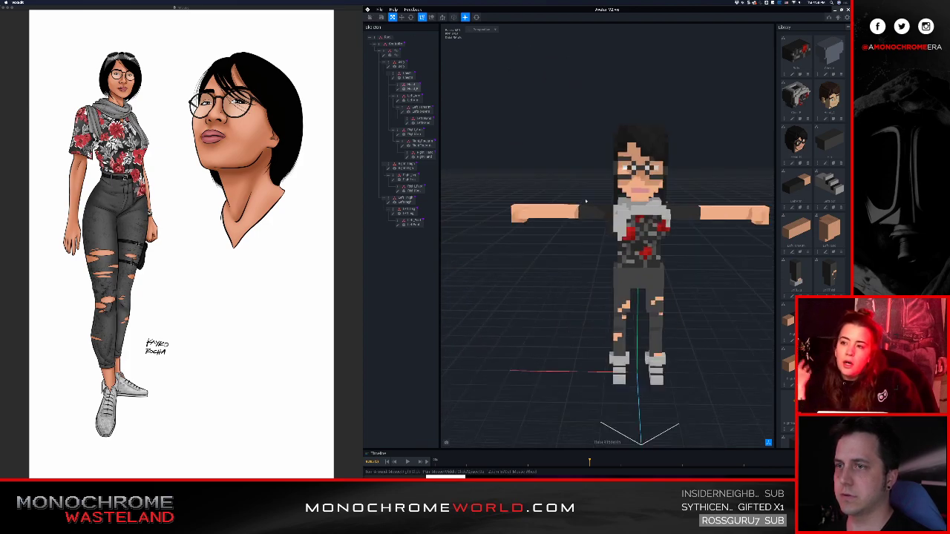
right_drag(630, 208, 631, 208)
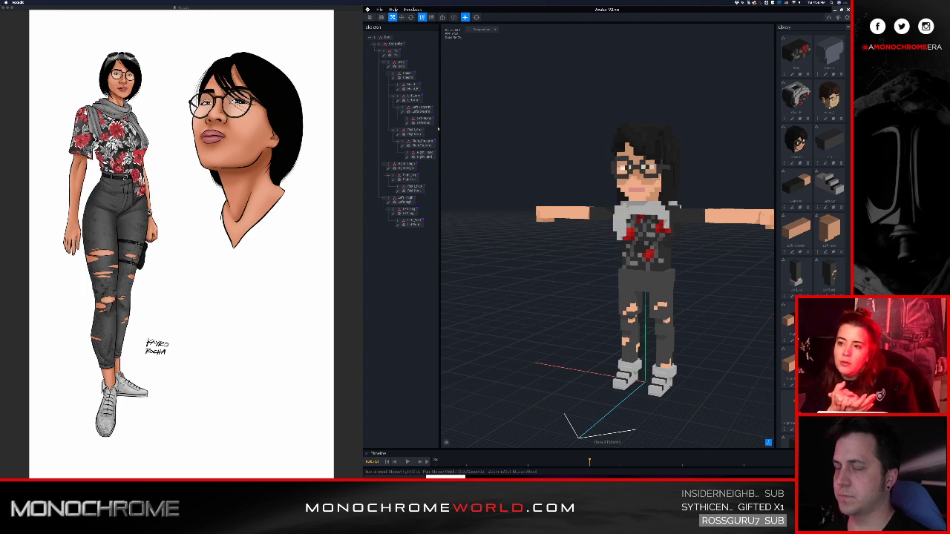
- Switch to MagicaVoxel, leave the torso model for the whole-avatar view, and select all body parts
key(super+Tab)
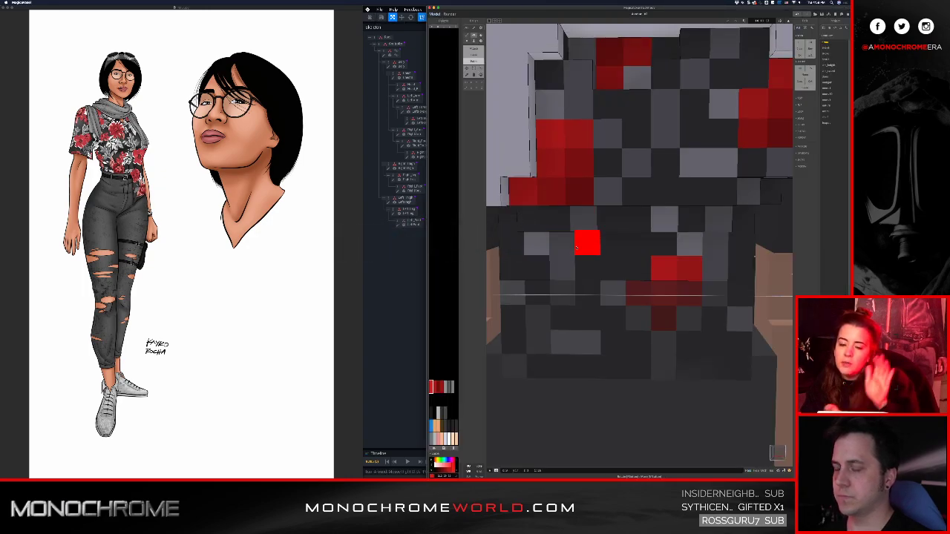
scroll(575, 247, down, 10)
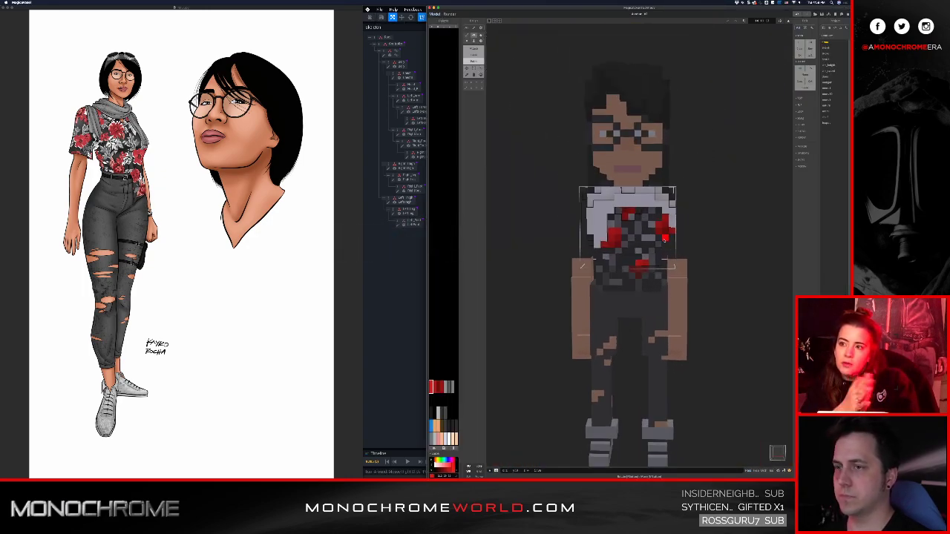
key(Tab)
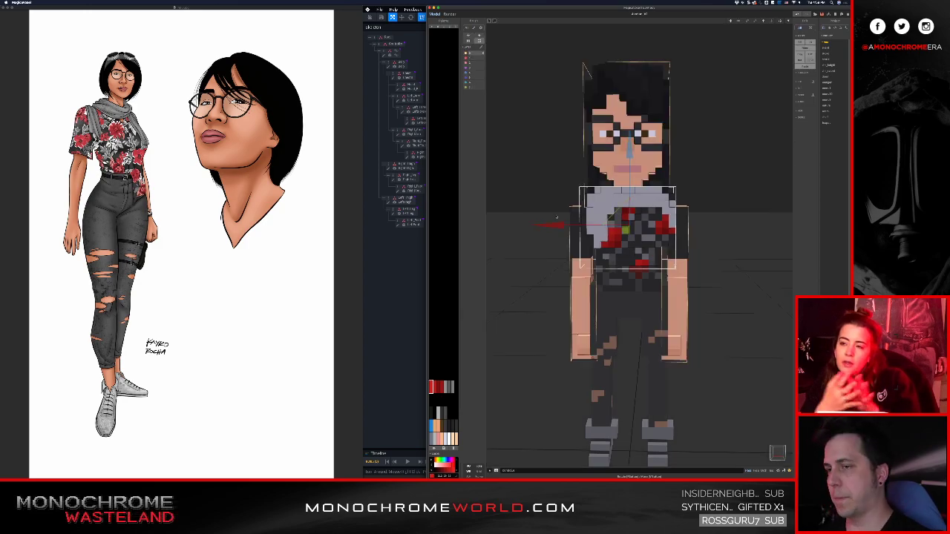
double_click(748, 228)
click(641, 262)
middle_drag(640, 262, 638, 245)
key(super+a)
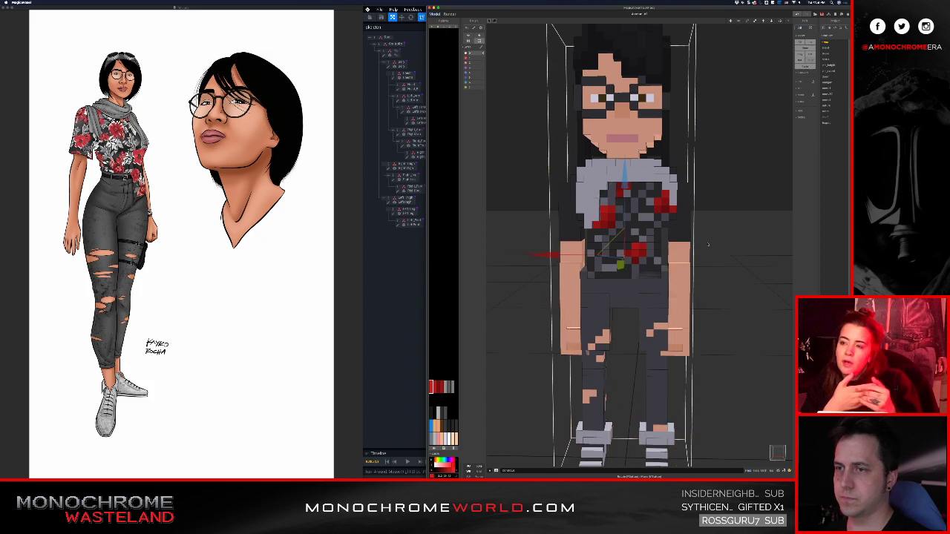
- Examine the avatar's front, comparing the shirt's flowers and scarf with the face, arms and ripped trousers
middle_drag(731, 248, 741, 237)
scroll(742, 237, up, 1)
right_drag(738, 239, 656, 237)
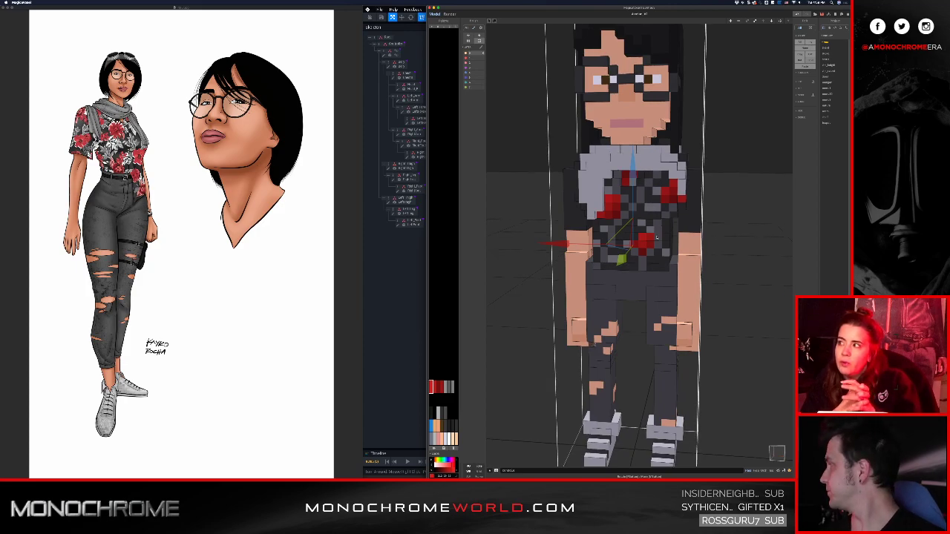
click(739, 233)
right_drag(607, 225, 634, 253)
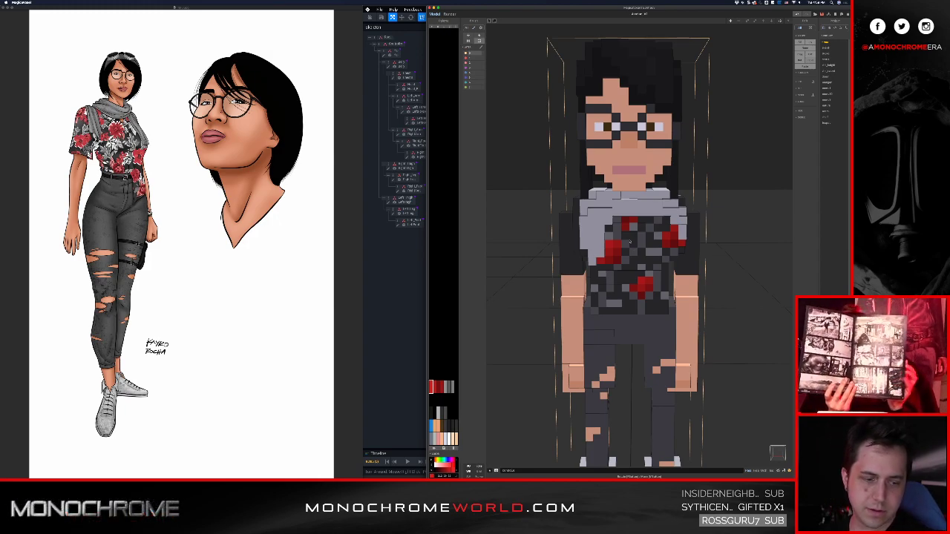
right_drag(644, 248, 643, 240)
middle_drag(642, 241, 636, 216)
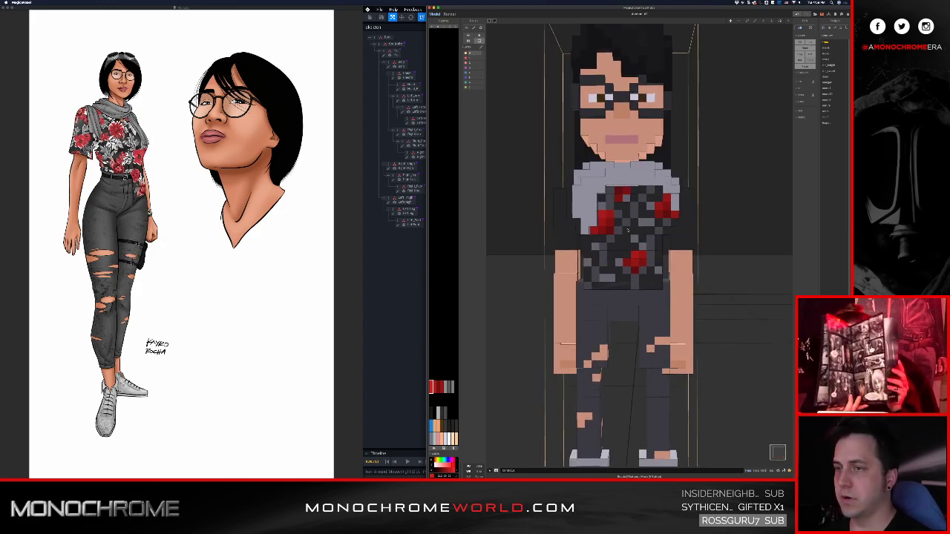
- Paint a grey stepped diagonal stem and a short second stem down the back of the shirt
right_drag(647, 238, 668, 247)
scroll(668, 247, up, 4)
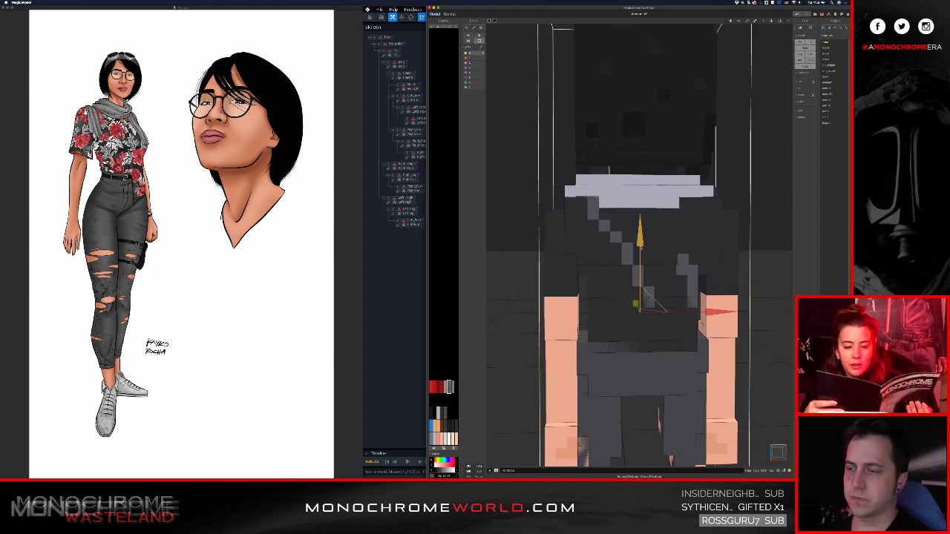
key(super+z)
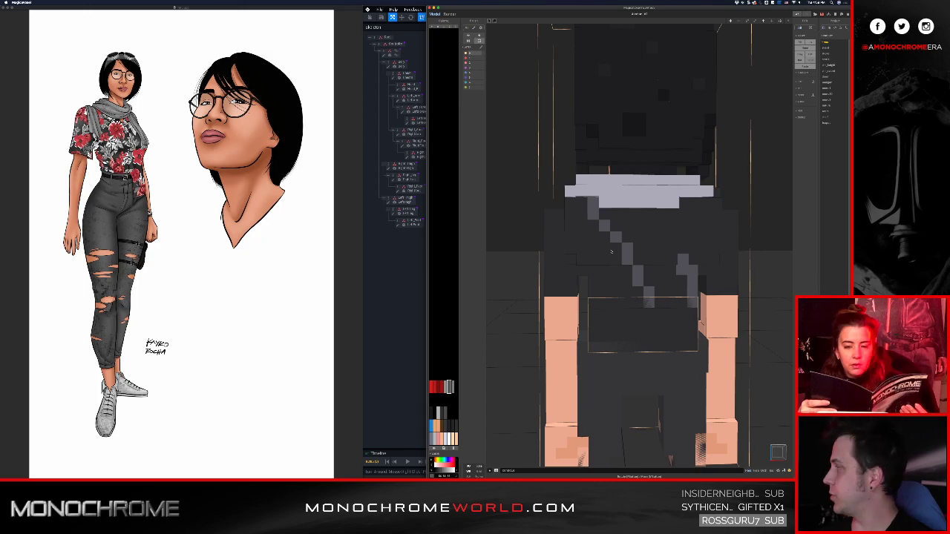
- Open the torso model and examine the shirt pattern from the front, the side and the back
right_drag(612, 251, 655, 249)
double_click(635, 238)
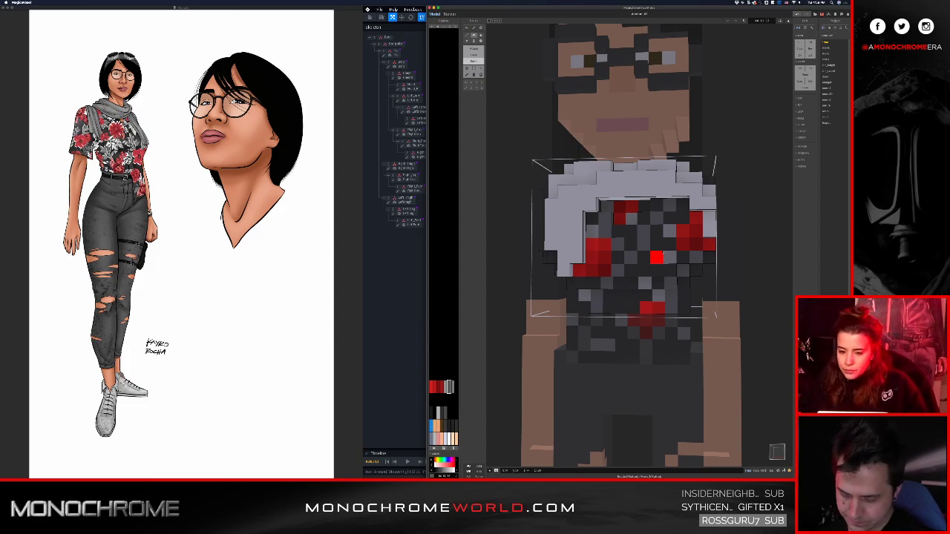
right_drag(686, 250, 735, 236)
key(grave)
key(grave)
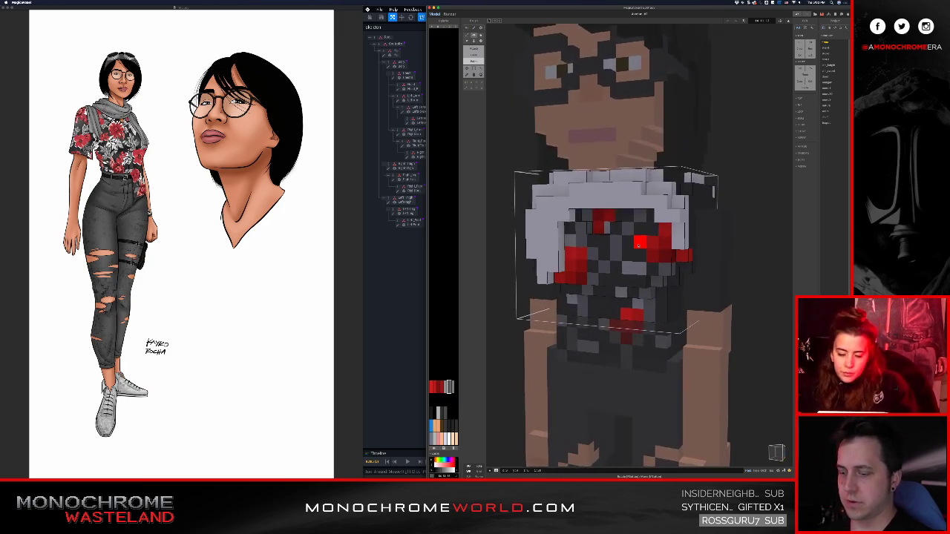
right_drag(613, 257, 499, 258)
right_drag(592, 254, 687, 283)
right_drag(619, 283, 652, 277)
key(space)
key(space)
key(space)
key(space)
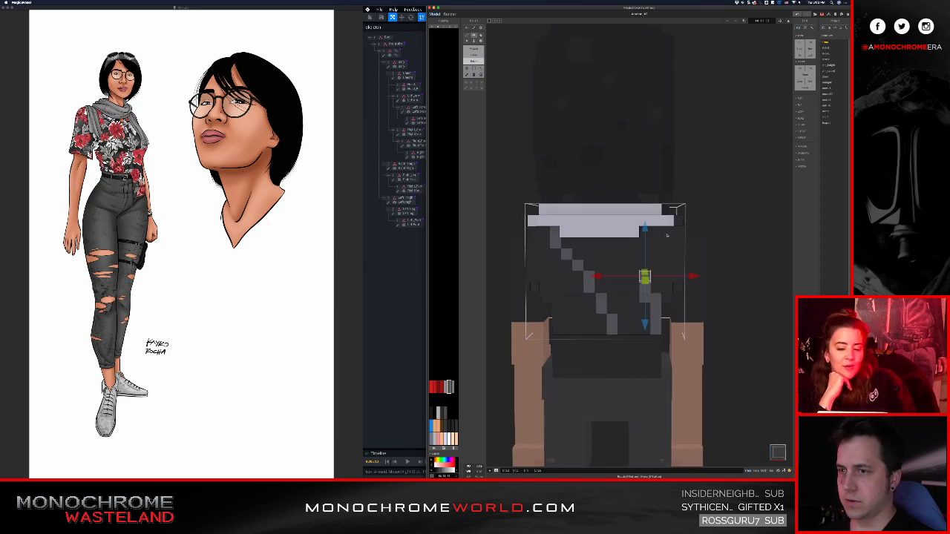
- Extend the short grey stem on the shirt's back diagonally up to the shoulder, with a side branch reaching the scarf
right_drag(668, 274, 625, 251)
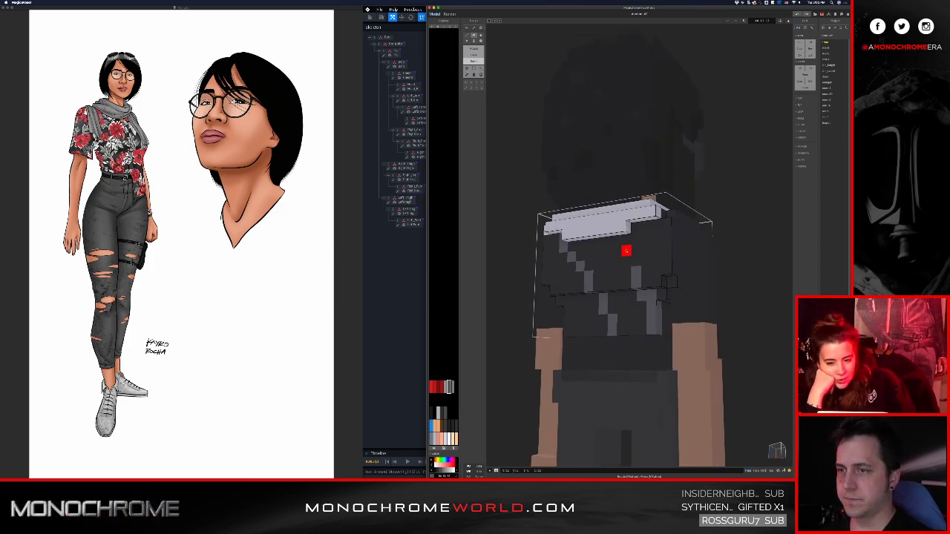
scroll(626, 251, up, 3)
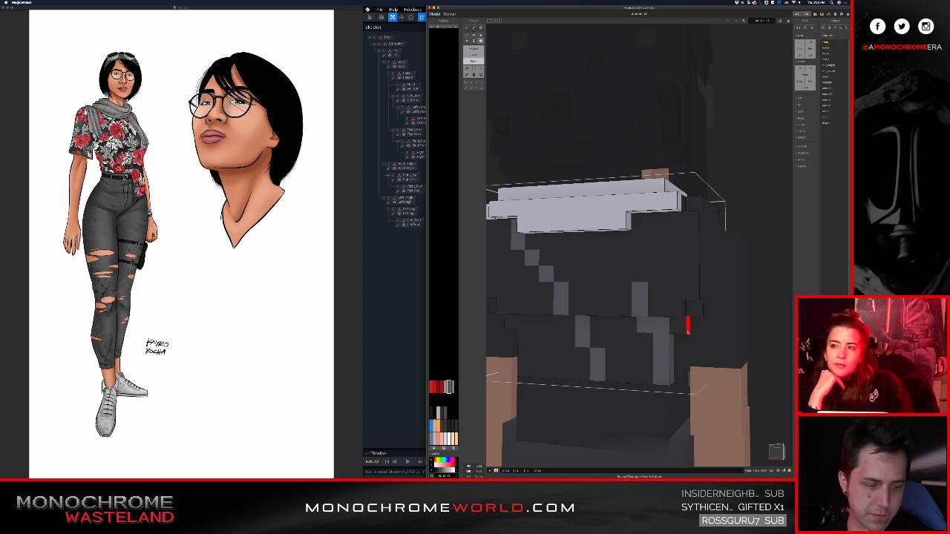
right_drag(653, 285, 661, 276)
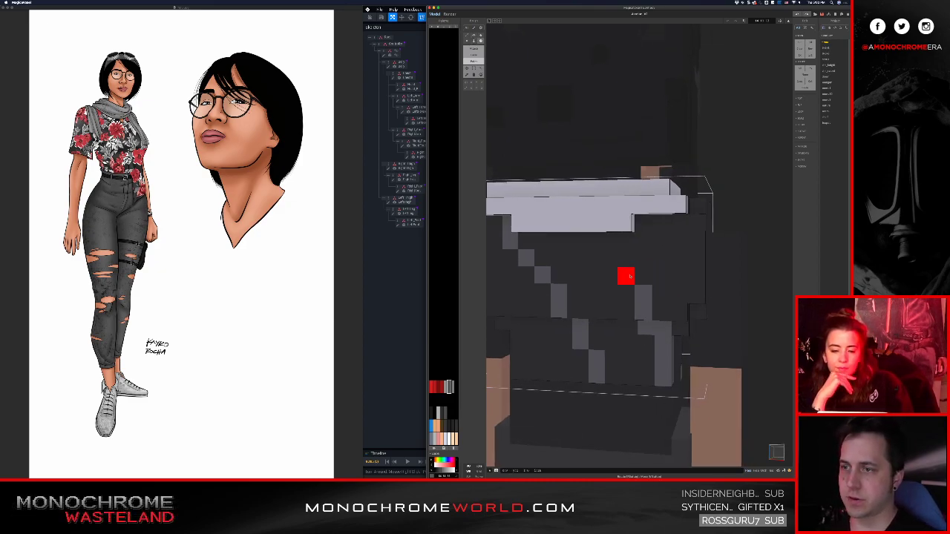
key(super+z)
click(660, 276)
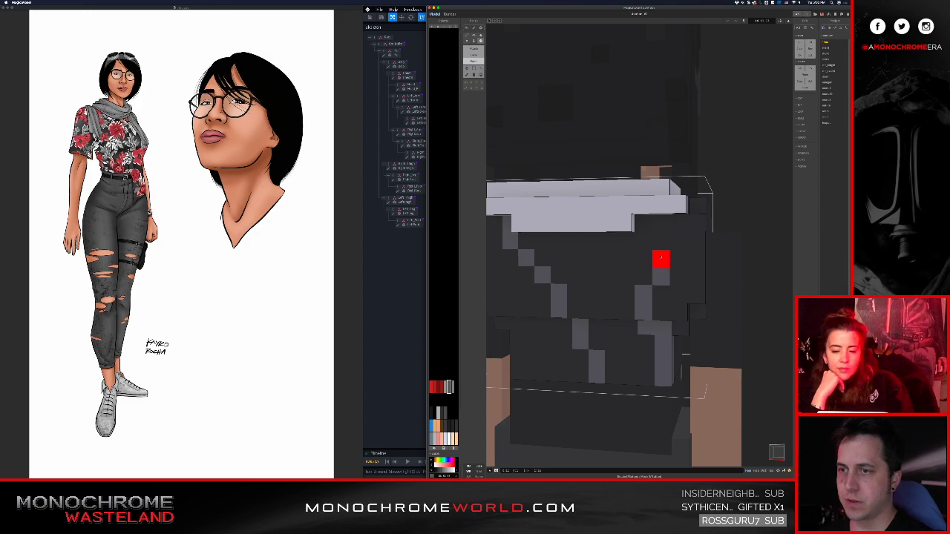
click(678, 259)
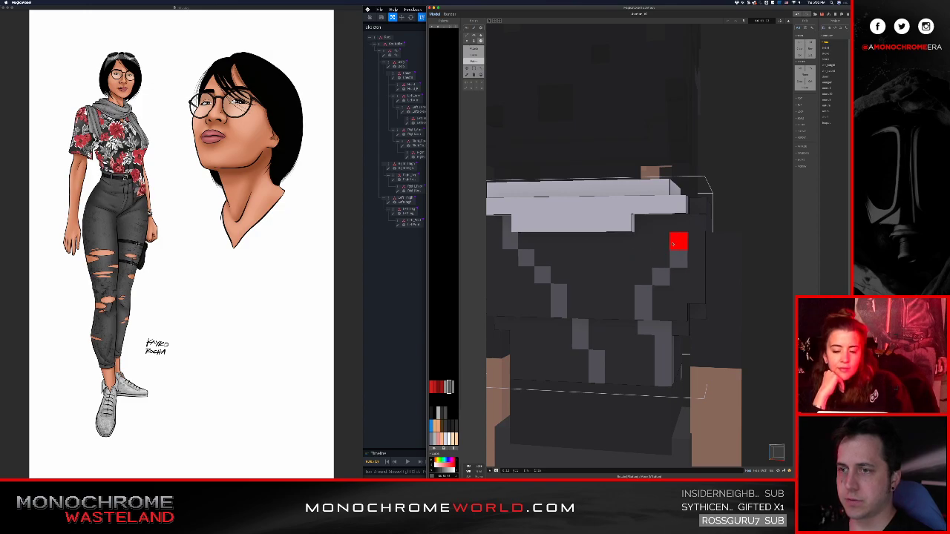
mouse_move(675, 245)
right_down()
mouse_move(684, 259)
mouse_move(687, 242)
right_up()
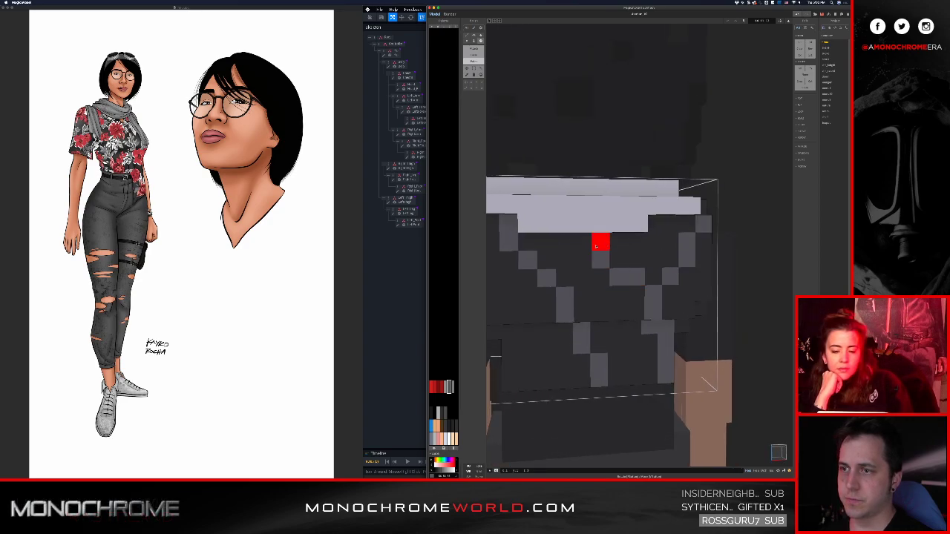
right_drag(649, 298, 681, 270)
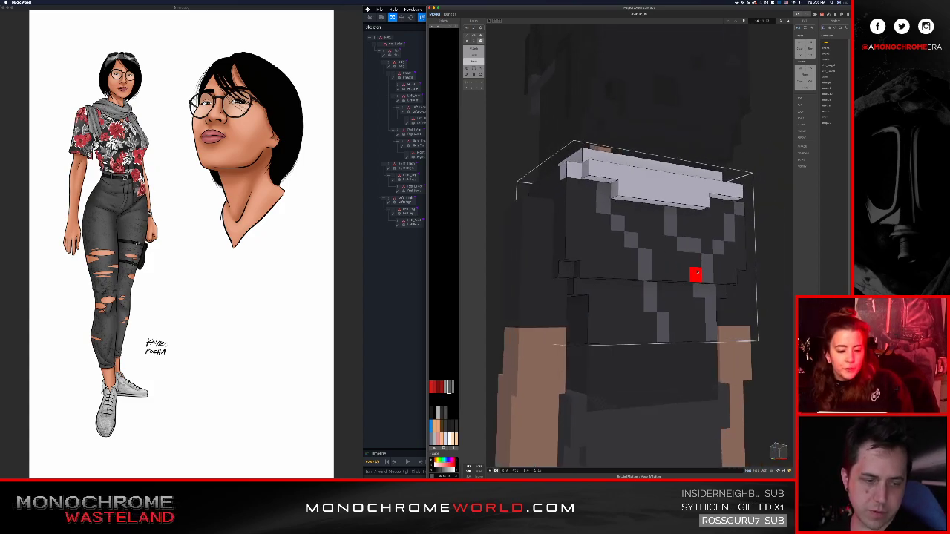
- Hide the surrounding body parts so that only the torso model is displayed
right_drag(608, 301, 685, 261)
key(8)
key(8)
key(8)
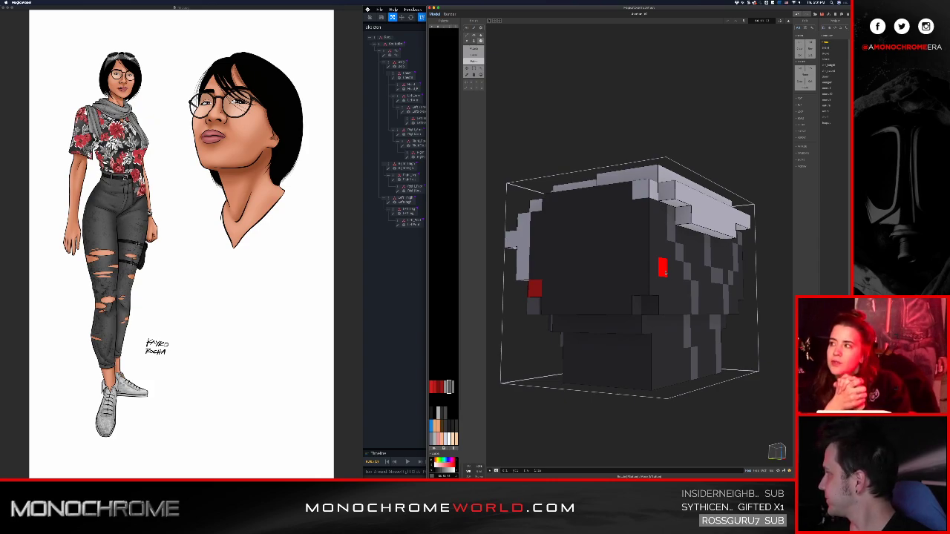
- Paint a grey stepped vine with a small side branch down the torso's plain side, from the scarf to the waist
right_drag(686, 275, 704, 277)
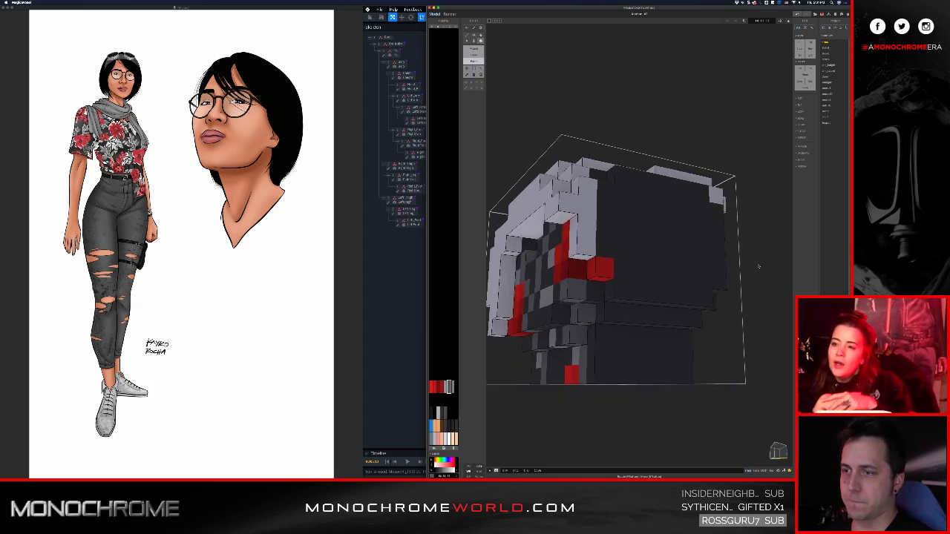
mouse_move(647, 315)
right_down()
mouse_move(687, 320)
mouse_move(642, 350)
mouse_move(648, 326)
mouse_move(621, 296)
mouse_move(660, 298)
mouse_move(630, 271)
mouse_move(638, 273)
right_up()
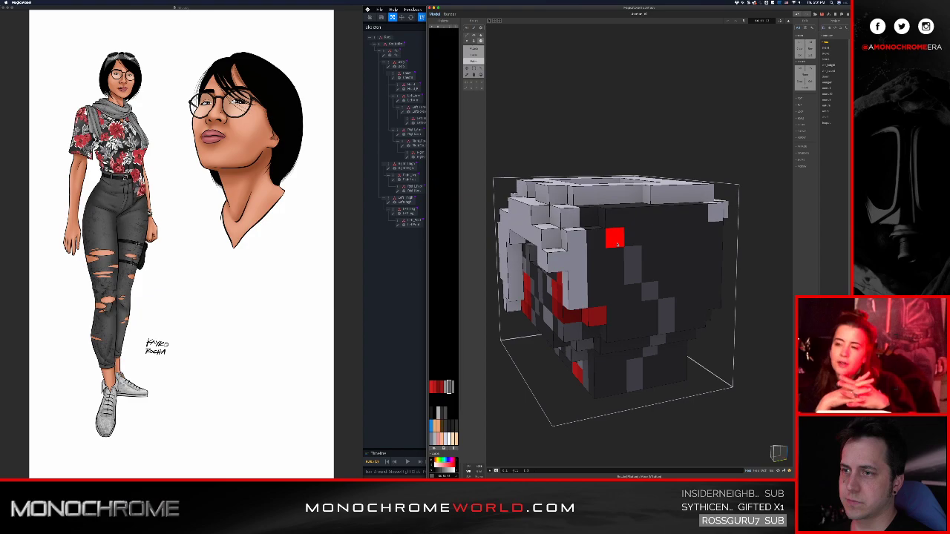
right_drag(606, 235, 620, 274)
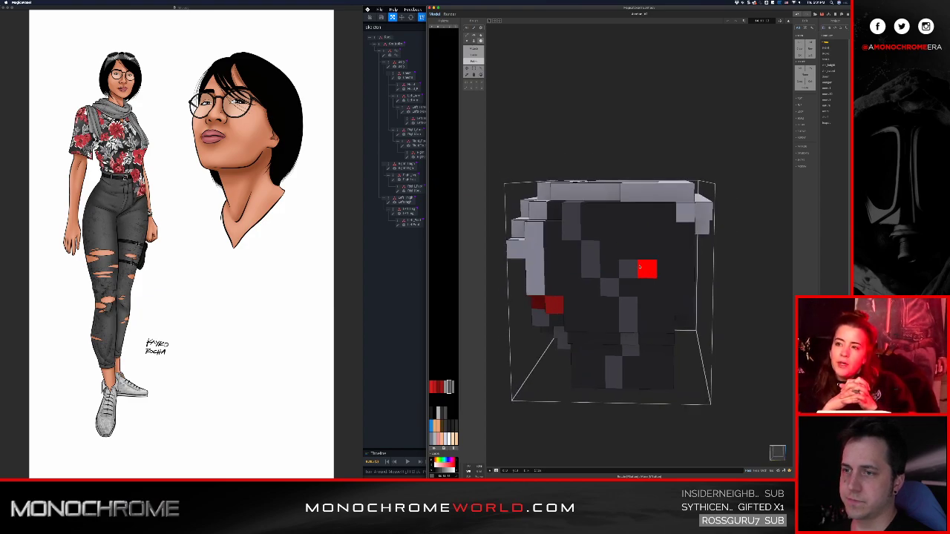
right_drag(644, 267, 719, 222)
- Return to the whole-avatar view and inspect the shirt with its neighbouring parts from the front and the back
key(Tab)
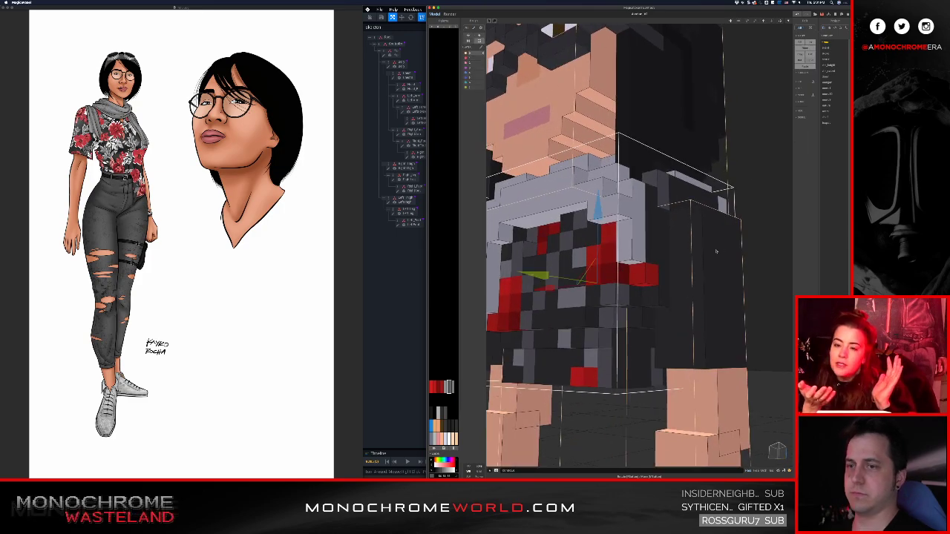
scroll(718, 226, down, 5)
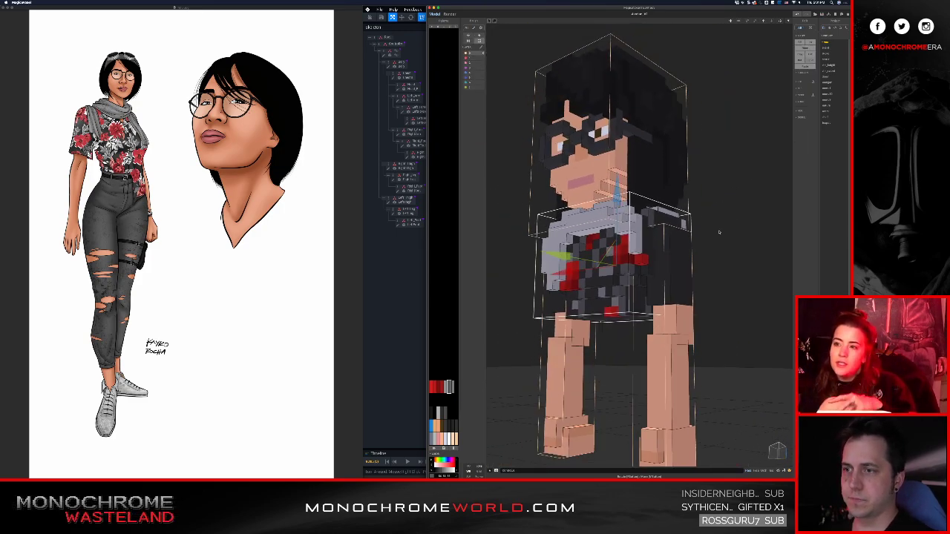
right_drag(727, 235, 476, 257)
double_click(637, 269)
right_drag(656, 277, 646, 281)
scroll(647, 278, up, 2)
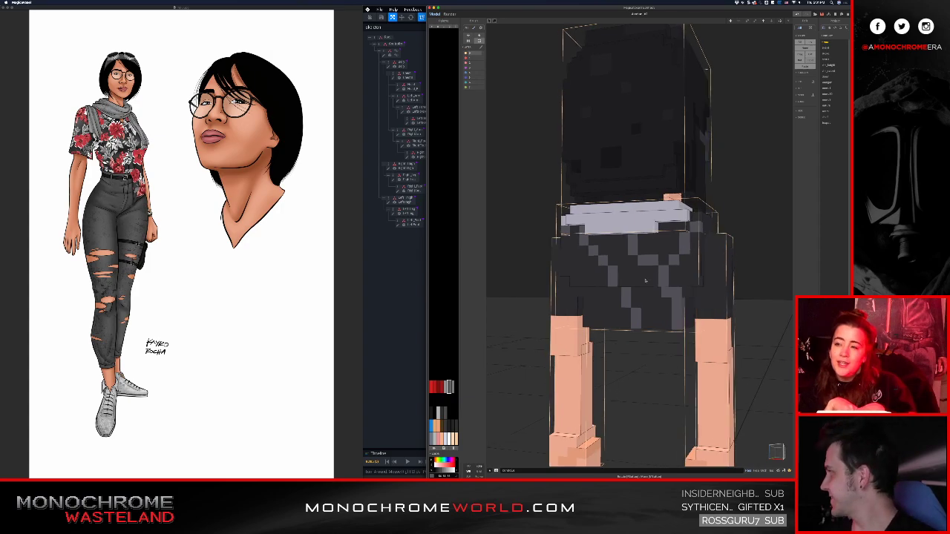
- Open the torso model for editing and examine the diagonal grey stem on its side up to the scarf
double_click(647, 281)
right_drag(655, 314, 620, 325)
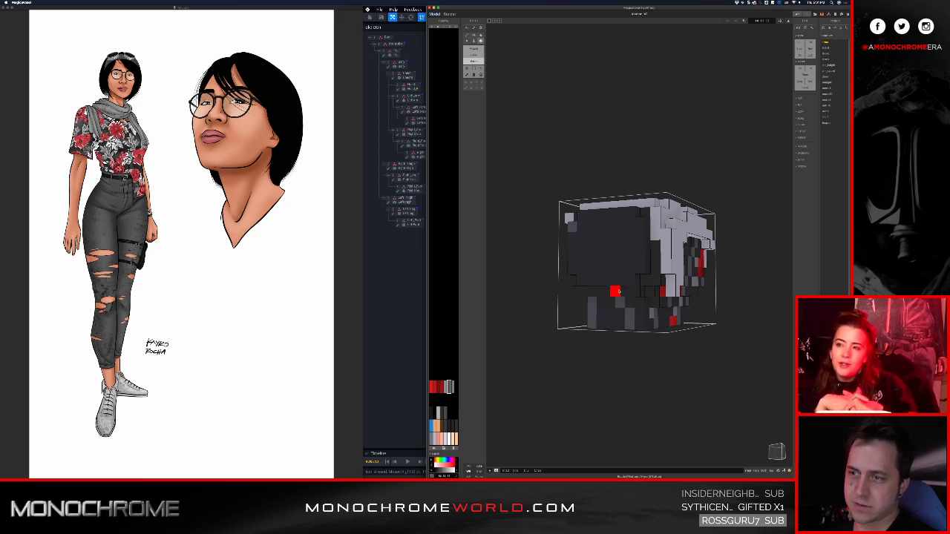
scroll(619, 291, up, 1)
right_drag(632, 255, 655, 252)
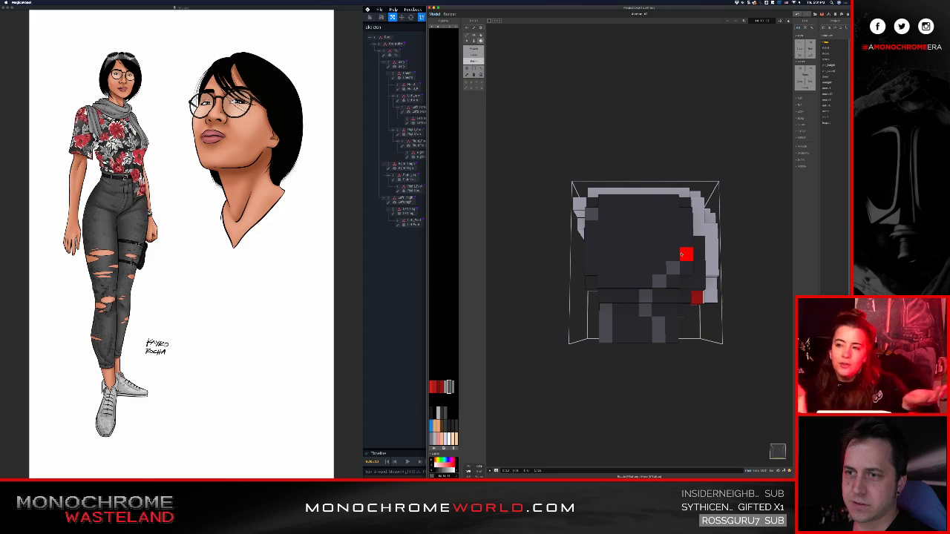
right_drag(670, 252, 635, 261)
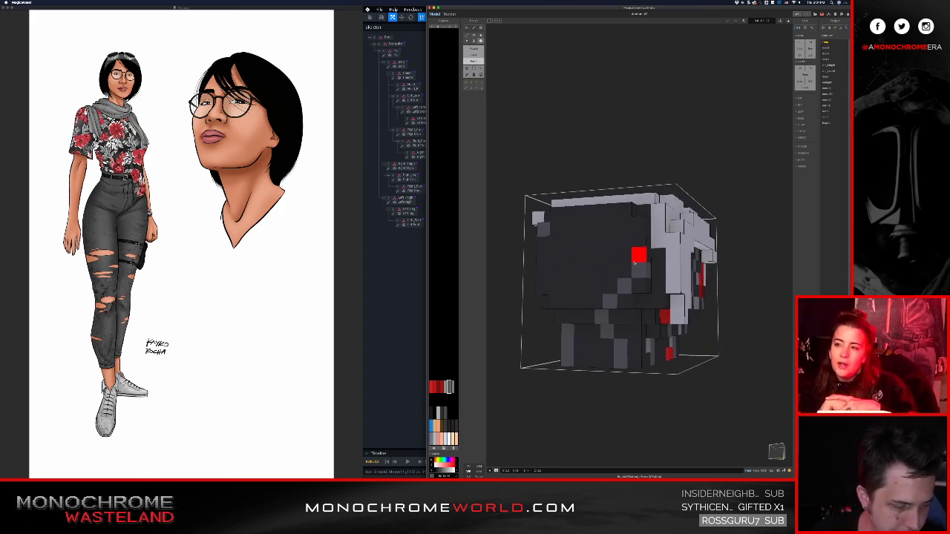
right_drag(624, 257, 635, 278)
scroll(630, 269, up, 4)
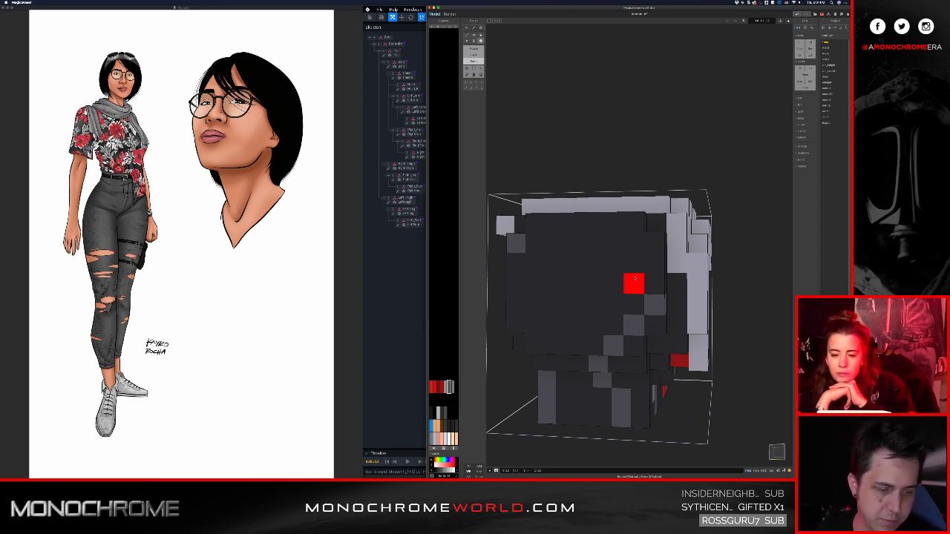
right_drag(632, 282, 617, 267)
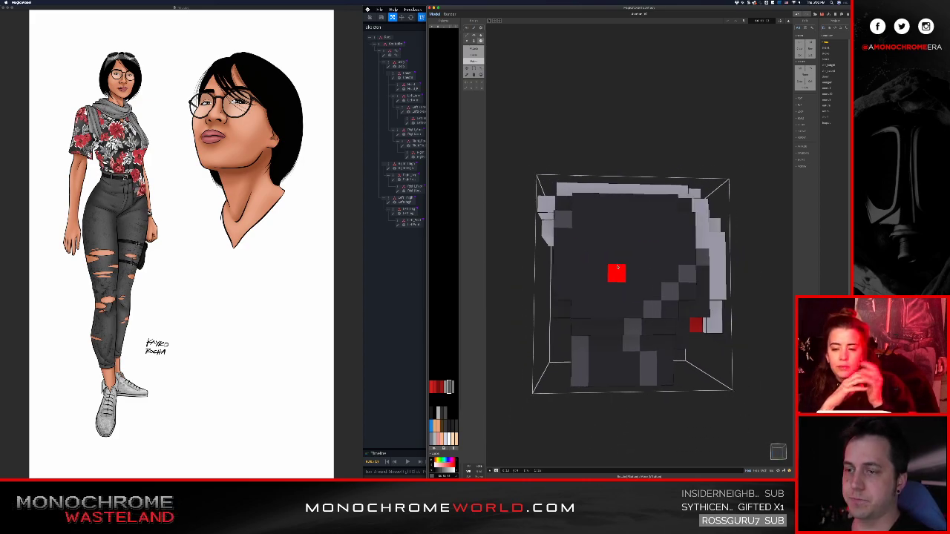
right_drag(631, 233, 623, 268)
middle_drag(634, 286, 656, 250)
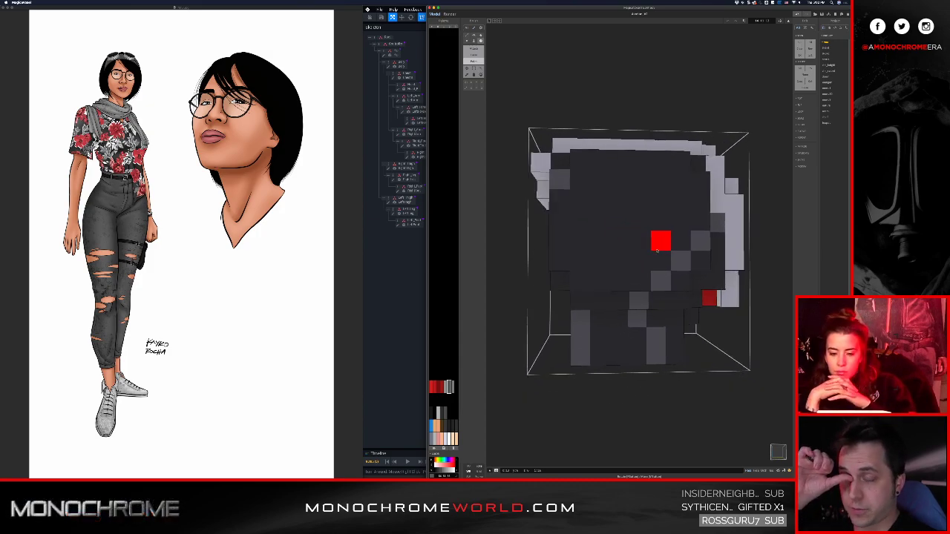
- Examine how the torso's stem pattern meets the floral front, the back and the opposite side
right_drag(667, 256, 603, 263)
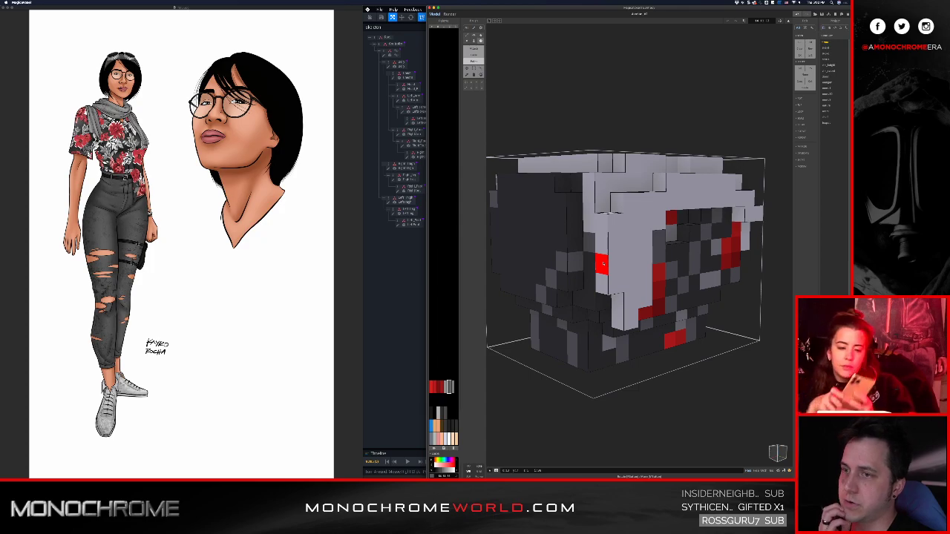
right_drag(603, 263, 660, 251)
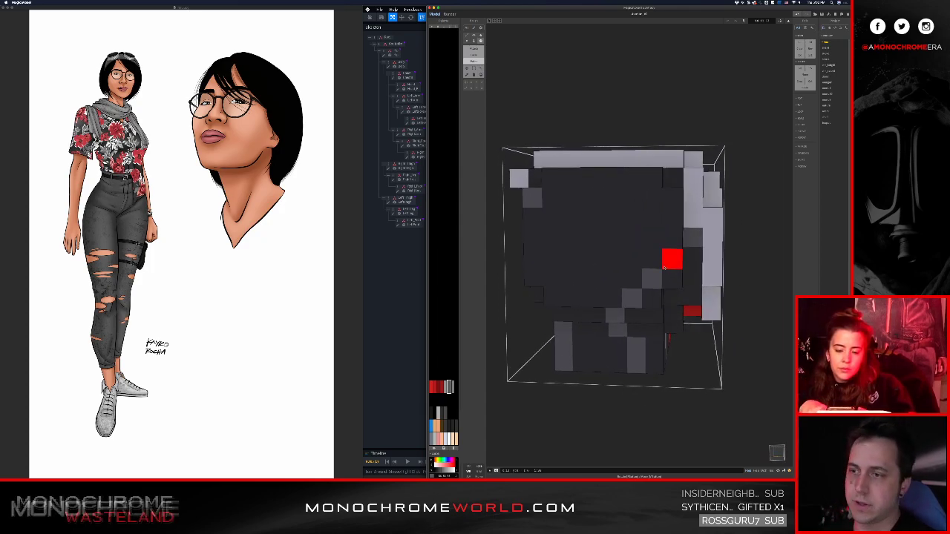
right_drag(637, 235, 650, 231)
middle_drag(650, 231, 635, 238)
scroll(635, 238, up, 2)
right_drag(634, 239, 634, 232)
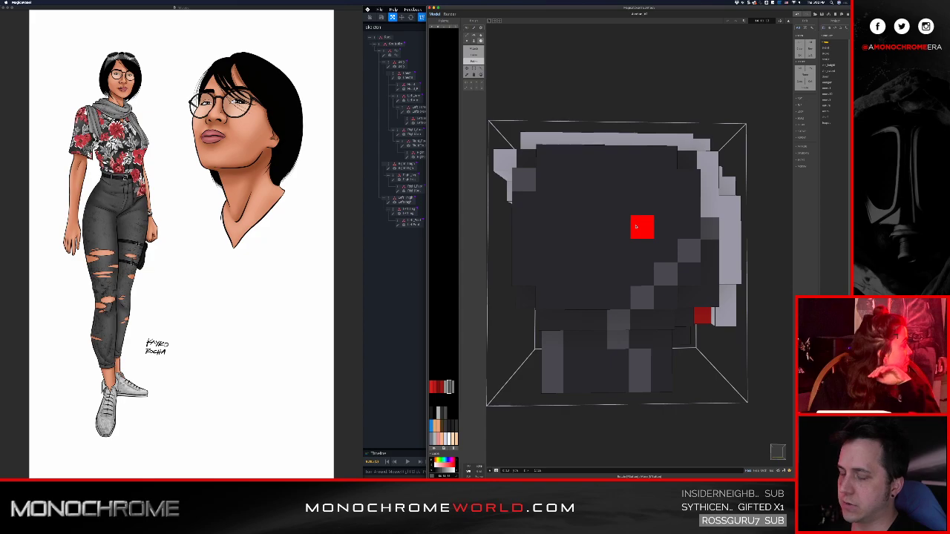
drag(636, 227, 645, 242)
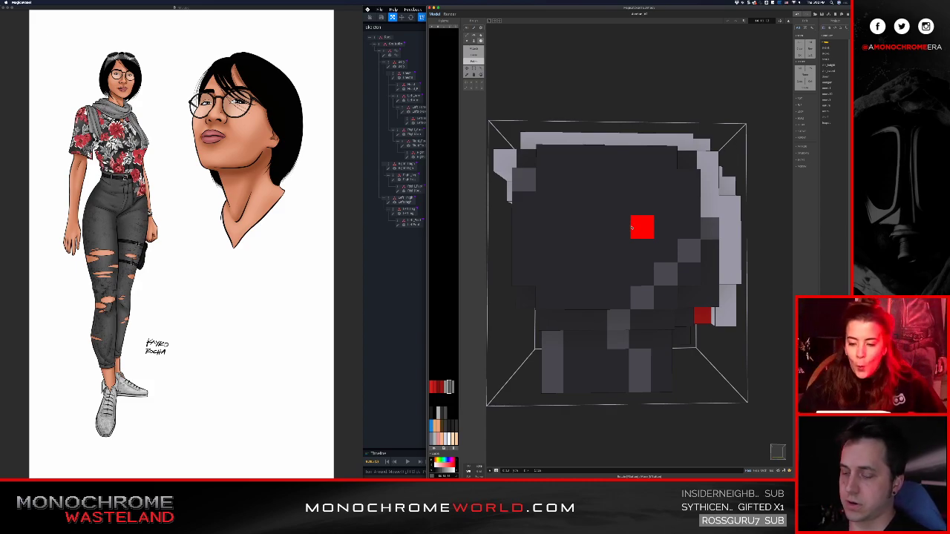
mouse_move(637, 226)
right_down()
mouse_move(502, 226)
mouse_move(626, 224)
right_up()
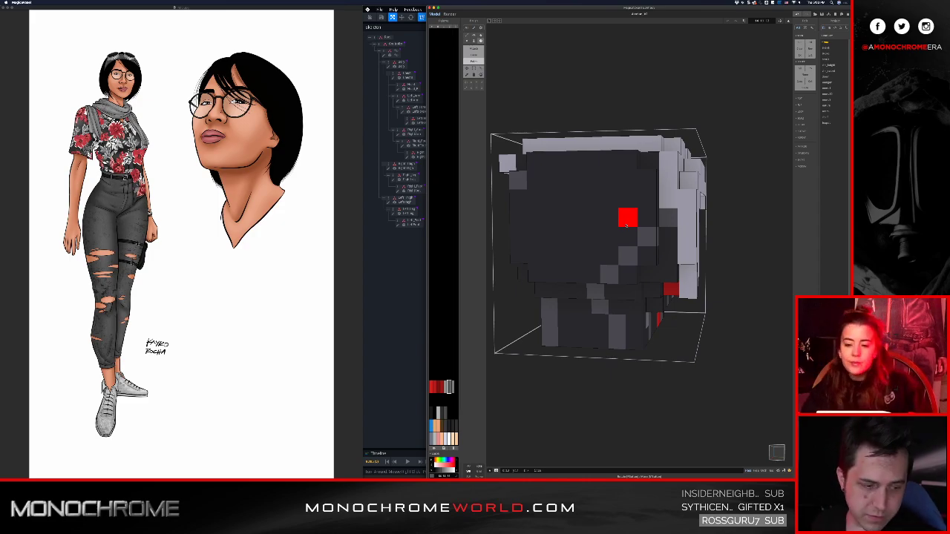
right_drag(571, 223, 643, 238)
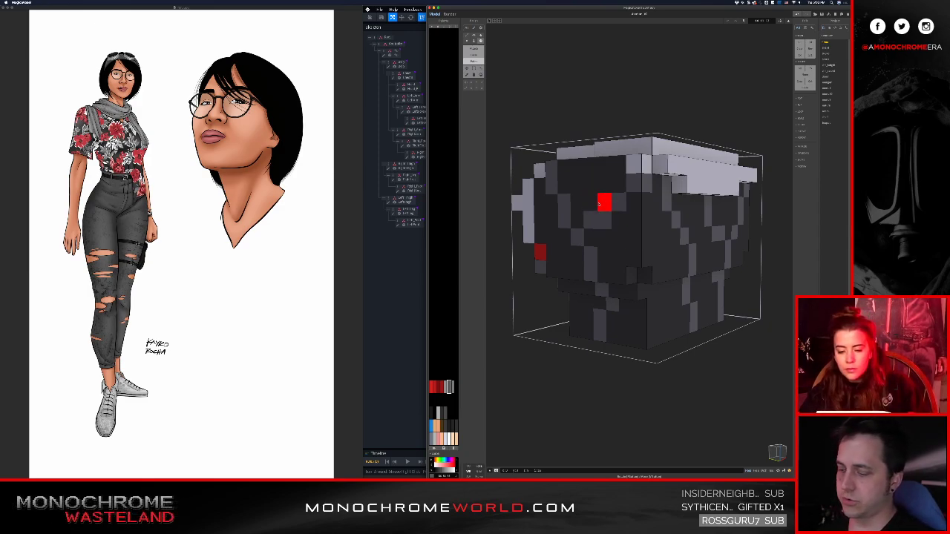
- Show the surrounding body parts with the torso and check the shirt from the front
key(0)
right_drag(591, 221, 733, 223)
scroll(732, 222, down, 5)
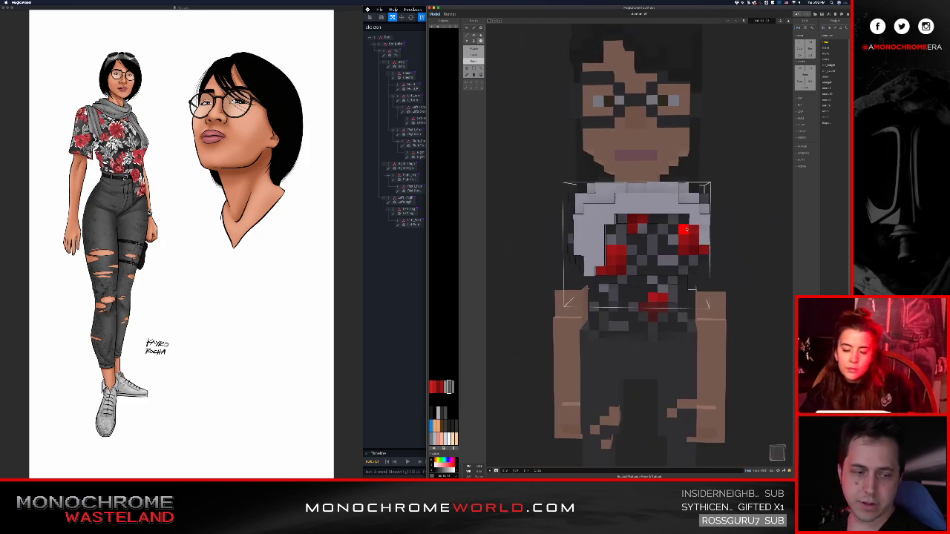
scroll(672, 252, down, 1)
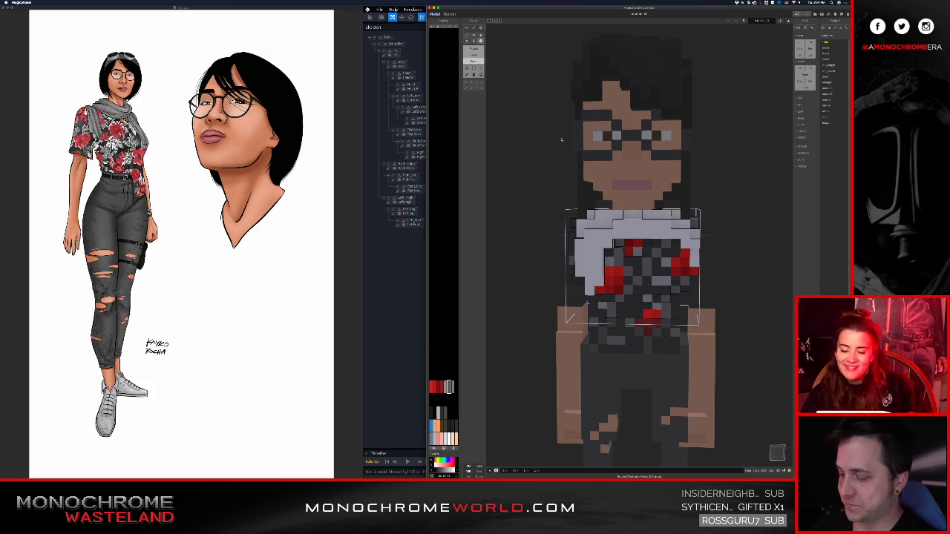
- Switch to VoxEdit and sync the avatar's edited models from MagicaVoxel
key(super+Tab)
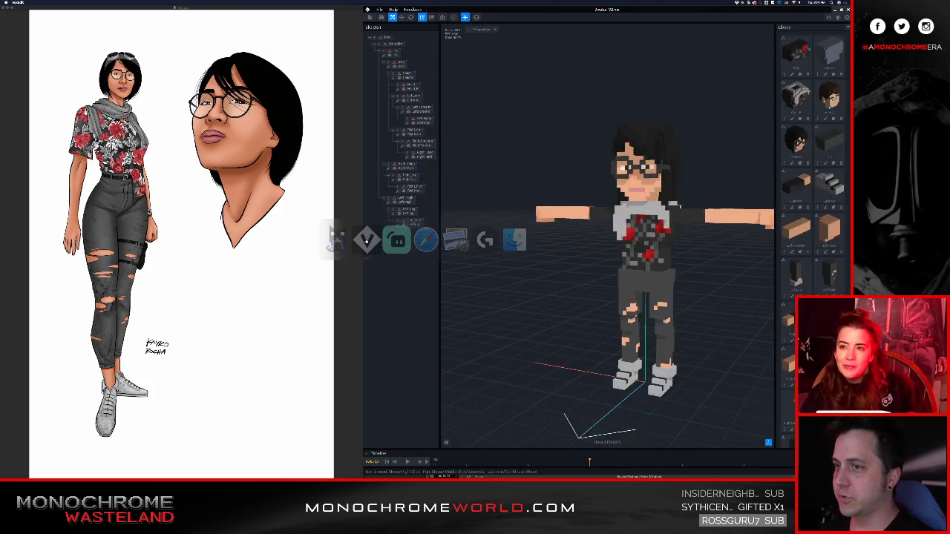
click(380, 9)
mouse_move(408, 34)
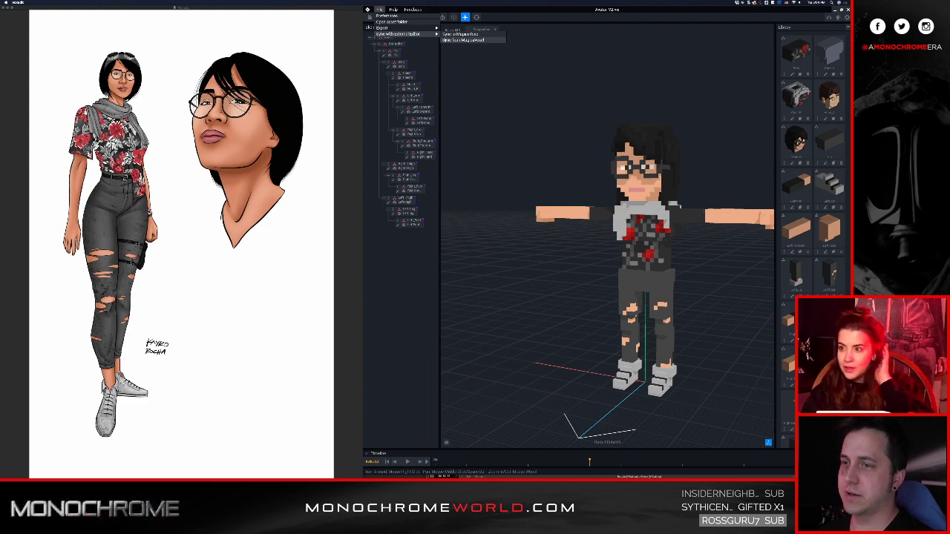
click(464, 40)
- Examine the synced avatar's shirt from the back, the side and the front
right_drag(692, 215, 631, 221)
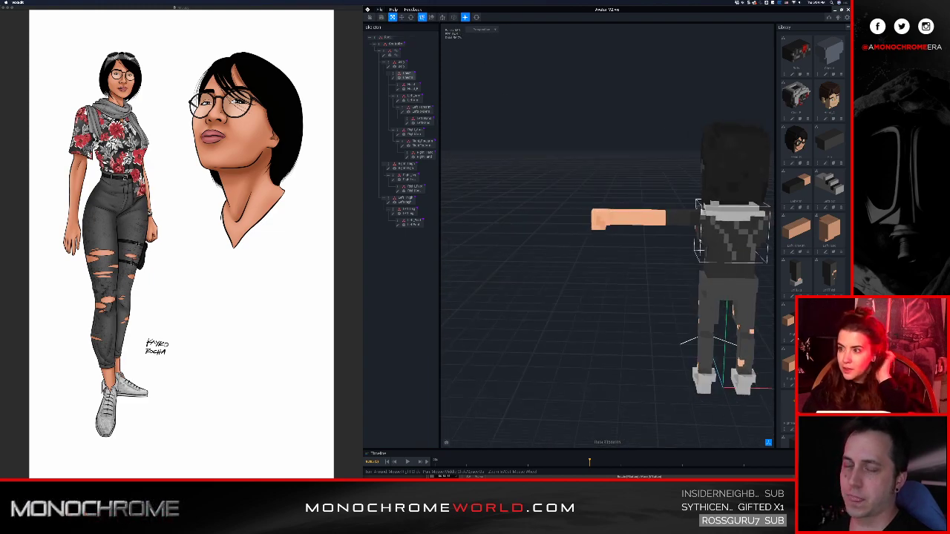
middle_drag(700, 251, 619, 219)
scroll(619, 218, up, 3)
right_drag(674, 214, 624, 209)
middle_drag(705, 206, 639, 202)
right_drag(690, 203, 583, 208)
middle_drag(702, 215, 617, 187)
scroll(617, 187, down, 5)
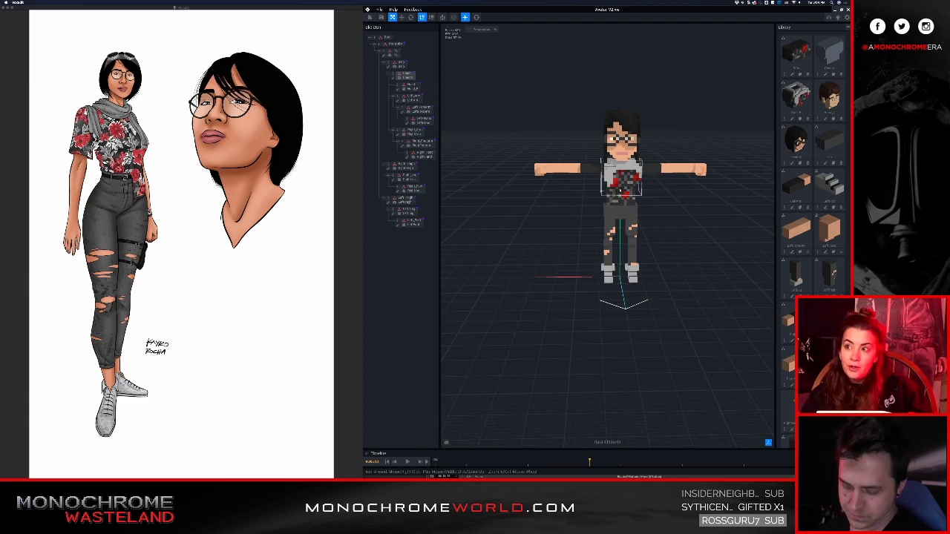
- Switch to the web browser, bring up the MONOCHROME LIVE - GIVEAWAYS page and reload it
key(super+Tab)
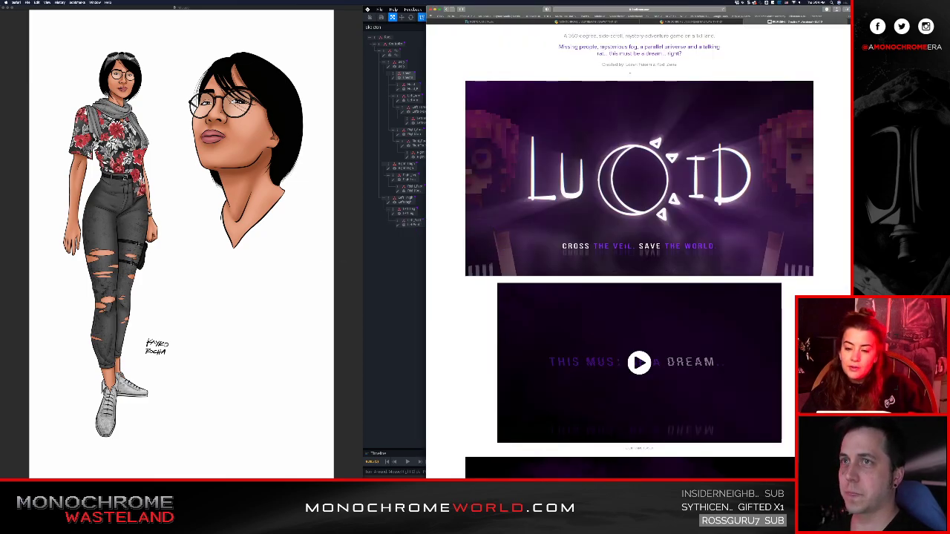
click(673, 23)
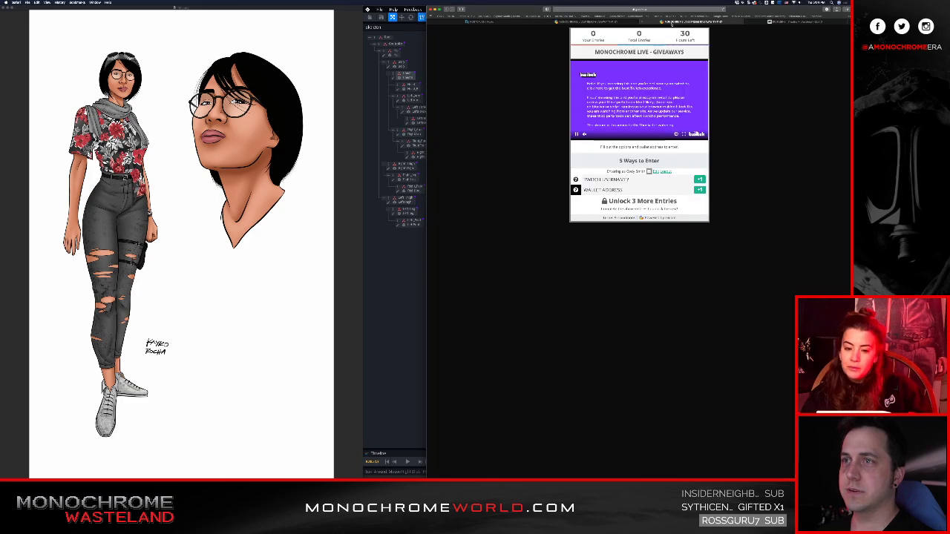
key(super+r)
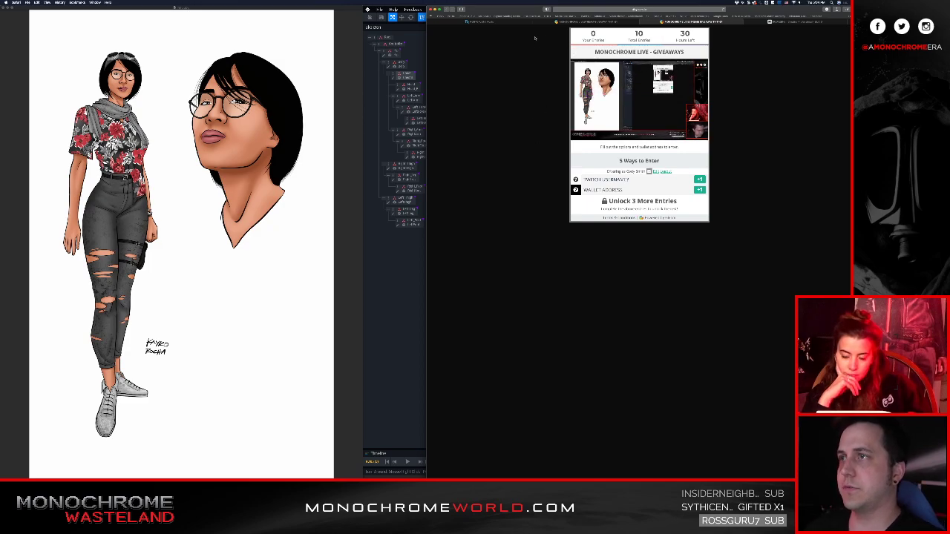
- Open YouTube in a new browser tab and go to the account's own MONOCHROME channel
key(super+t)
text(you)
key(Return)
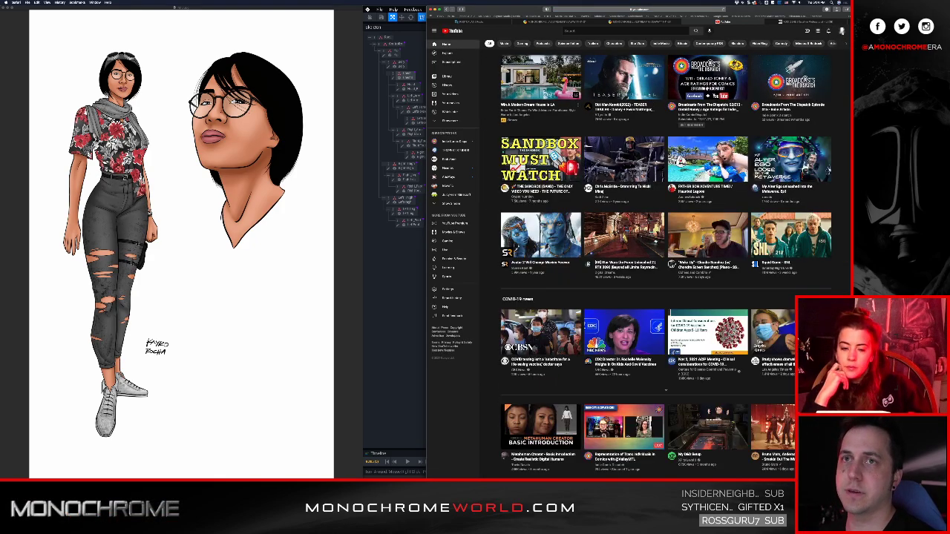
click(841, 31)
click(806, 59)
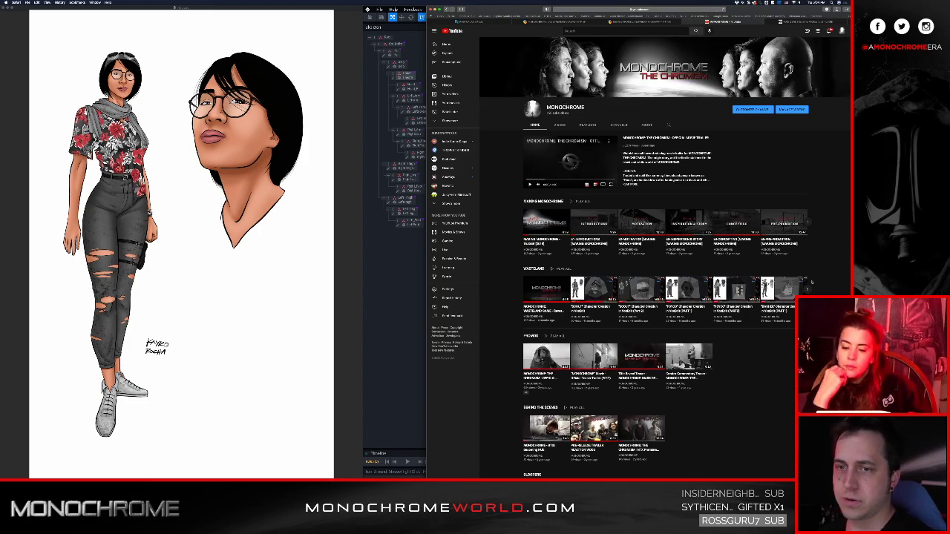
- Open the channel's WASTELAND playlist and look through its character creation videos
click(814, 287)
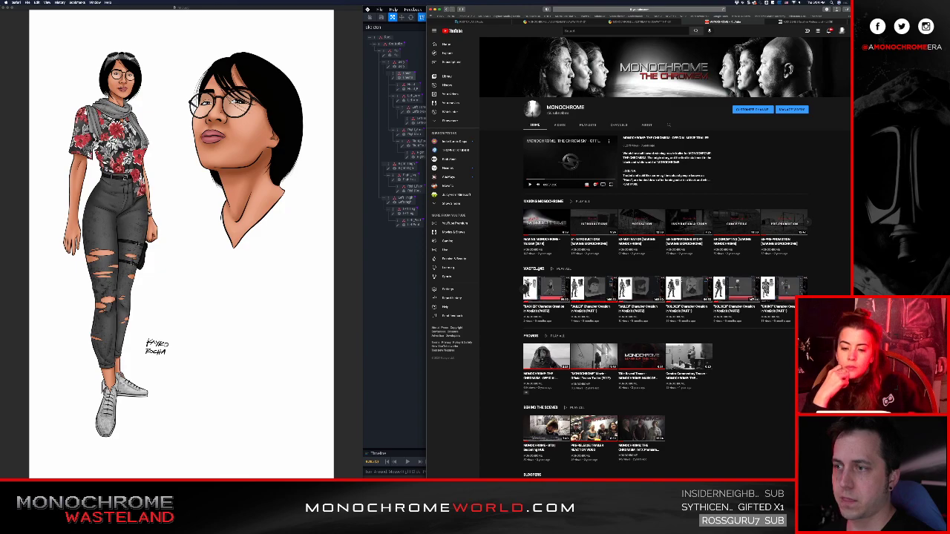
click(539, 269)
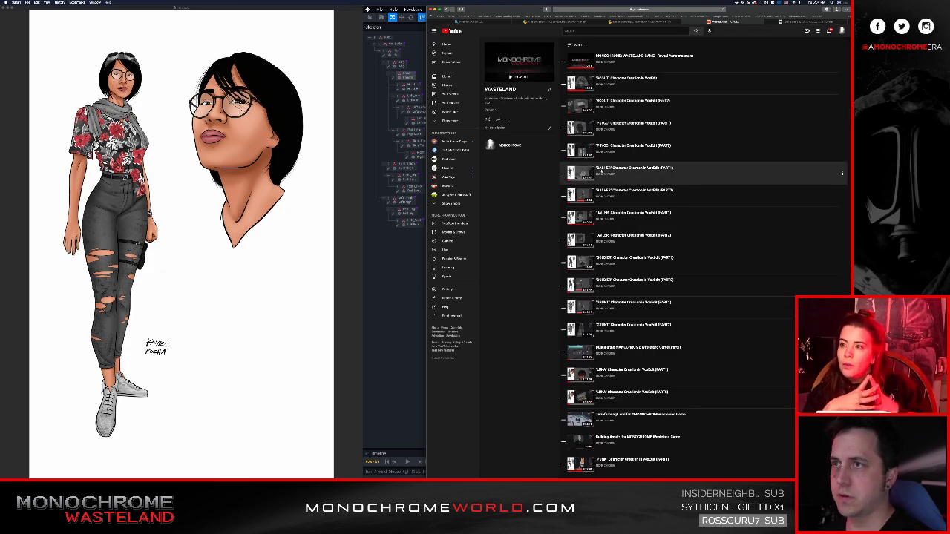
scroll(631, 132, down, 10)
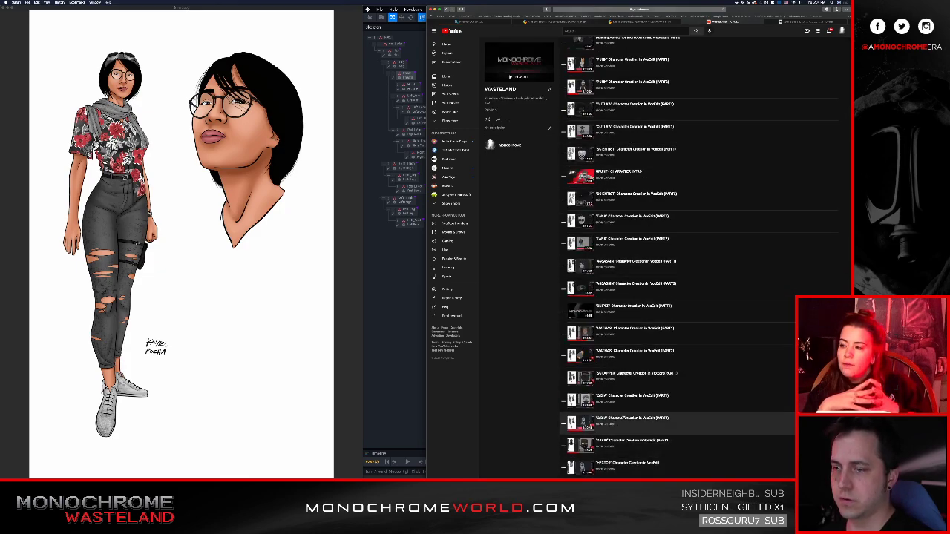
scroll(640, 279, up, 5)
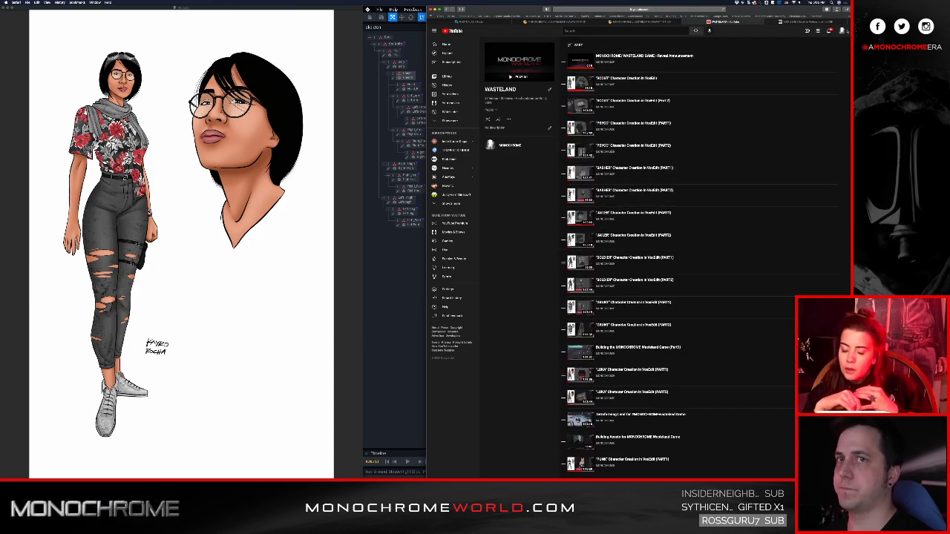
- Return to the MONOCHROME channel, list its videos and open the latest MONOCHROME LIVE video
click(841, 31)
click(805, 59)
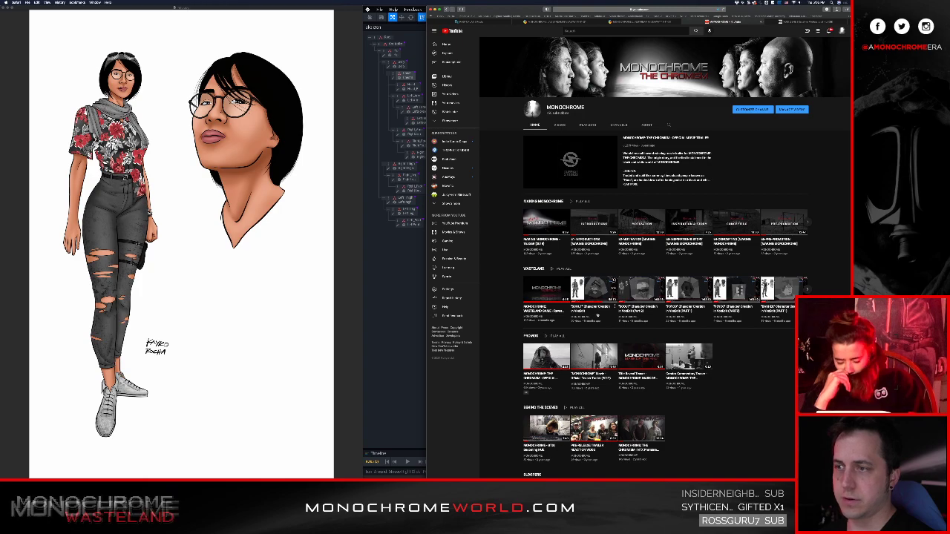
click(559, 125)
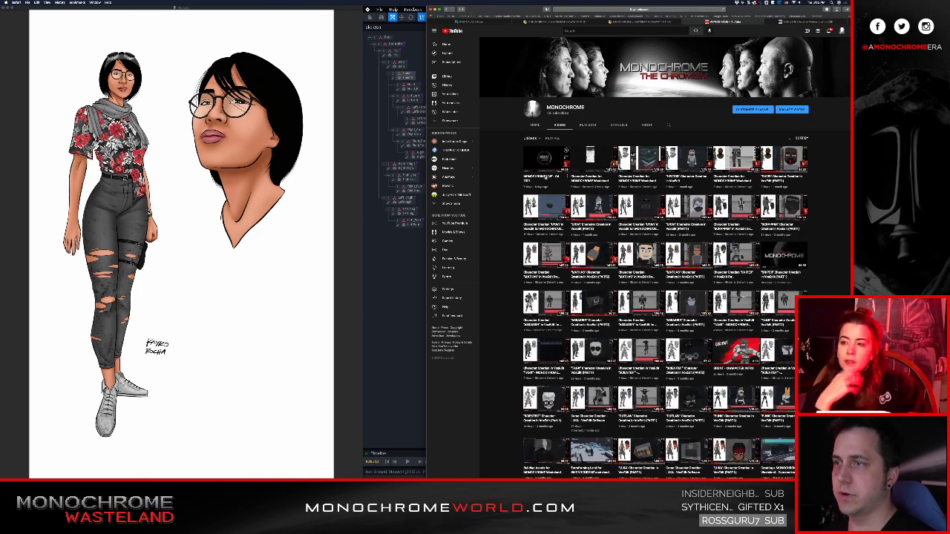
click(546, 177)
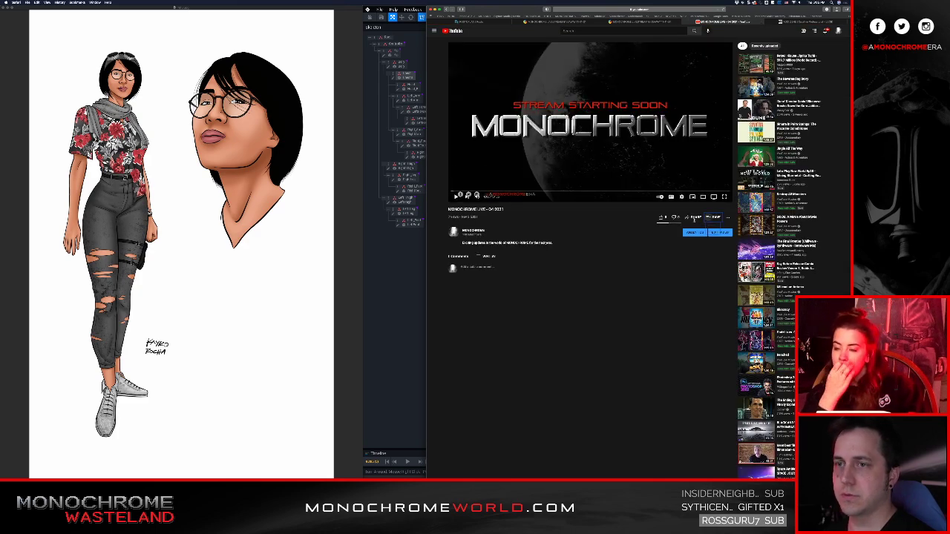
- Copy the MONOCHROME LIVE video's share link, close the sharing dialog and return to the LUCID page
click(694, 219)
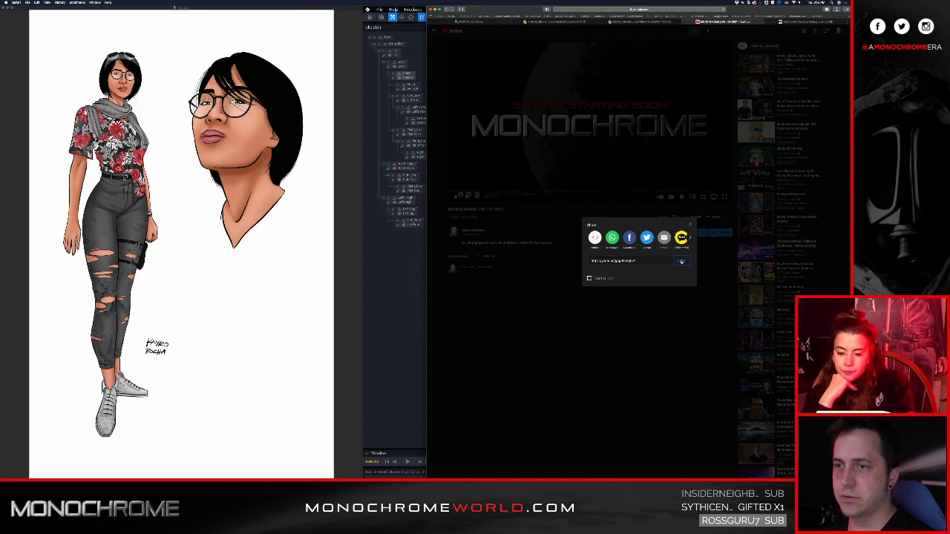
click(680, 262)
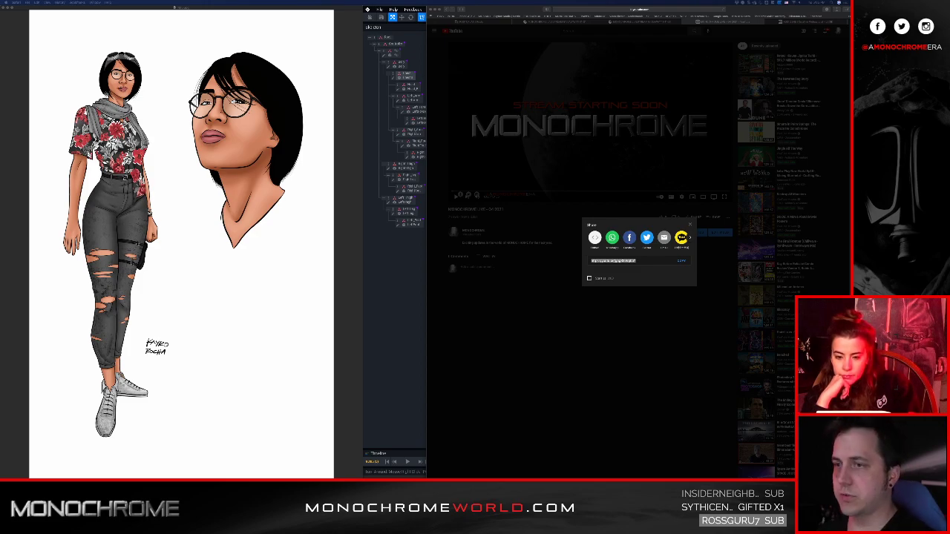
click(613, 402)
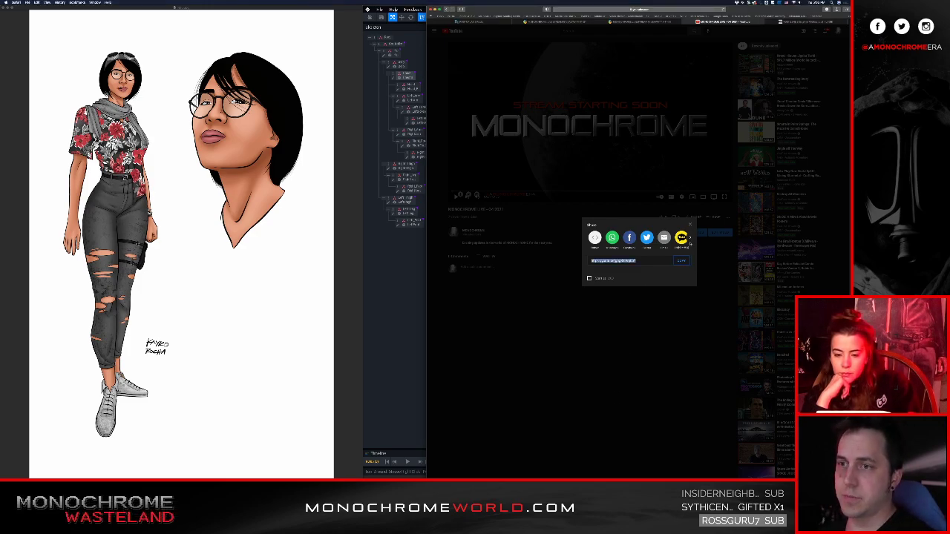
key(Escape)
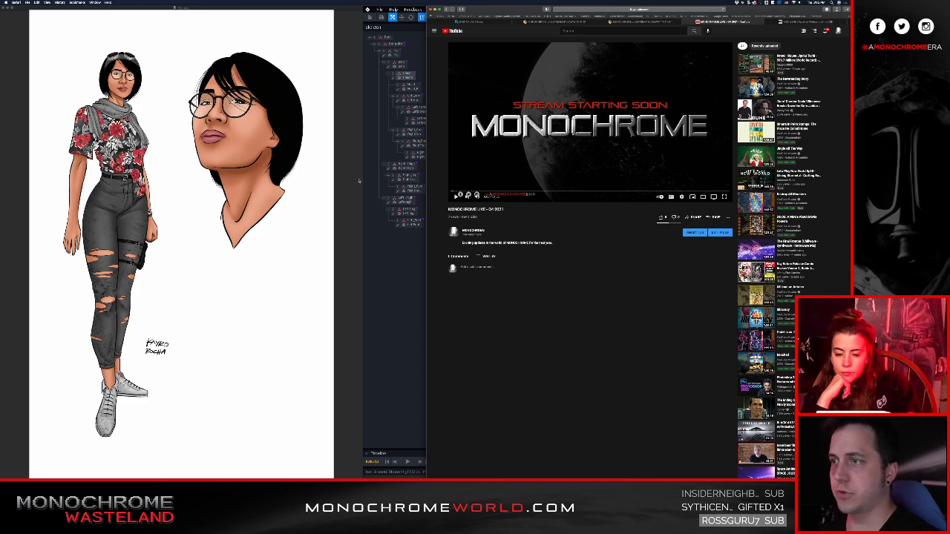
key(ctrl+Tab)
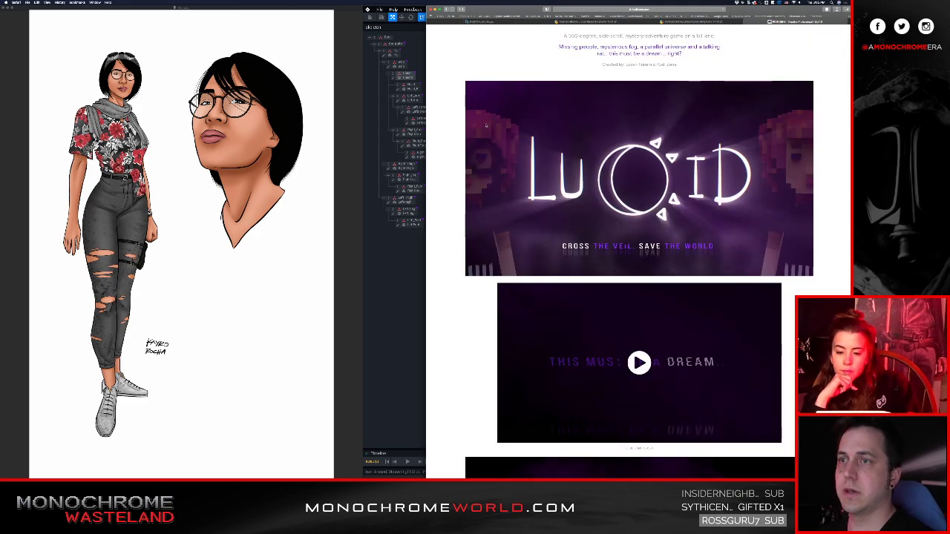
- Show the MONOCHROME LIVE giveaway entry page, glance at the avatar in VoxEdit and MagicaVoxel, and return to the giveaway page
click(677, 21)
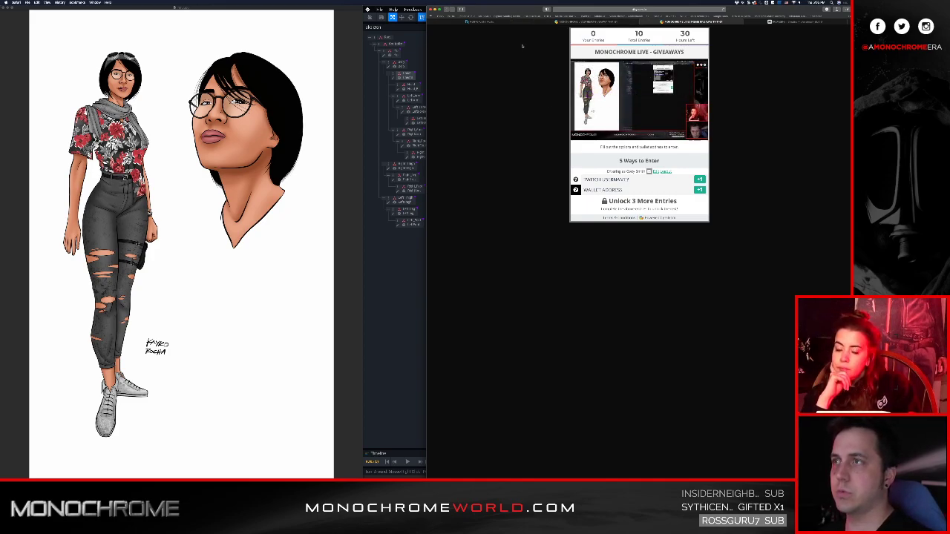
key(super+Tab)
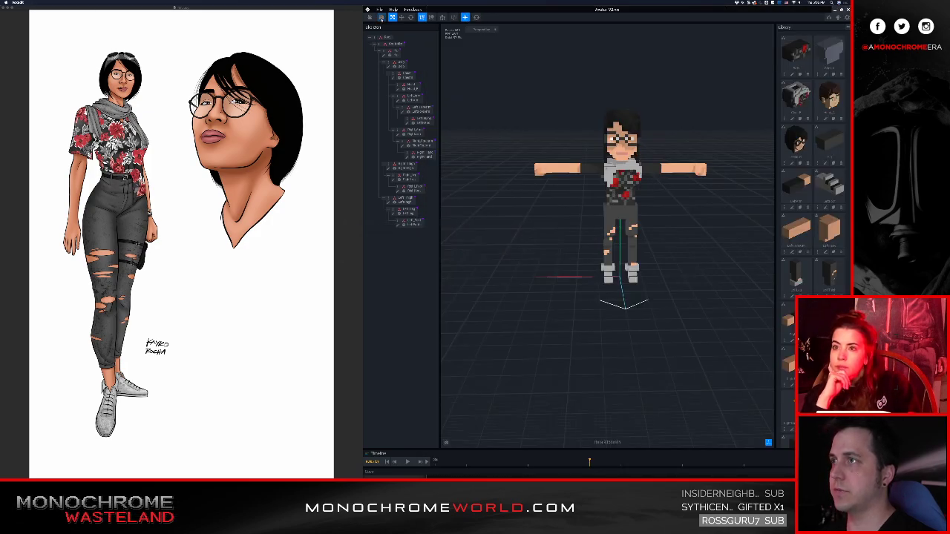
key(super+Tab)
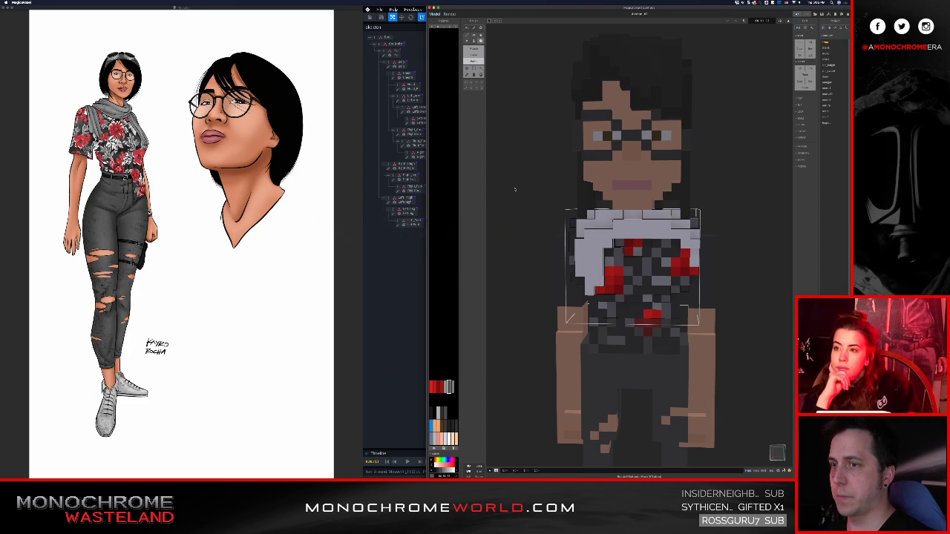
key(super+Tab)
key(super+Tab)
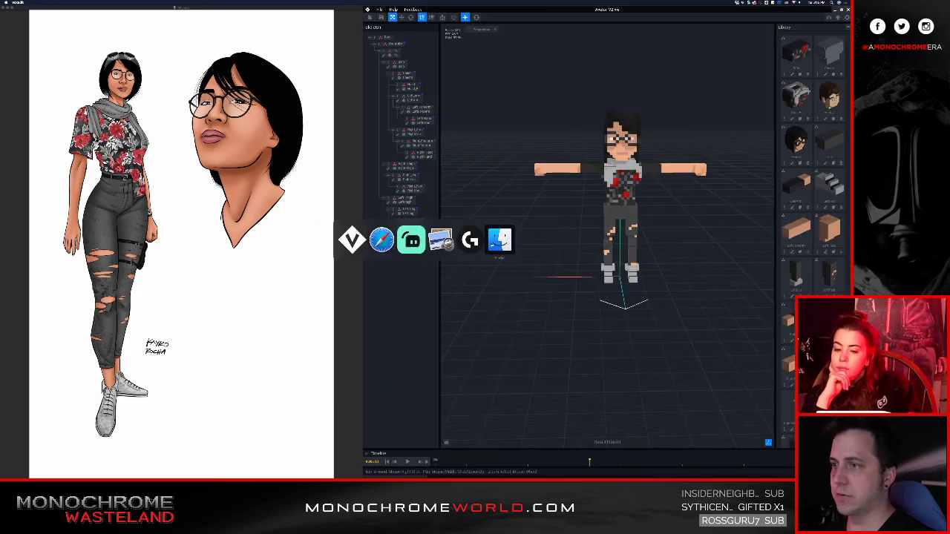
key(super+Tab)
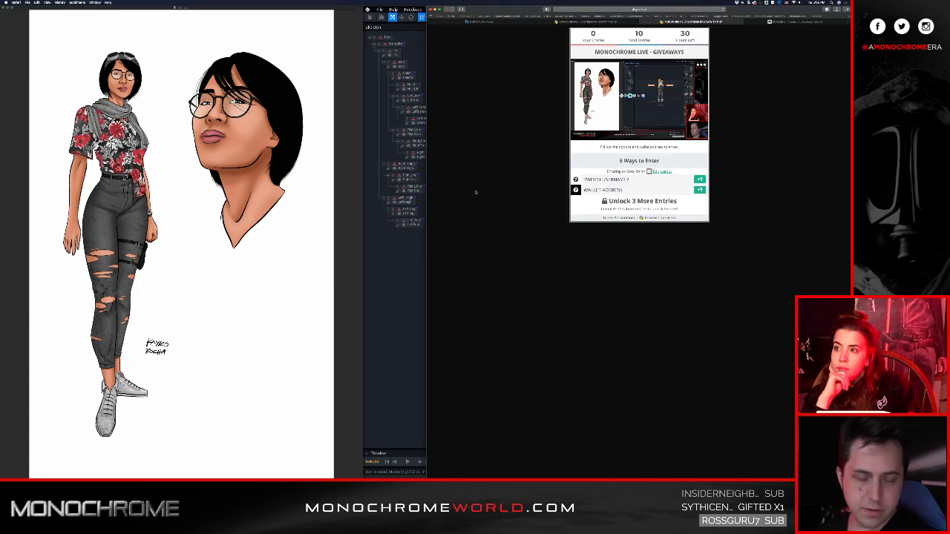
- Reload the MONOCHROME LIVESTREAM GIVEAWAY 11-11-21 campaign page and bring up its winners section for the audience
click(592, 22)
key(super+r)
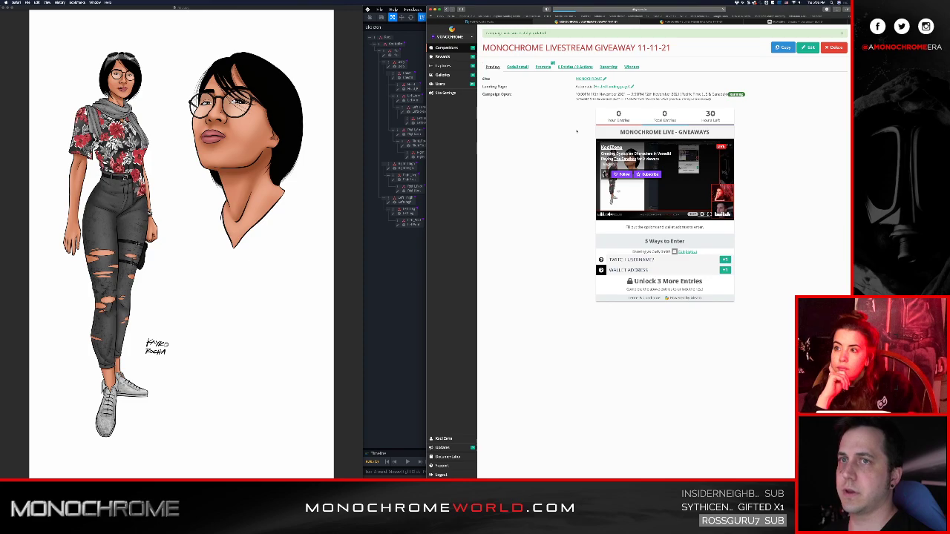
drag(506, 9, 507, 0)
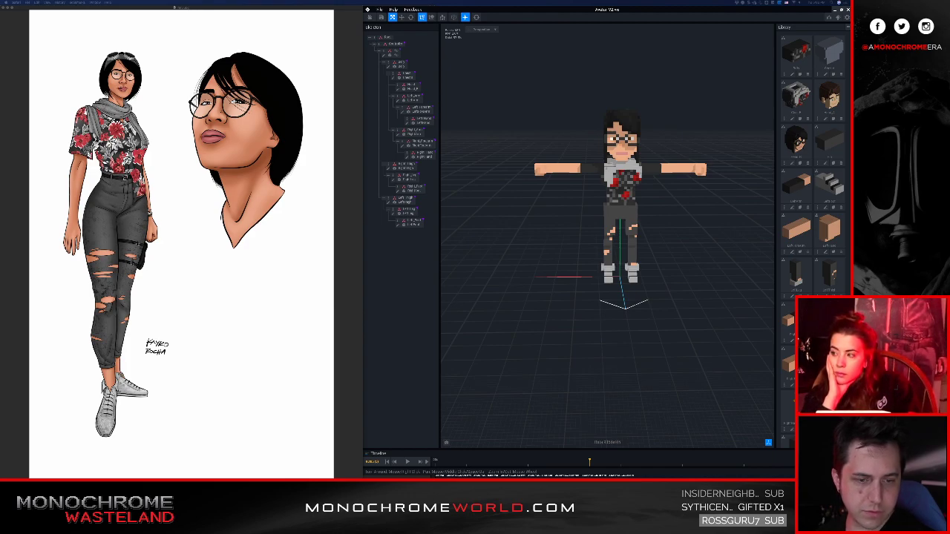
drag(620, 477, 446, 143)
key(ctrl+alt+Right)
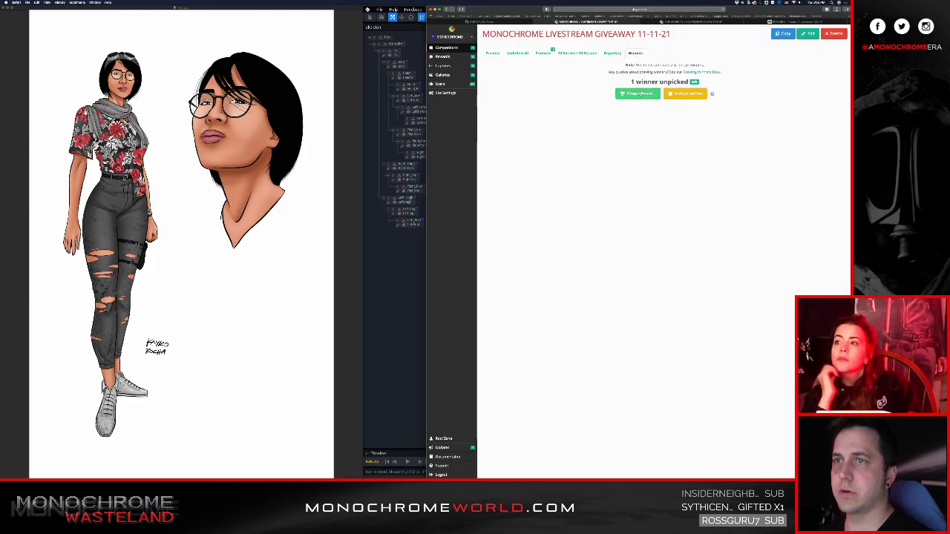
- Draw one winner for the livestream giveaway from entries of any time, and clear the browser window from the shared screen
click(636, 94)
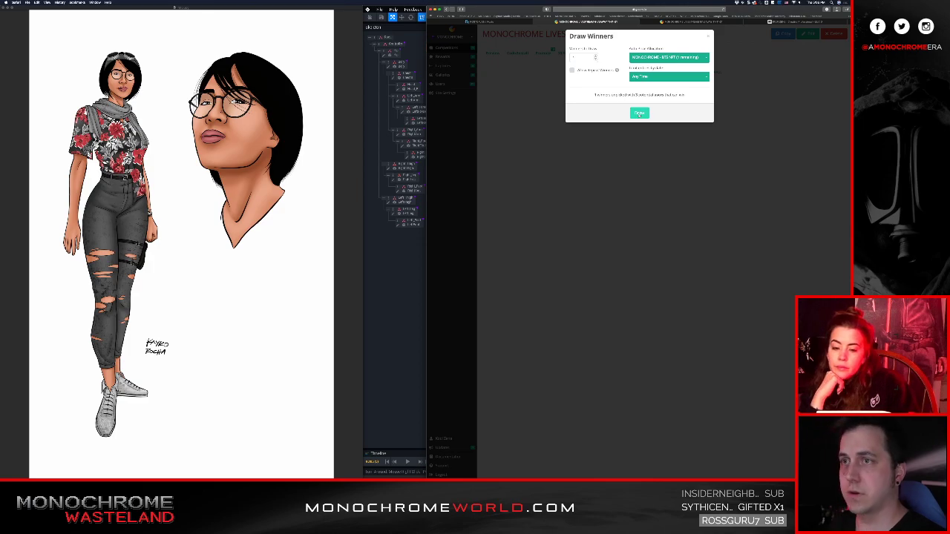
click(639, 113)
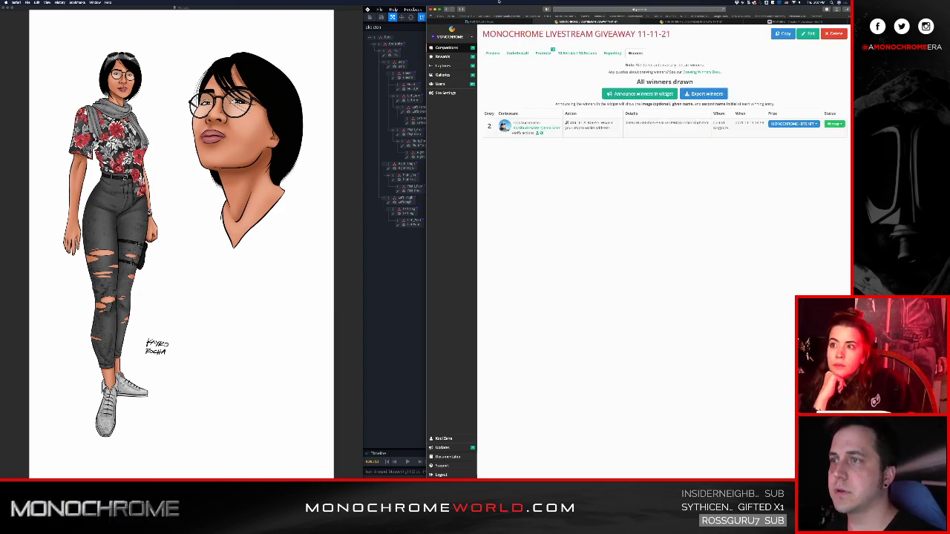
drag(481, 10, 849, 282)
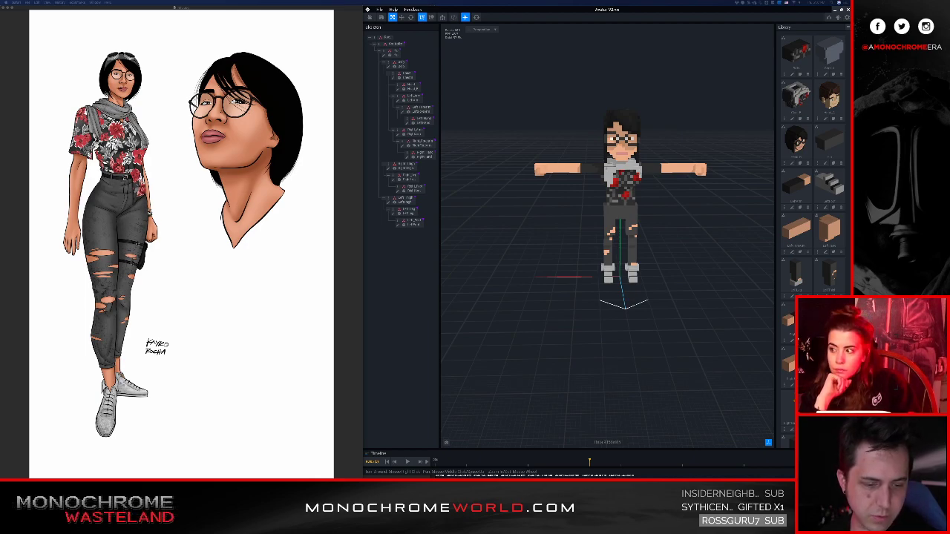
key(super+Tab)
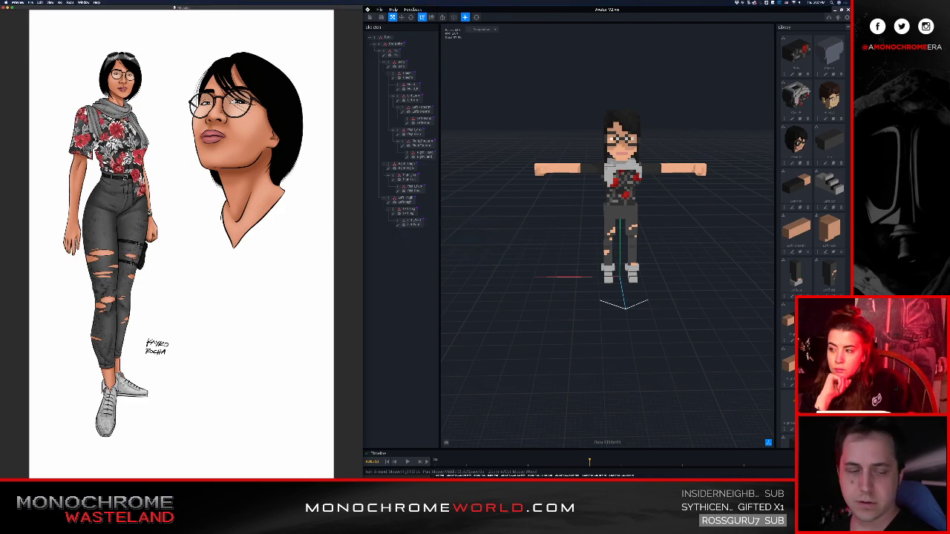
key(super+Tab)
key(super+Tab)
key(super+Tab)
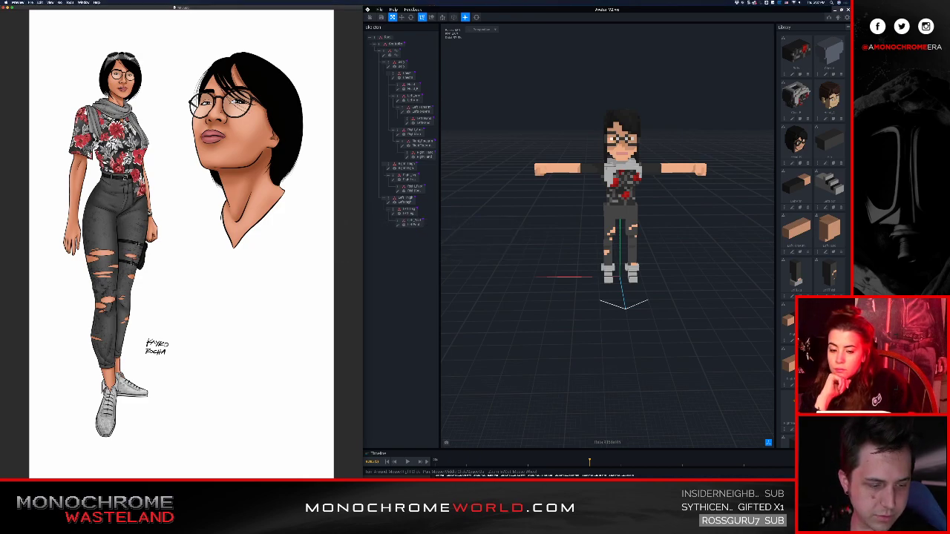
key(super+Tab)
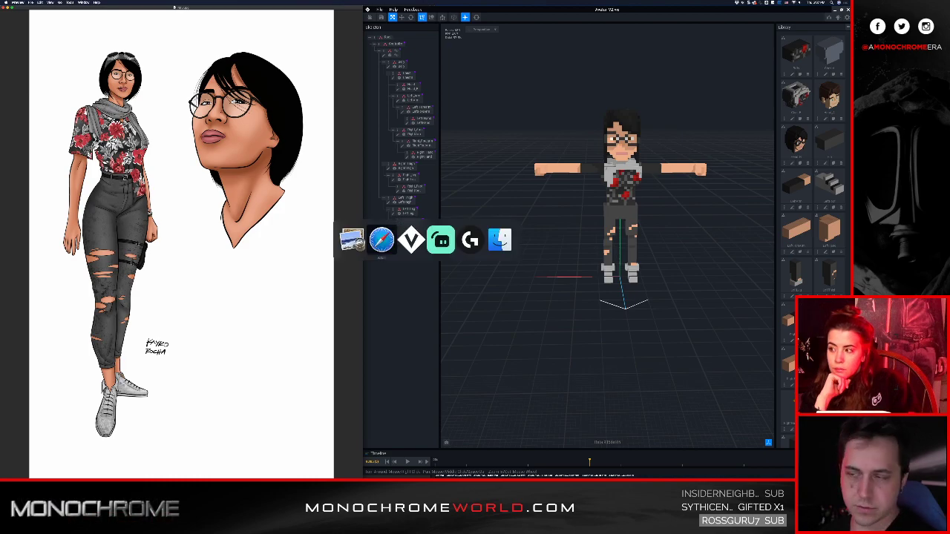
key(super+Tab)
key(super+Tab)
key(super+Tab)
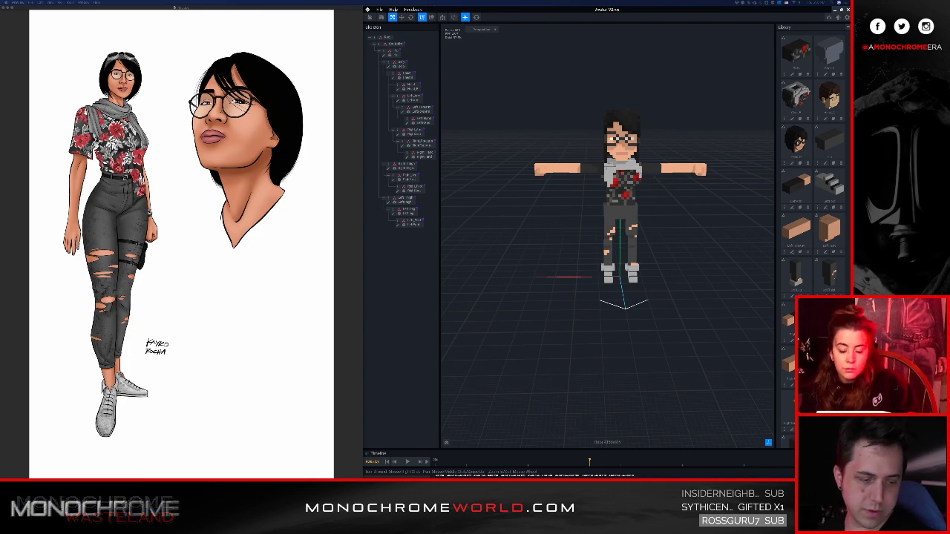
- Examine the T-posed avatar in VoxEdit from the front and both sides, comparing its proportions with the reference character
click(629, 232)
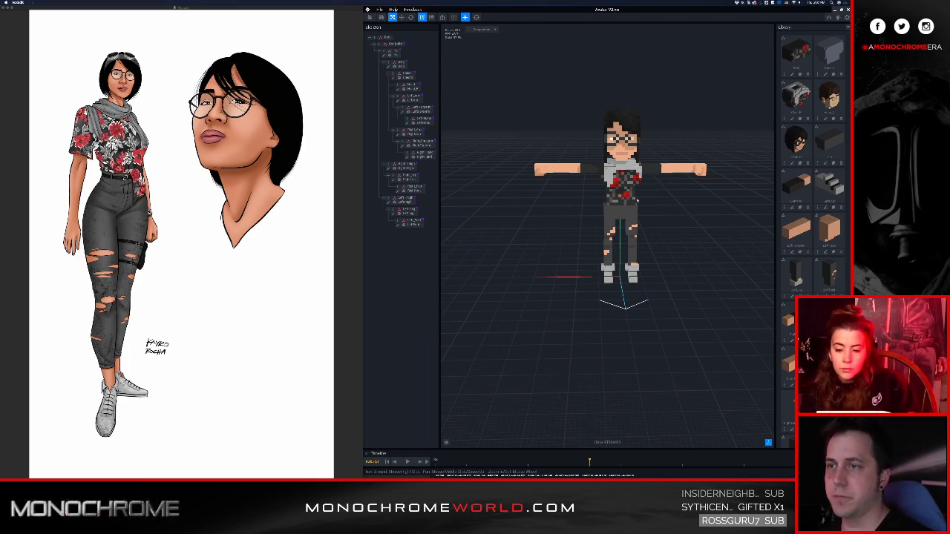
scroll(629, 204, up, 4)
middle_drag(628, 189, 576, 235)
scroll(571, 241, down, 2)
right_drag(576, 234, 574, 220)
middle_drag(574, 220, 593, 217)
scroll(593, 217, up, 3)
scroll(593, 217, down, 2)
right_drag(593, 217, 530, 236)
right_drag(621, 276, 671, 256)
right_drag(625, 234, 686, 248)
right_drag(601, 204, 520, 211)
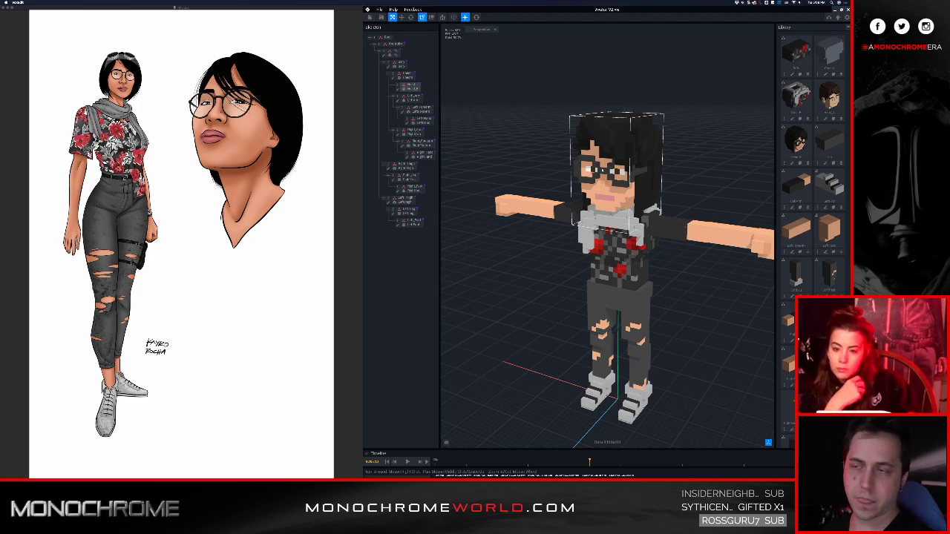
- Examine the avatar's head, scarf and floral shirt up close, and return to a near-frontal view of the whole body
scroll(603, 170, up, 3)
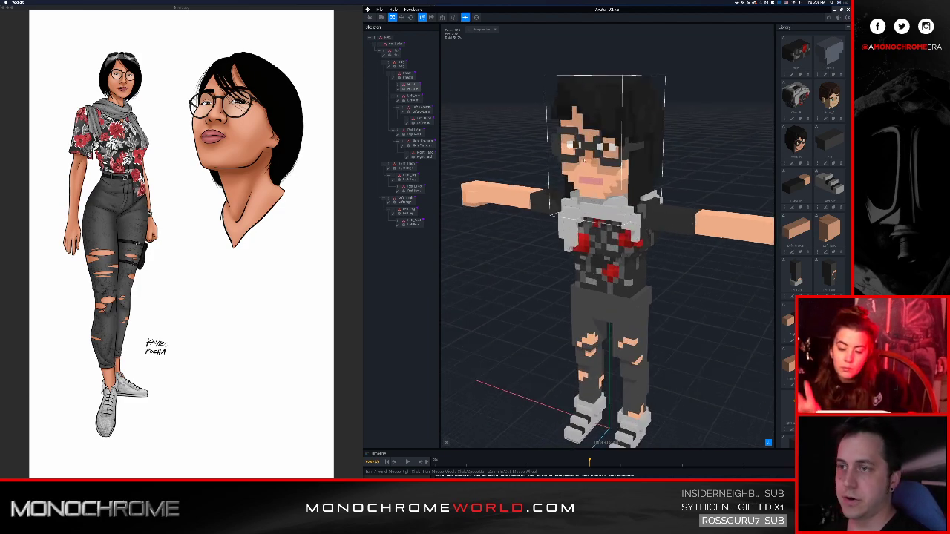
scroll(584, 161, down, 1)
middle_drag(584, 161, 568, 135)
click(594, 197)
right_drag(593, 198, 601, 198)
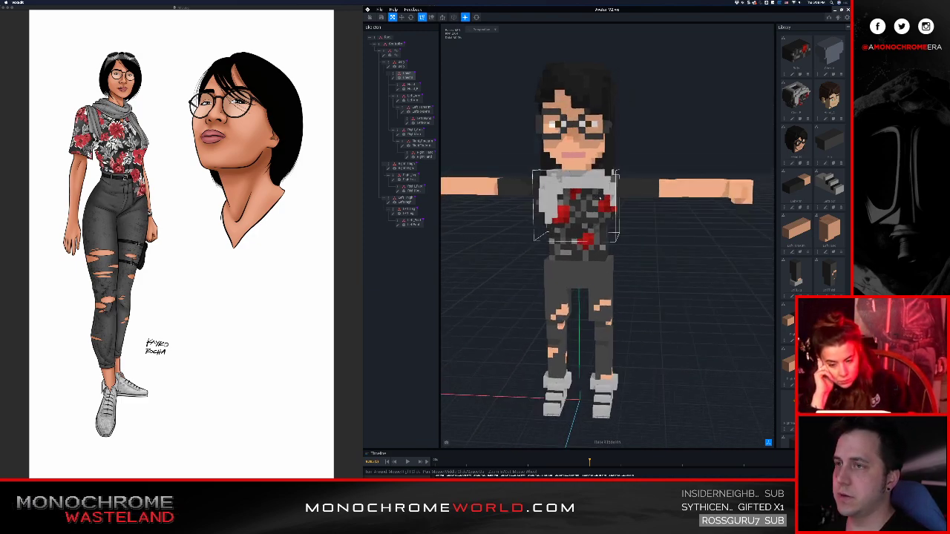
scroll(599, 204, down, 2)
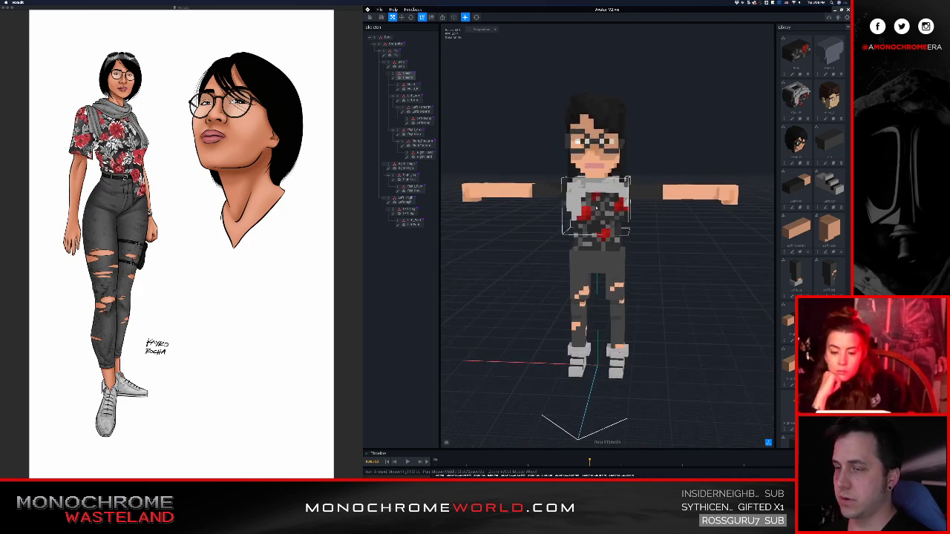
scroll(598, 215, up, 1)
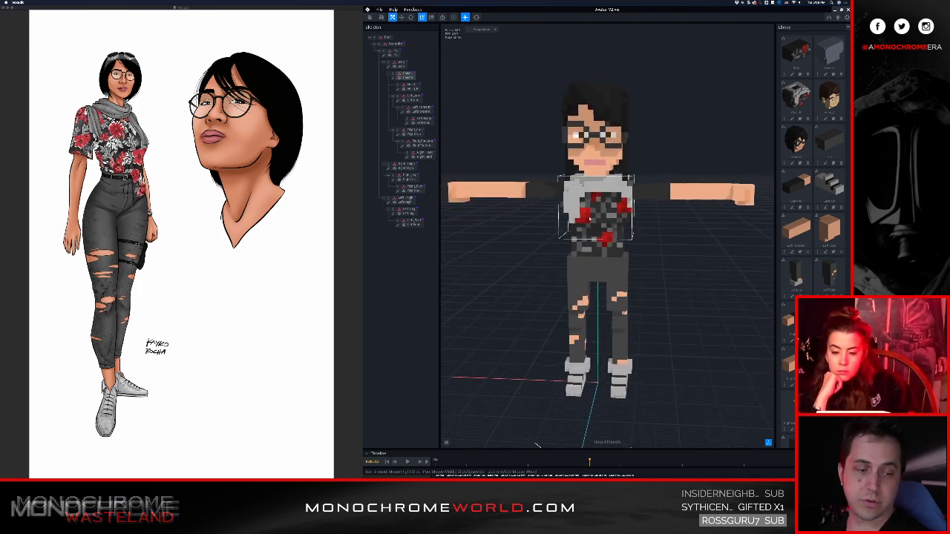
middle_drag(598, 214, 605, 222)
scroll(503, 110, up, 1)
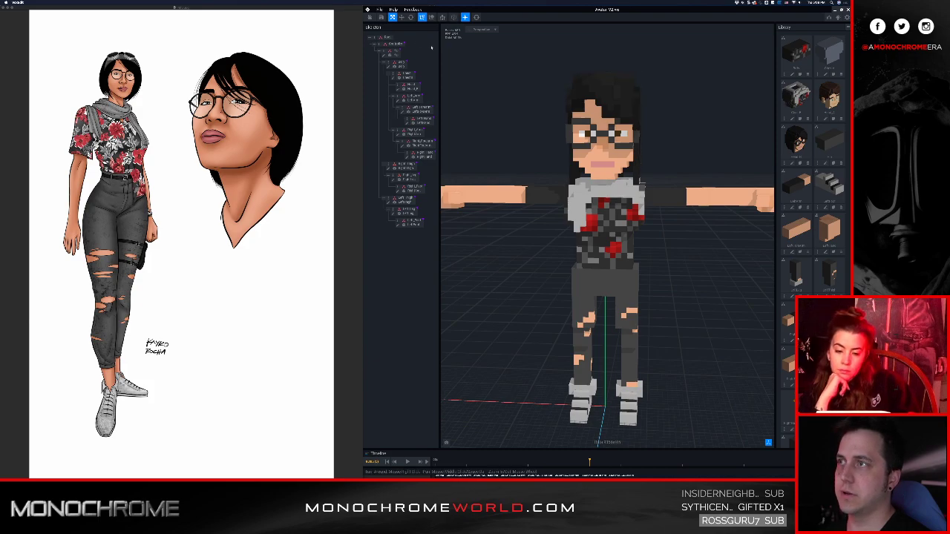
- Leave the avatar project for VoxEdit's start page and look through the available asset templates
click(370, 17)
click(561, 141)
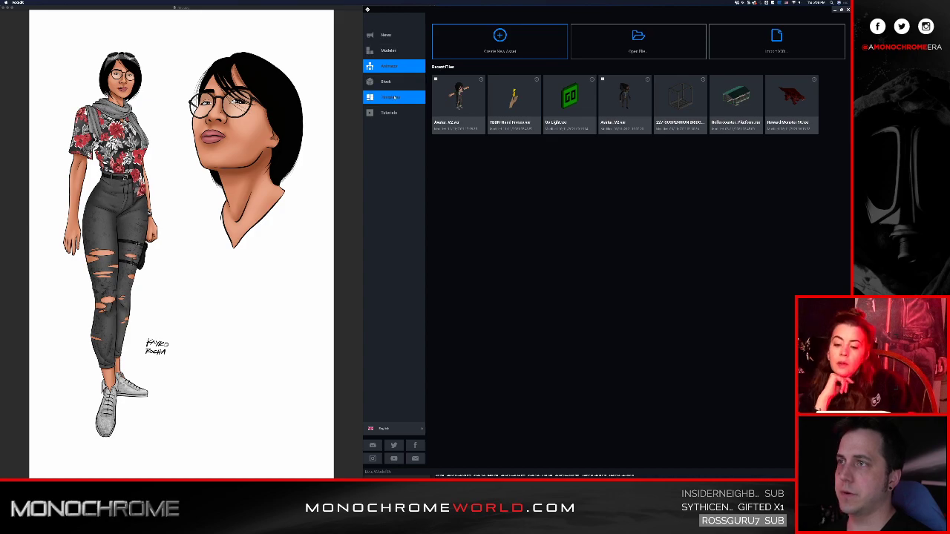
click(401, 97)
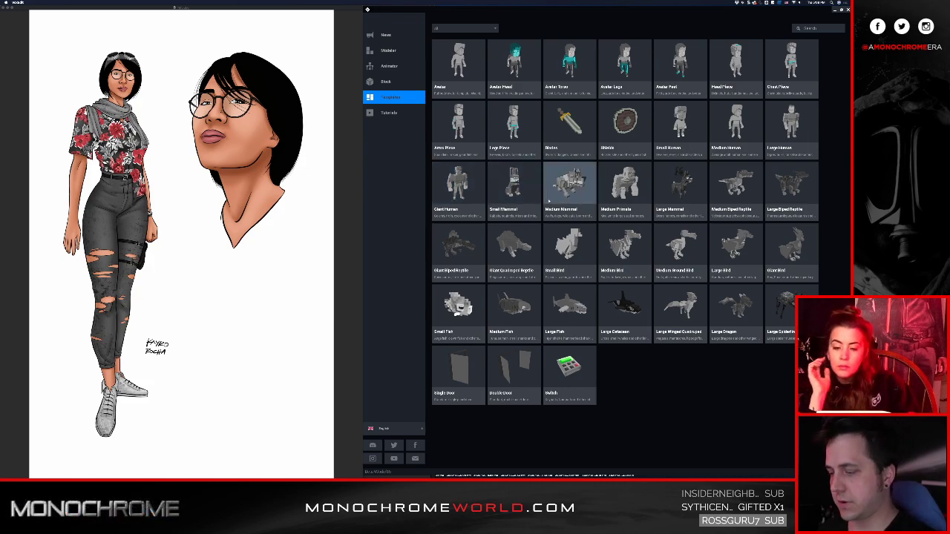
key(super+Tab)
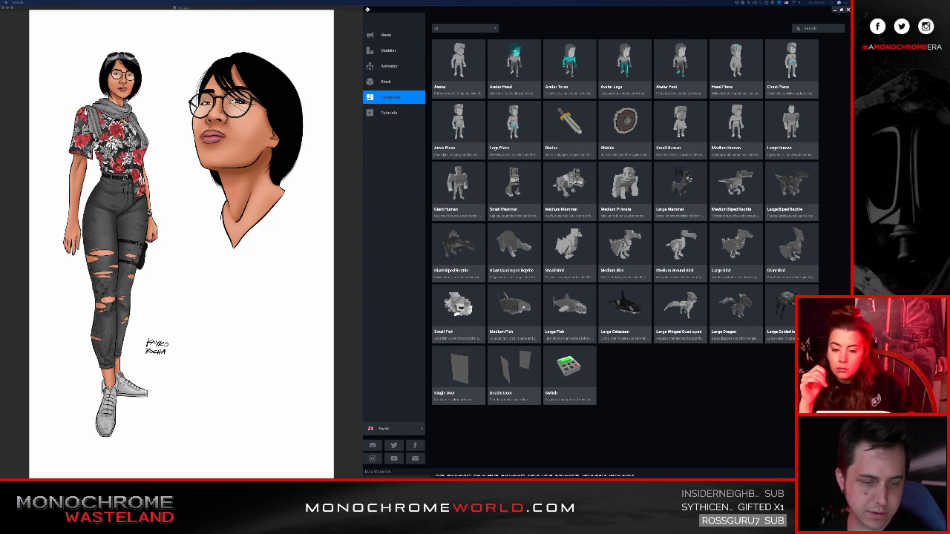
key(super+Tab)
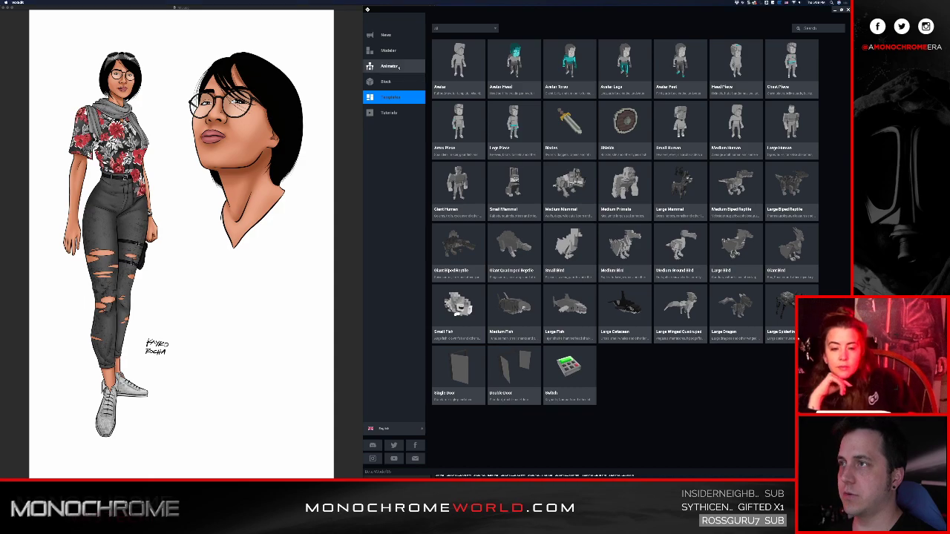
- Reopen the recent Avatar V2 file in the Animator and inspect the posed avatar from several angles, ending on a front three-quarter view
click(387, 66)
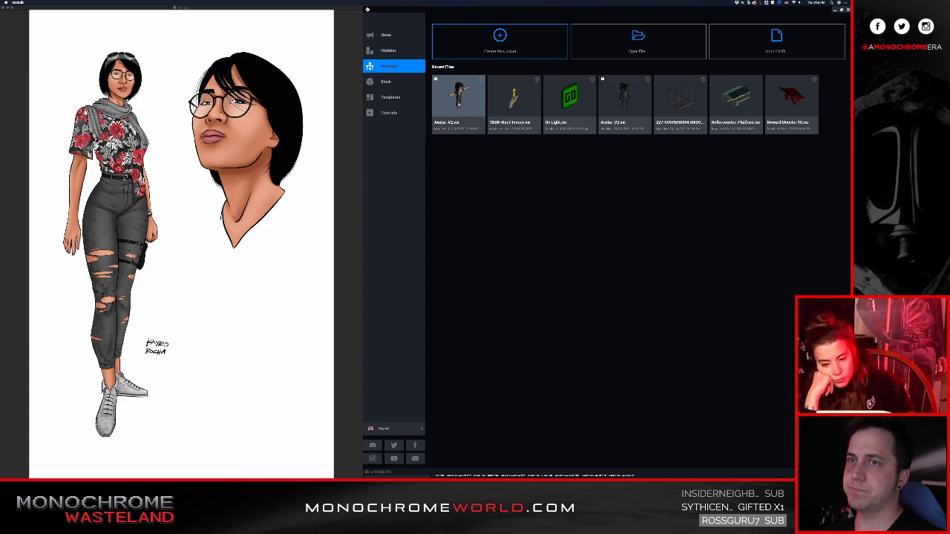
click(457, 104)
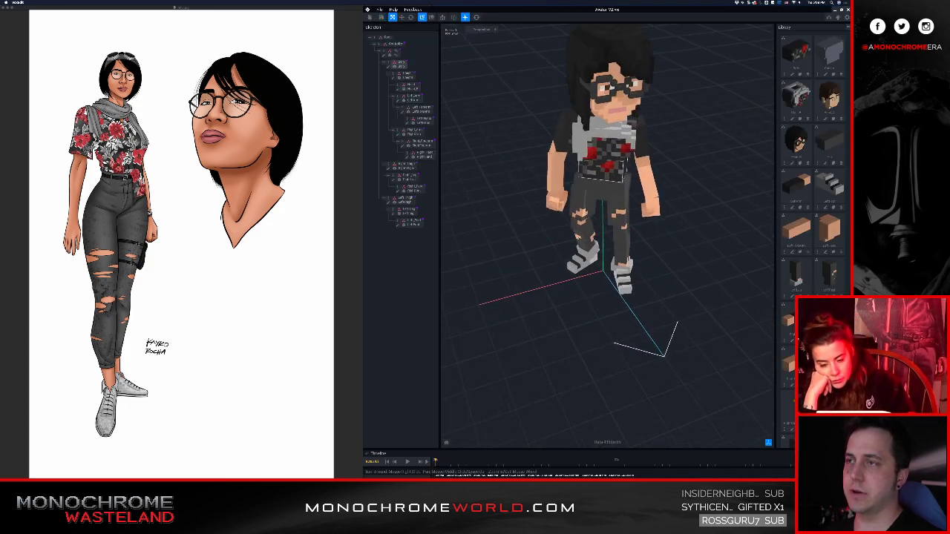
scroll(607, 168, up, 3)
right_drag(607, 168, 570, 168)
middle_drag(635, 194, 588, 160)
scroll(593, 163, down, 1)
mouse_move(619, 172)
right_down()
mouse_move(594, 172)
mouse_move(615, 181)
right_up()
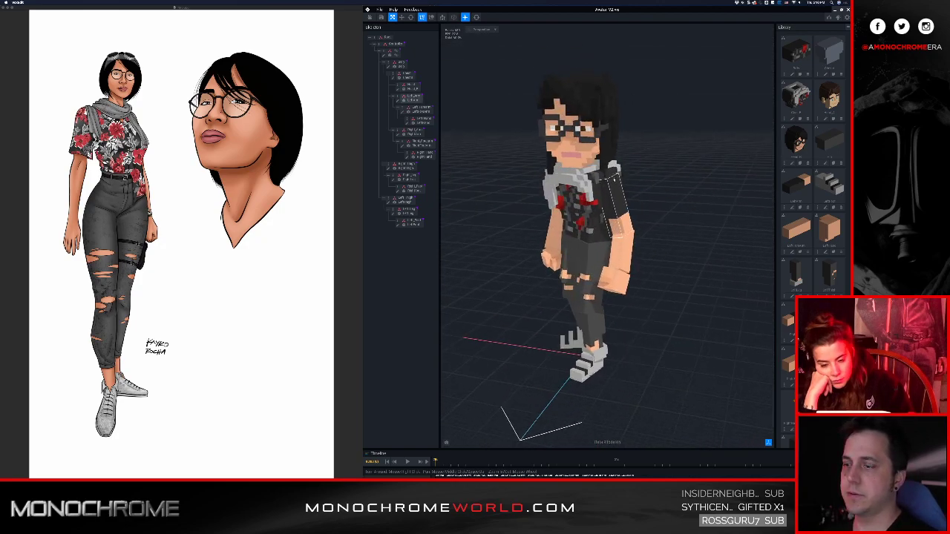
right_drag(562, 199, 588, 190)
scroll(594, 201, down, 1)
scroll(575, 195, down, 3)
scroll(578, 193, up, 3)
middle_drag(565, 190, 579, 200)
scroll(579, 200, up, 2)
right_drag(579, 198, 598, 175)
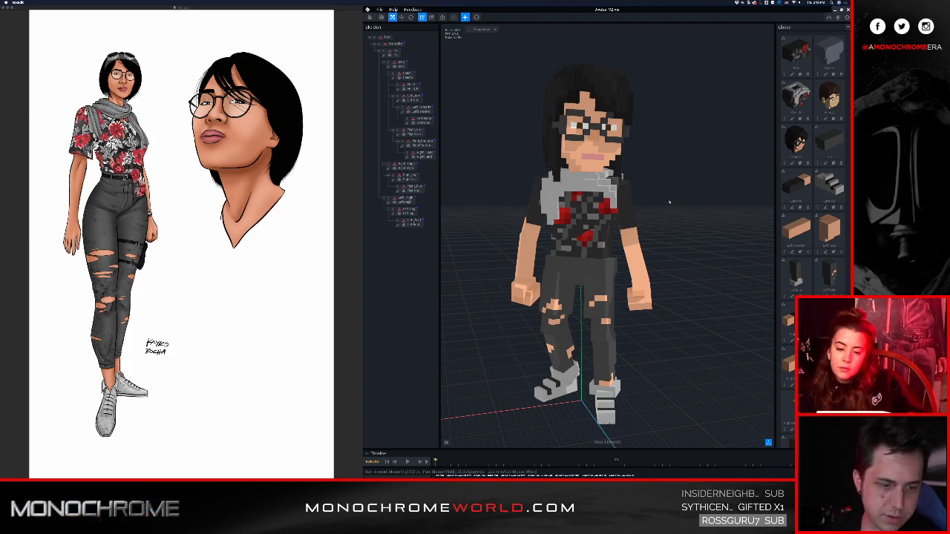
click(608, 138)
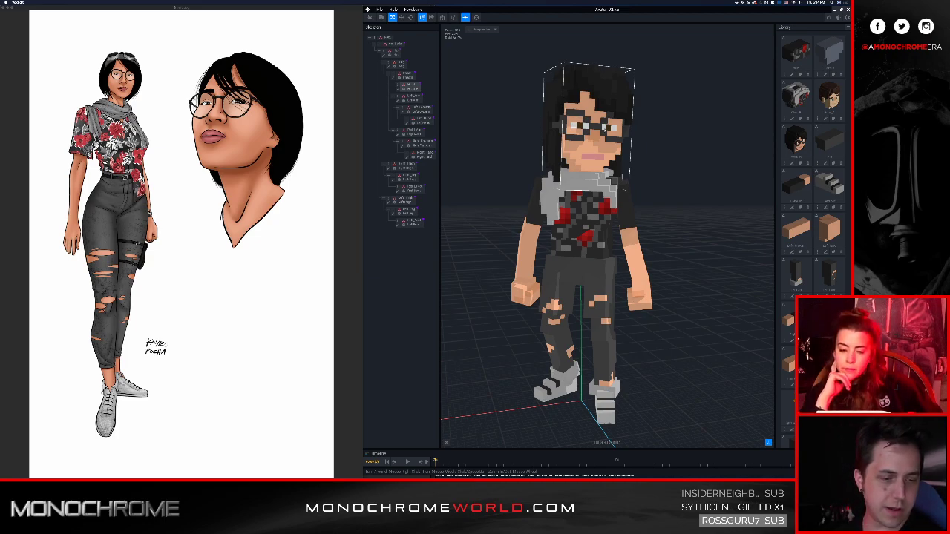
click(701, 228)
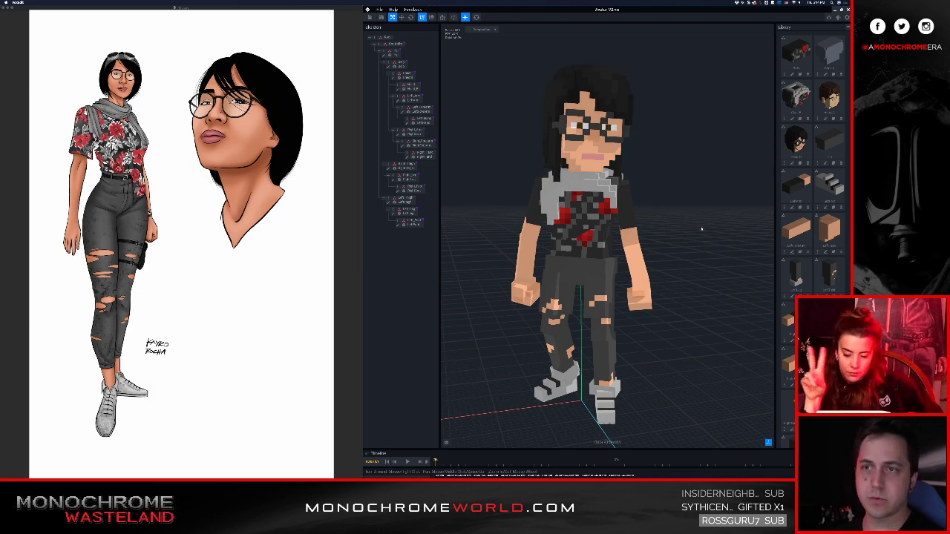